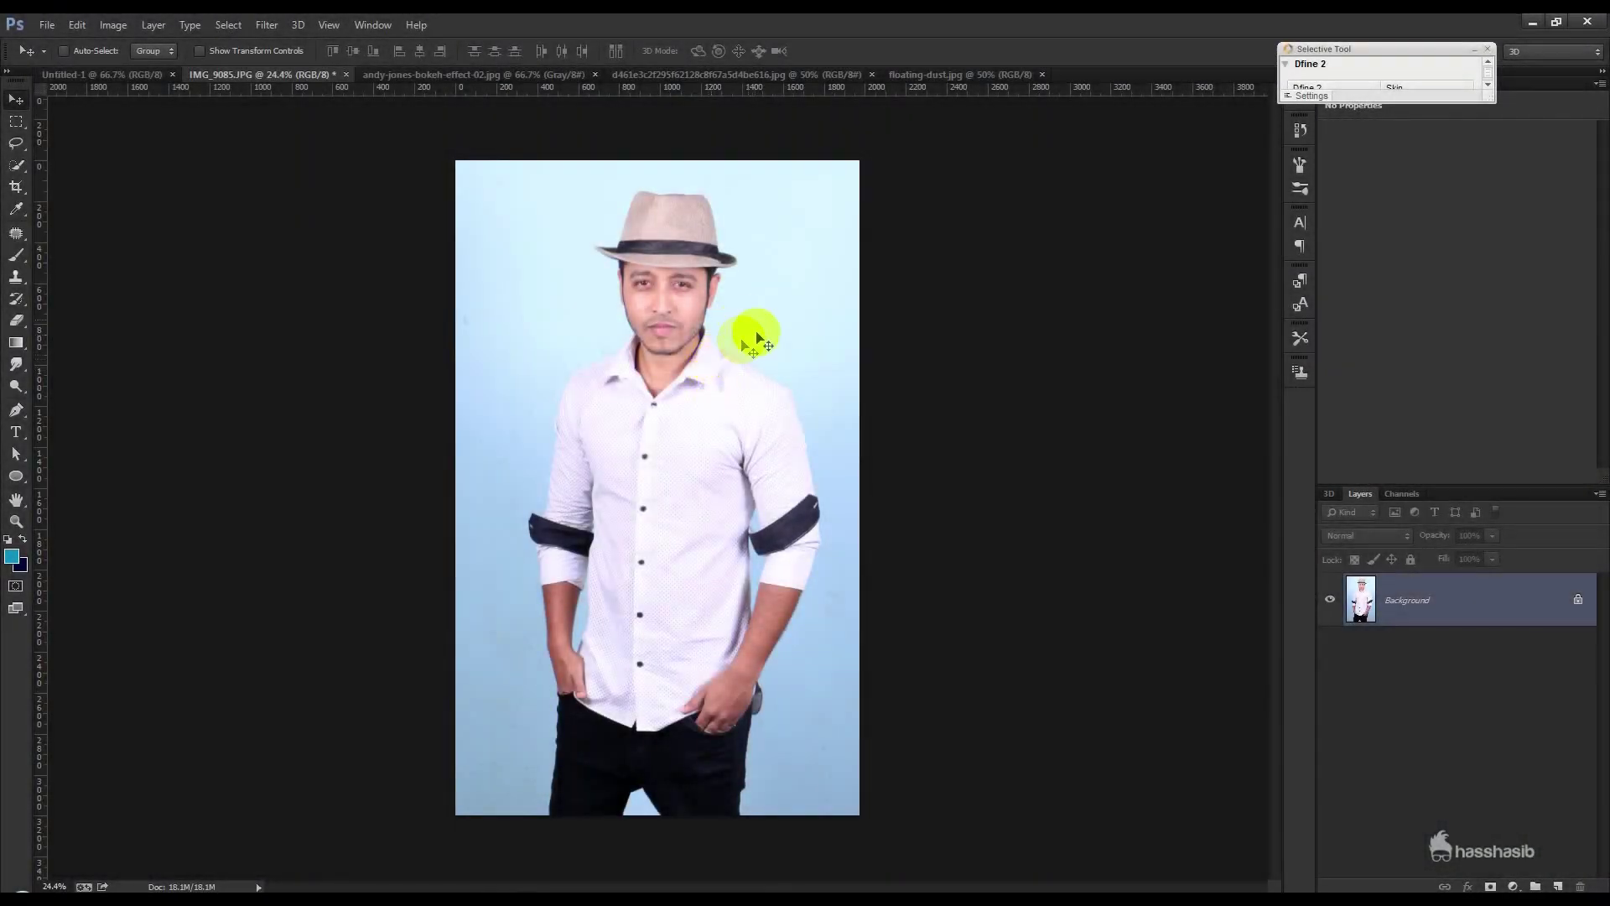
Step: Apply the Camera Raw Filter to the photo with Highlights at -100 and Shadows raised
left_click(267, 25)
left_click(304, 125)
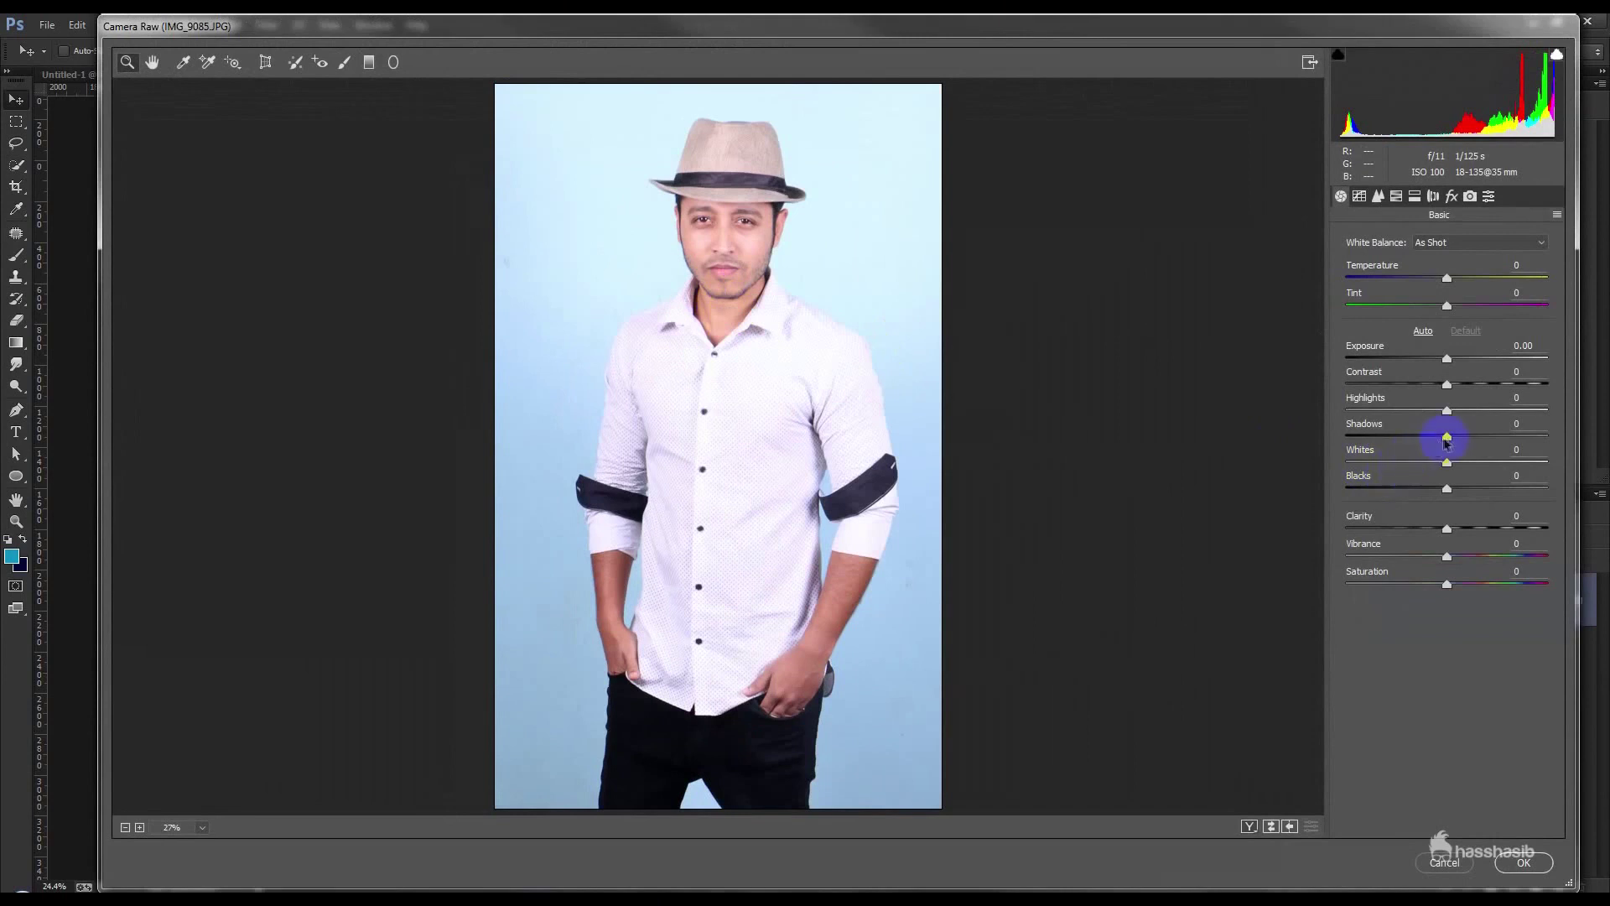
left_click_drag(1397, 413, 1264, 413)
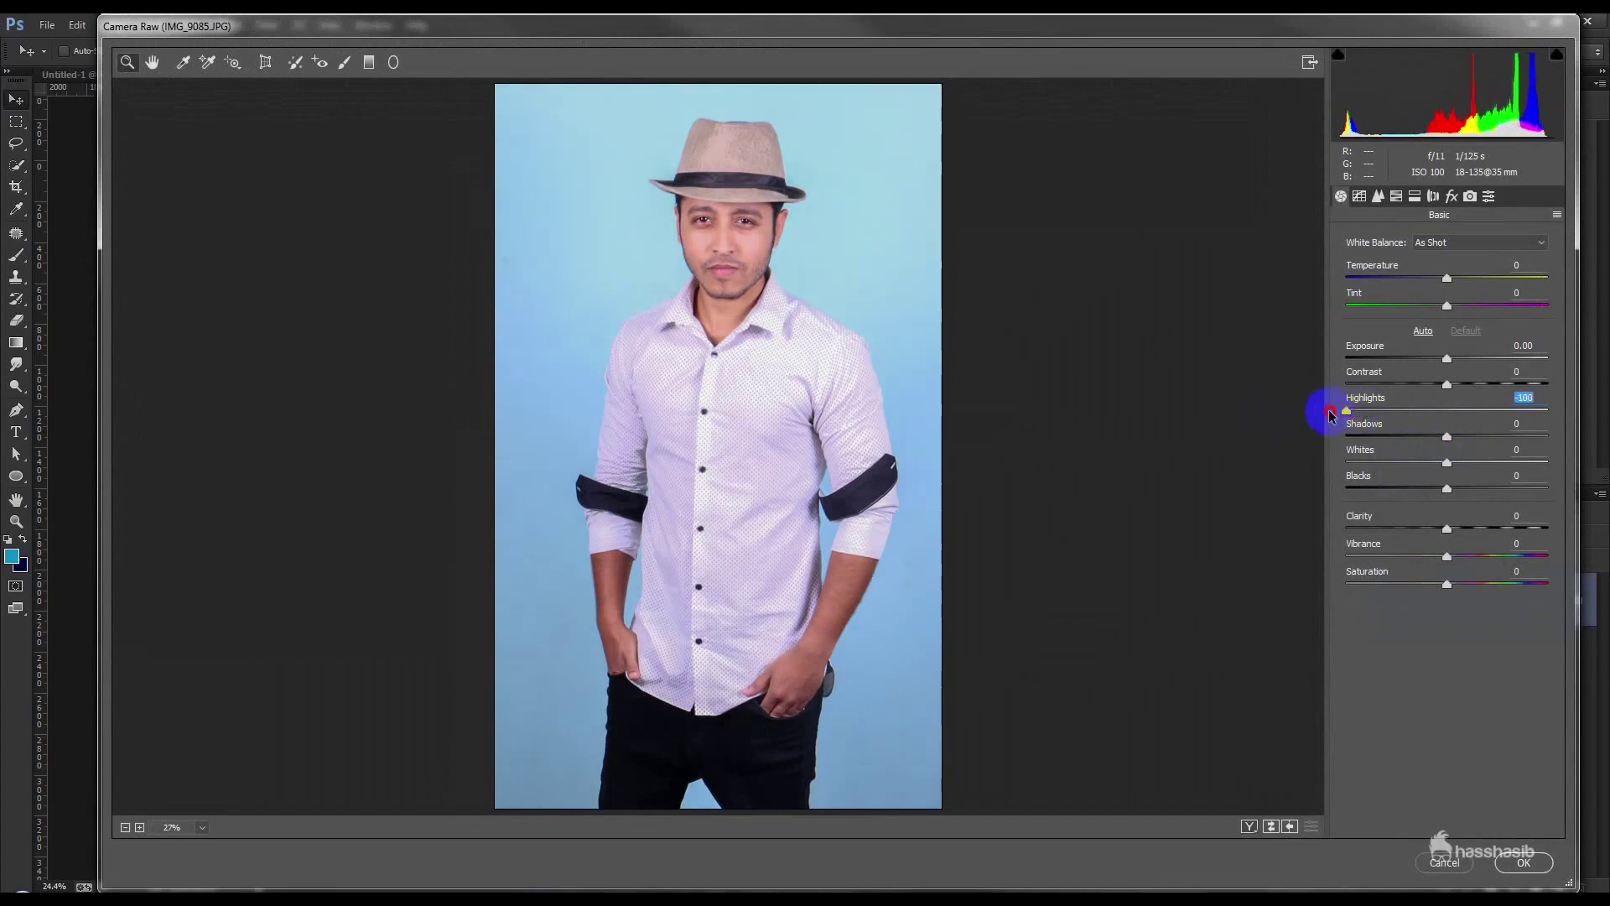
left_click_drag(1446, 436, 1483, 433)
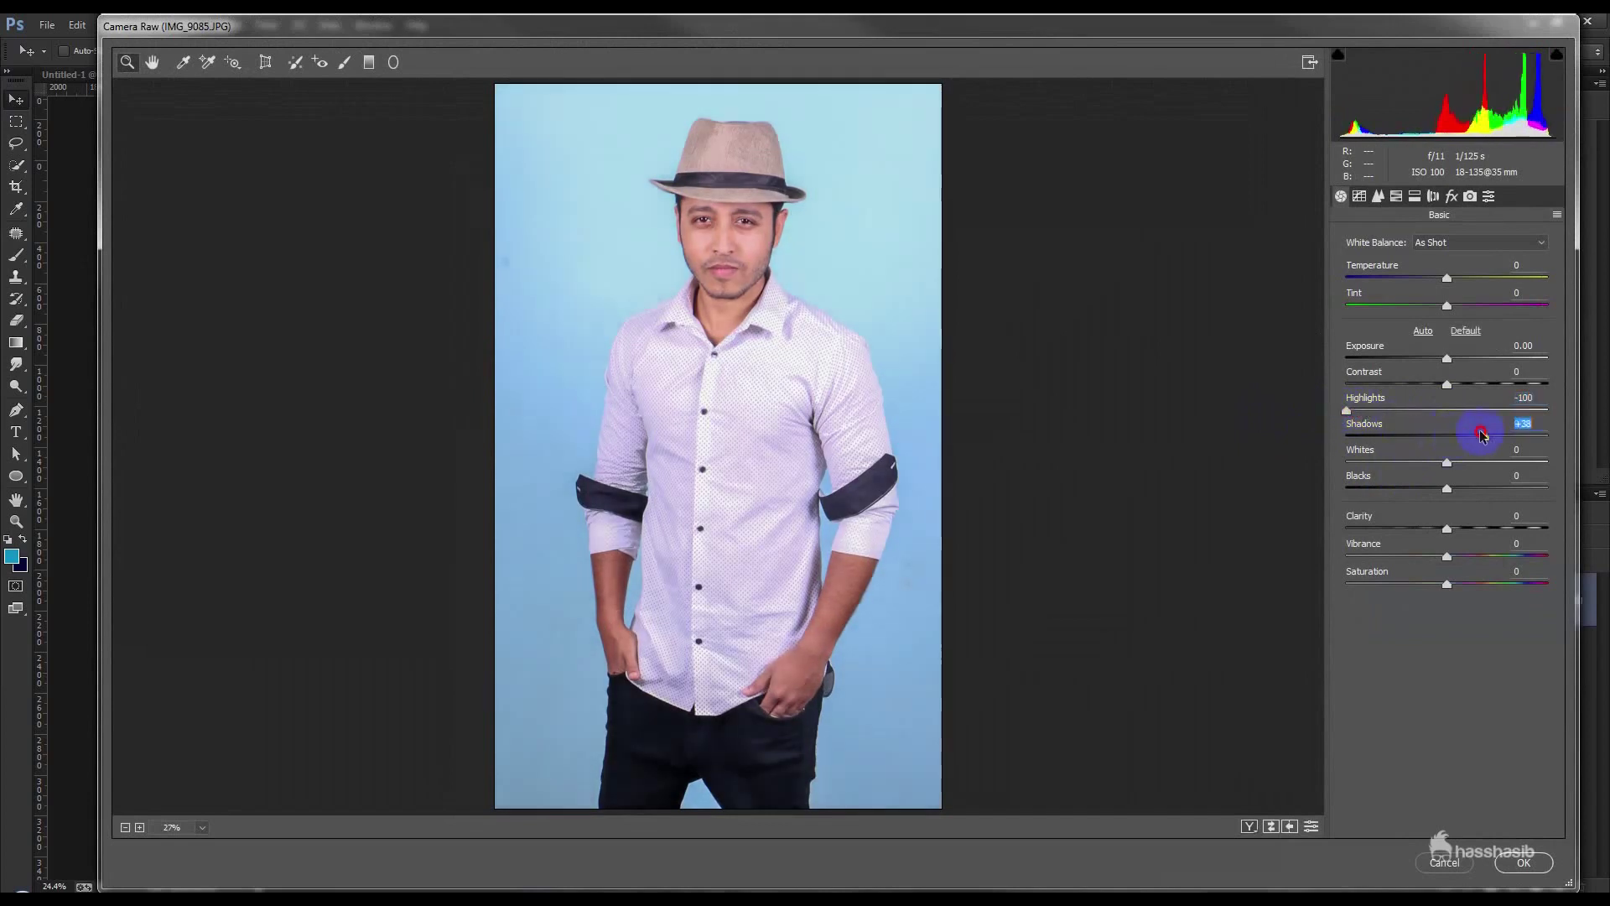
left_click_drag(1483, 433, 1491, 433)
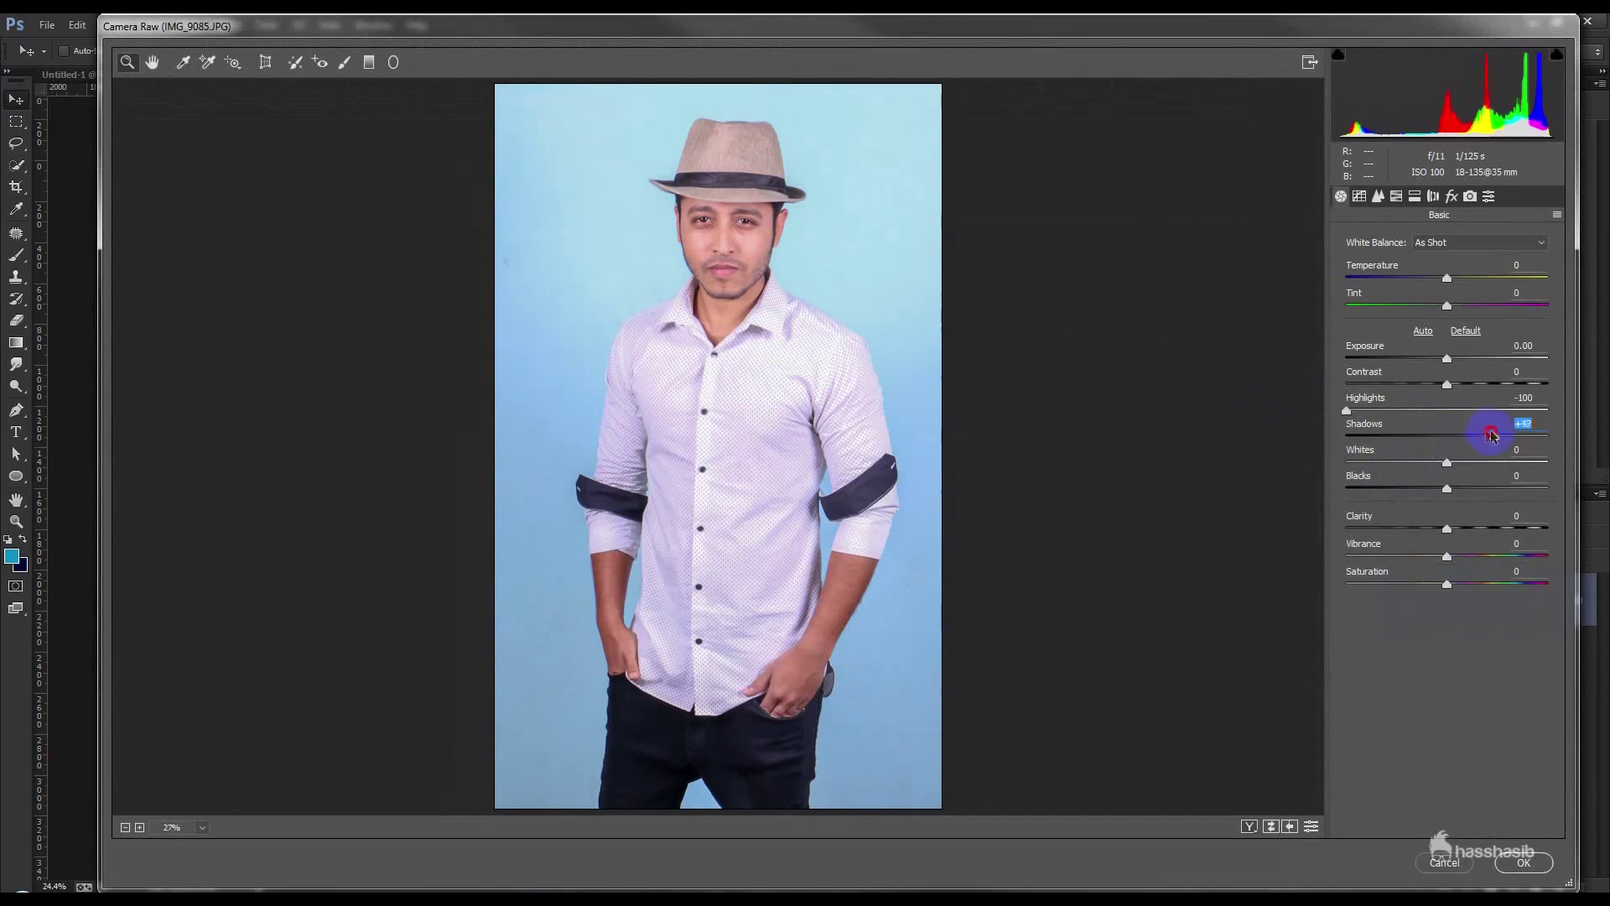
left_click(1415, 196)
Step: Raise the Oranges luminance in HSL to brighten the skin tones
left_click(1396, 196)
left_click(1446, 262)
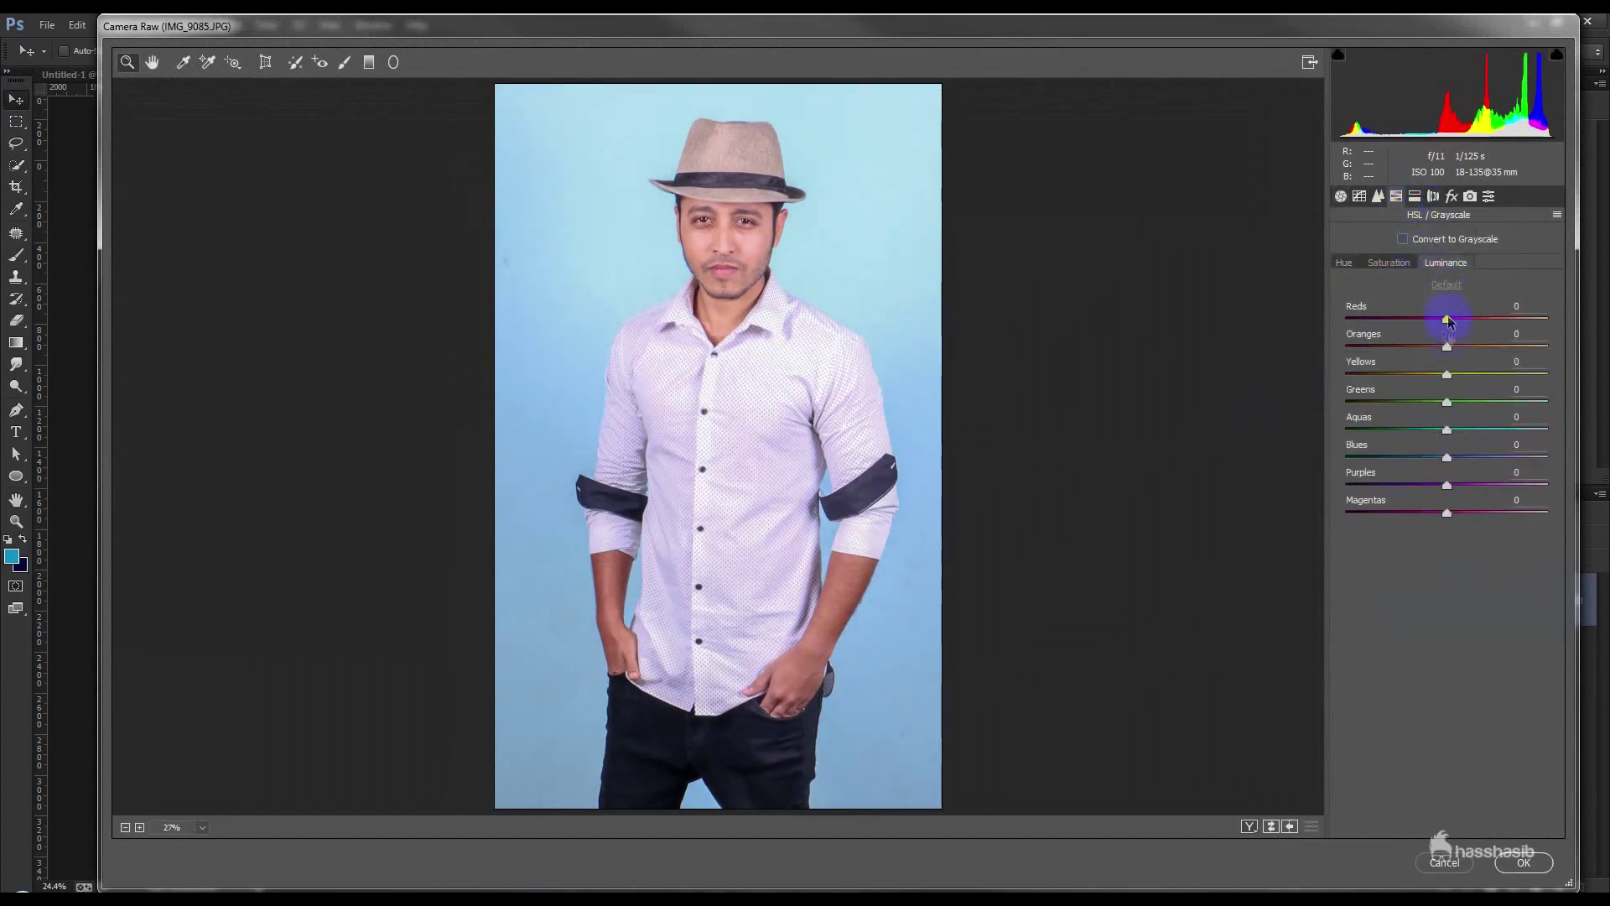
left_click_drag(1450, 350, 1486, 351)
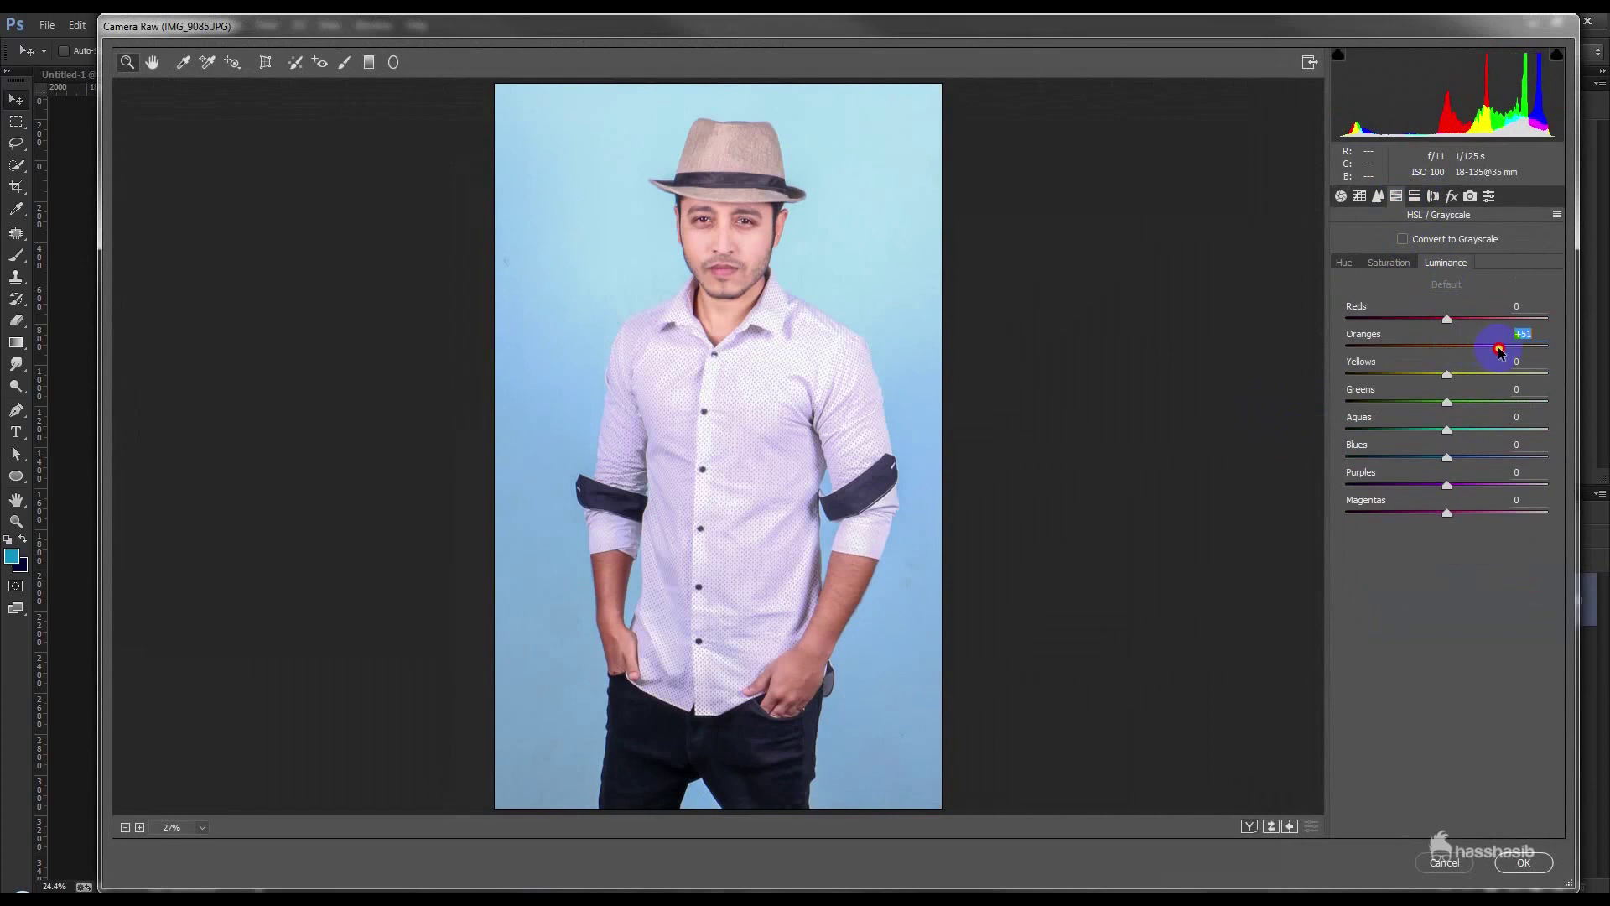
left_click_drag(1500, 352, 1498, 353)
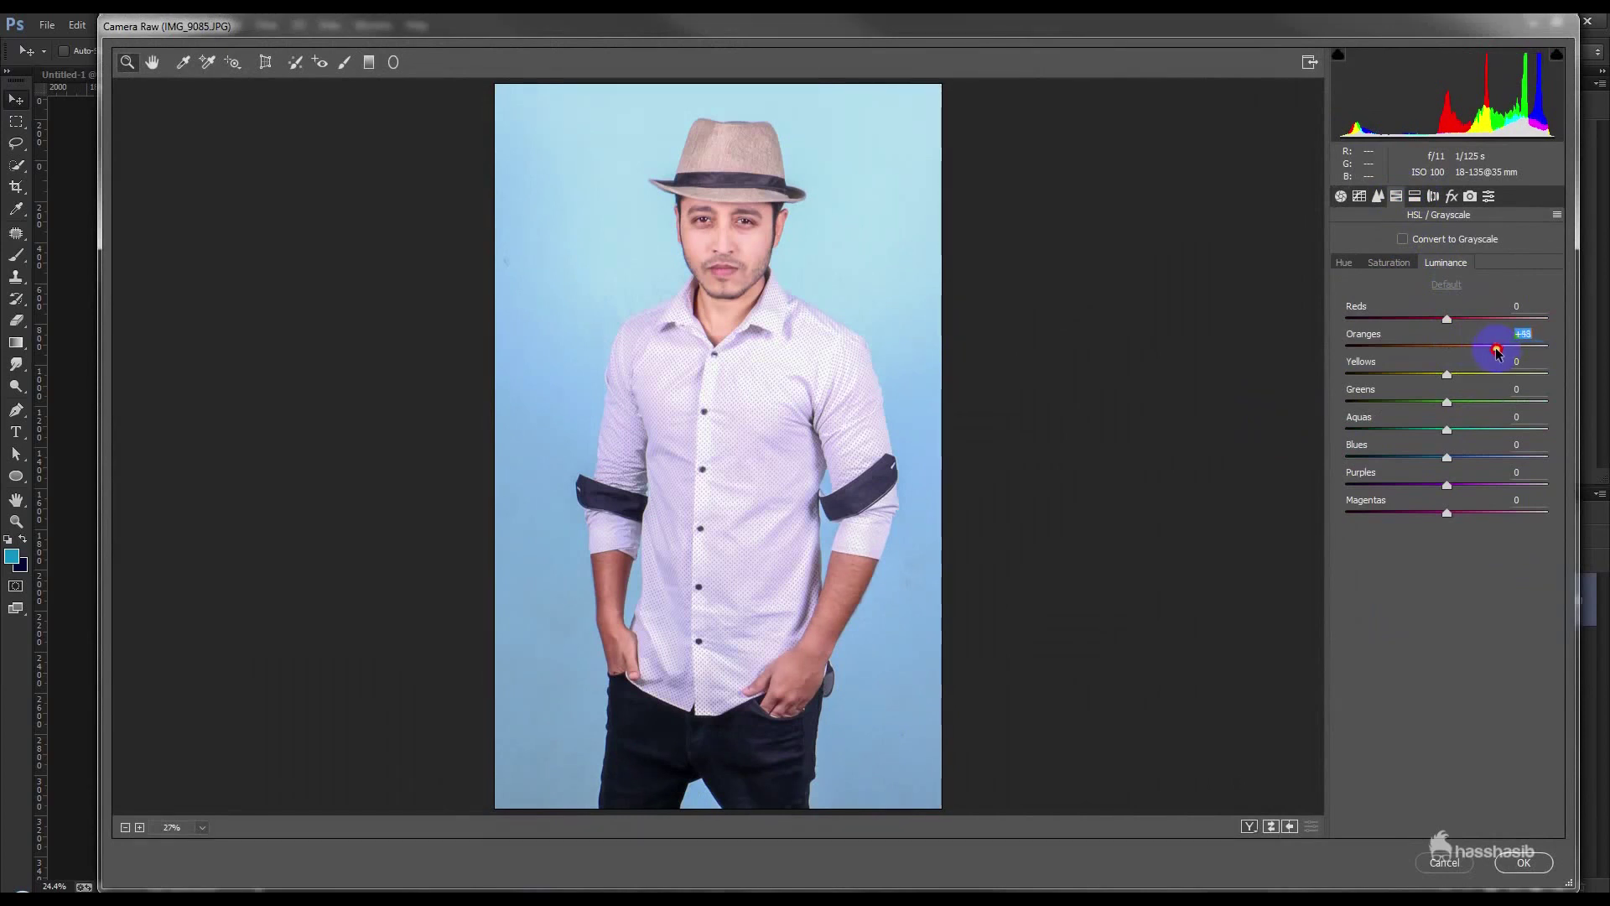
Step: Add slight sharpening, then set Contrast +15, Blacks -19 and Clarity -8
left_click(1377, 196)
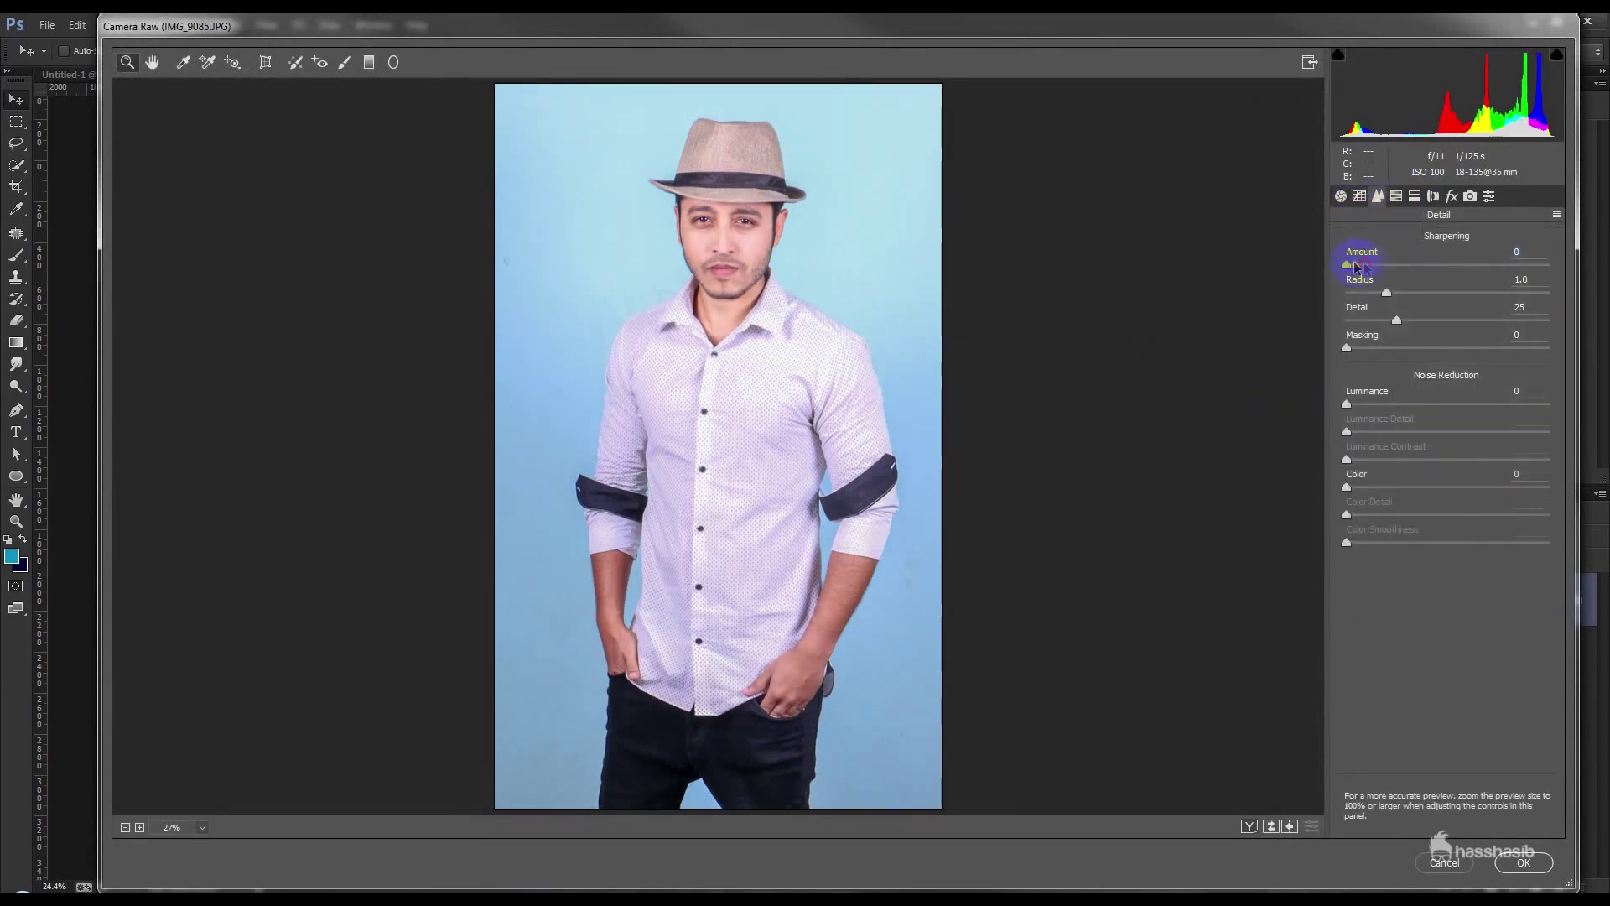
left_click_drag(1388, 266, 1392, 267)
left_click(1341, 197)
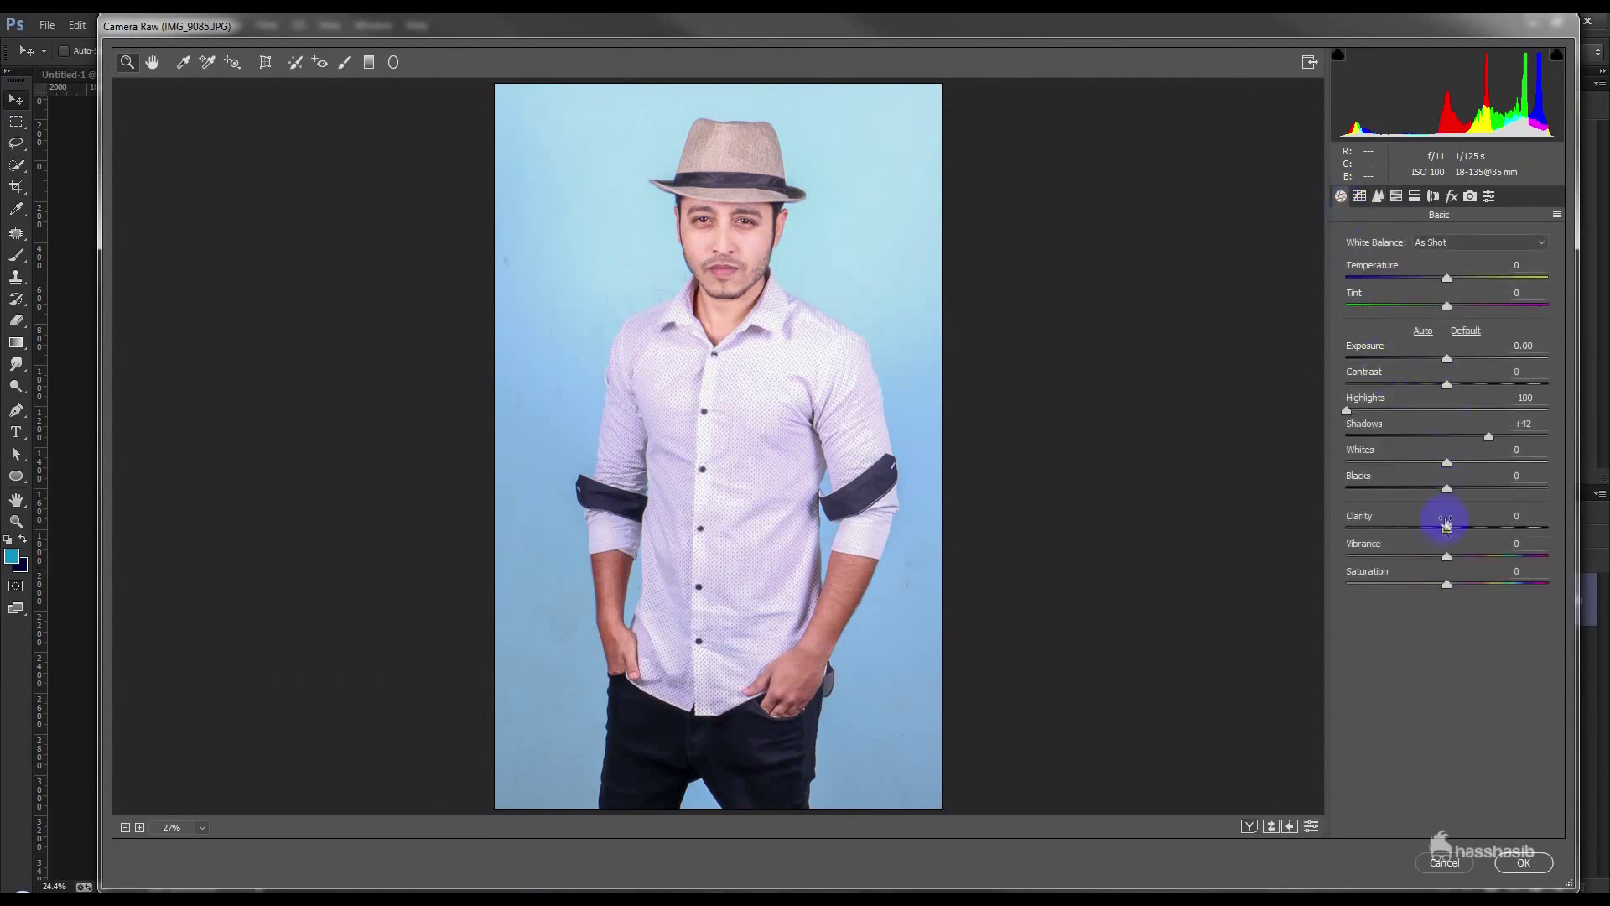
left_click(1461, 386)
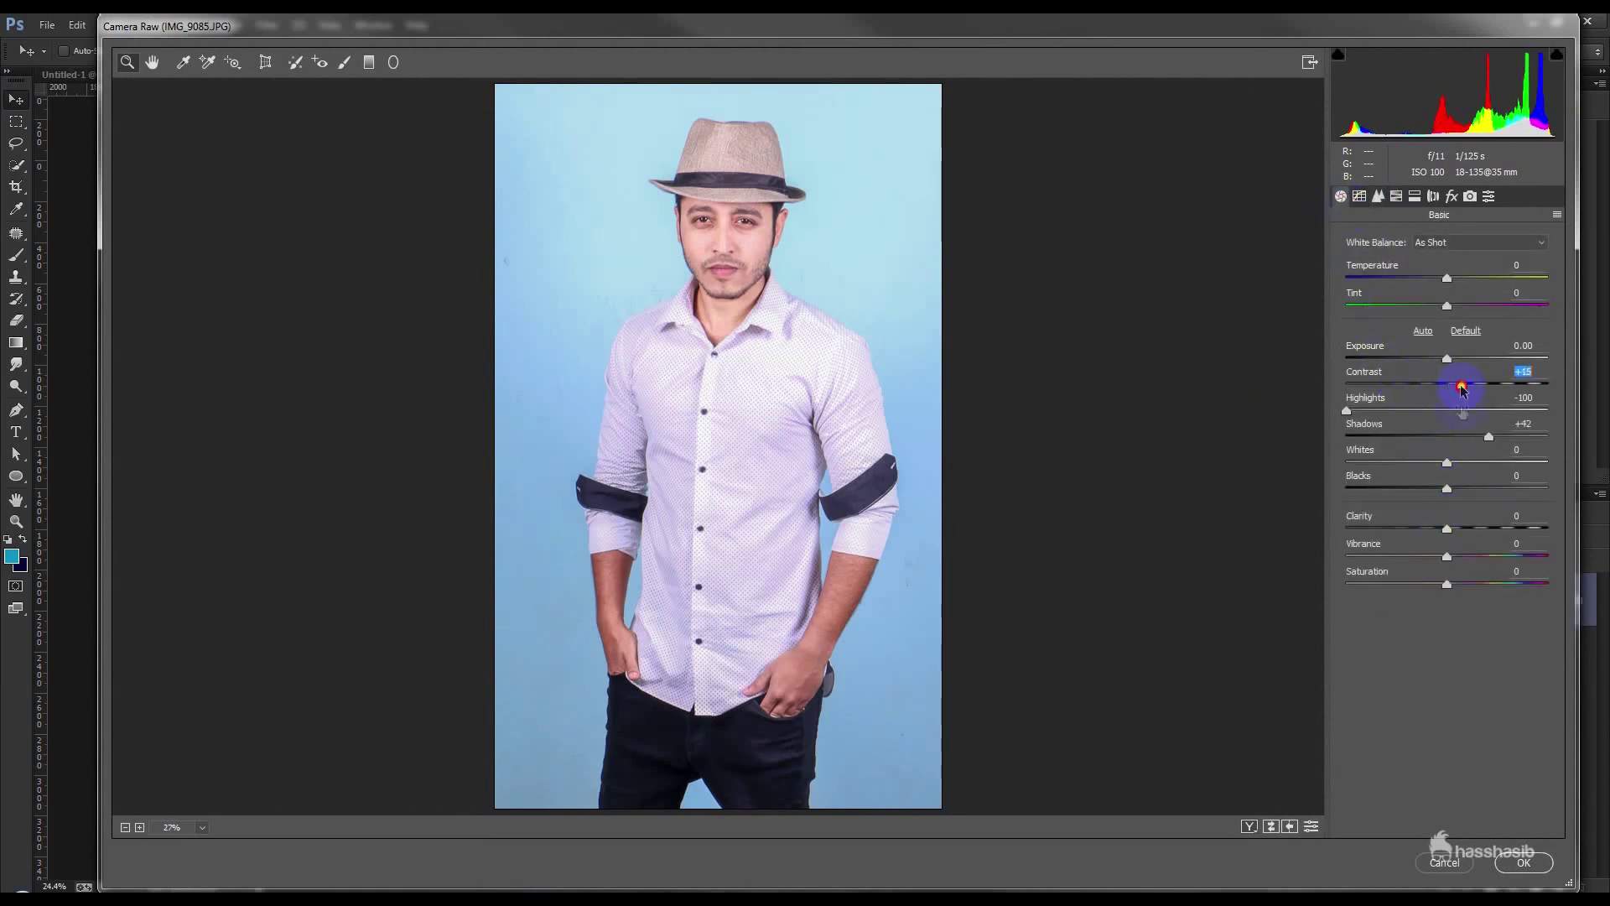
mouse_move(1469, 528)
left_mouse_down()
mouse_move(1441, 529)
mouse_move(1473, 488)
mouse_move(1412, 490)
left_mouse_up()
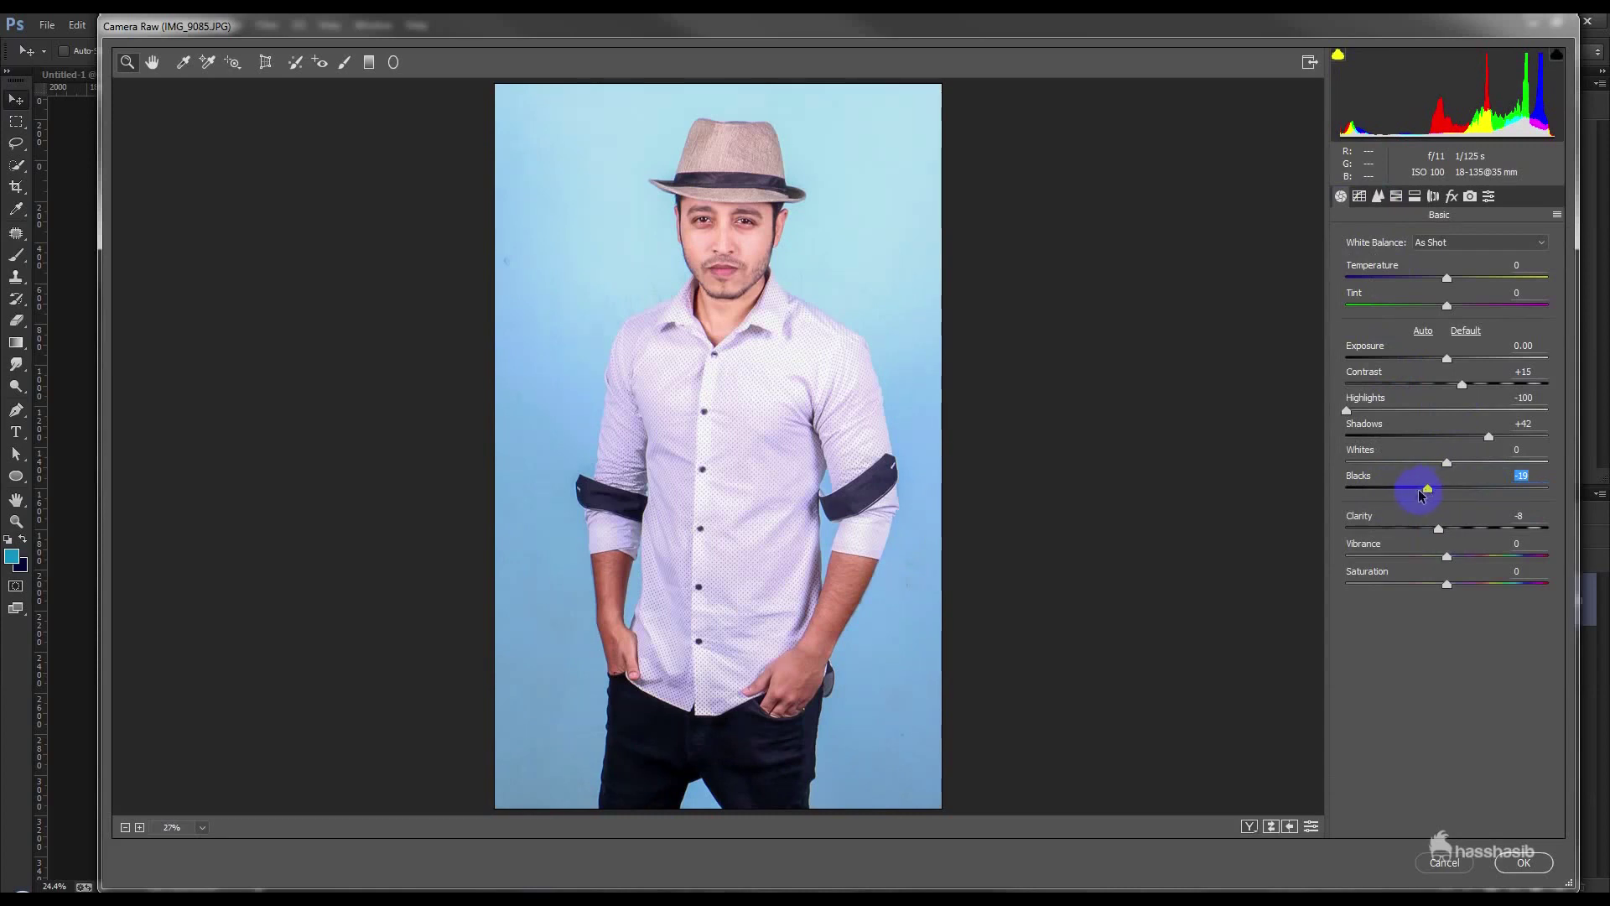
Step: Set the parametric Tone Curve Lights to -13 and raise the Darks
left_click(1376, 198)
left_click_drag(1447, 530, 1433, 526)
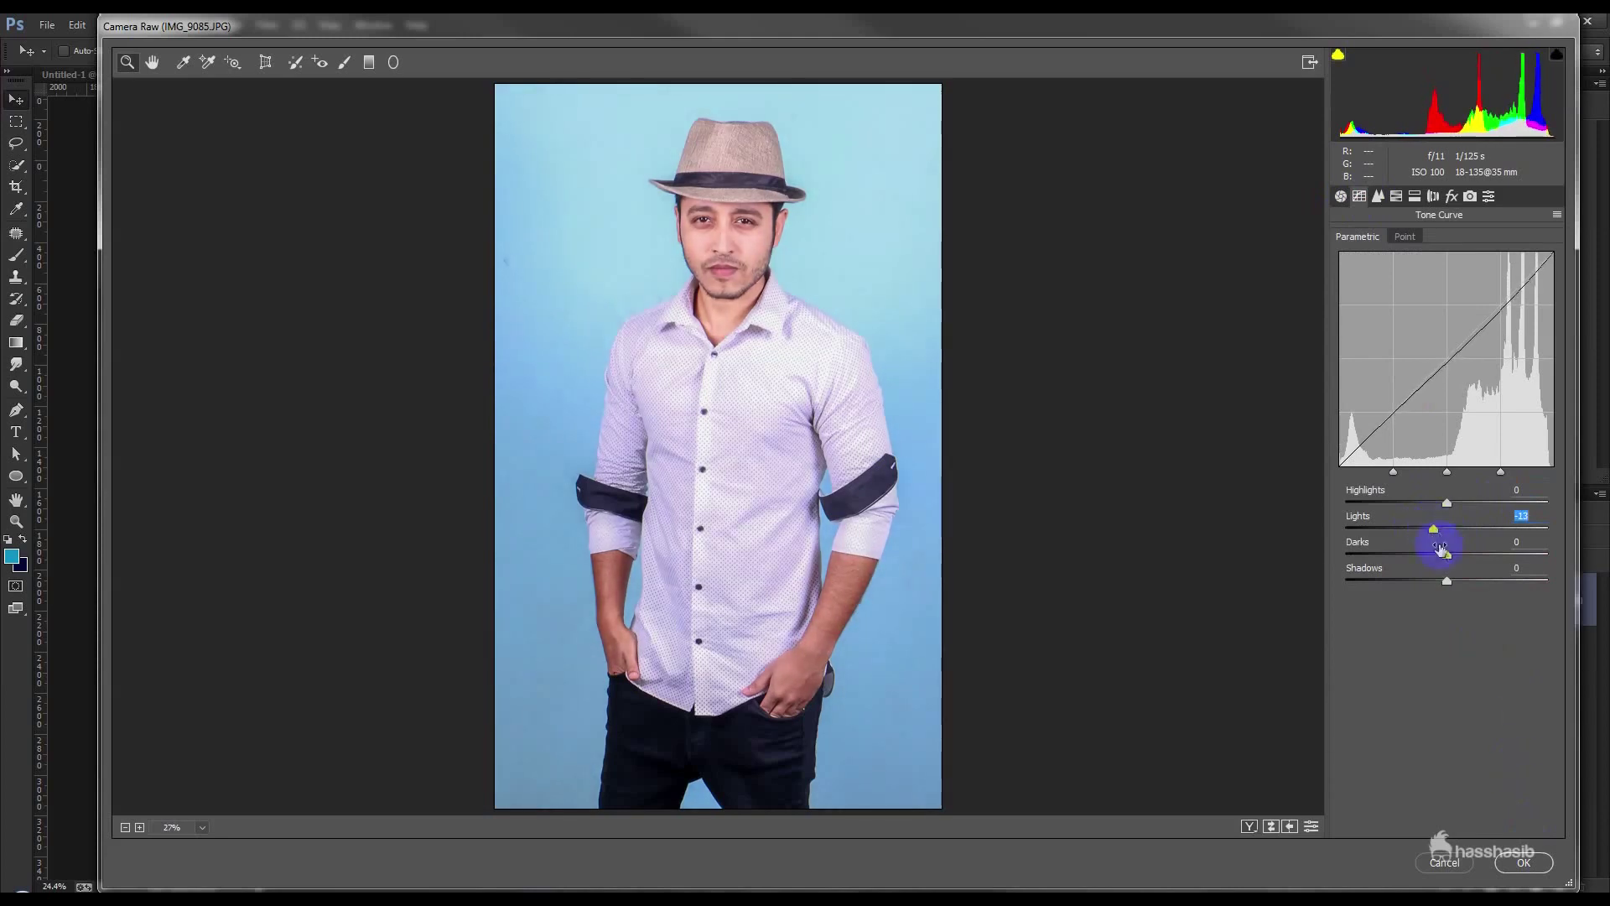
left_click_drag(1446, 556, 1454, 555)
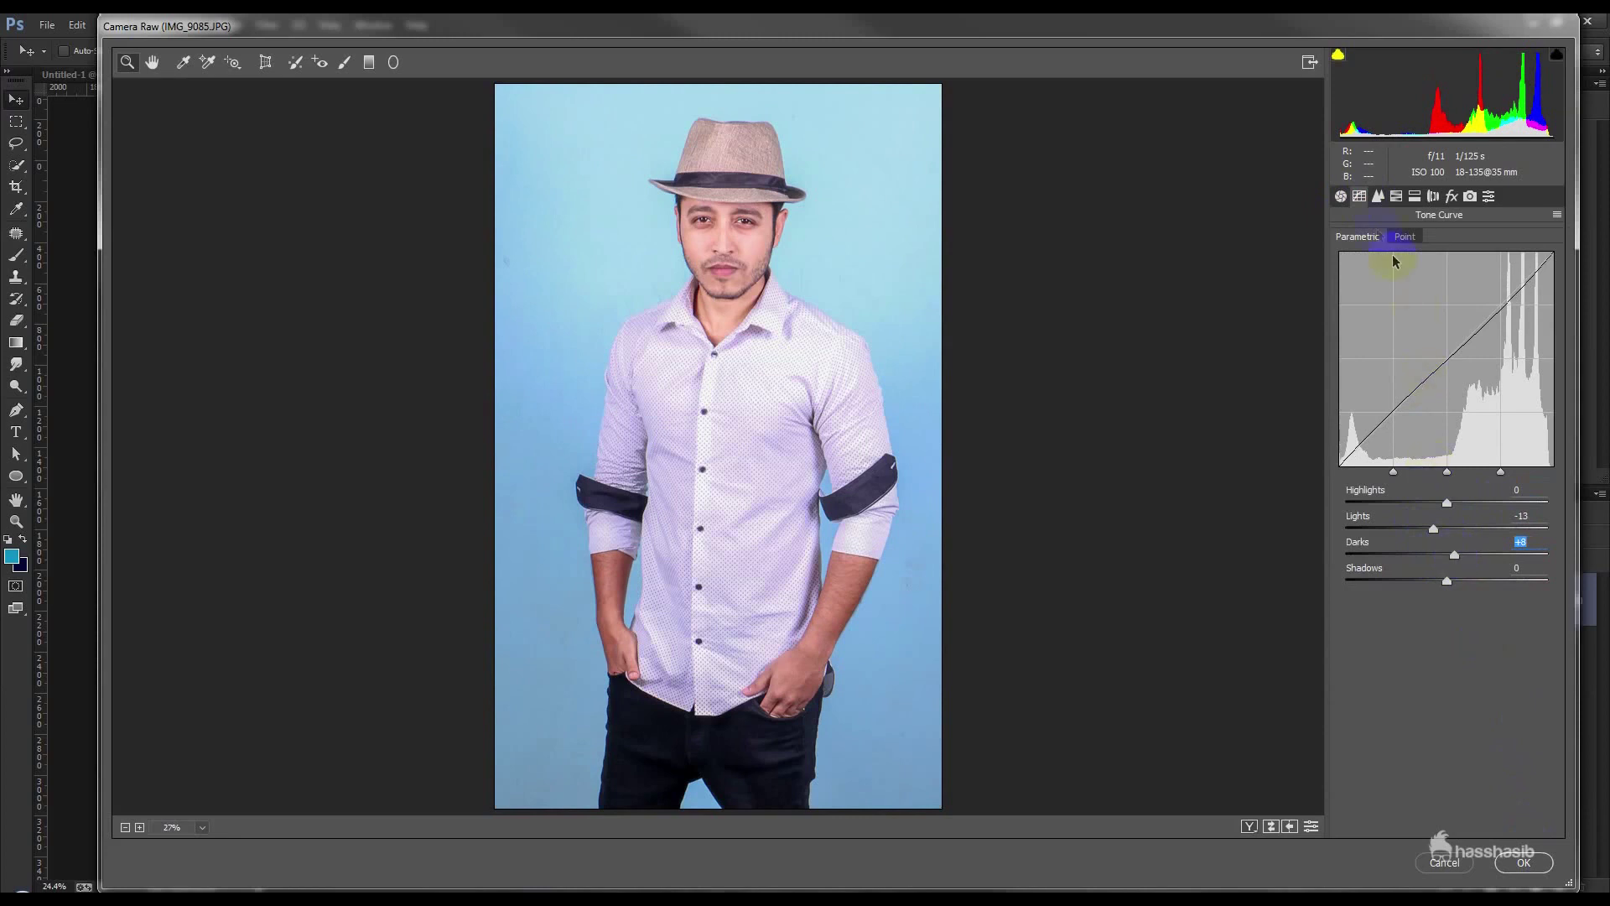
Step: Raise Shadows to +58 and apply the Camera Raw edits
left_click(1345, 200)
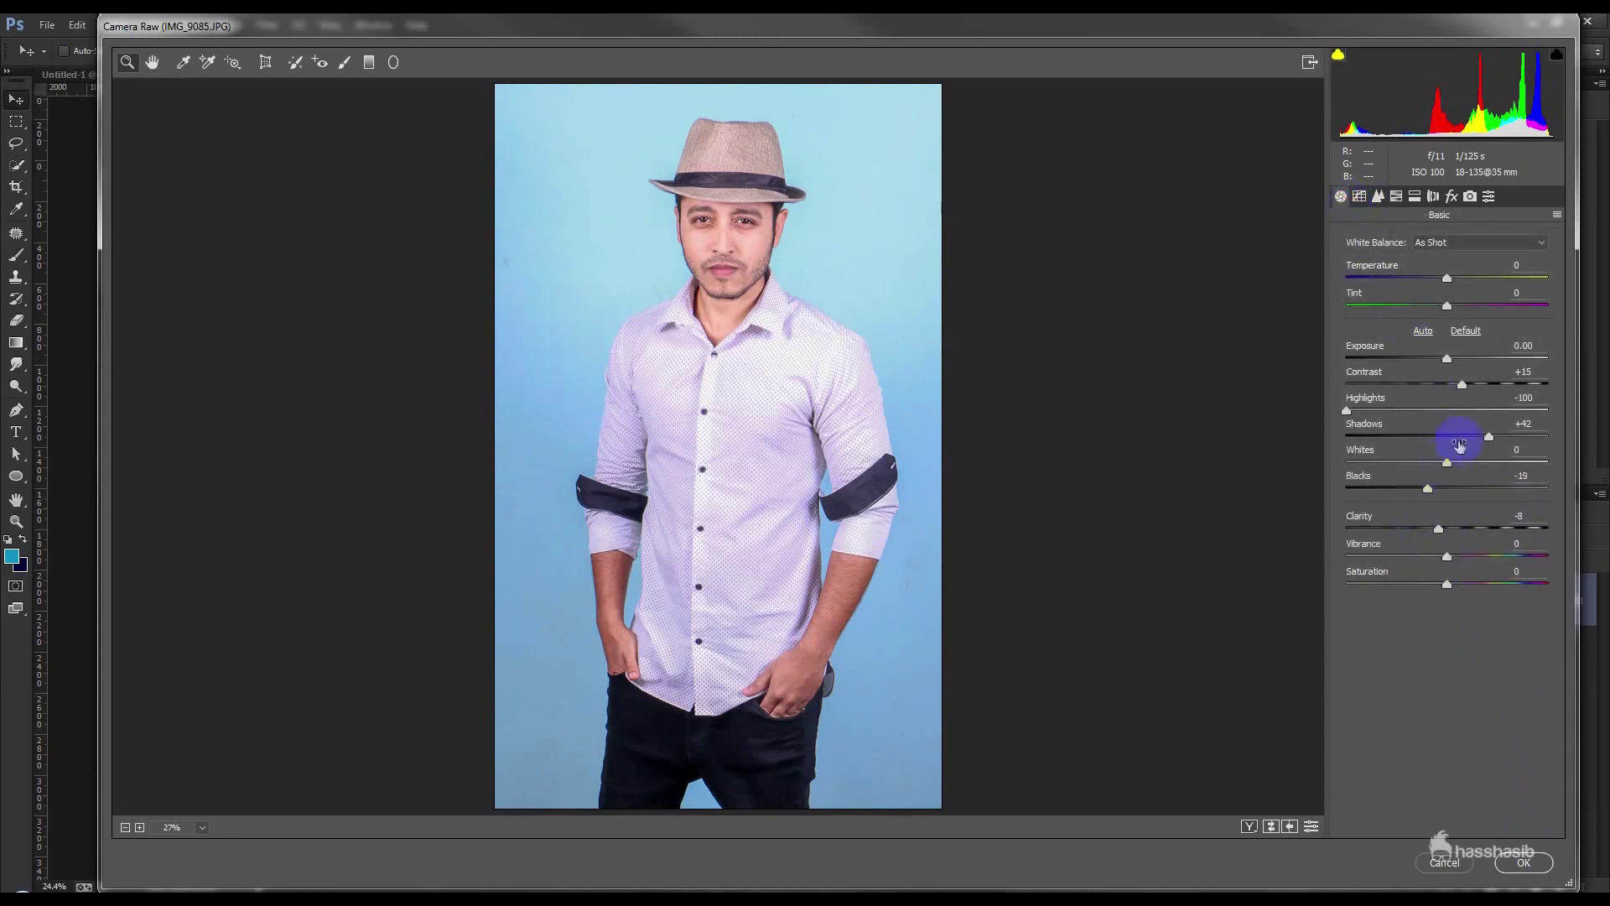
left_click_drag(1489, 437, 1499, 438)
left_click(1501, 869)
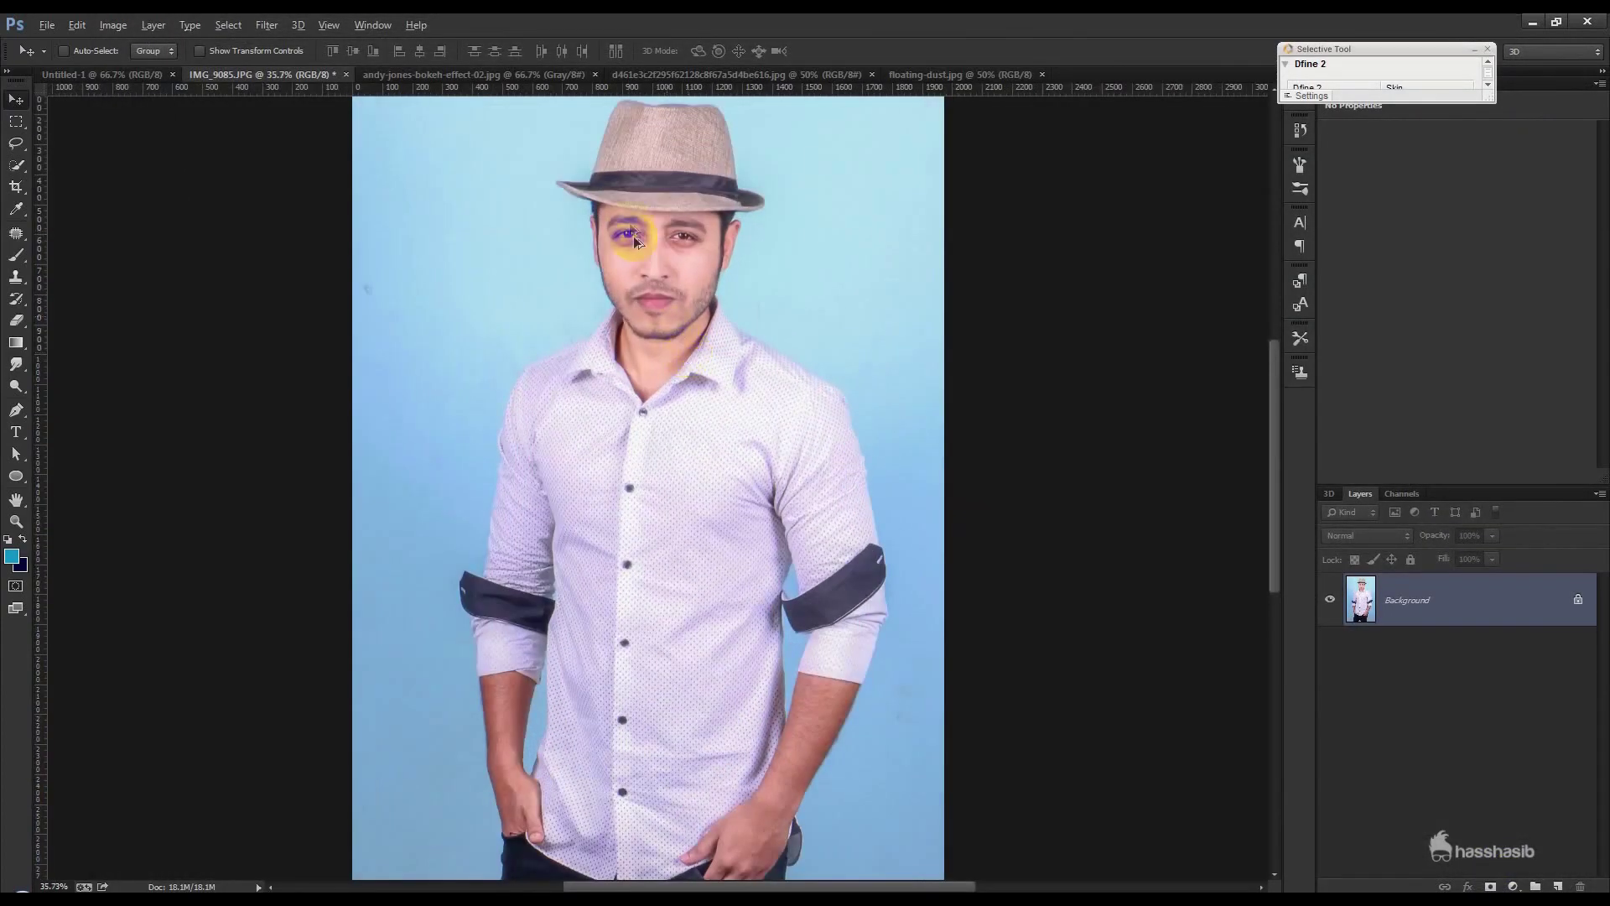
Step: Zoom in on the man's jeans and select the Pen tool in Path mode
scroll(635, 252, "up", 3)
scroll(639, 260, "up", 3)
scroll(663, 285, "down", 2)
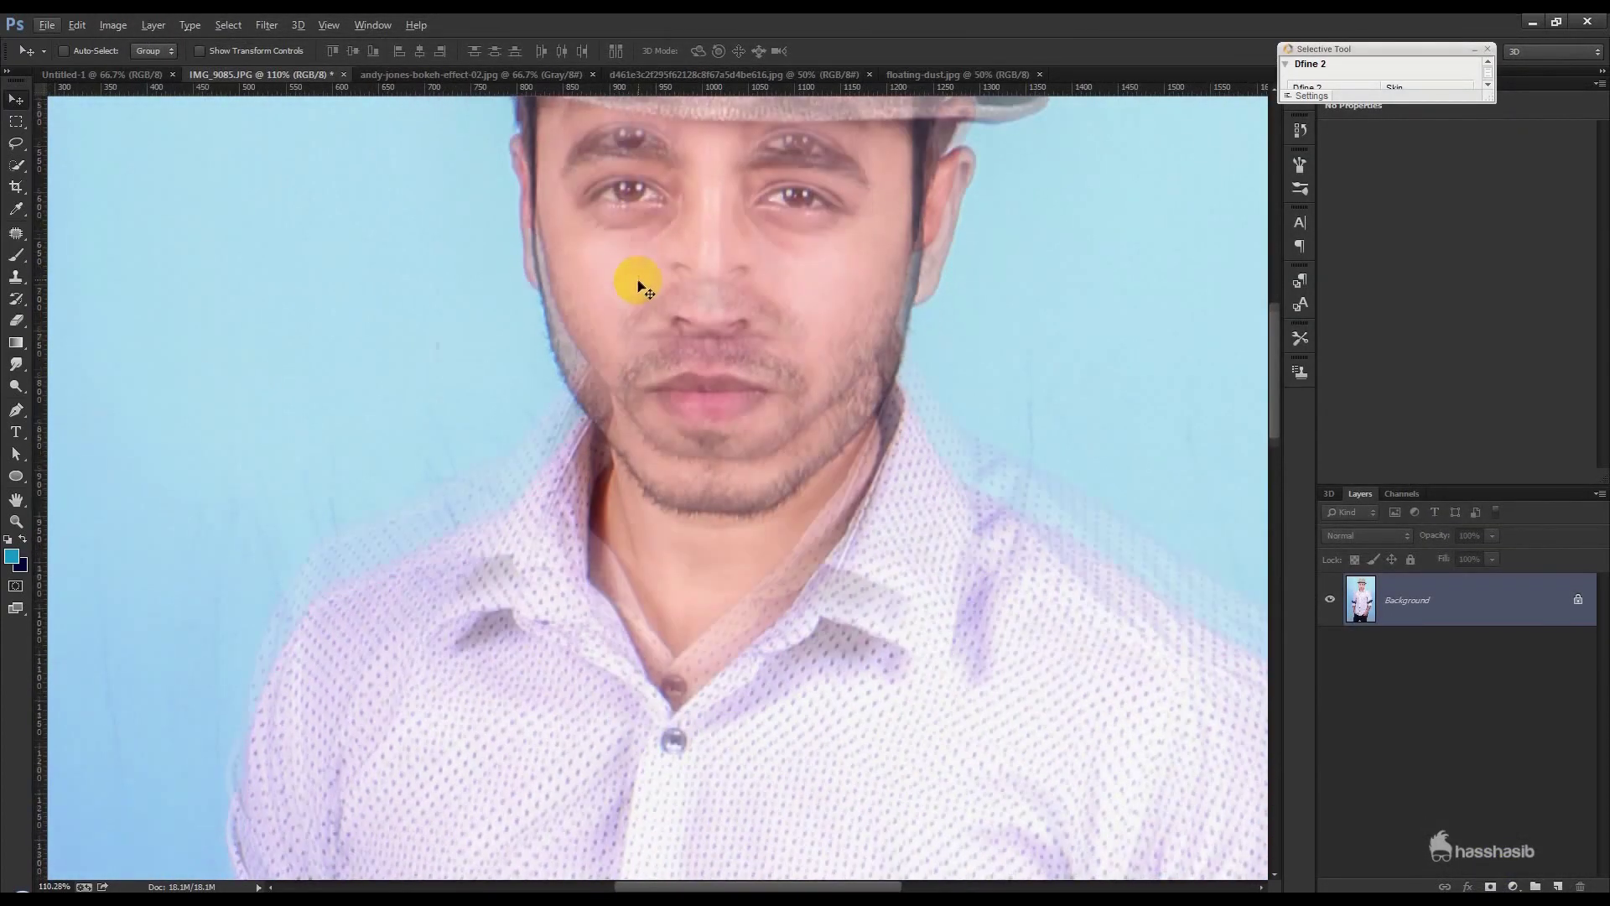
scroll(419, 319, "down", 3)
left_click(16, 410)
scroll(176, 423, "down", 3)
scroll(269, 496, "down", 2)
scroll(558, 776, "up", 2)
scroll(569, 803, "up", 1)
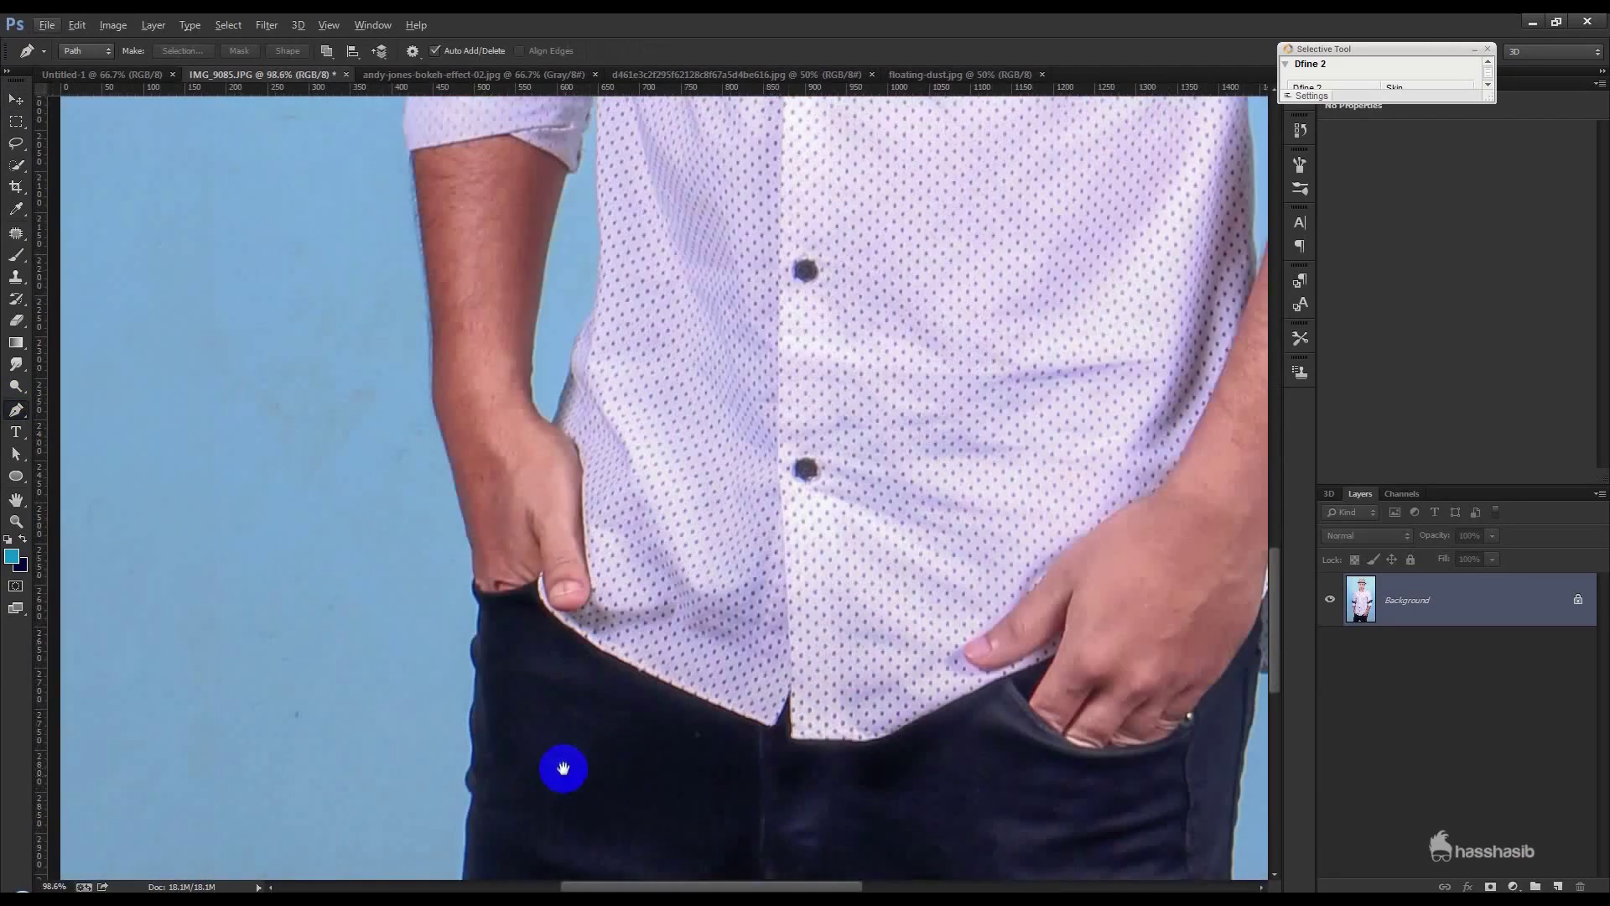
scroll(597, 488, "up", 2)
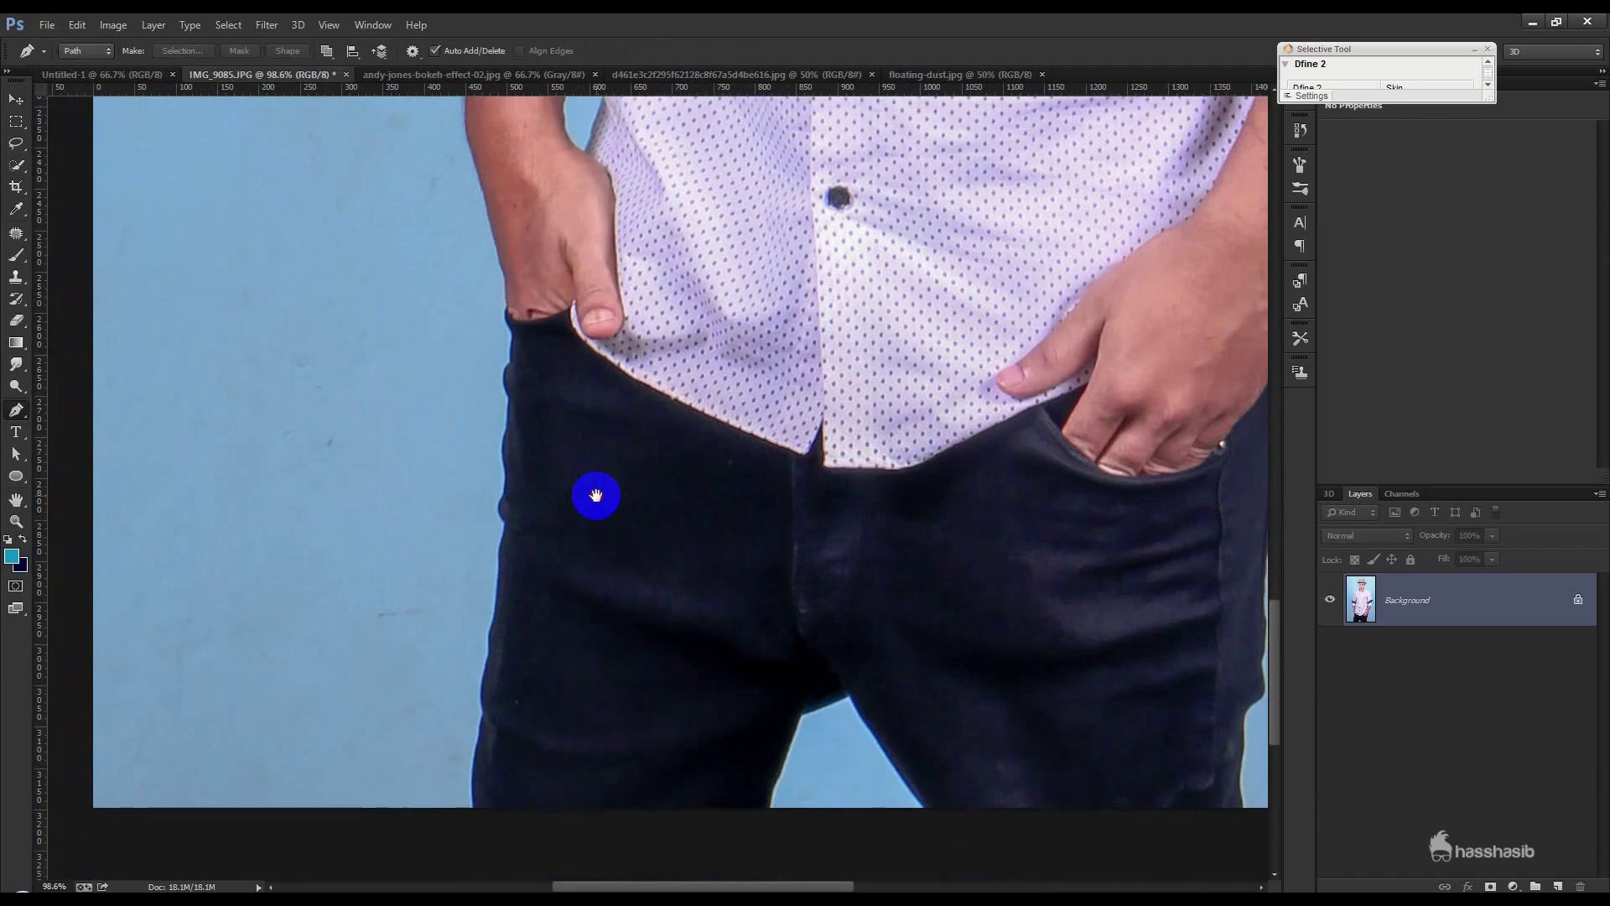
scroll(497, 717, "up", 2)
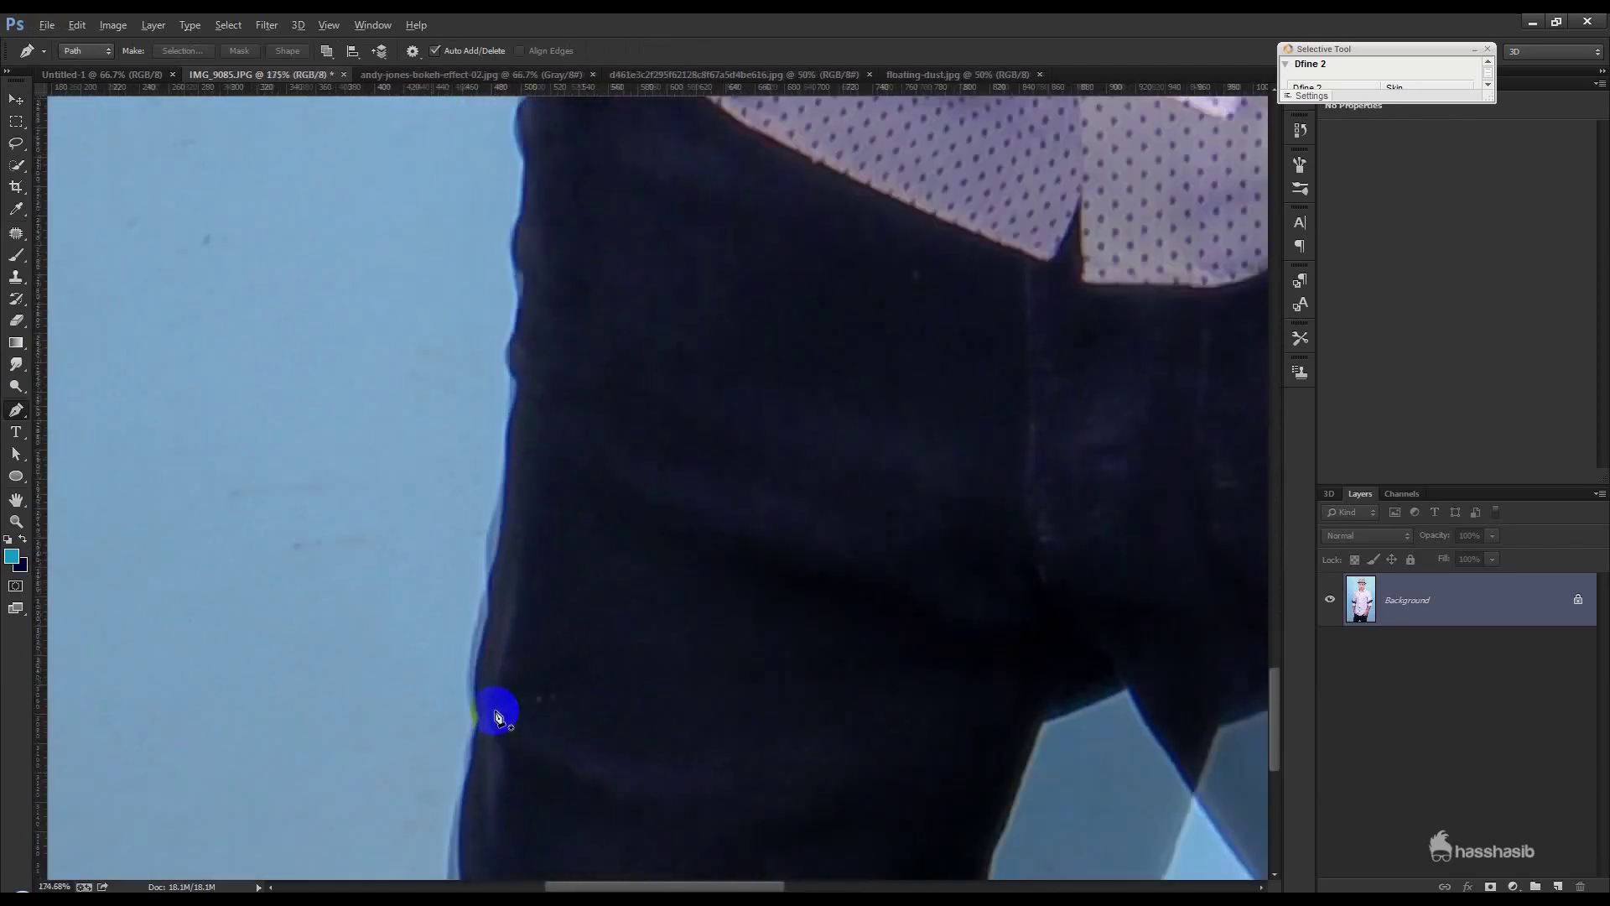
scroll(558, 439, "up", 2)
scroll(500, 675, "up", 1)
Step: Trace a pen path from the jeans up the man's edges and close it around him
left_click(522, 681)
left_click_drag(539, 447, 557, 385)
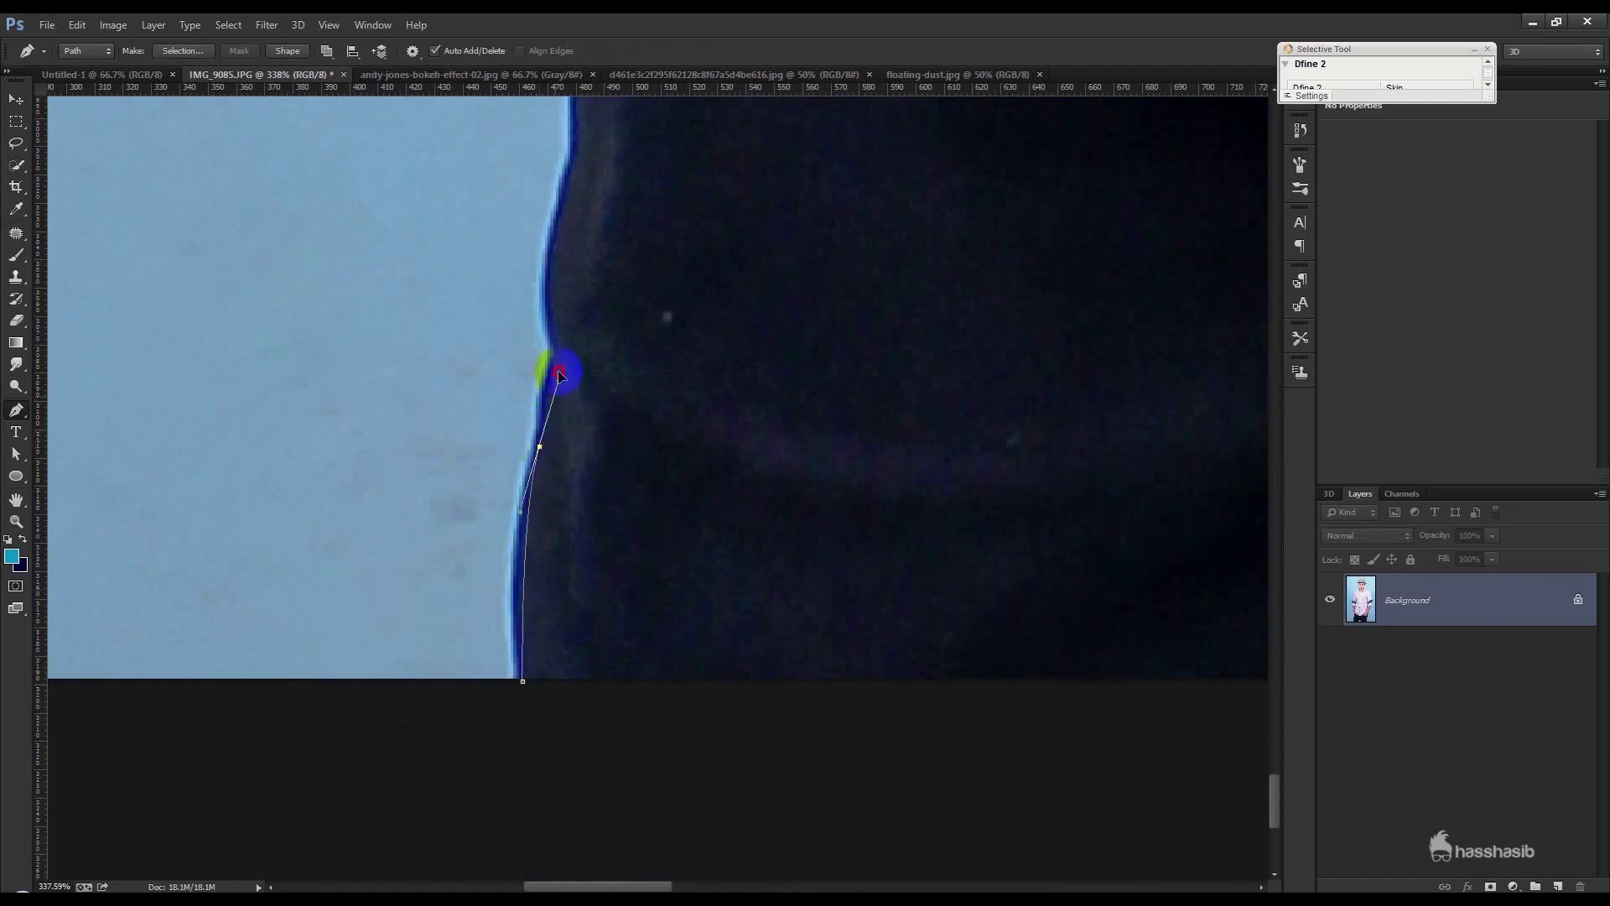
left_click_drag(539, 449, 553, 376)
left_click(554, 264)
left_click(564, 203)
mouse_move(564, 204)
left_mouse_down()
mouse_move(554, 534)
mouse_move(565, 471)
left_mouse_up()
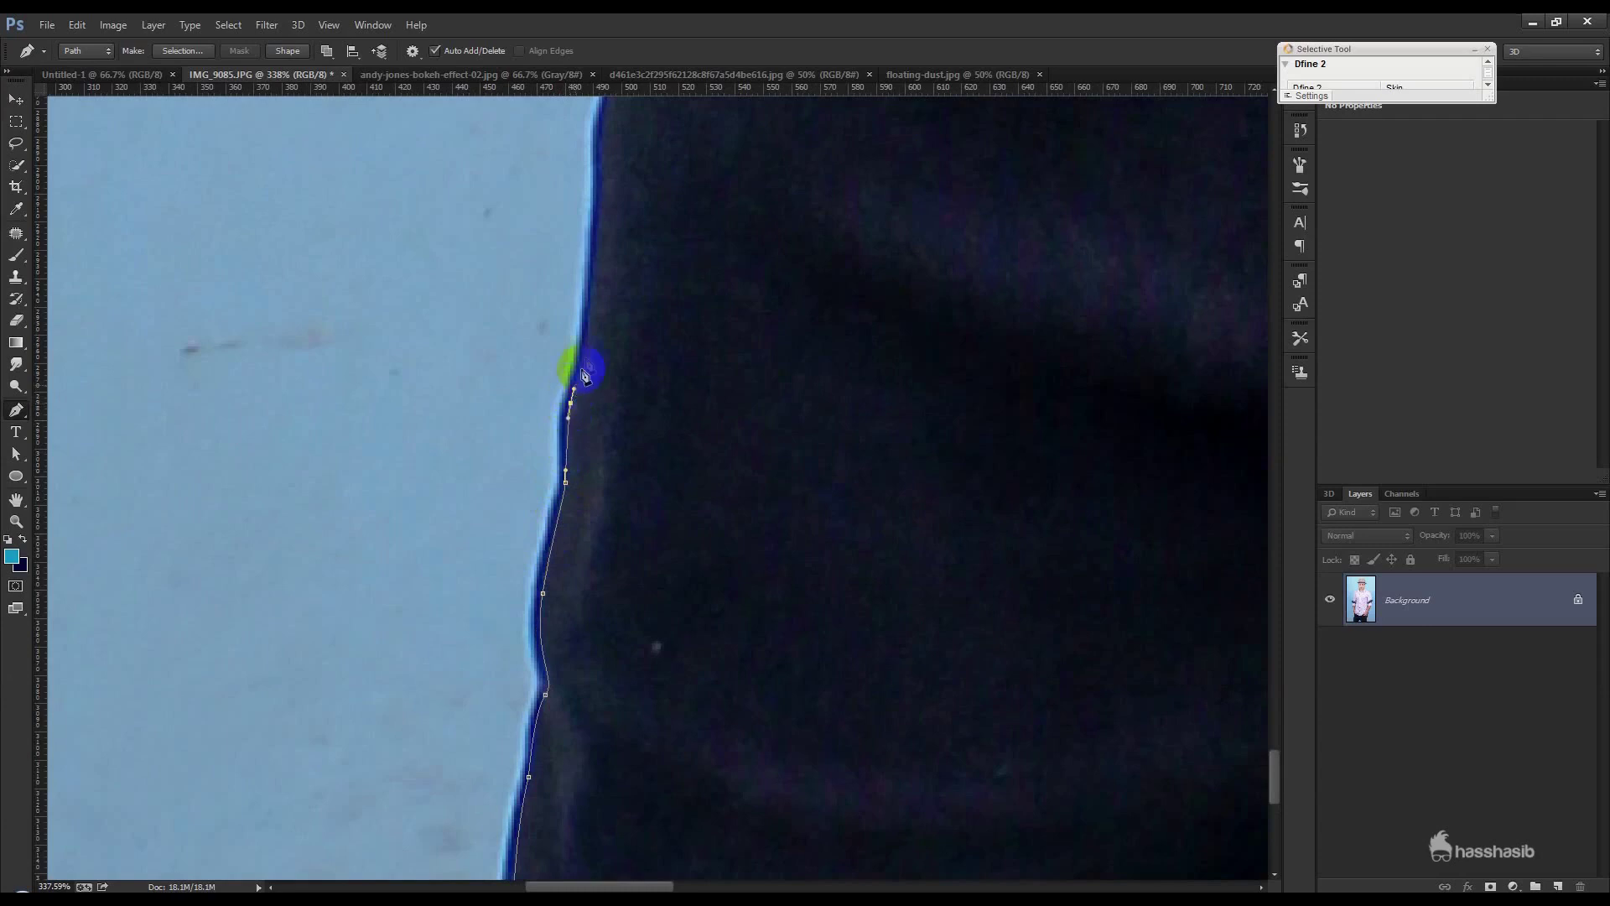
left_click(591, 313)
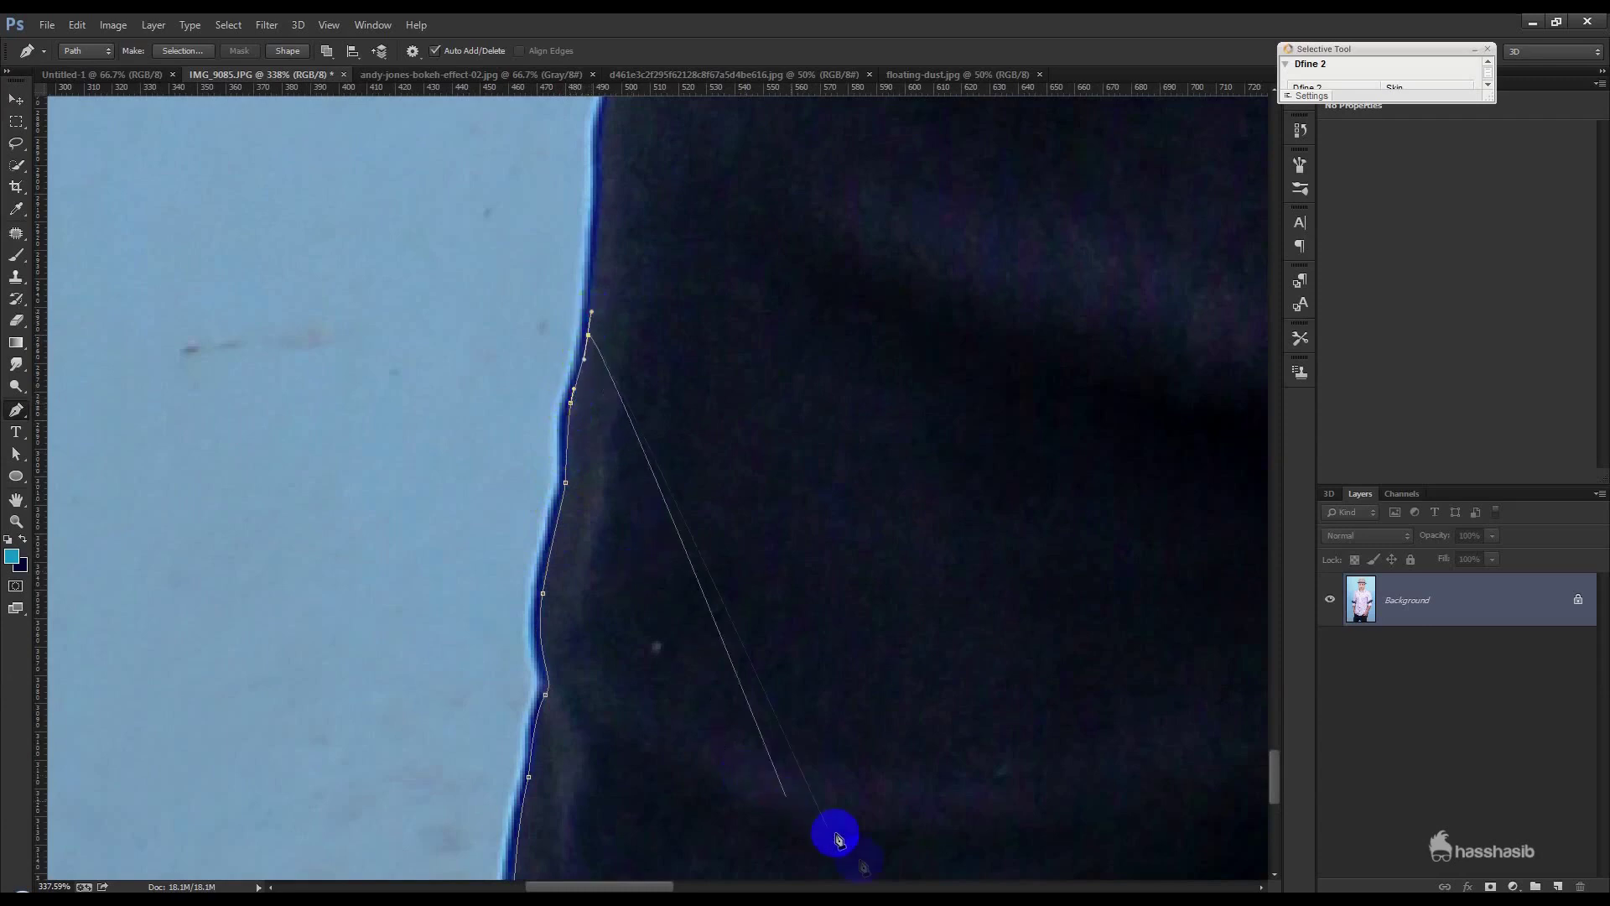
key("ctrl+Return")
key("ctrl+0")
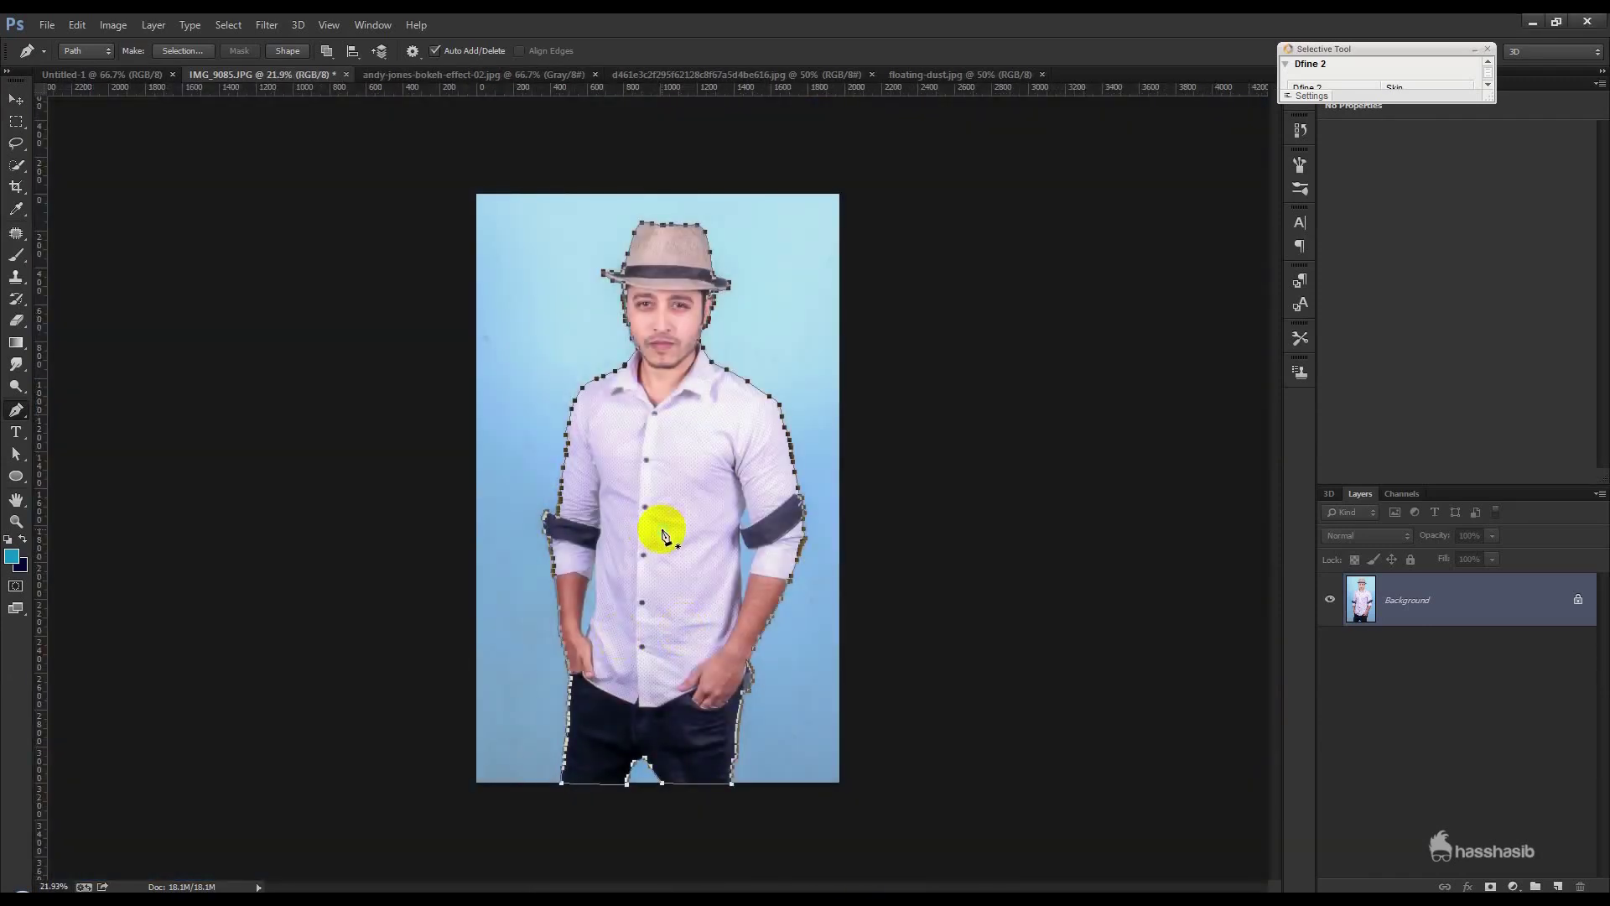
Step: Convert the path to a selection and add a layer mask hiding the blue backdrop
right_click(662, 535)
left_click(705, 194)
left_click(891, 278)
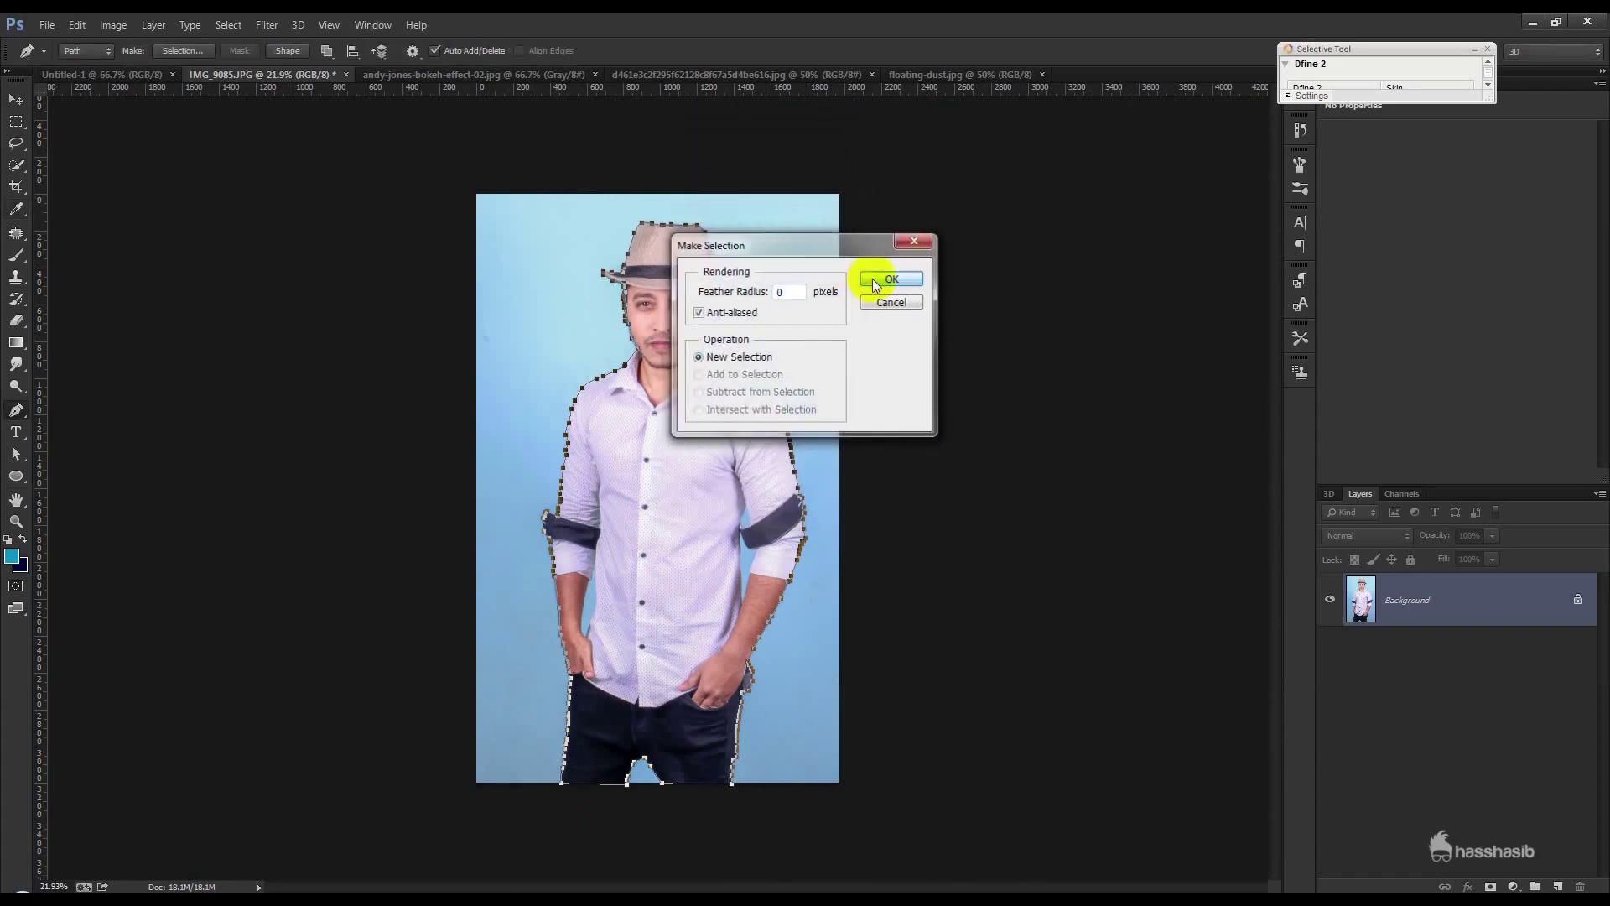
left_click(1482, 883)
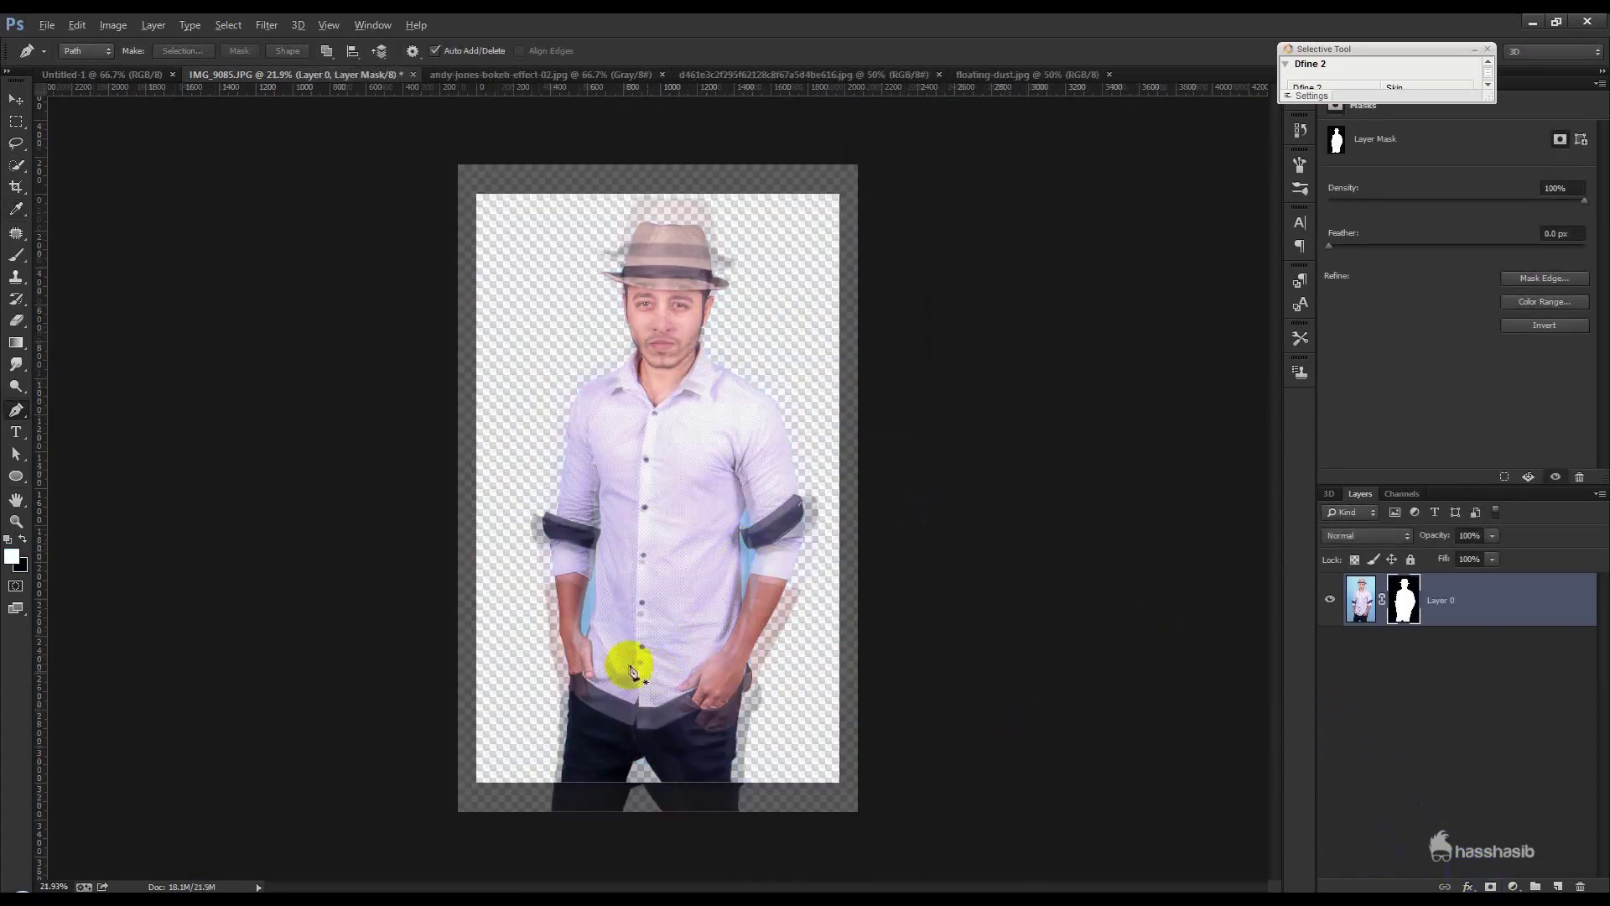
Step: Switch to the Move tool and target the layer's image thumbnail instead of its mask
scroll(633, 671, "up", 3)
scroll(539, 690, "up", 3)
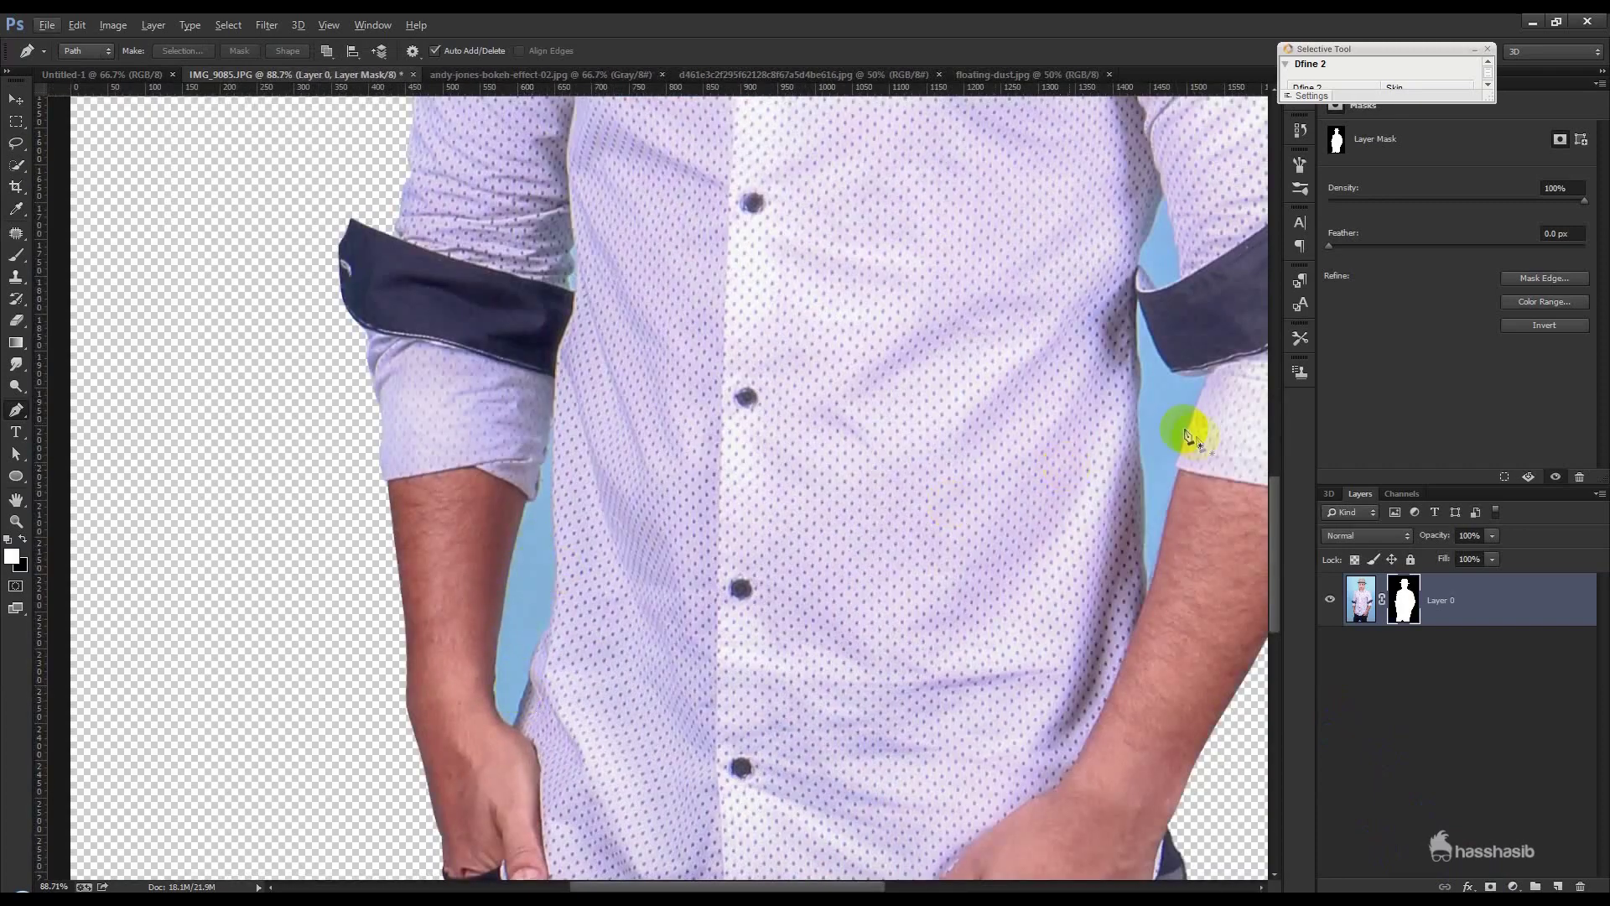
scroll(512, 686, "up", 2)
scroll(509, 689, "up", 1)
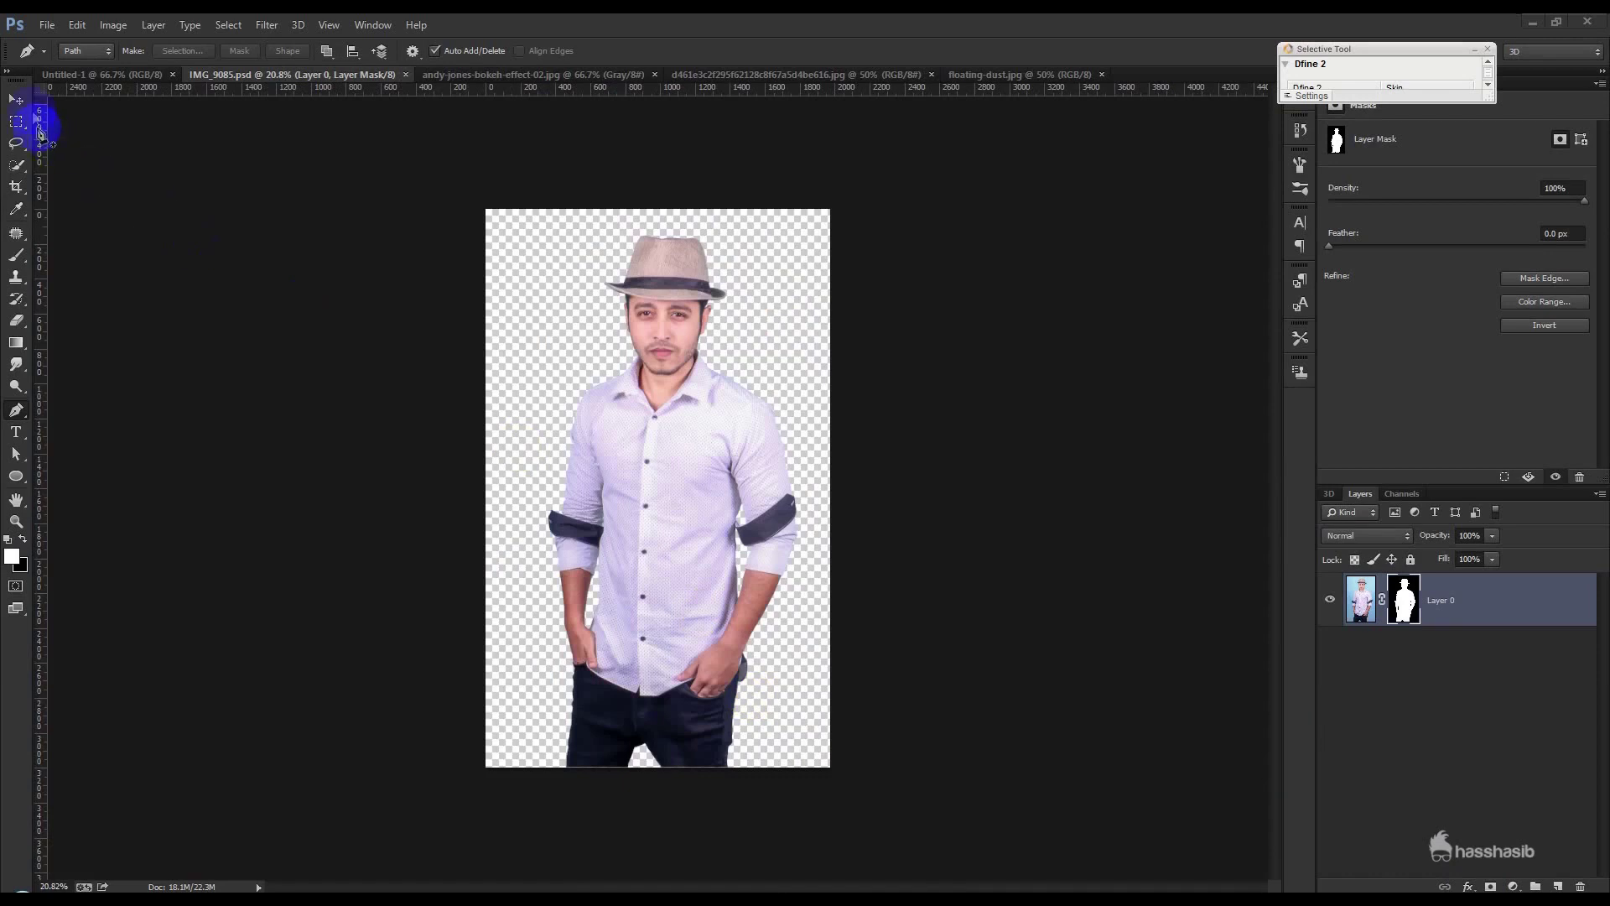
left_click(16, 99)
scroll(657, 431, "up", 1)
scroll(711, 476, "up", 1)
left_click(1360, 599)
Step: Apply Portraiture skin smoothing to the man using the Smoothing: Medium preset
left_click(267, 24)
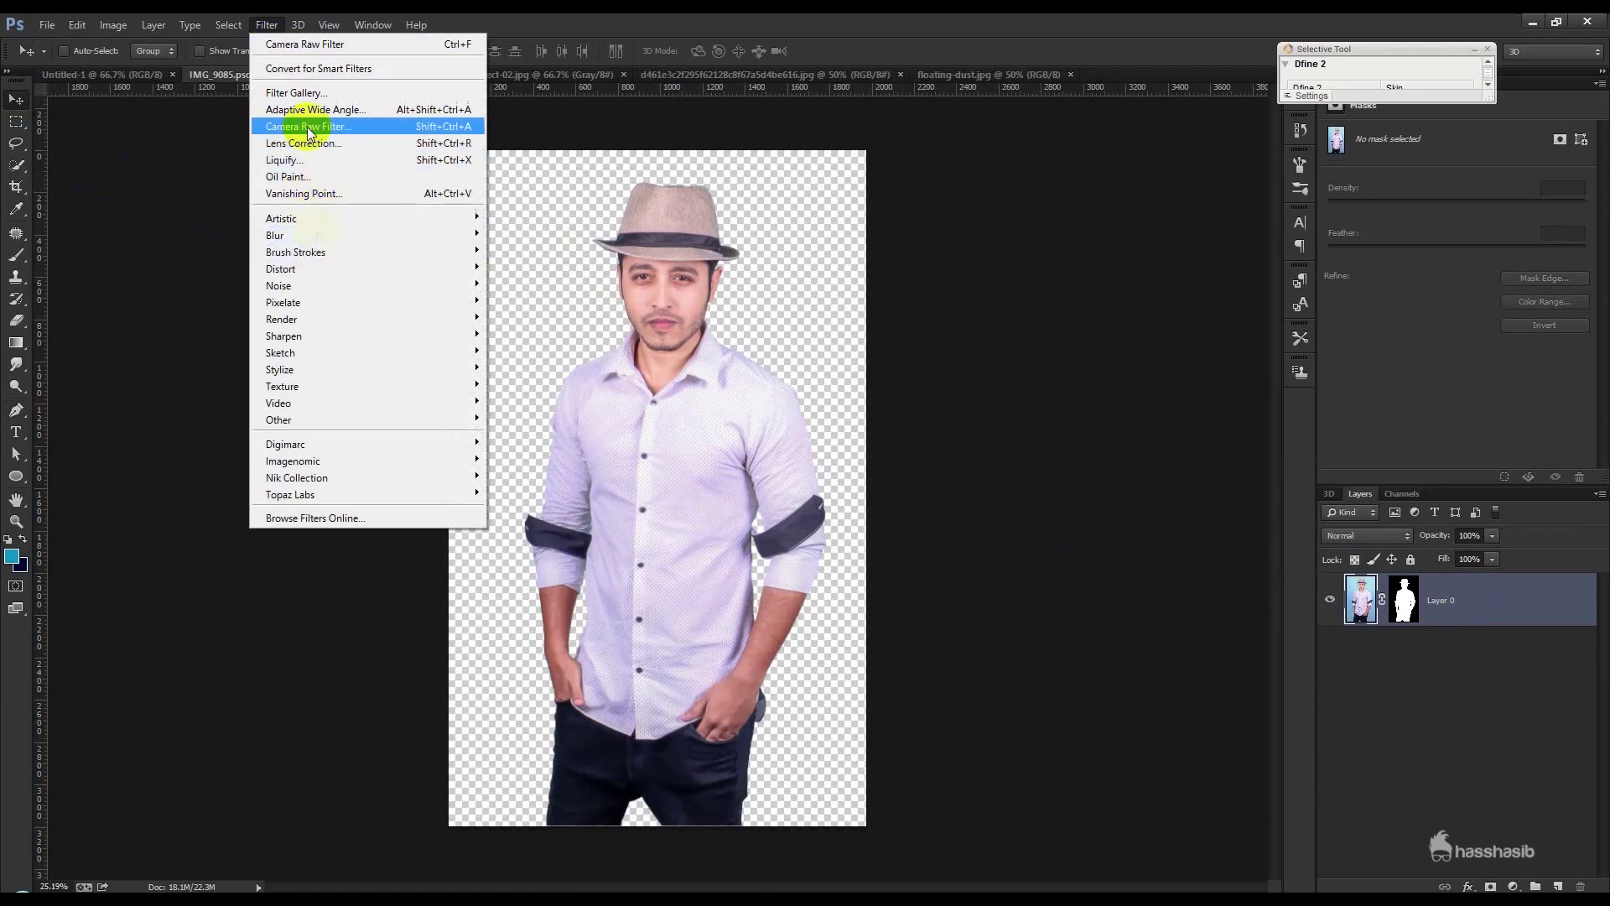
mouse_move(294, 461)
left_click(546, 476)
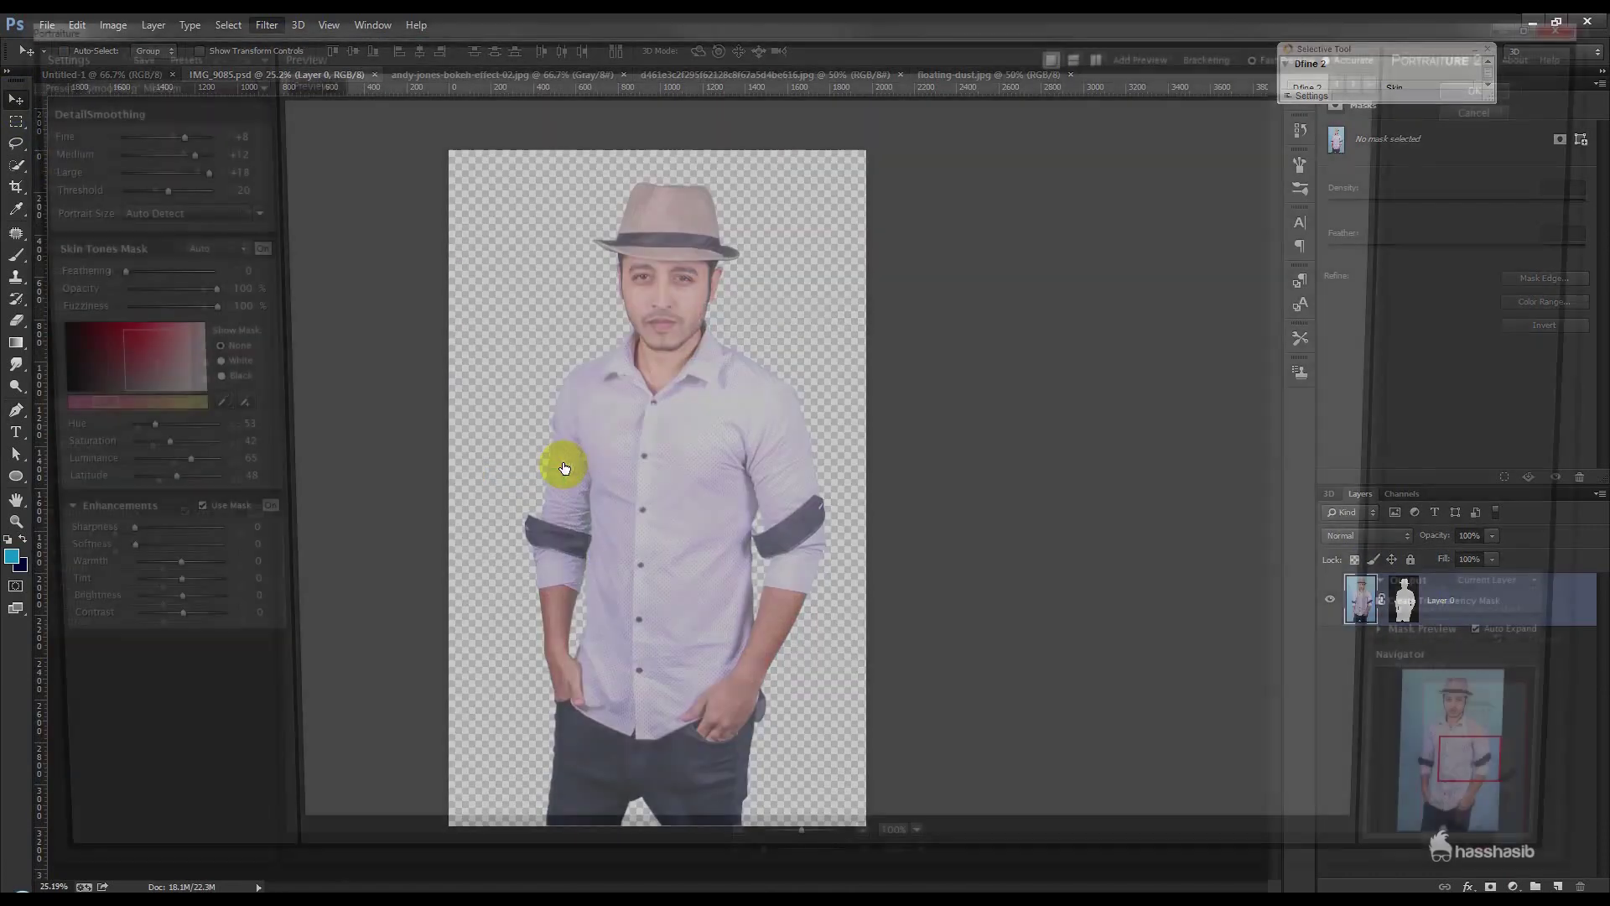
left_click(729, 290)
left_click(803, 318)
left_click(163, 80)
left_click(915, 436)
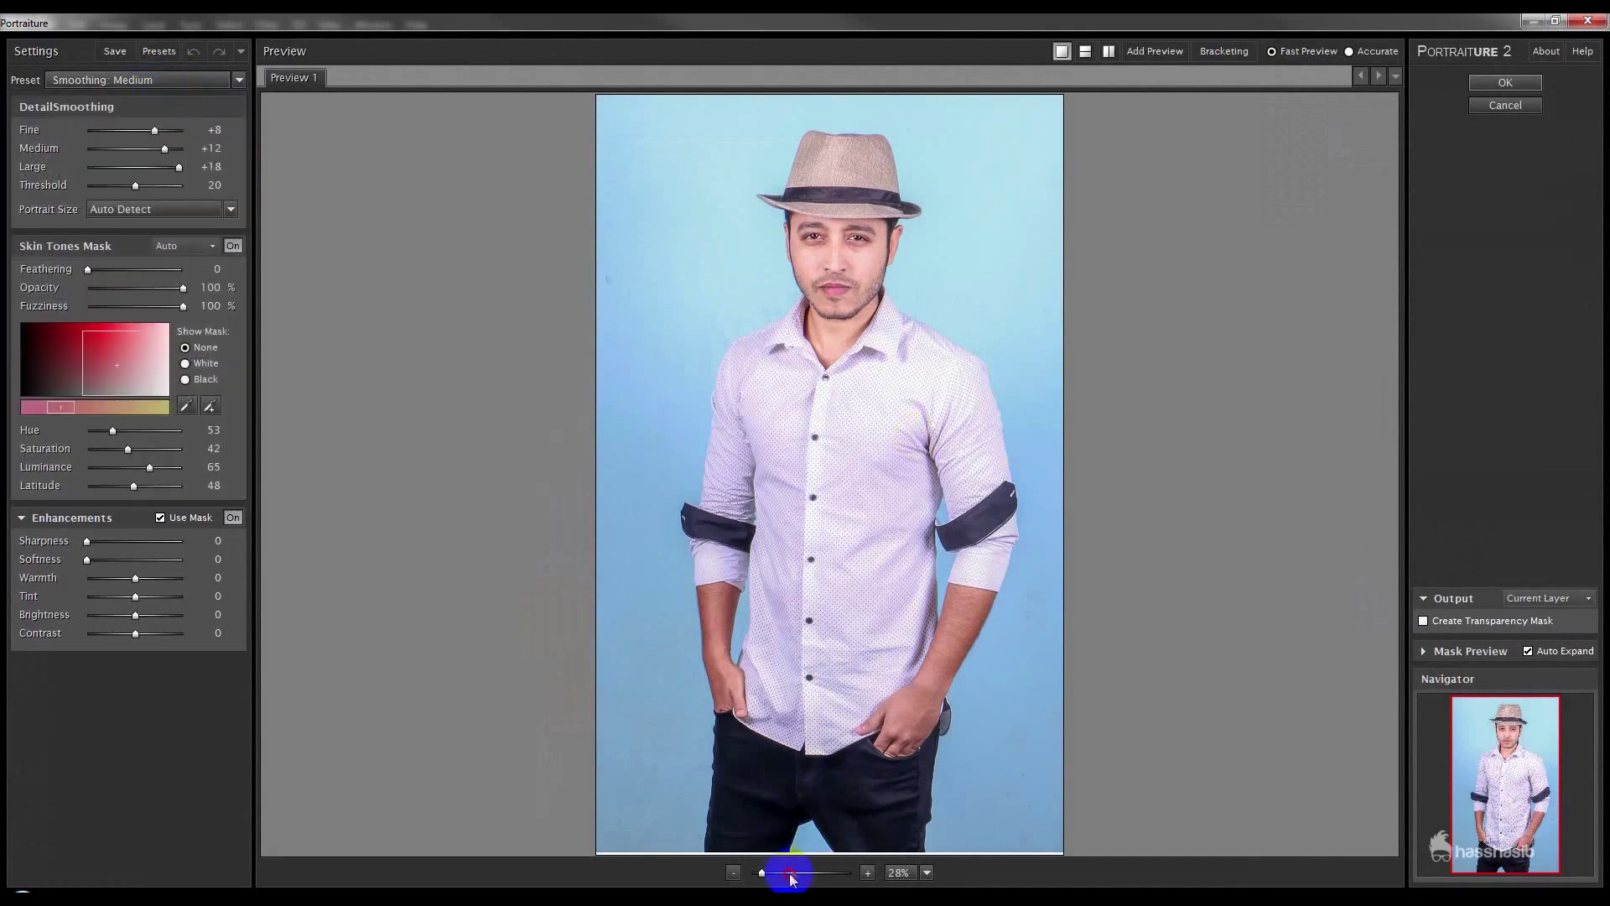
left_click(792, 873)
left_click_drag(909, 467, 819, 593)
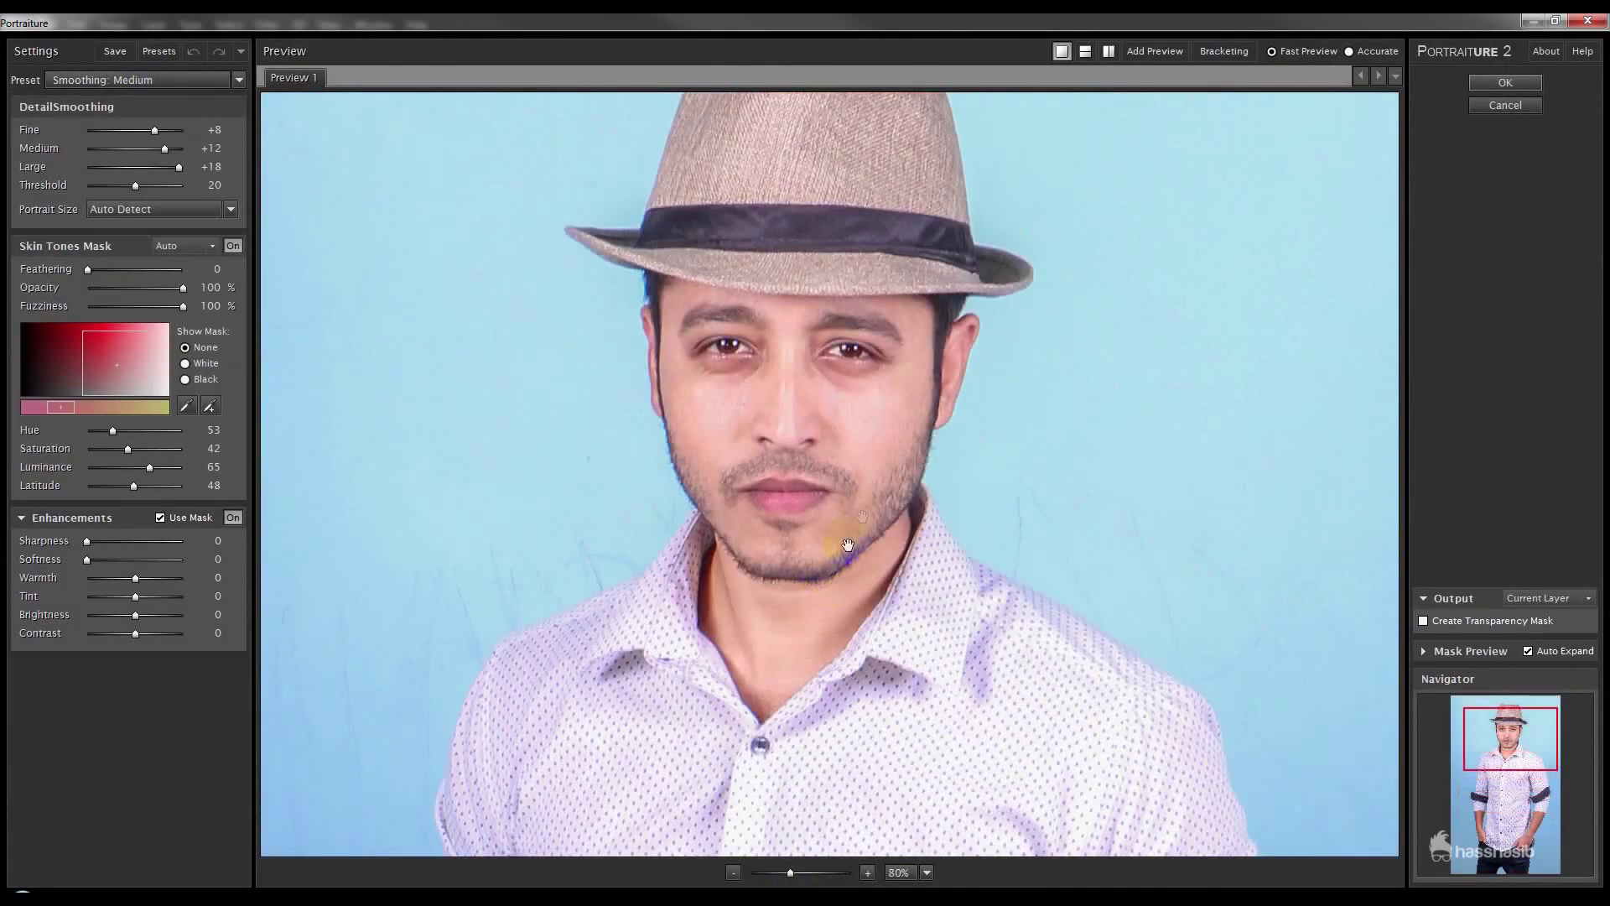
left_click(1505, 83)
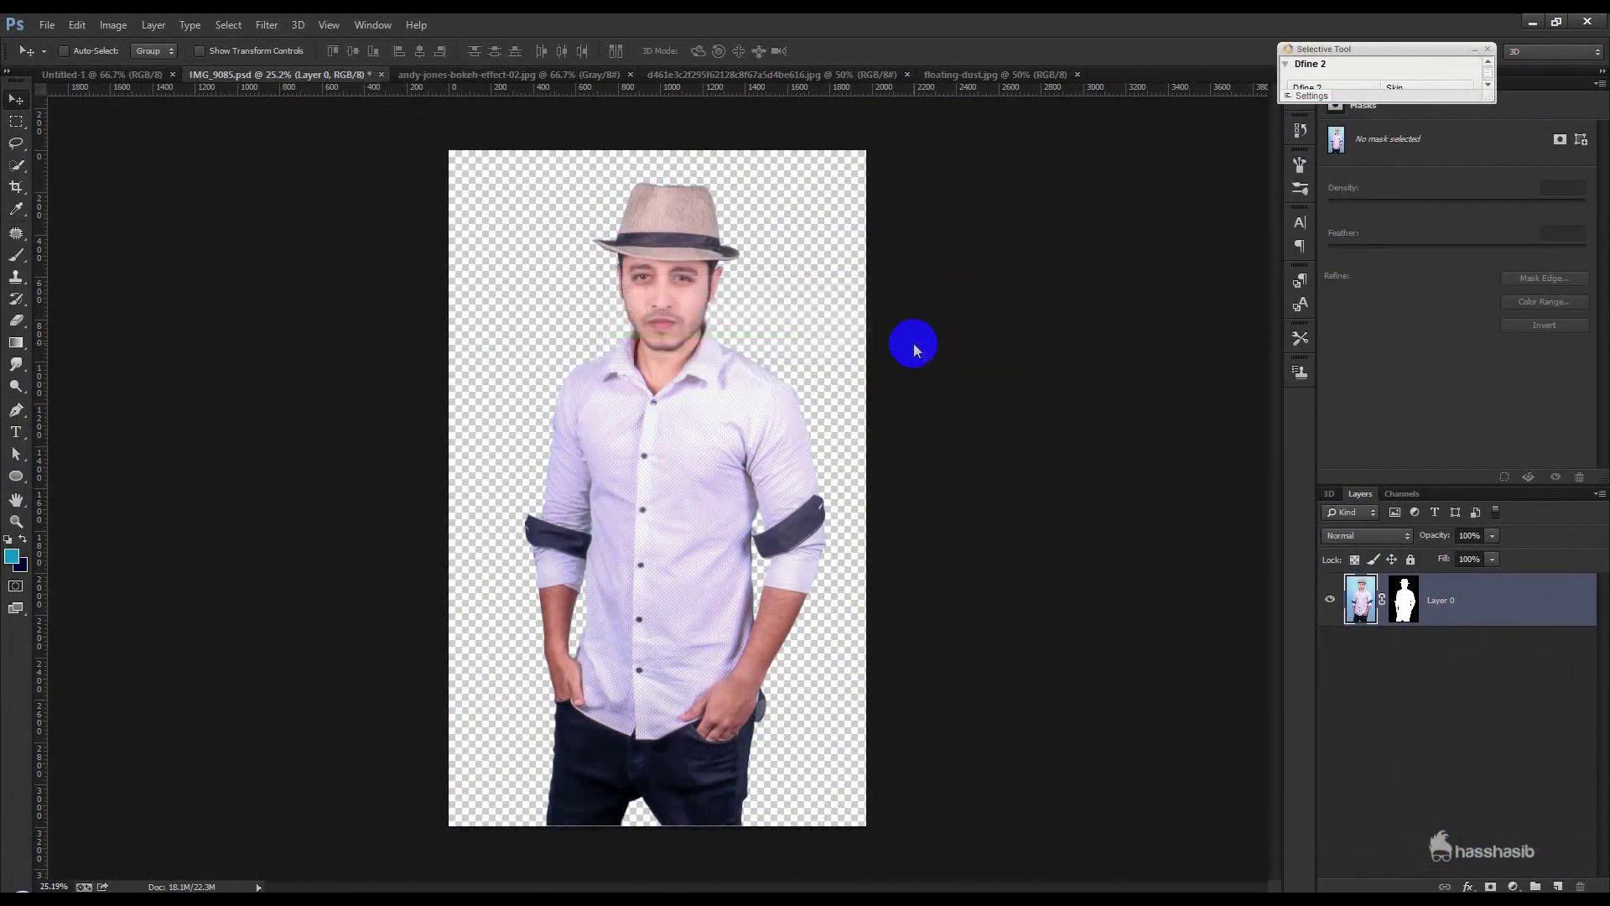
Step: In Selective Color, add black to Blacks (+14) and Neutrals (+15)
left_click(112, 25)
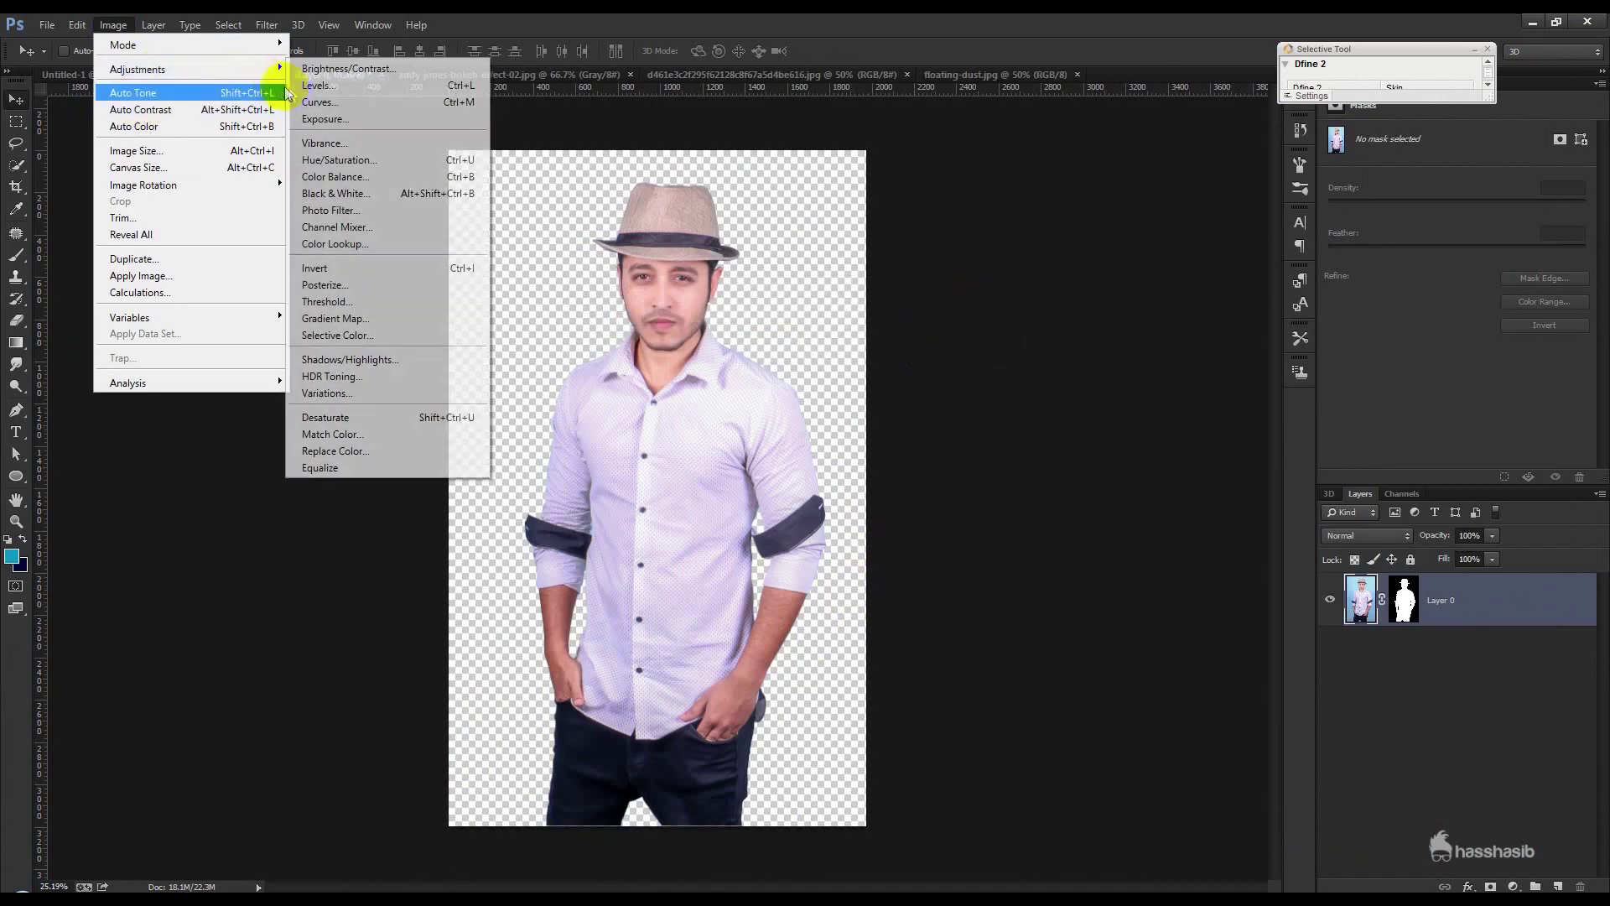
mouse_move(137, 68)
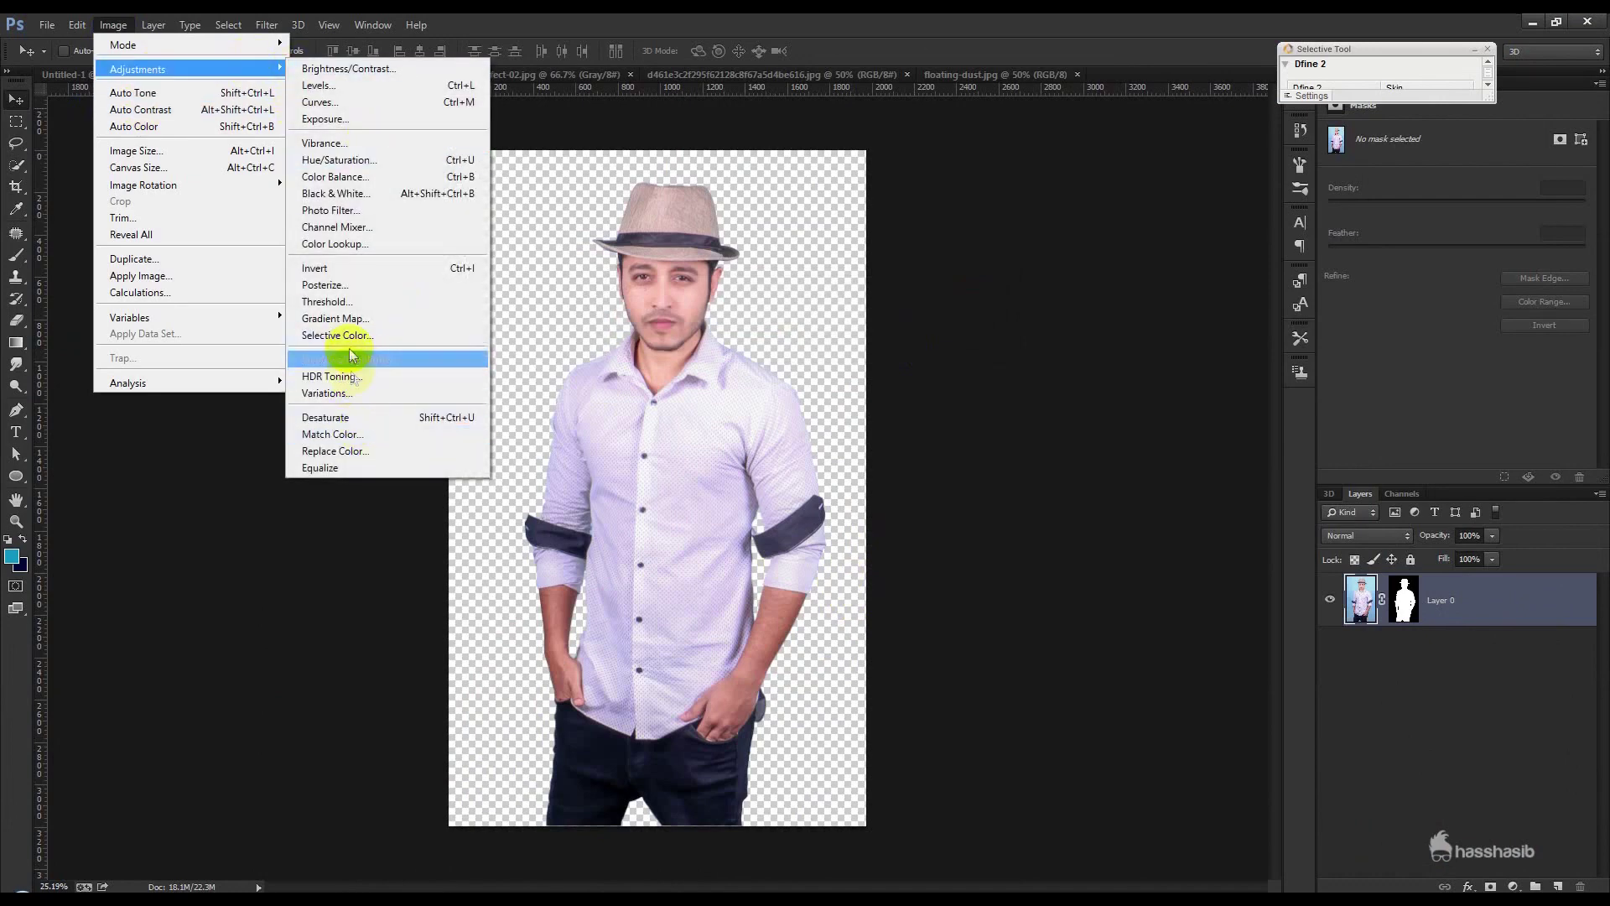
left_click(369, 334)
left_click(1121, 233)
left_click(1130, 387)
left_click_drag(1113, 378, 1126, 379)
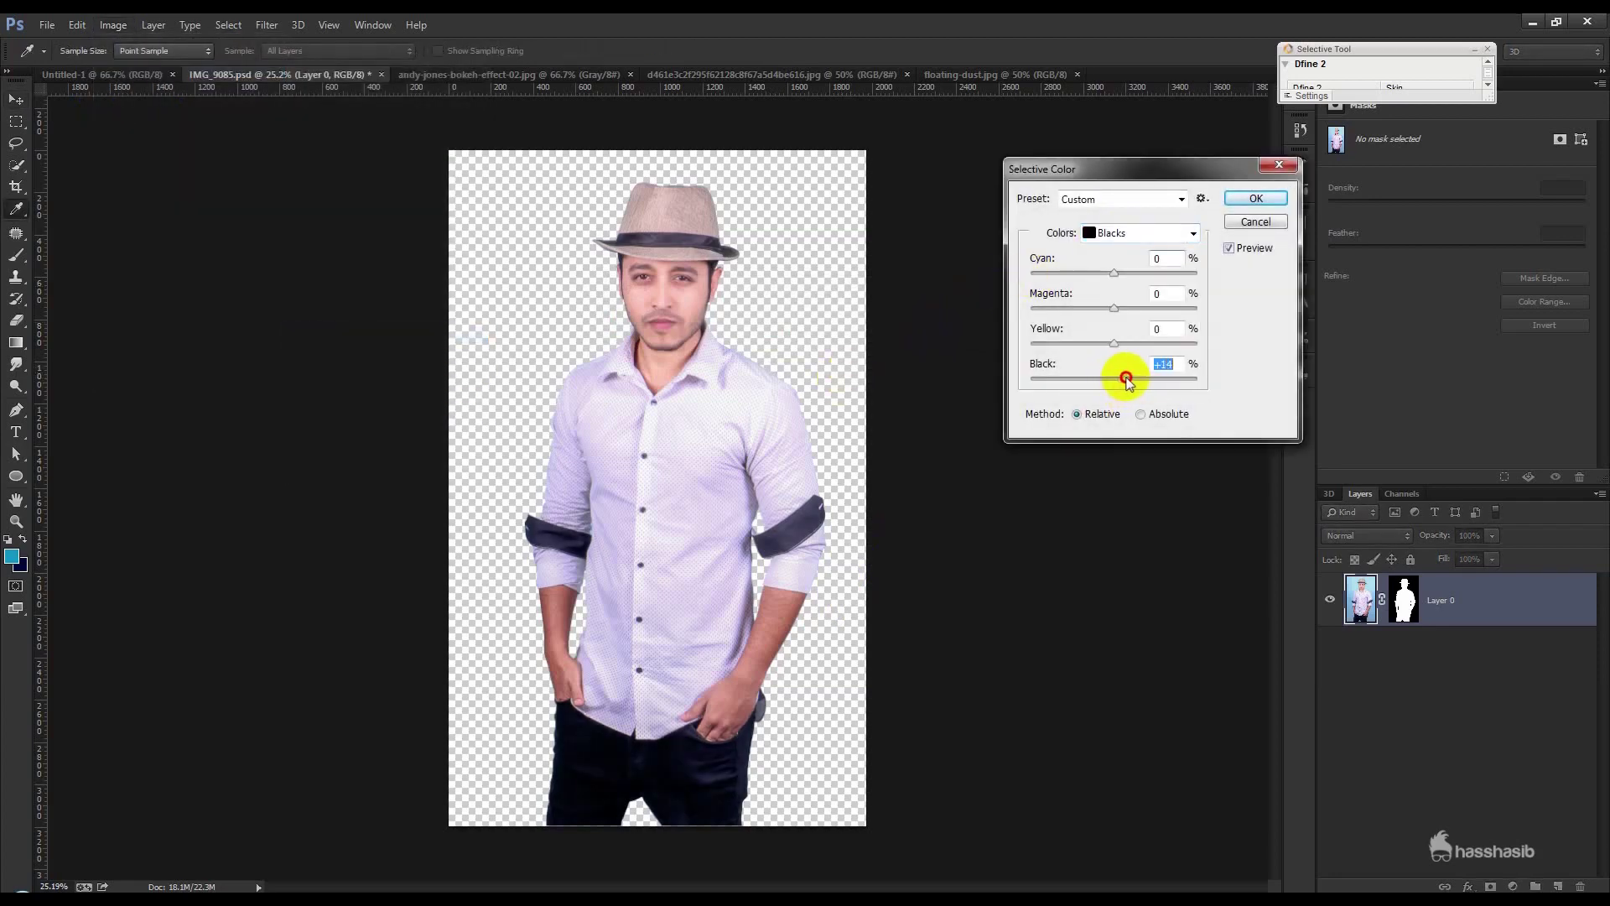
left_click(1096, 233)
left_click(1114, 369)
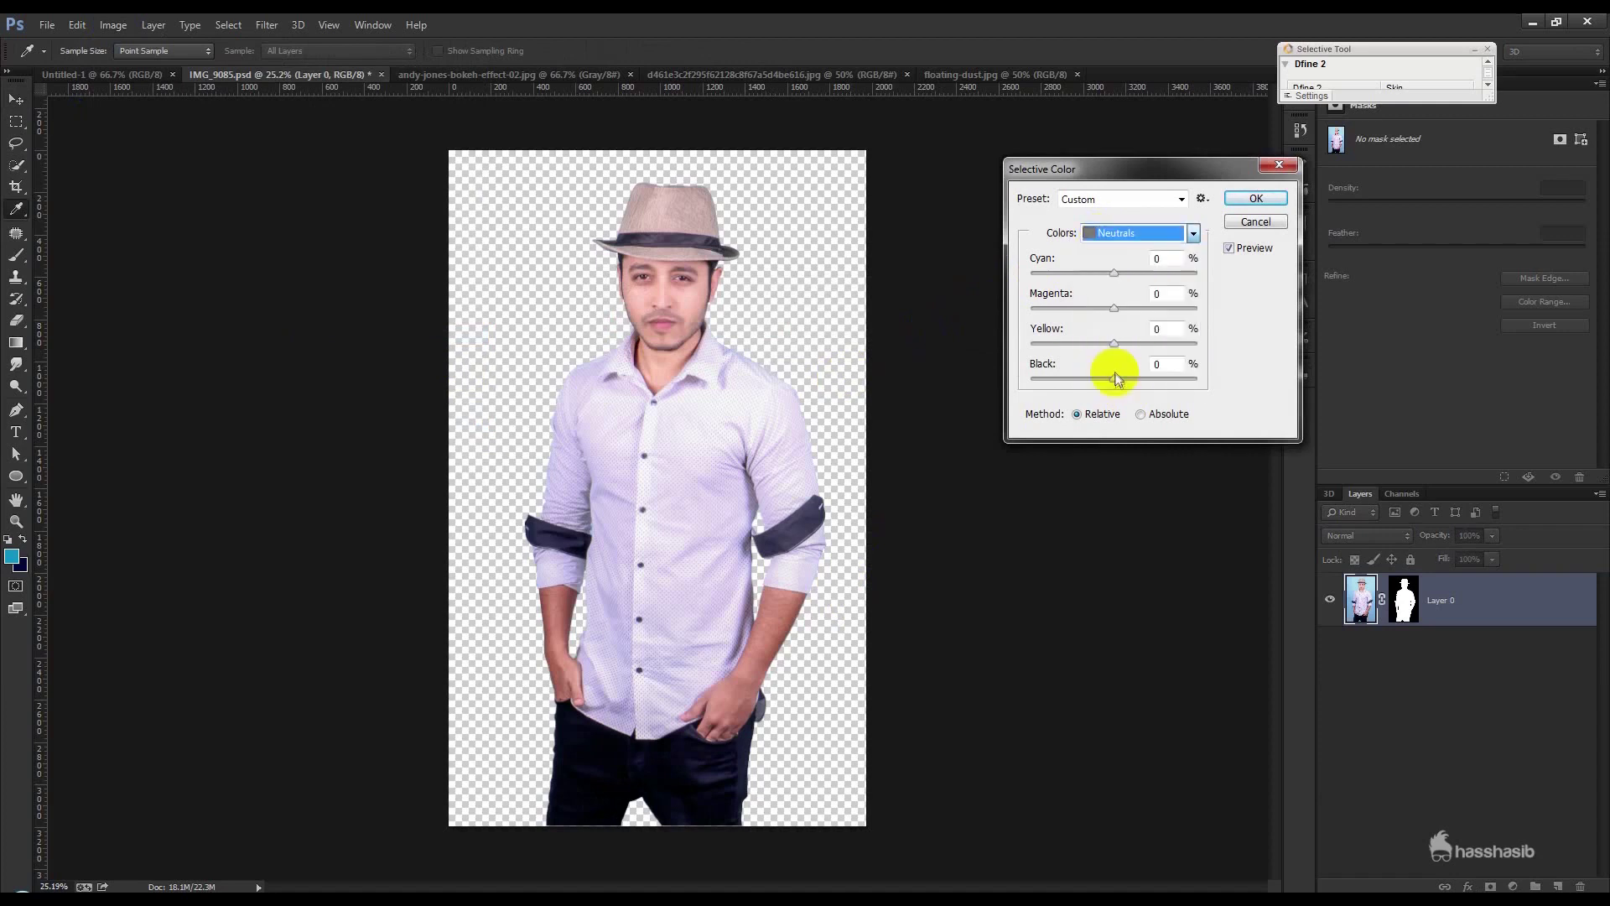
left_click_drag(1114, 378, 1126, 379)
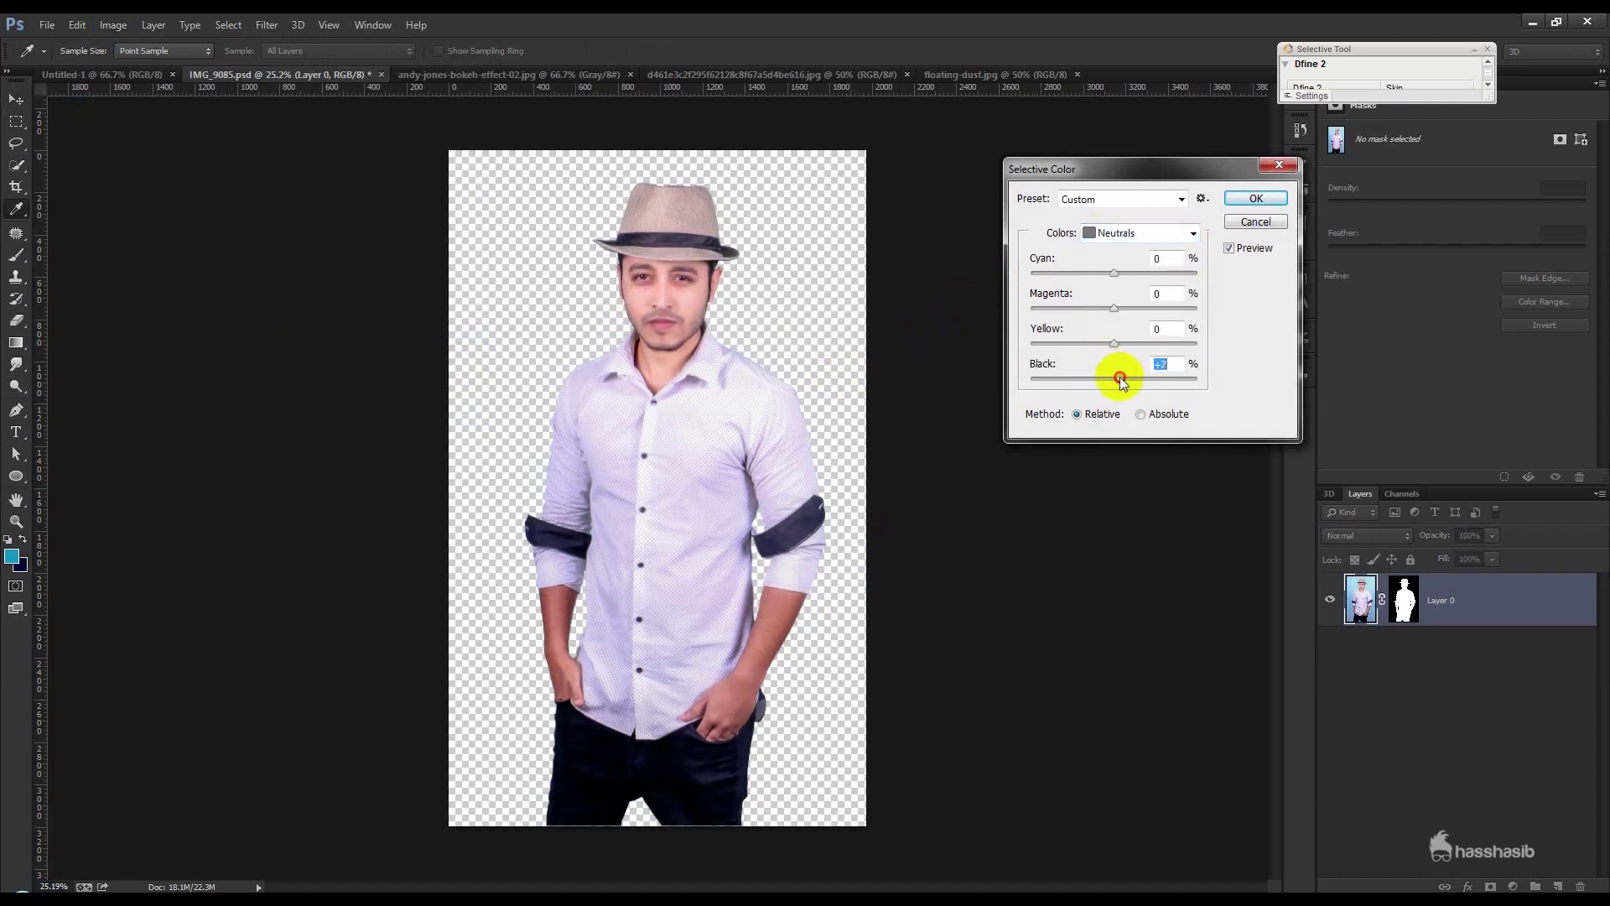
Step: Remove black from Reds (-24) and Yellows (-54) and apply the adjustment
left_click(1128, 236)
left_click(1117, 255)
left_click_drag(1115, 379, 1106, 382)
left_click(1128, 233)
left_click(1122, 269)
mouse_move(1114, 377)
left_mouse_down()
mouse_move(1072, 374)
mouse_move(1136, 378)
mouse_move(1092, 380)
left_mouse_up()
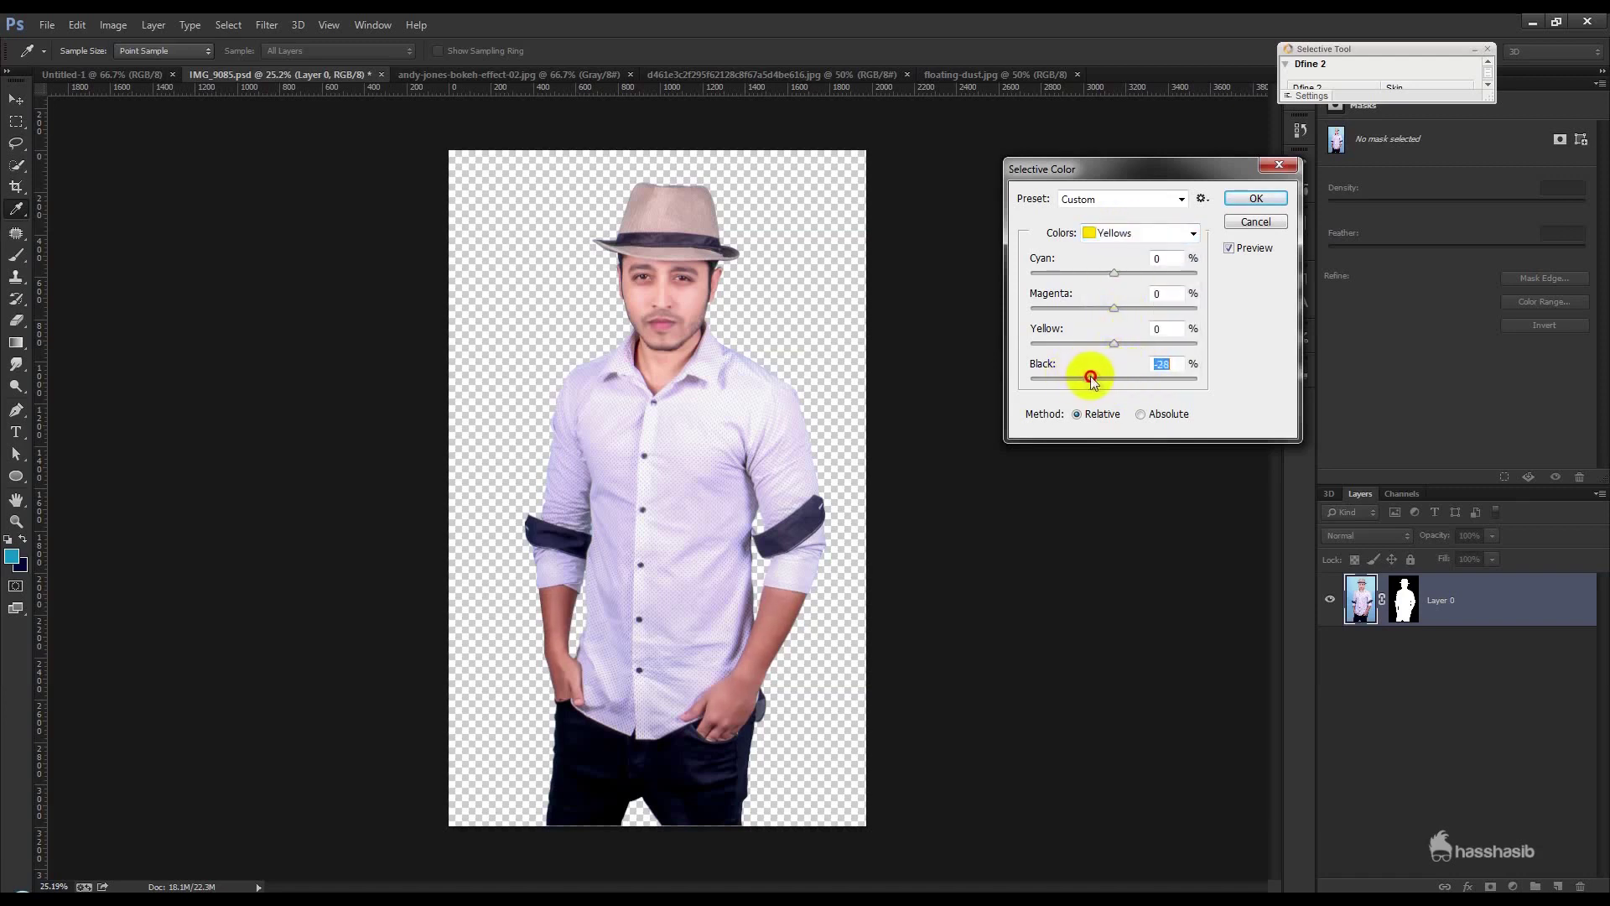
left_click(1256, 198)
key("v")
scroll(740, 499, "up", 2)
Step: Dodge the left forearm's skin with the Dodge tool set to Midtones
scroll(739, 496, "up", 1)
scroll(713, 483, "down", 1)
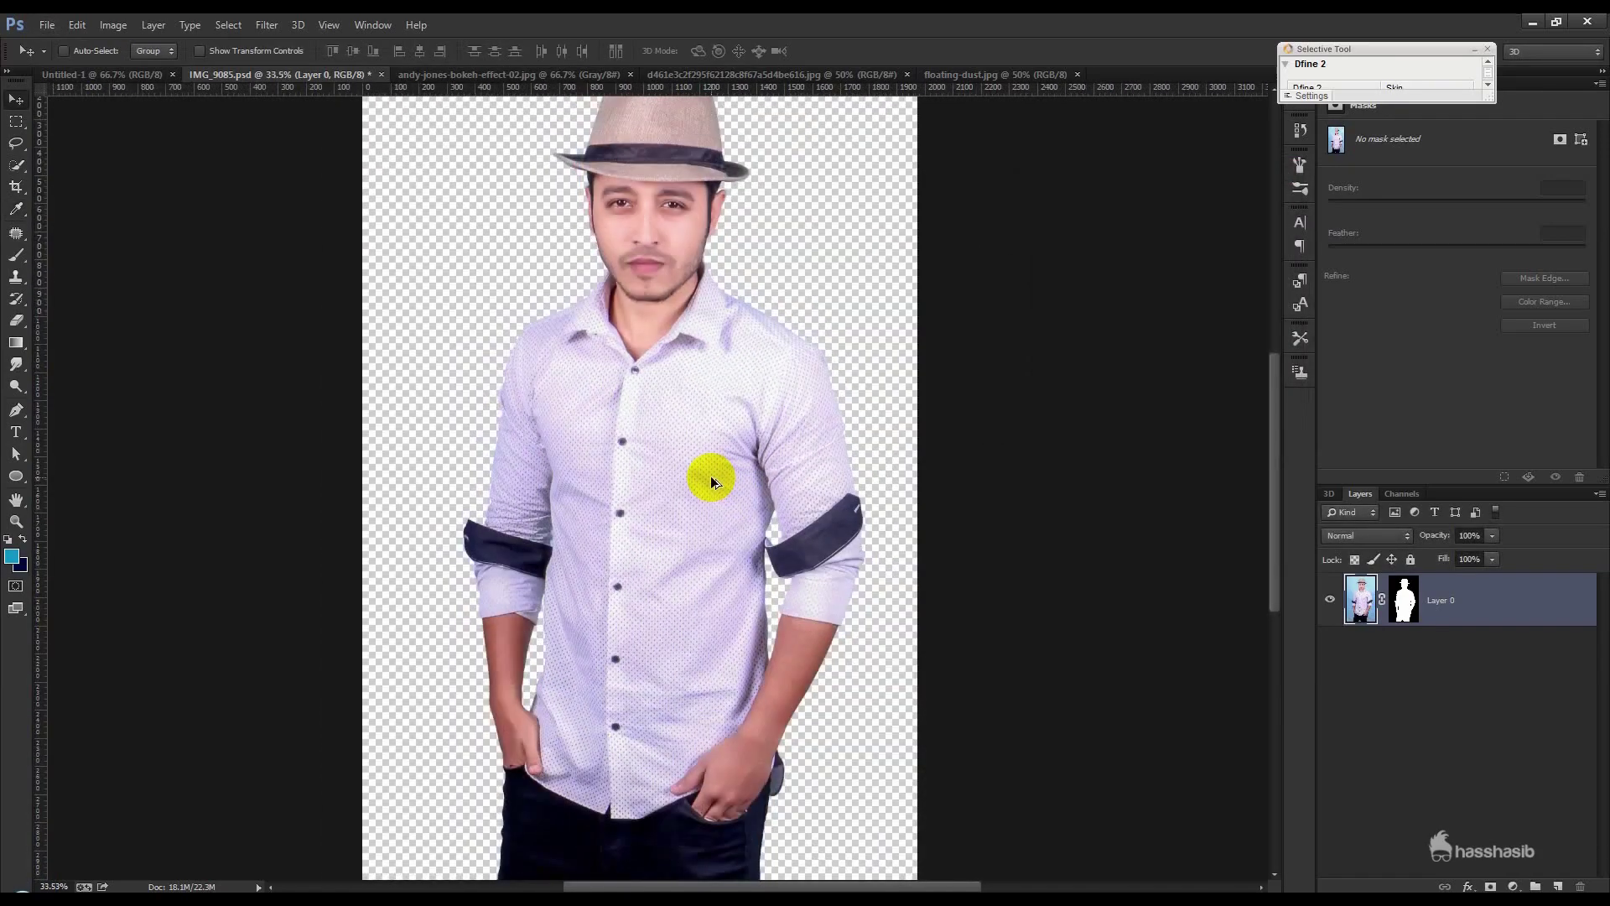
scroll(711, 482, "down", 2)
scroll(536, 713, "up", 5)
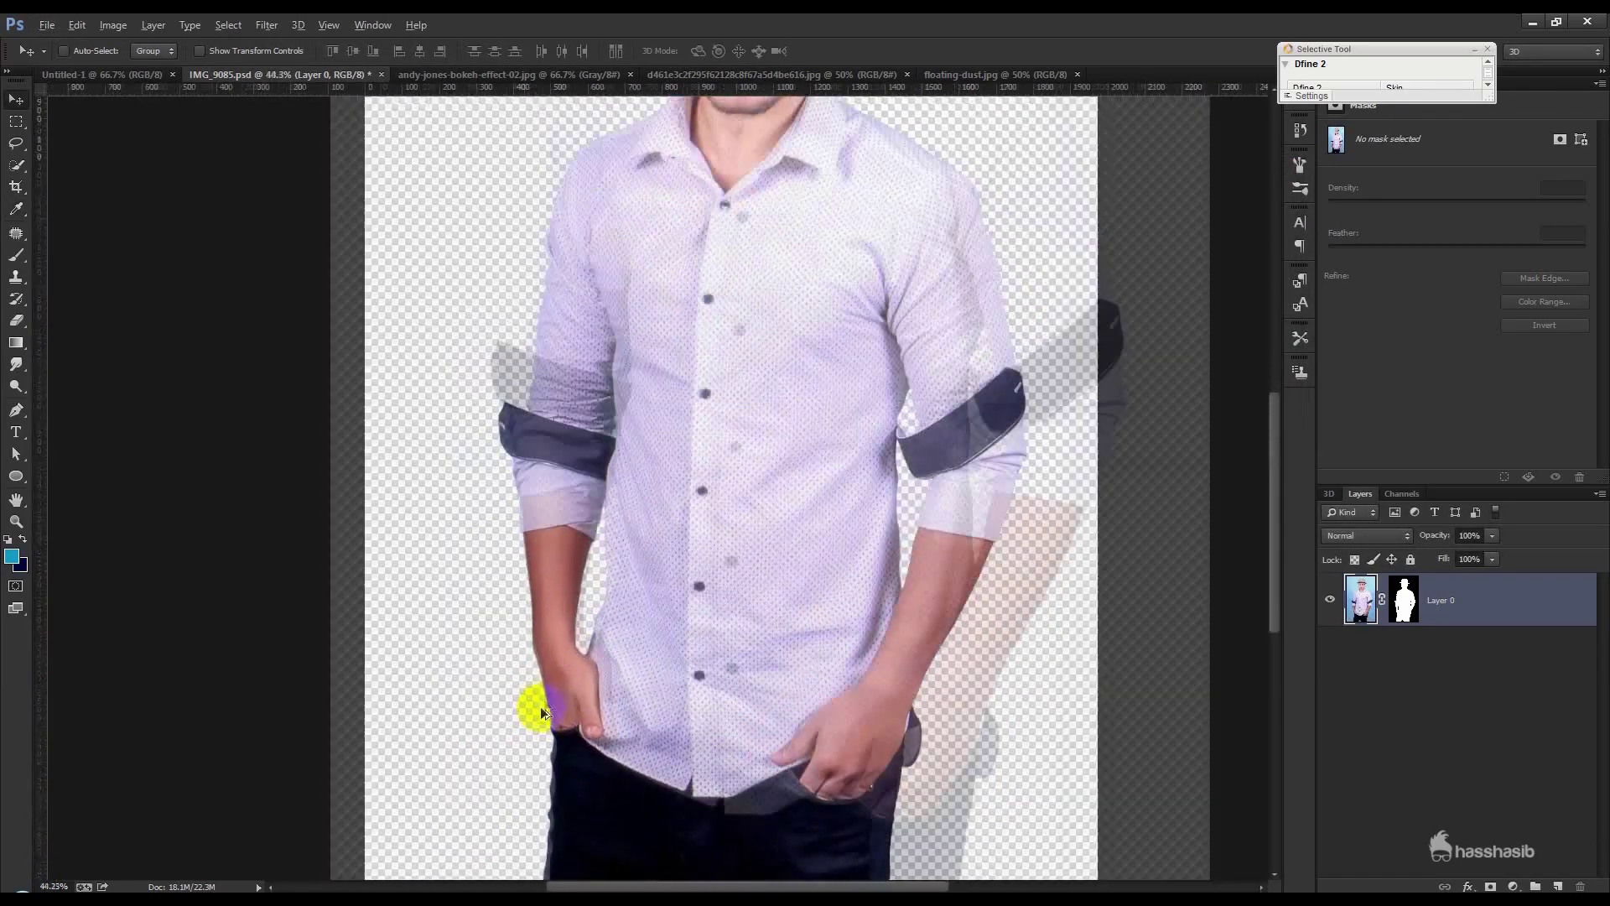
scroll(540, 706, "up", 4)
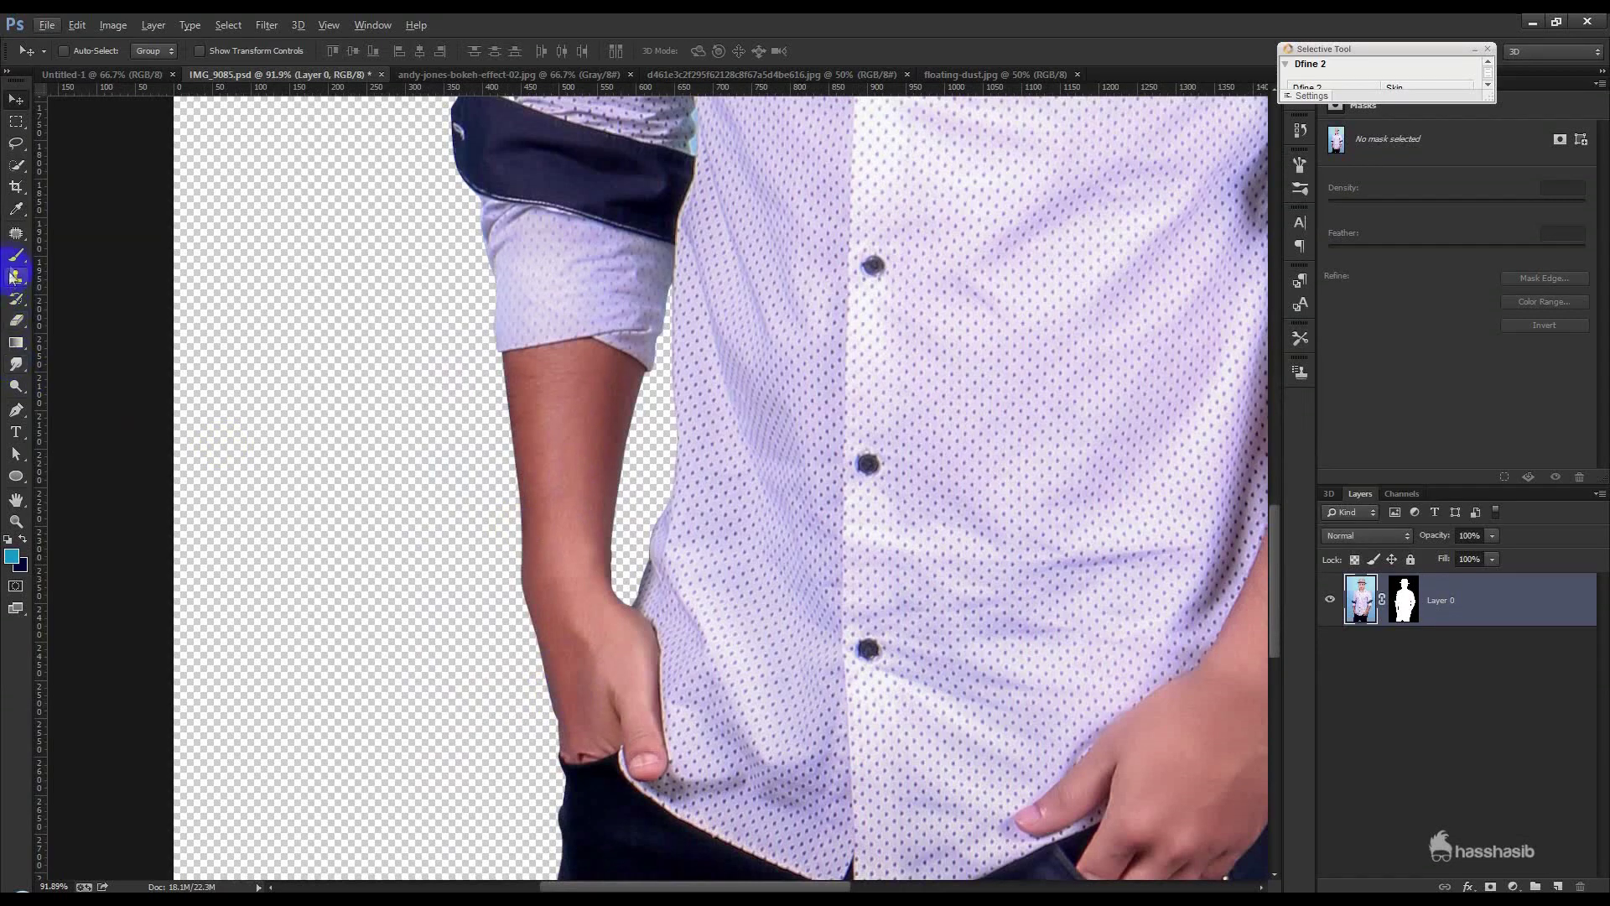
left_click(16, 386)
right_click(16, 386)
left_click(76, 387)
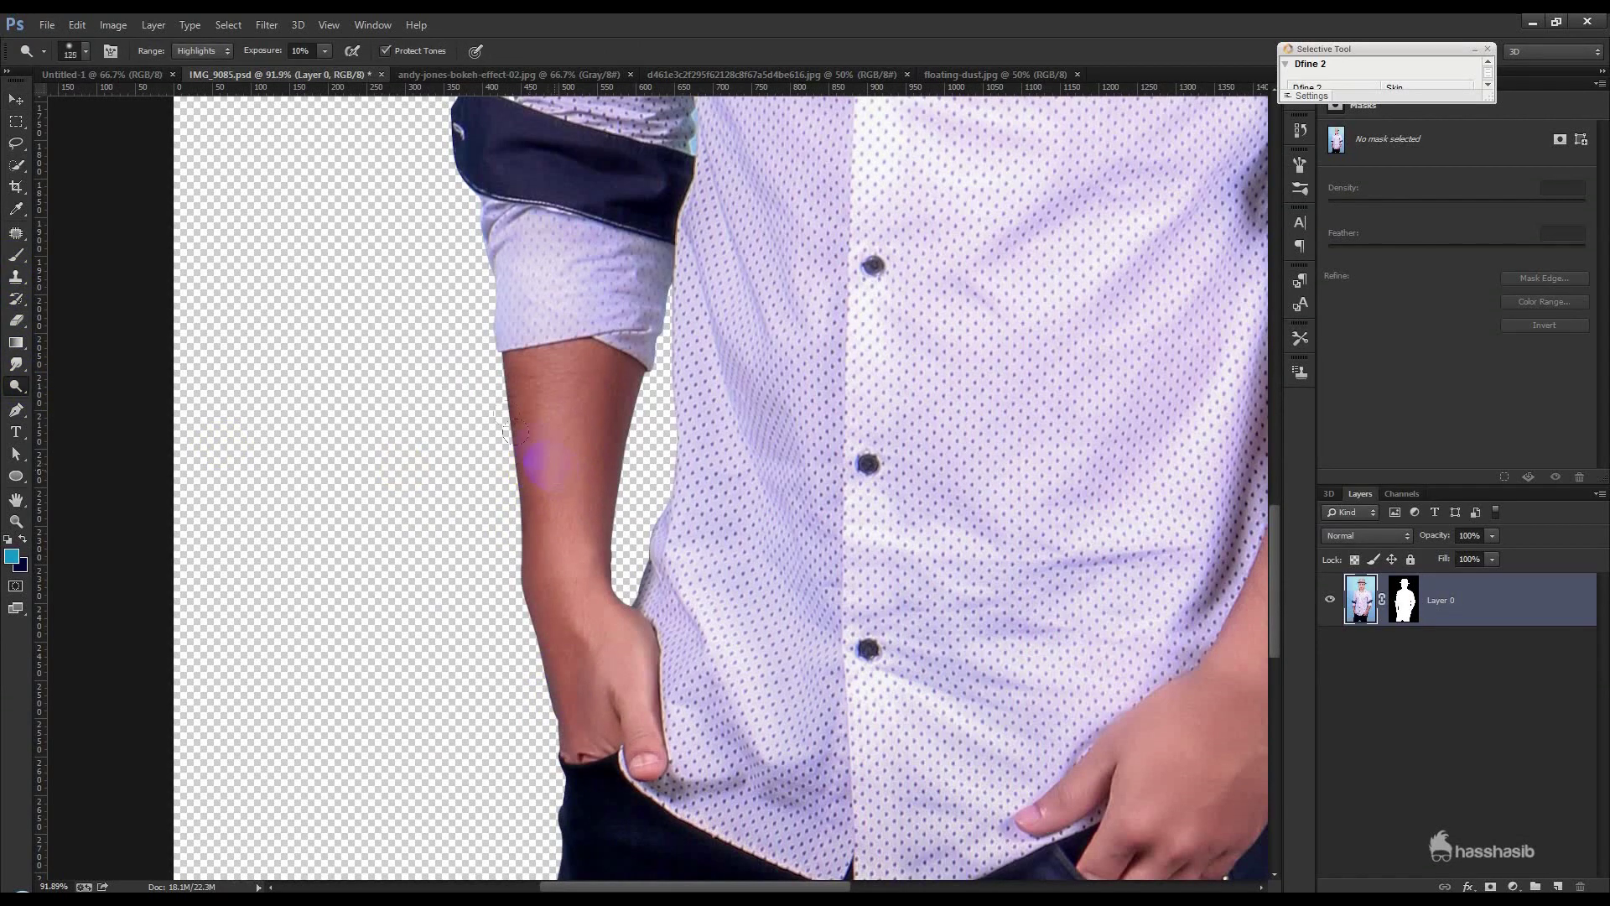
mouse_move(518, 379)
left_mouse_down()
mouse_move(510, 486)
mouse_move(539, 707)
left_mouse_up()
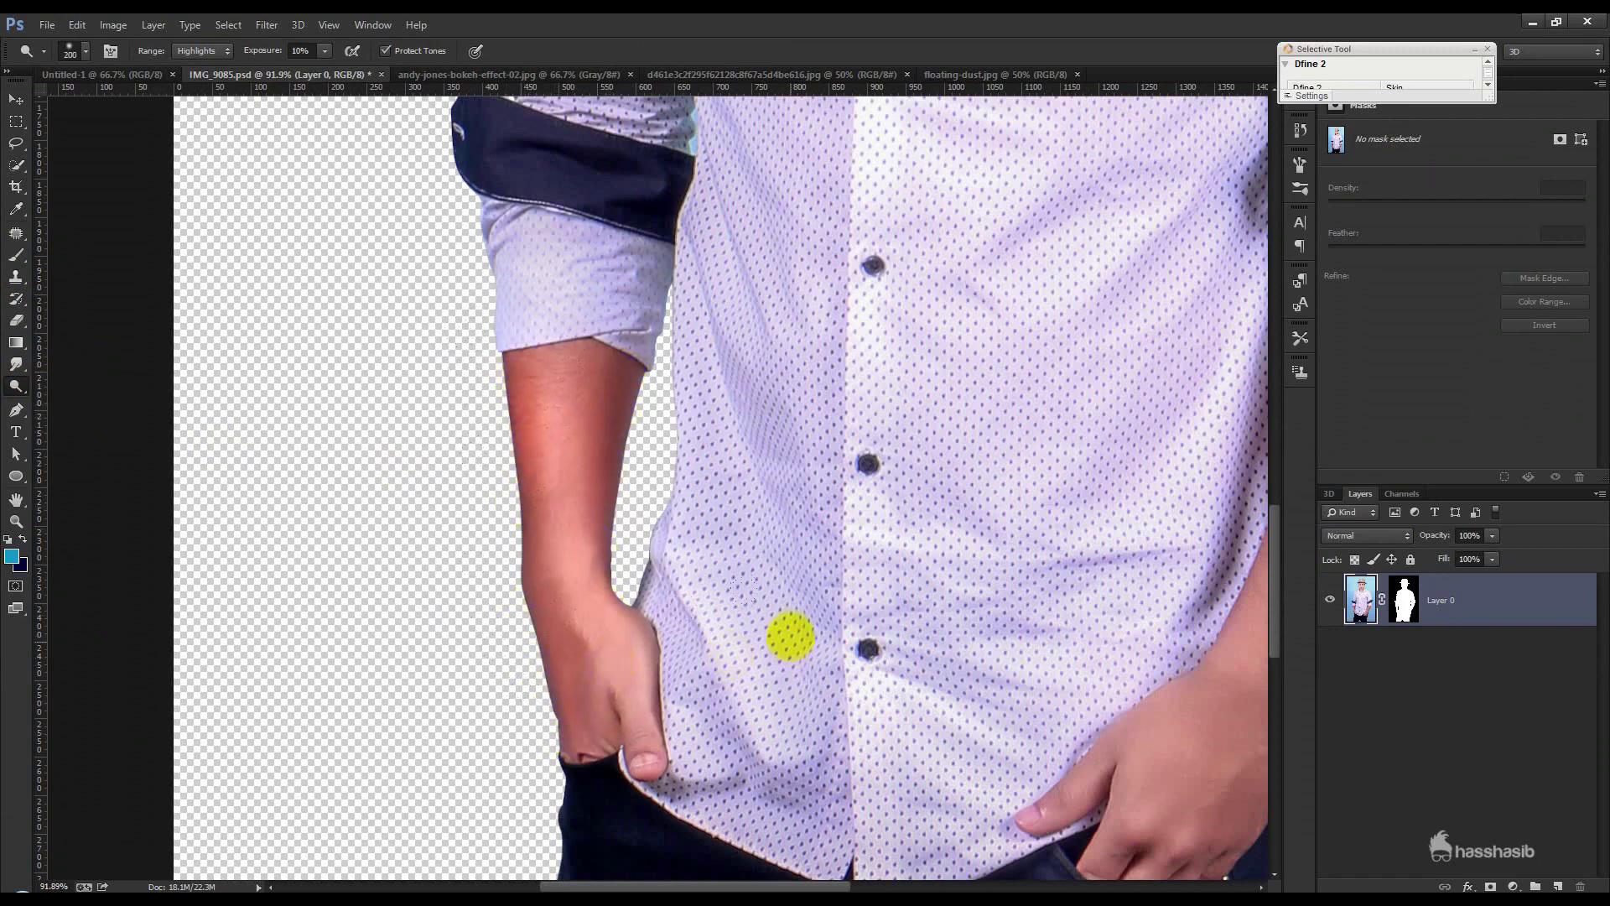
left_click(201, 52)
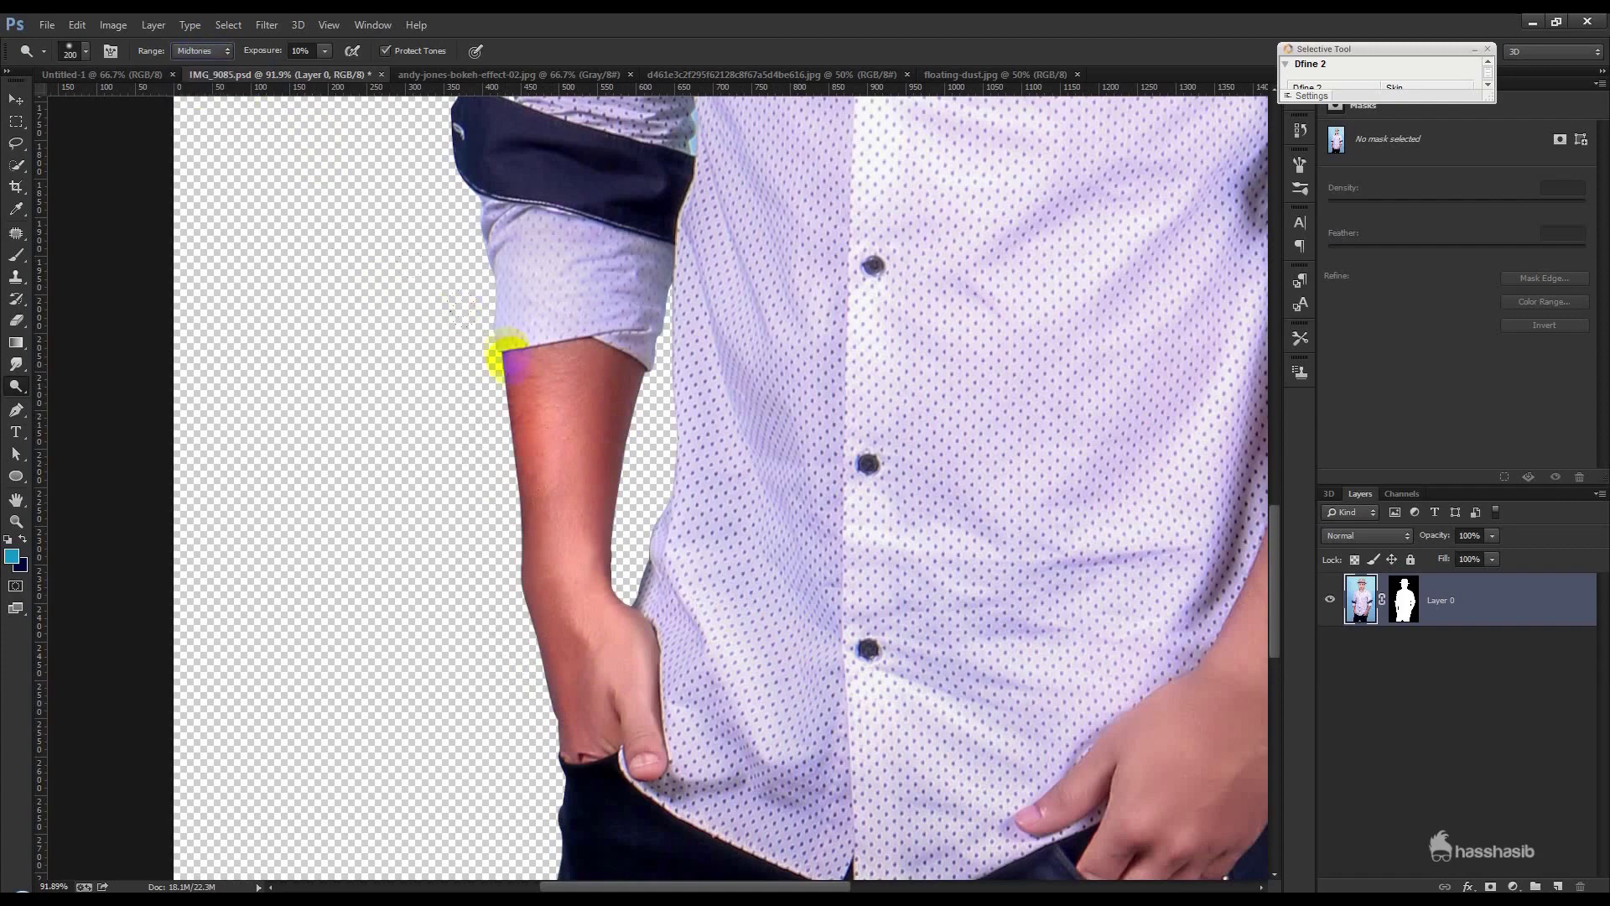
left_click_drag(596, 346, 611, 388)
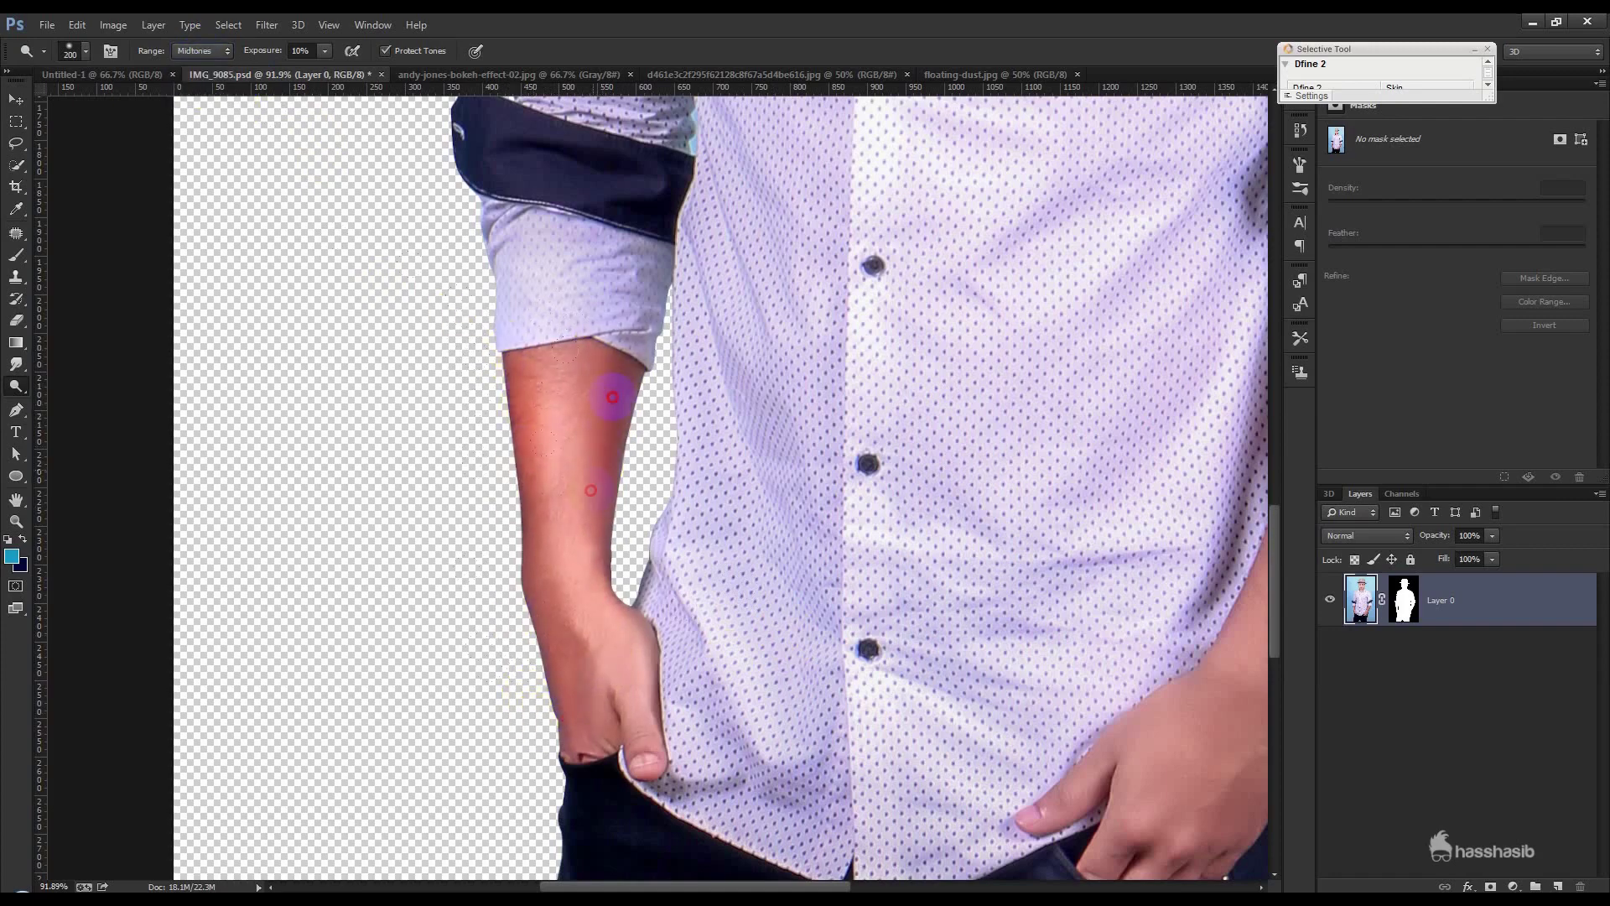
left_click_drag(456, 377, 562, 358)
Step: Dodge the other forearm and the back of the hand, sleeve to wrist
left_click_drag(719, 547, 214, 476)
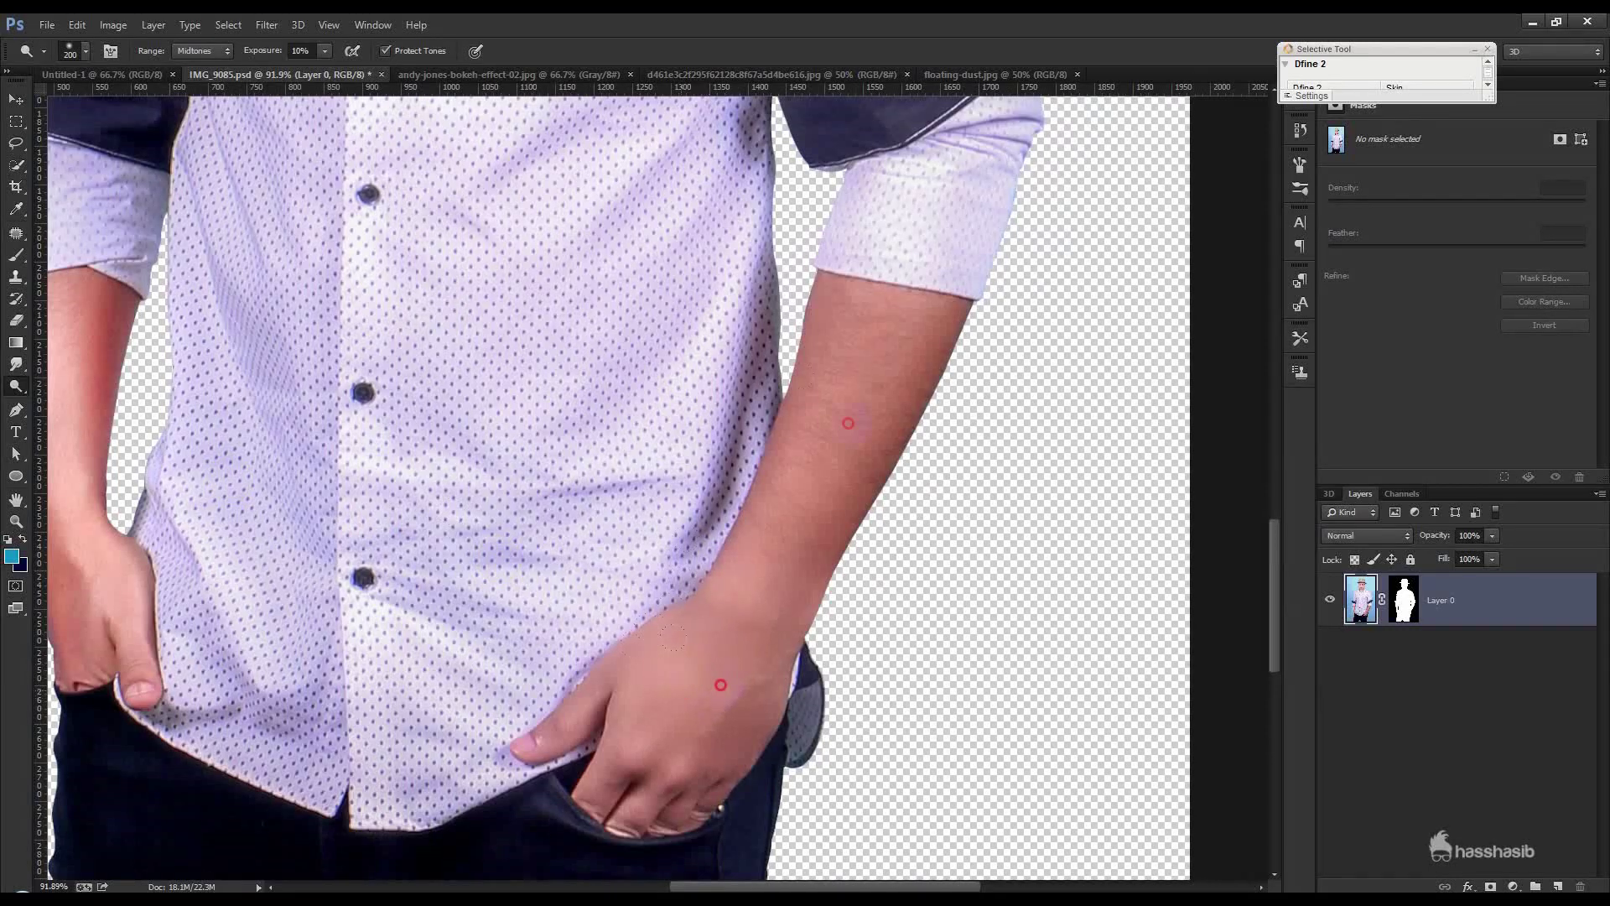
left_click_drag(814, 494, 818, 420)
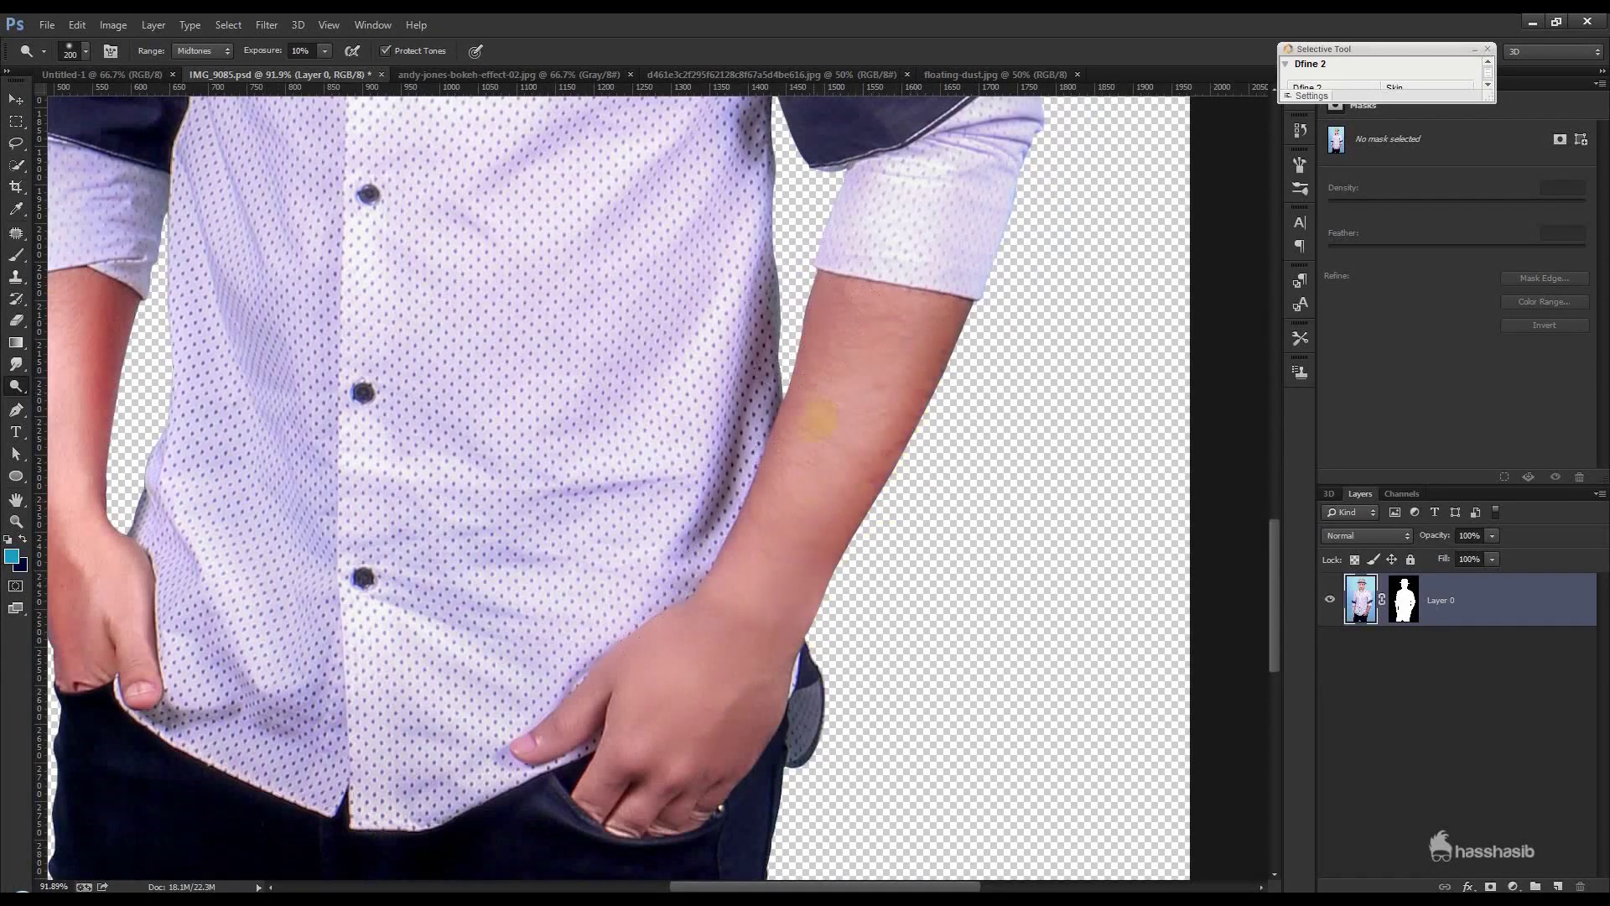
left_click_drag(803, 445, 684, 697)
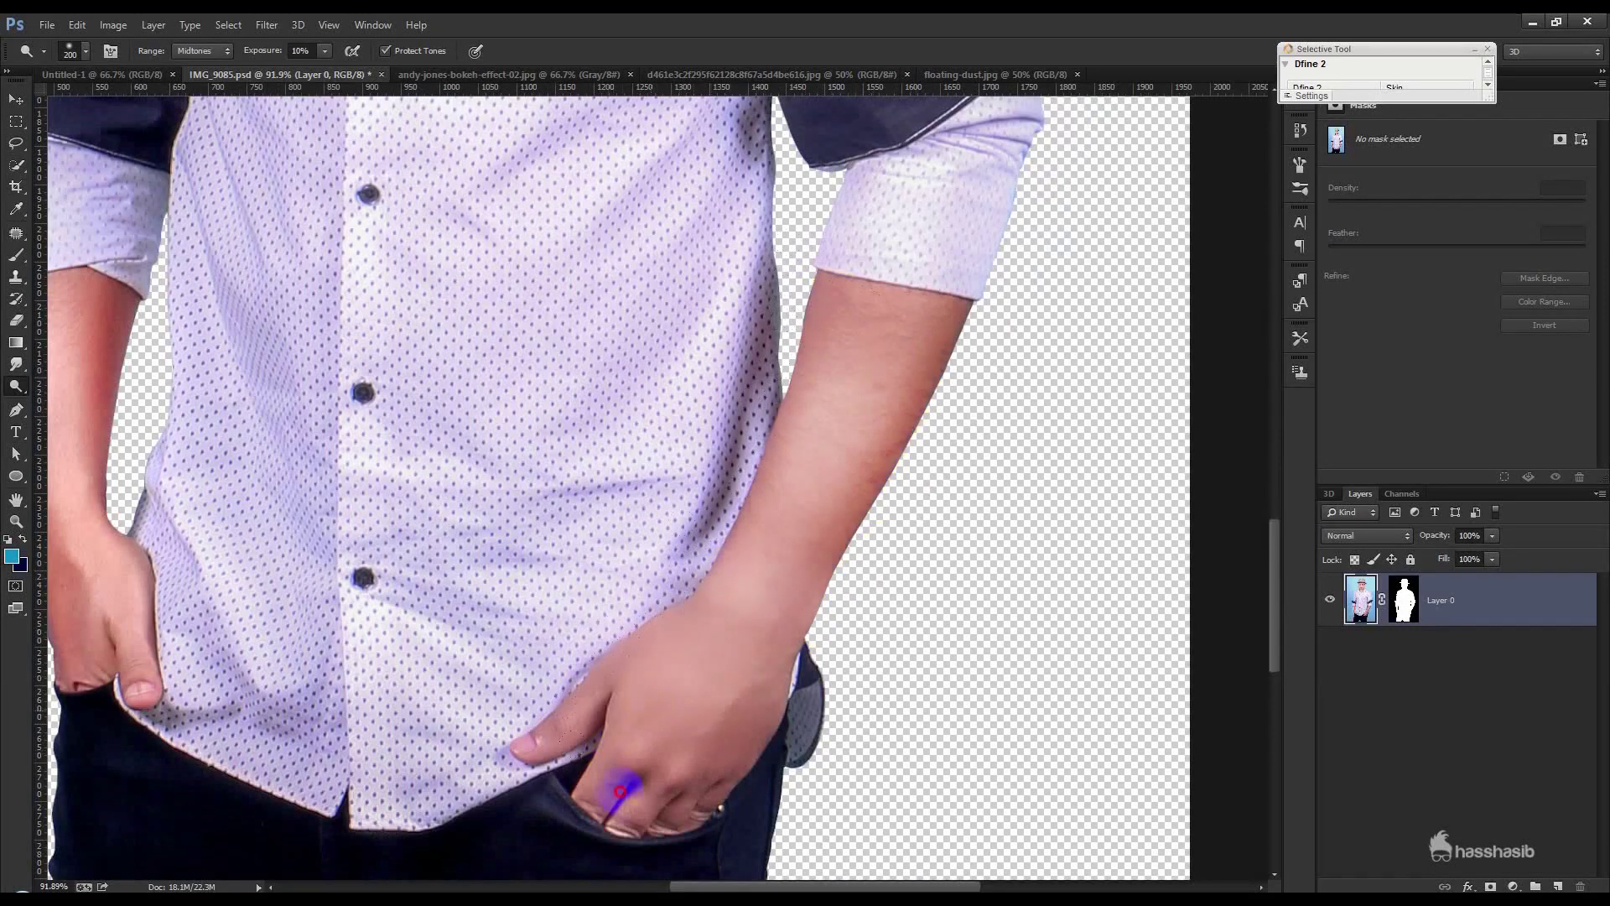
scroll(620, 792, "down", 3)
scroll(738, 729, "down", 3)
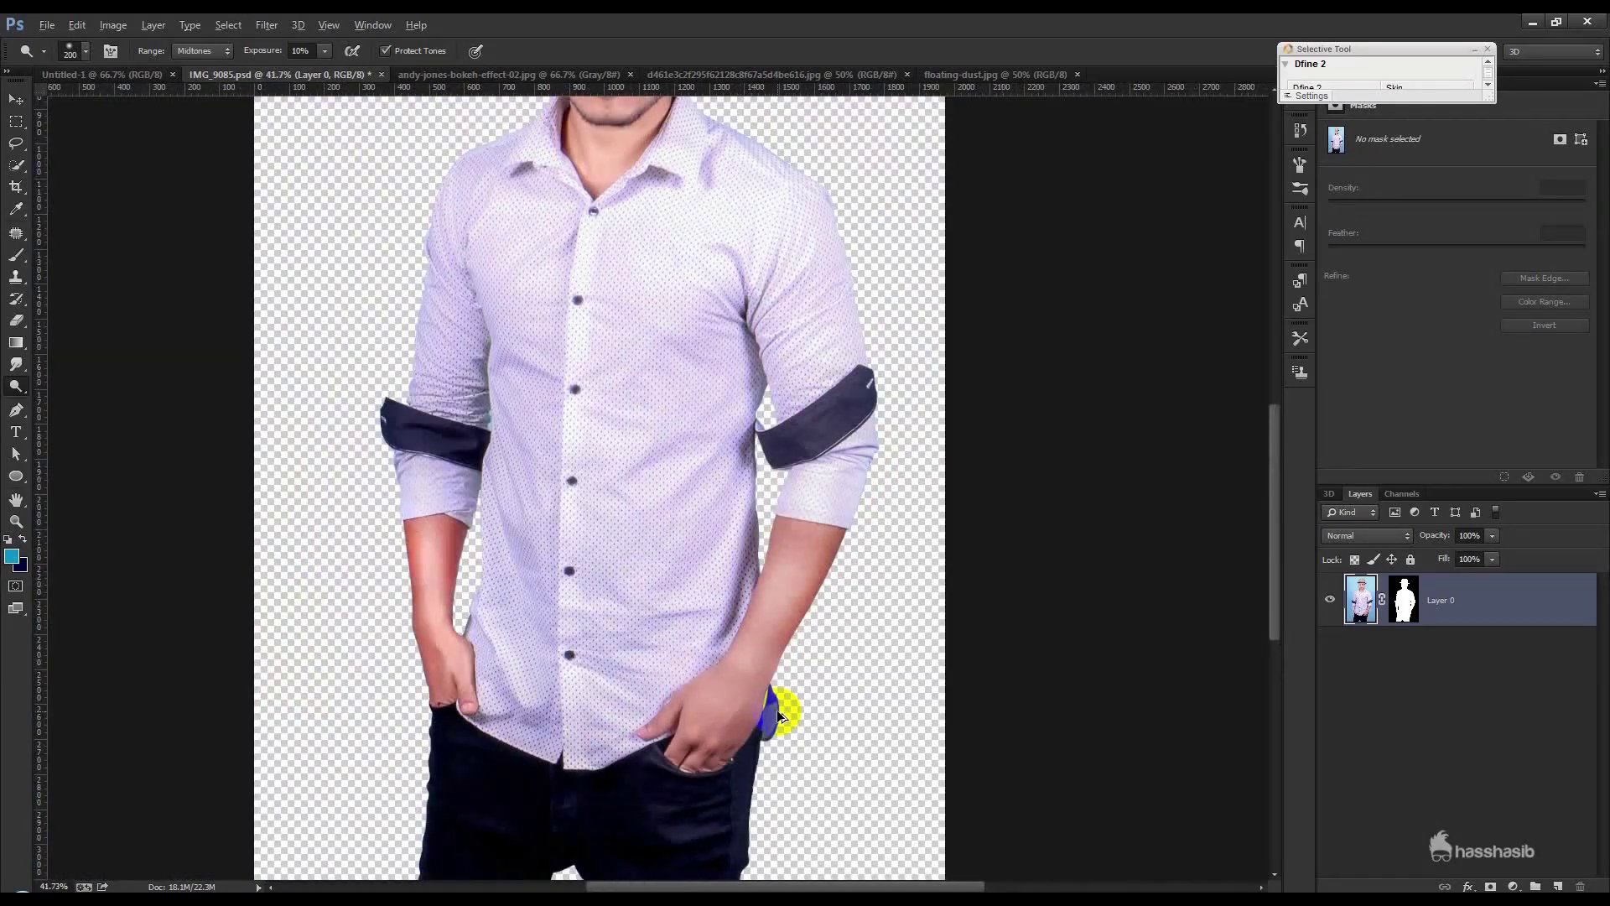
left_click_drag(777, 709, 783, 692)
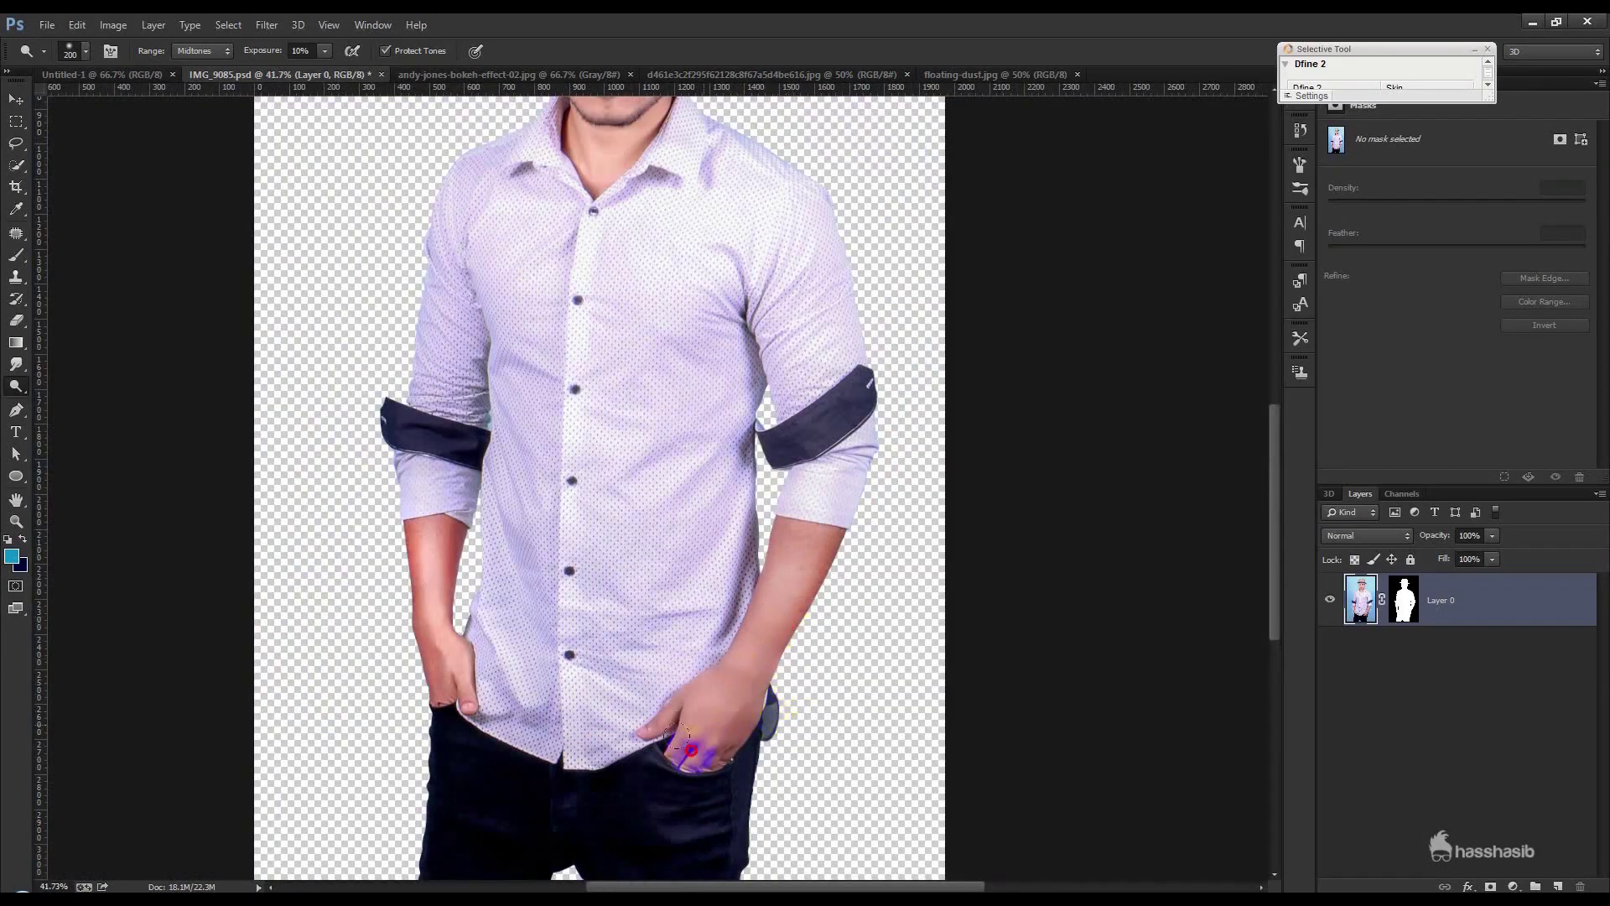
mouse_move(803, 539)
left_mouse_down()
mouse_move(844, 557)
mouse_move(852, 539)
mouse_move(781, 665)
left_mouse_up()
Step: Return to the Move tool and bring up the blank Untitled-1 document
scroll(503, 568, "down", 1)
scroll(503, 568, "up", 3)
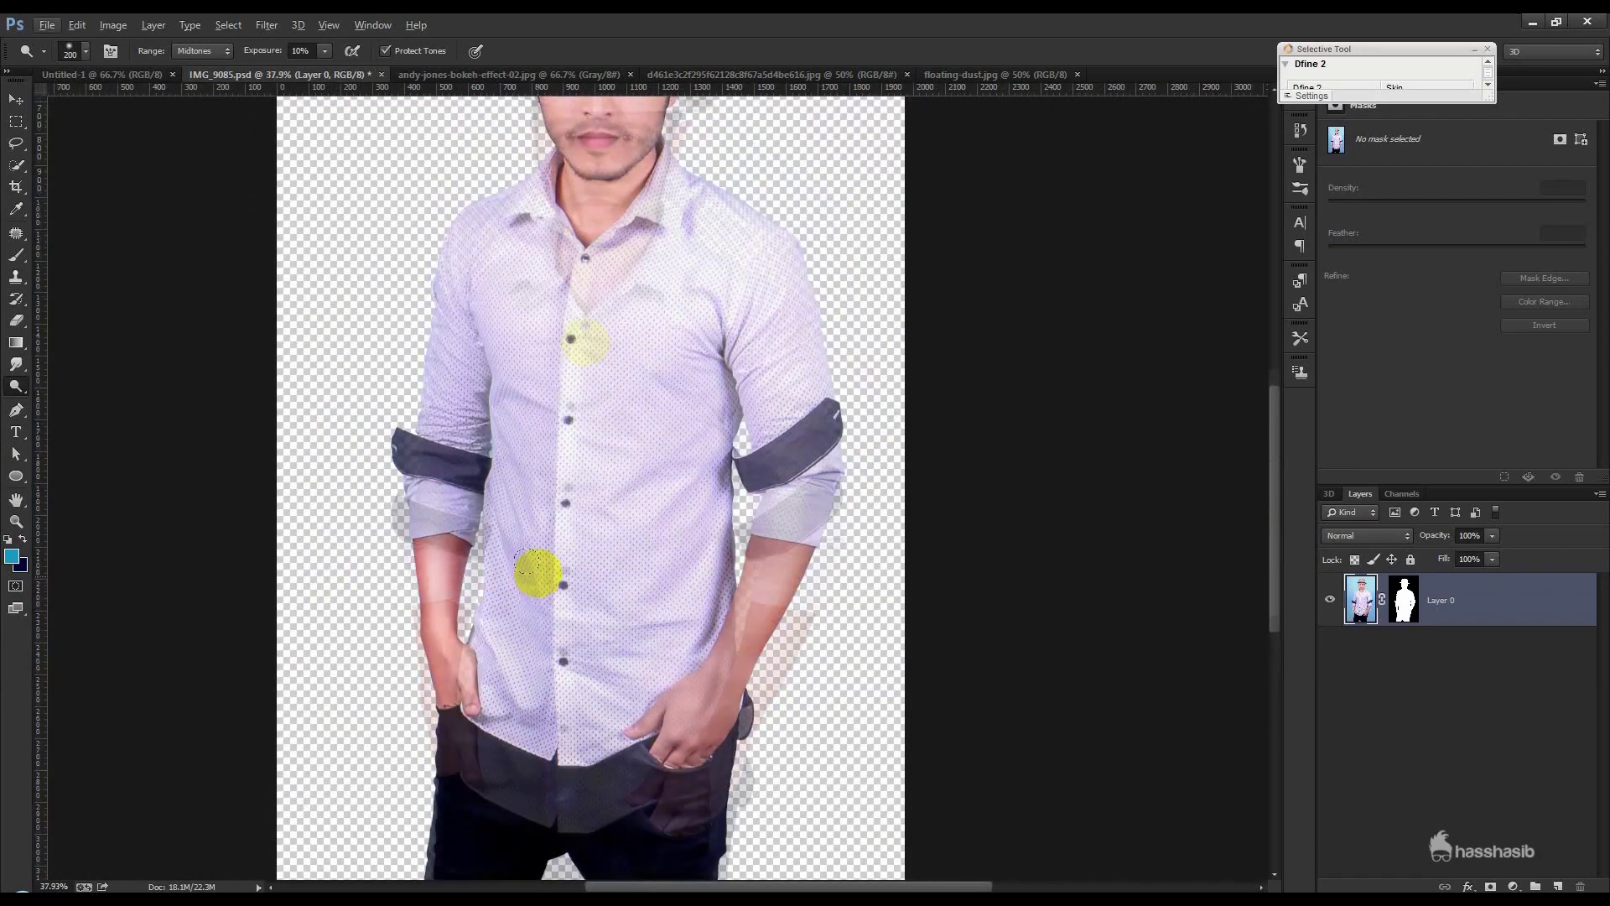
scroll(627, 199, "up", 1)
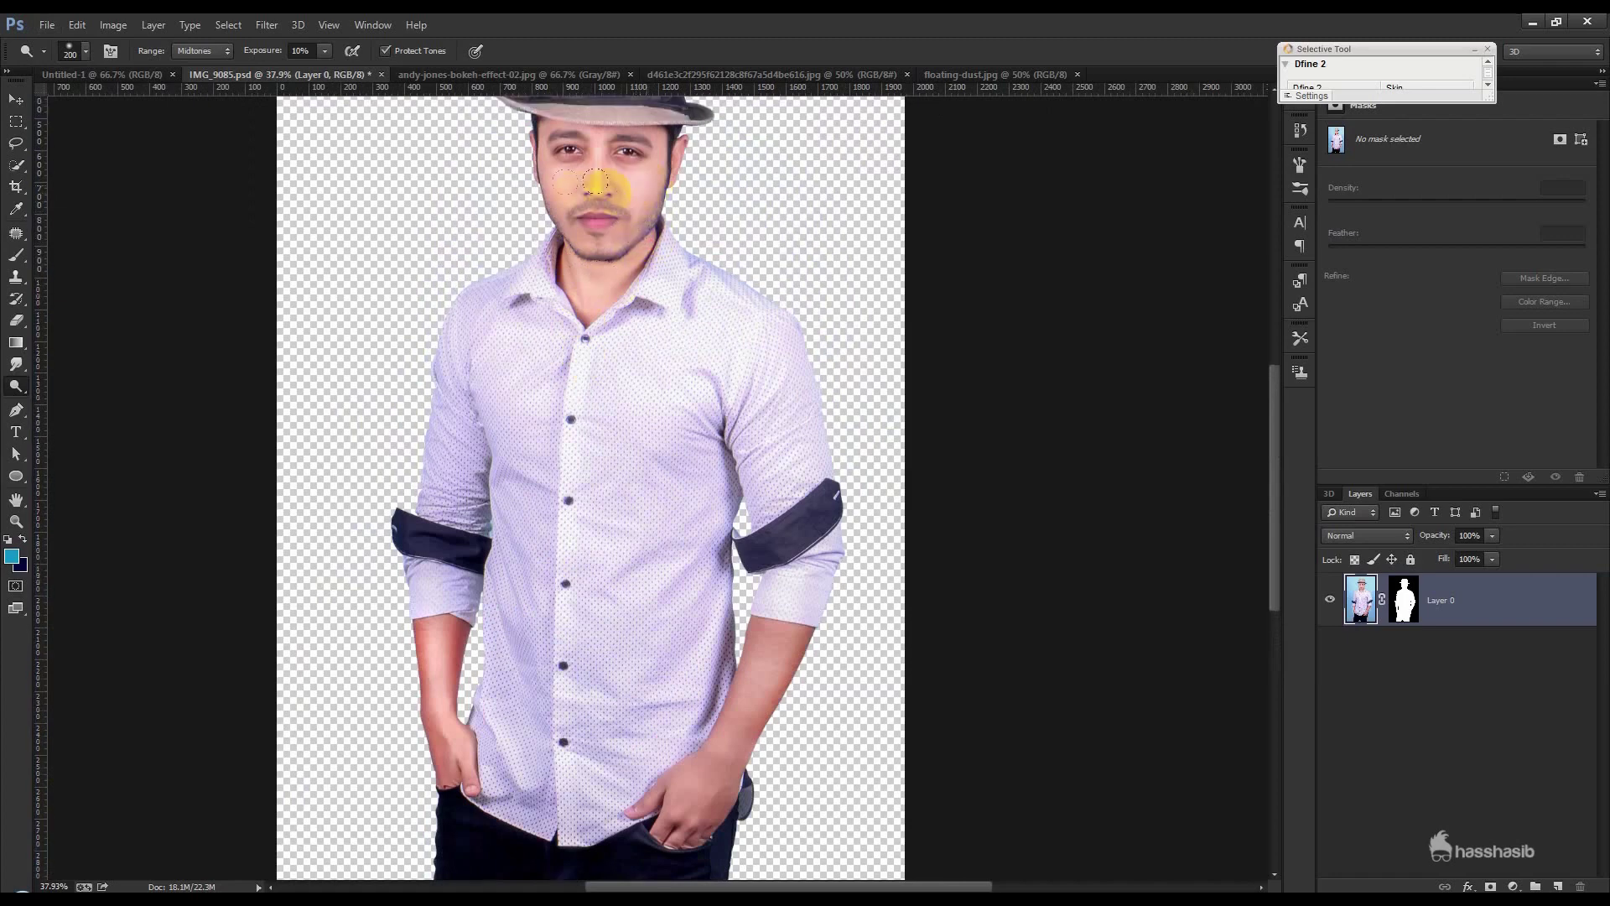
scroll(600, 265, "up", 2)
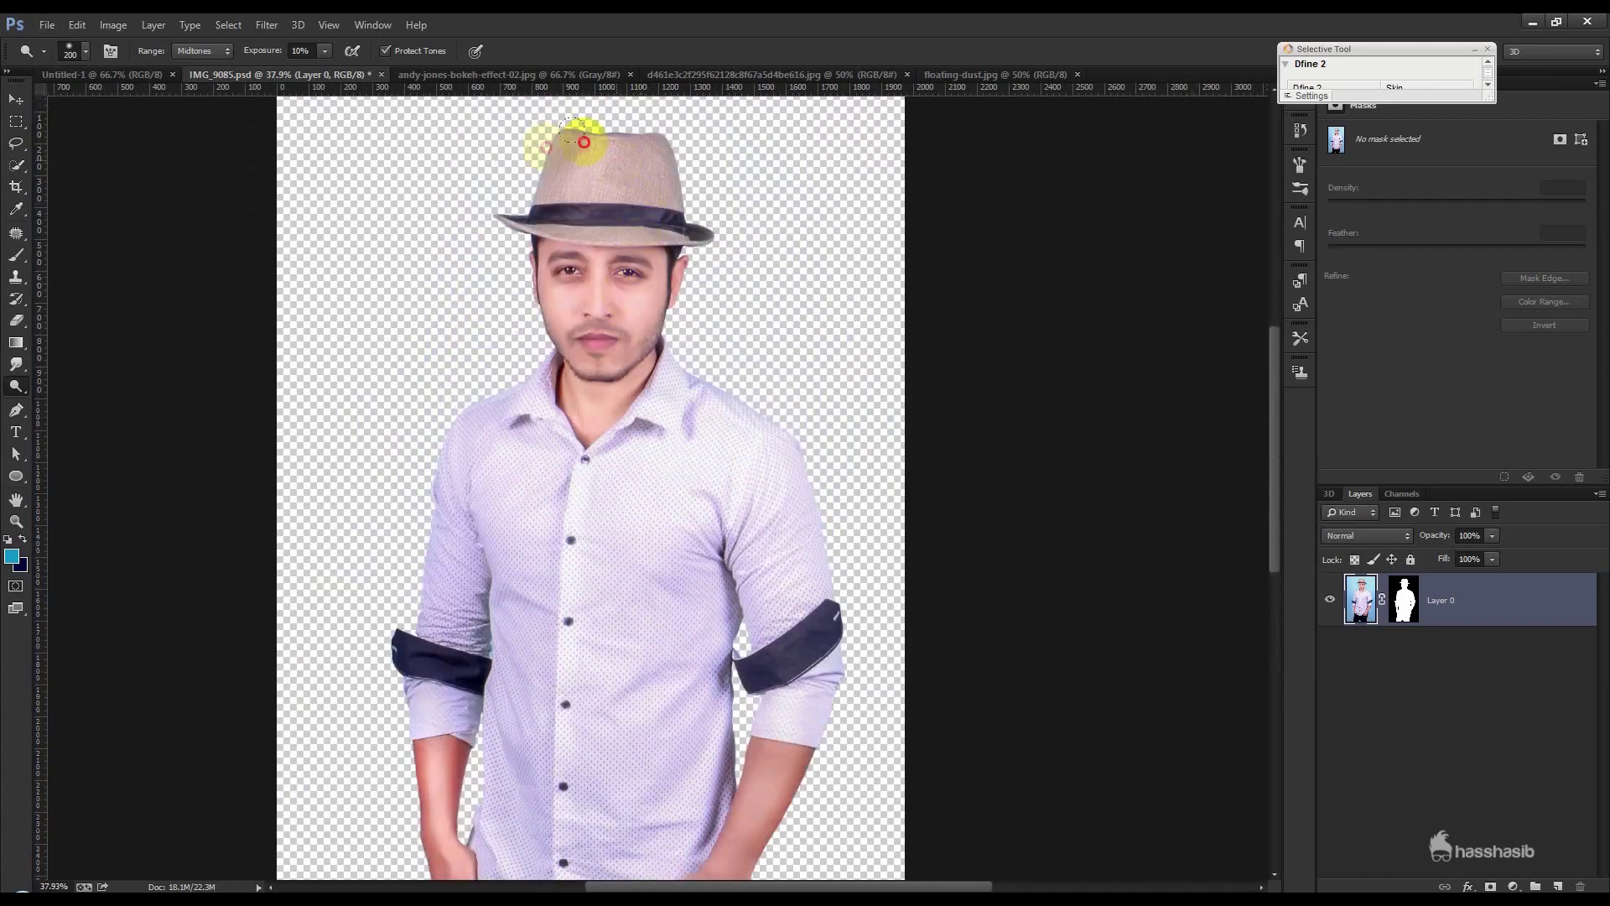
scroll(712, 369, "down", 2)
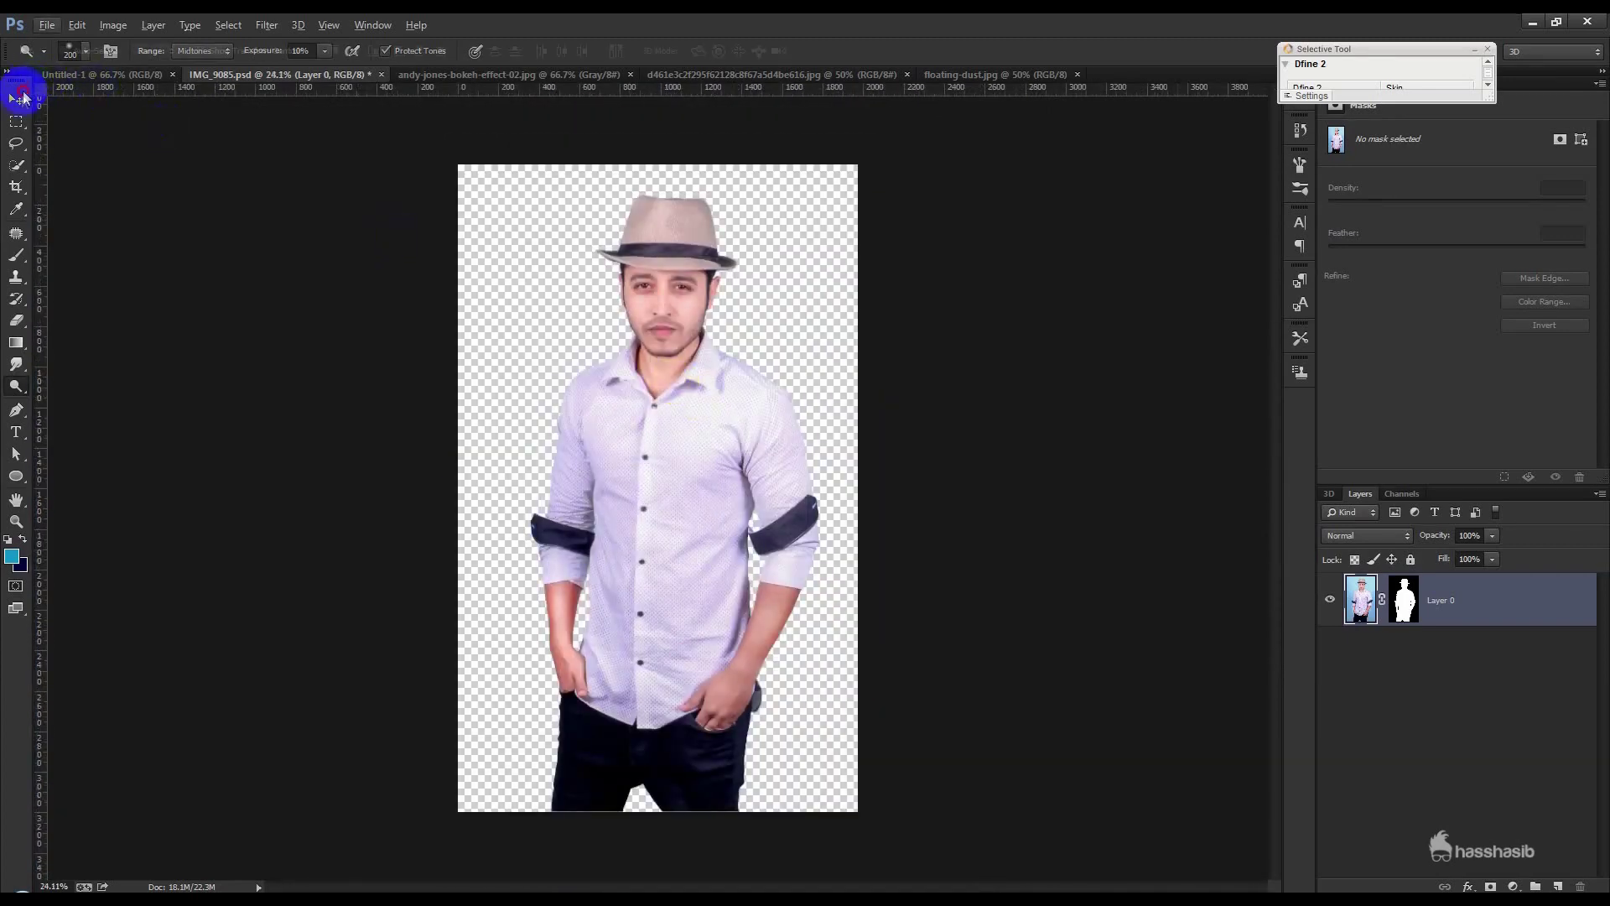
left_click(19, 98)
scroll(516, 463, "up", 1)
left_click(103, 74)
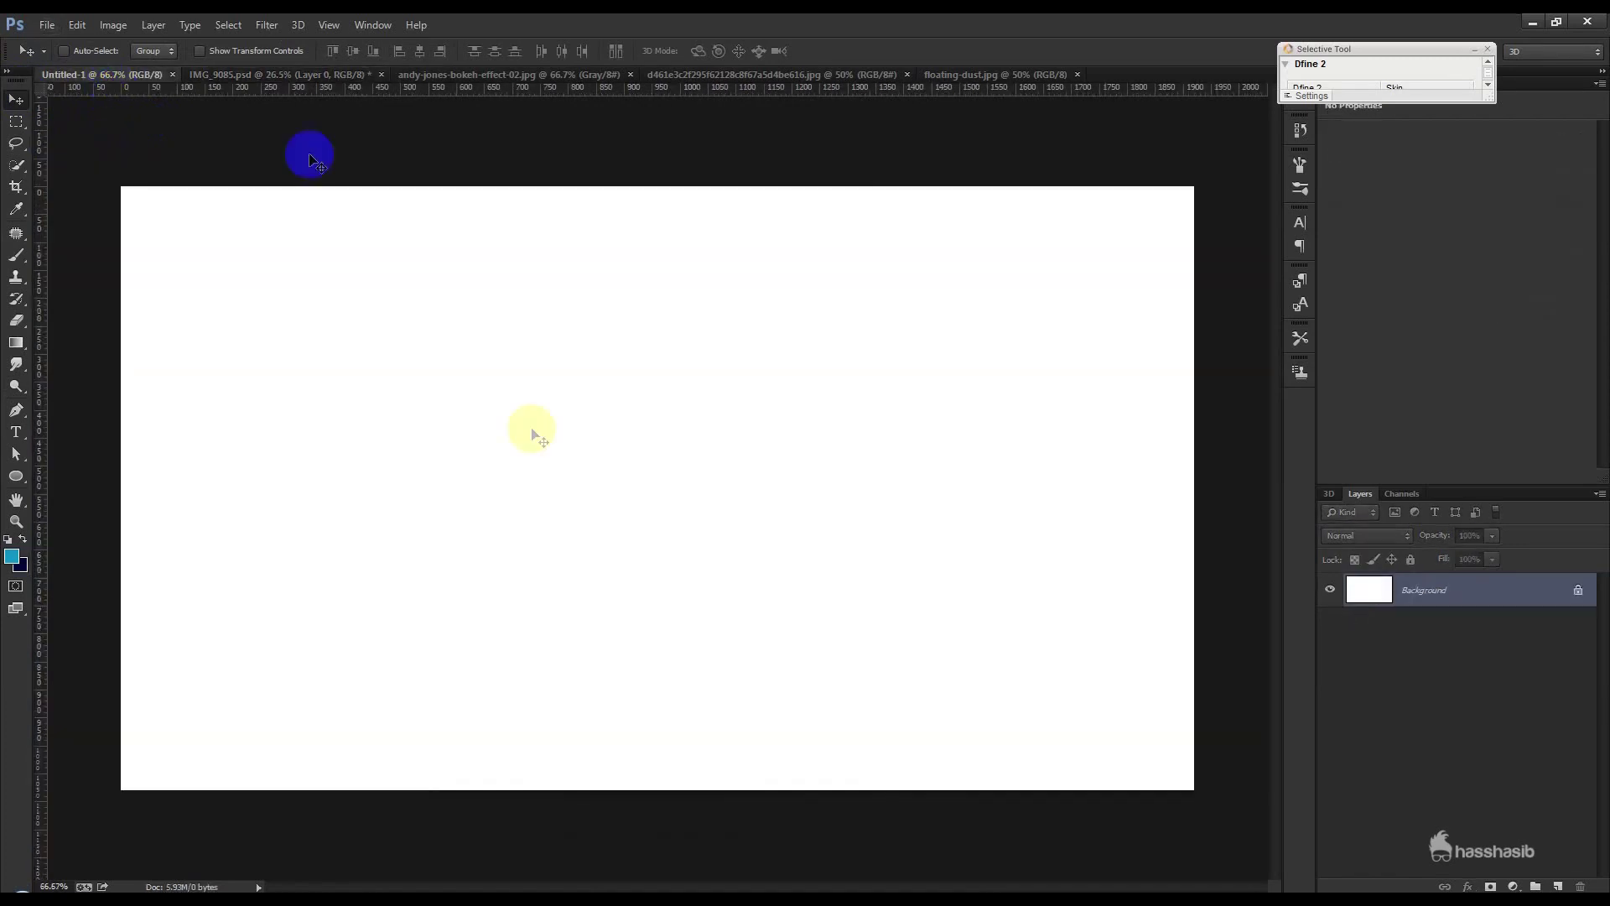
Step: Set the foreground colour to dark navy #030737
left_click(23, 551)
left_click(22, 557)
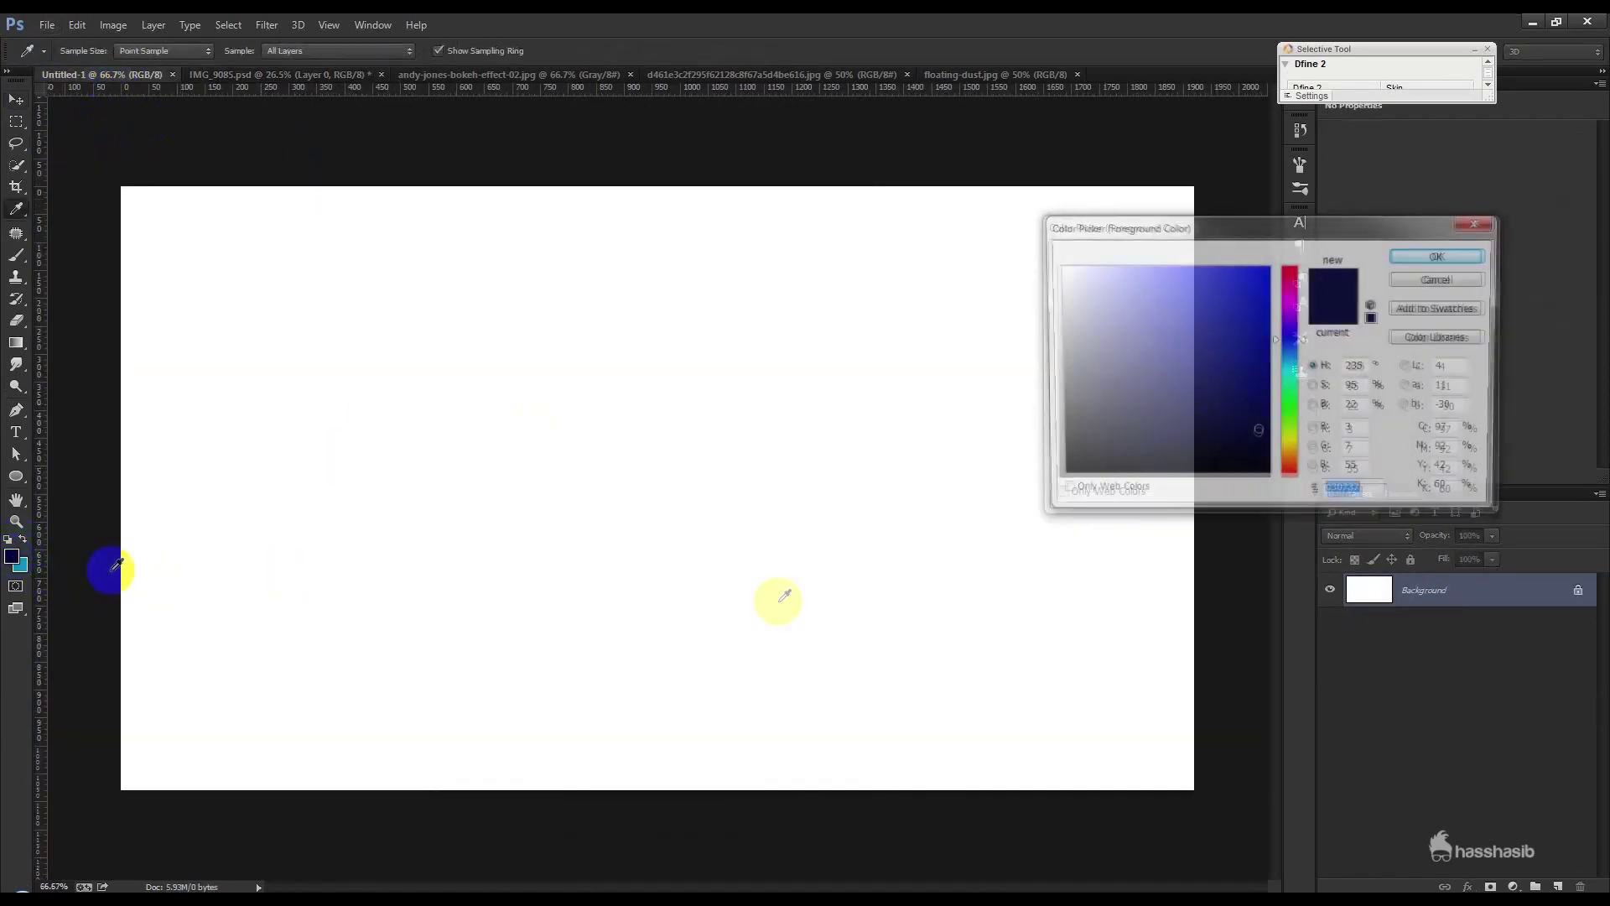
left_click_drag(1372, 497, 1335, 498)
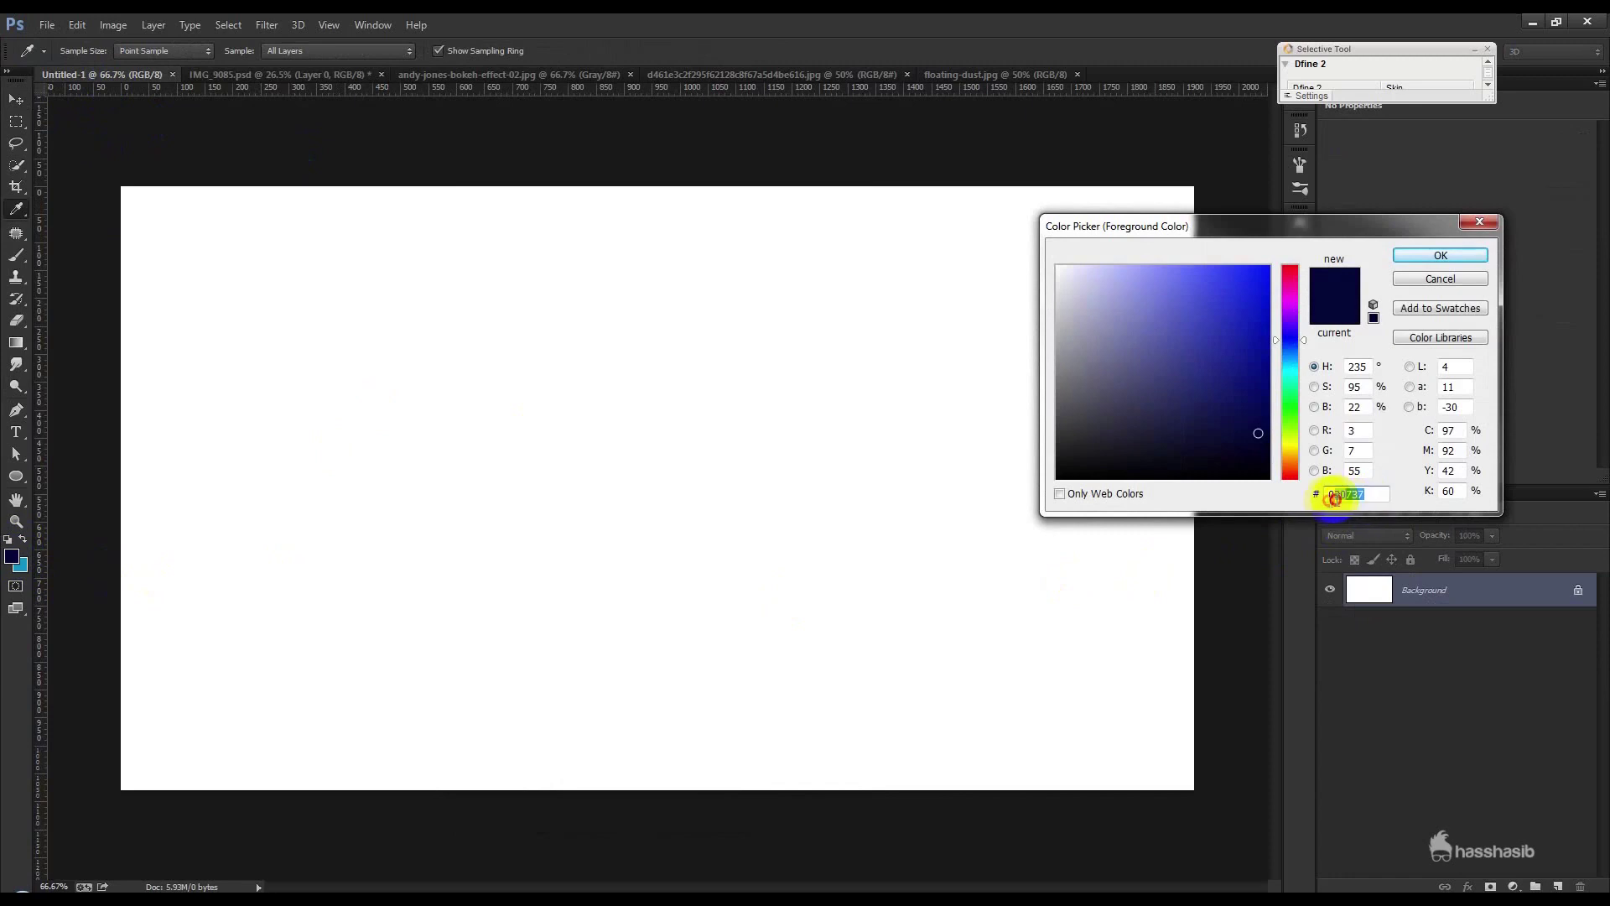
left_click(1440, 255)
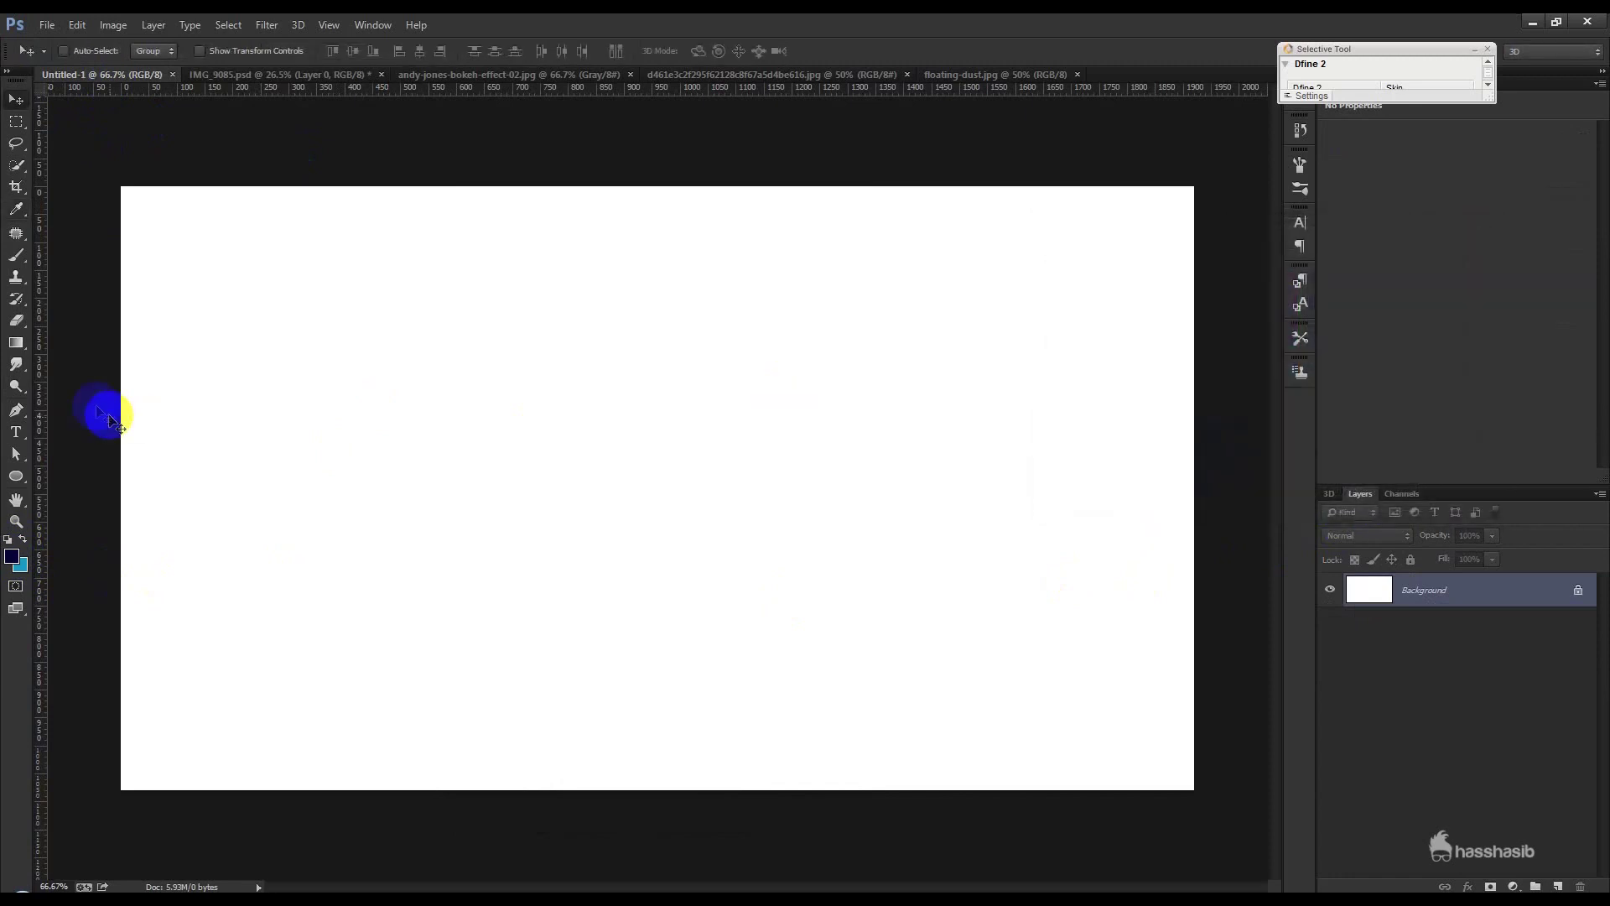
Step: Fill the Untitled-1 canvas with the navy using the Paint Bucket
left_click(20, 354)
left_click(65, 353)
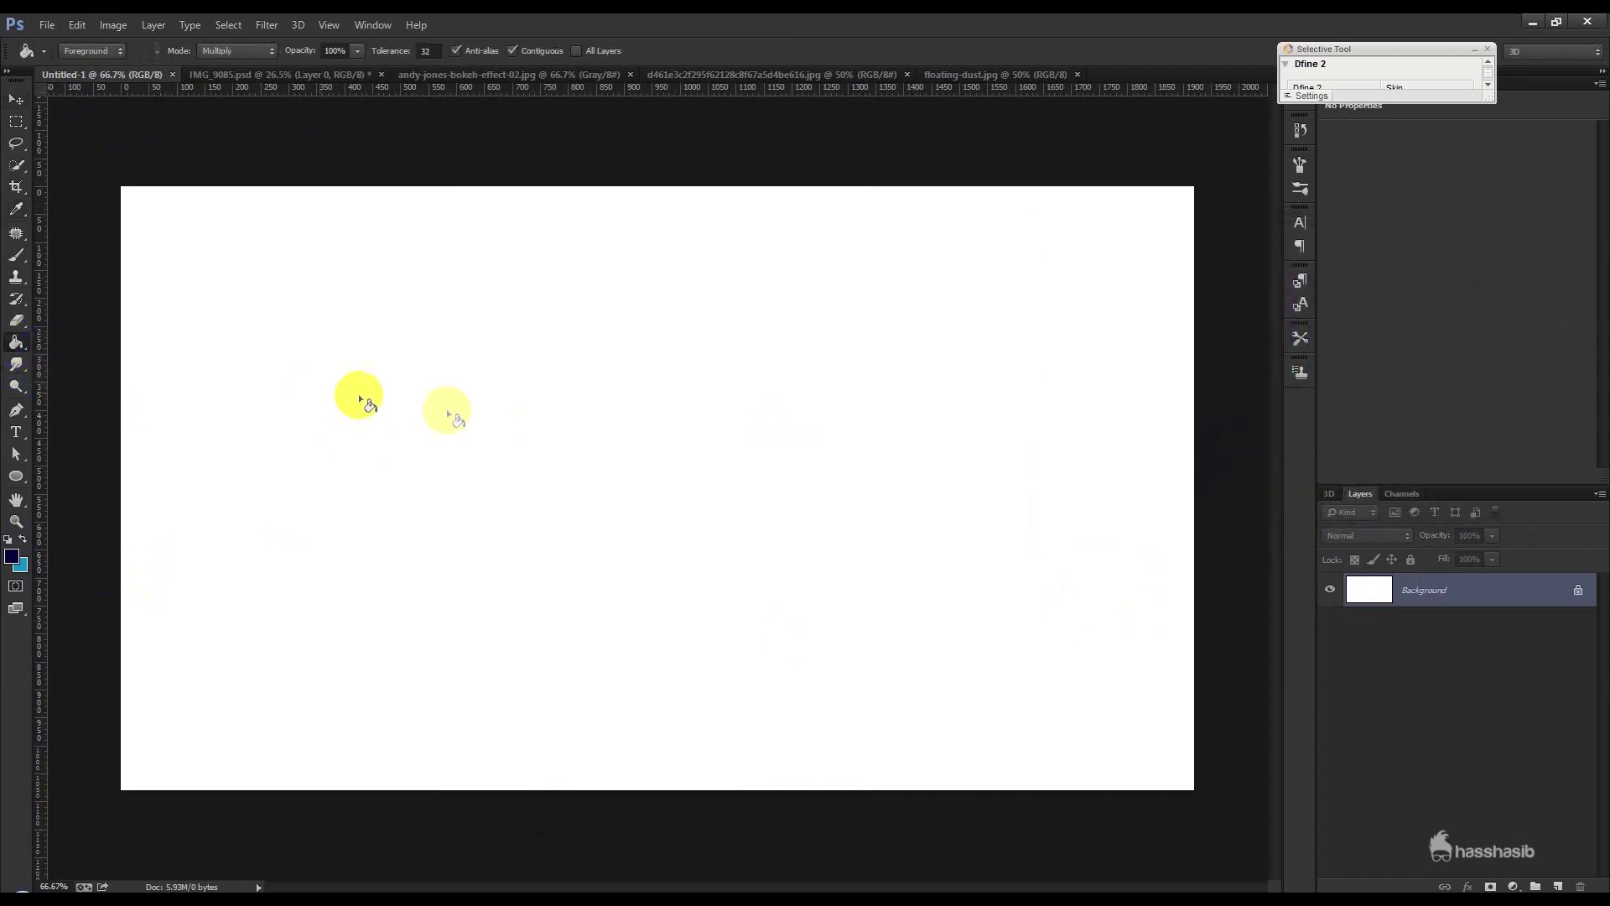
left_click(523, 422)
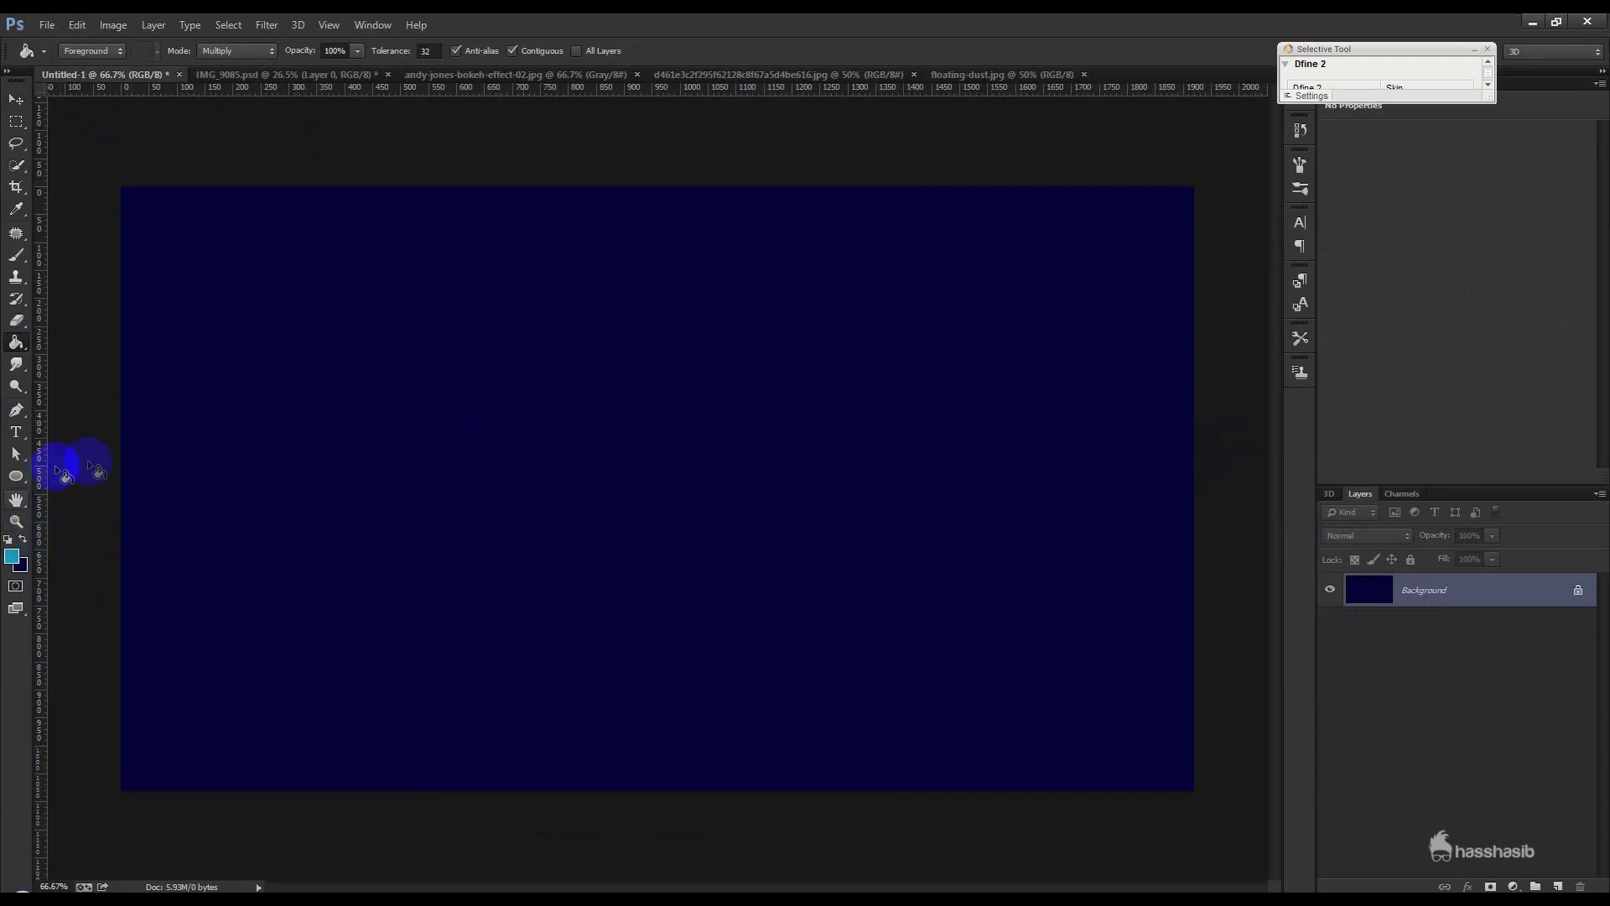
left_click(18, 256)
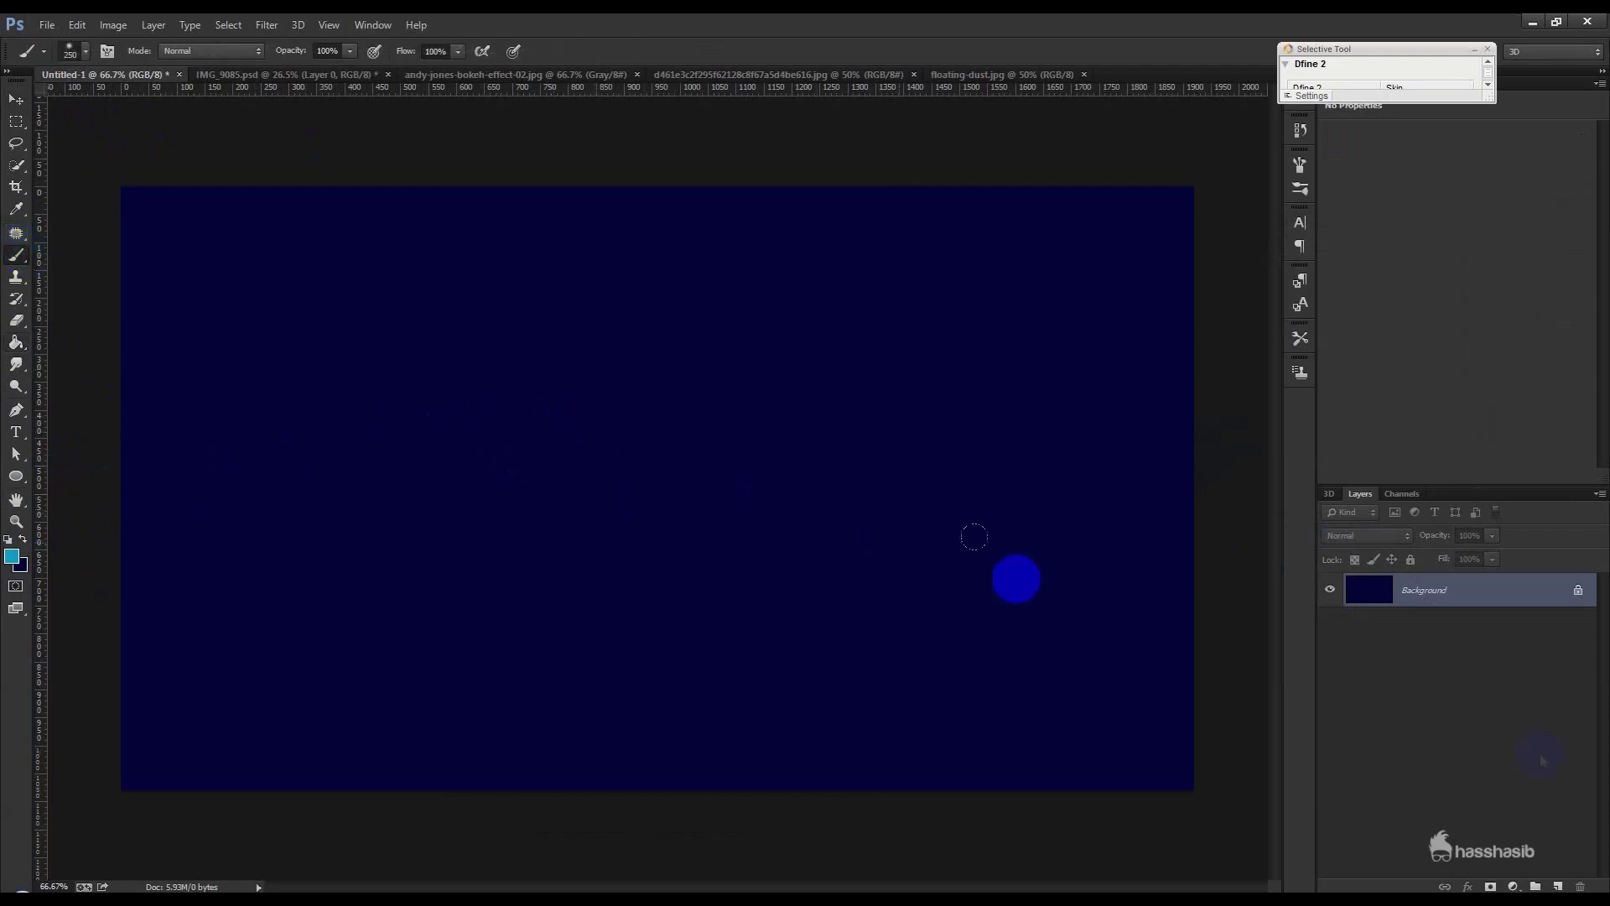
Step: On a new layer, paint a large soft cyan dab at the centre with an 800 px brush
left_click(1560, 887)
key("bracketright")
key("bracketright")
key("bracketright")
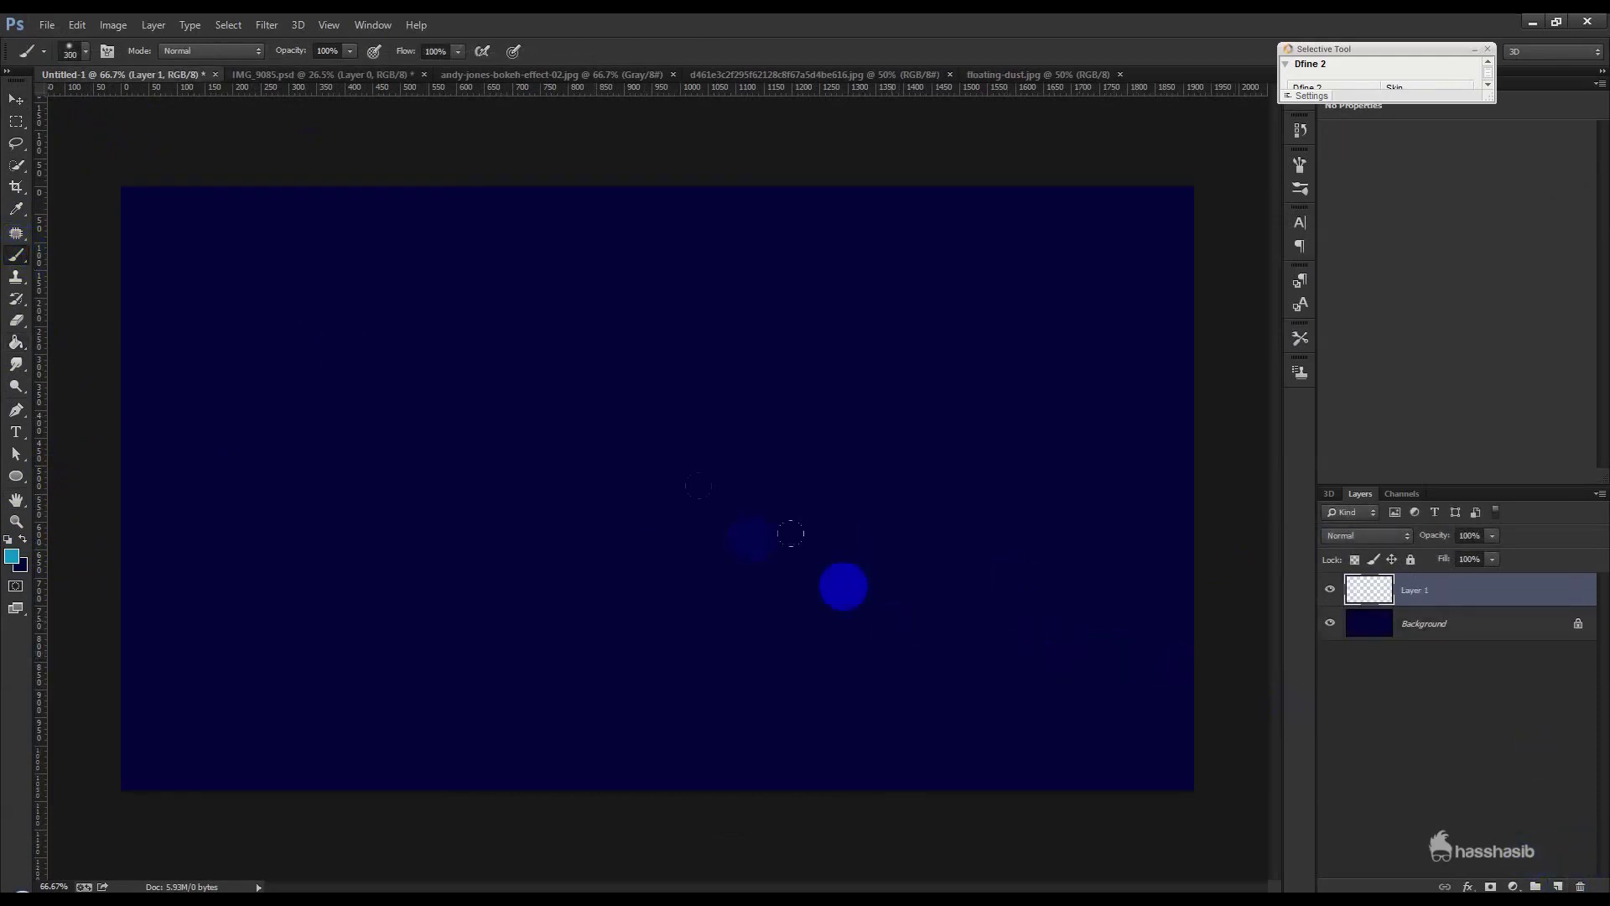
left_click(624, 476)
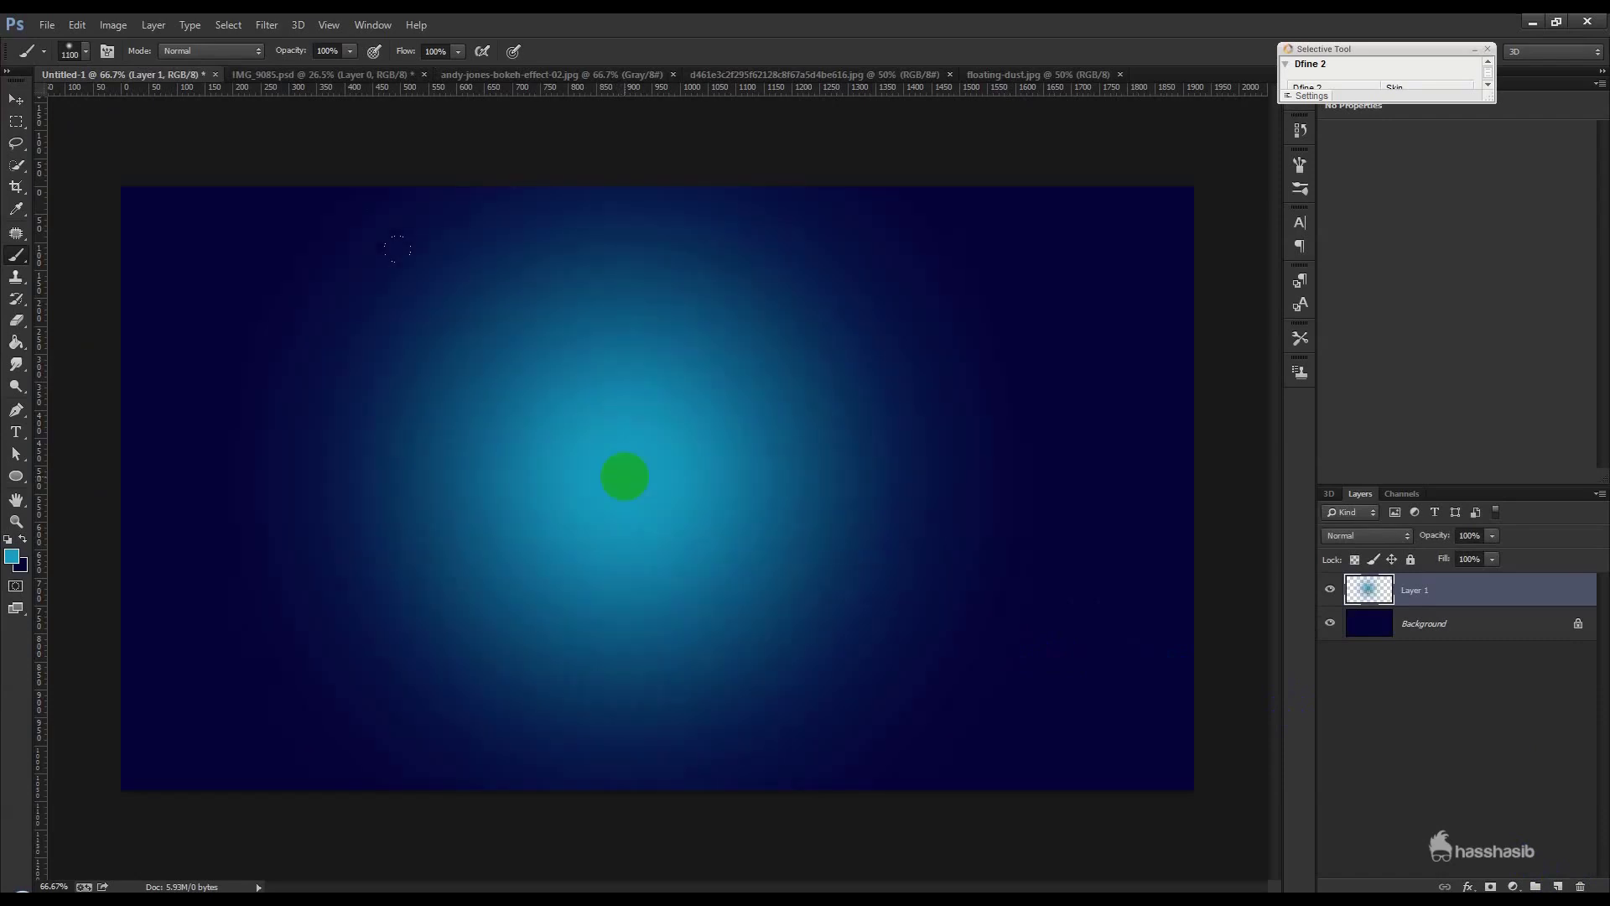
Step: Free-transform the glow wider and taller into a large oval, then nudge it slightly
left_click(18, 105)
key("ctrl+t")
left_click_drag(1135, 483, 1347, 486)
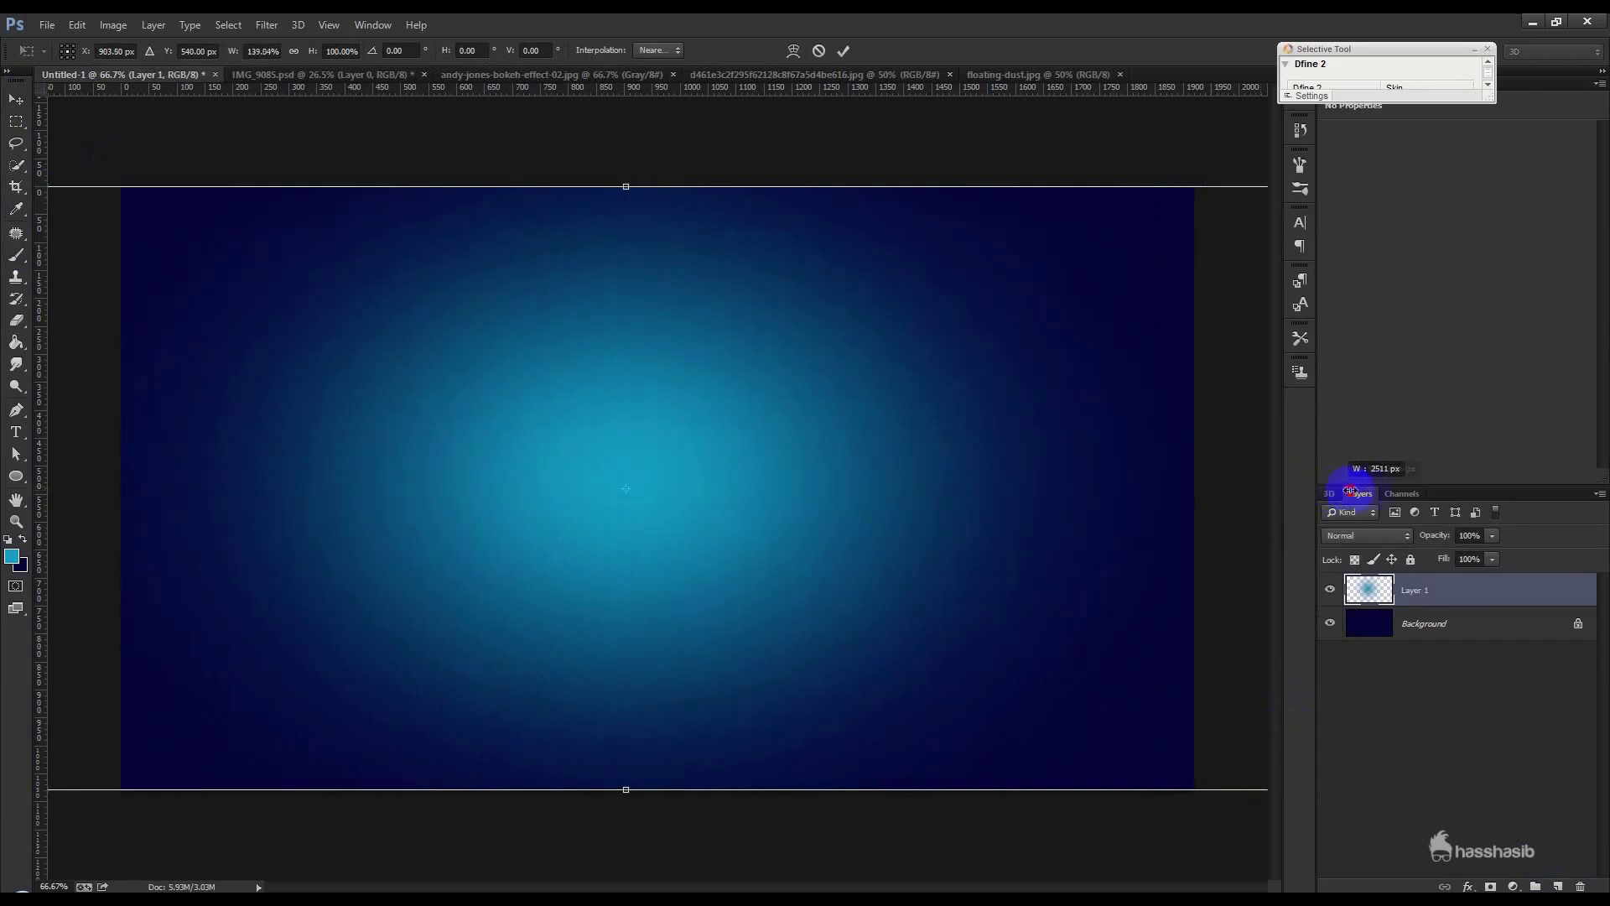
left_click_drag(623, 786, 621, 813)
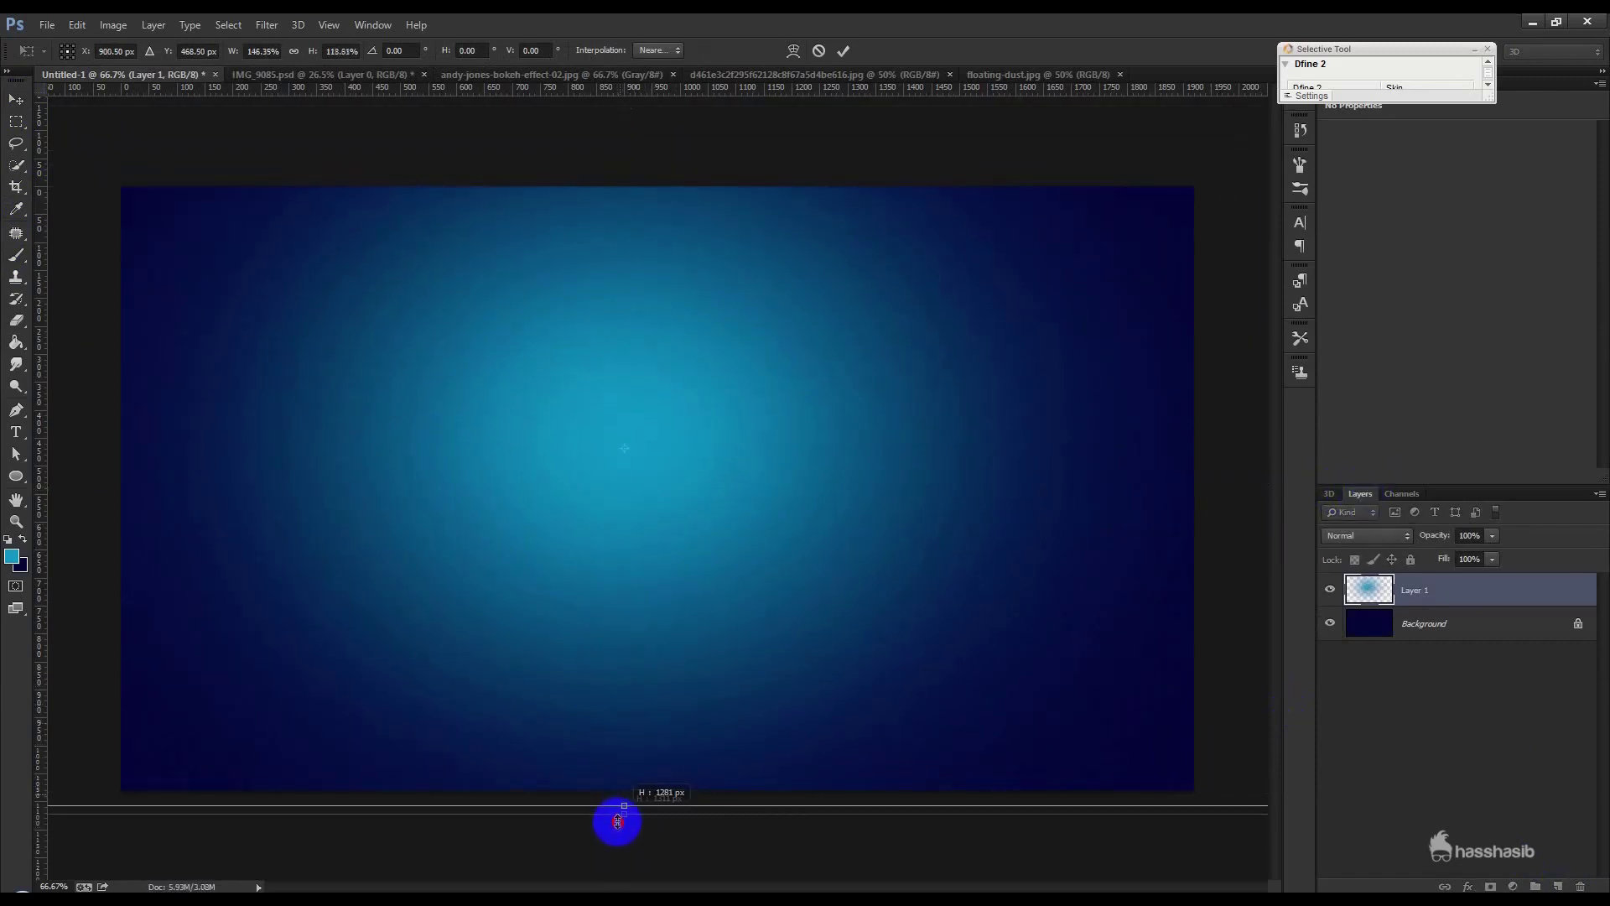
left_click_drag(631, 757, 645, 748)
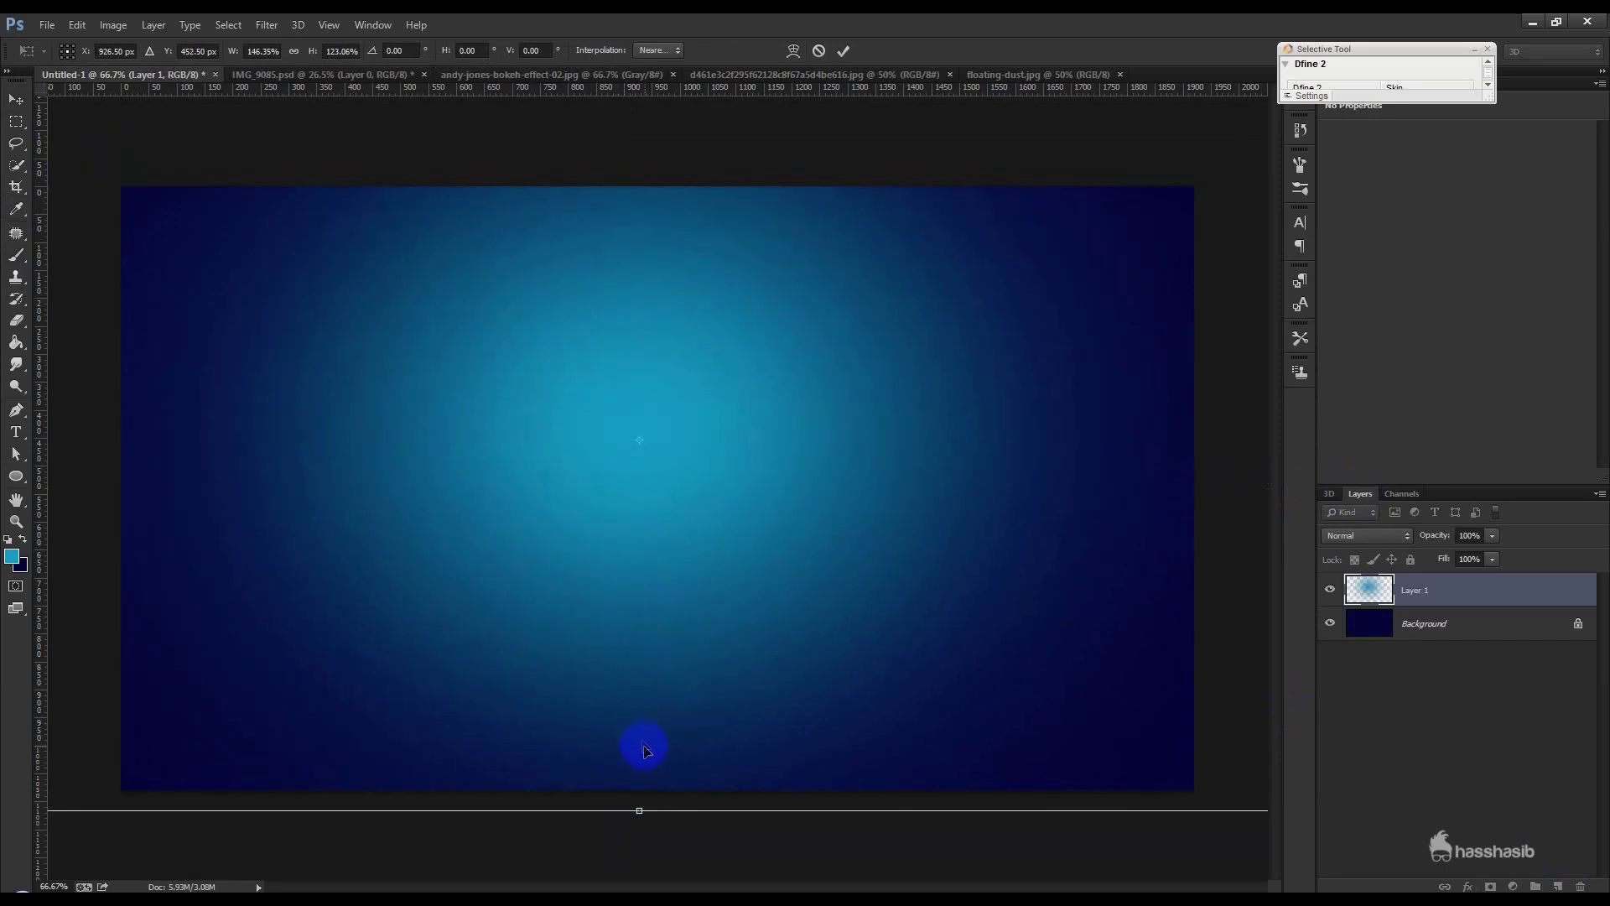
key("Return")
left_click_drag(725, 643, 704, 639)
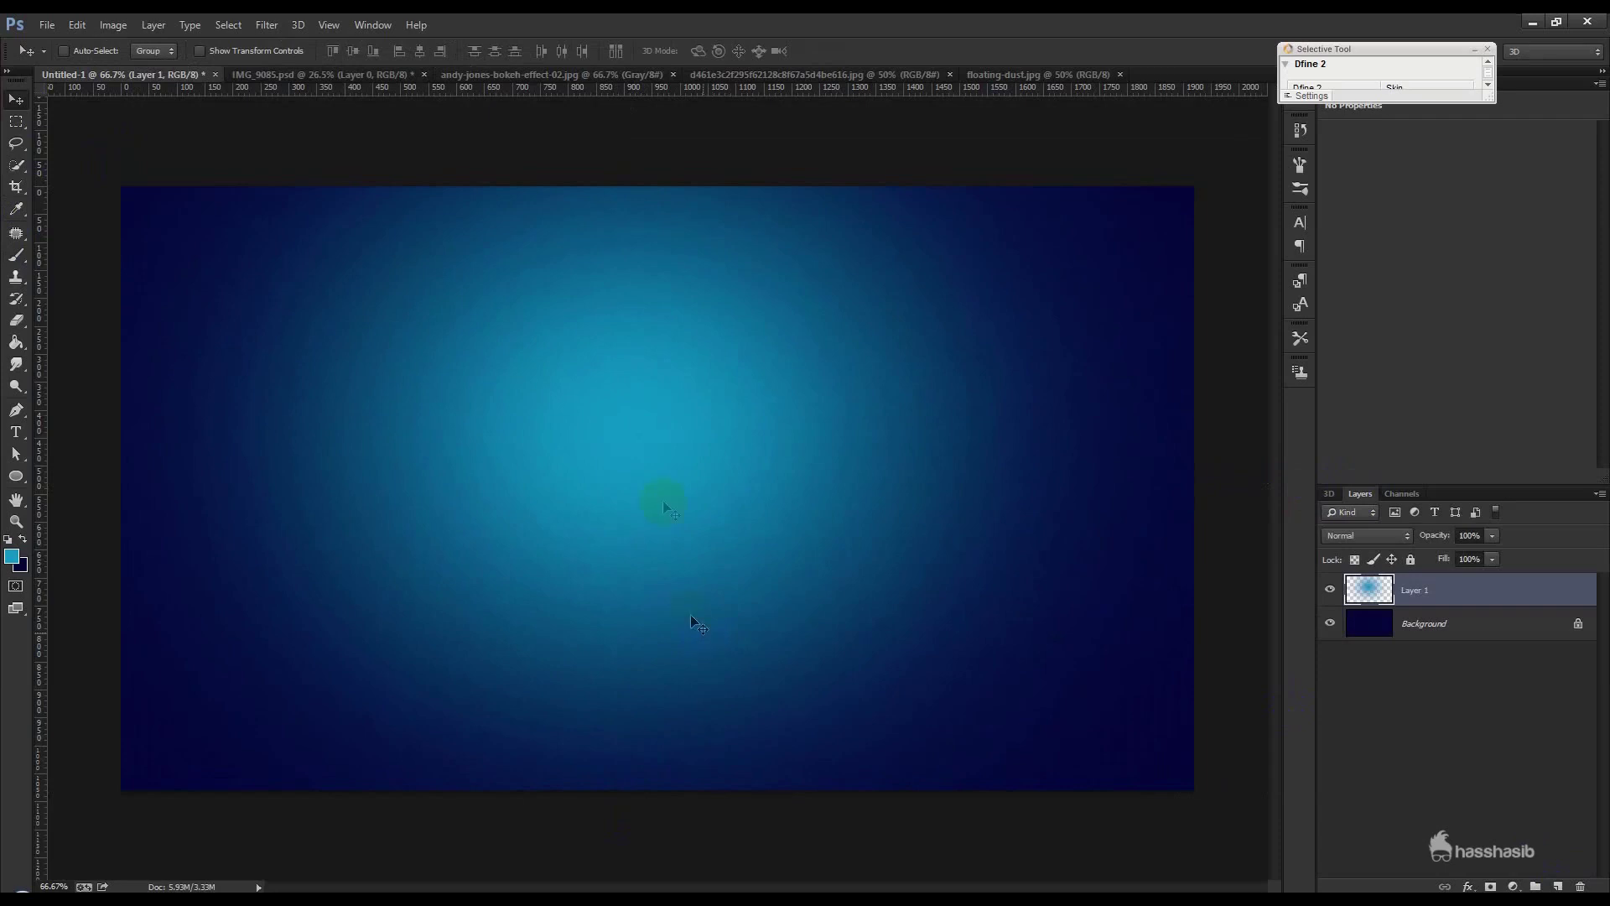
Step: Drag the bokeh star field into Untitled-1 as a Screen-blended layer, shifted slightly right and down
left_click(575, 73)
mouse_move(248, 90)
left_mouse_down()
mouse_move(156, 70)
mouse_move(701, 478)
left_mouse_up()
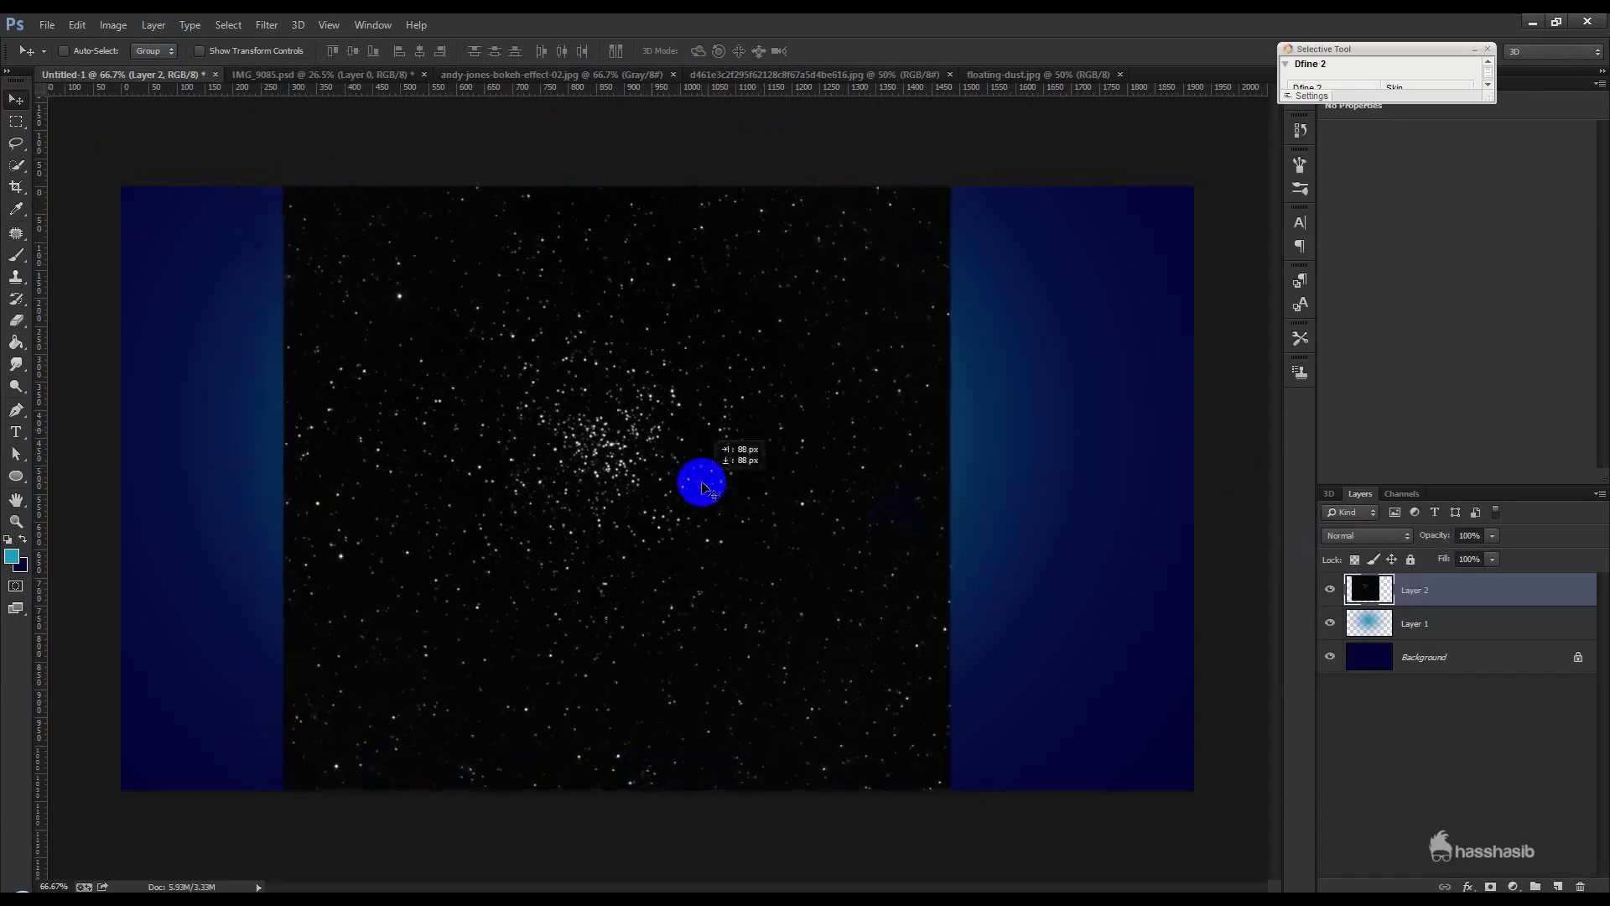
left_click(1367, 535)
left_click(1341, 238)
left_click_drag(646, 424, 668, 448)
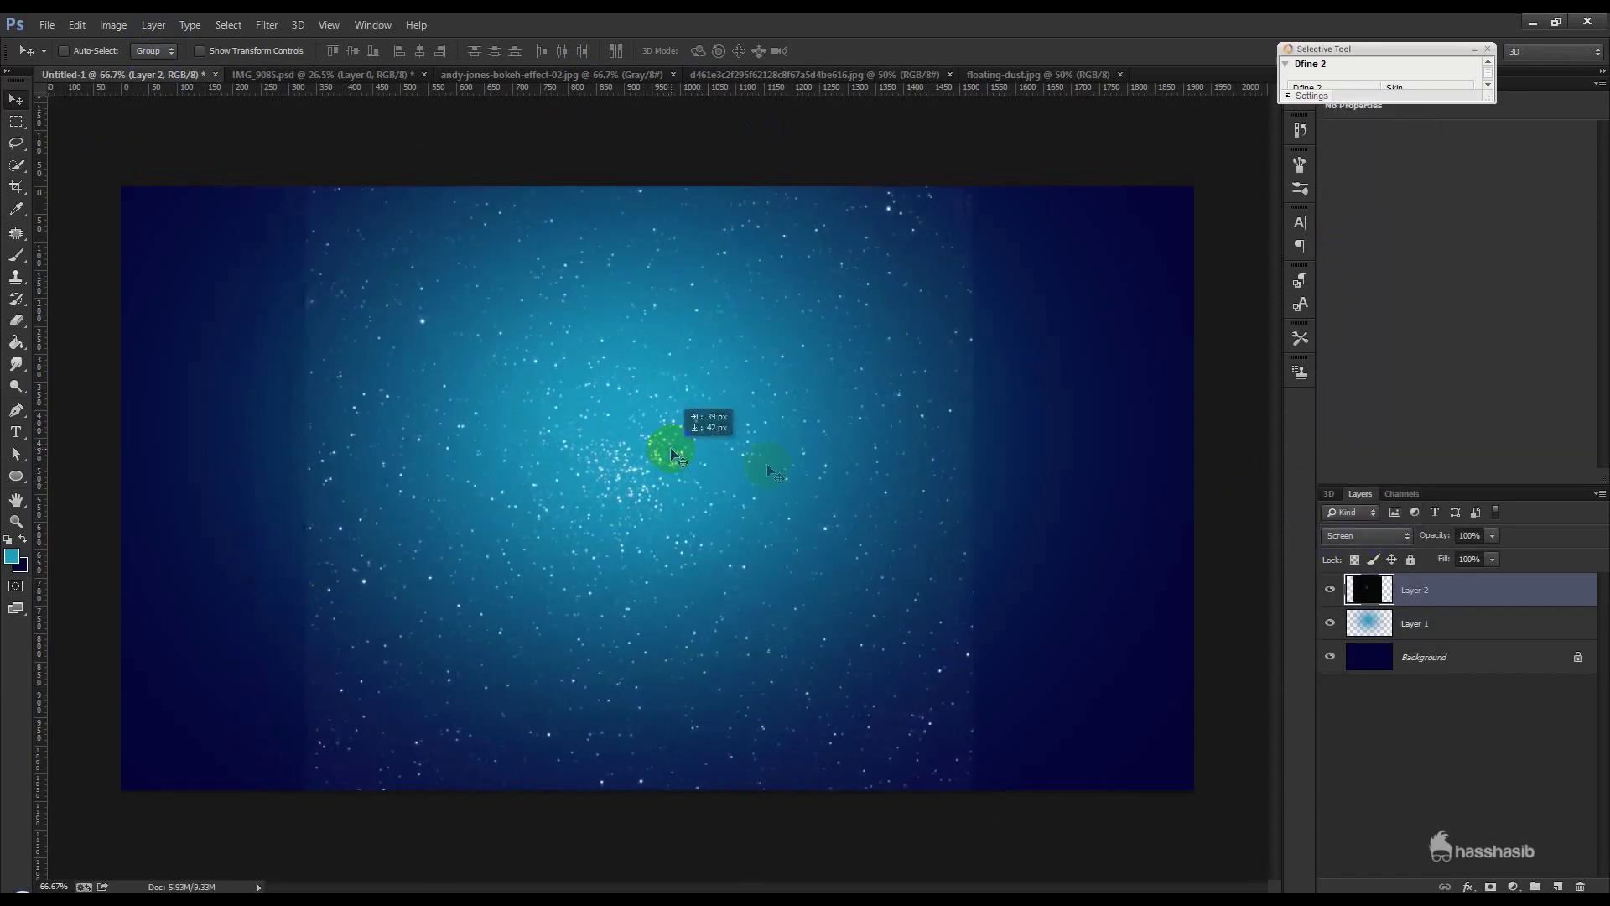
Step: Raise the star layer's black point with Levels, then start stretching the layer wider
left_click(113, 24)
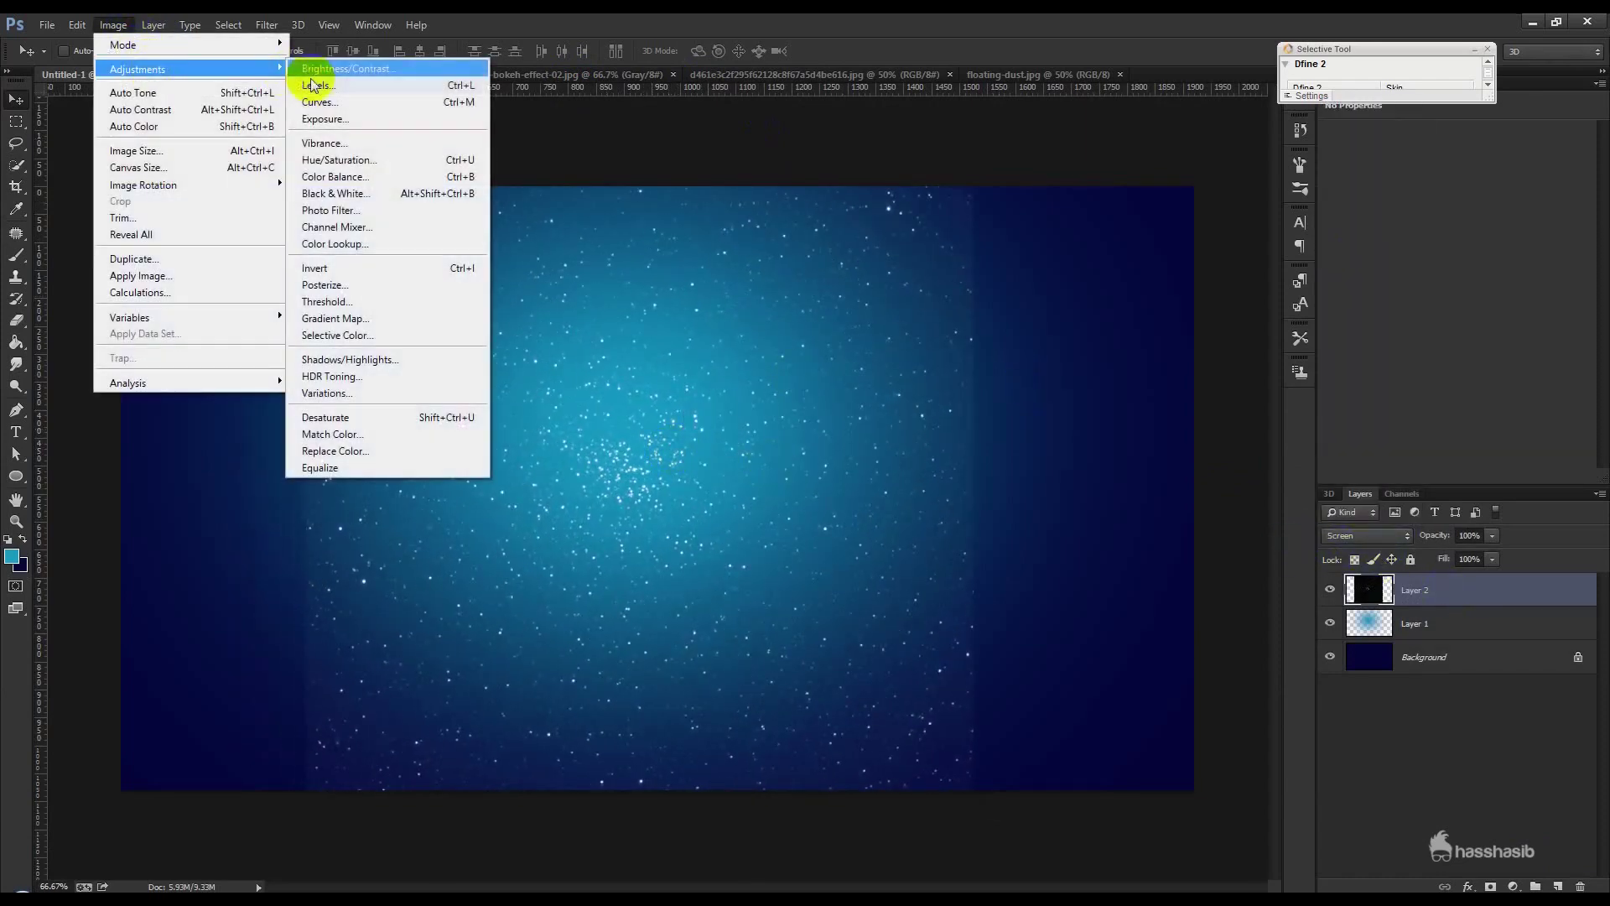
left_click(318, 77)
left_click(1227, 240)
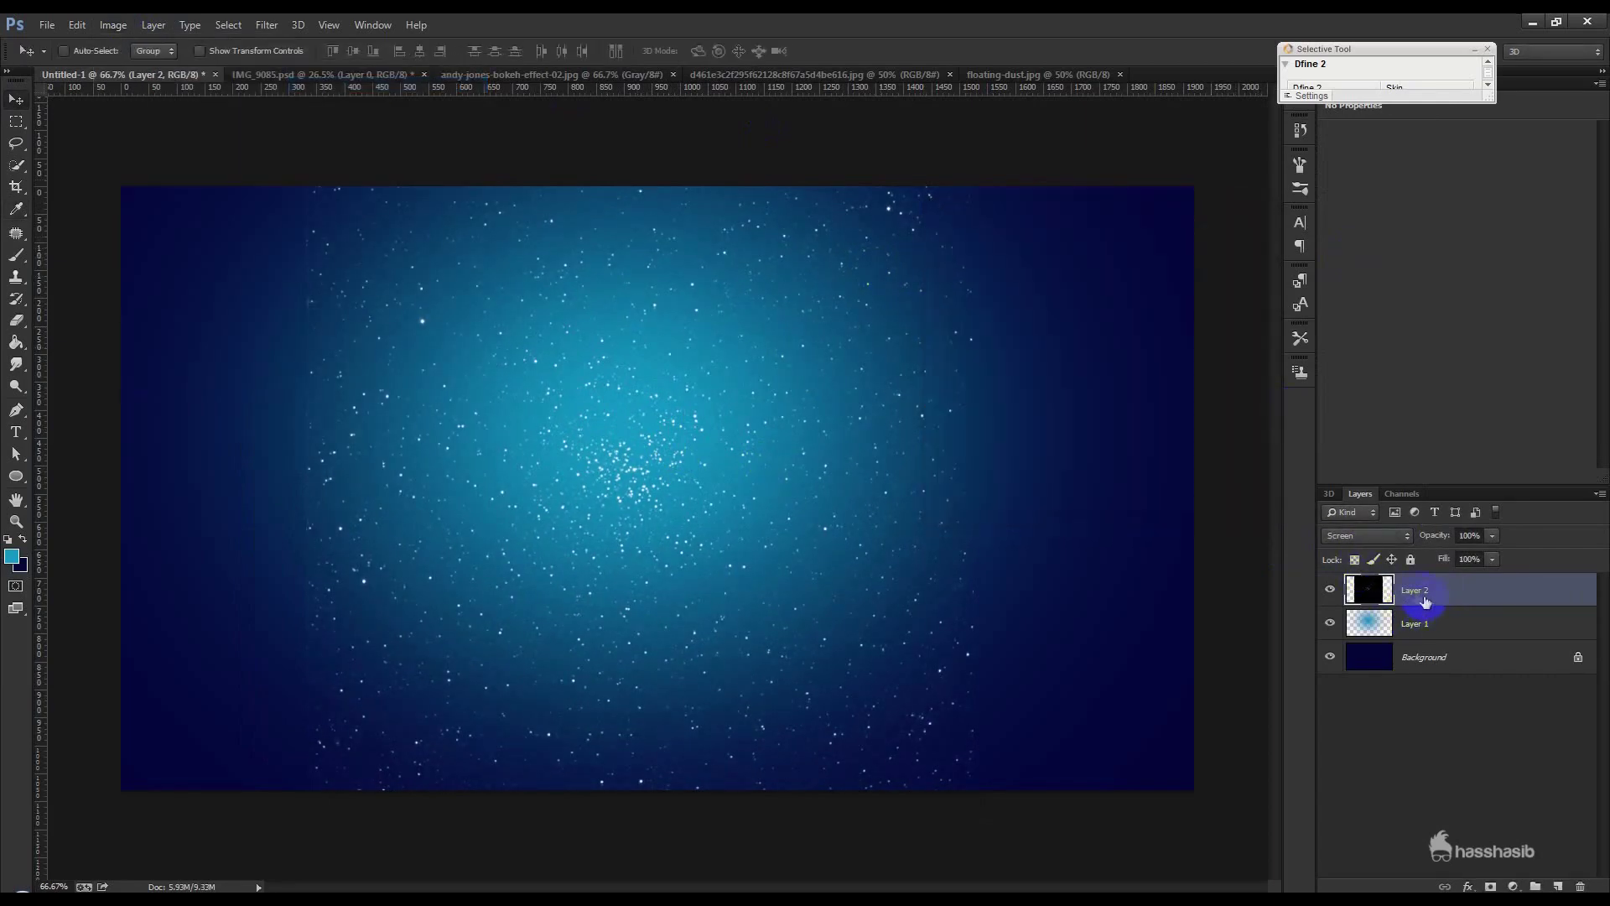
key("ctrl+t")
left_click_drag(973, 491, 1195, 497)
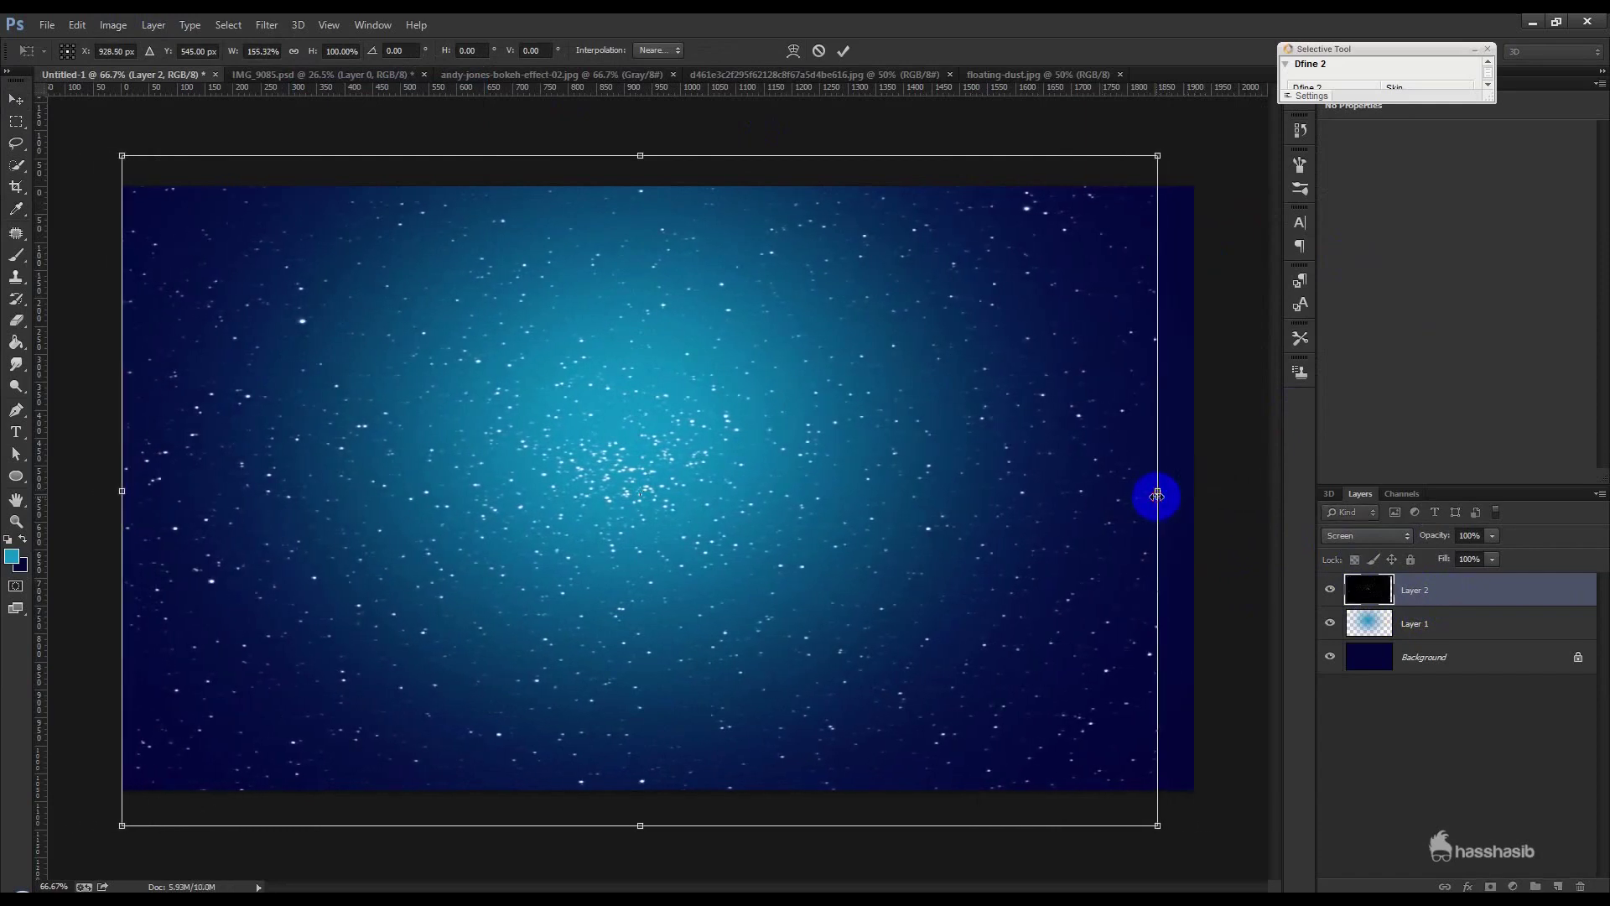
Step: Stretch the star layer taller, then narrow it evenly from both sides
left_click_drag(658, 825, 665, 868)
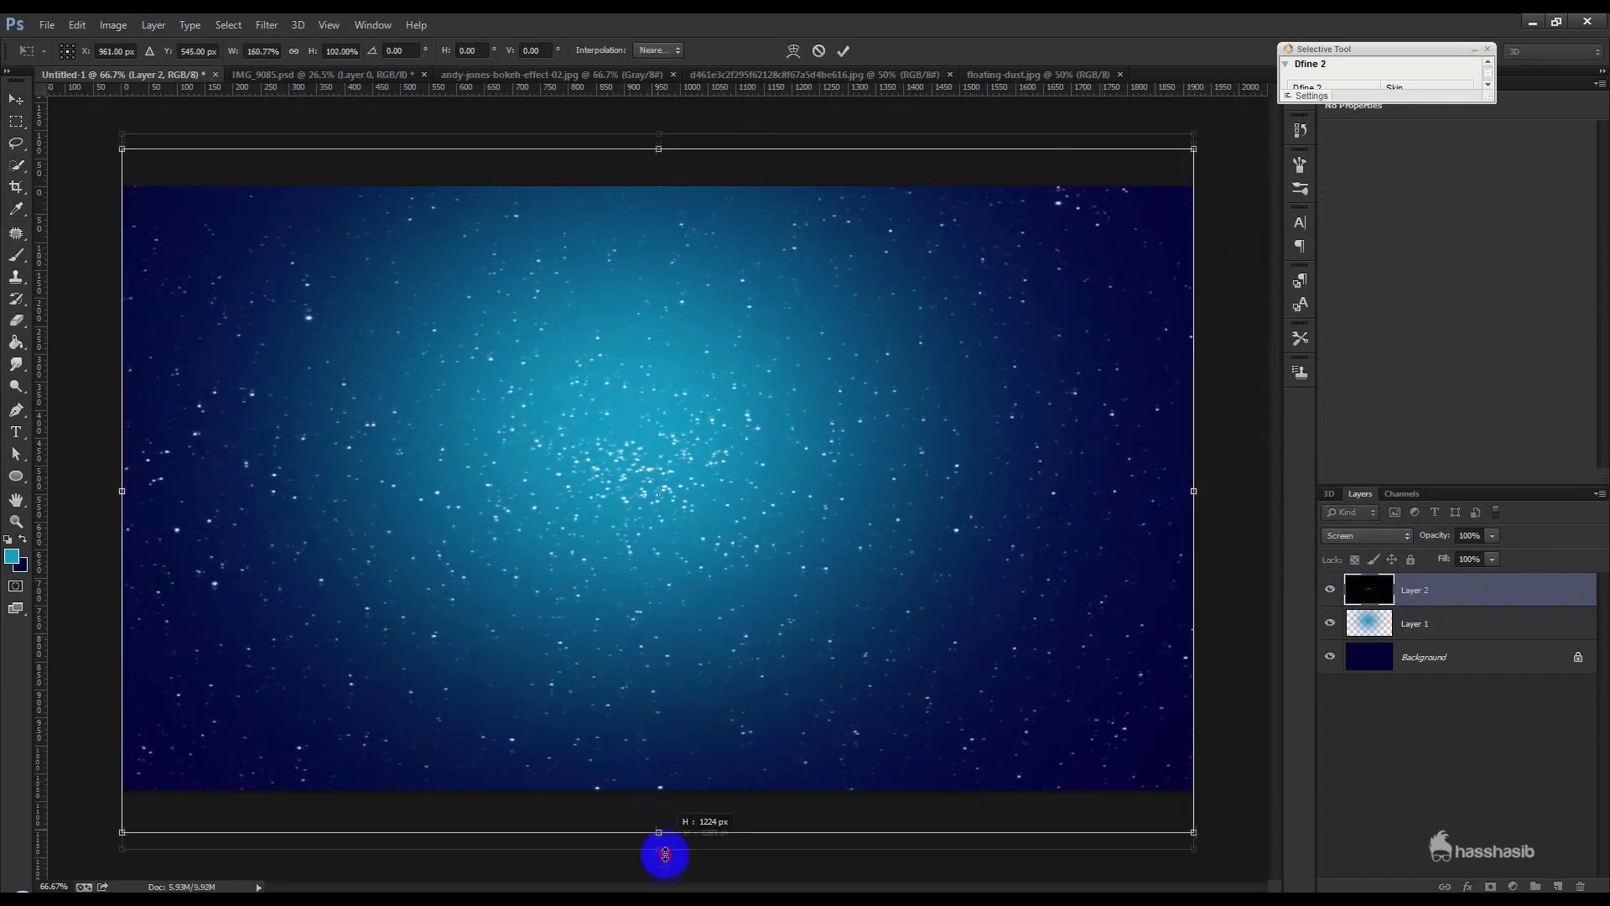
double_click(817, 687)
type("12")
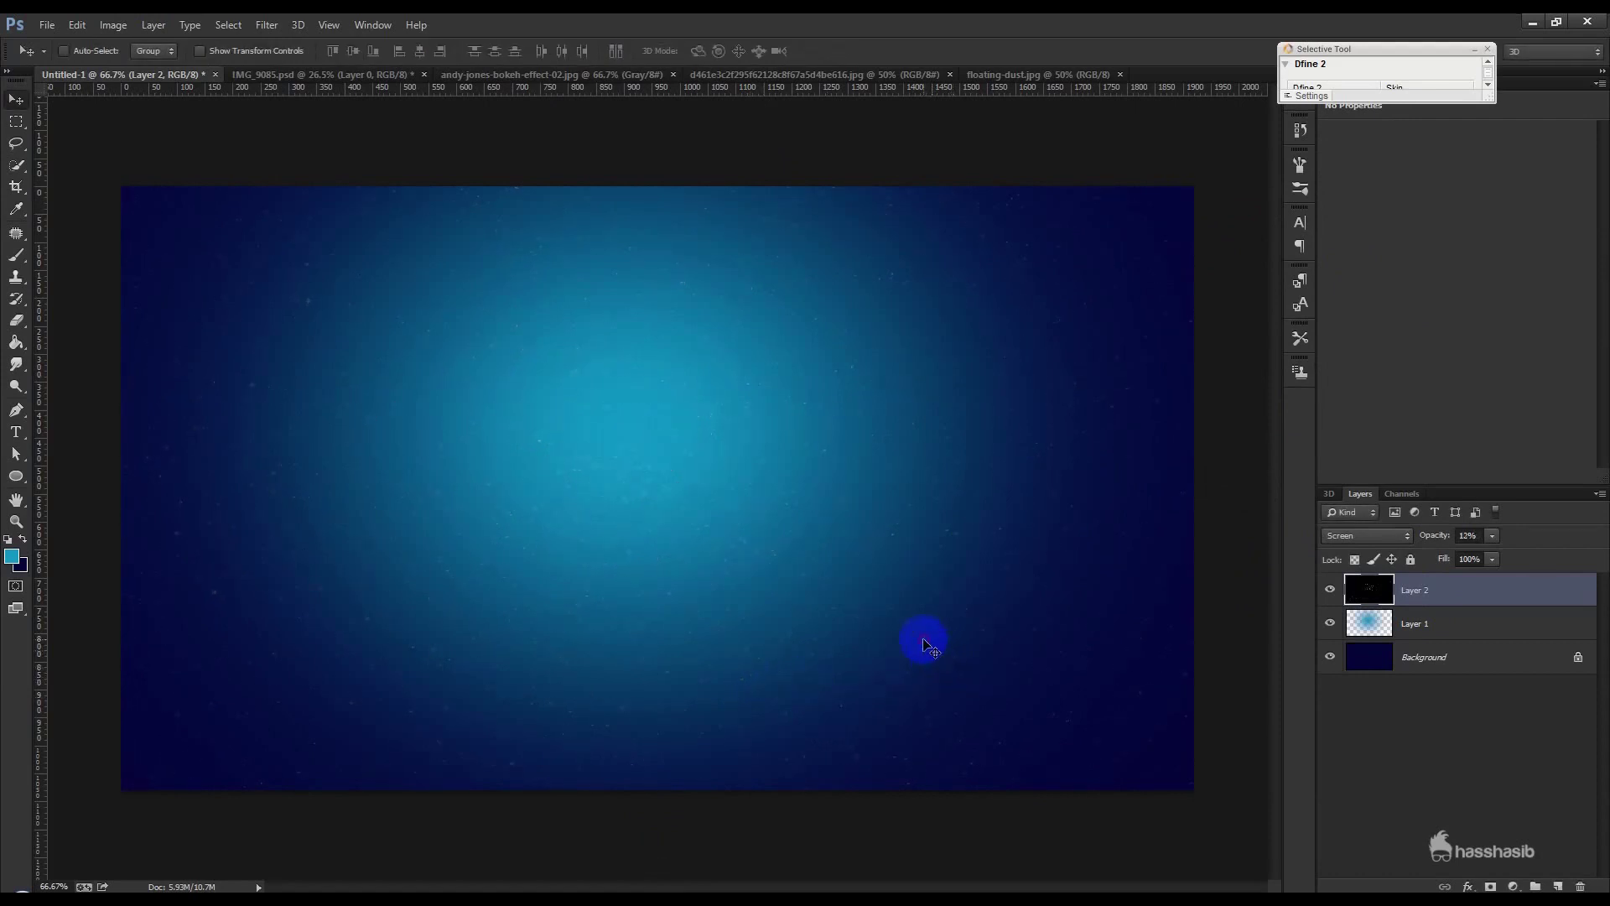
key("ctrl+t")
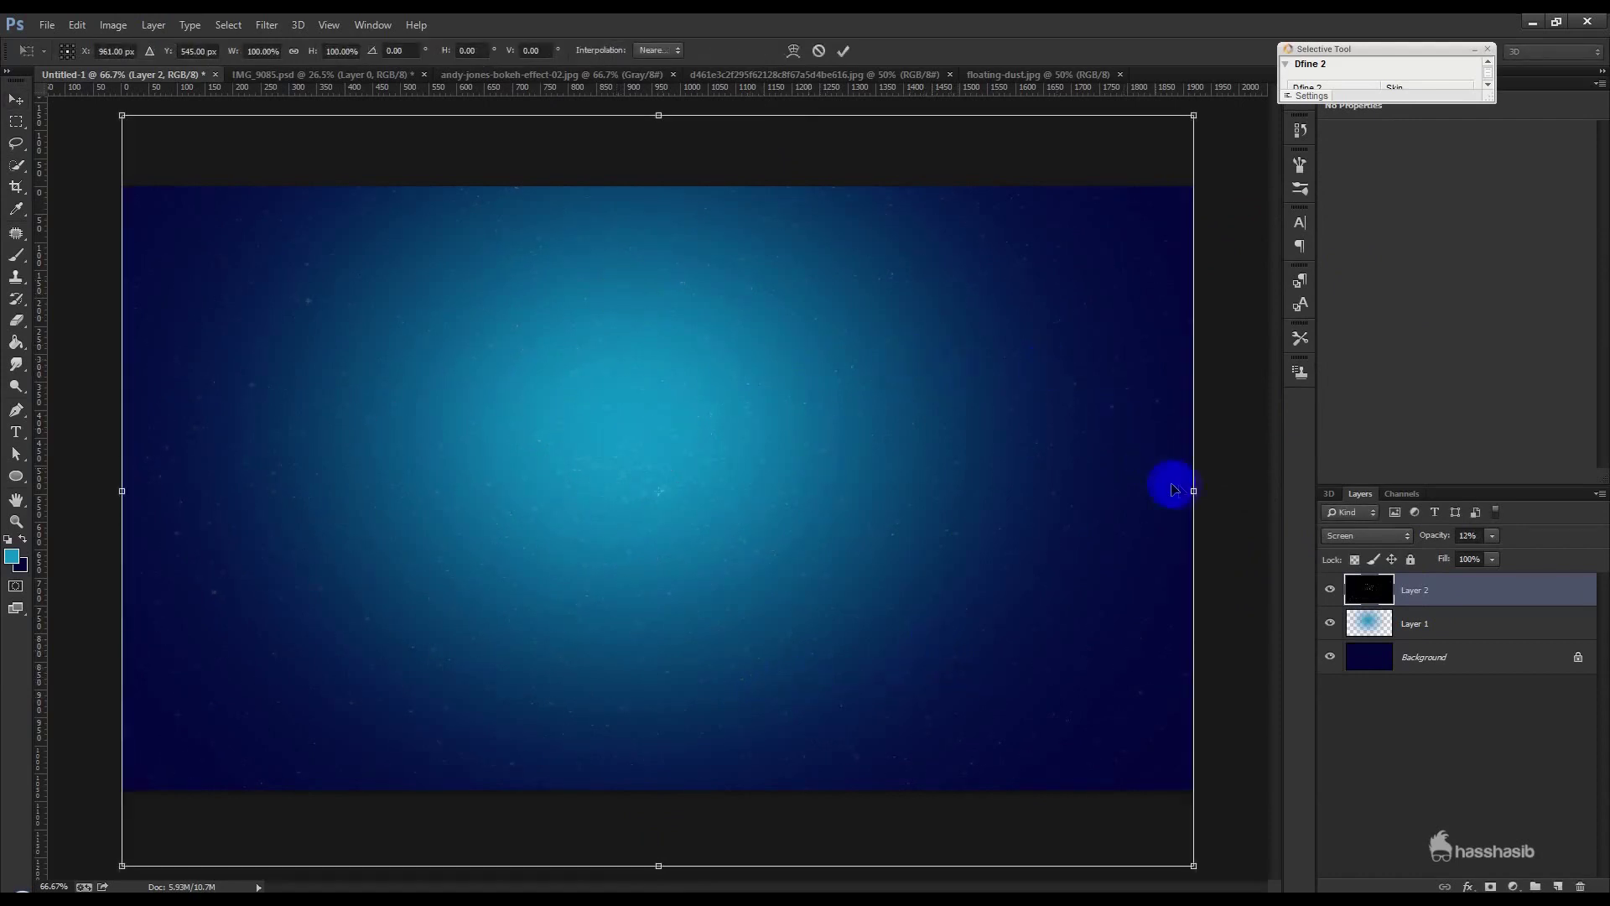
left_click_drag(1192, 487, 1098, 487)
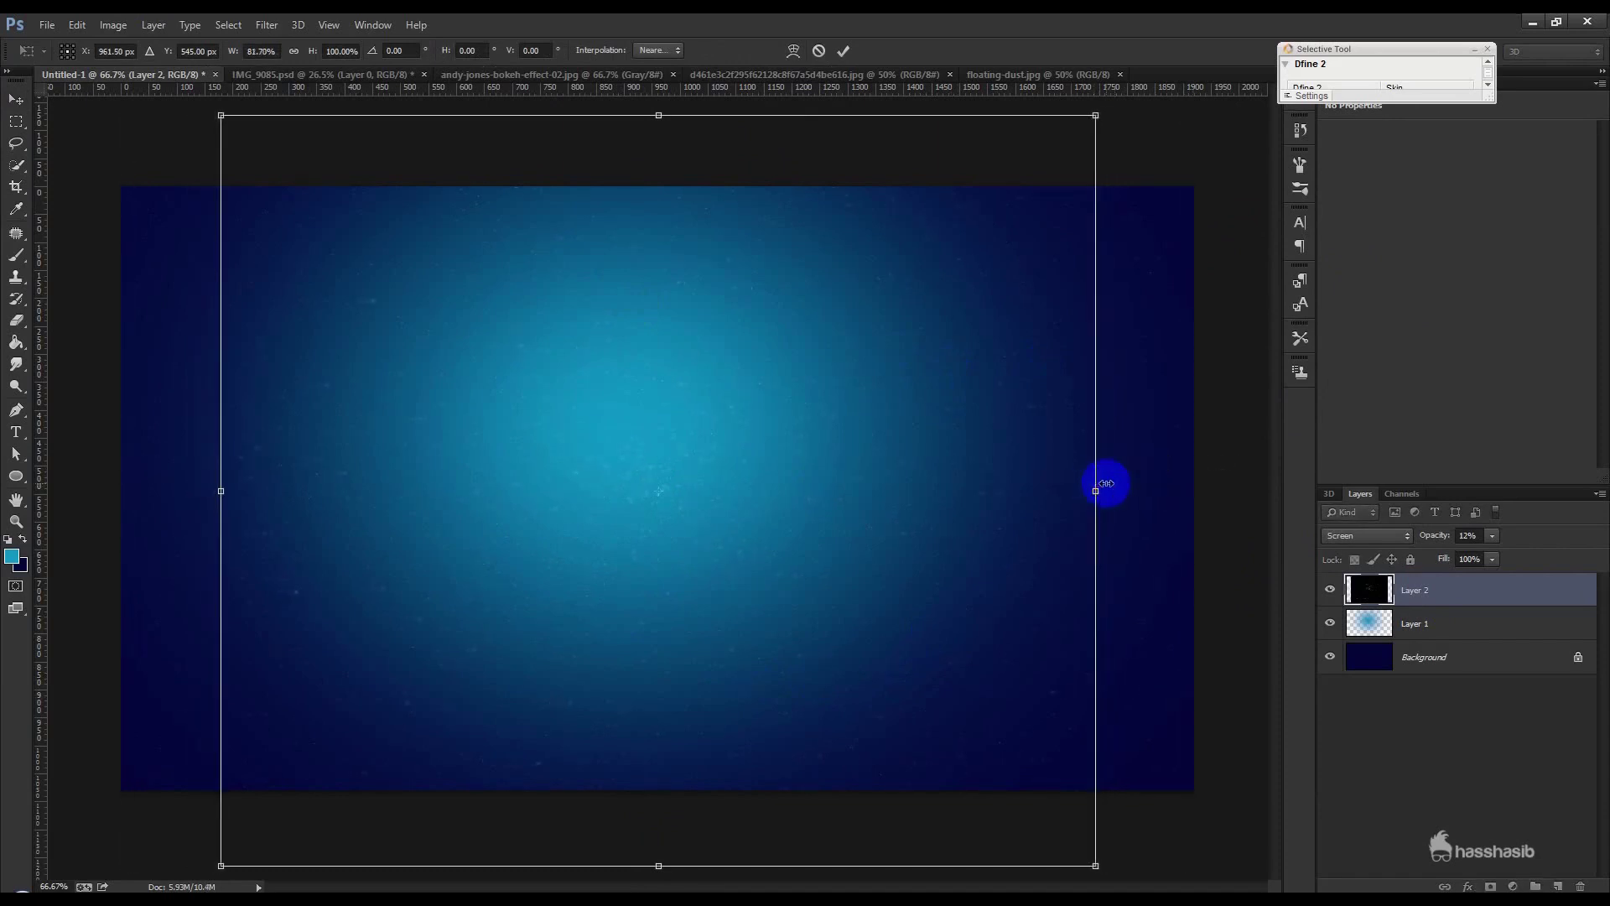
key("Return")
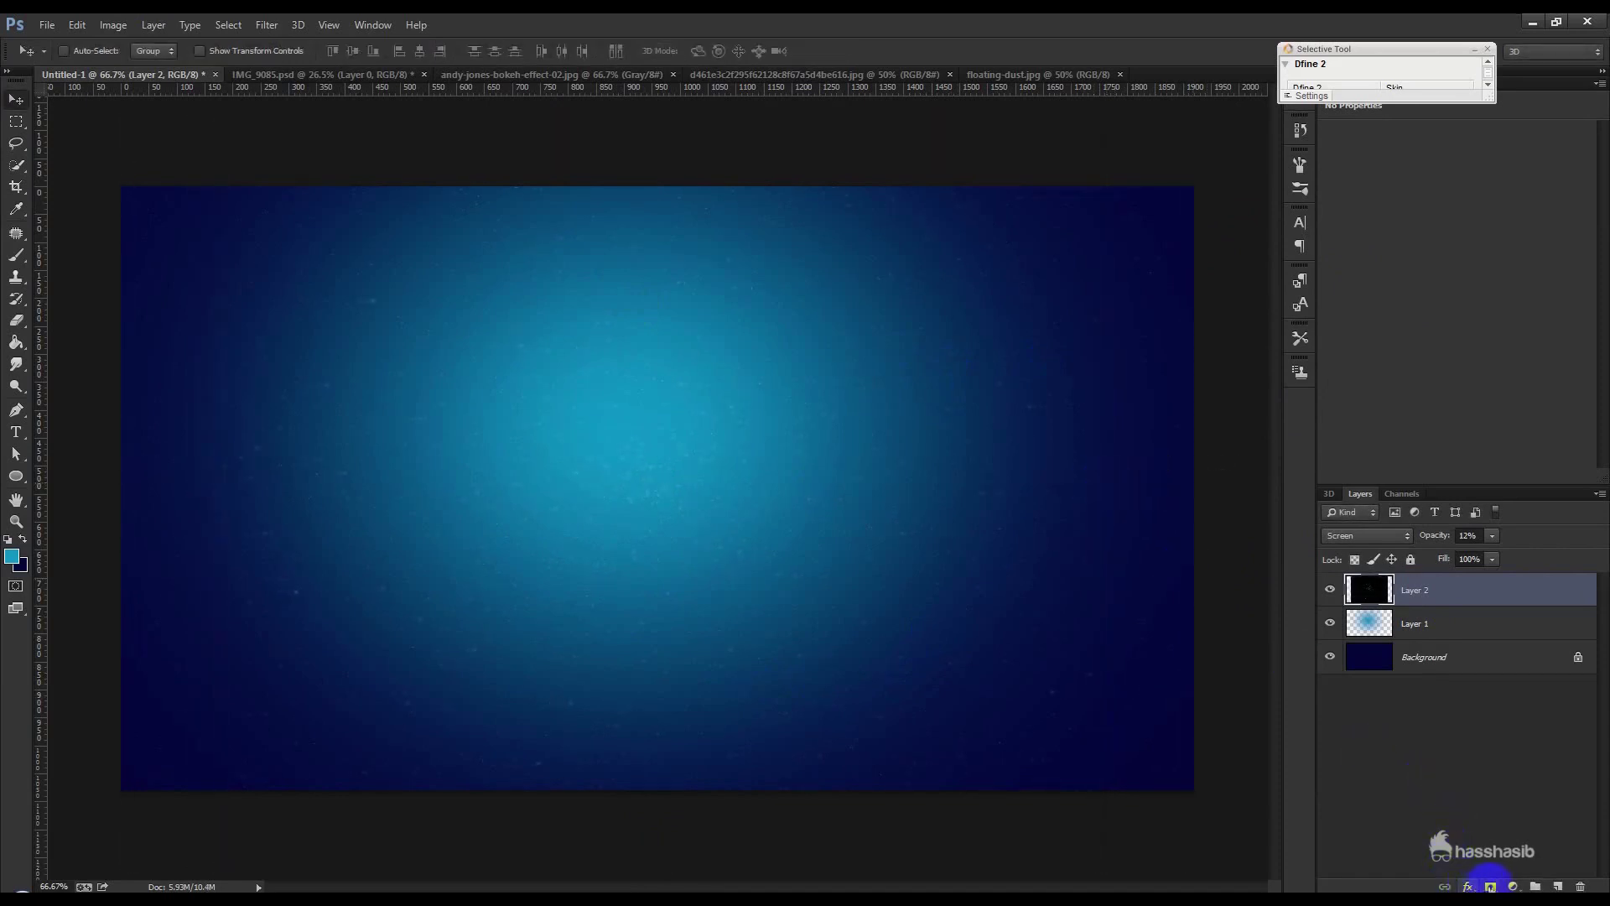
Step: Add a layer mask, paint black over the left side, and set the stars to 15% opacity
left_click(1490, 886)
left_click(18, 258)
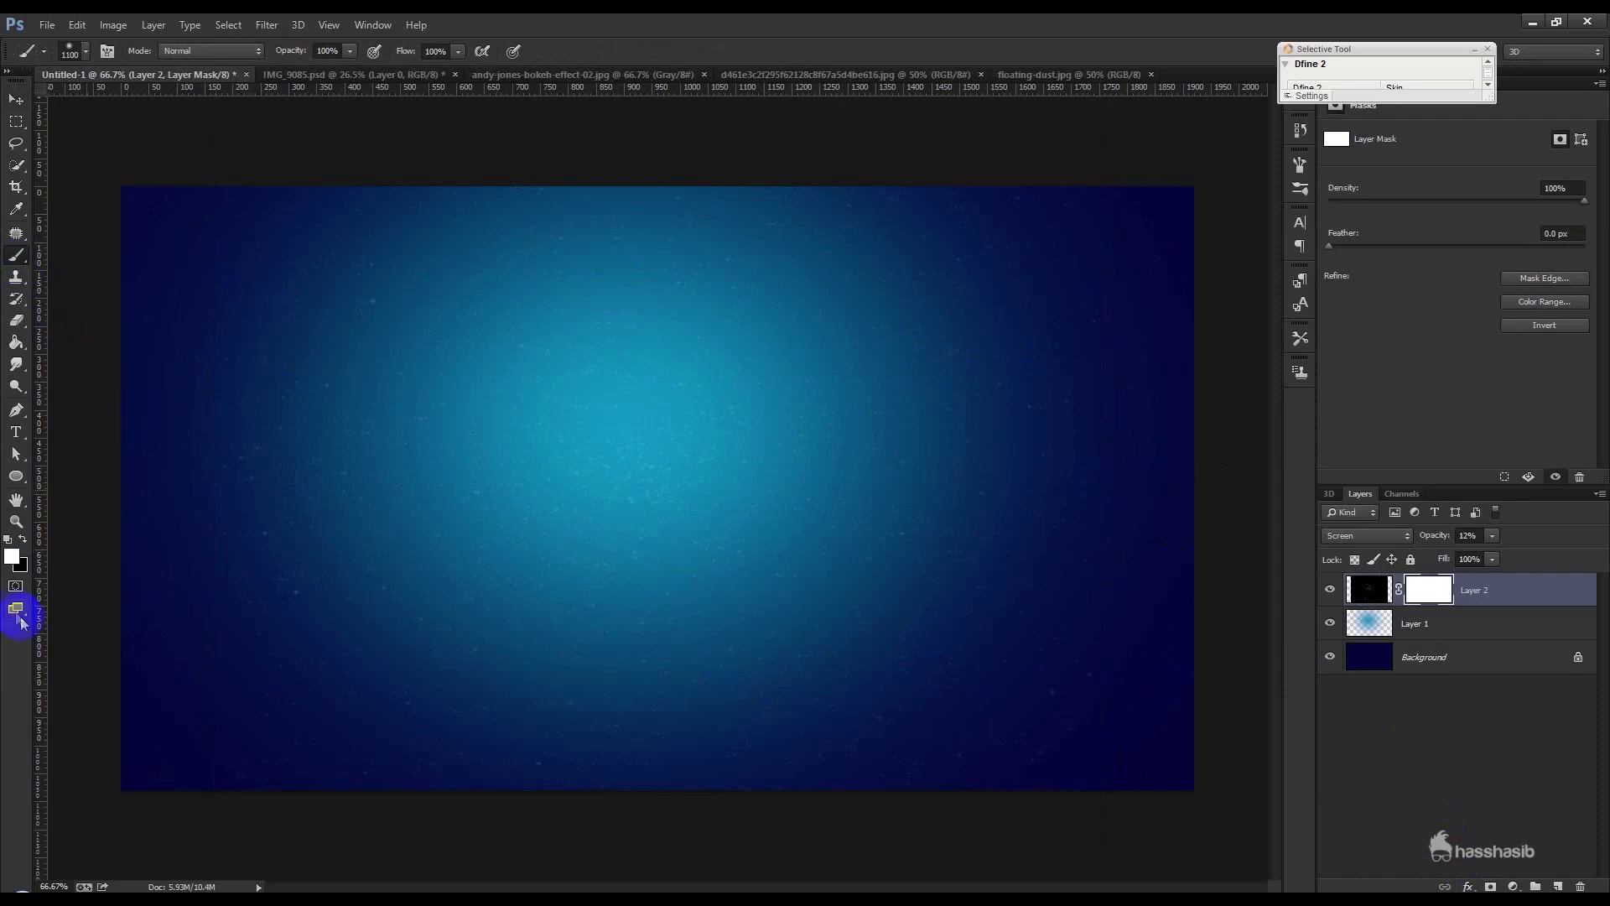
key("d")
mouse_move(126, 288)
left_mouse_down()
mouse_move(1053, 763)
mouse_move(1165, 310)
left_mouse_up()
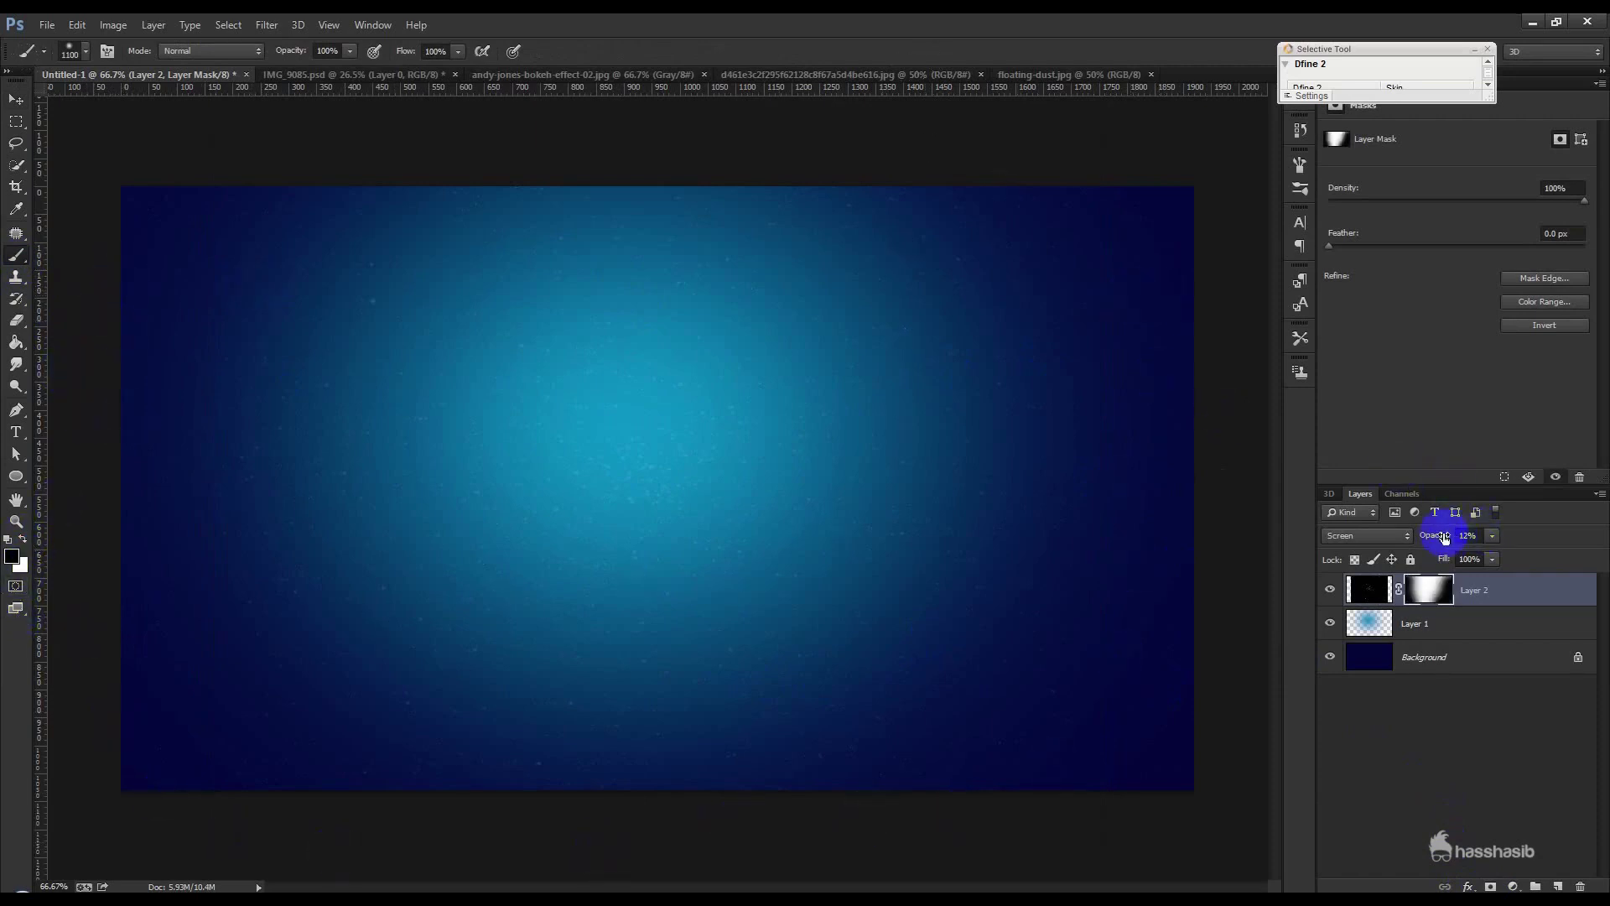
key("Return")
left_click(780, 75)
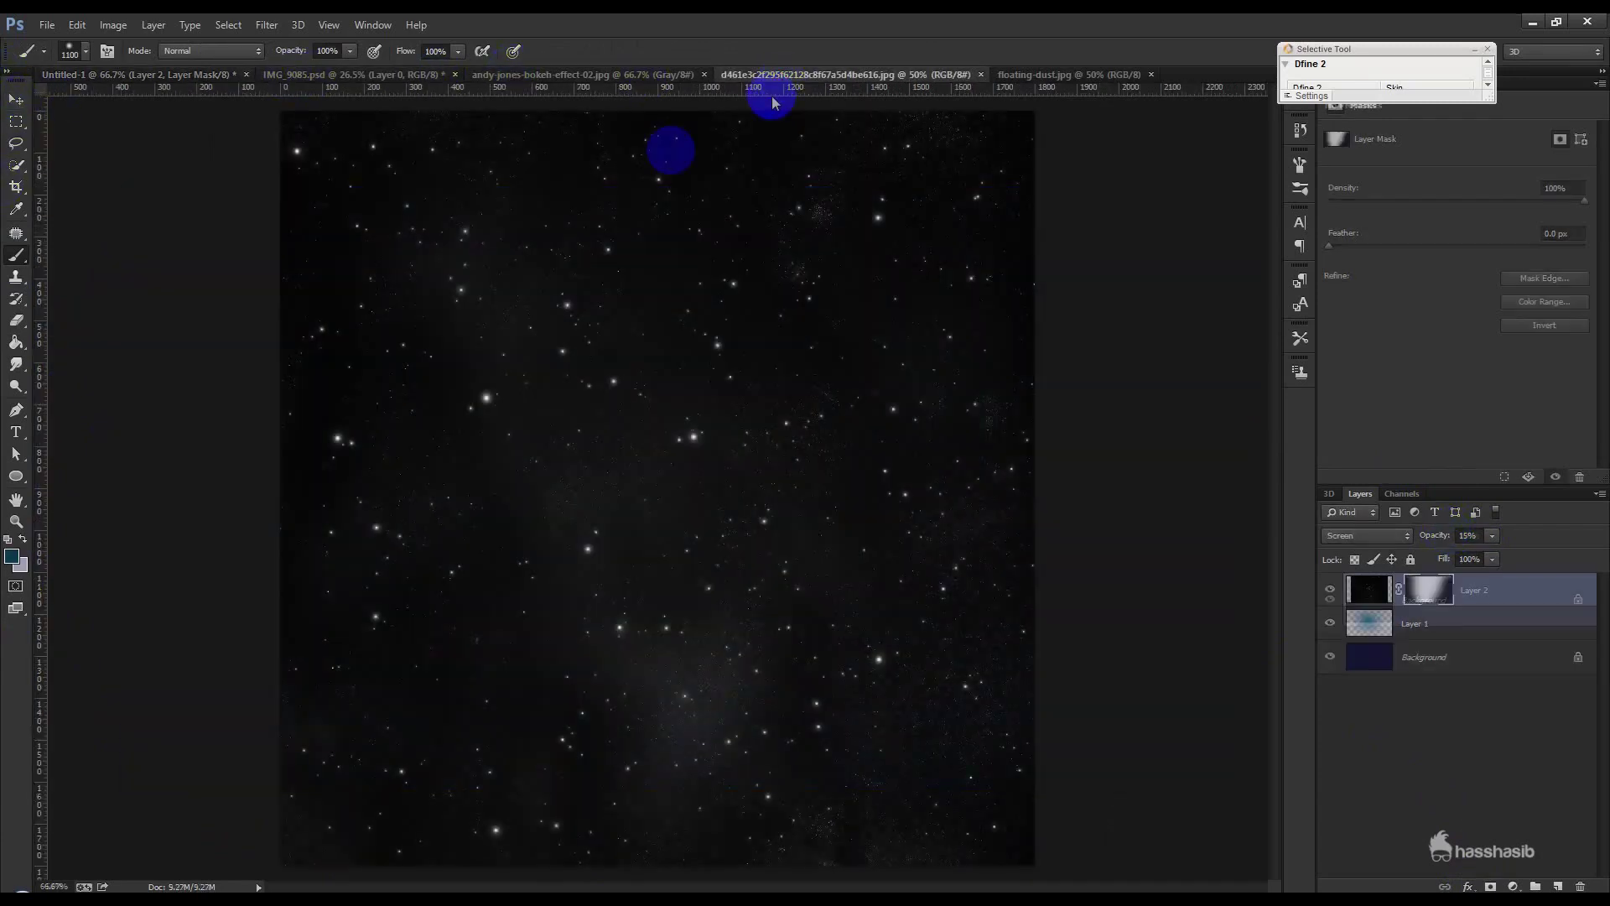
Step: Move the d461e3c2 star photo into Untitled-1, position it, and set it to Screen
left_click(17, 99)
left_click_drag(725, 360, 179, 81)
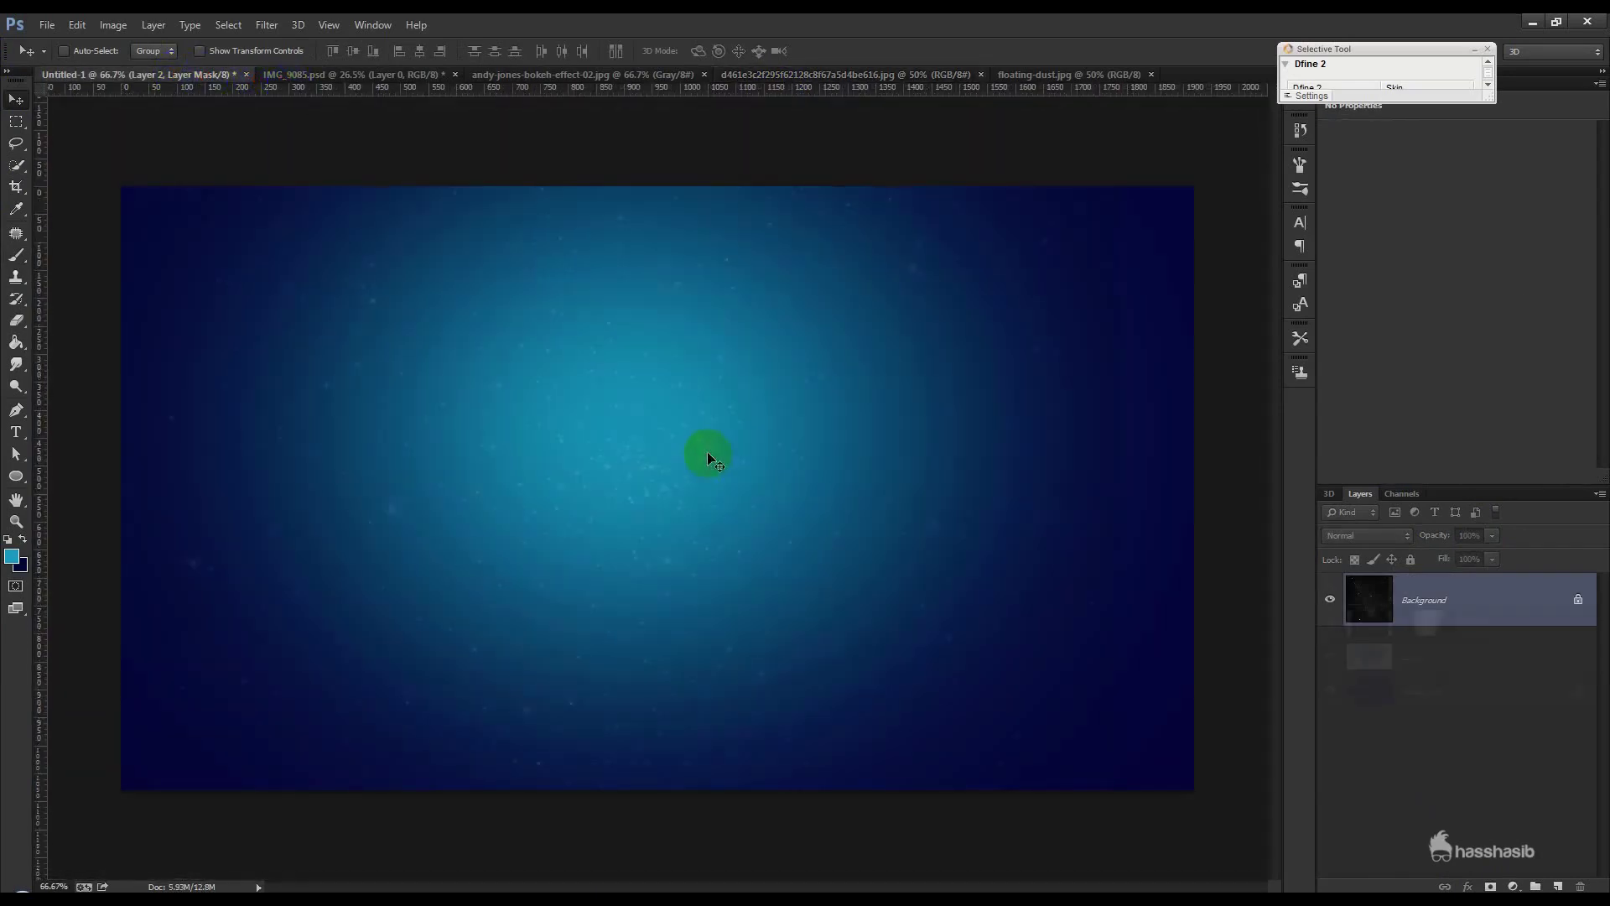
left_click_drag(180, 76, 709, 452)
left_click_drag(871, 514, 775, 499)
left_click(1405, 536)
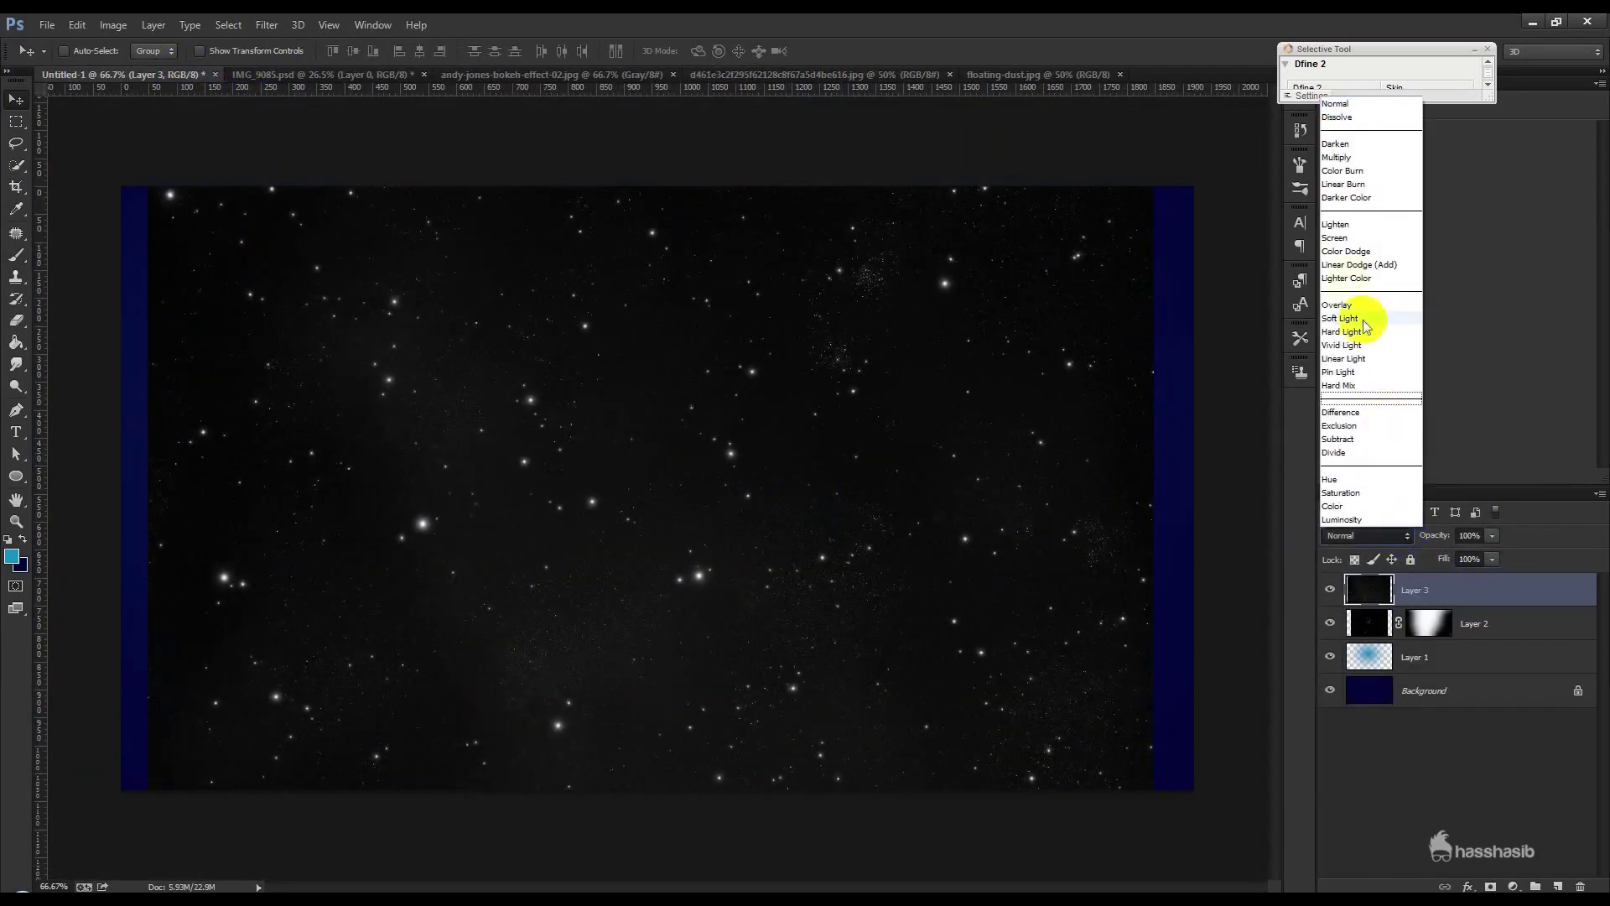
left_click(1345, 239)
key("shift+Right")
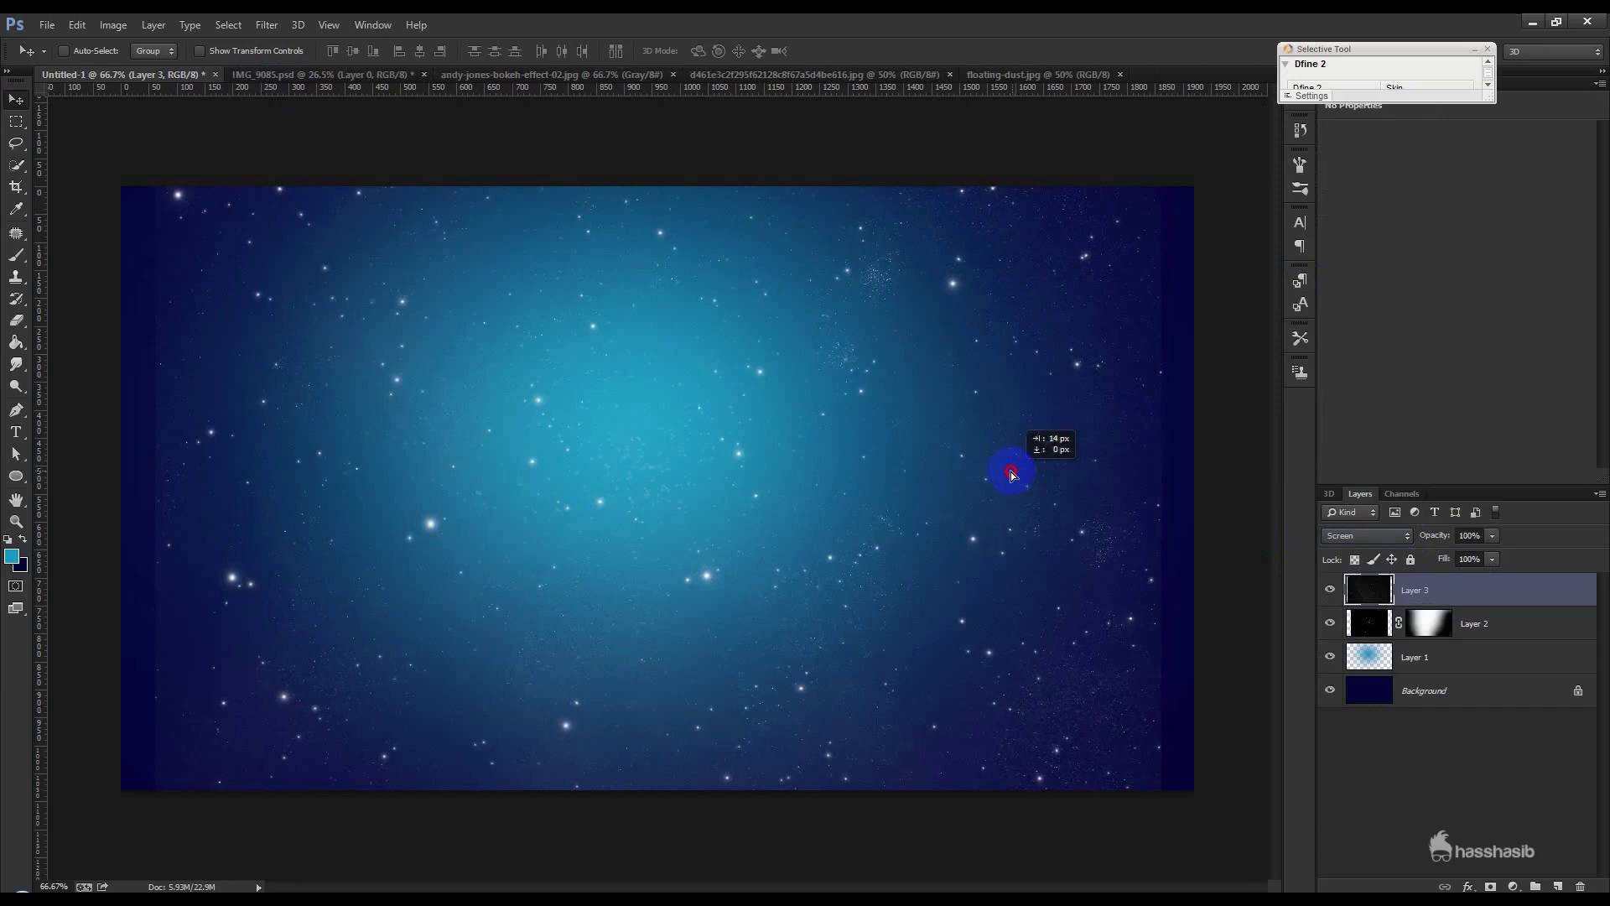
Step: Stretch the second star layer out to the right canvas edge
key("ctrl+t")
left_click_drag(1163, 534, 1190, 525)
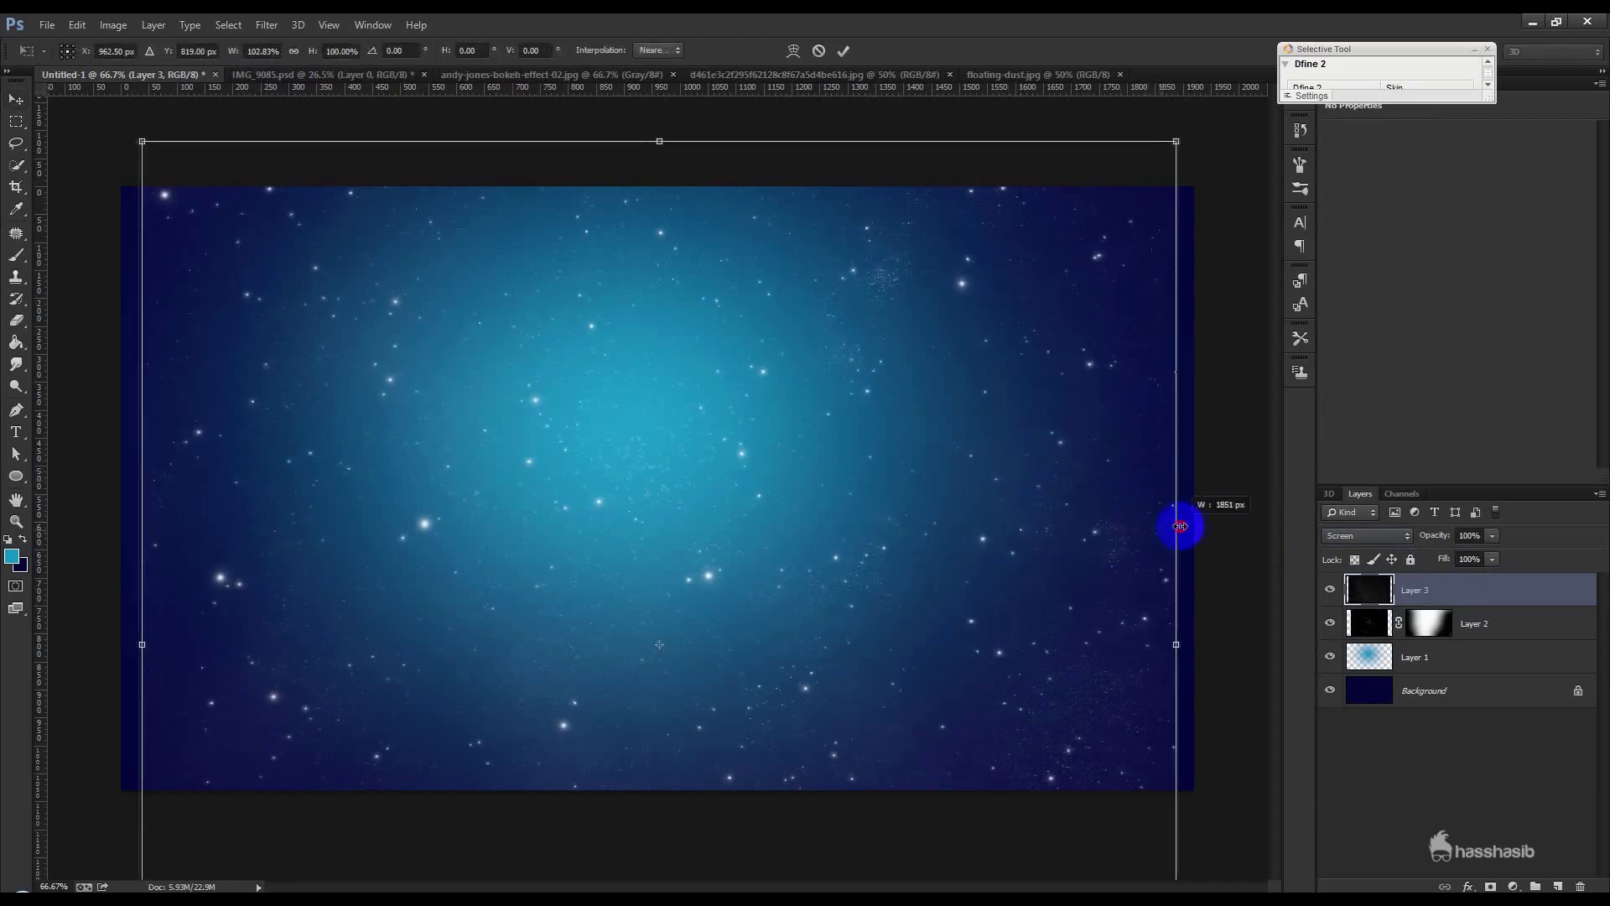
double_click(1037, 501)
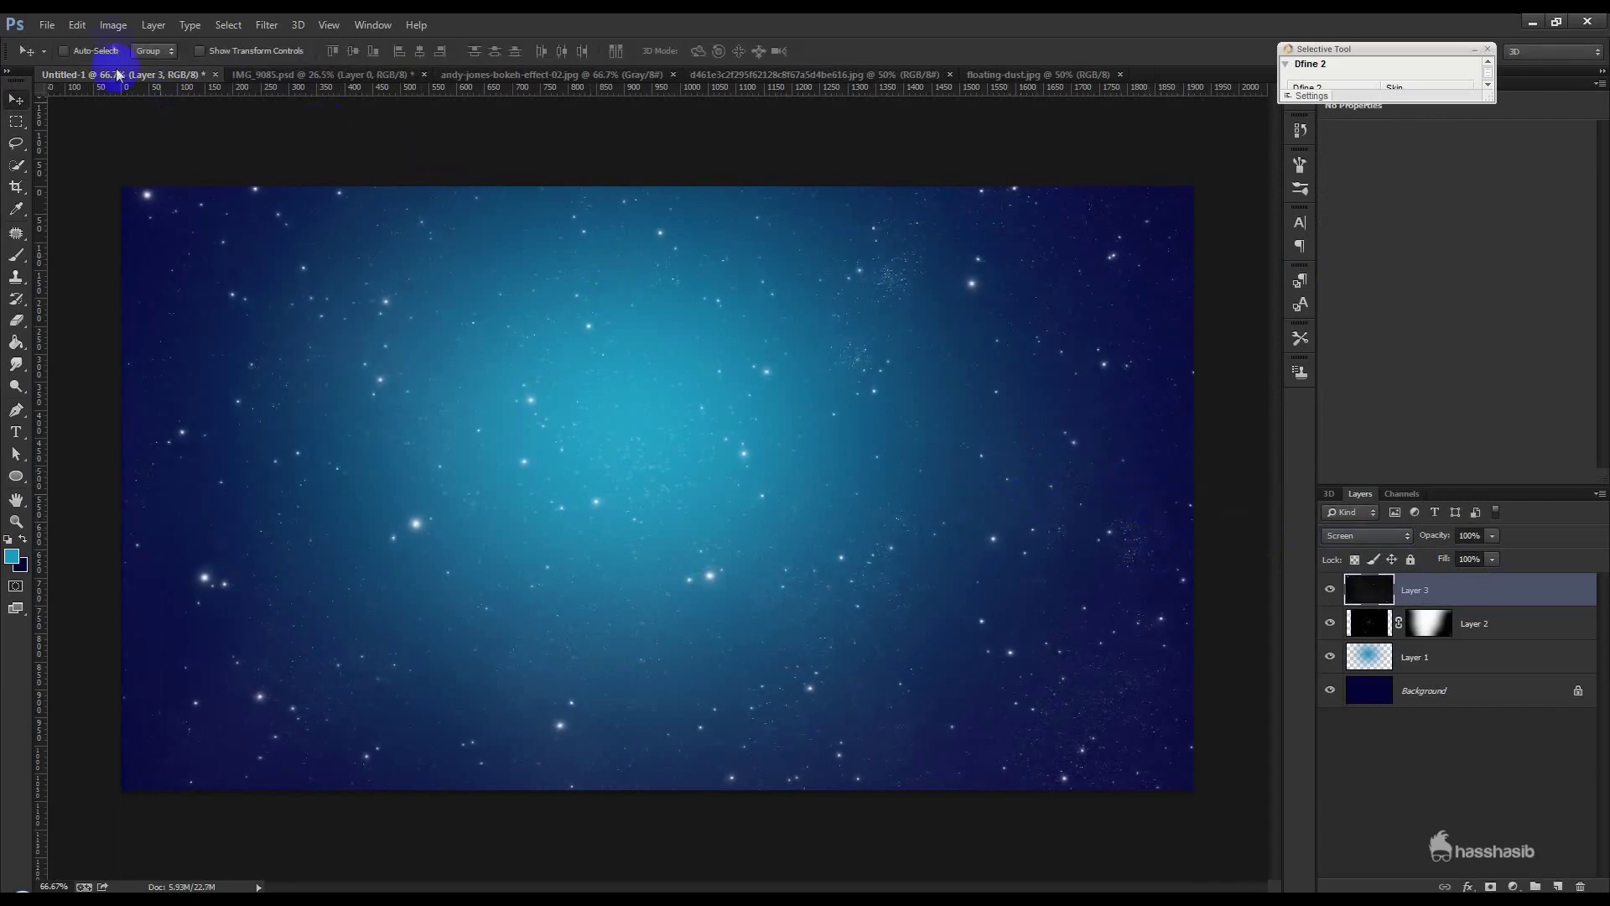
Step: Apply Levels to the second star layer with black input 24 and white about 249
left_click(113, 25)
left_click(186, 52)
left_click(113, 24)
left_click(327, 76)
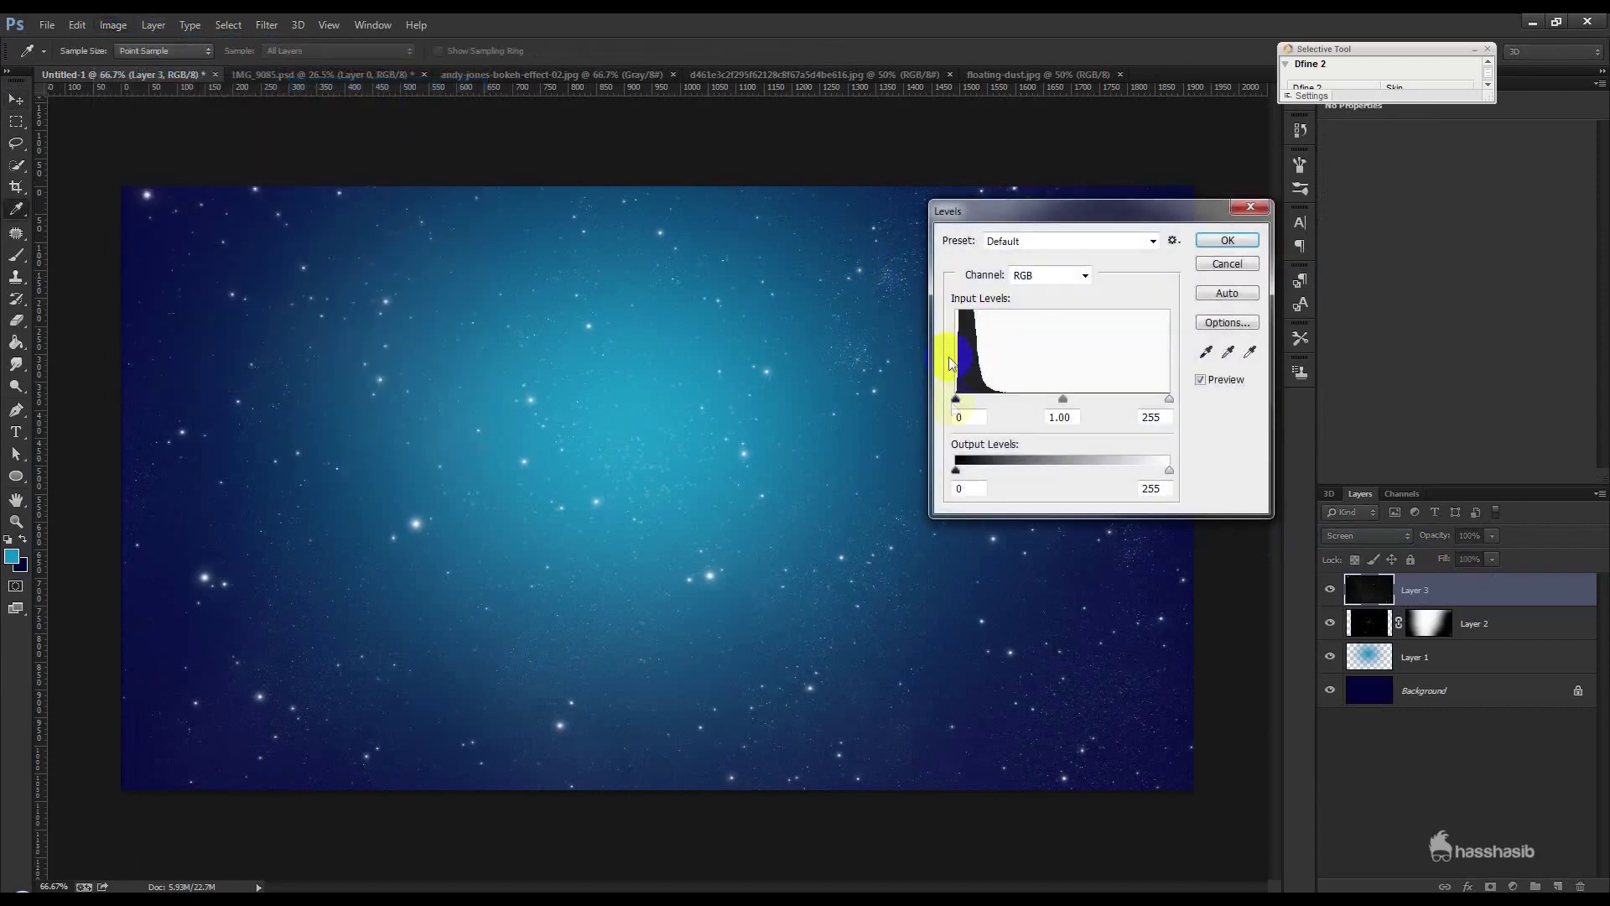
mouse_move(956, 399)
left_mouse_down()
mouse_move(990, 400)
mouse_move(976, 401)
left_mouse_up()
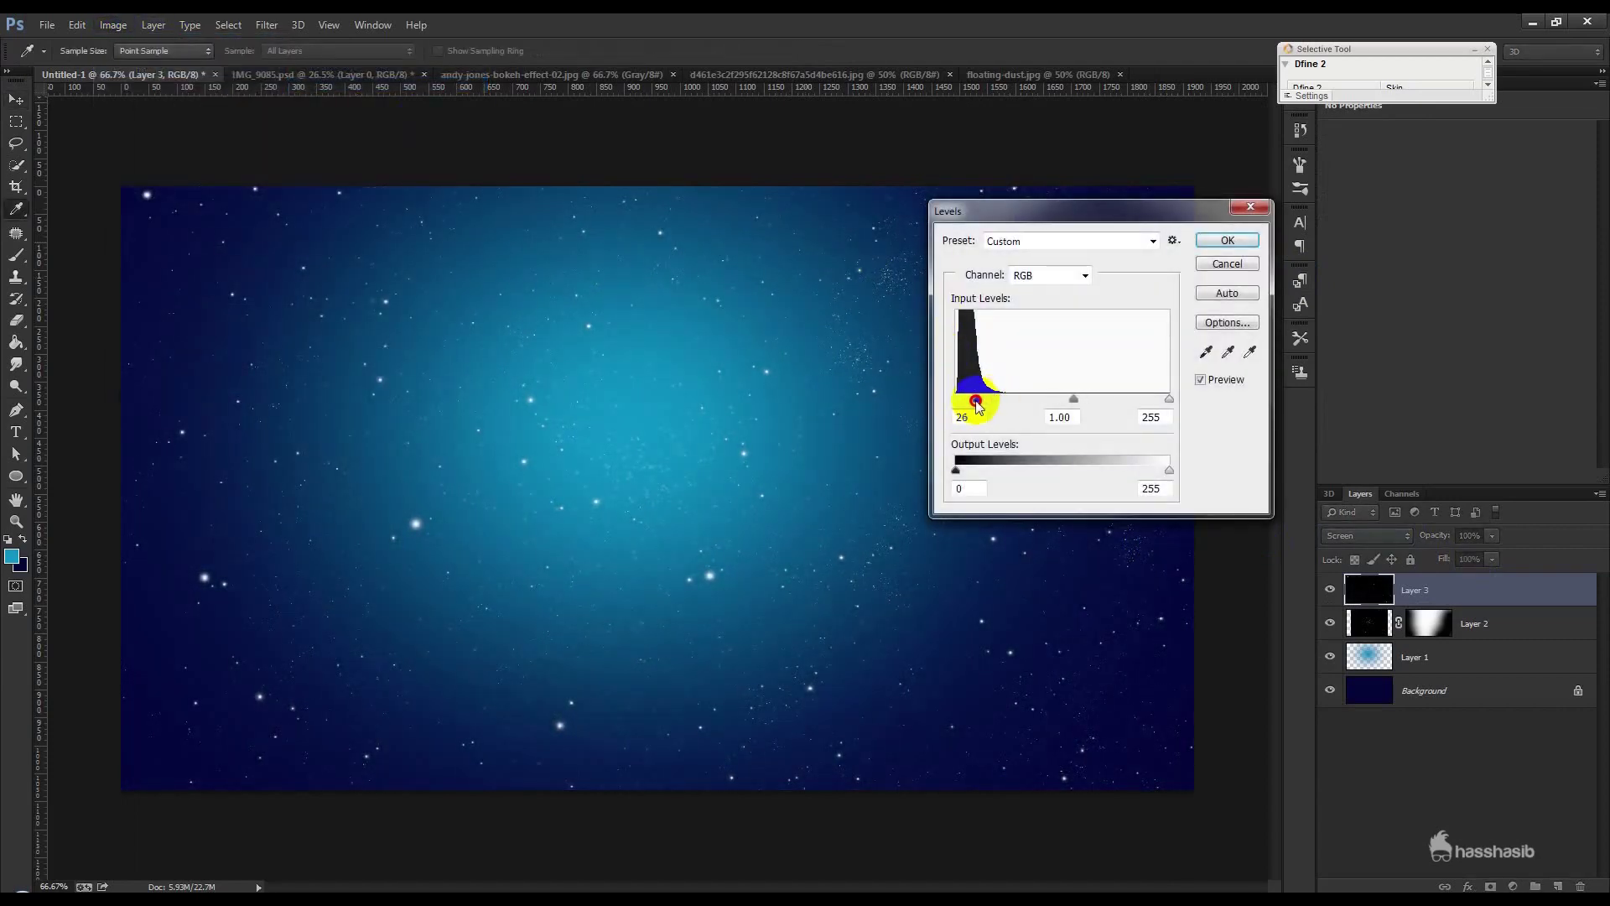
left_click_drag(1168, 399, 1160, 403)
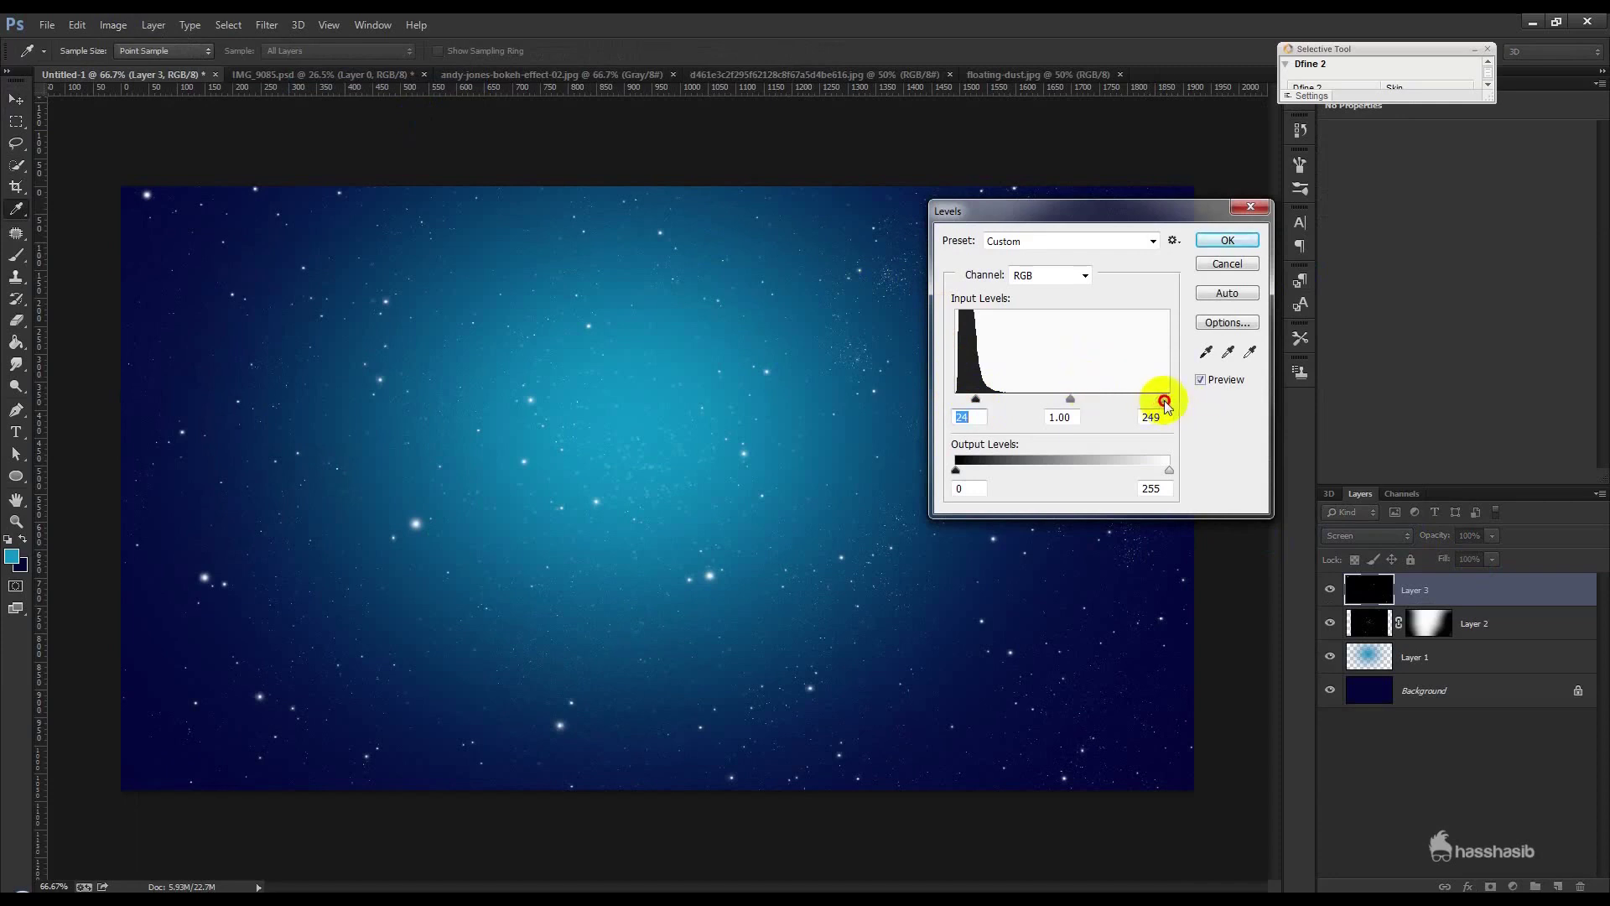
left_click(1226, 241)
key("v")
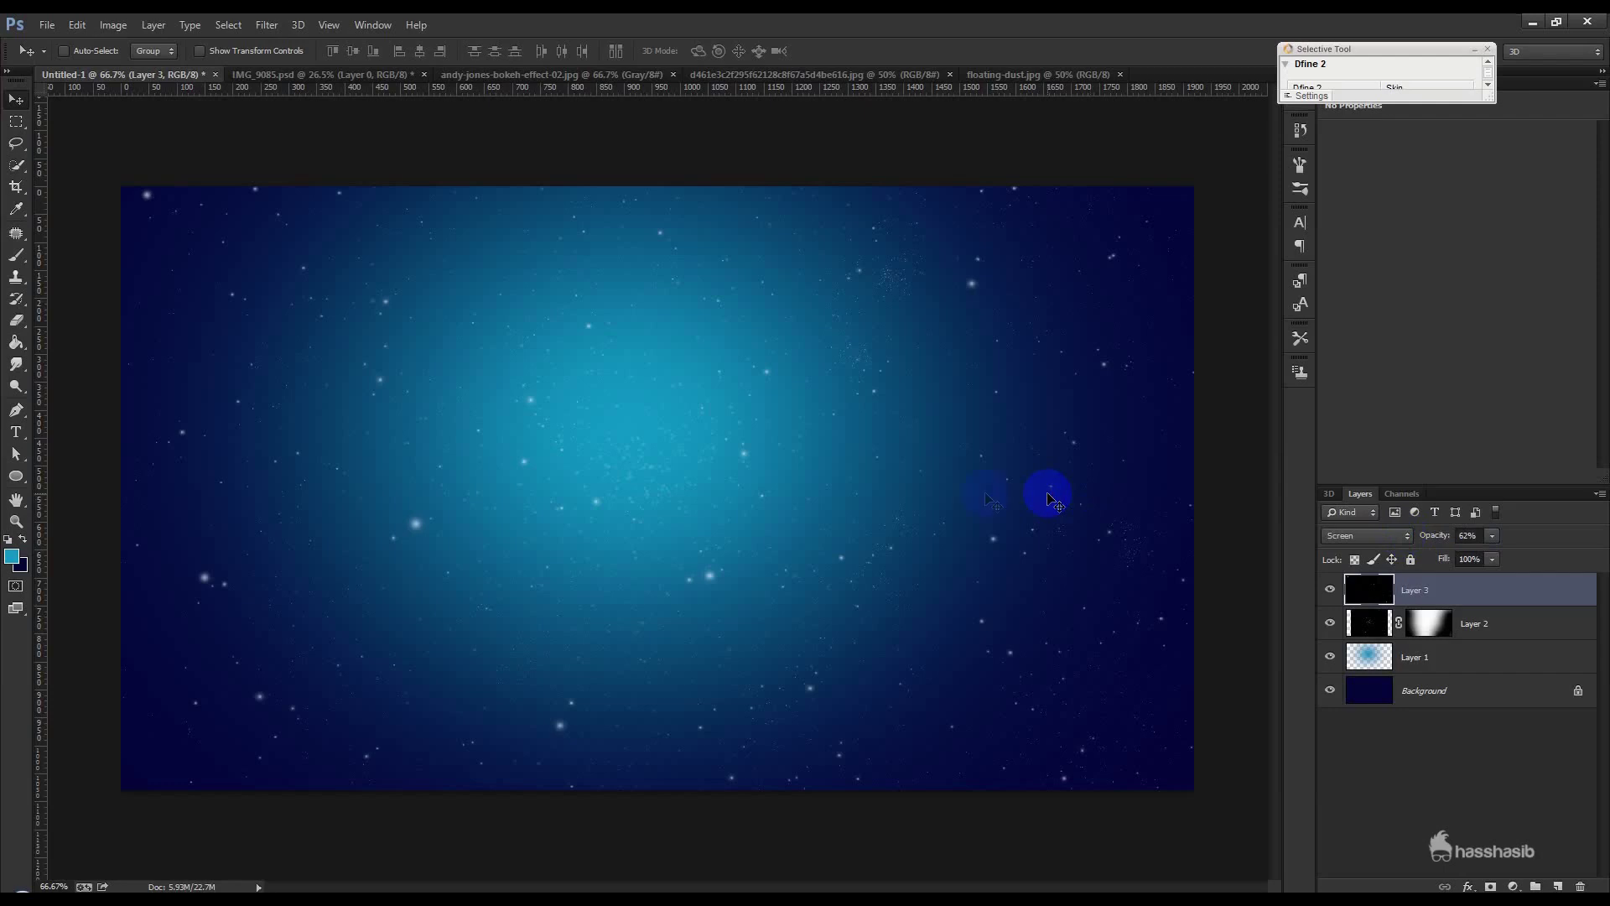
Step: Shrink the second star layer to about two-thirds, then widen it on both sides
key("ctrl+t")
mouse_move(1193, 138)
left_mouse_down()
mouse_move(890, 263)
mouse_move(886, 243)
left_mouse_up()
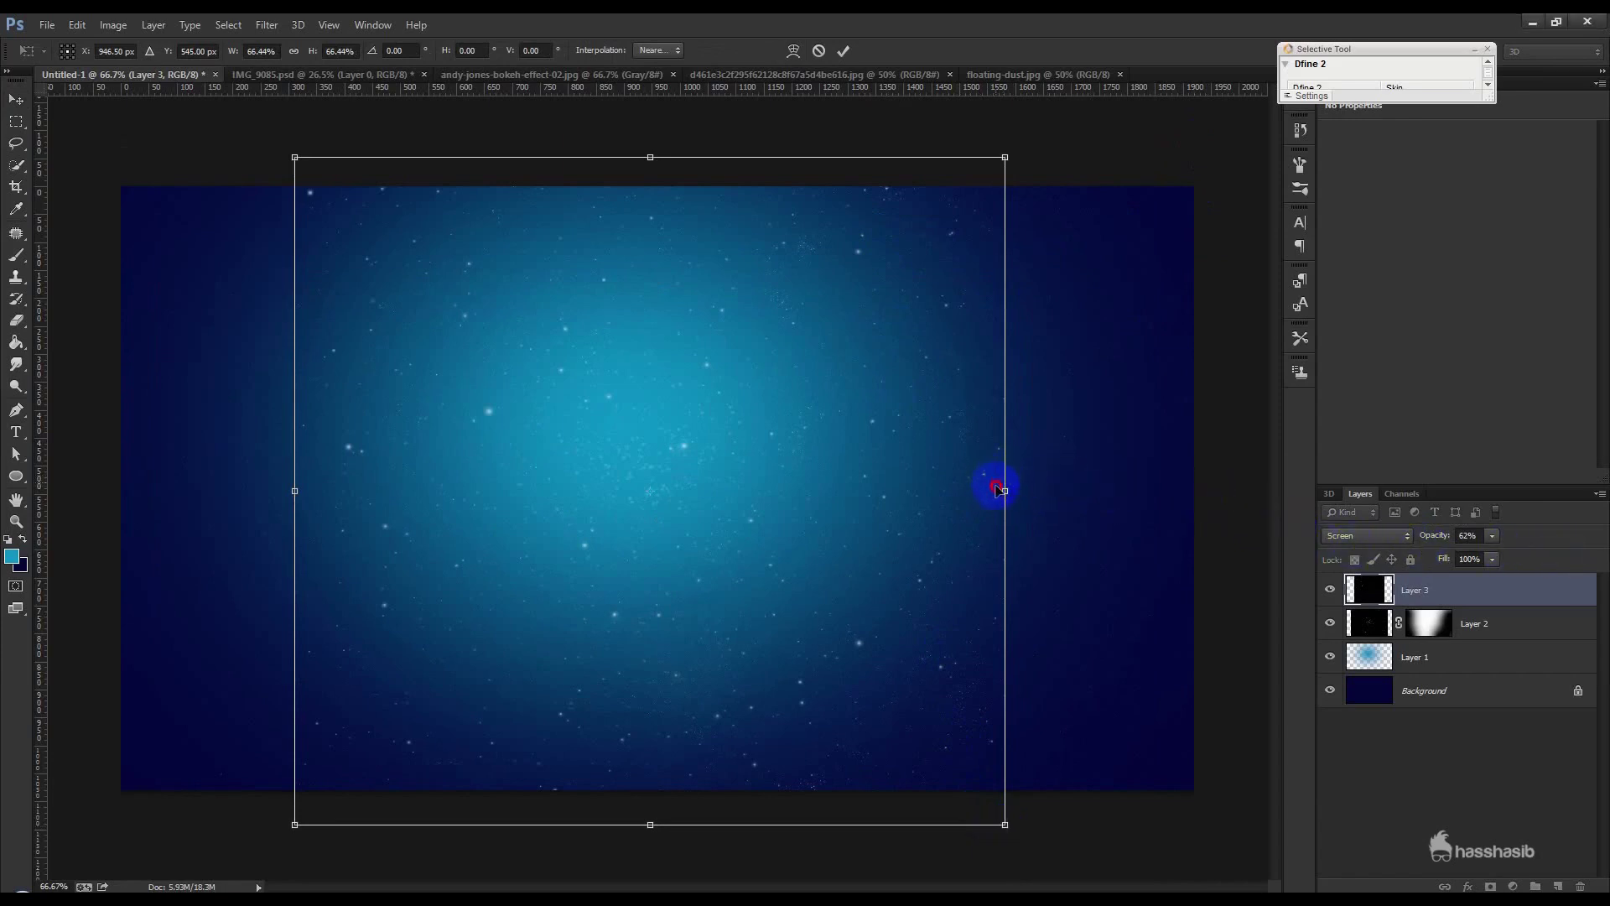
left_click_drag(1022, 499, 1028, 489)
key("Return")
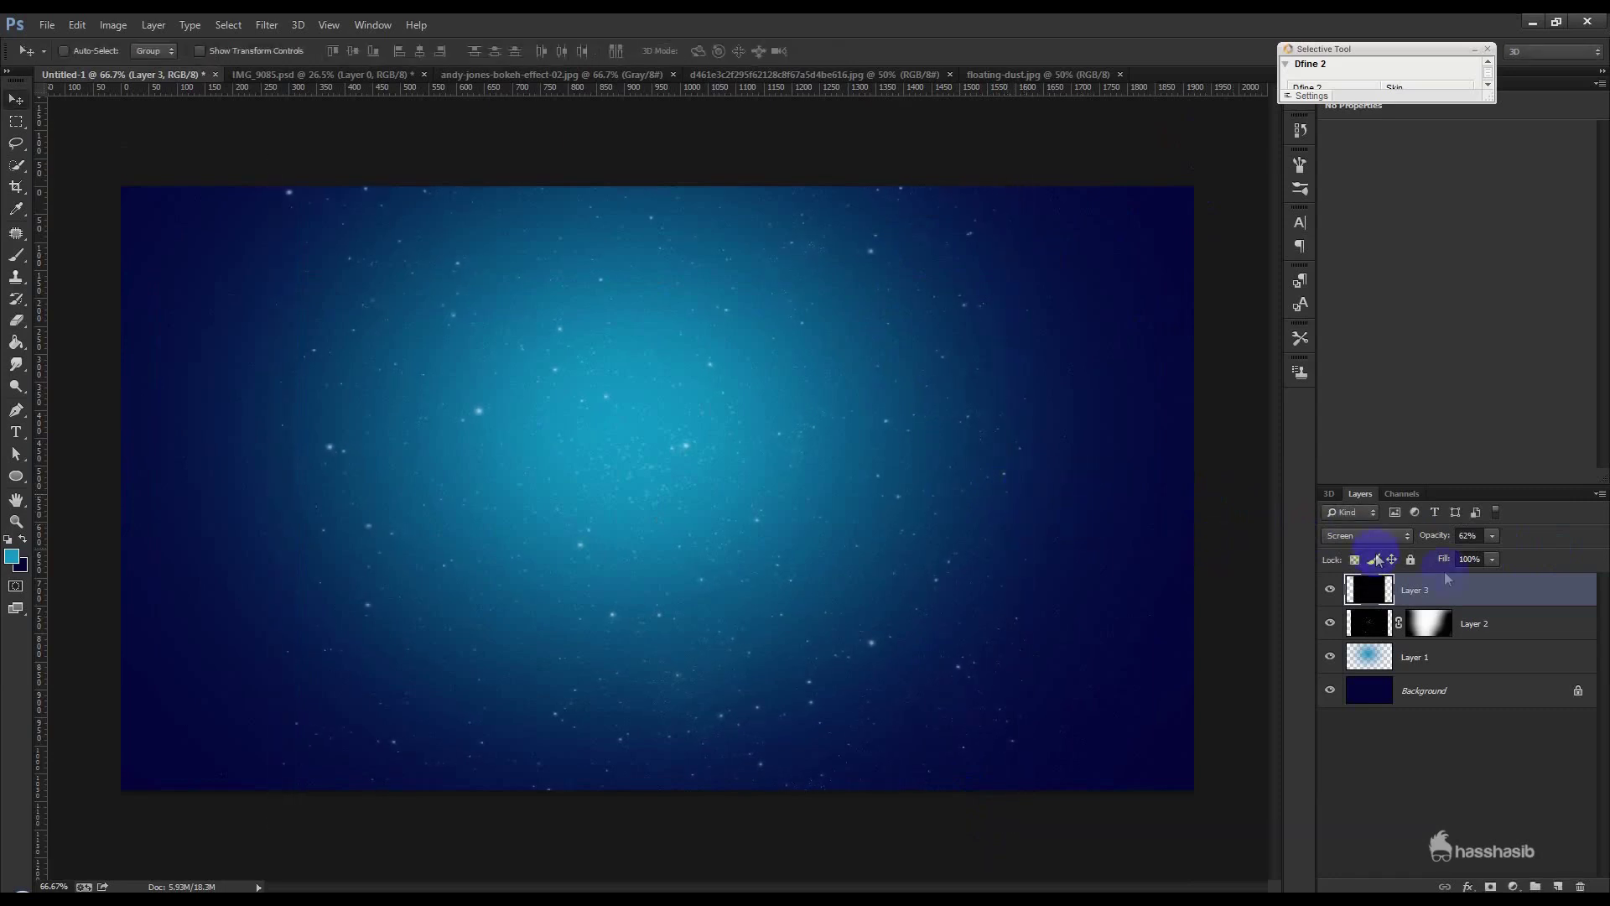
Step: Add a layer mask and paint black down the left to hide those stars
left_click(27, 309)
left_click(17, 254)
left_click(1490, 886)
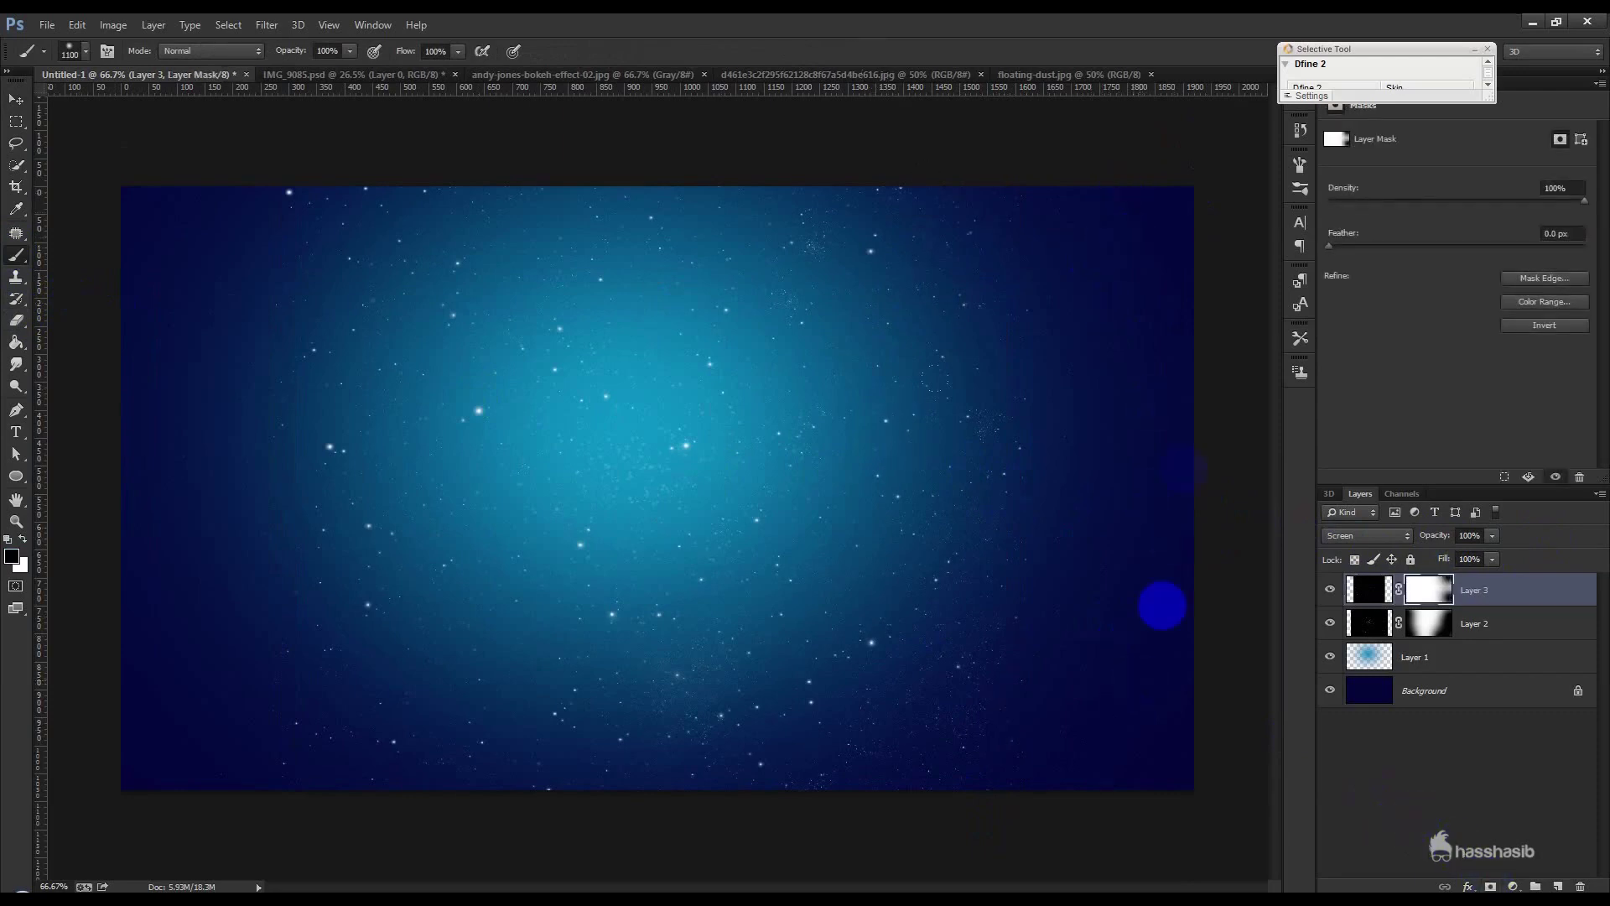
left_click_drag(130, 171, 184, 740)
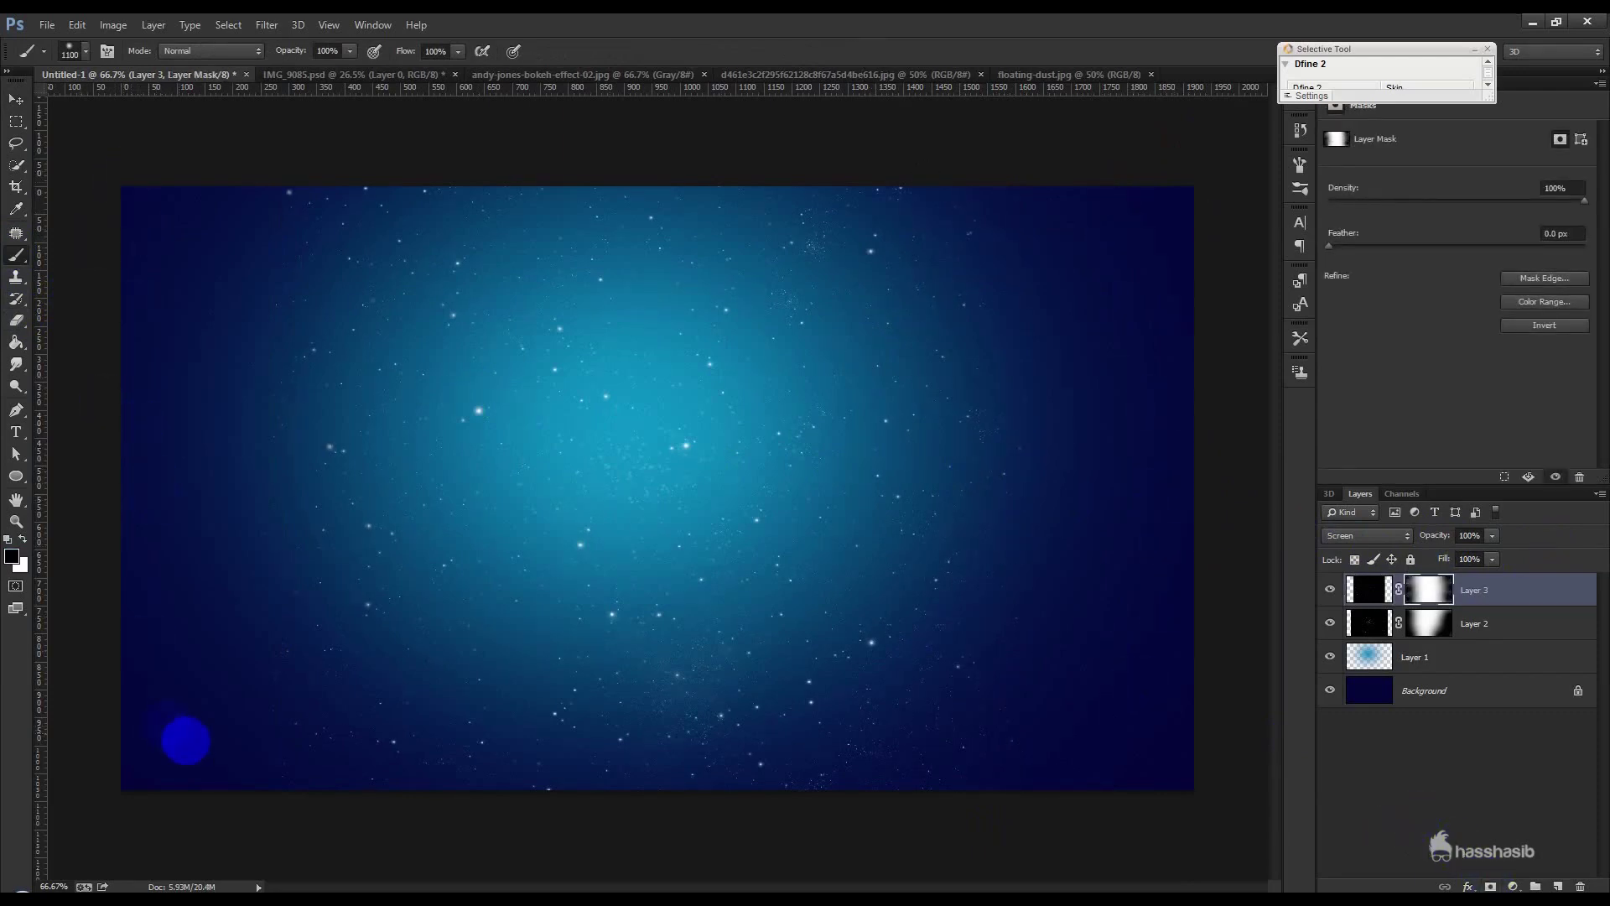
left_click(16, 97)
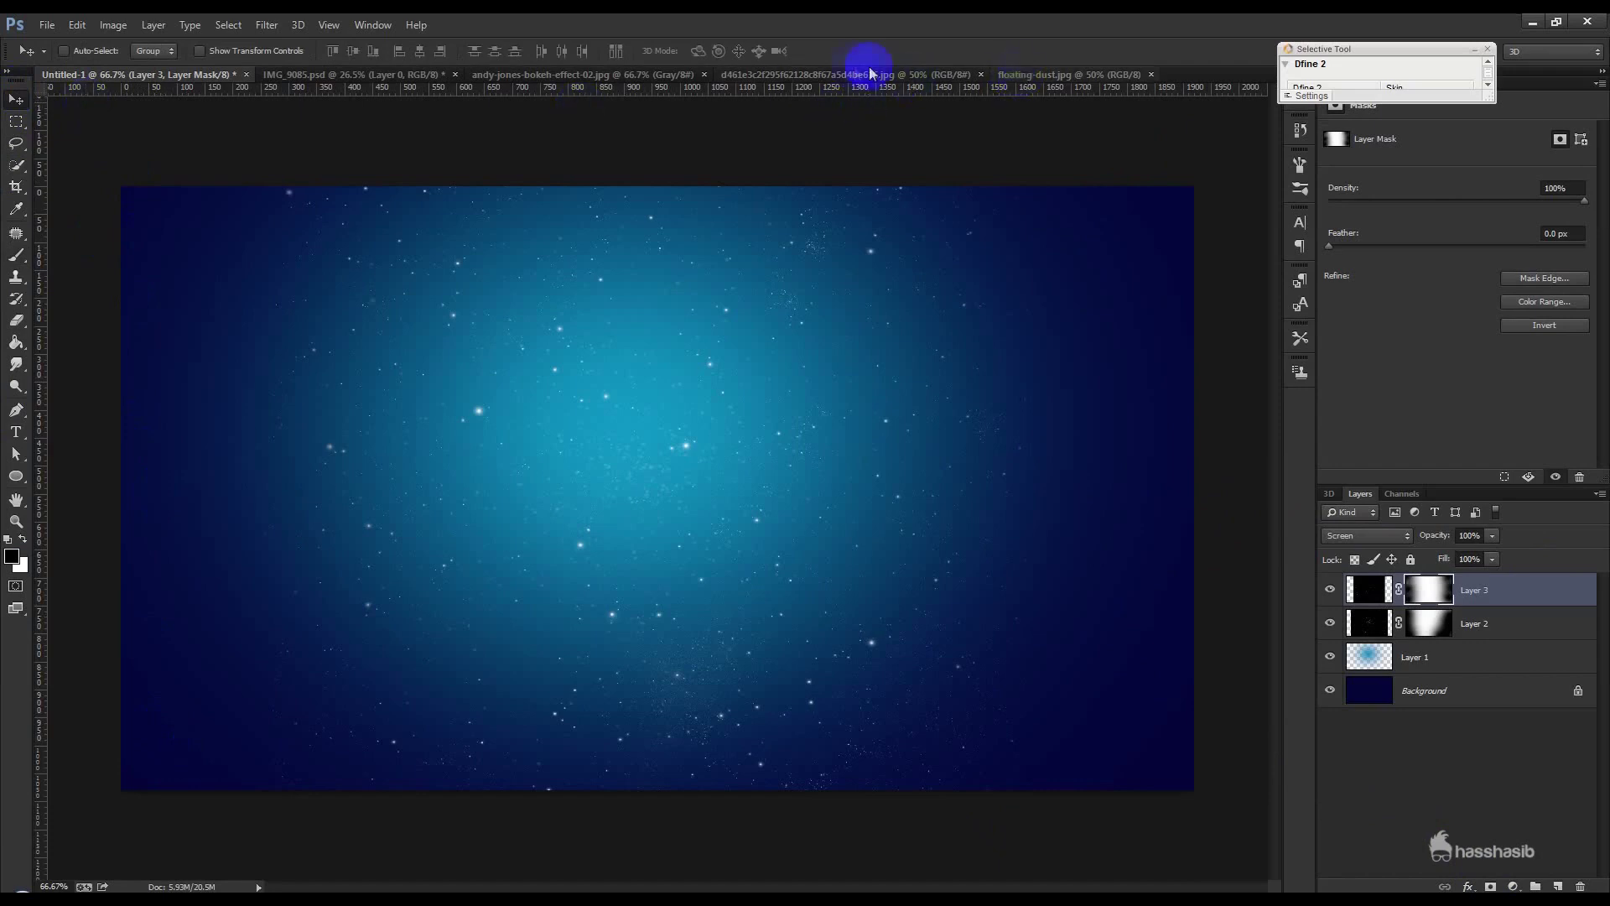
Step: Close the unused star photo and bokeh image tabs
left_click(1040, 75)
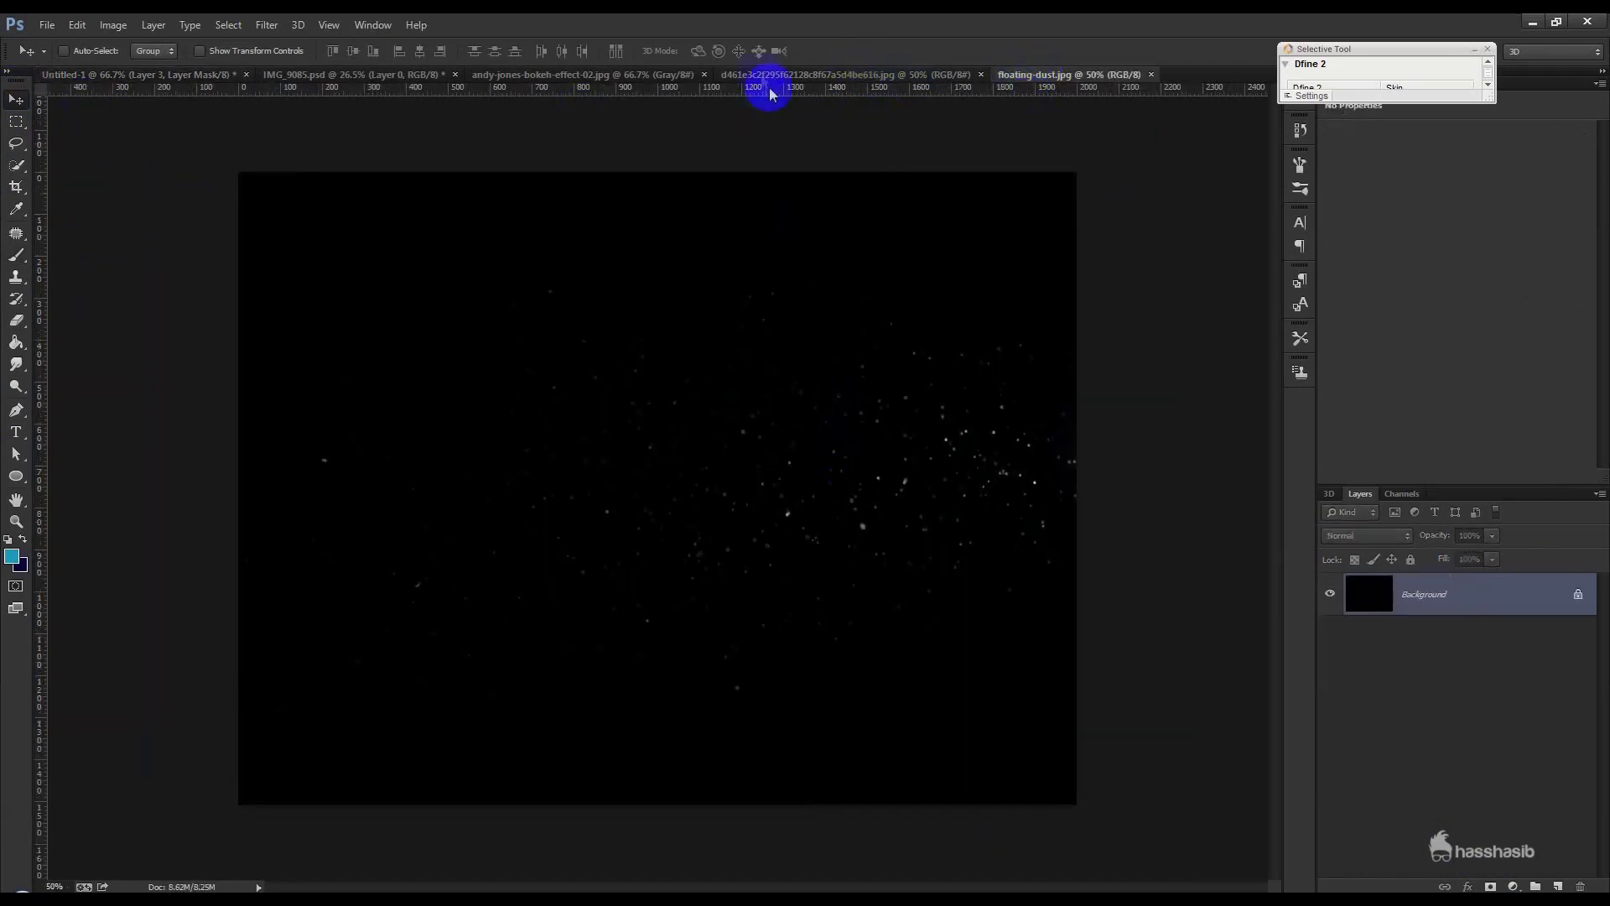
left_click(762, 76)
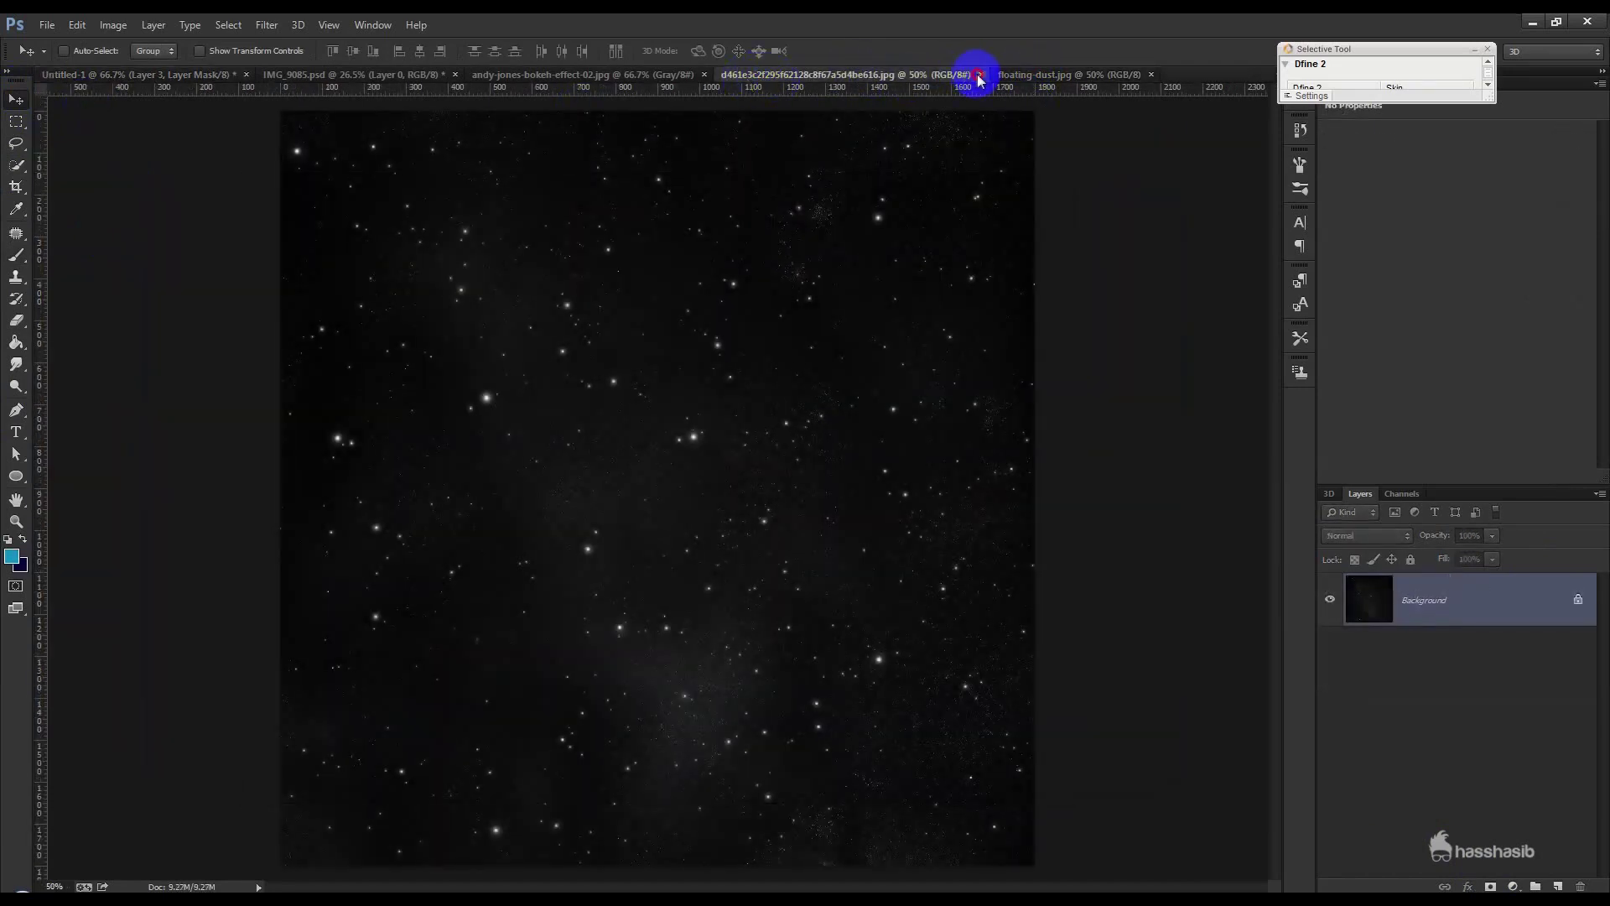
left_click(979, 74)
left_click(688, 75)
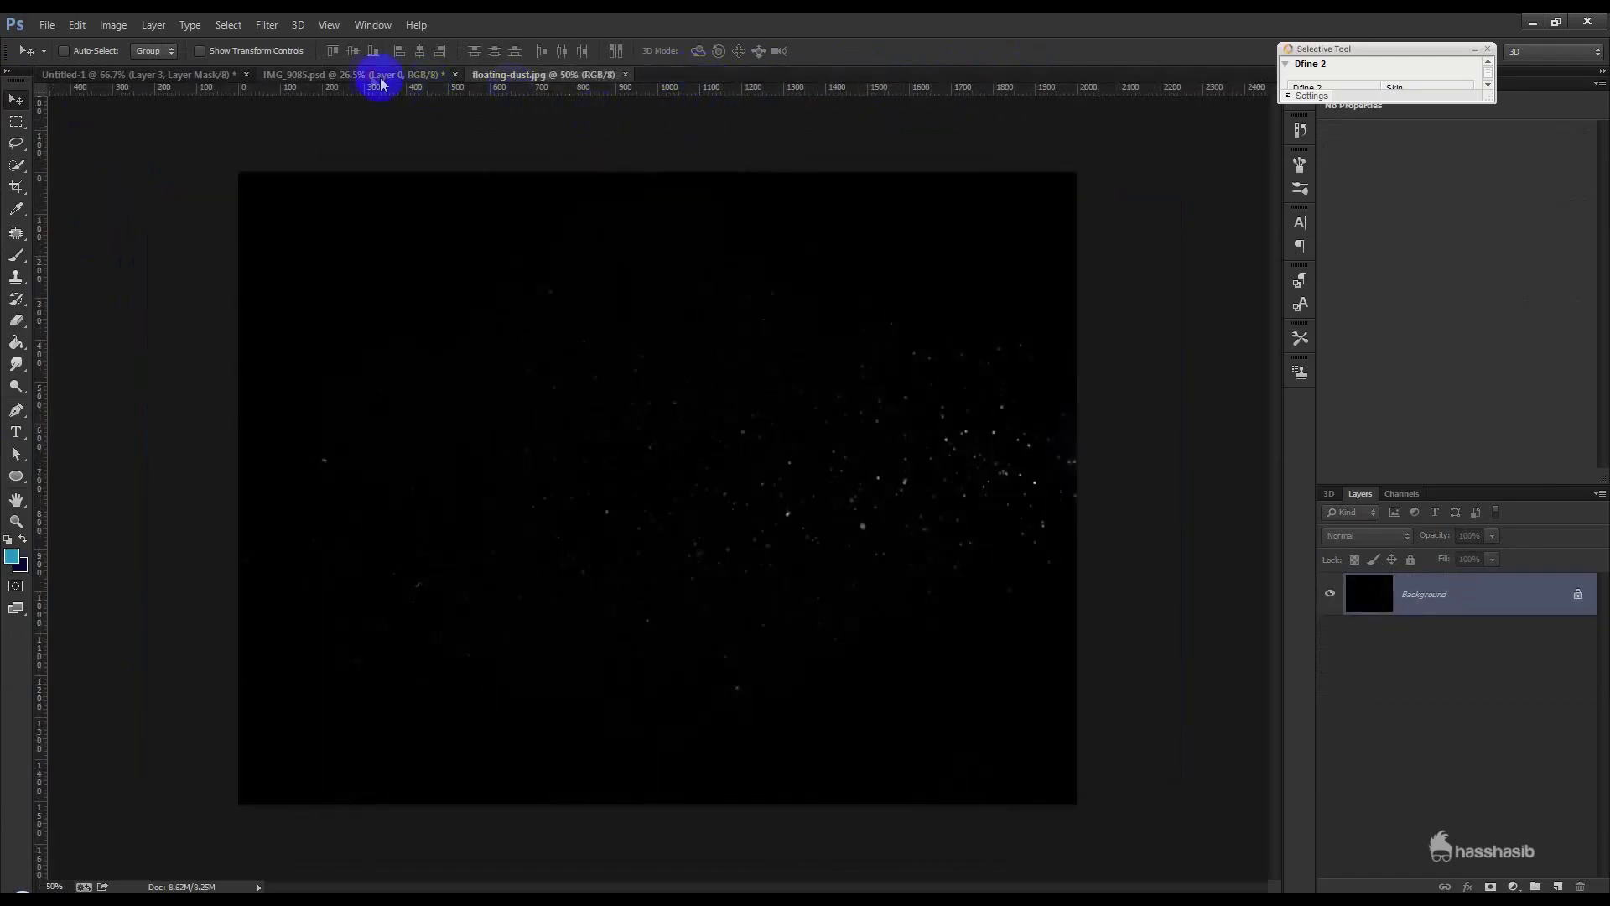
Step: Drag the man's layer from IMG_9085.psd into Untitled-1 and convert it to a Smart Object
left_click(379, 77)
mouse_move(669, 449)
left_mouse_down()
mouse_move(191, 100)
mouse_move(664, 431)
left_mouse_up()
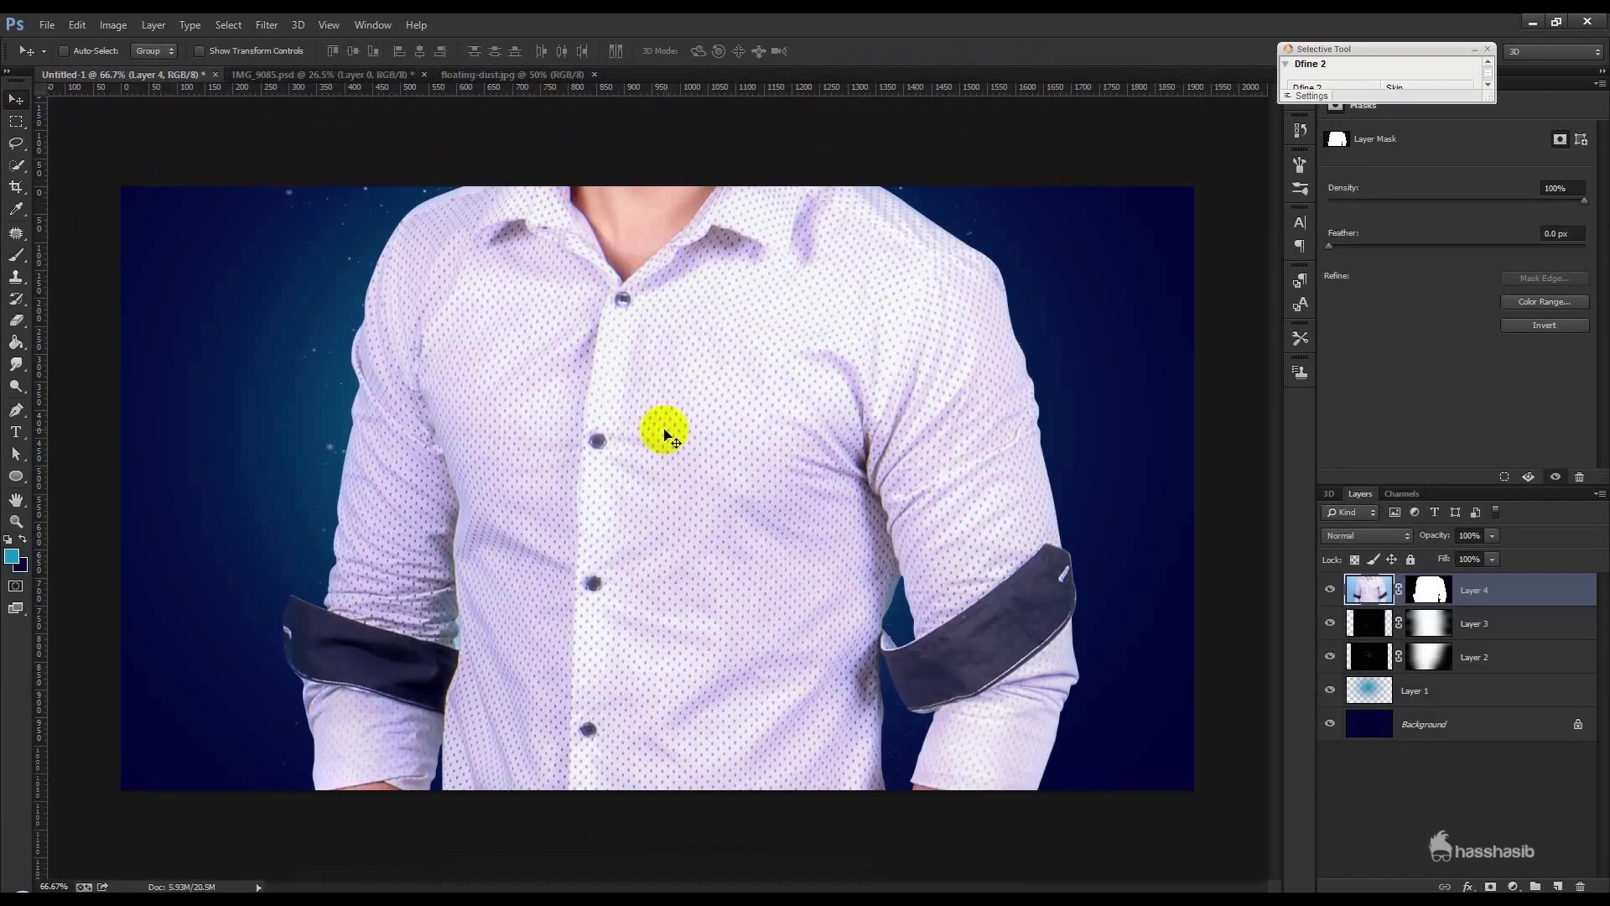
right_click(1475, 590)
left_click(1428, 323)
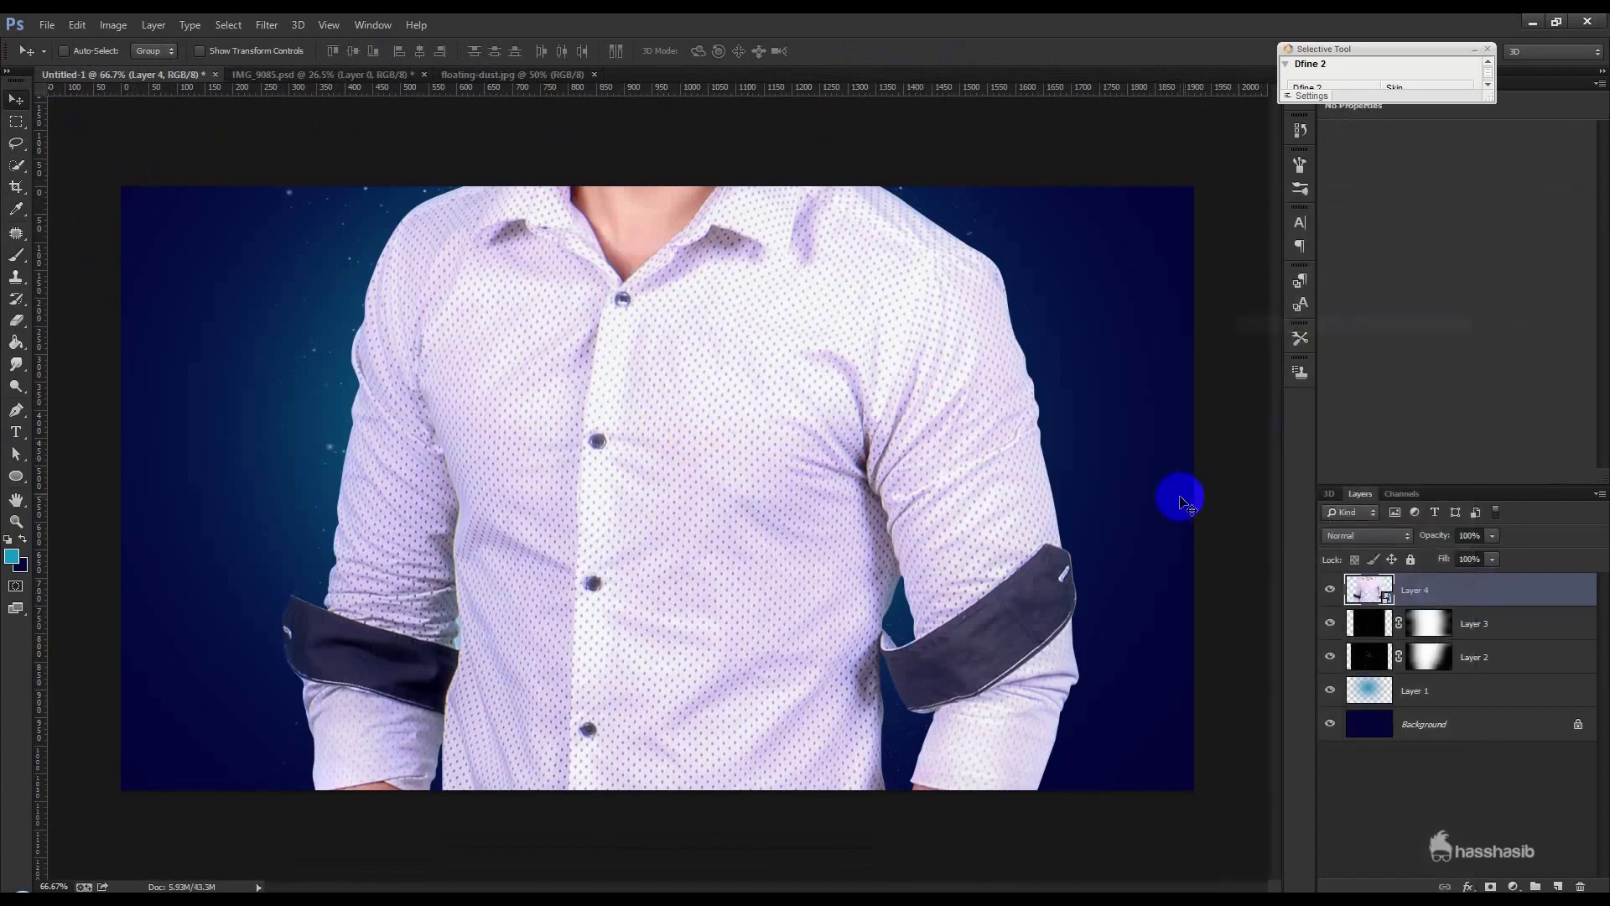
Step: Scale the man to about a third, tilt him slightly, and position him centred low
key("ctrl+t")
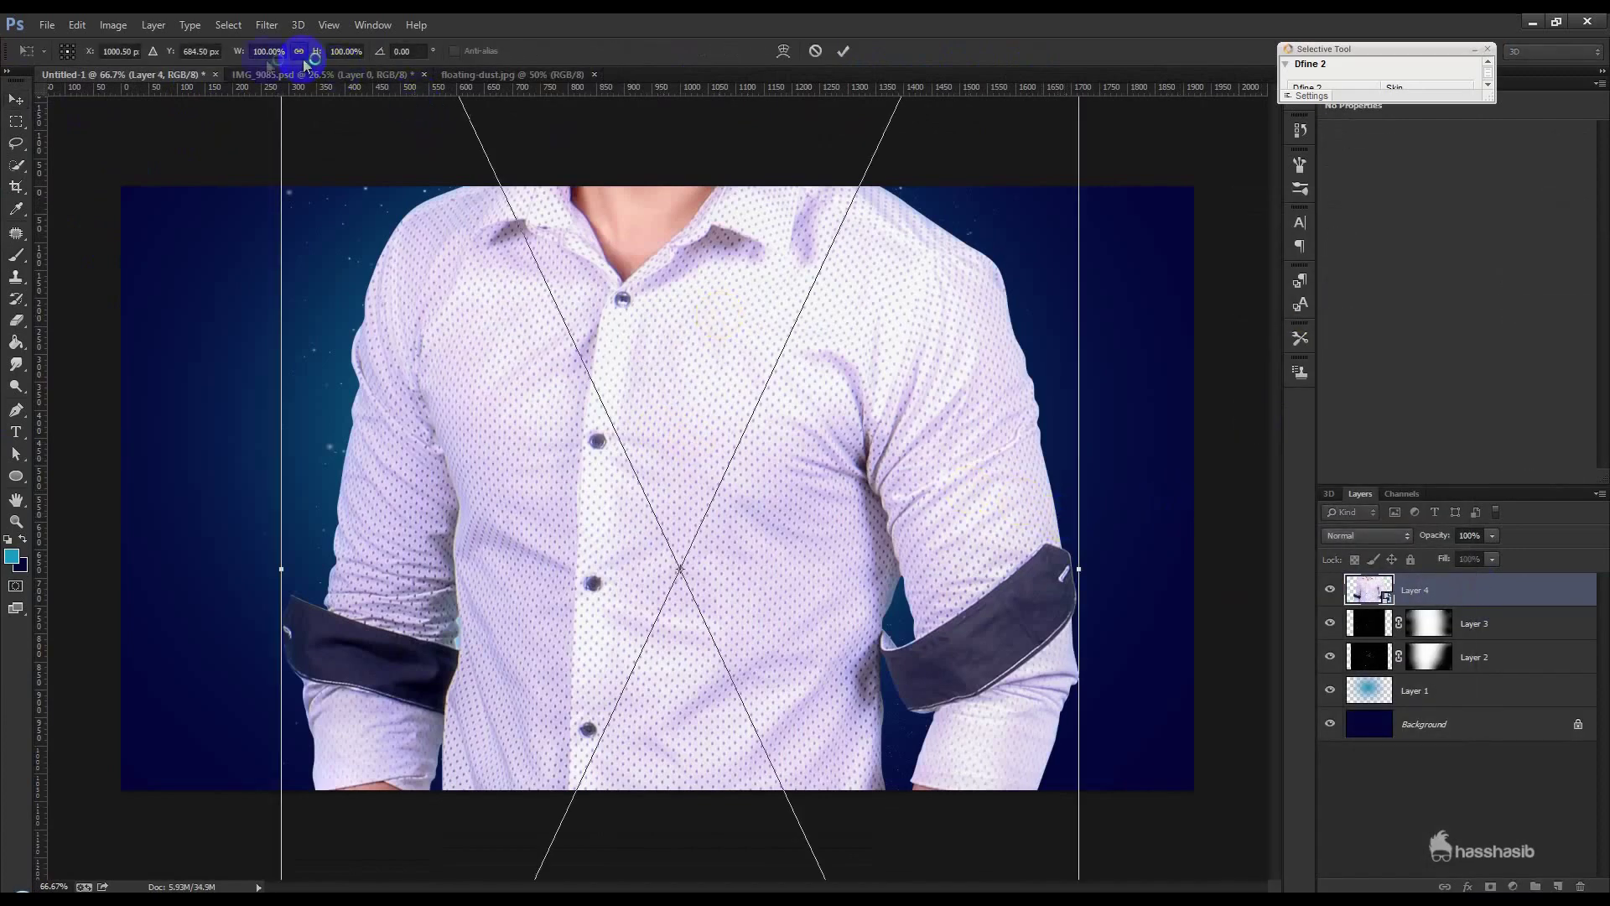
left_click_drag(232, 58, 179, 98)
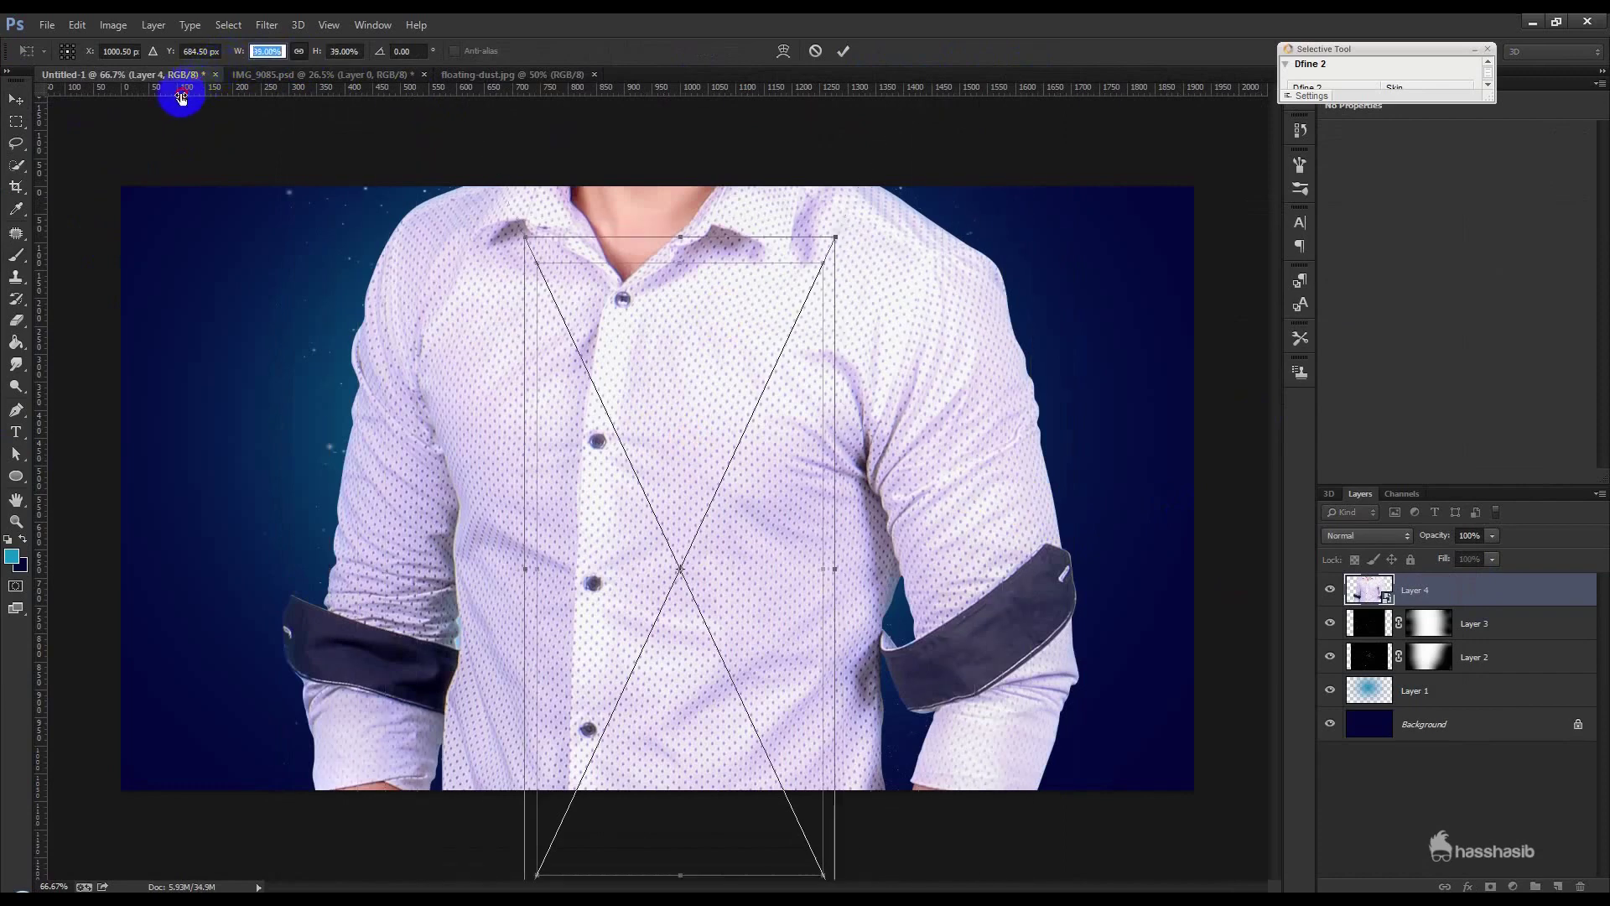
left_click_drag(763, 540, 735, 515)
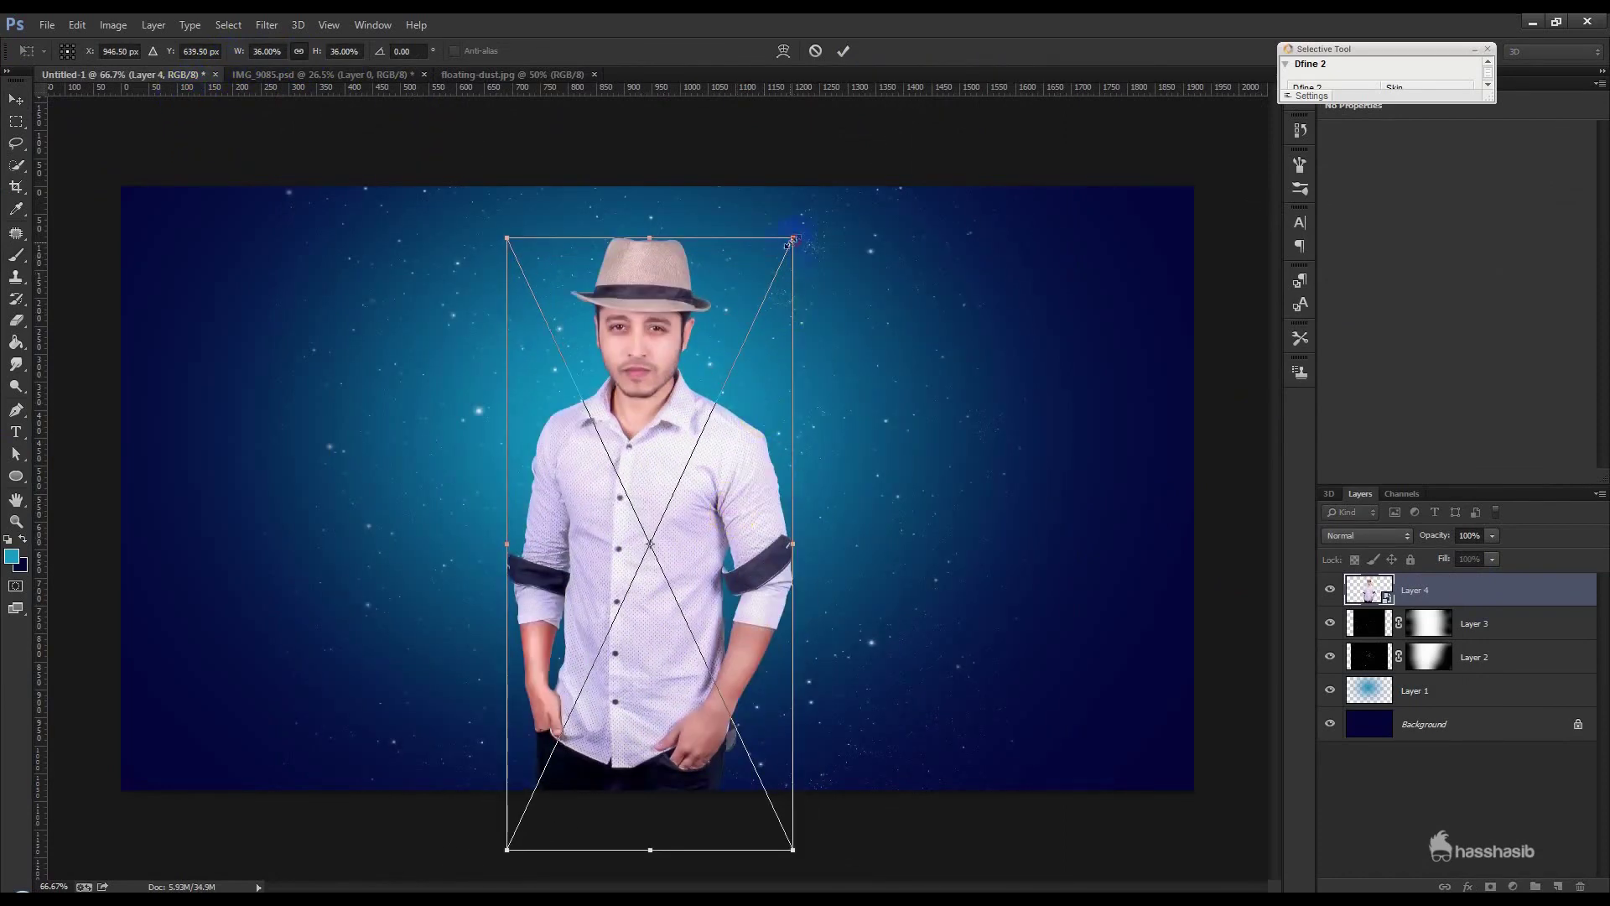
left_click_drag(792, 241, 808, 216)
left_click_drag(881, 316, 887, 270)
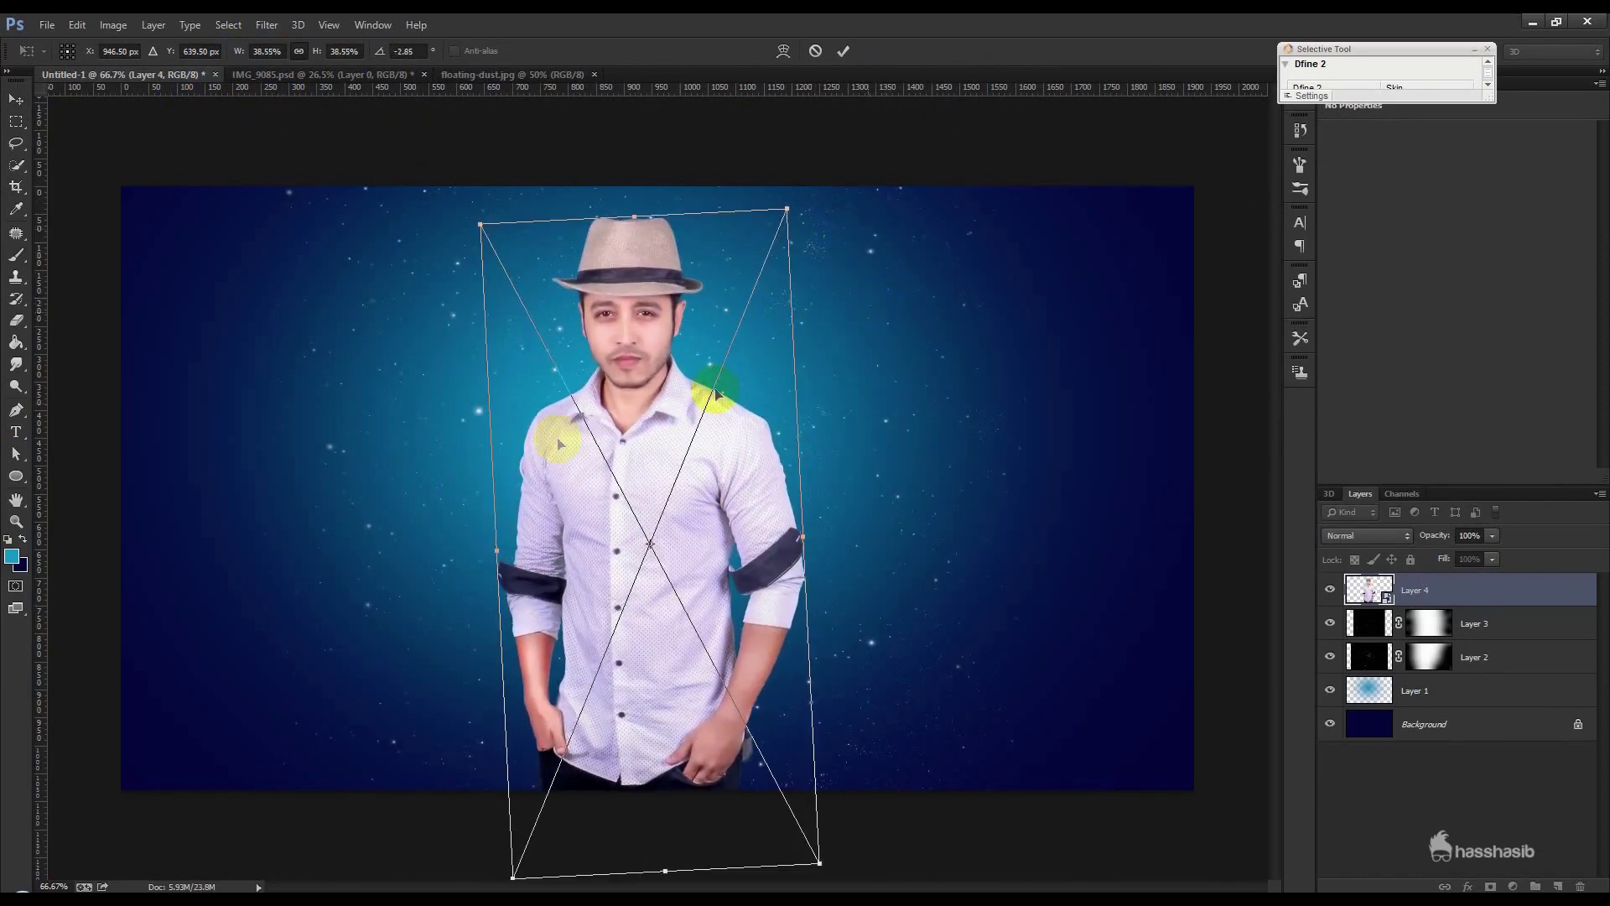
left_click_drag(610, 461, 643, 437)
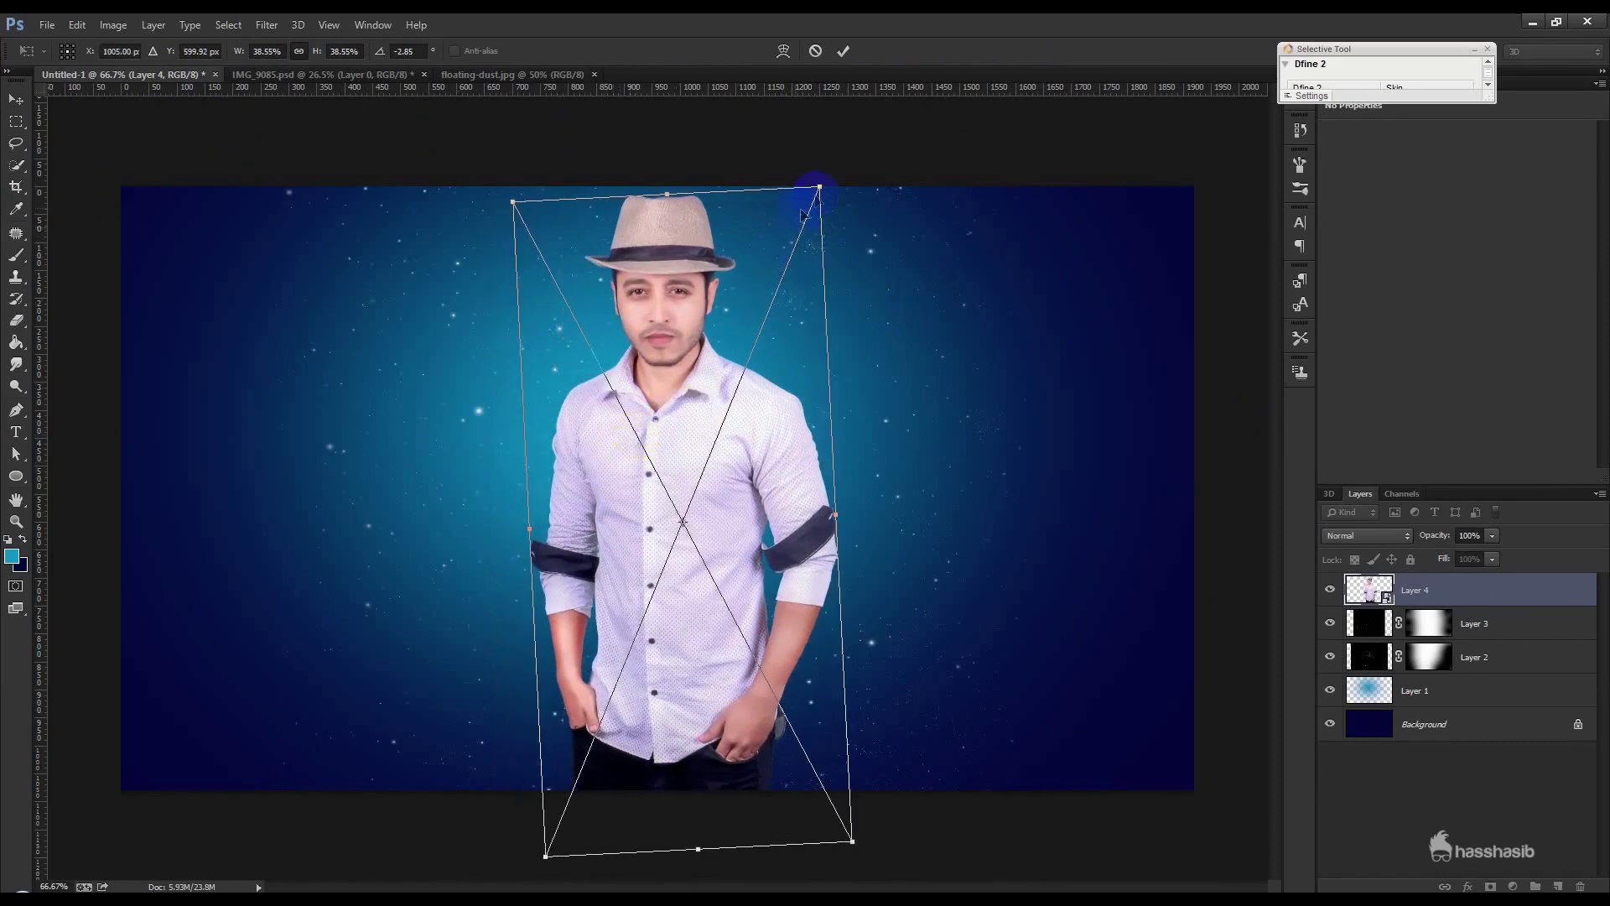
left_click_drag(809, 198, 715, 302)
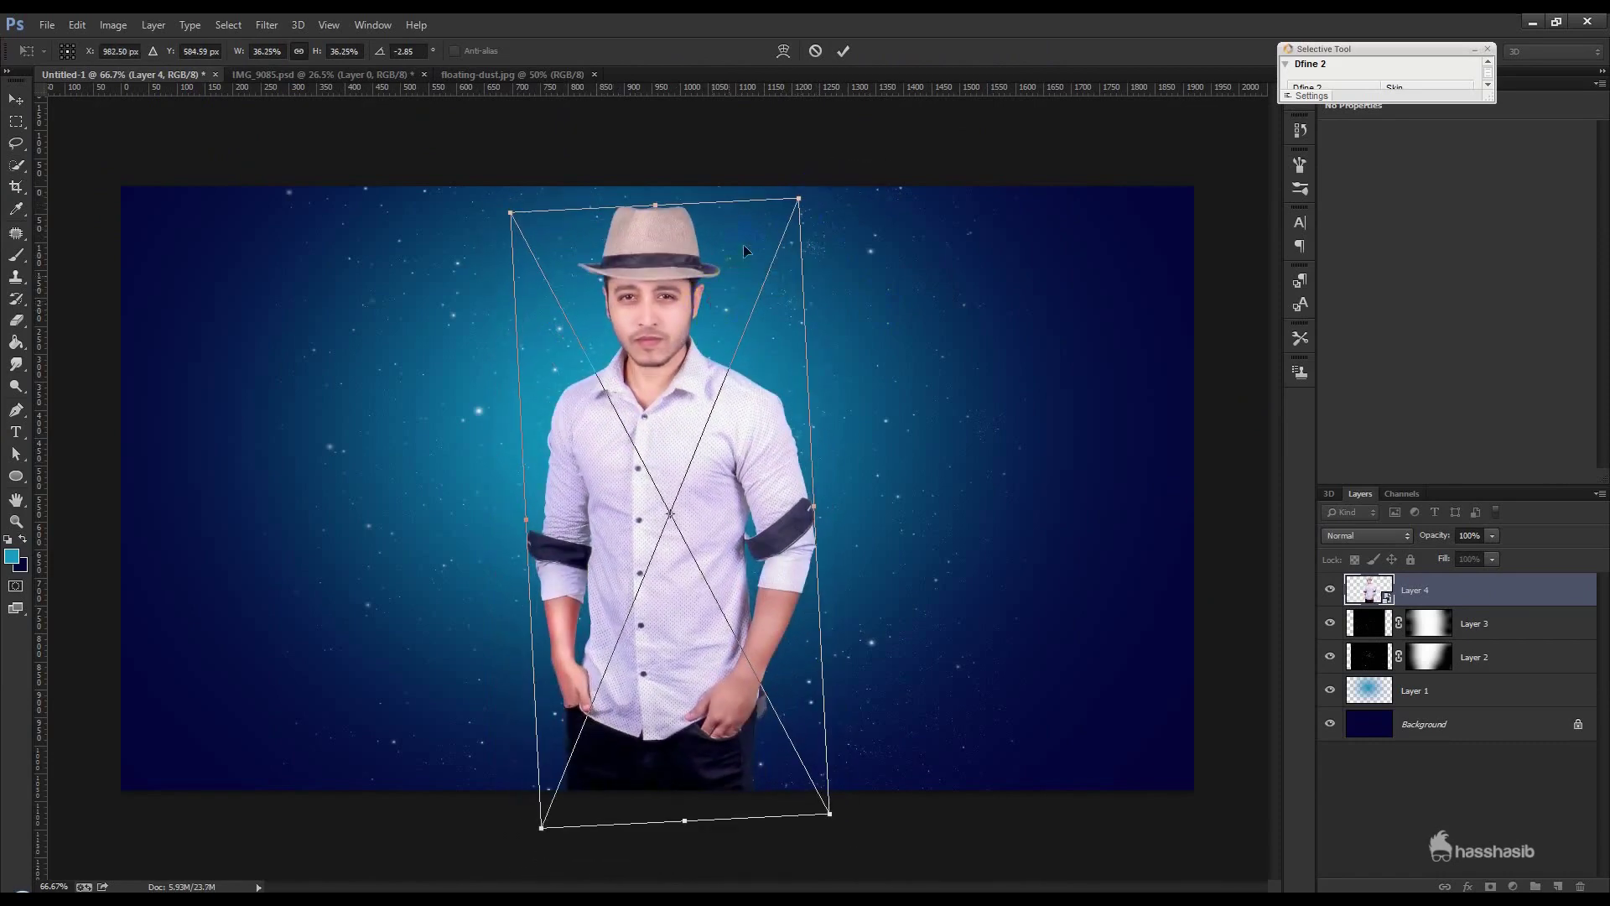
left_click_drag(797, 200, 723, 306)
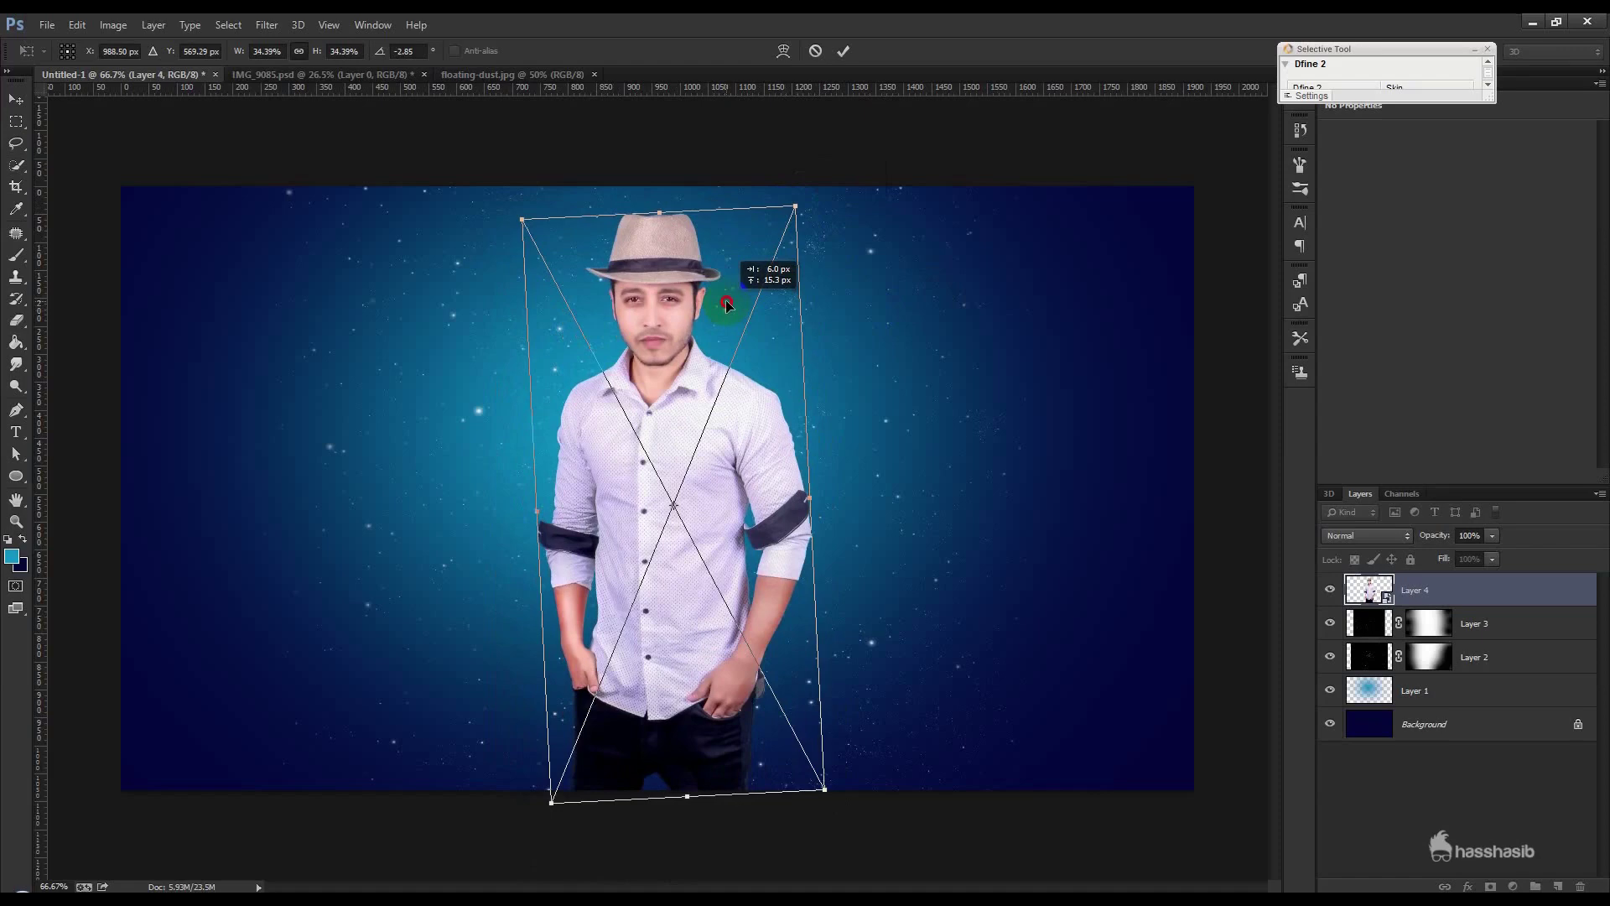
left_click_drag(759, 562, 769, 557)
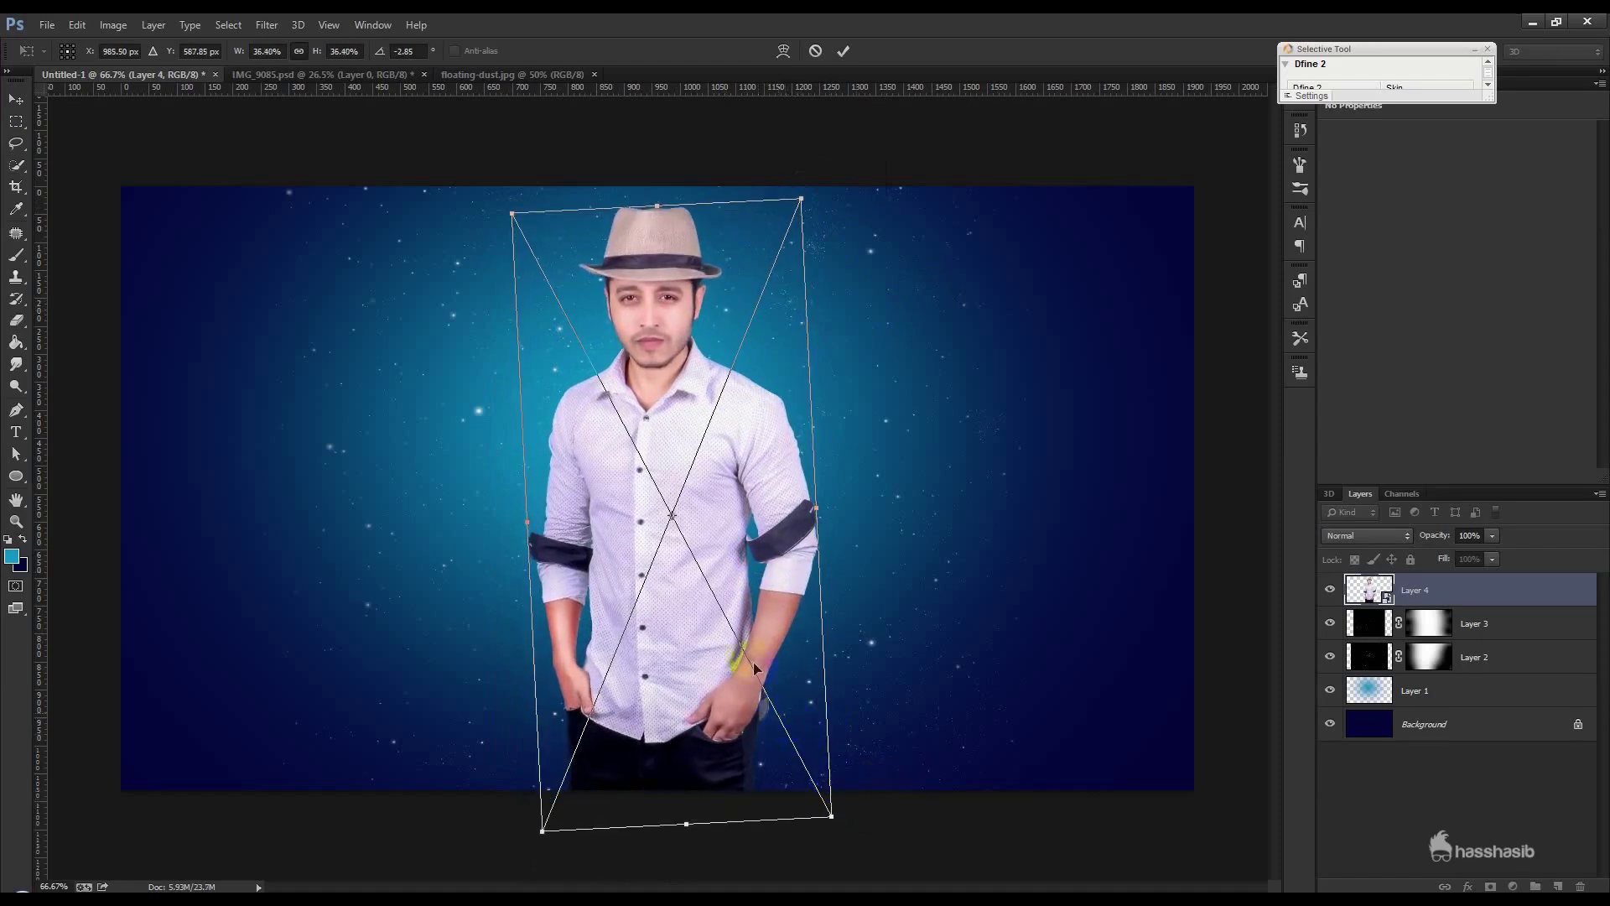
left_click_drag(755, 667, 738, 663)
key("Return")
left_click_drag(721, 553, 723, 573)
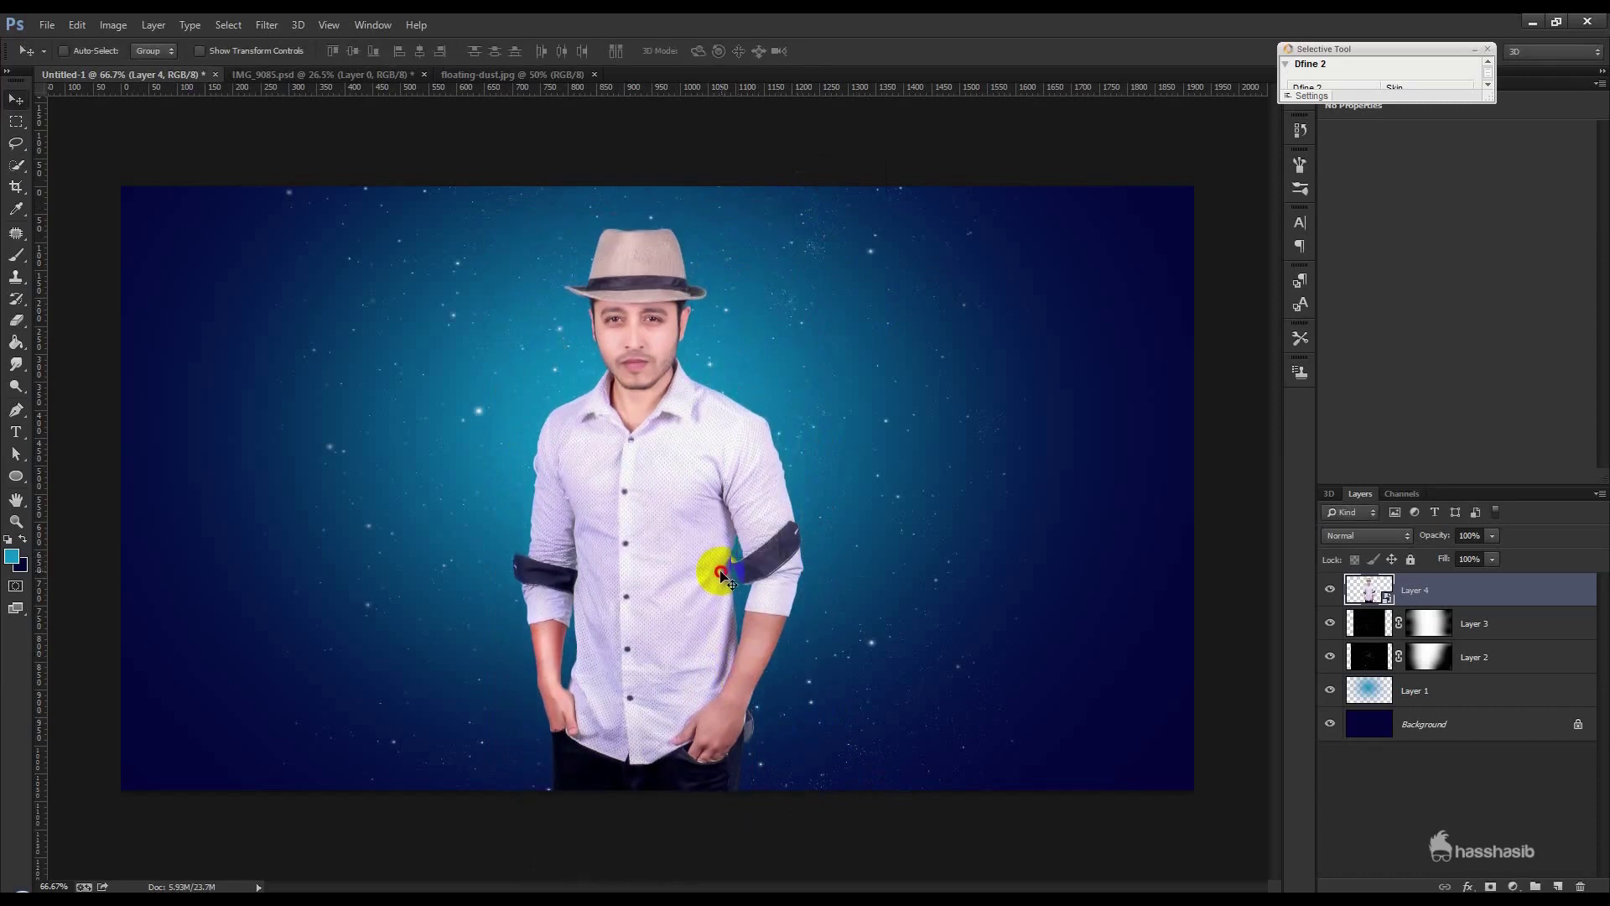
left_click_drag(719, 575, 723, 580)
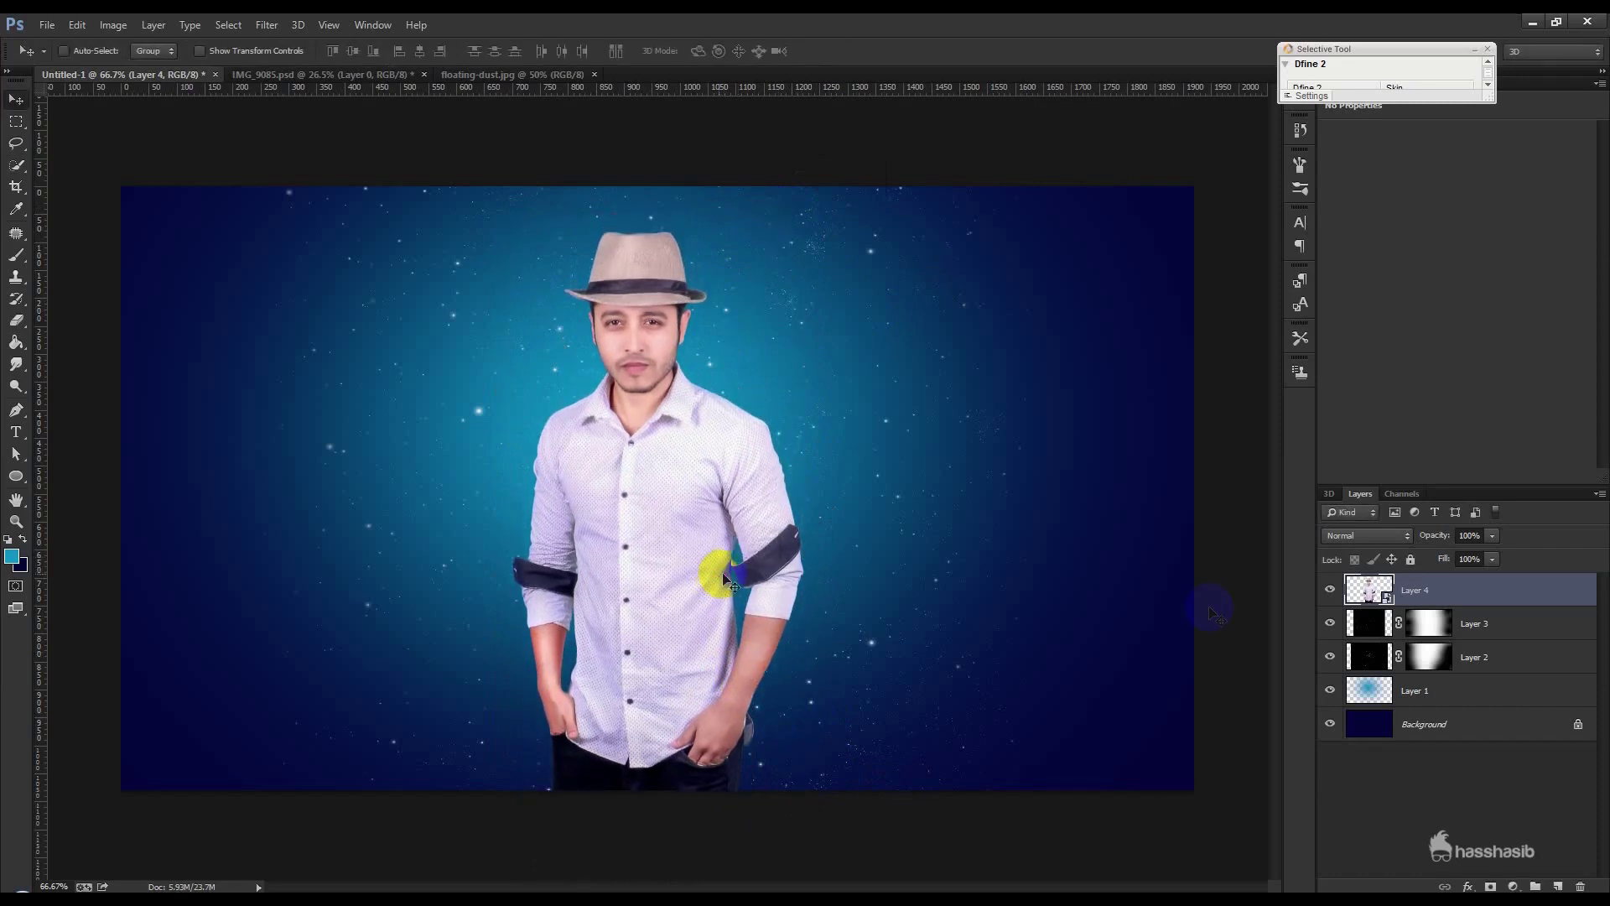
Step: Transform Layer 1's glow to about 71%, then narrow it and stretch it taller
left_click(1425, 690)
key("ctrl+t")
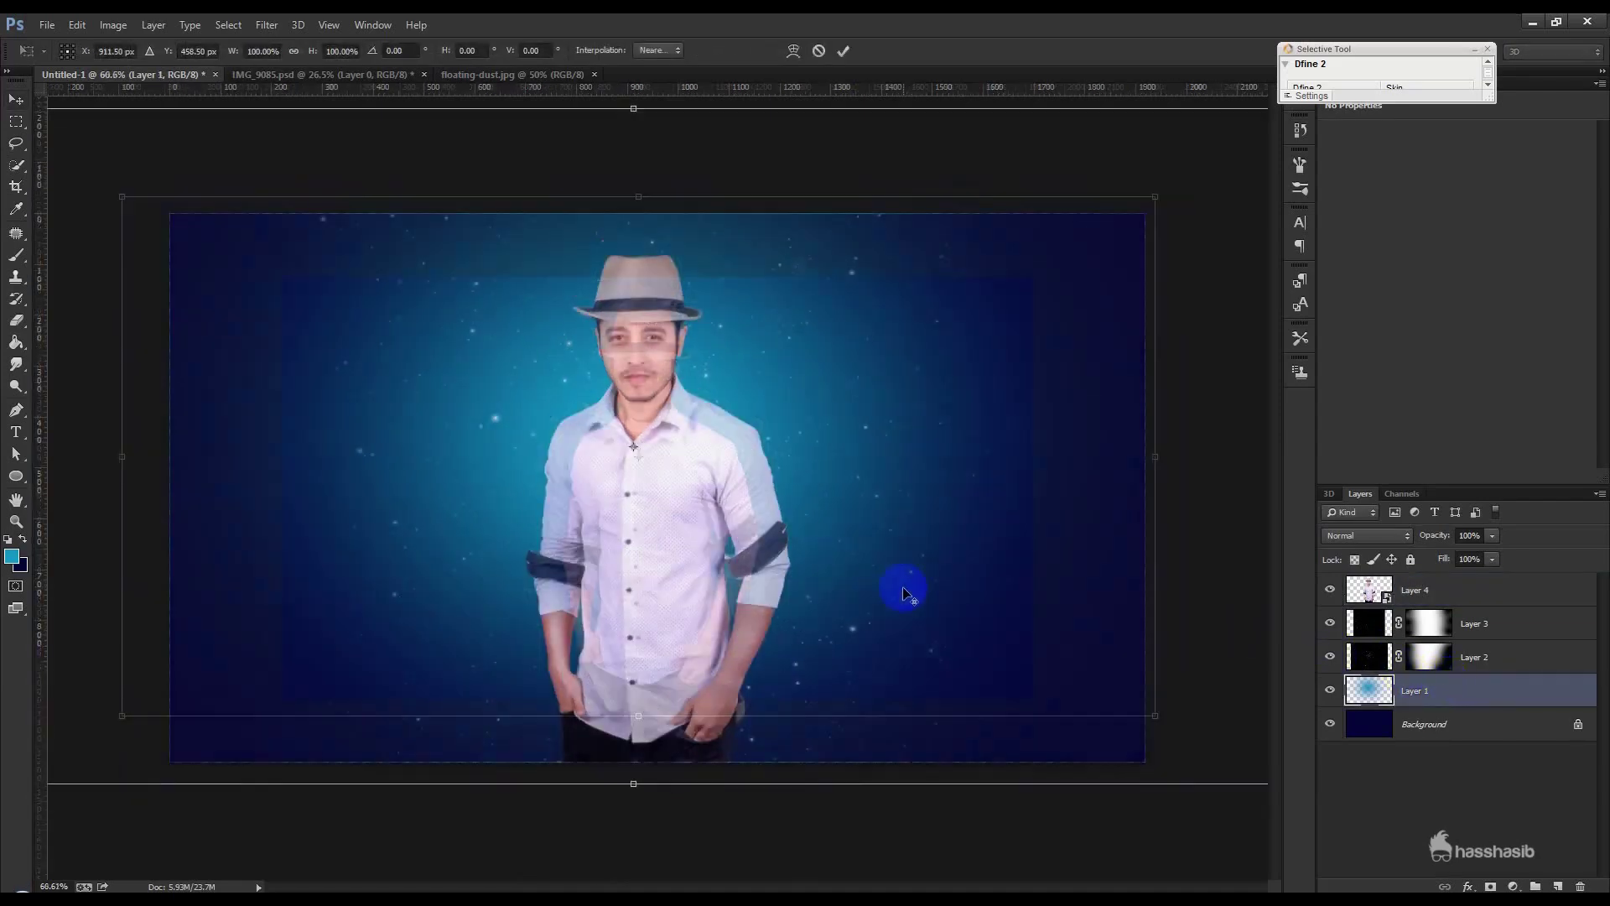
key("ctrl+0")
left_click_drag(1155, 198, 1008, 272)
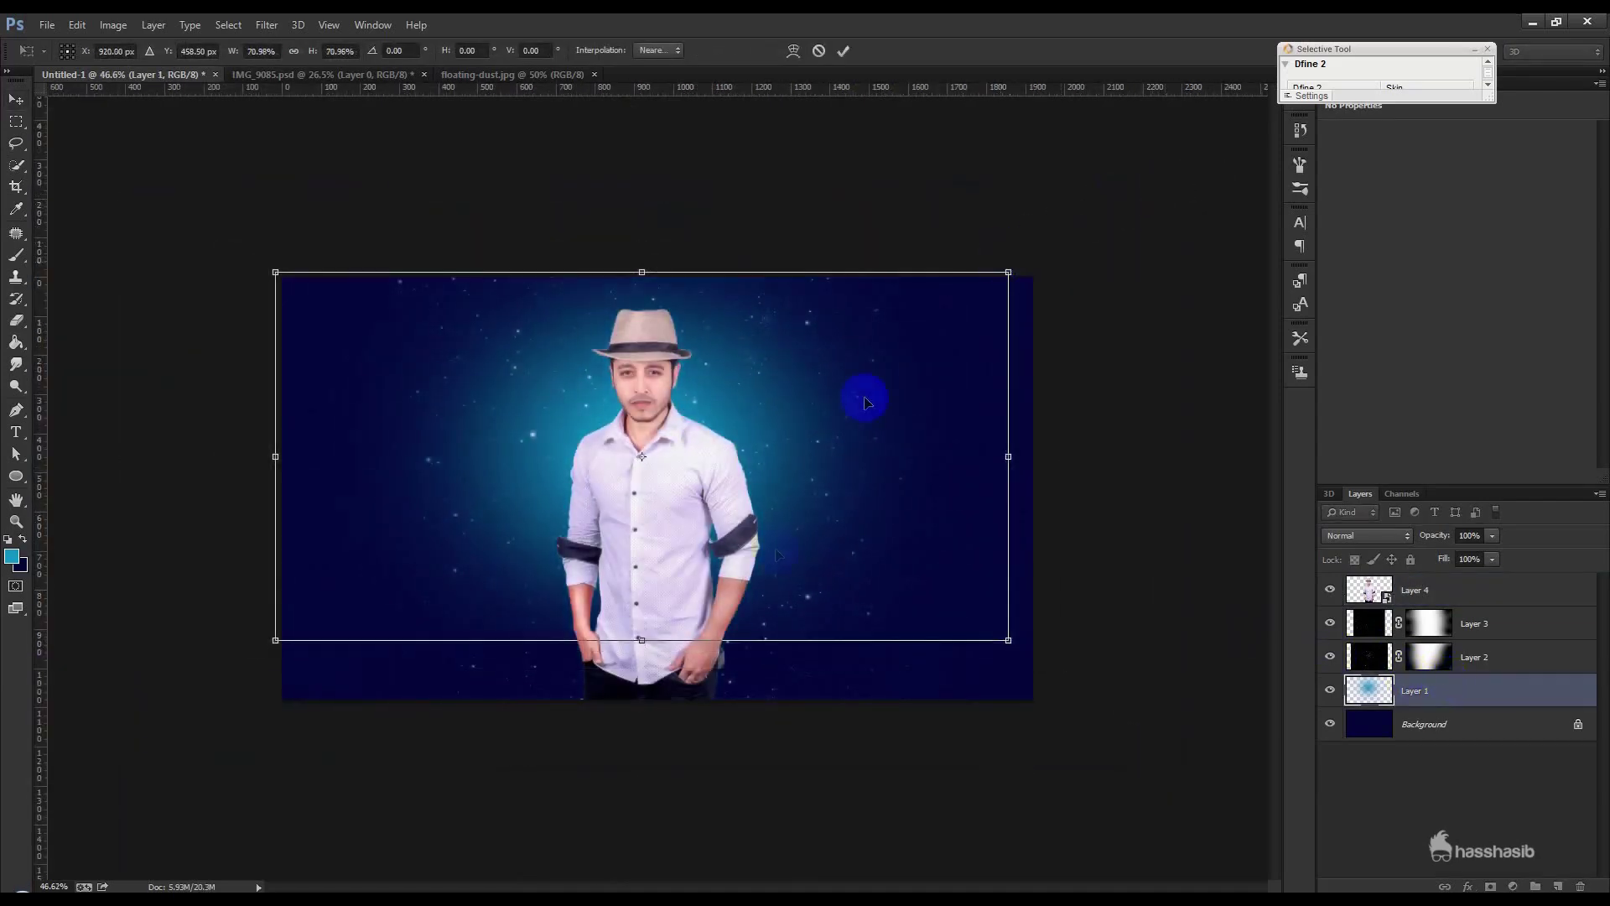
left_click_drag(642, 640, 641, 684)
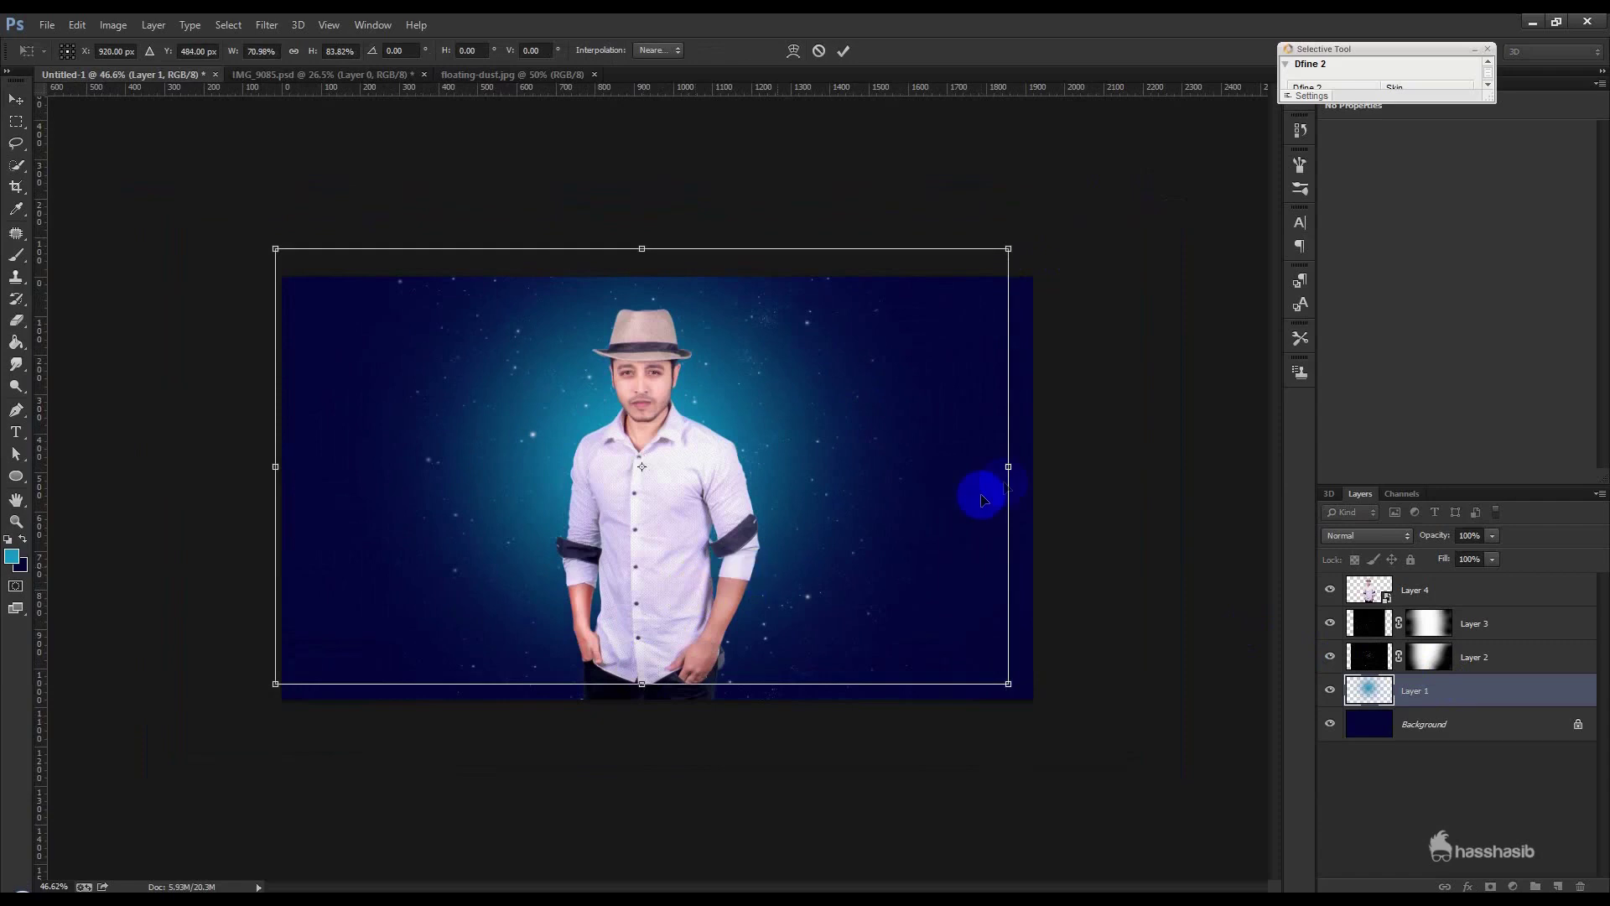
left_click_drag(1008, 466, 956, 466)
left_click_drag(783, 502, 791, 510)
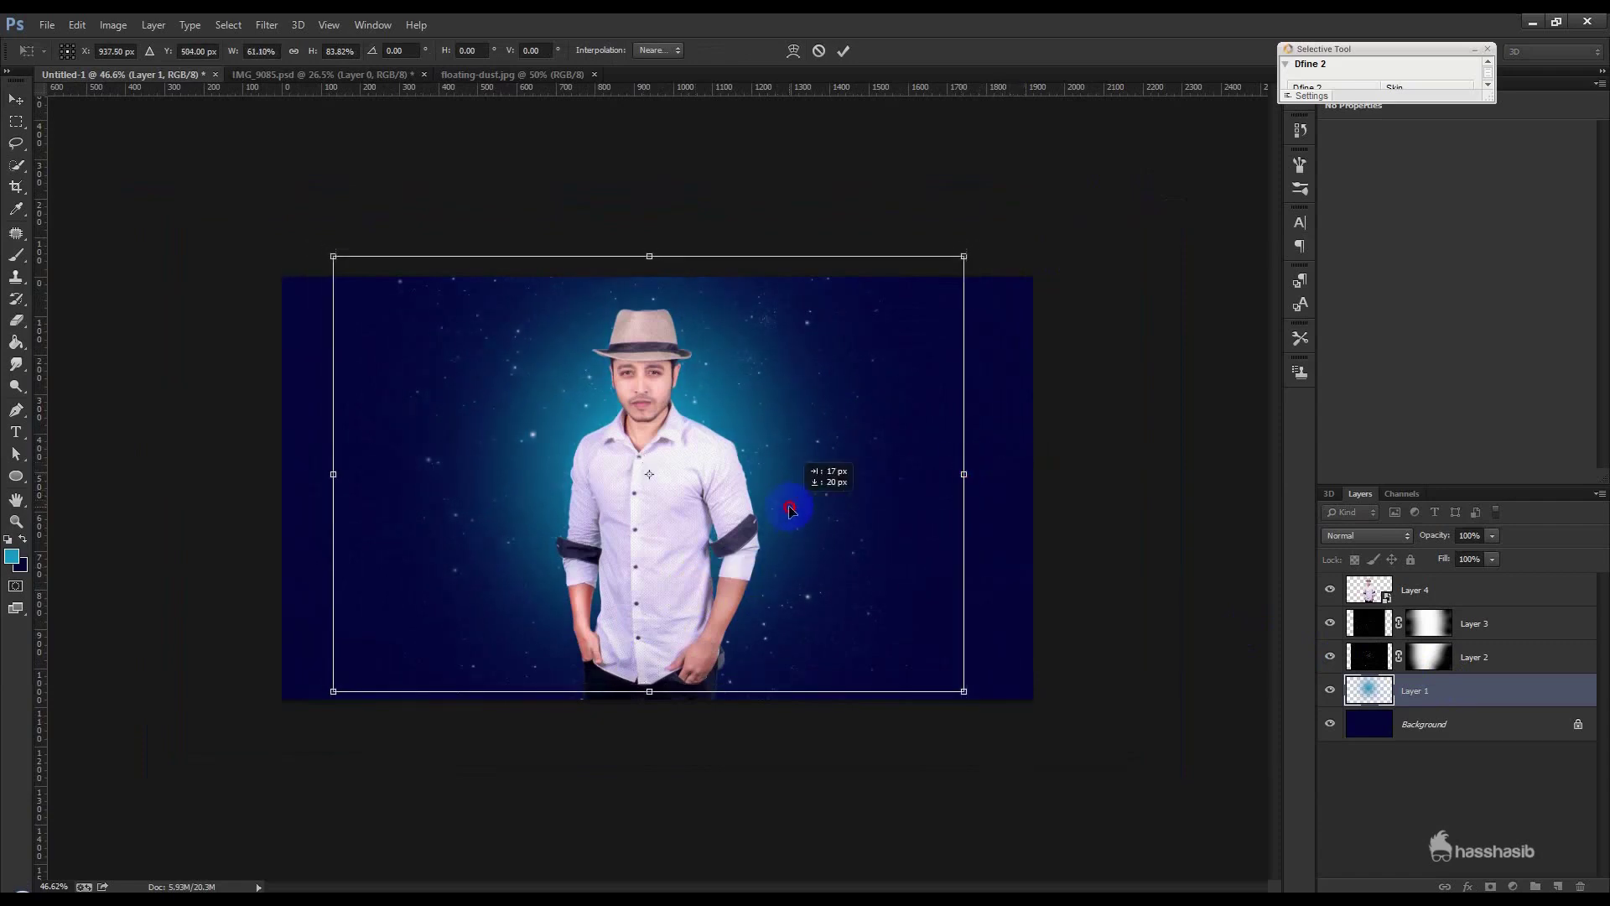
left_click_drag(732, 692, 732, 714)
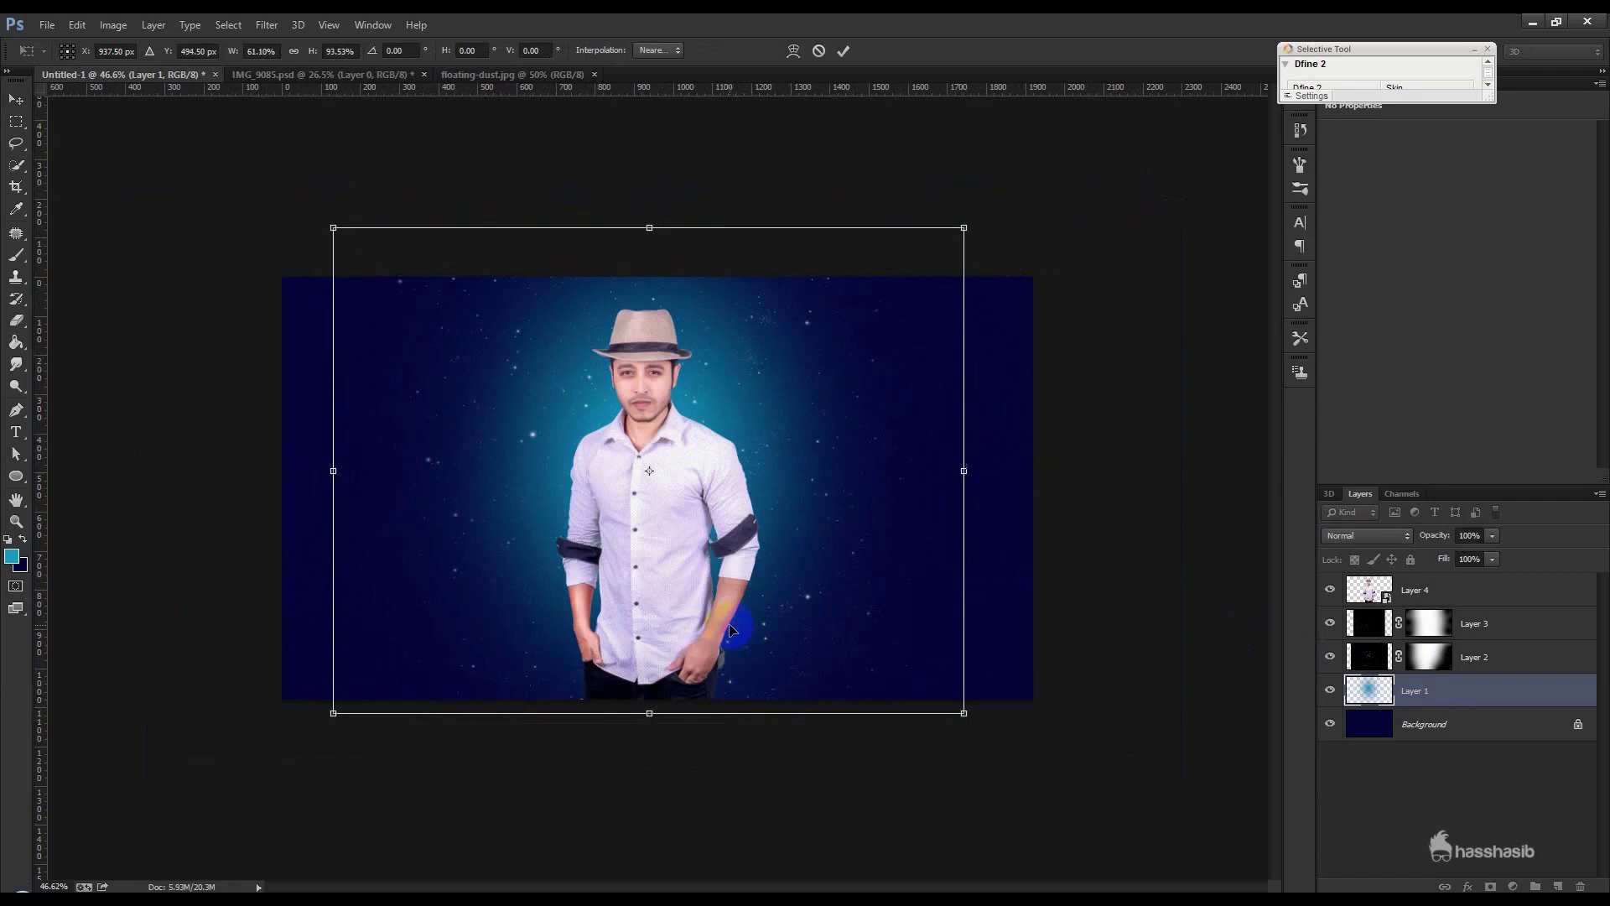
key("Return")
left_click_drag(735, 529, 734, 529)
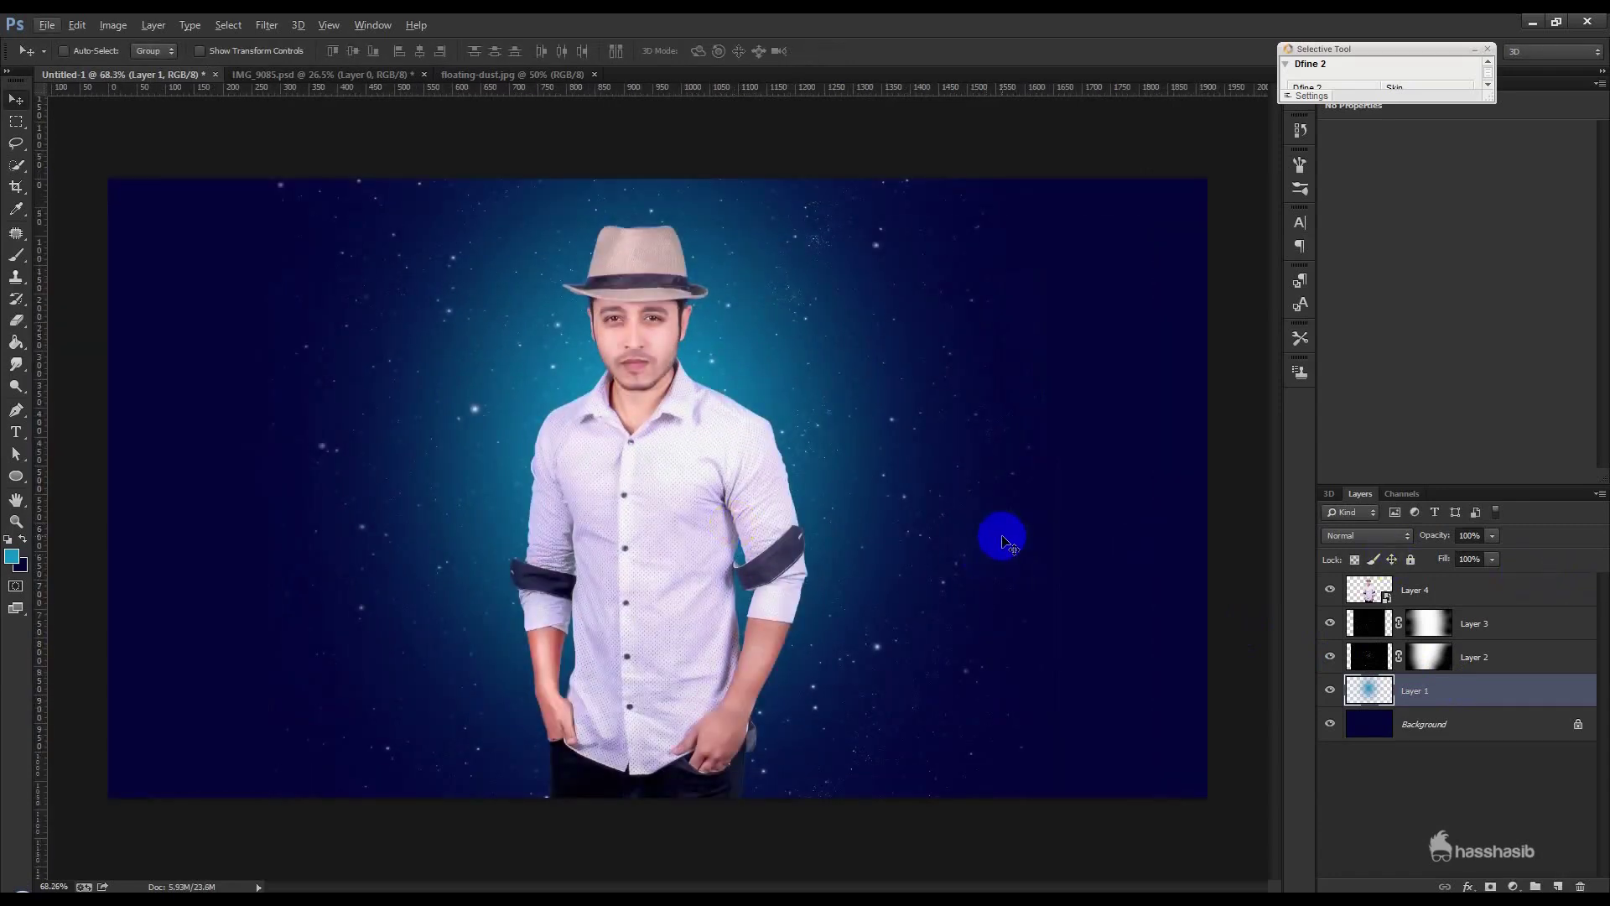
Step: Darken the Background slightly with a Curves midtone pull, and nudge the man's layer left
left_click(1466, 728)
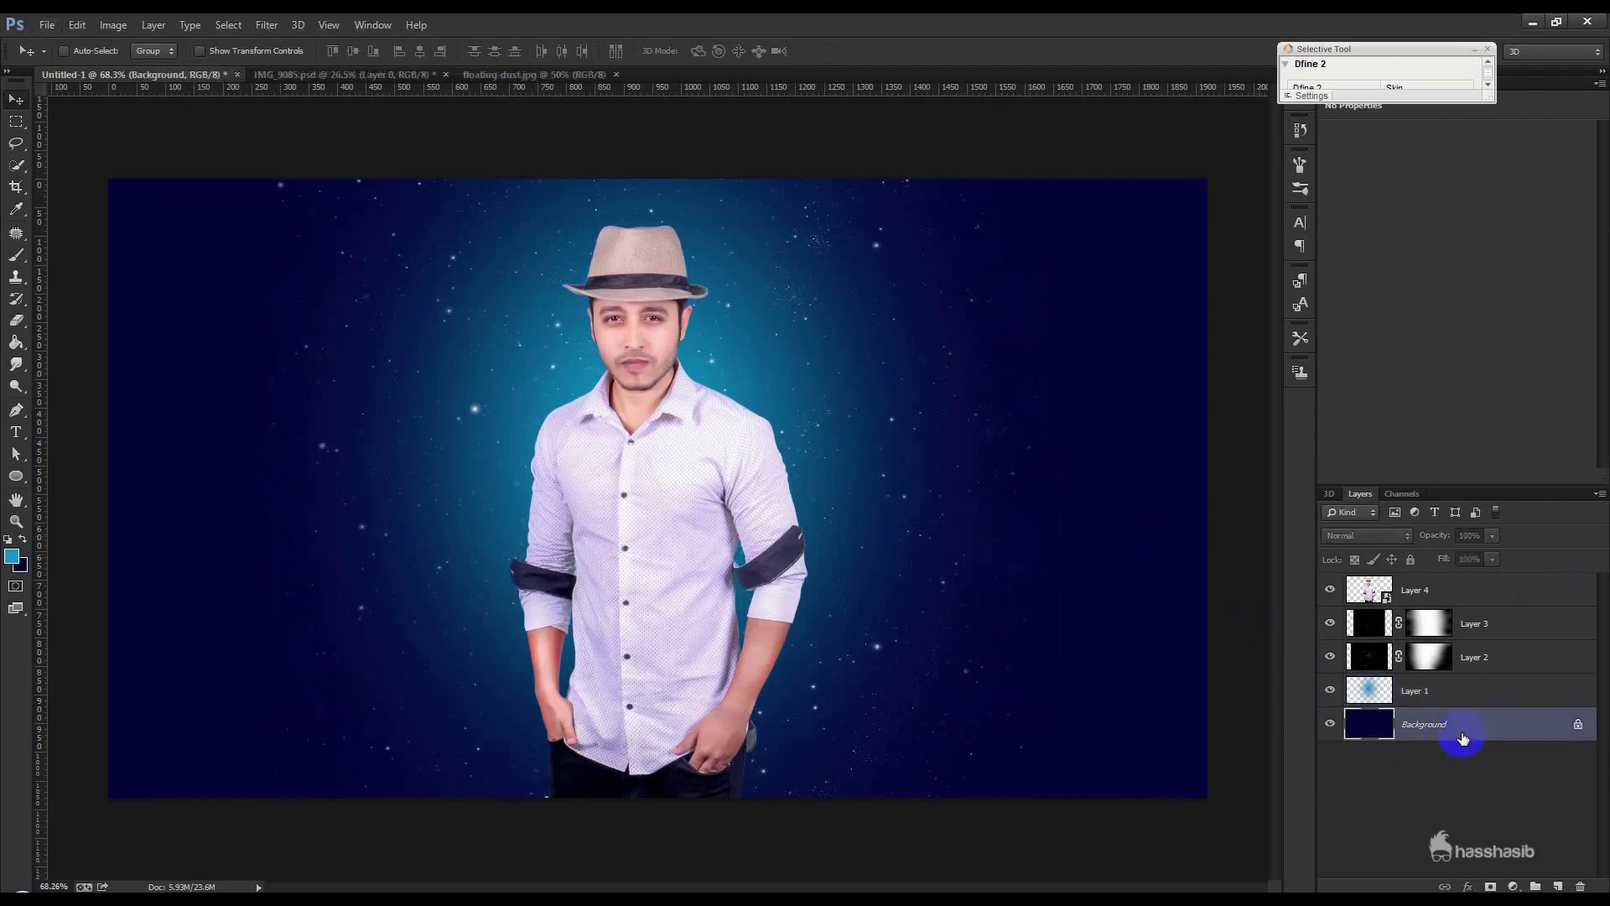
left_click(115, 24)
mouse_move(137, 68)
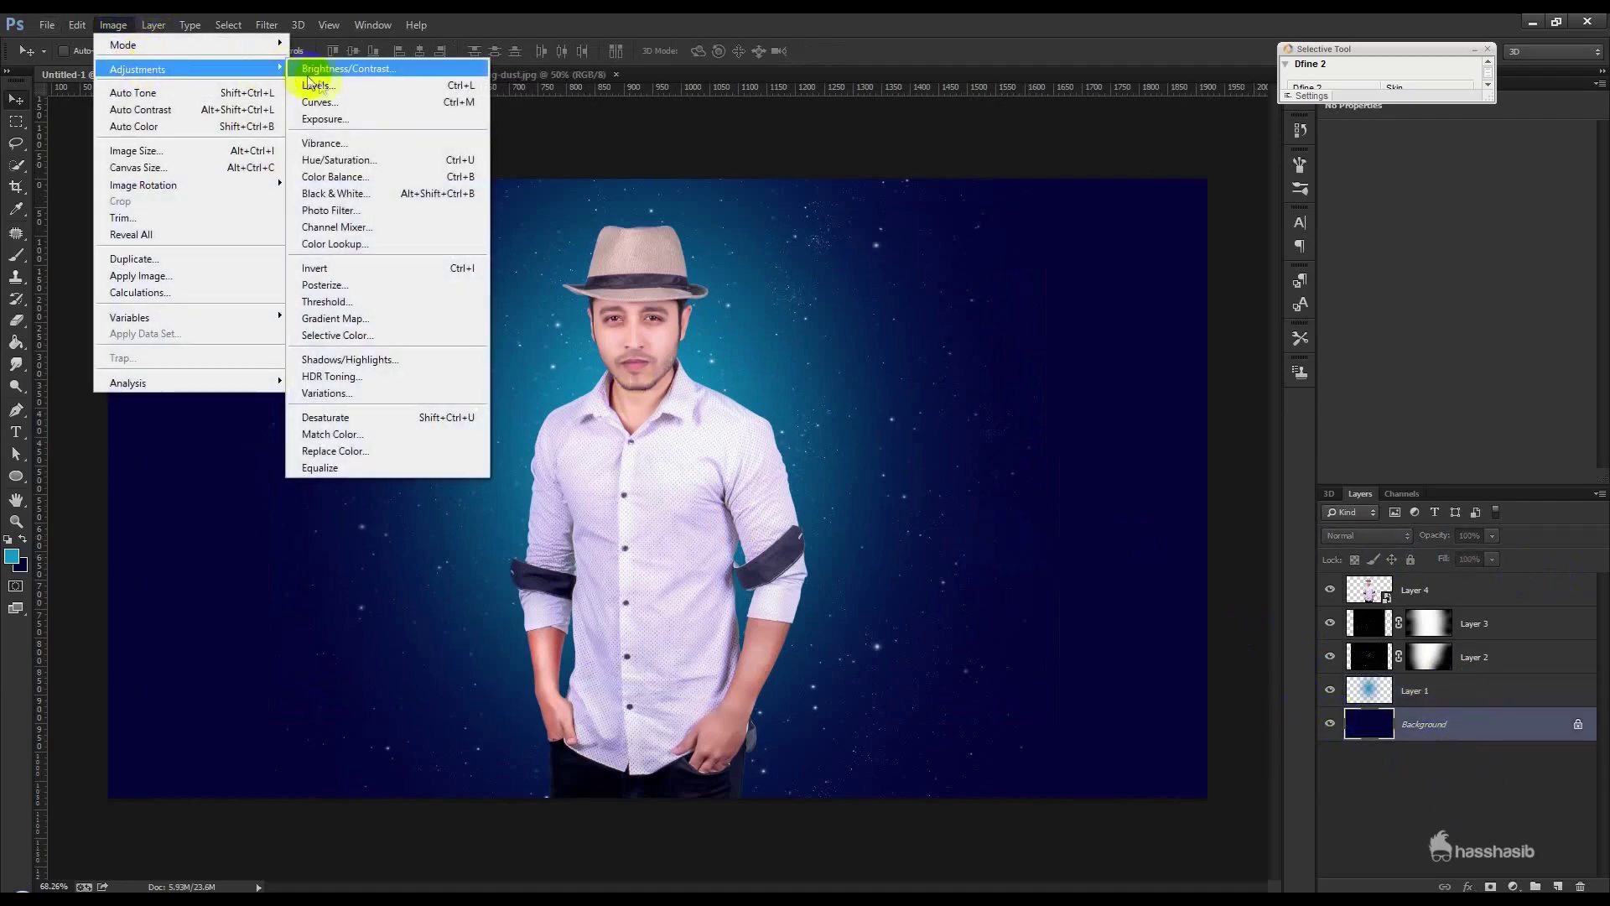
left_click(329, 101)
left_click_drag(1311, 363, 1317, 369)
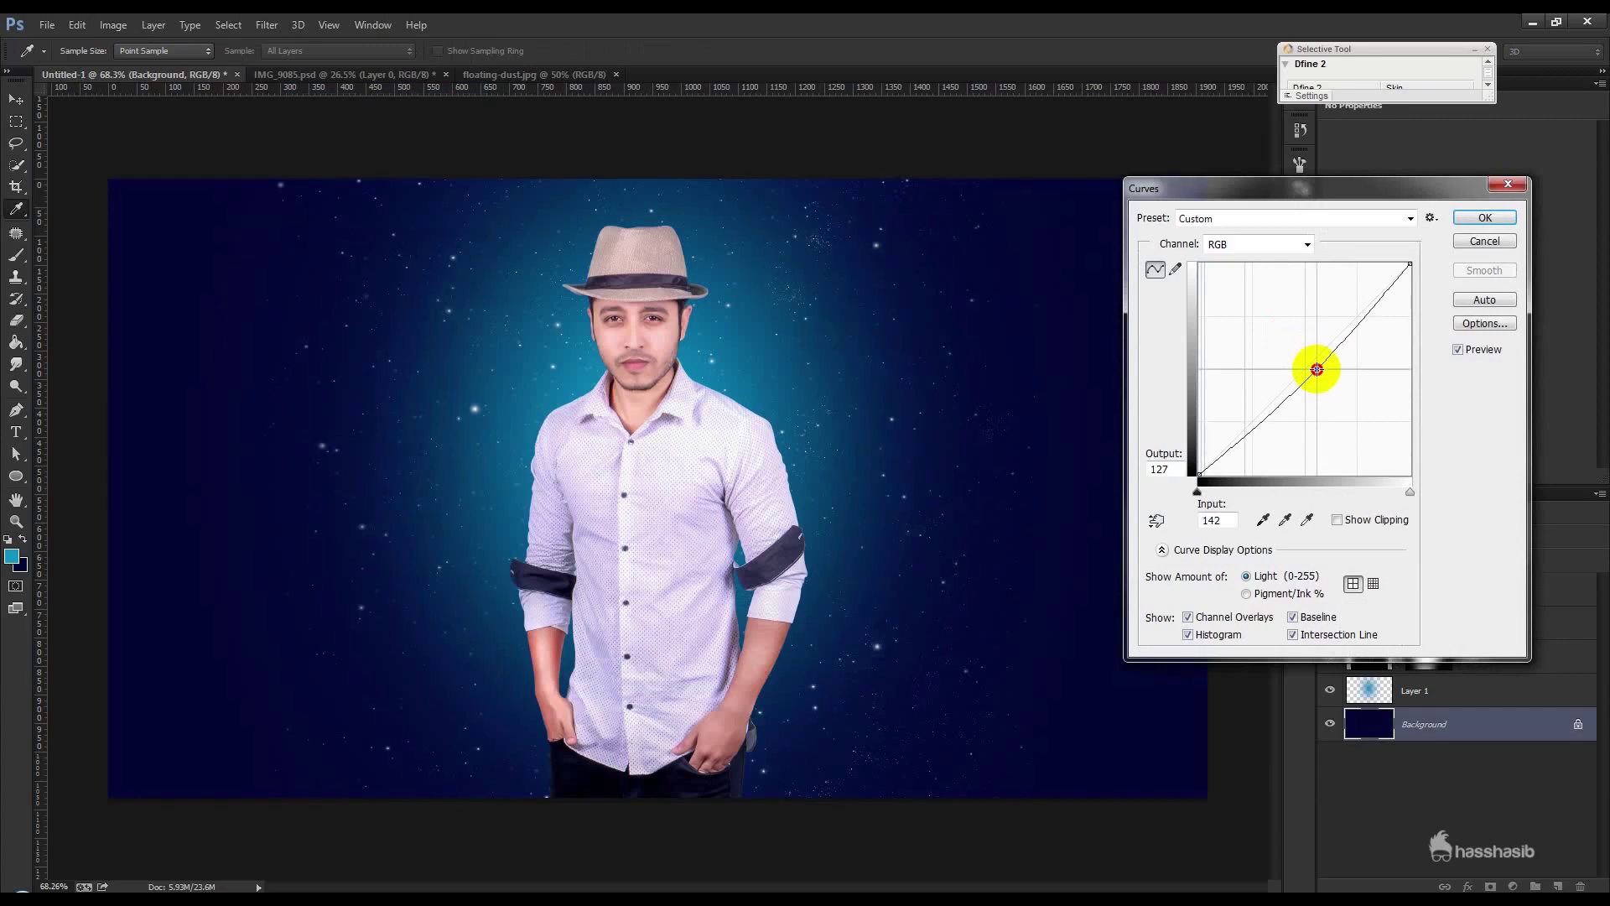
left_click(1484, 218)
left_click(1414, 590)
left_click_drag(769, 501, 758, 500)
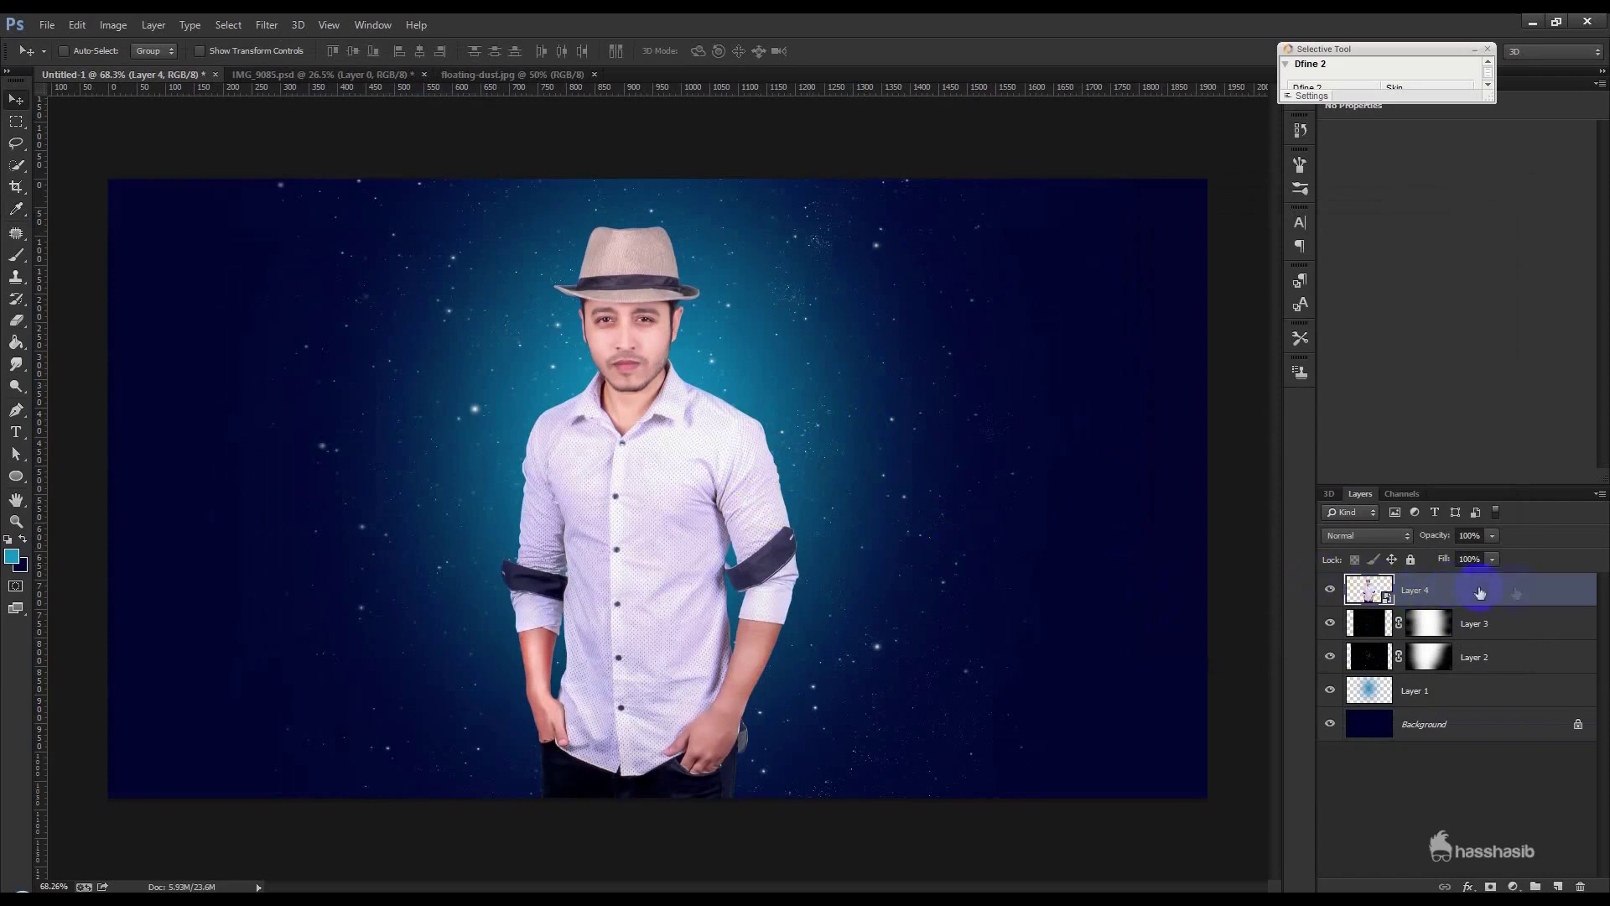
Step: Give Layer 4 an Inner Glow in #09638f, Color Dodge blending, 55% opacity
double_click(1509, 594)
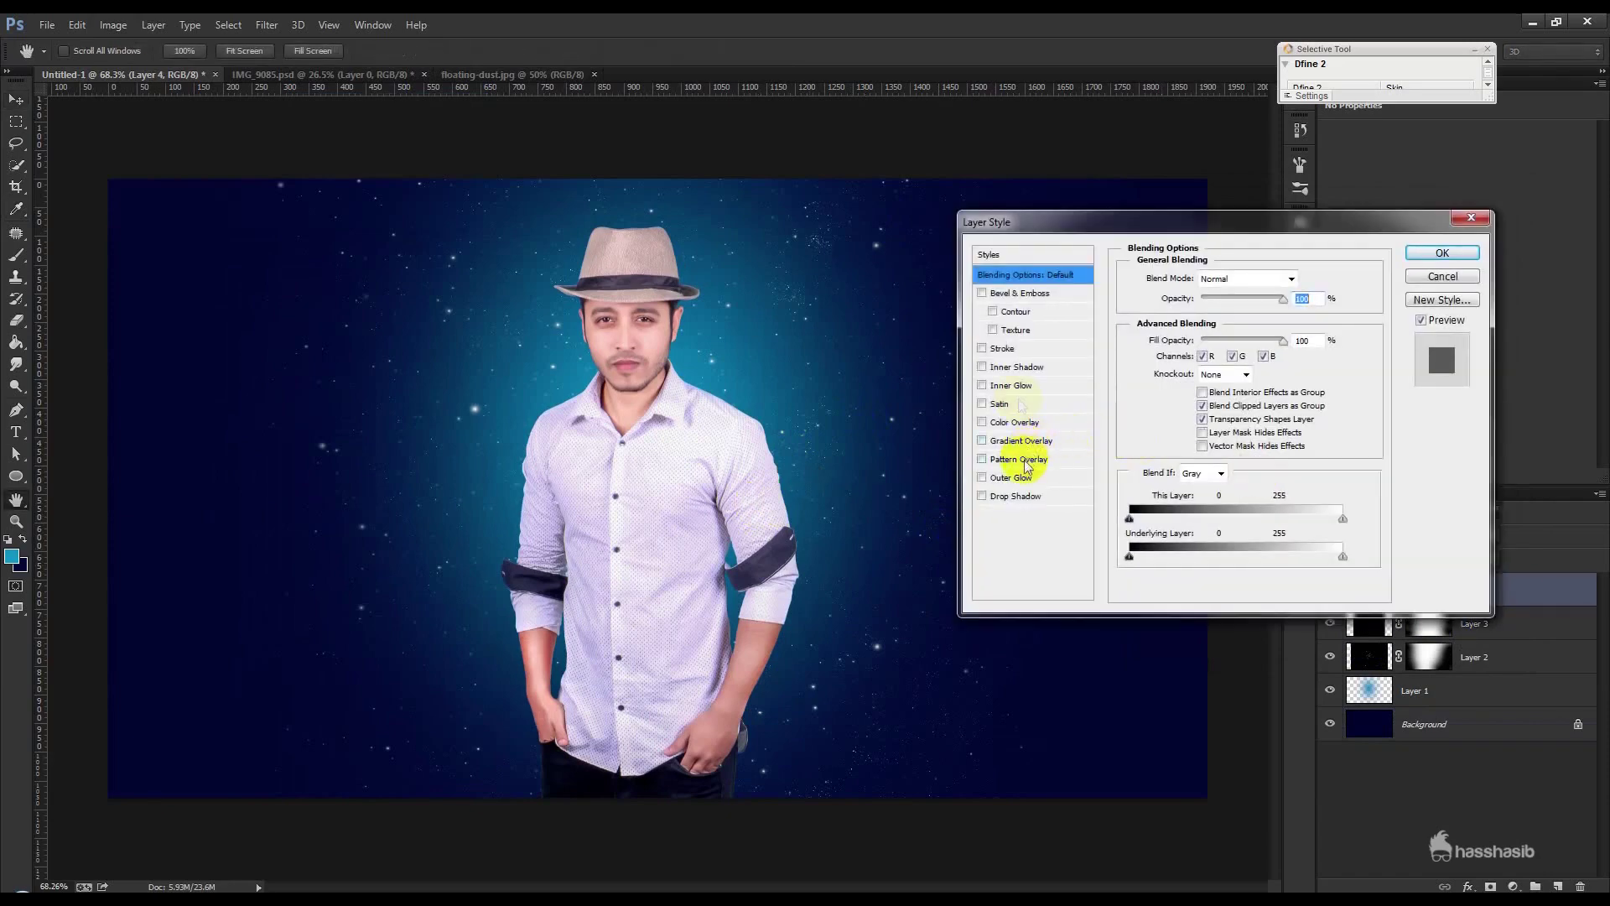
left_click(1014, 385)
left_click(1166, 337)
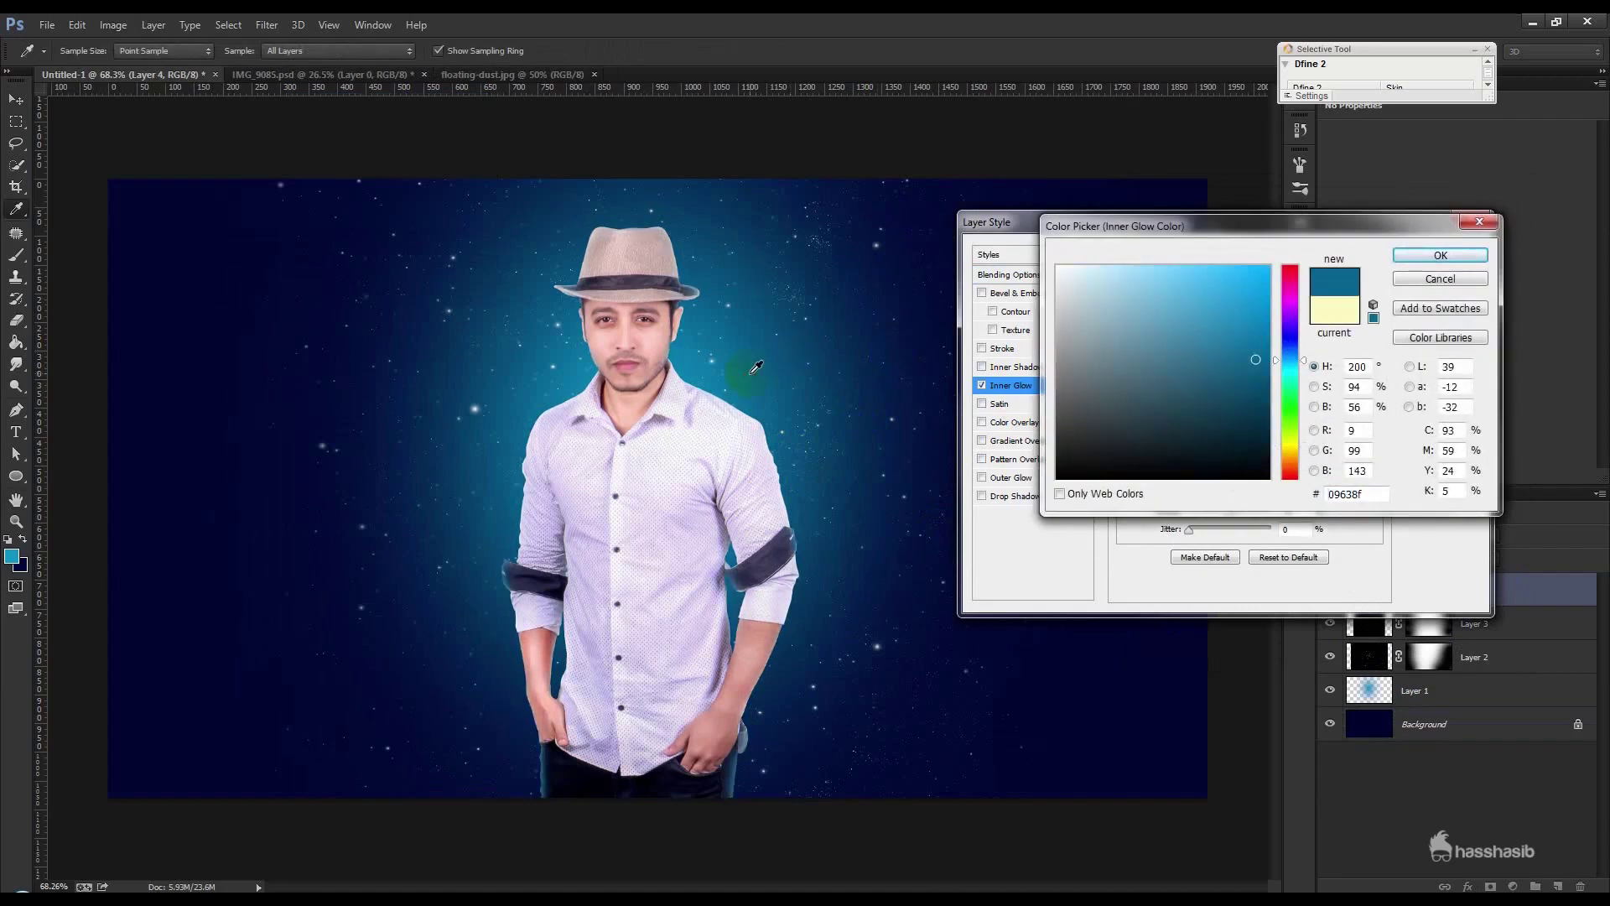
left_click(1440, 255)
left_click(1228, 281)
left_click(1223, 443)
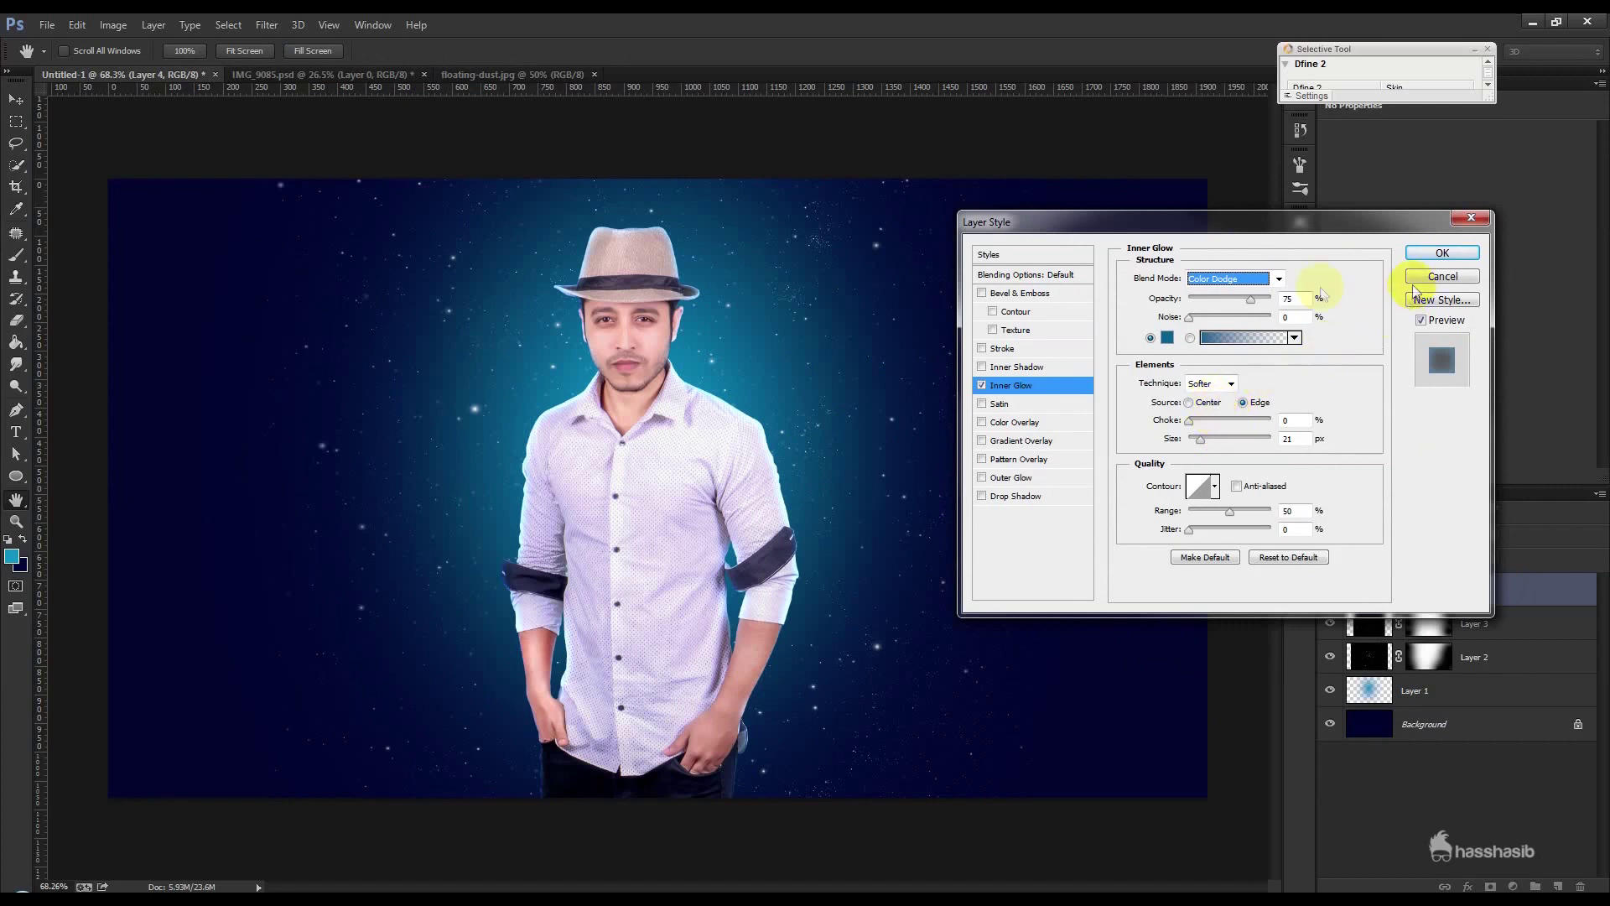
left_click_drag(1248, 300, 1231, 304)
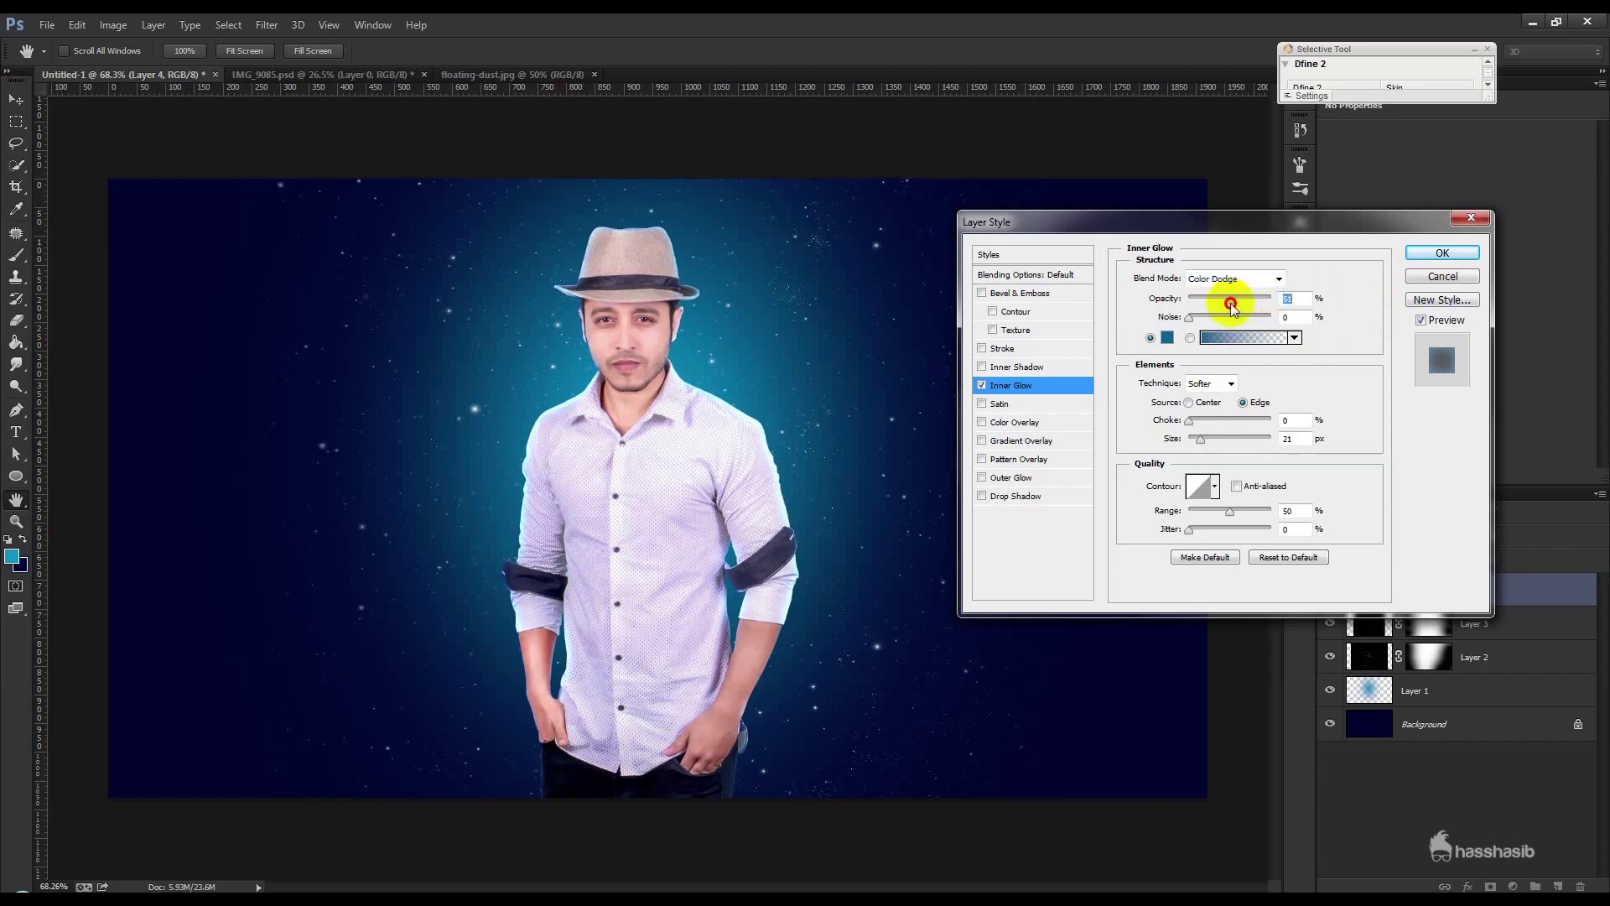
left_click(1442, 253)
left_click_drag(829, 444, 827, 438)
left_click(1425, 689)
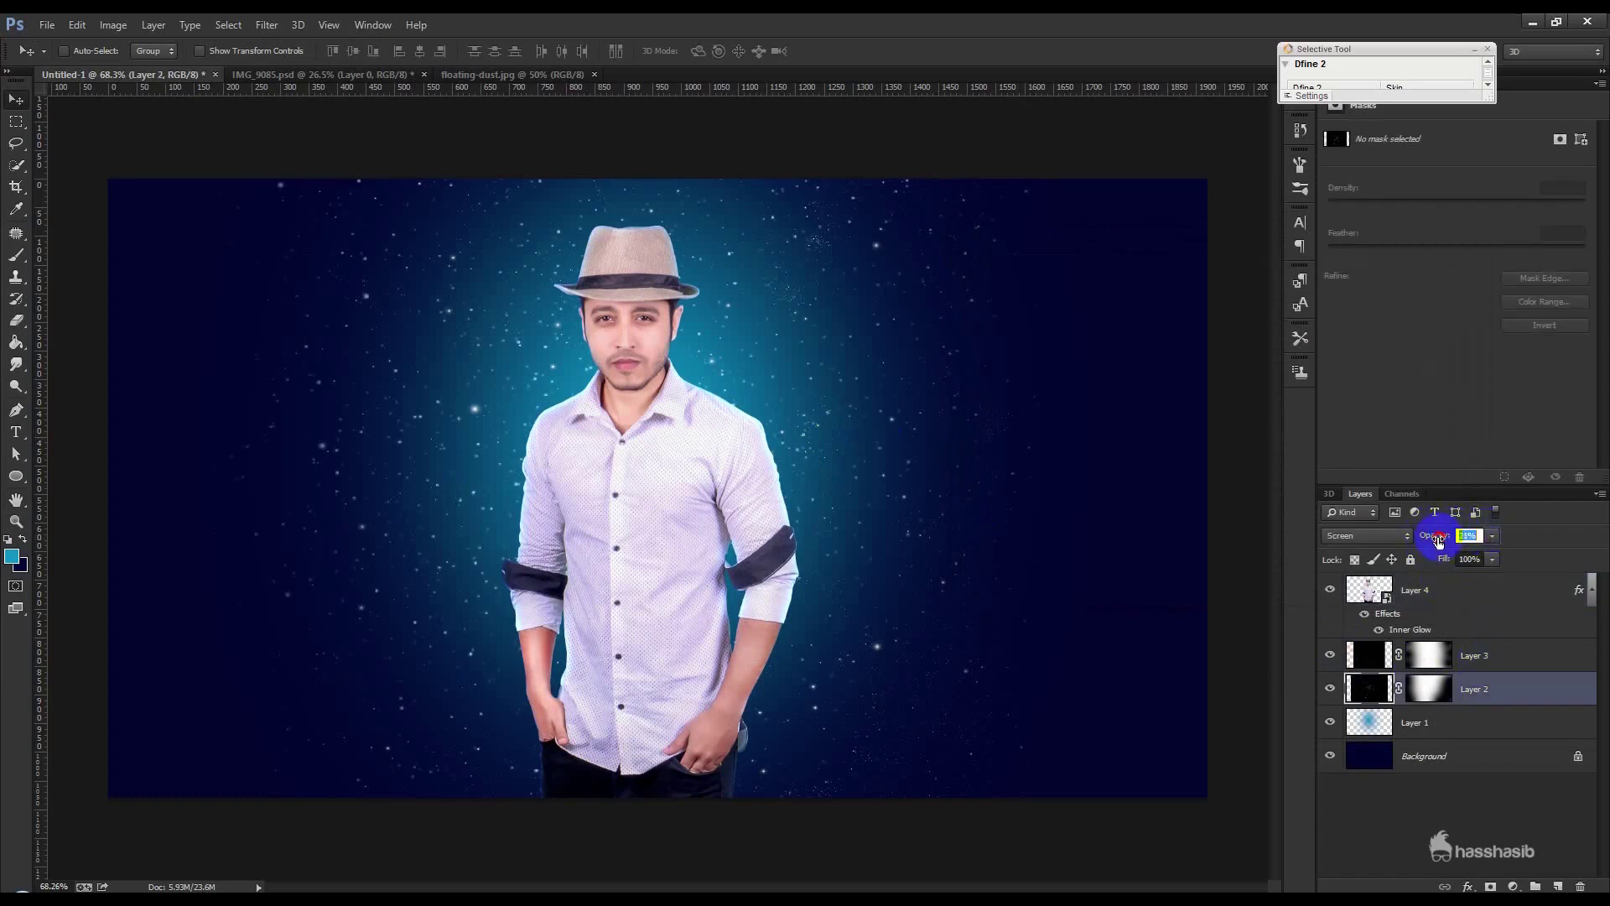
Step: Drag the floating-dust image into Untitled-1 as a Screen-blended layer and shift it right
left_click(560, 74)
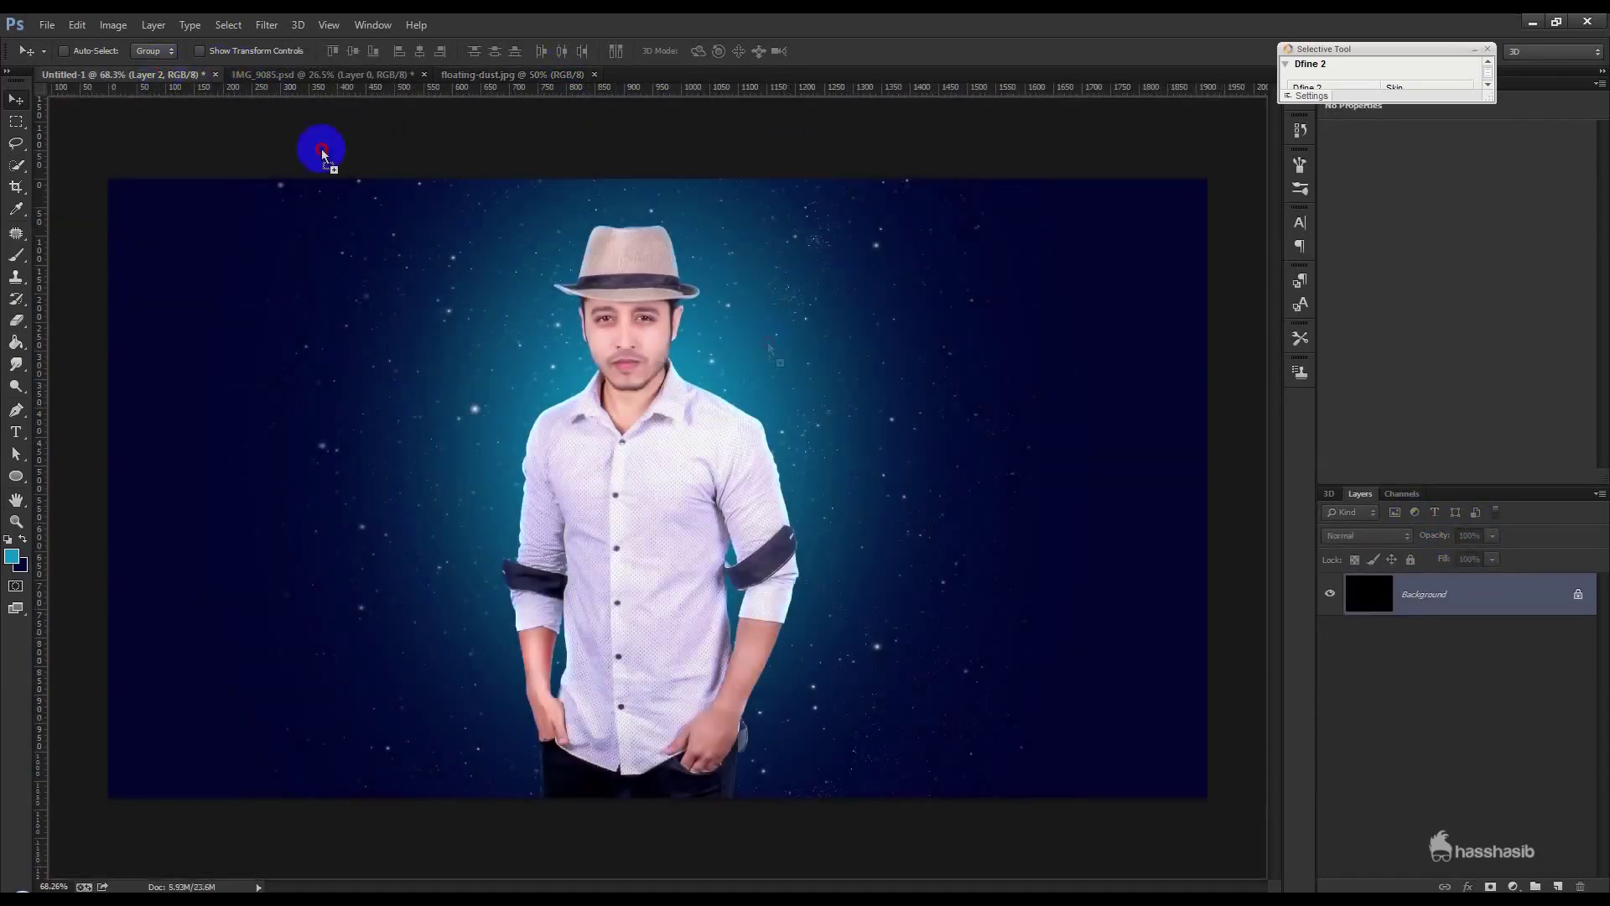
mouse_move(312, 128)
left_mouse_down()
mouse_move(925, 400)
mouse_move(952, 471)
left_mouse_up()
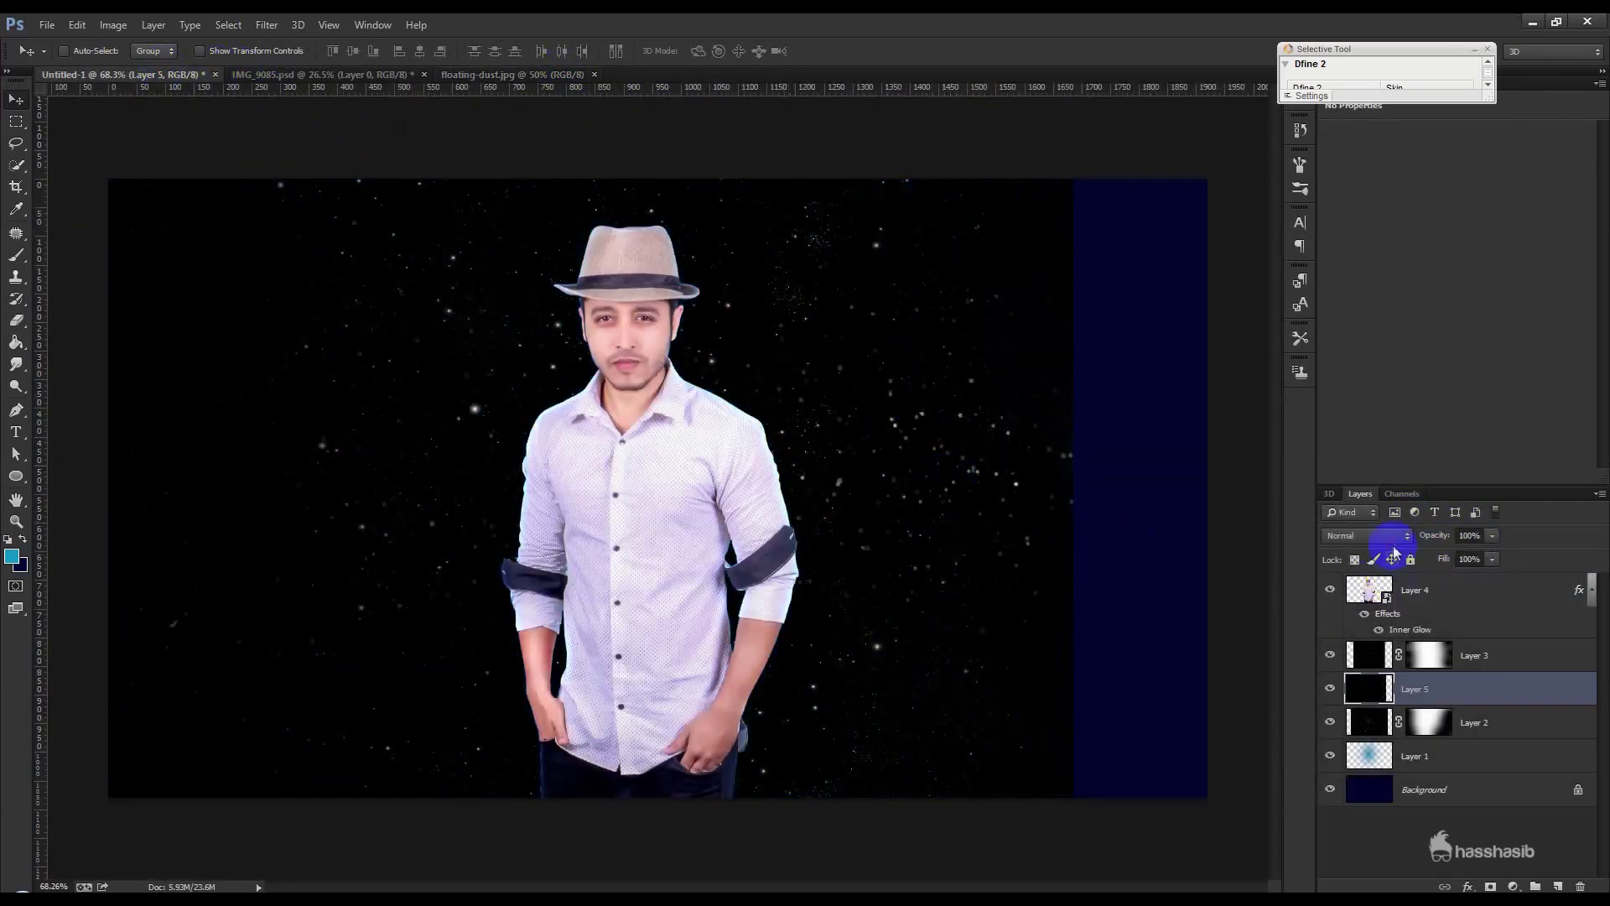
left_click(1367, 535)
left_click(1349, 239)
left_click_drag(1034, 399, 1178, 402)
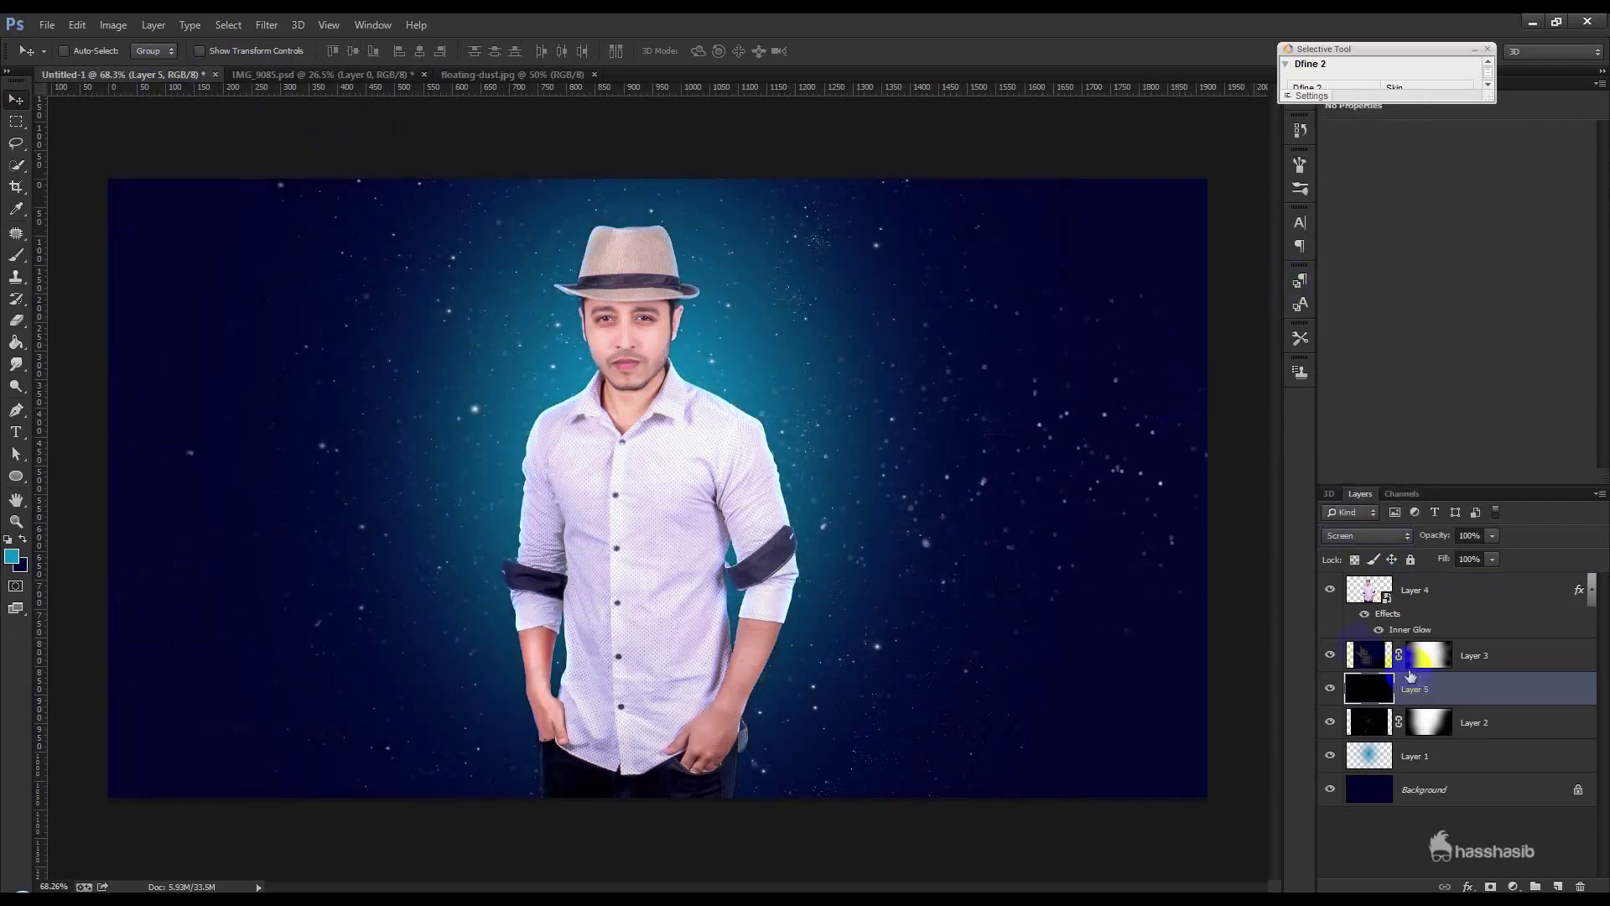
key("ctrl+t")
right_click(1116, 528)
Step: Rotate the dust layer 90° clockwise and move it above Layer 4
left_click(1204, 738)
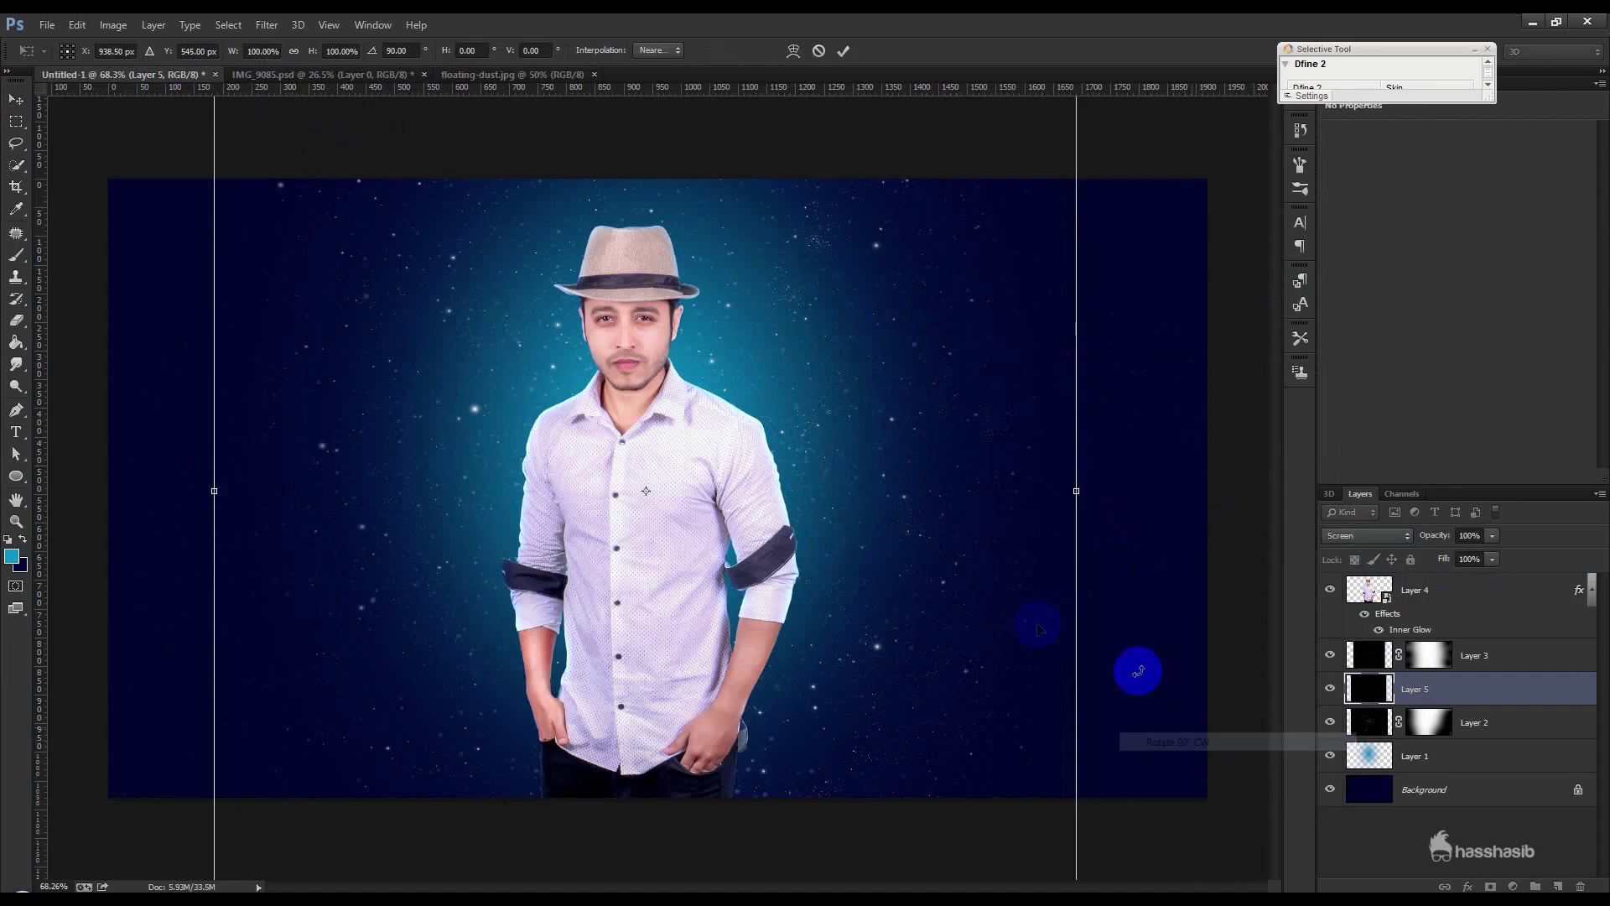
scroll(1090, 654, "down", 2)
mouse_move(894, 654)
left_mouse_down()
mouse_move(898, 426)
mouse_move(894, 446)
left_mouse_up()
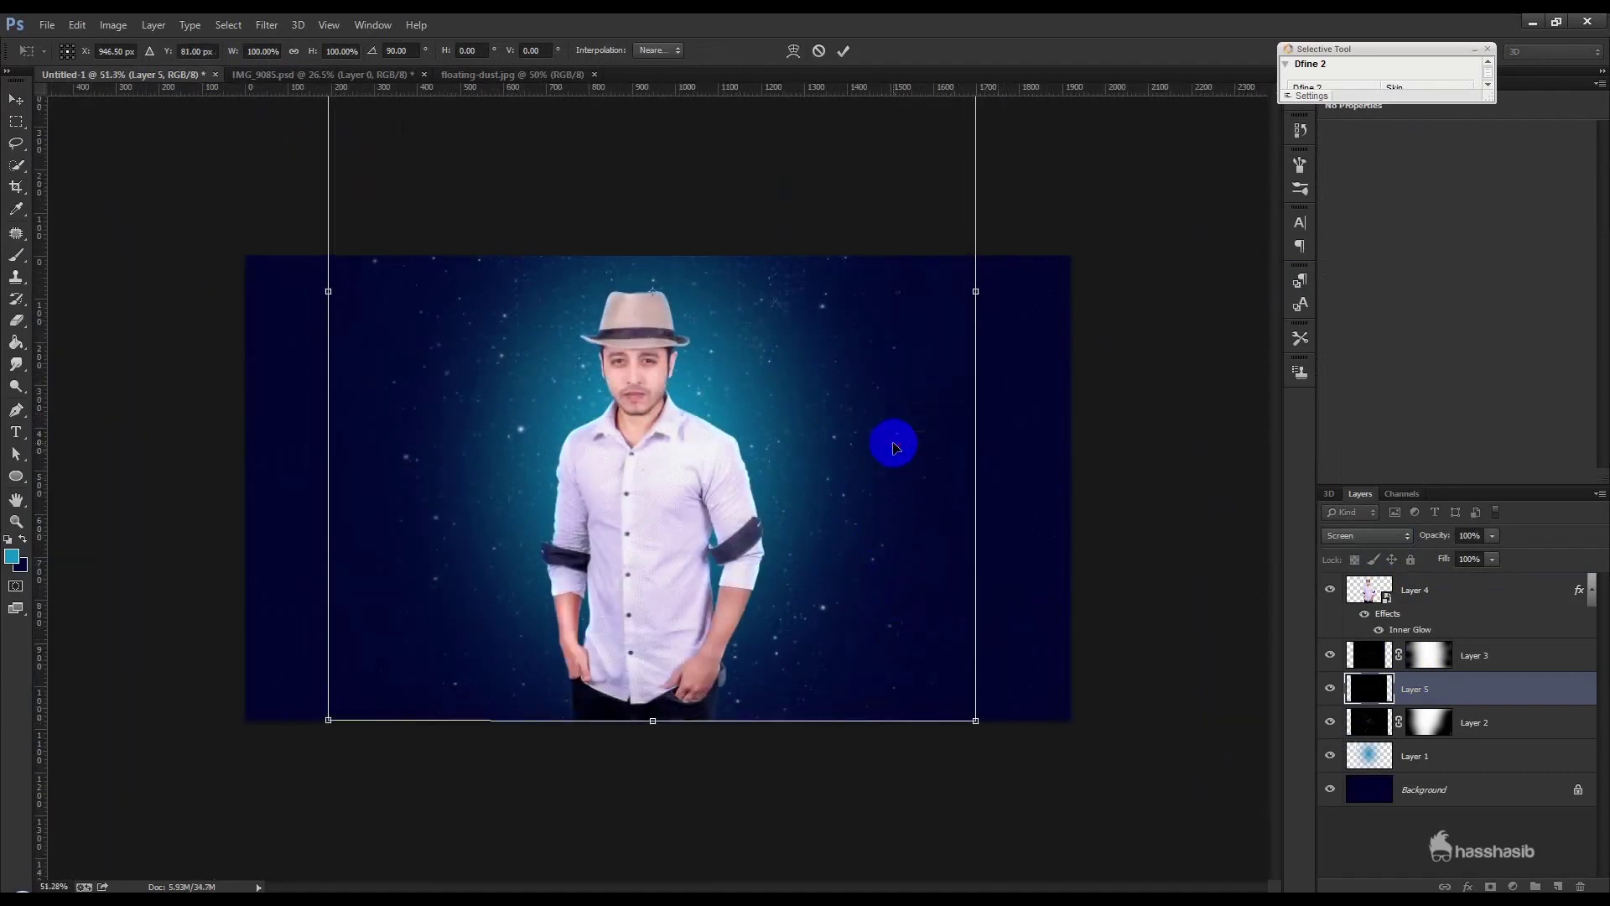
key("Return")
left_click_drag(1417, 688, 1417, 583)
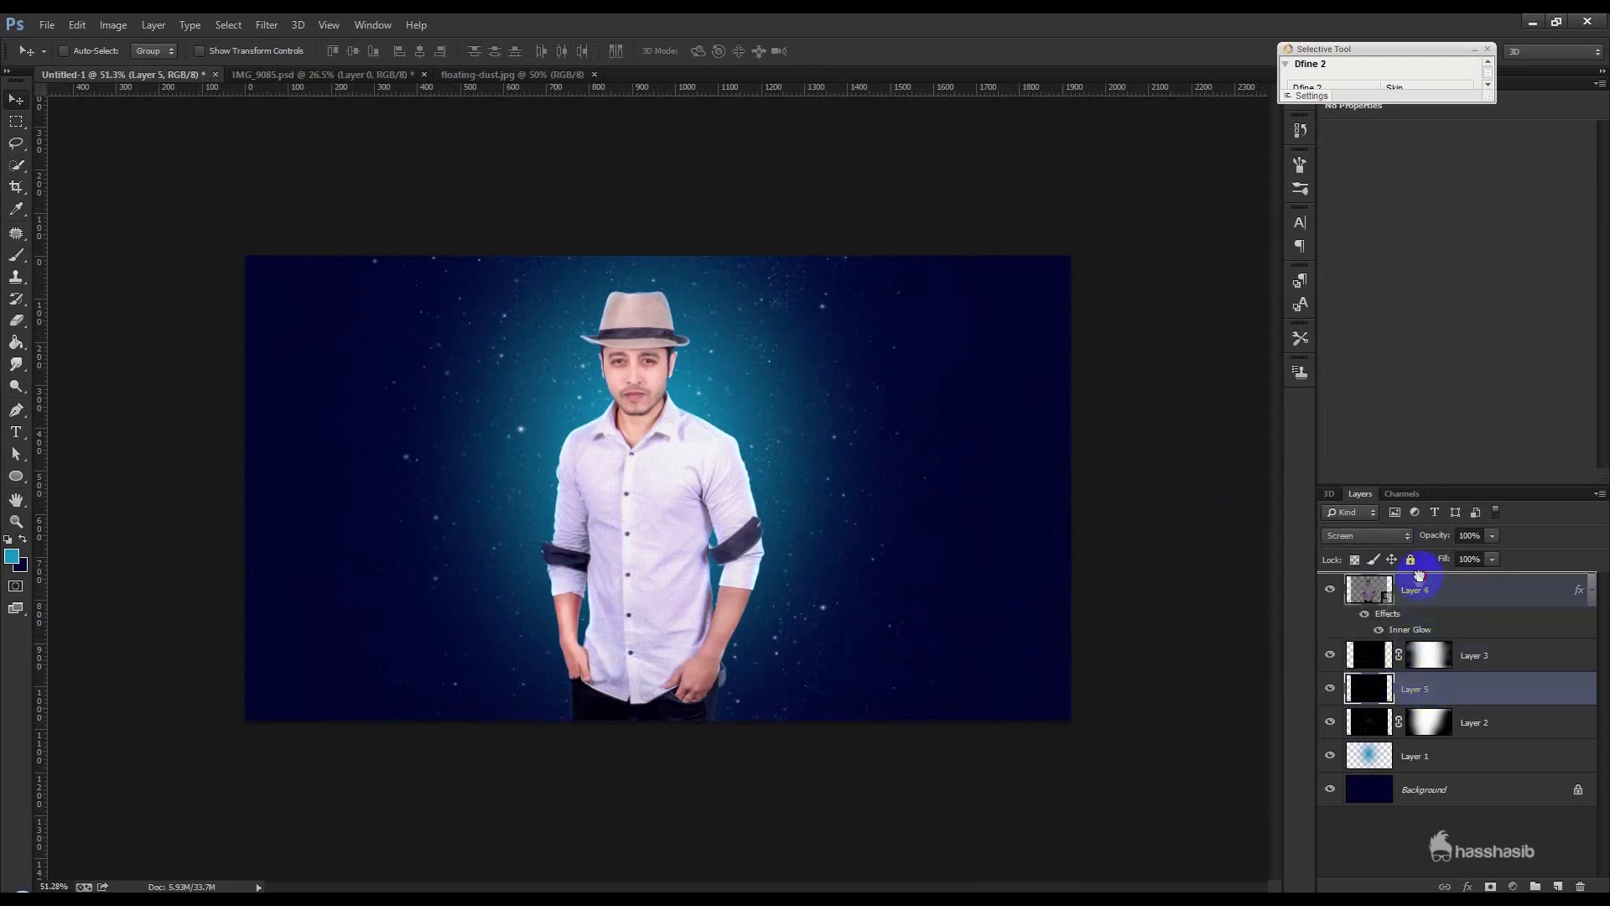
left_click_drag(825, 489, 865, 540)
Step: Scale the dust layer to about 58% and position it over the man
key("ctrl+t")
left_click_drag(1031, 763, 893, 583)
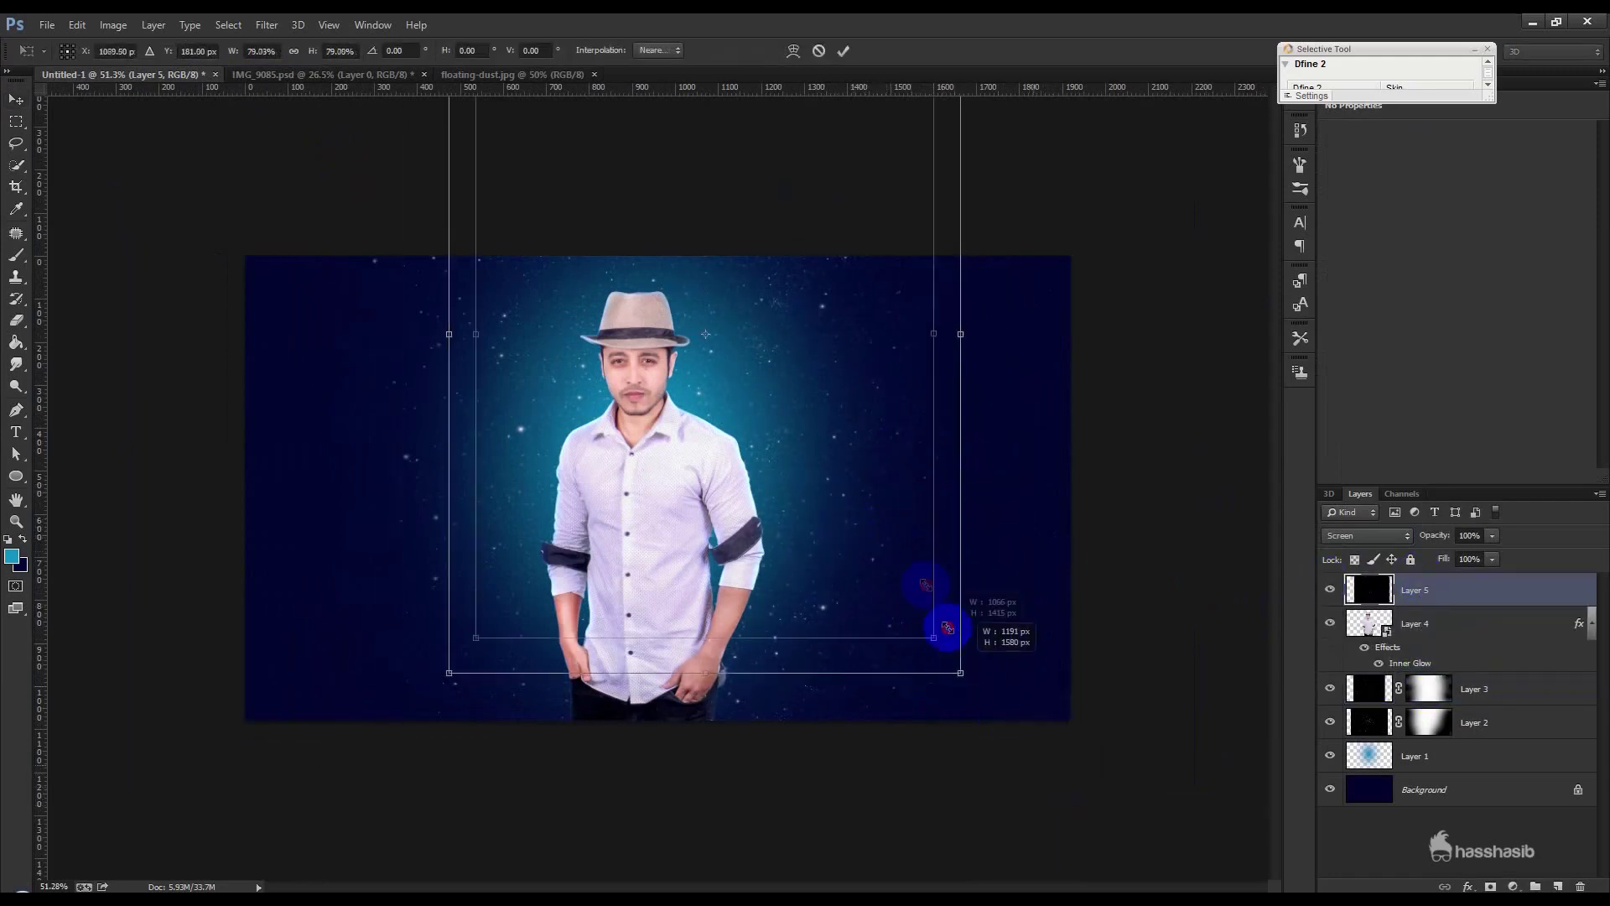
mouse_move(809, 485)
left_mouse_down()
mouse_move(796, 635)
mouse_move(797, 621)
left_mouse_up()
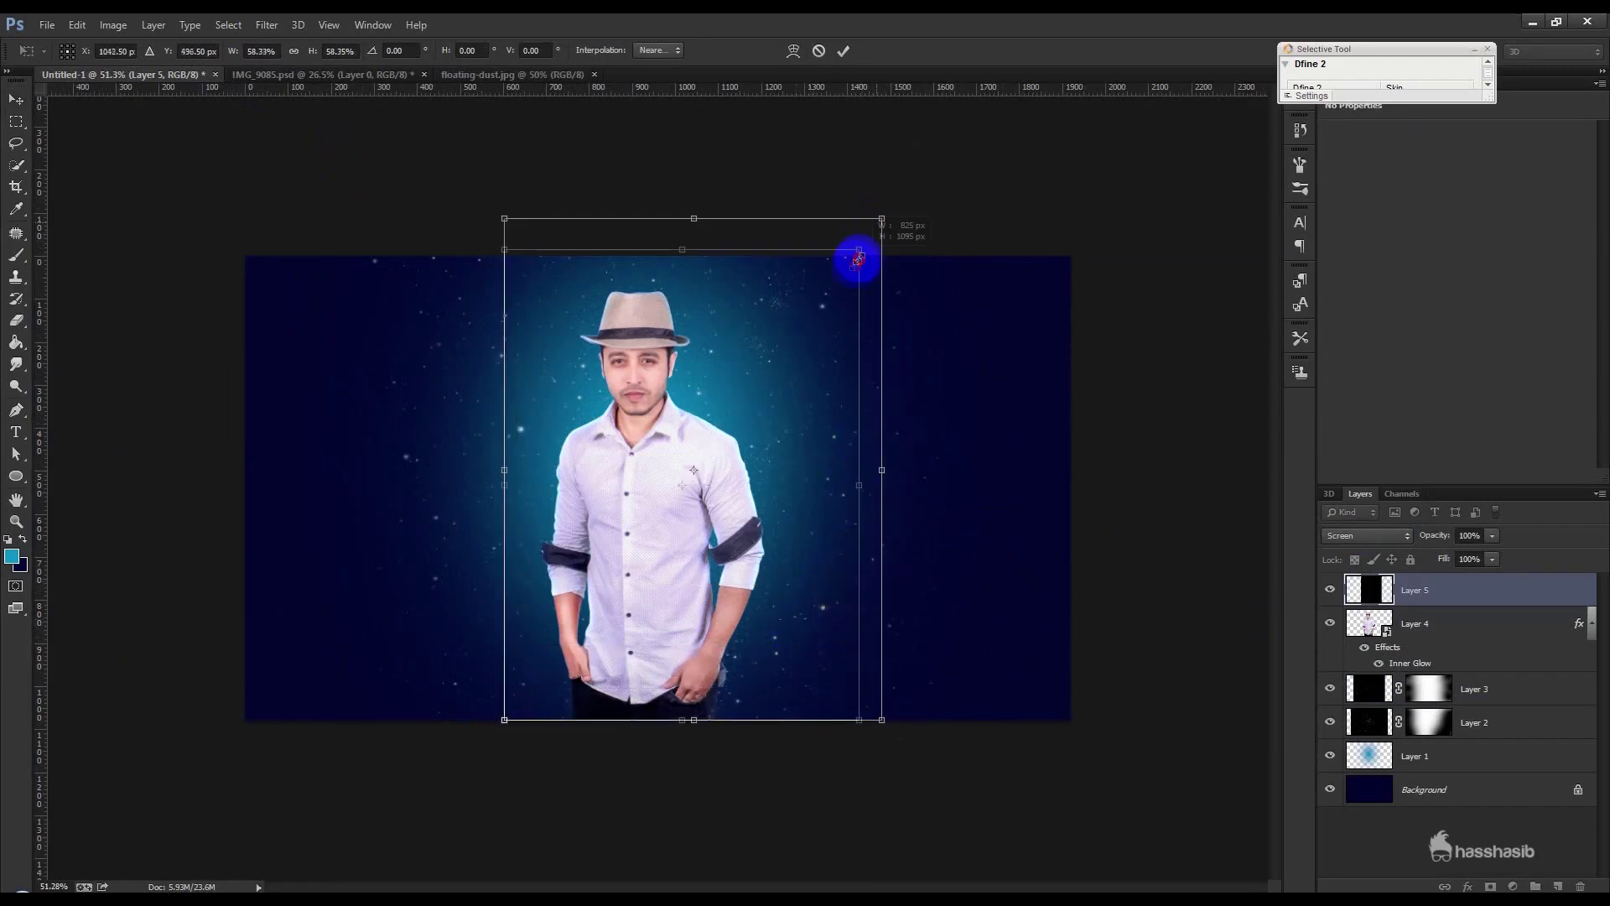
left_click_drag(880, 219, 893, 210)
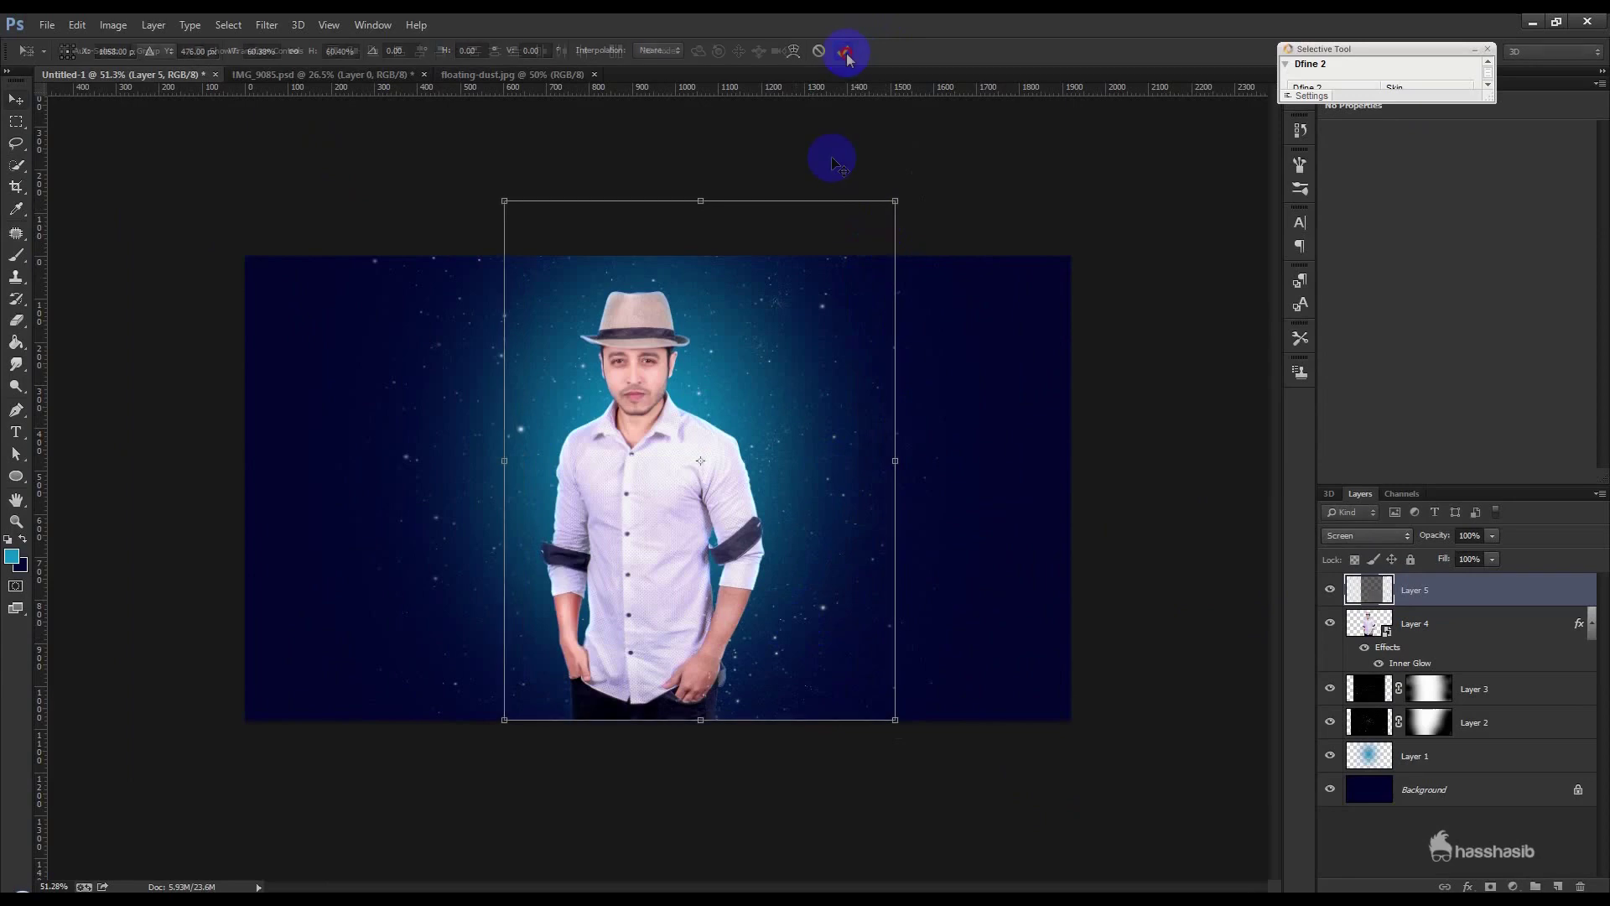
left_click(843, 50)
key("ctrl+plus")
scroll(730, 691, "up", 2)
Step: Duplicate the dust layer, flip the copy horizontally and enlarge it slightly
left_click_drag(546, 692, 553, 700)
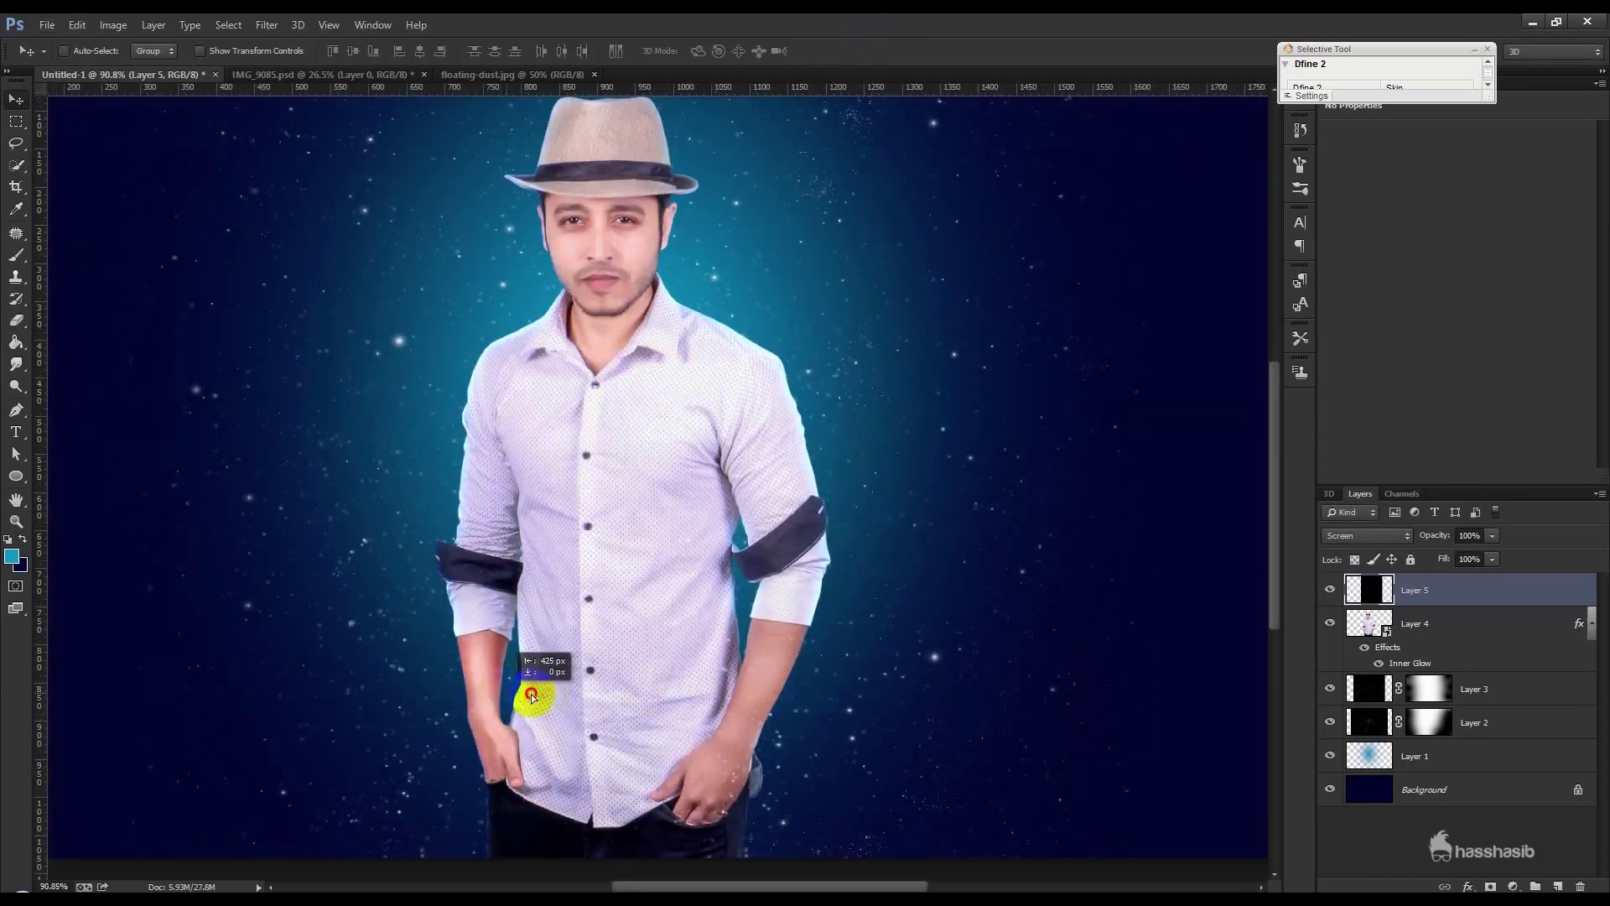
scroll(553, 696, "down", 3)
scroll(547, 690, "down", 2)
key("ctrl+t")
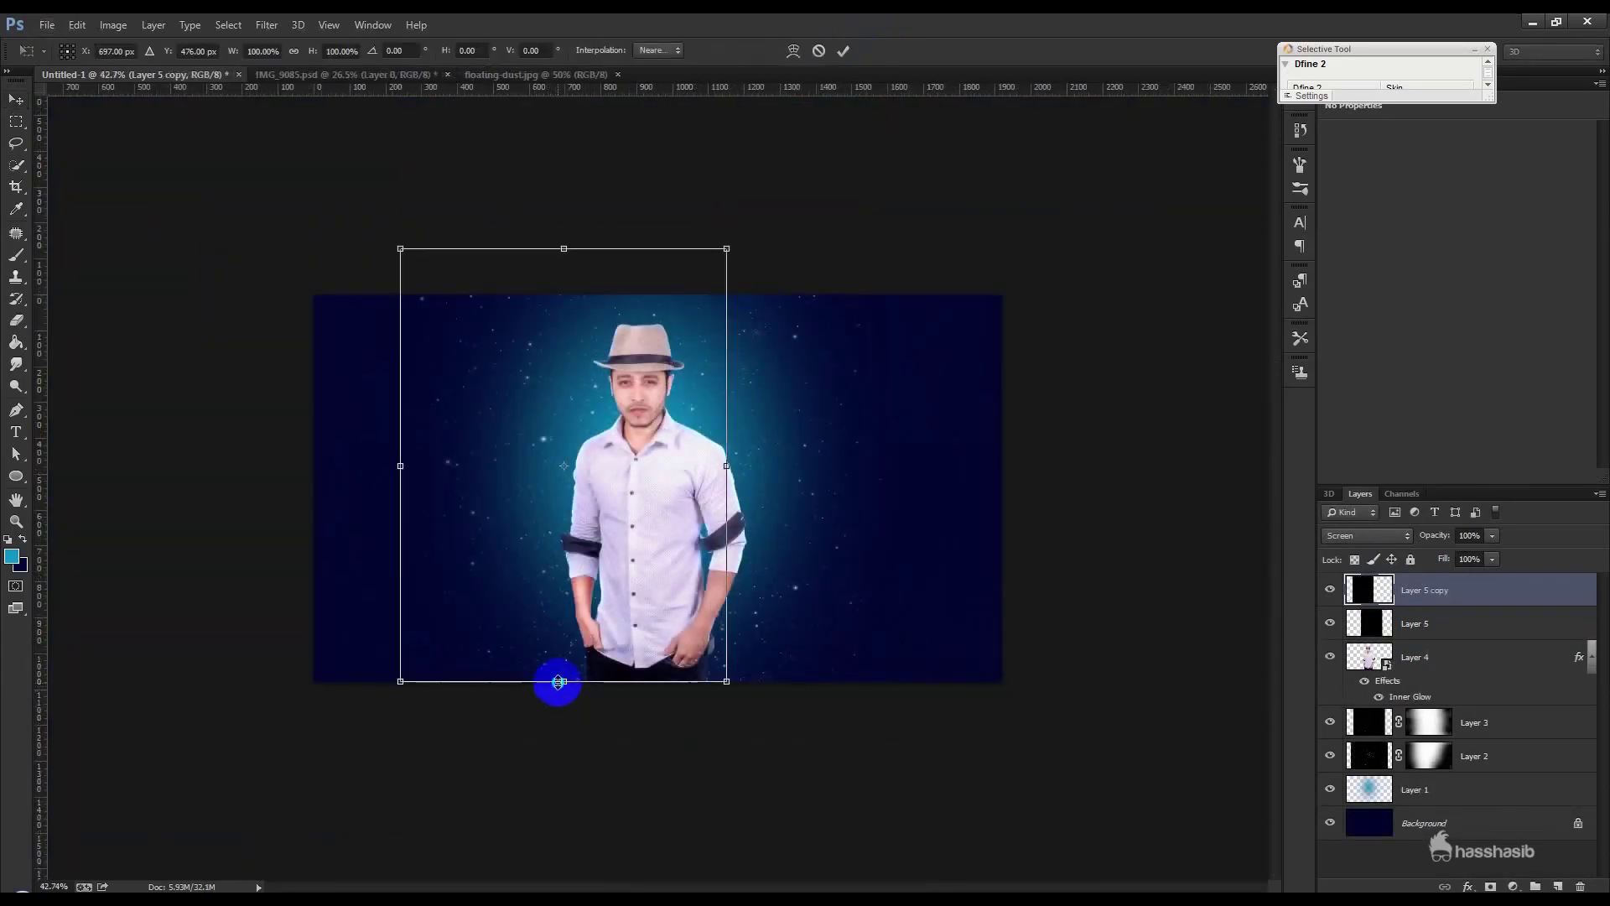
right_click(587, 657)
left_click(660, 622)
mouse_move(726, 680)
left_mouse_down()
mouse_move(778, 768)
mouse_move(740, 686)
left_mouse_up()
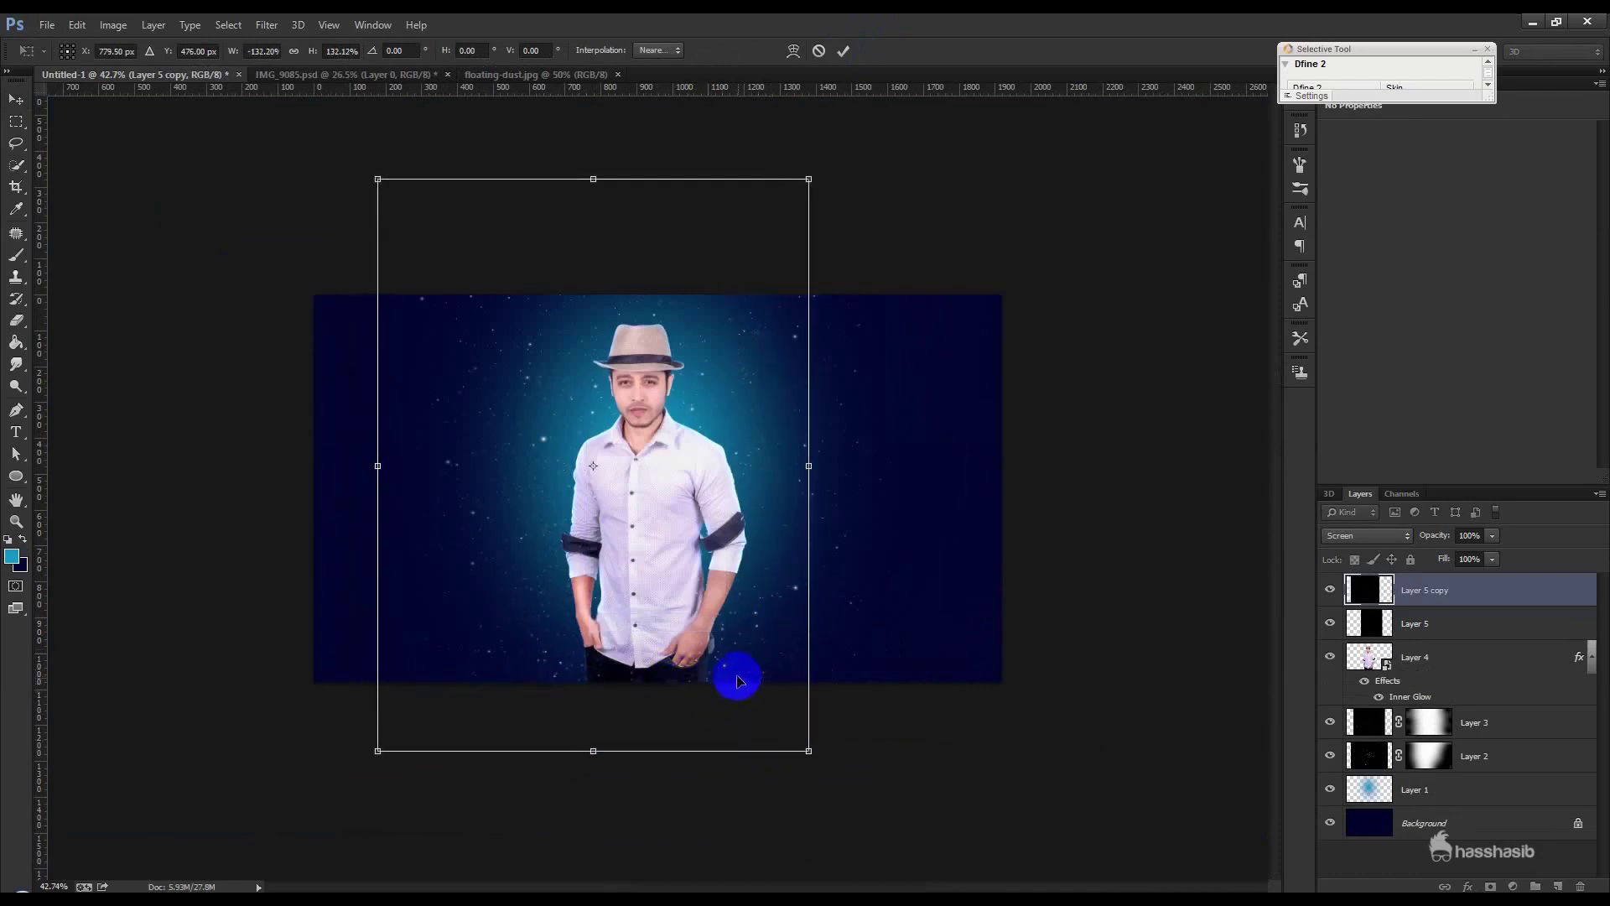
key("Return")
scroll(720, 666, "up", 1)
scroll(696, 663, "up", 2)
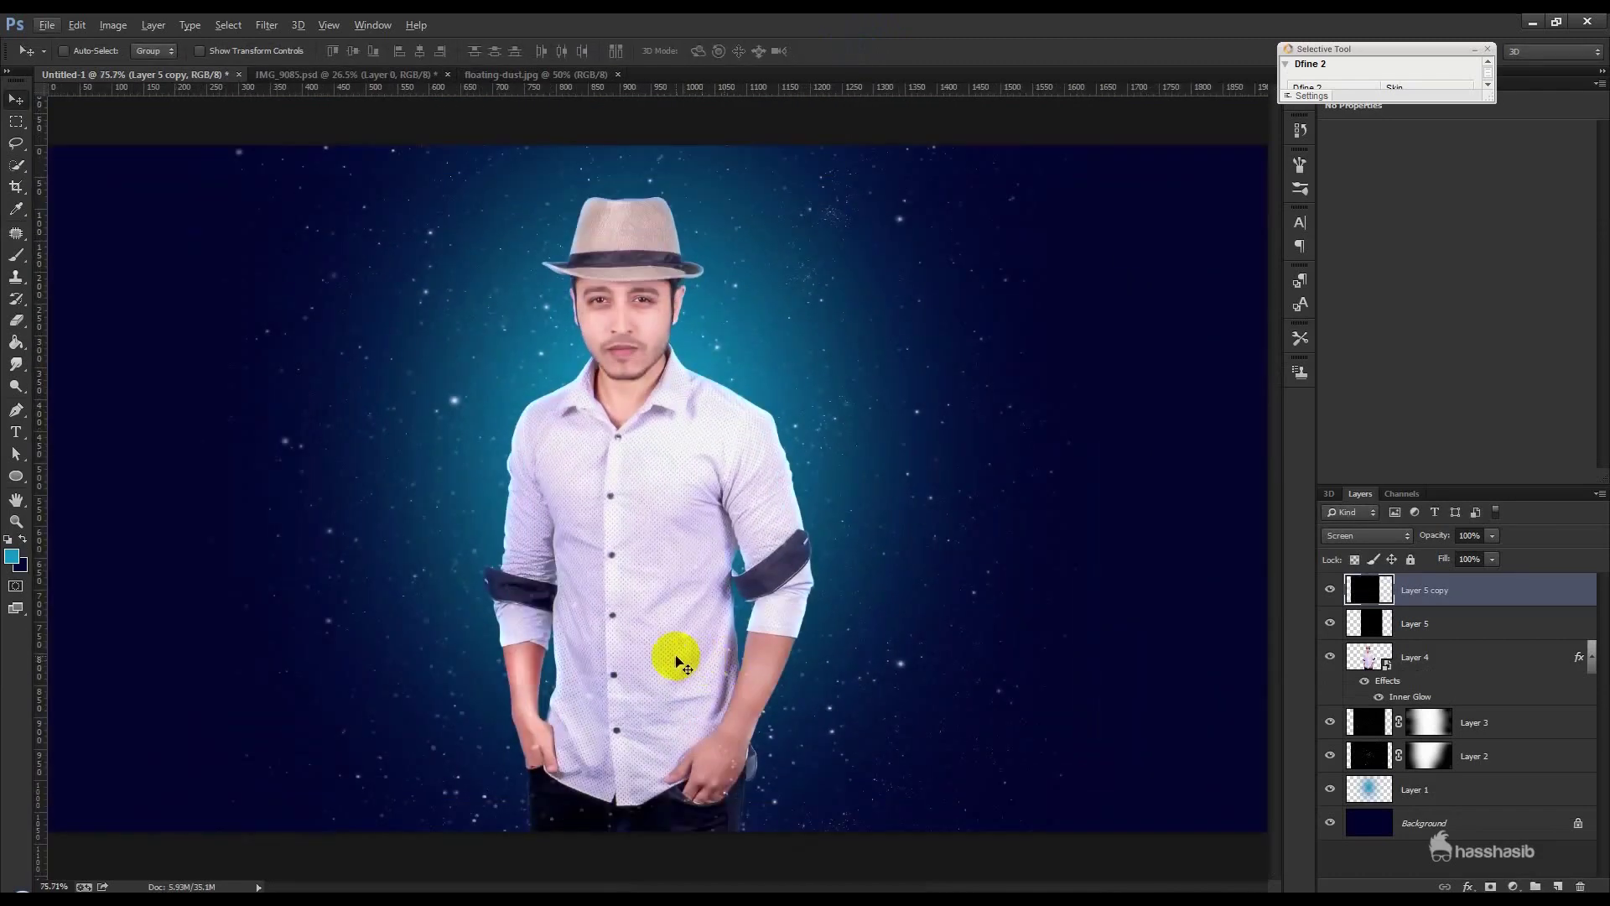
scroll(669, 658, "down", 1)
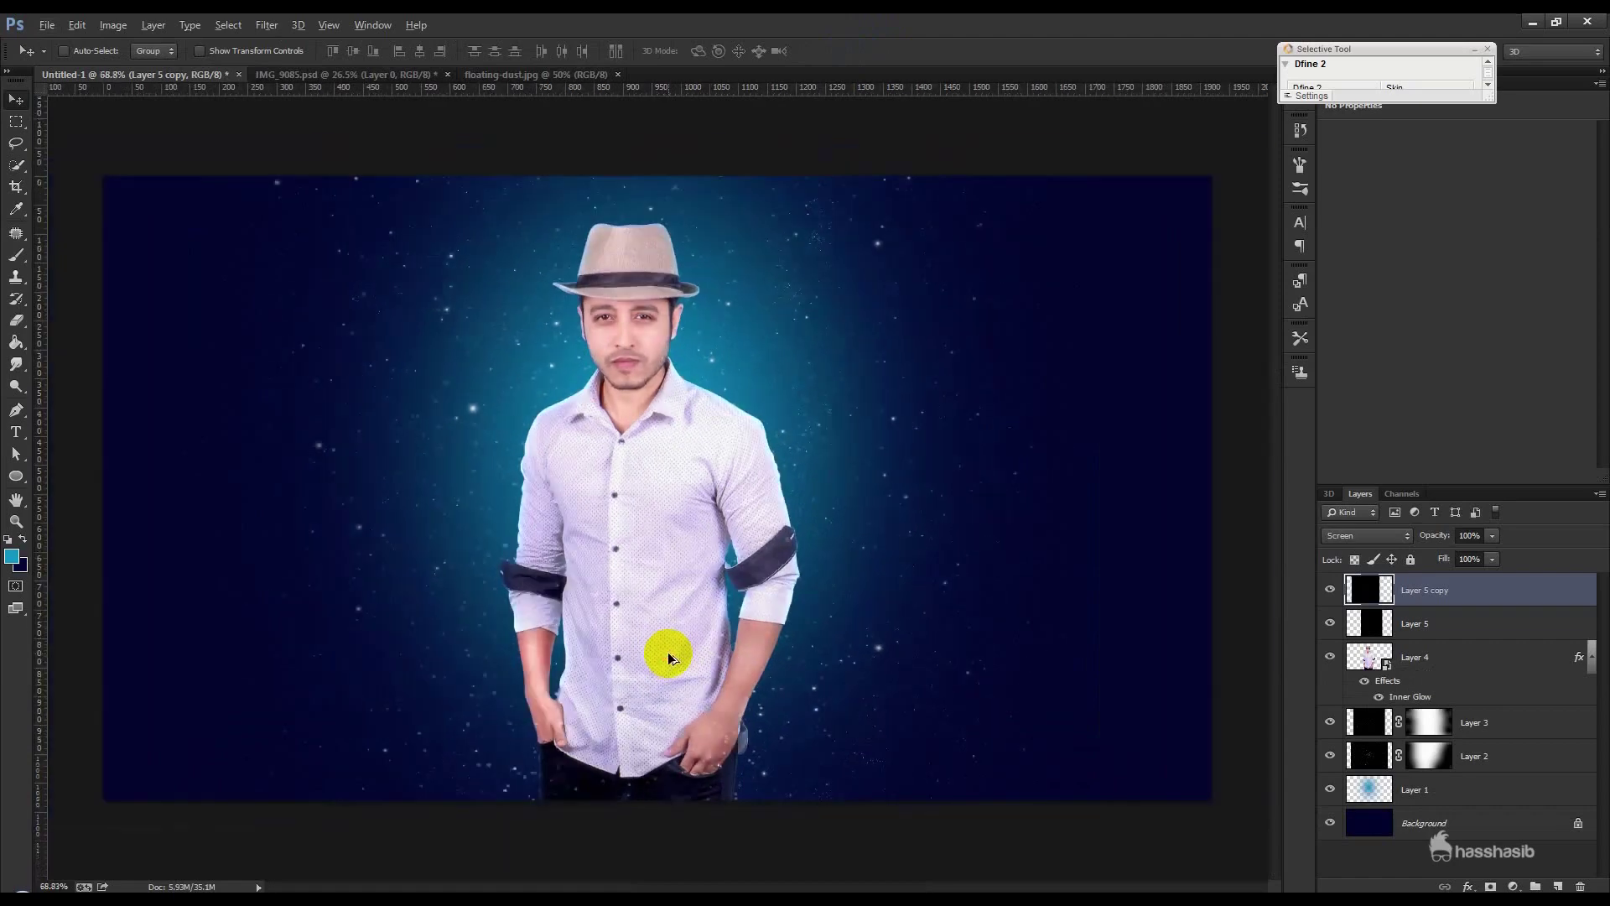
left_click(1495, 663)
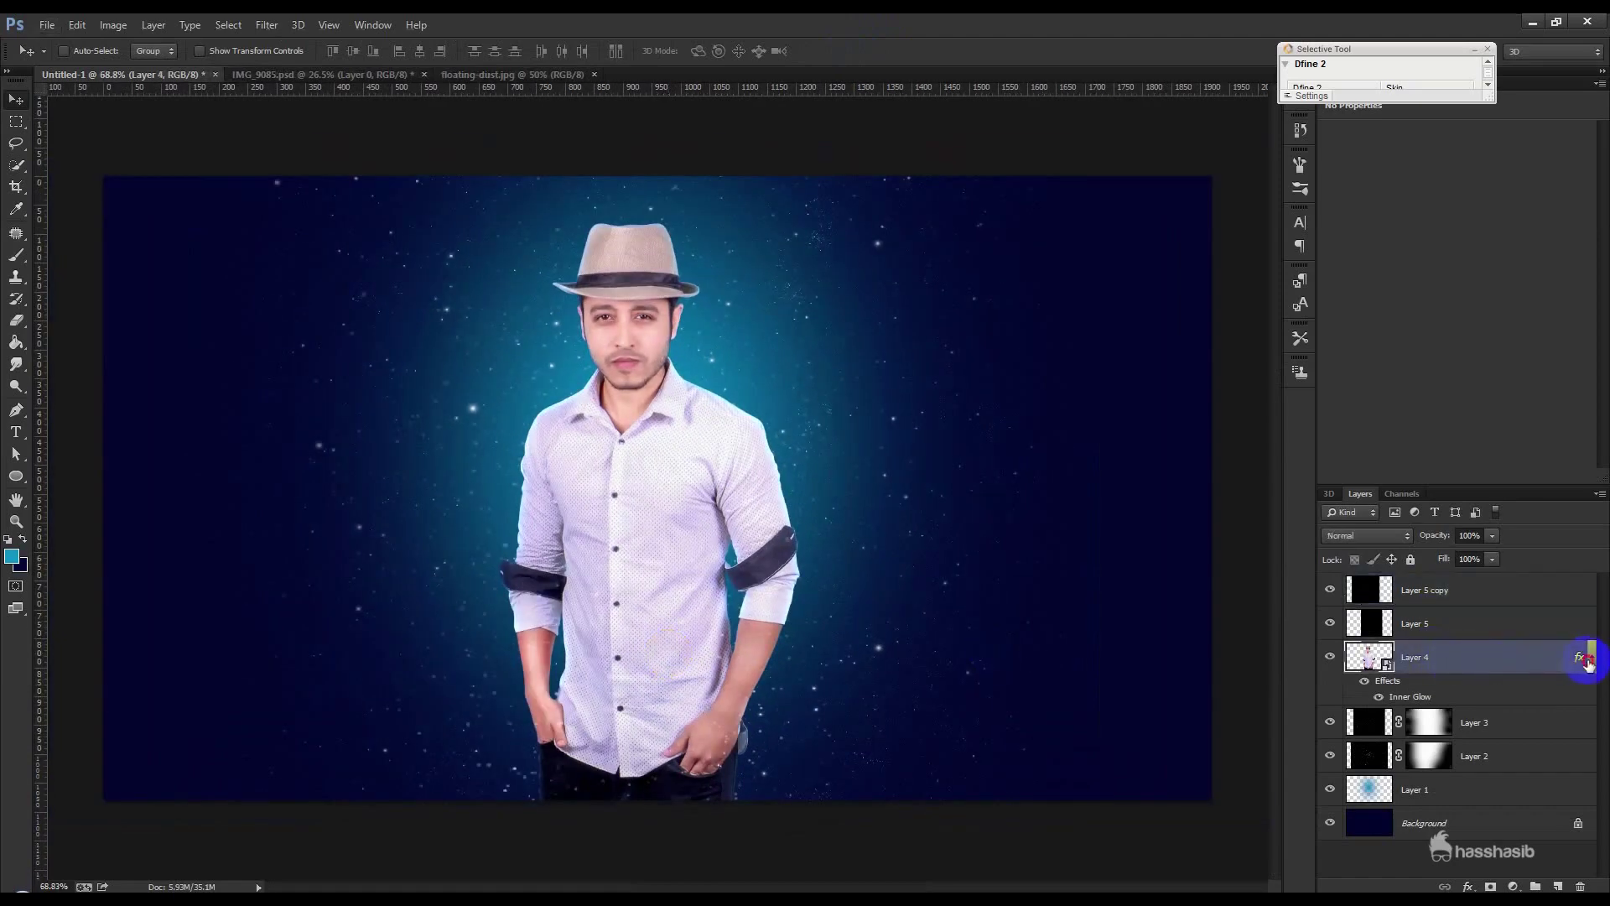
Step: Nudge the man's layer, then duplicate Layer 5 copy up and to the right
left_click(1589, 659)
left_click_drag(888, 575, 894, 579)
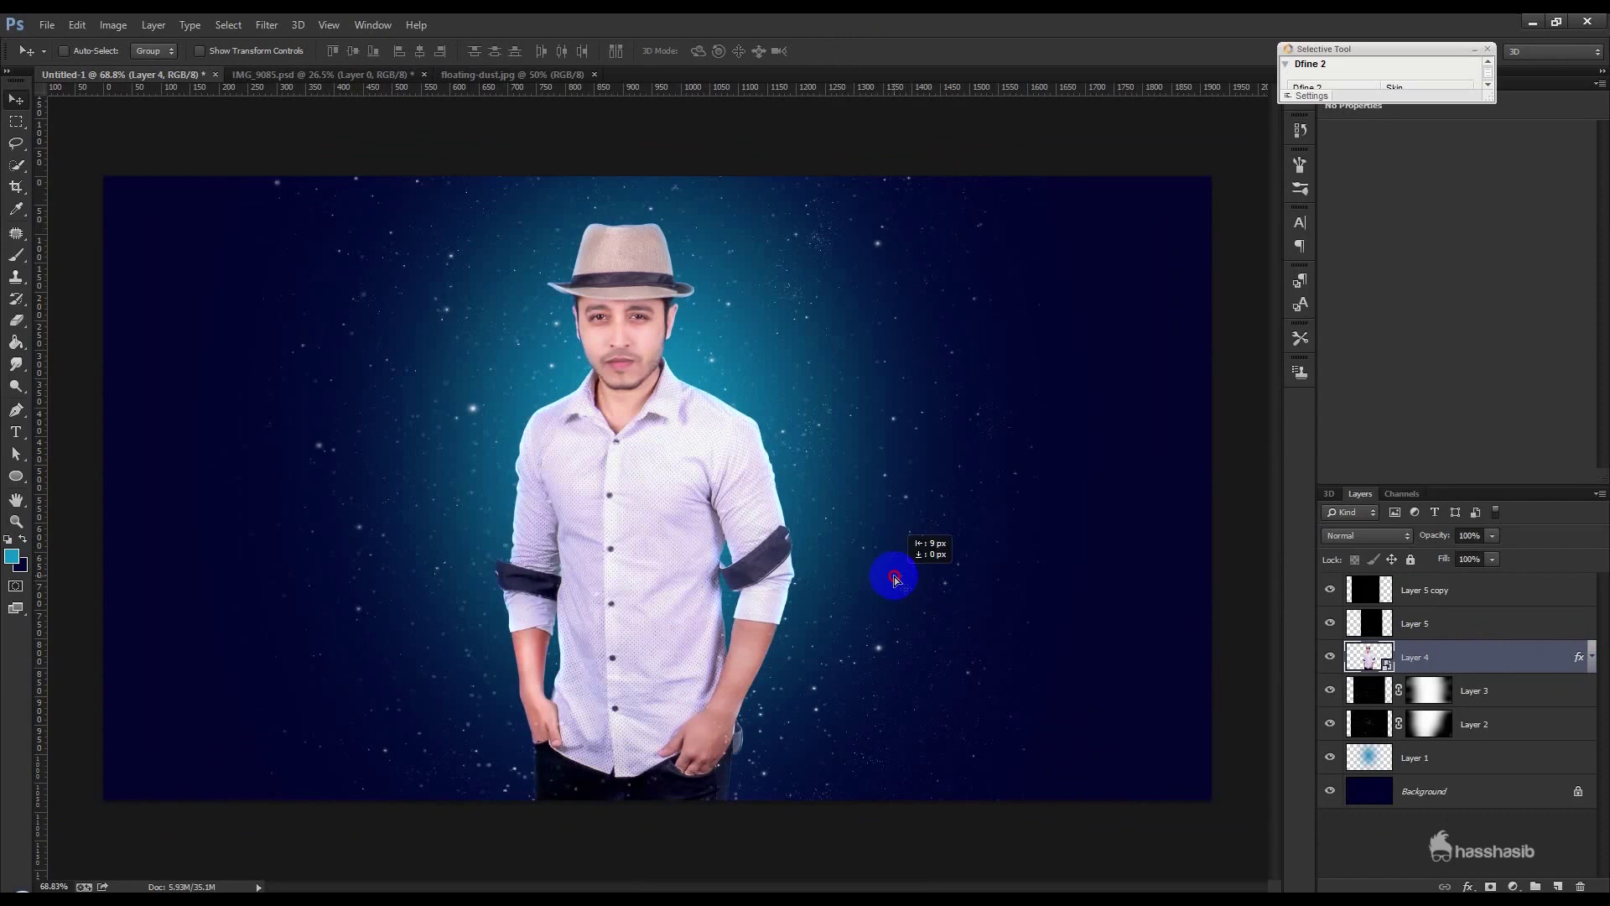
left_click(1421, 595)
mouse_move(575, 736)
left_mouse_down()
mouse_move(703, 462)
mouse_move(701, 438)
mouse_move(665, 431)
mouse_move(693, 546)
mouse_move(684, 576)
mouse_move(718, 577)
left_mouse_up()
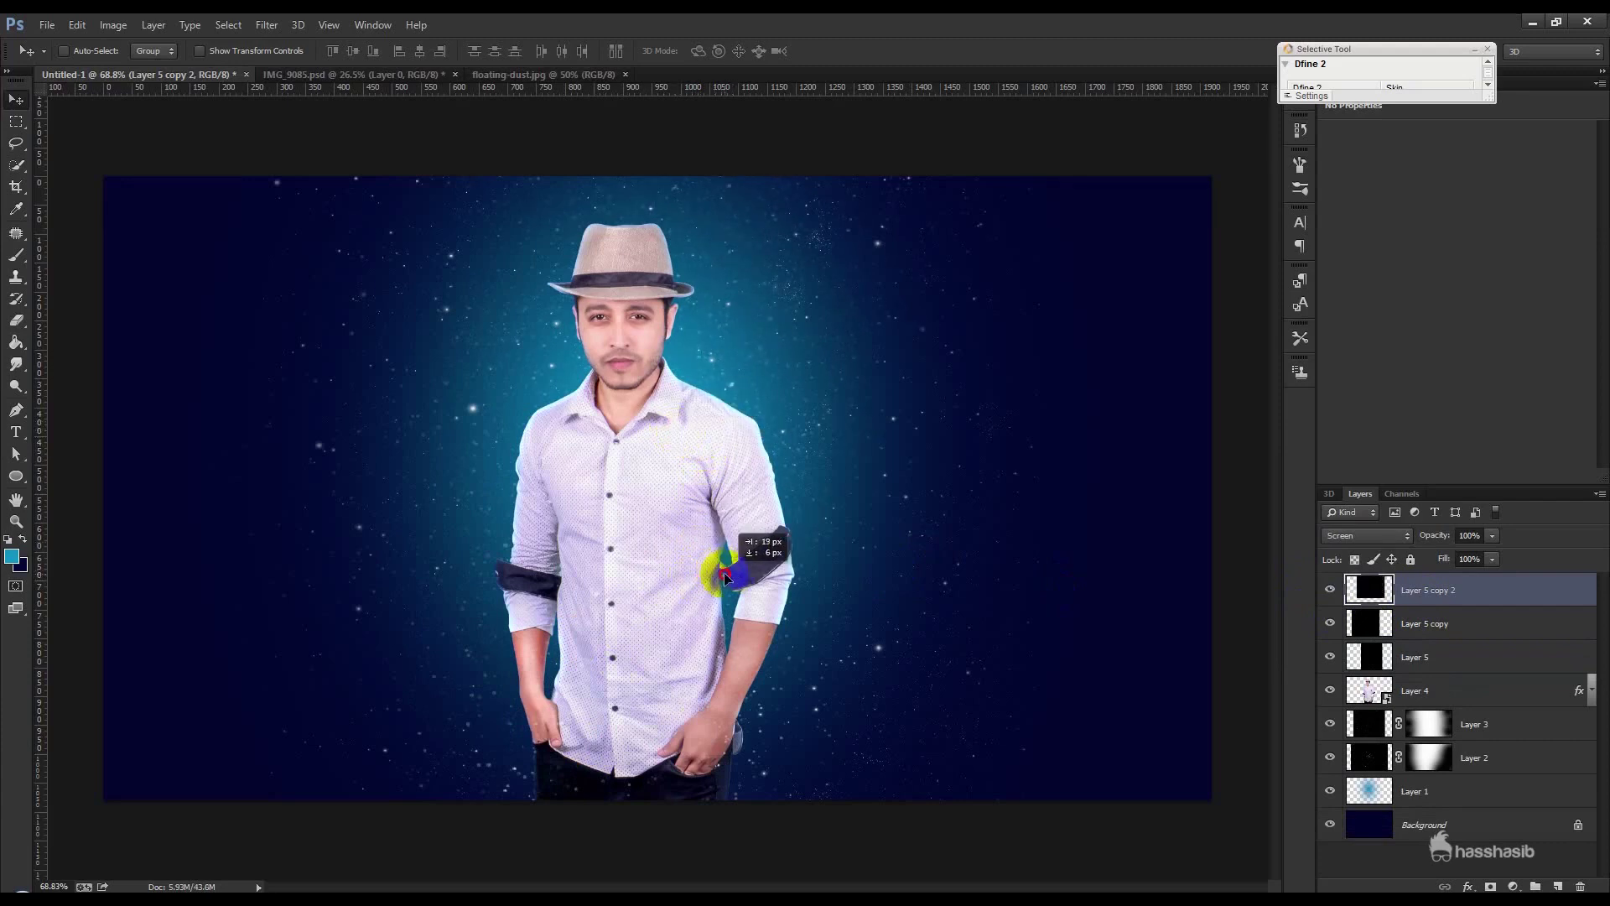
Step: Shrink the new dust copy to about 53% and tilt it 5° near the right sleeve
key("ctrl+t")
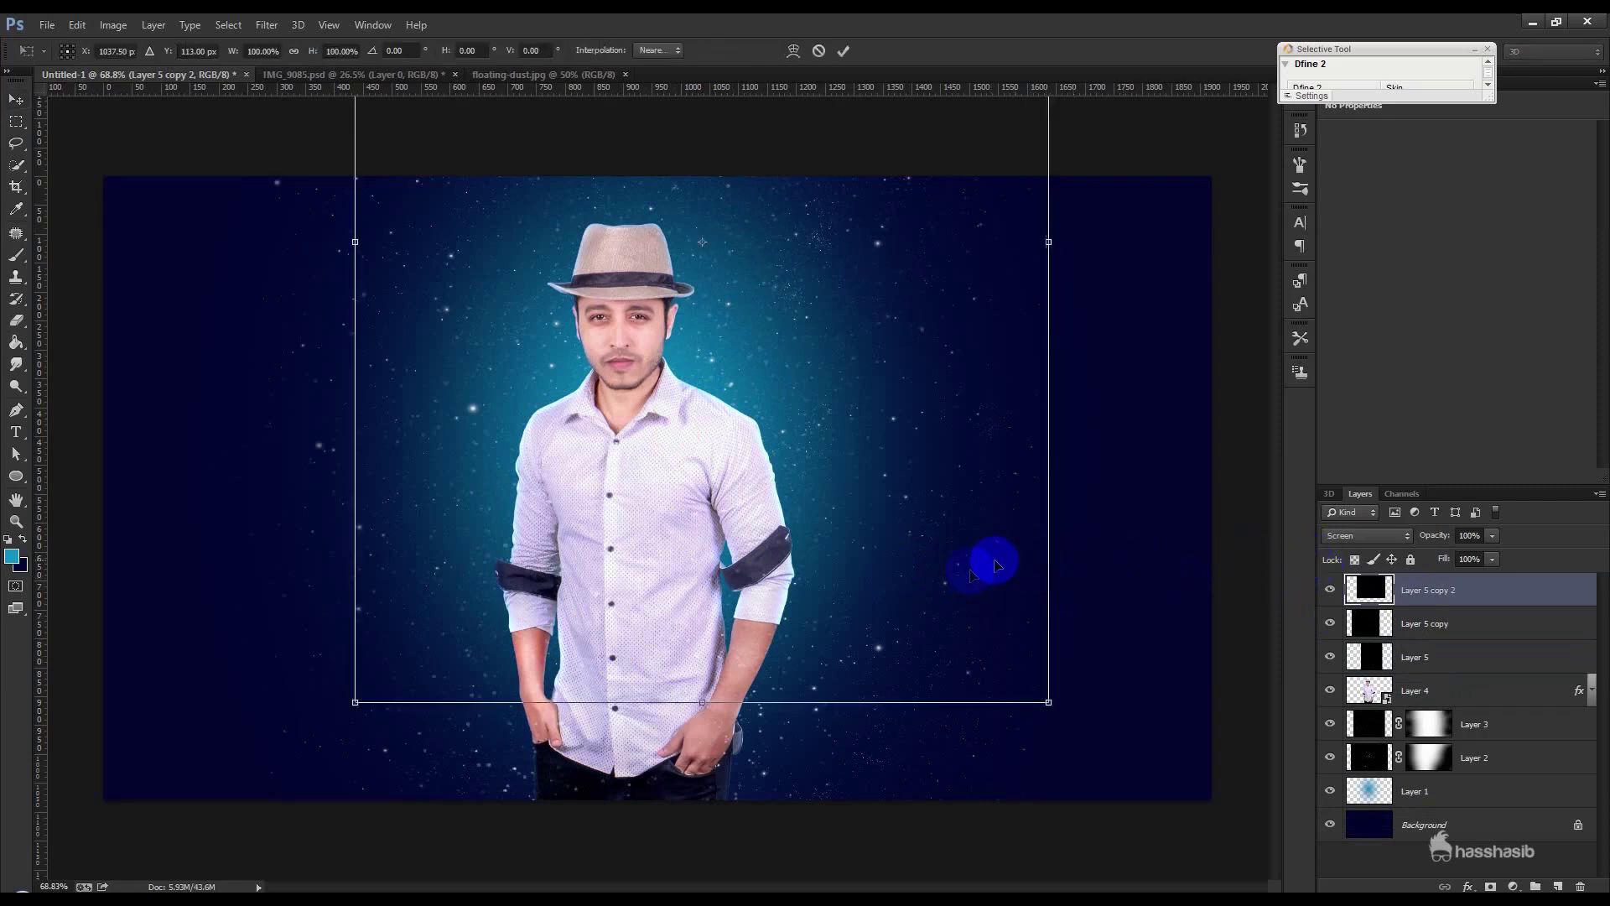
left_click_drag(1044, 695, 852, 445)
mouse_move(764, 443)
left_mouse_down()
mouse_move(776, 549)
mouse_move(881, 622)
mouse_move(859, 607)
left_mouse_up()
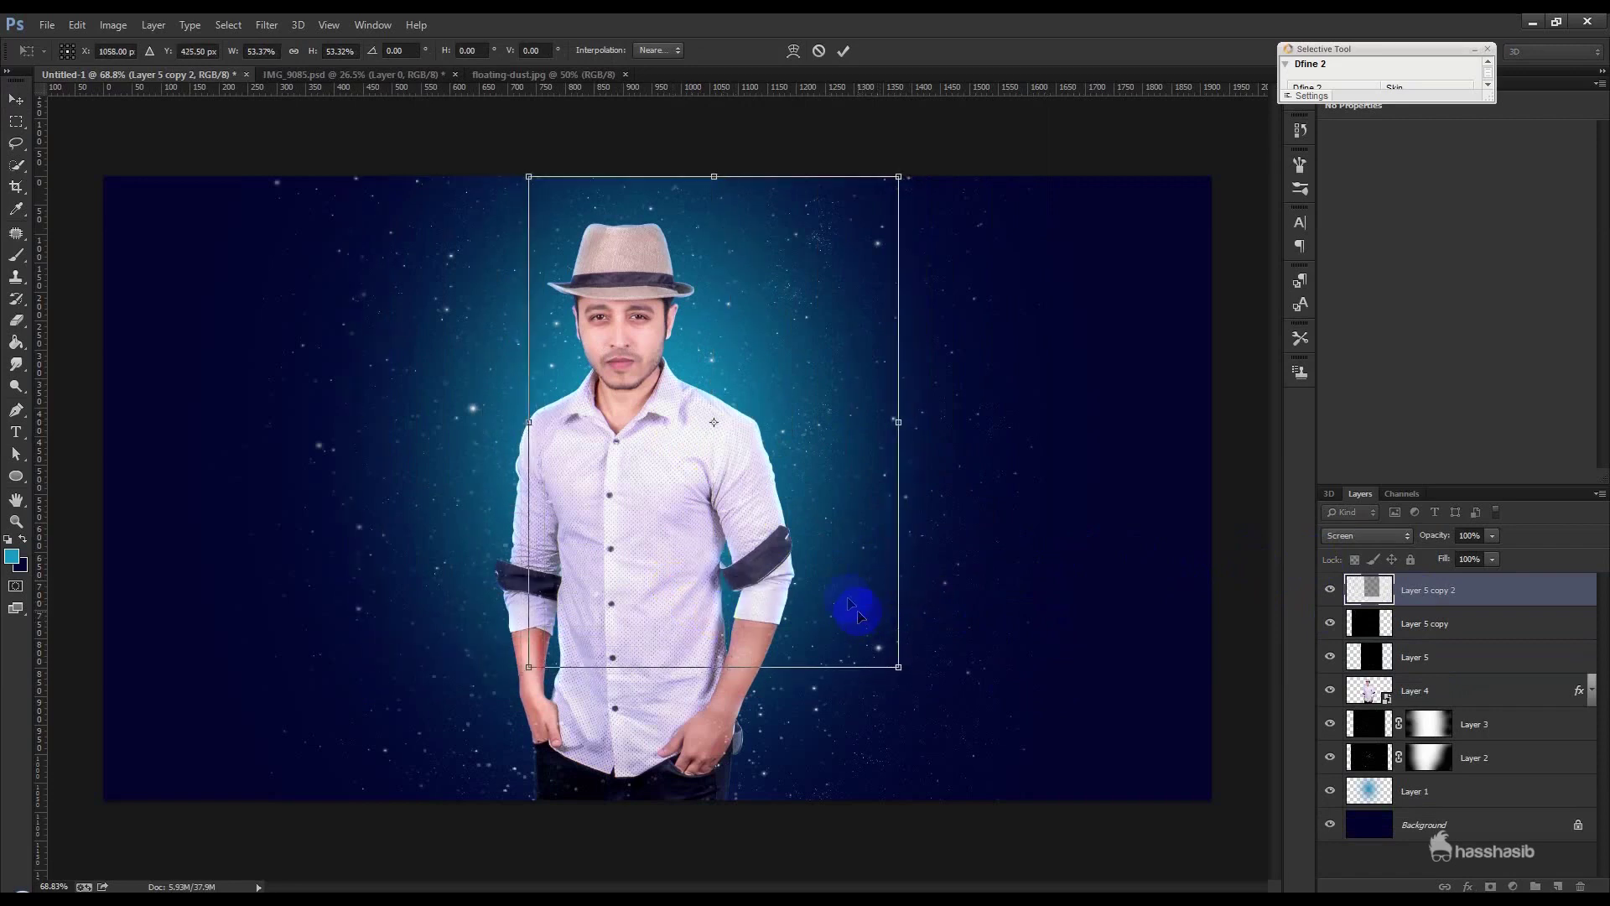
mouse_move(951, 557)
left_mouse_down()
mouse_move(805, 527)
mouse_move(781, 643)
left_mouse_up()
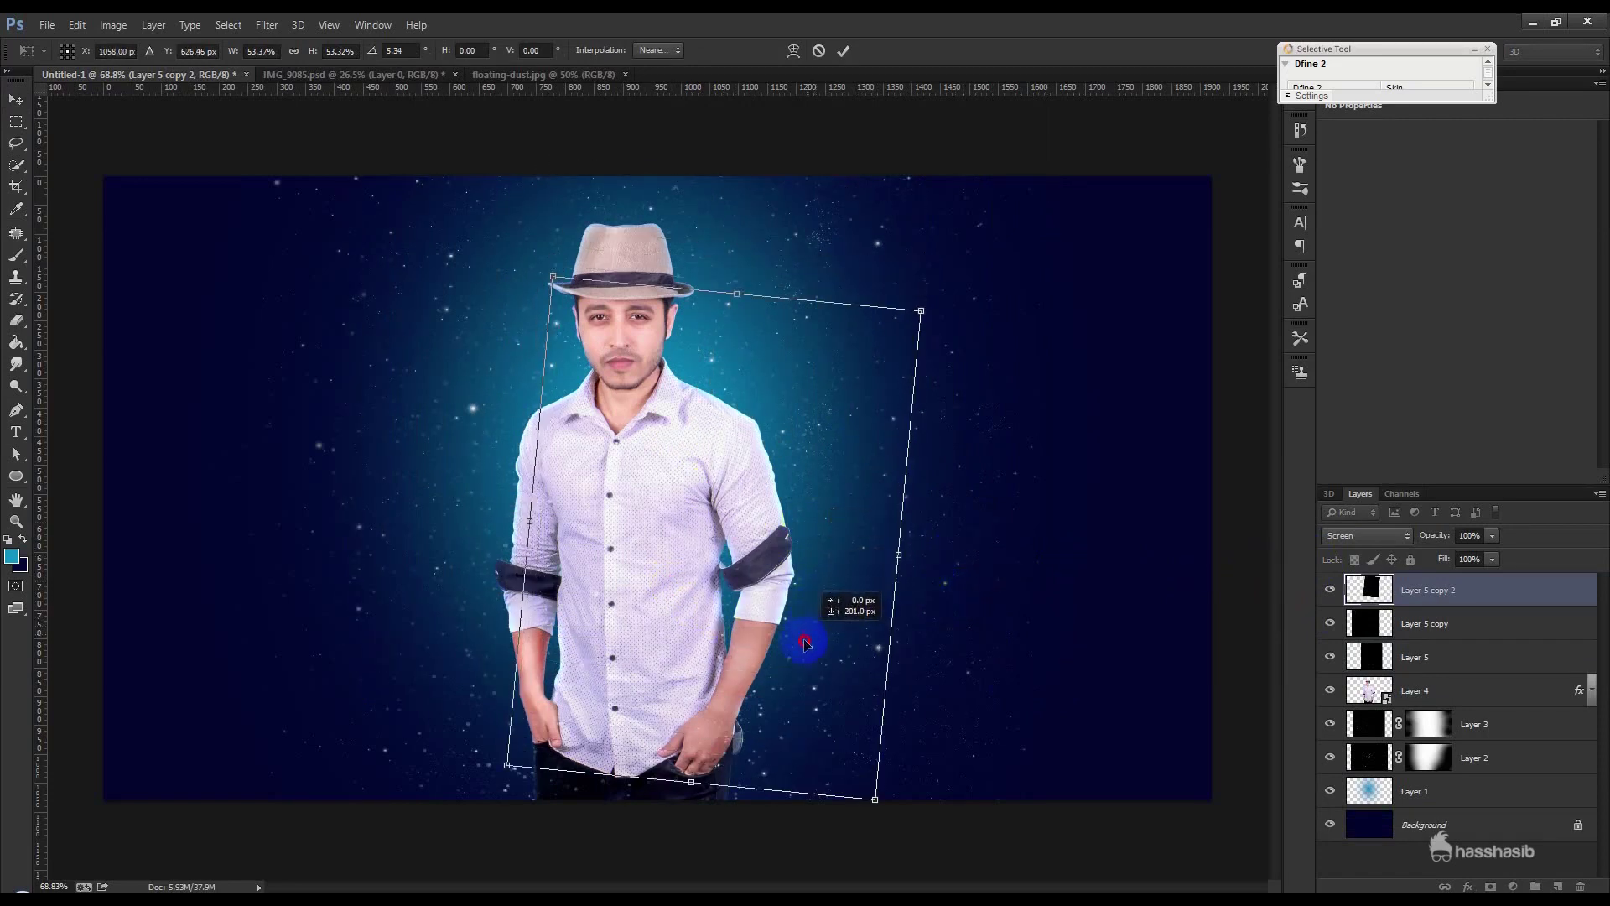
key("Return")
left_click_drag(757, 560, 765, 610)
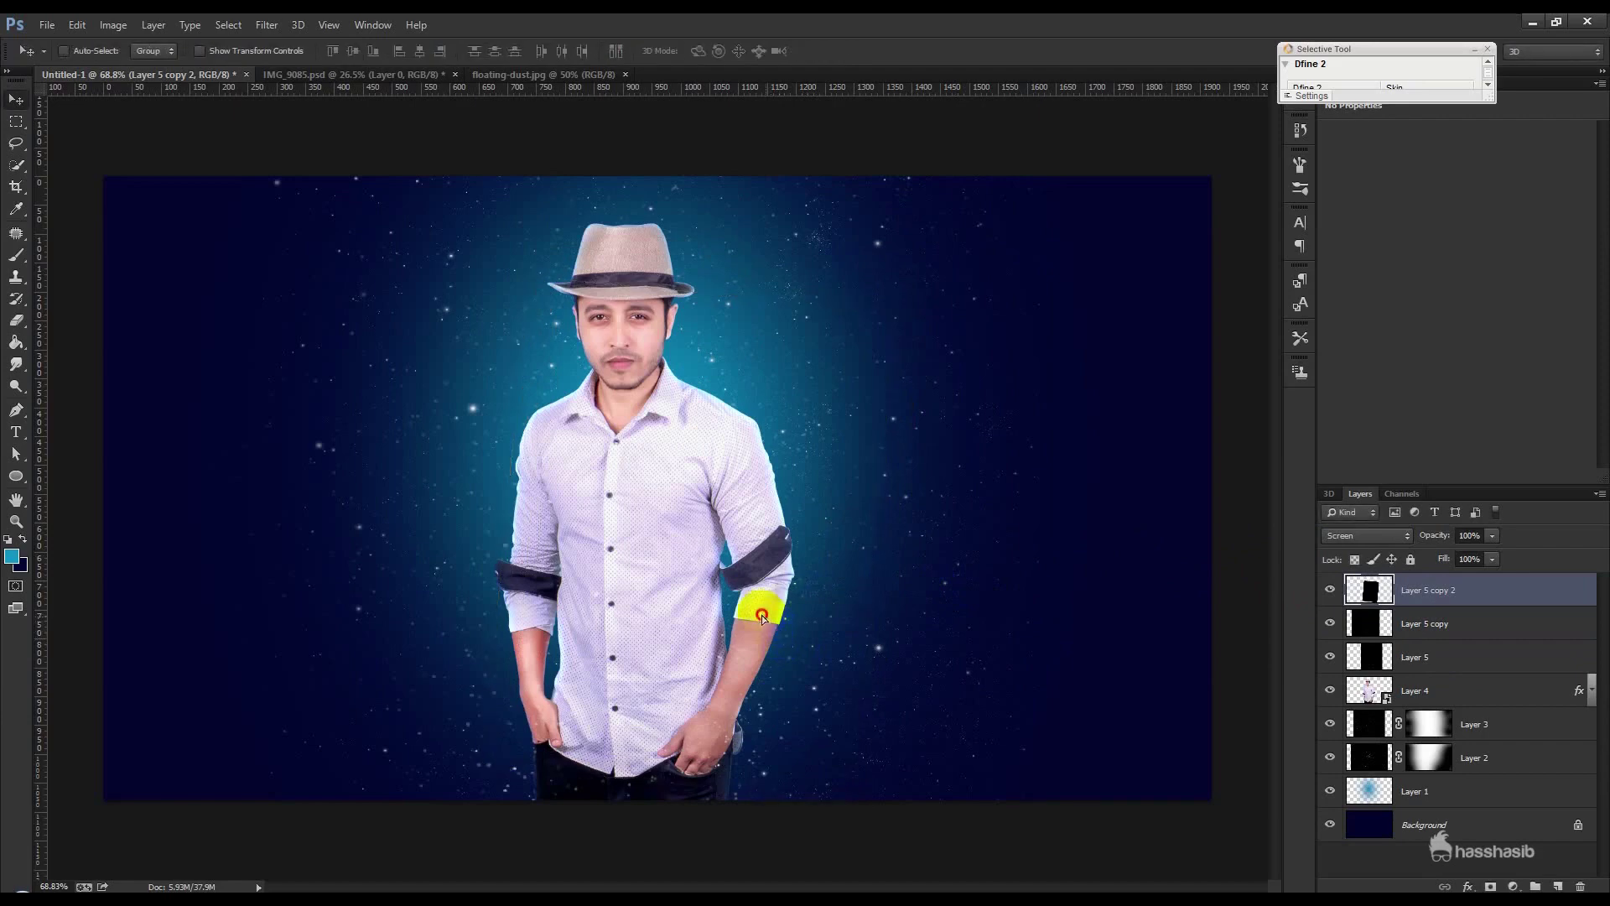
scroll(760, 610, "up", 1)
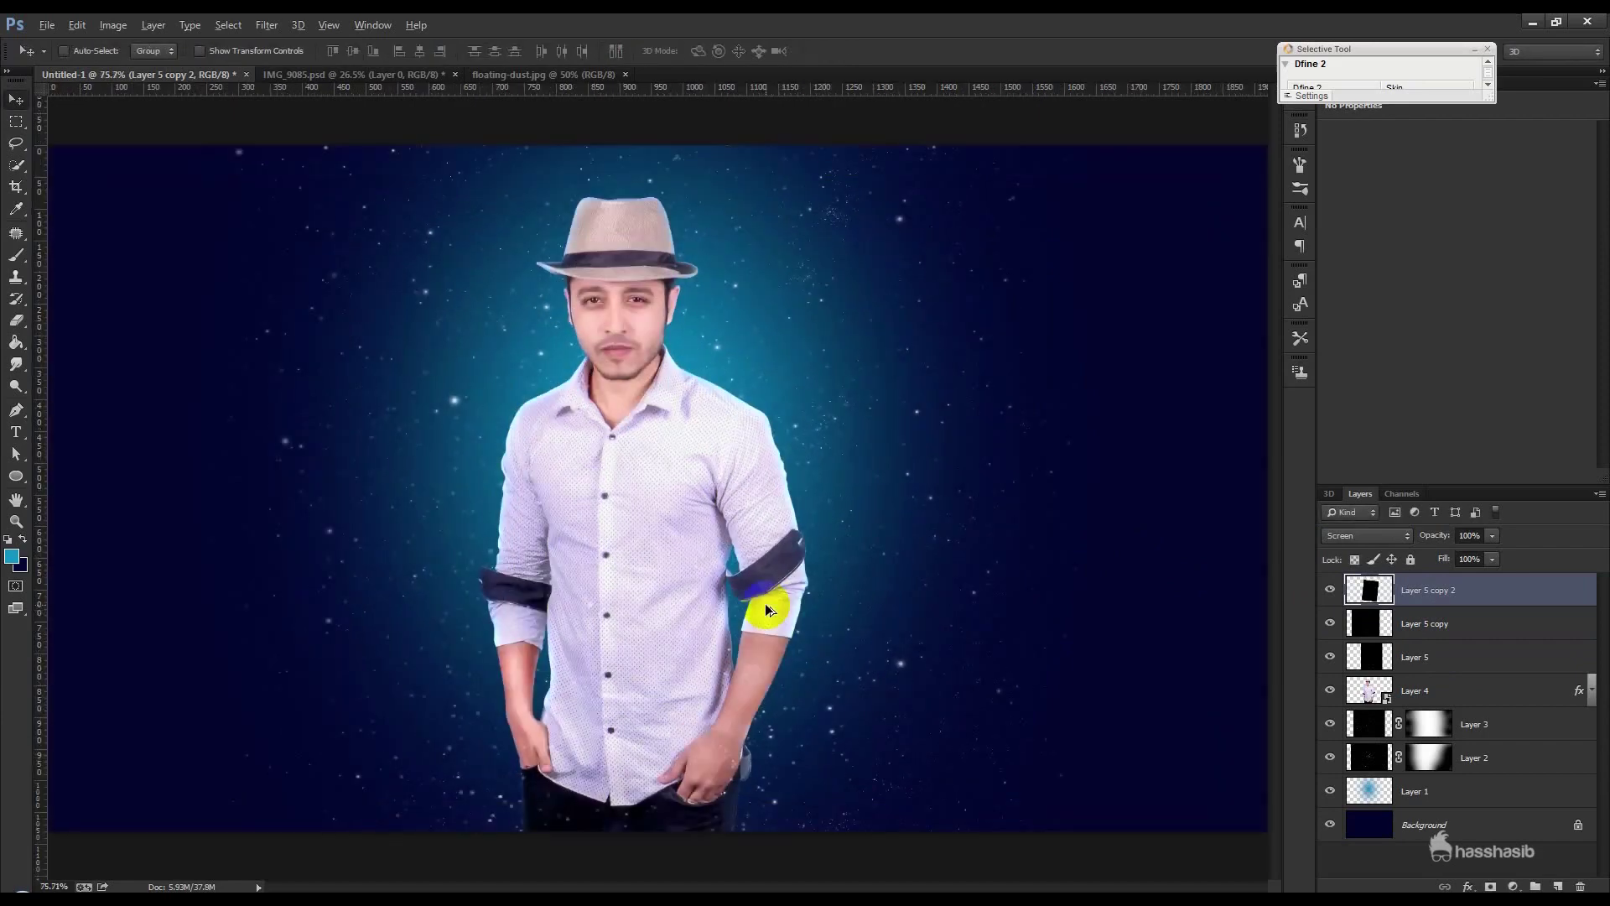
left_click_drag(767, 610, 770, 595)
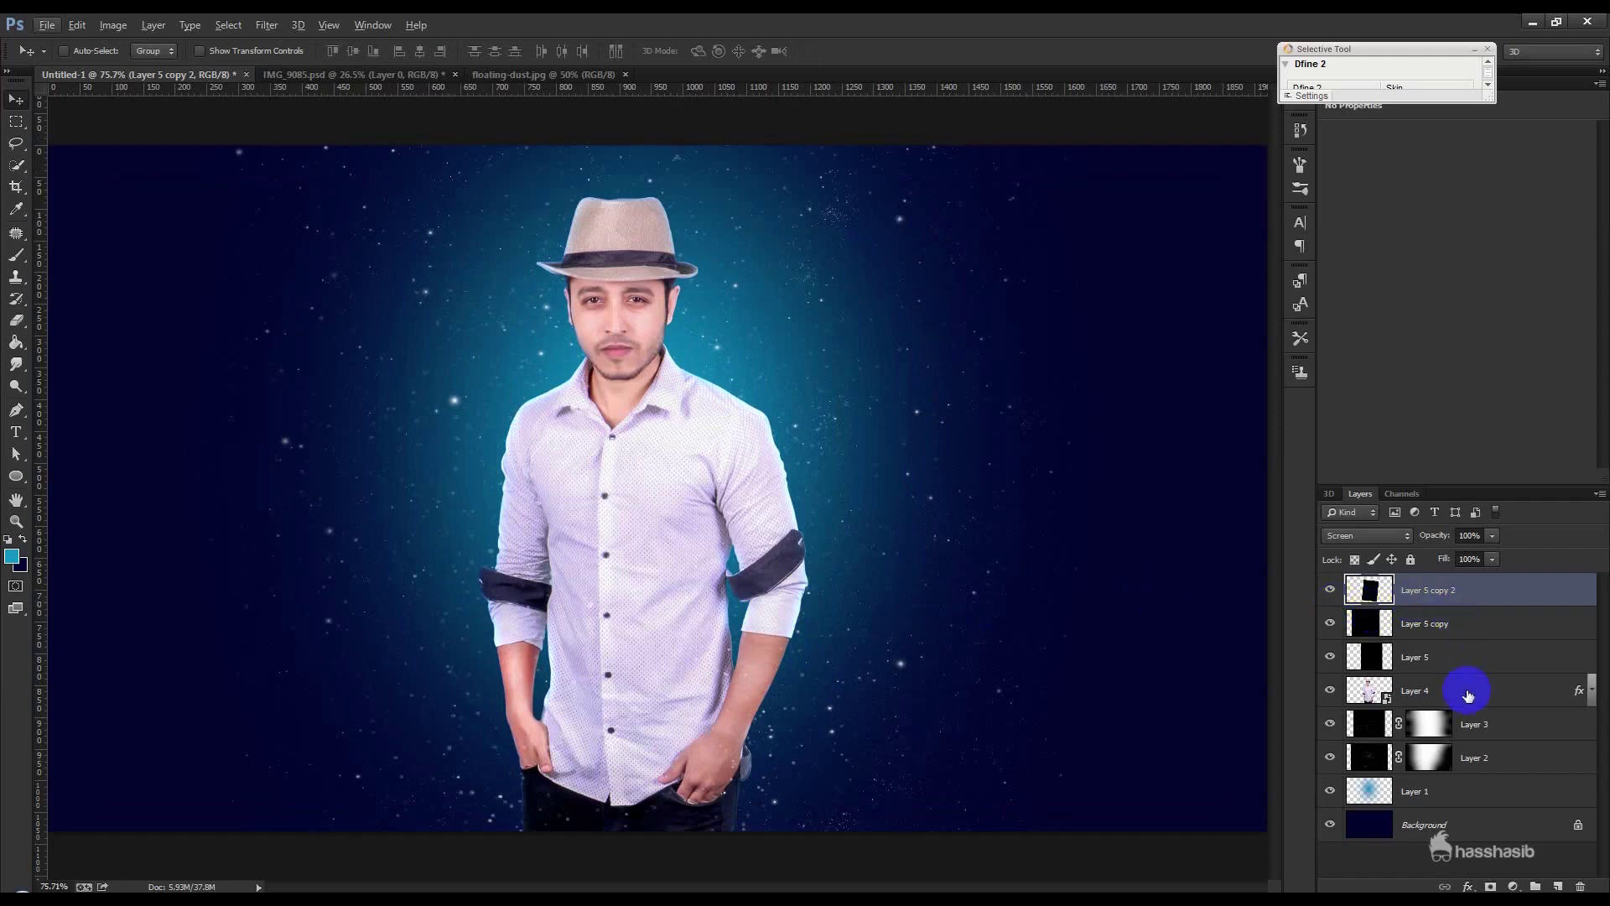
left_click(1459, 788)
Step: Duplicate the blue glow in Color Dodge, shrink it to ~63% and stretch it taller
key("ctrl+j")
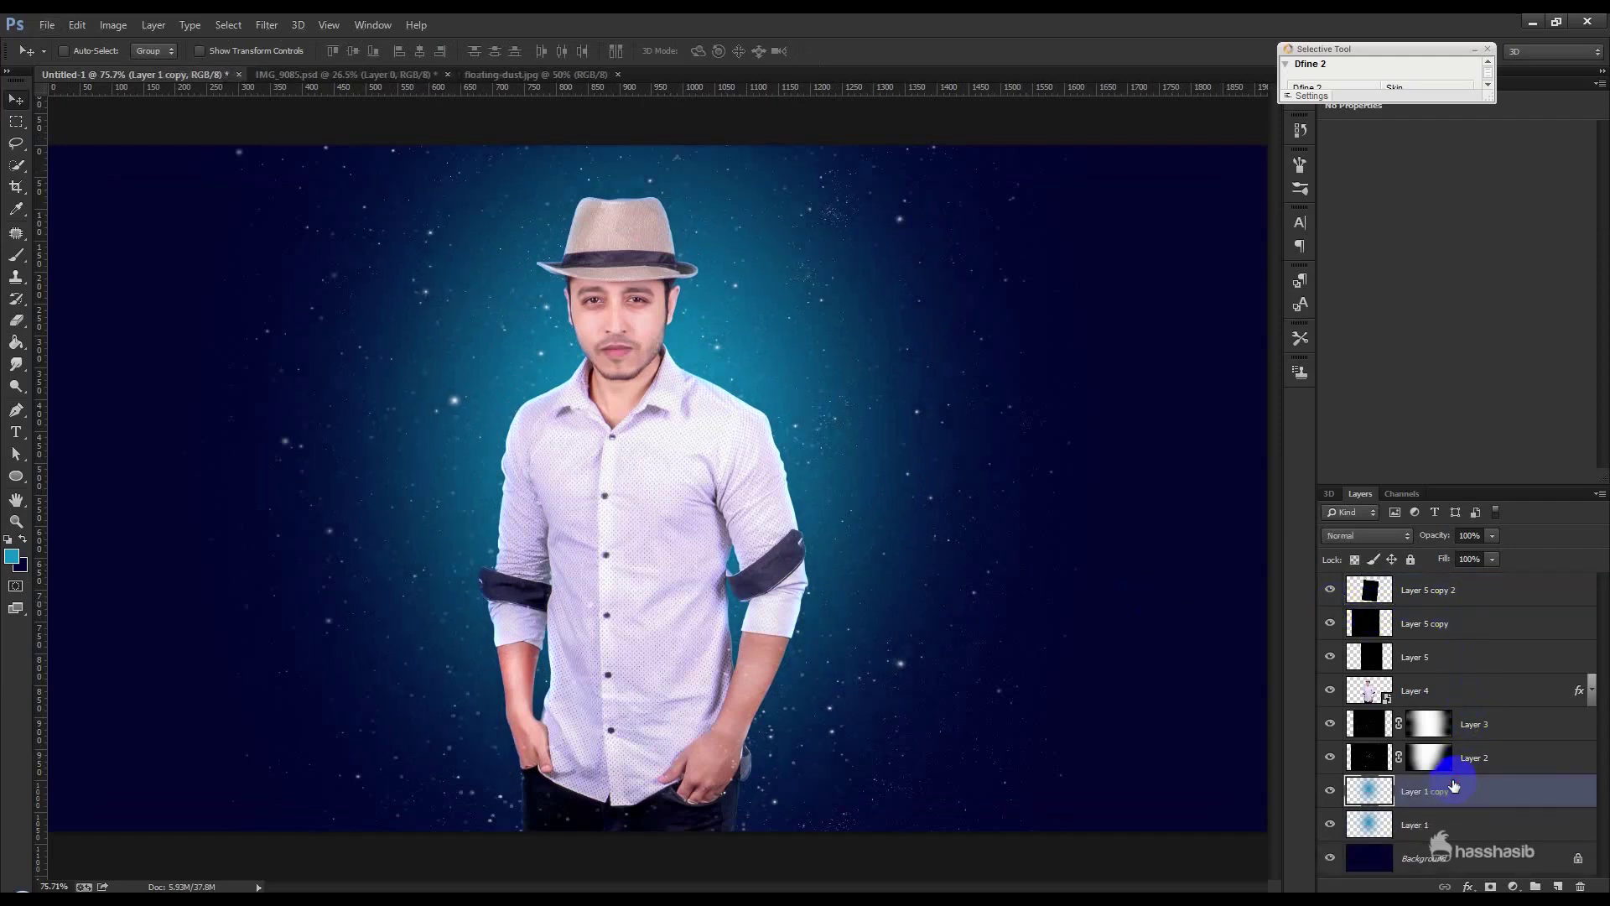
left_click(1372, 537)
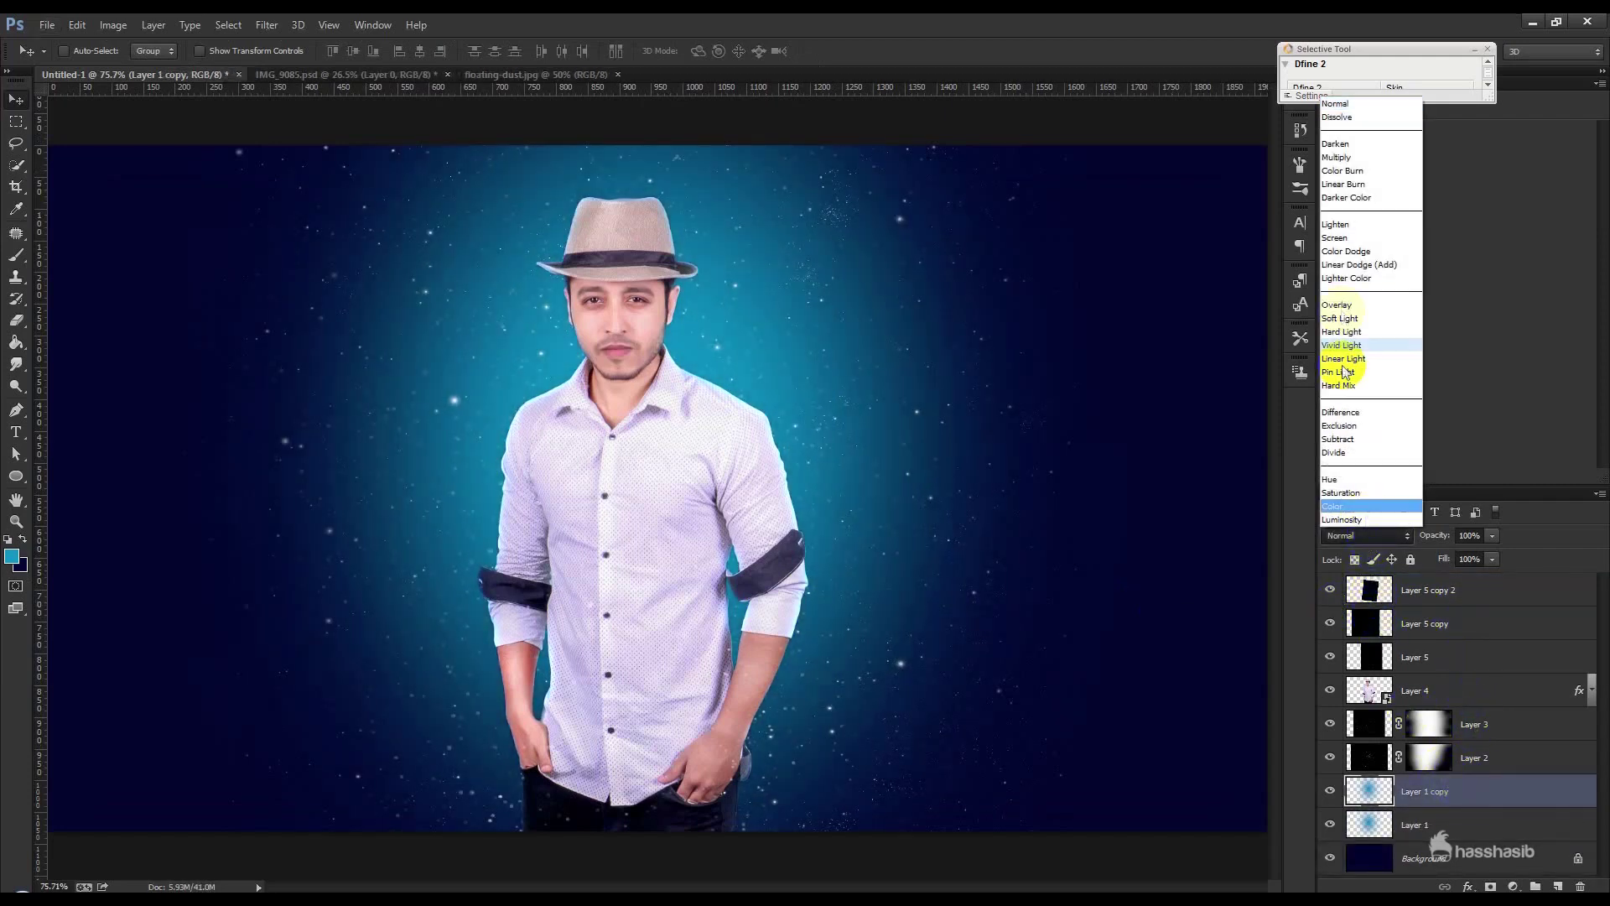
left_click(1340, 252)
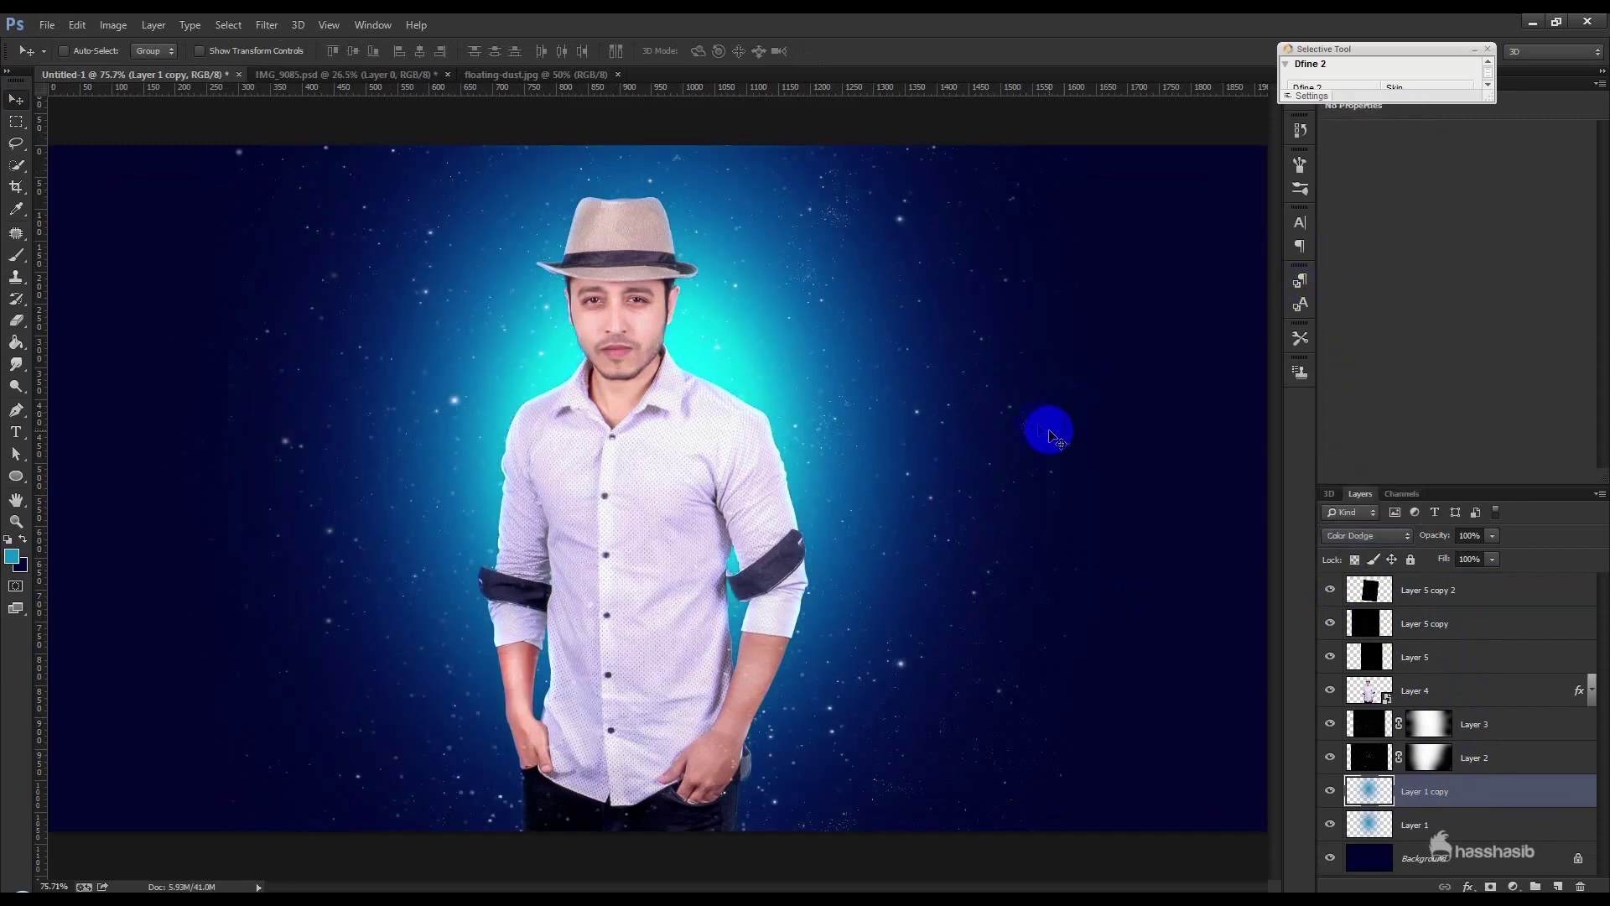
key("ctrl+t")
left_click_drag(1153, 852, 1014, 644)
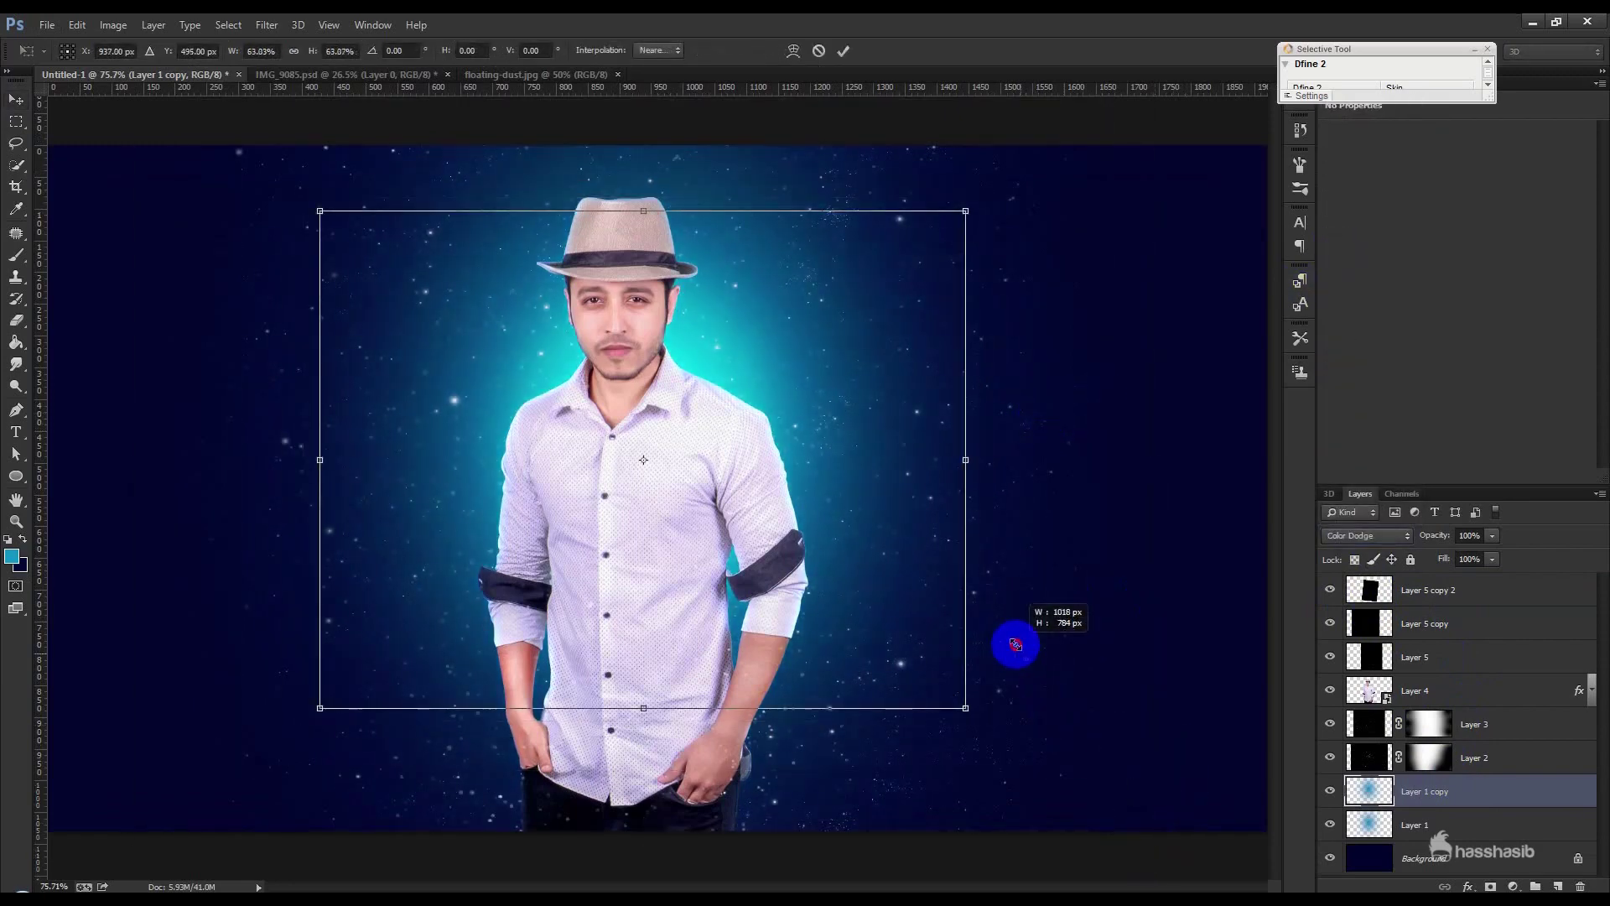
left_click_drag(855, 543, 844, 575)
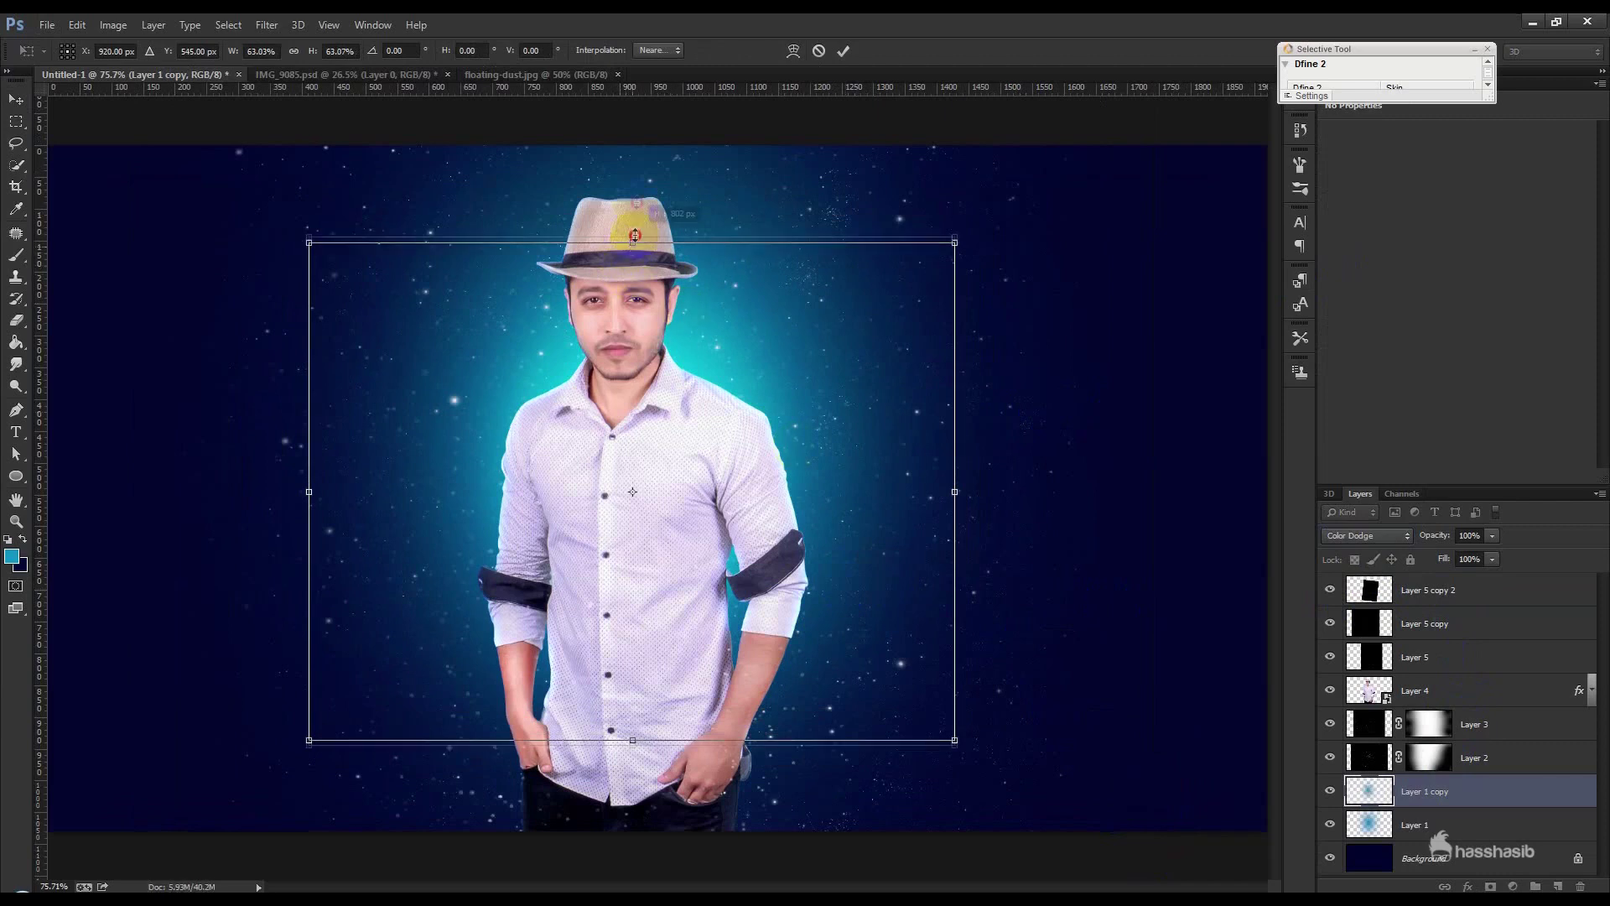
left_click_drag(635, 236, 639, 161)
left_click_drag(663, 373, 669, 429)
key("Return")
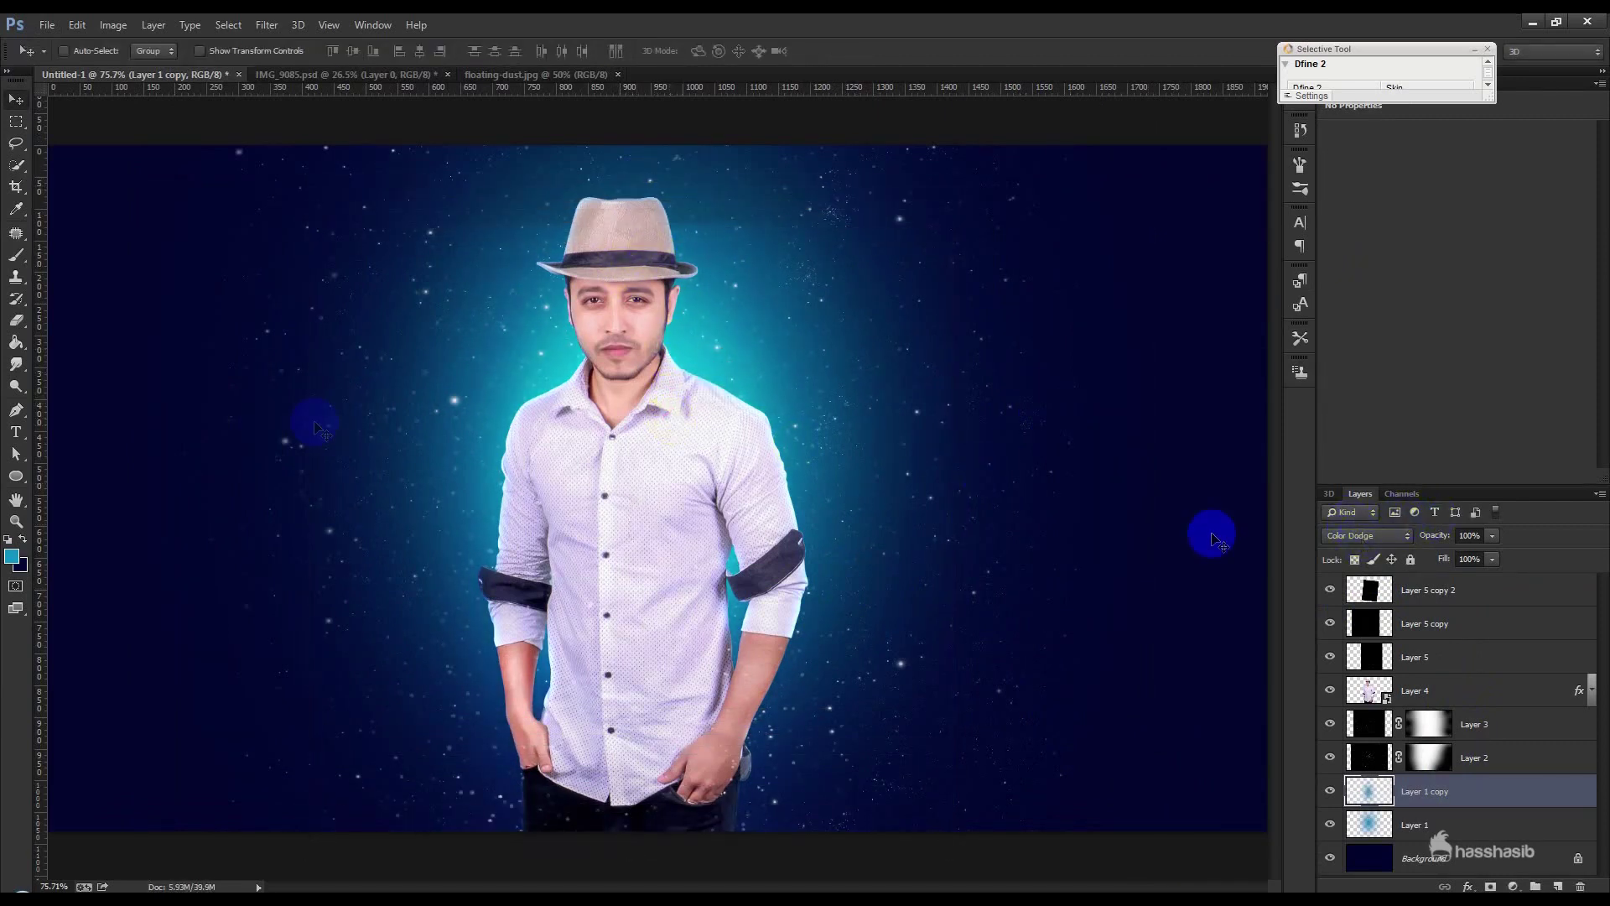
Step: Set up a 195 px soft round eraser and nudge the glow copy down-right
left_click(16, 320)
right_click(438, 196)
left_click(573, 313)
left_click_drag(545, 238, 594, 237)
left_click(713, 33)
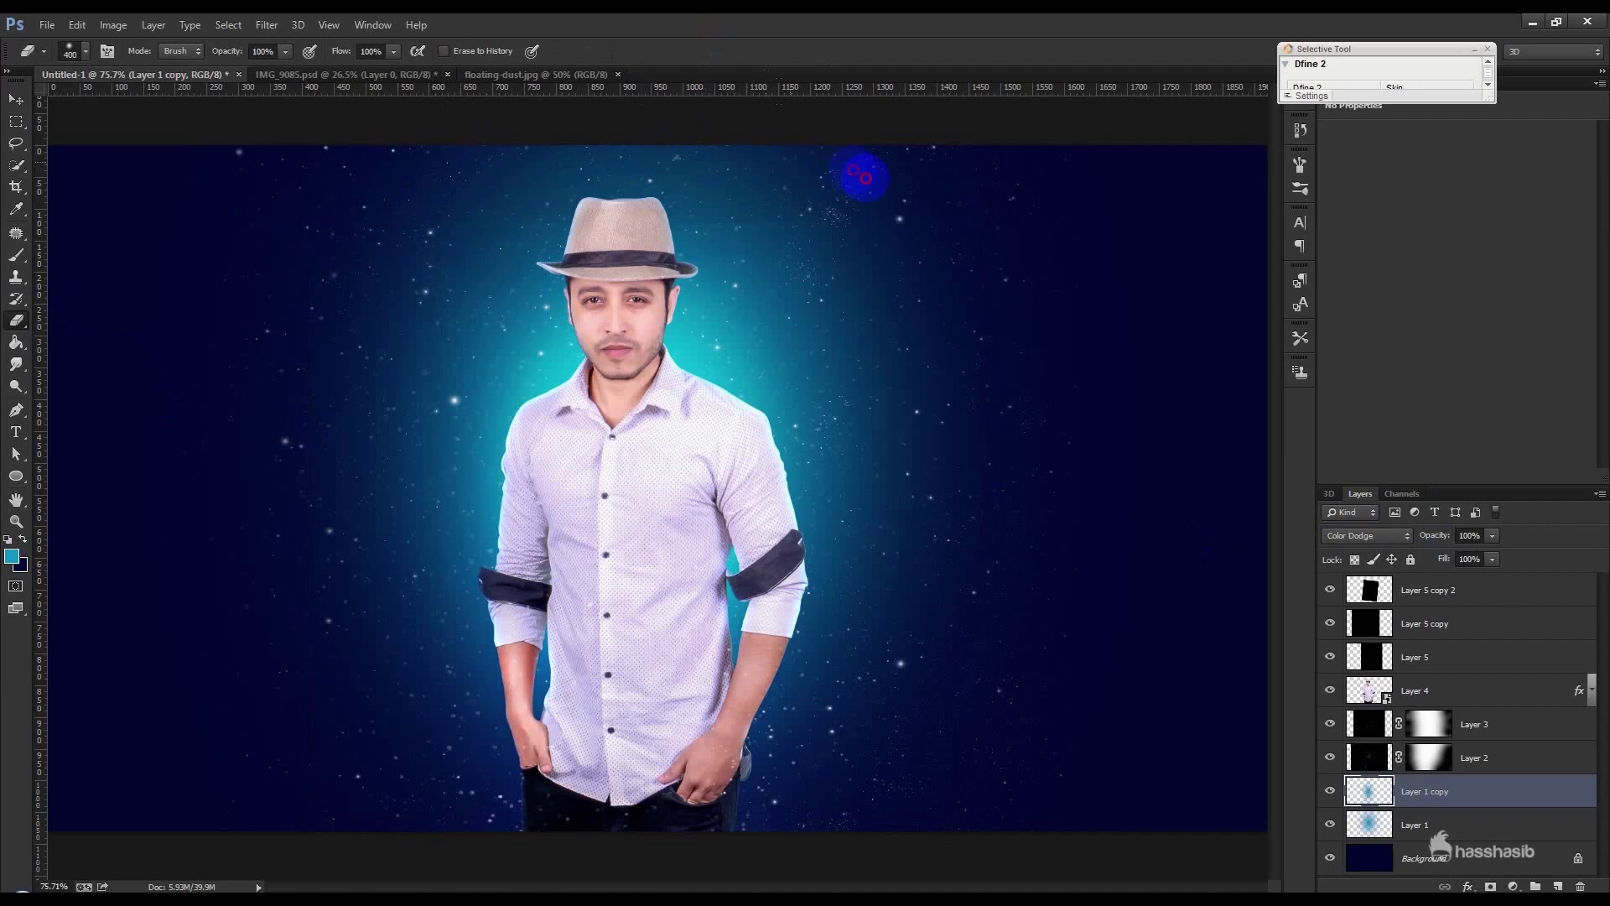
left_click(16, 99)
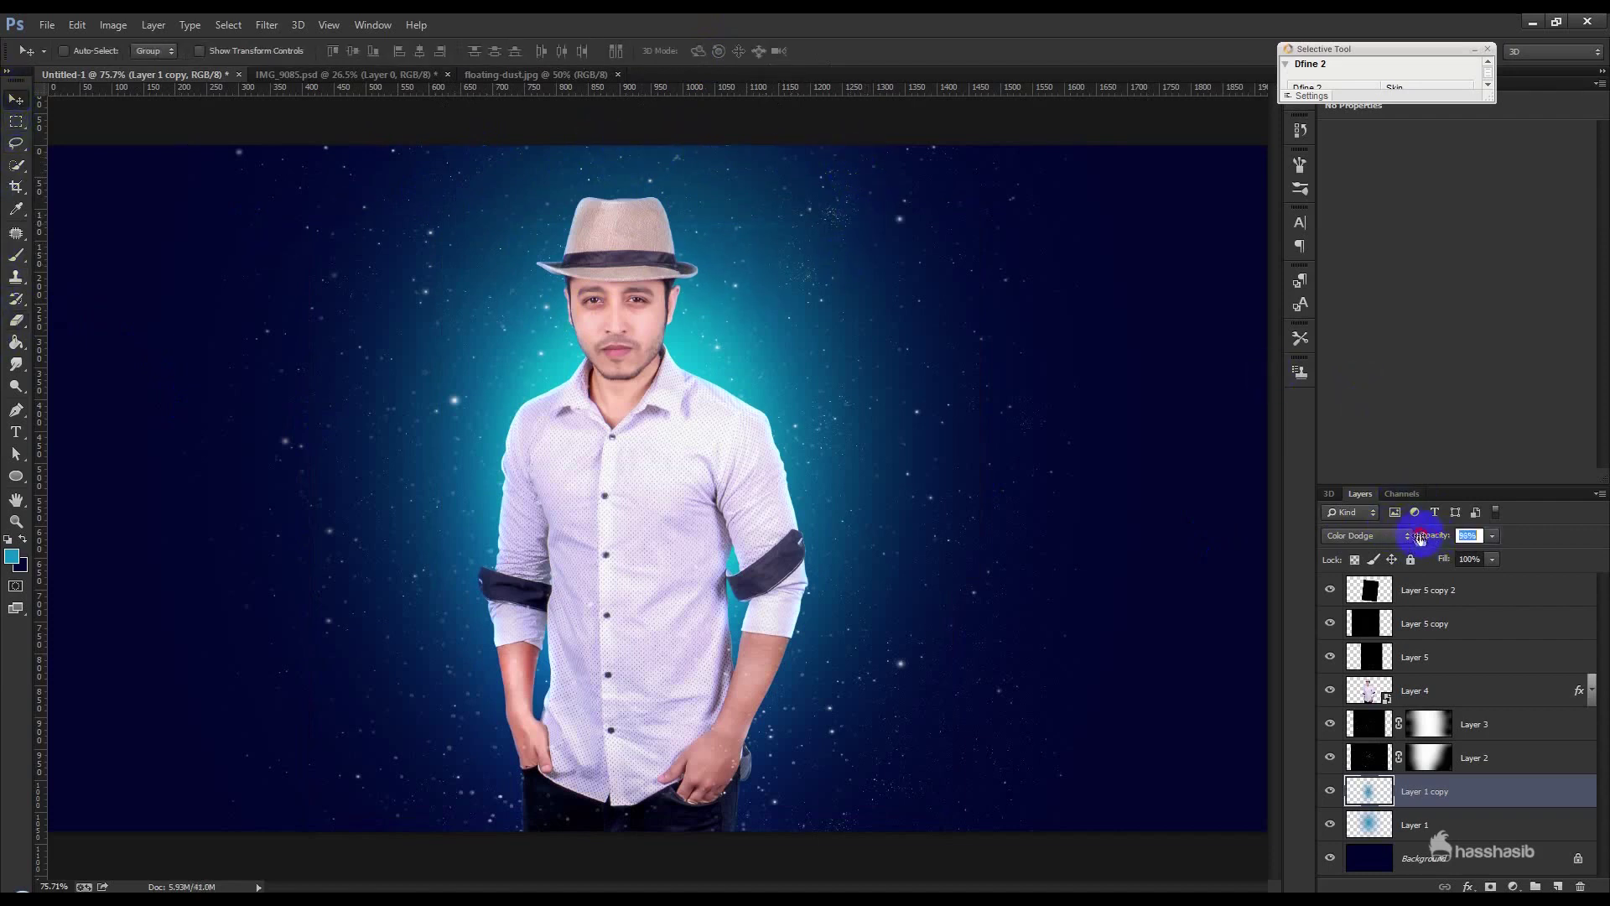
left_click_drag(938, 421, 945, 438)
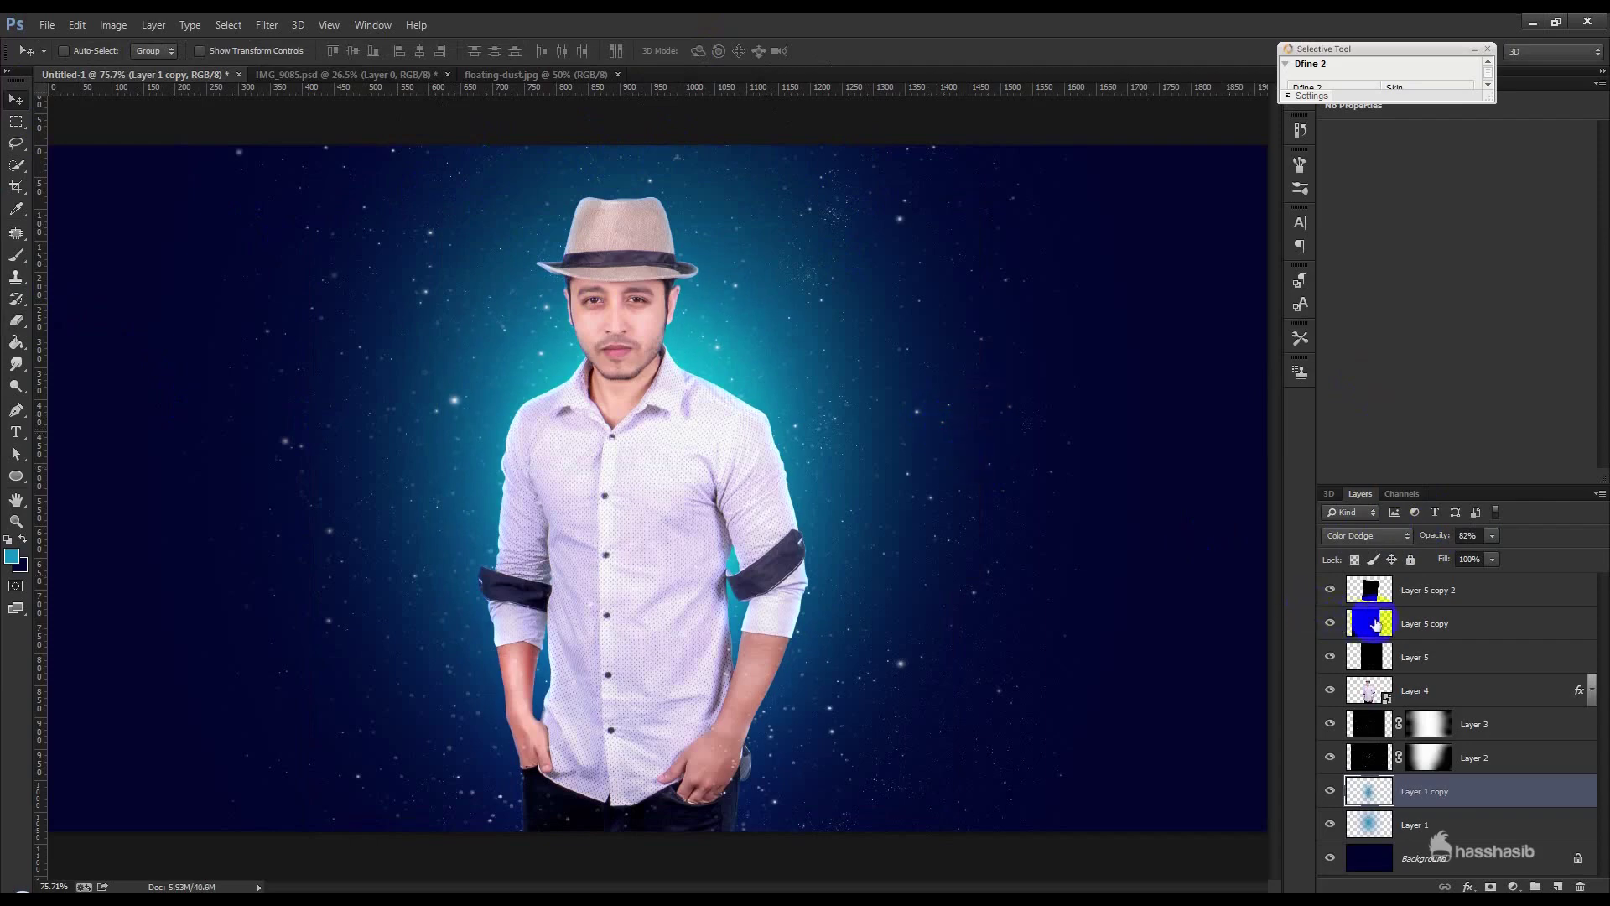
left_click(115, 27)
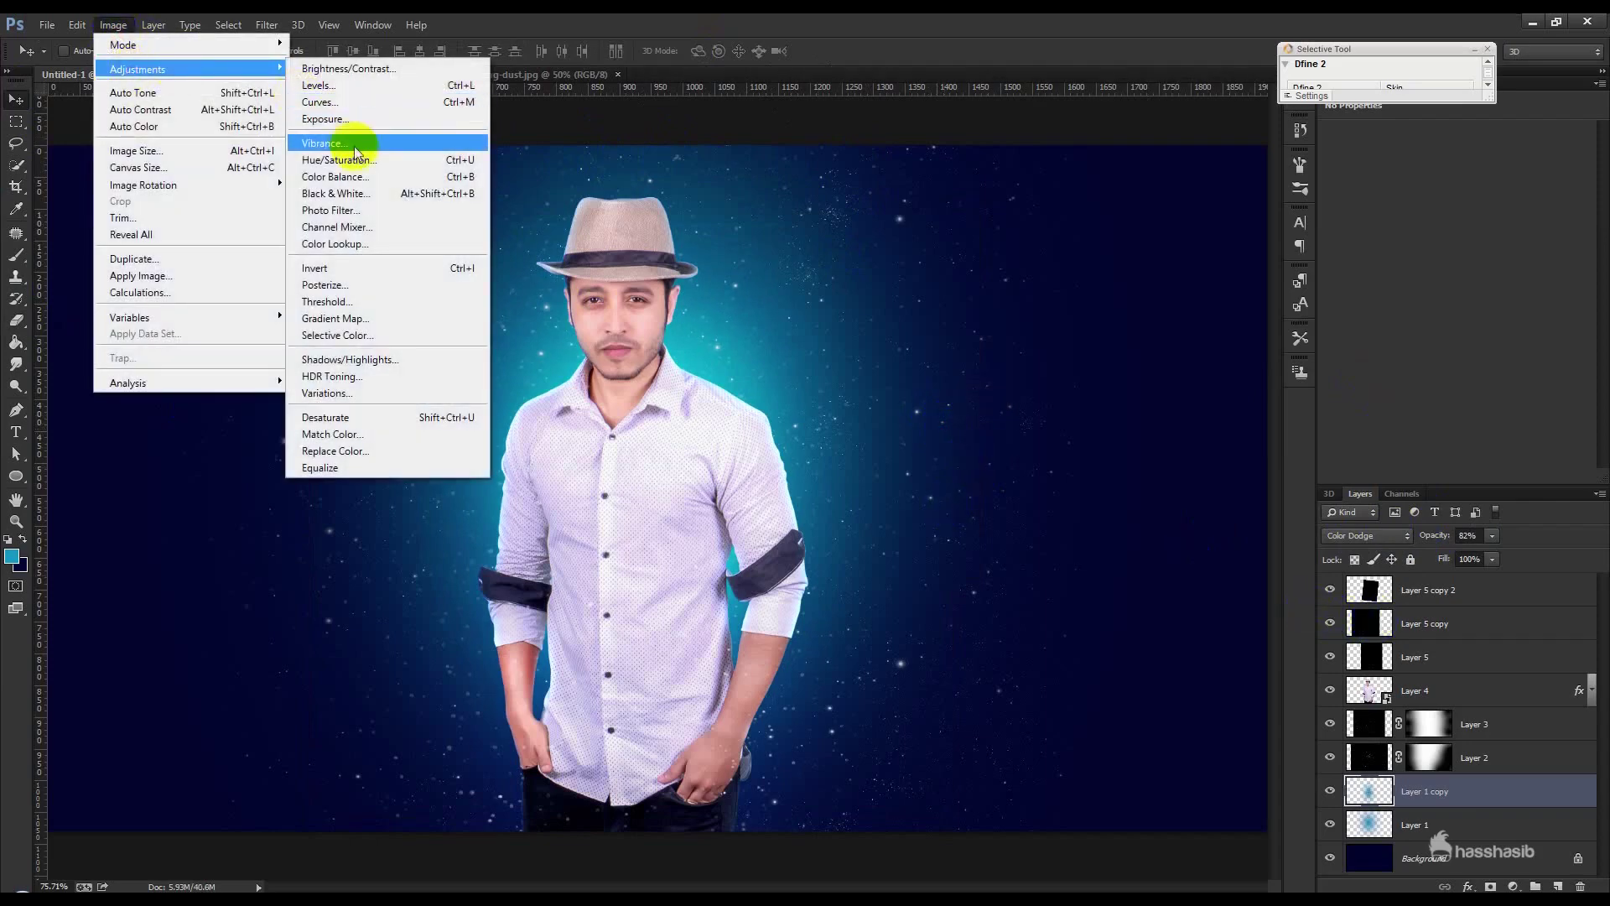
Step: Apply Hue/Saturation hue +6 to the glow copy and hue +9 to Layer 1
left_click(336, 160)
left_click_drag(1134, 302, 1138, 305)
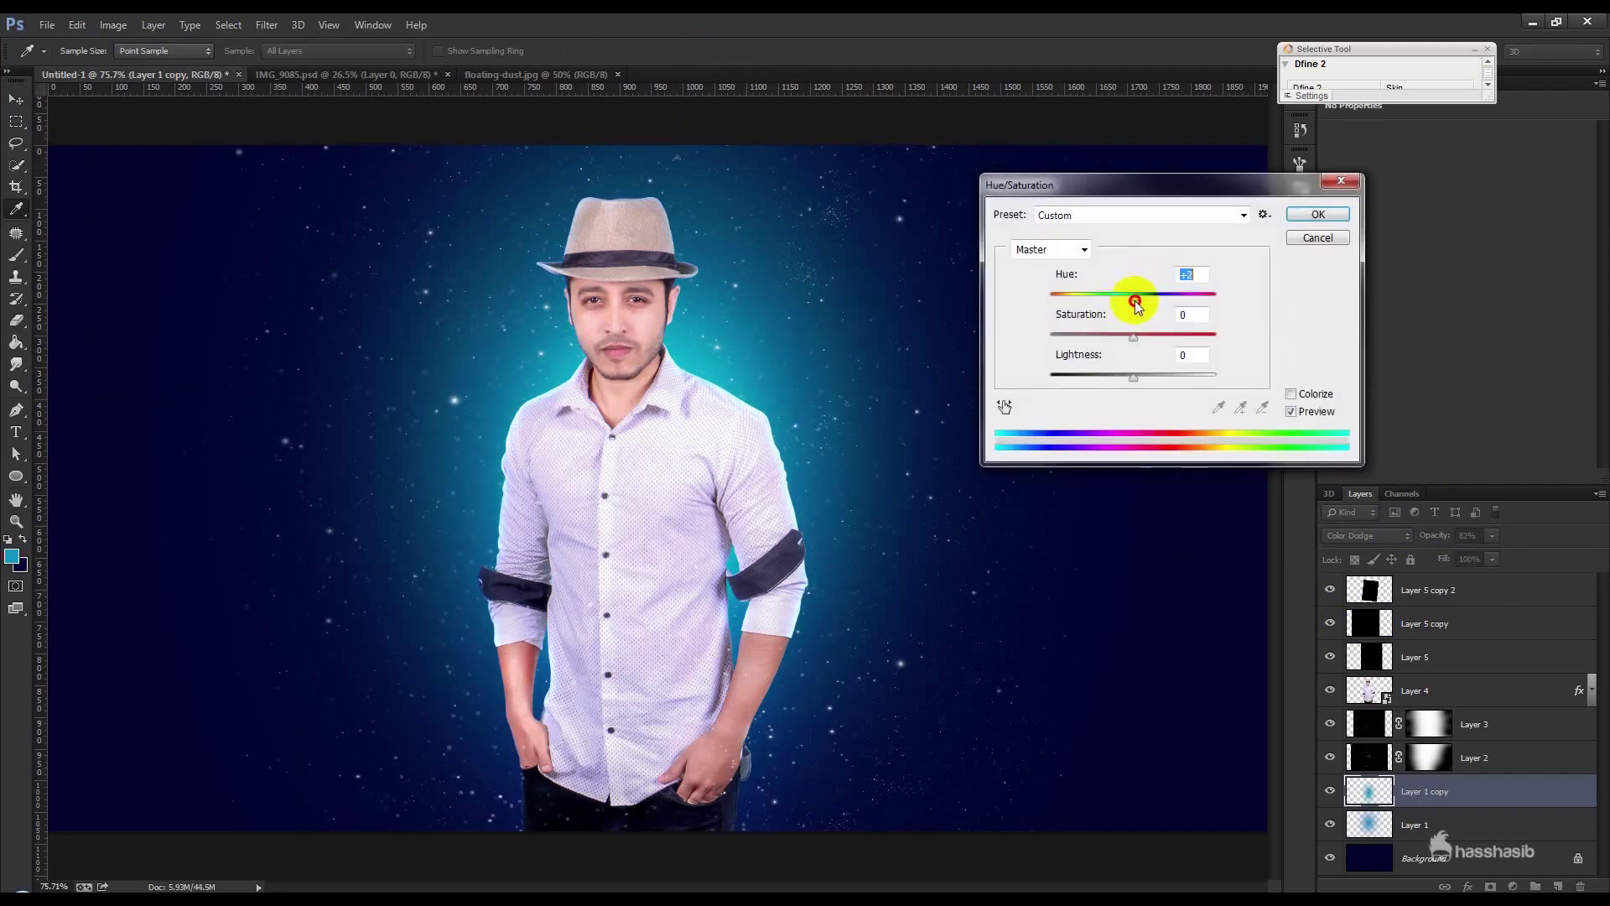
left_click(1316, 216)
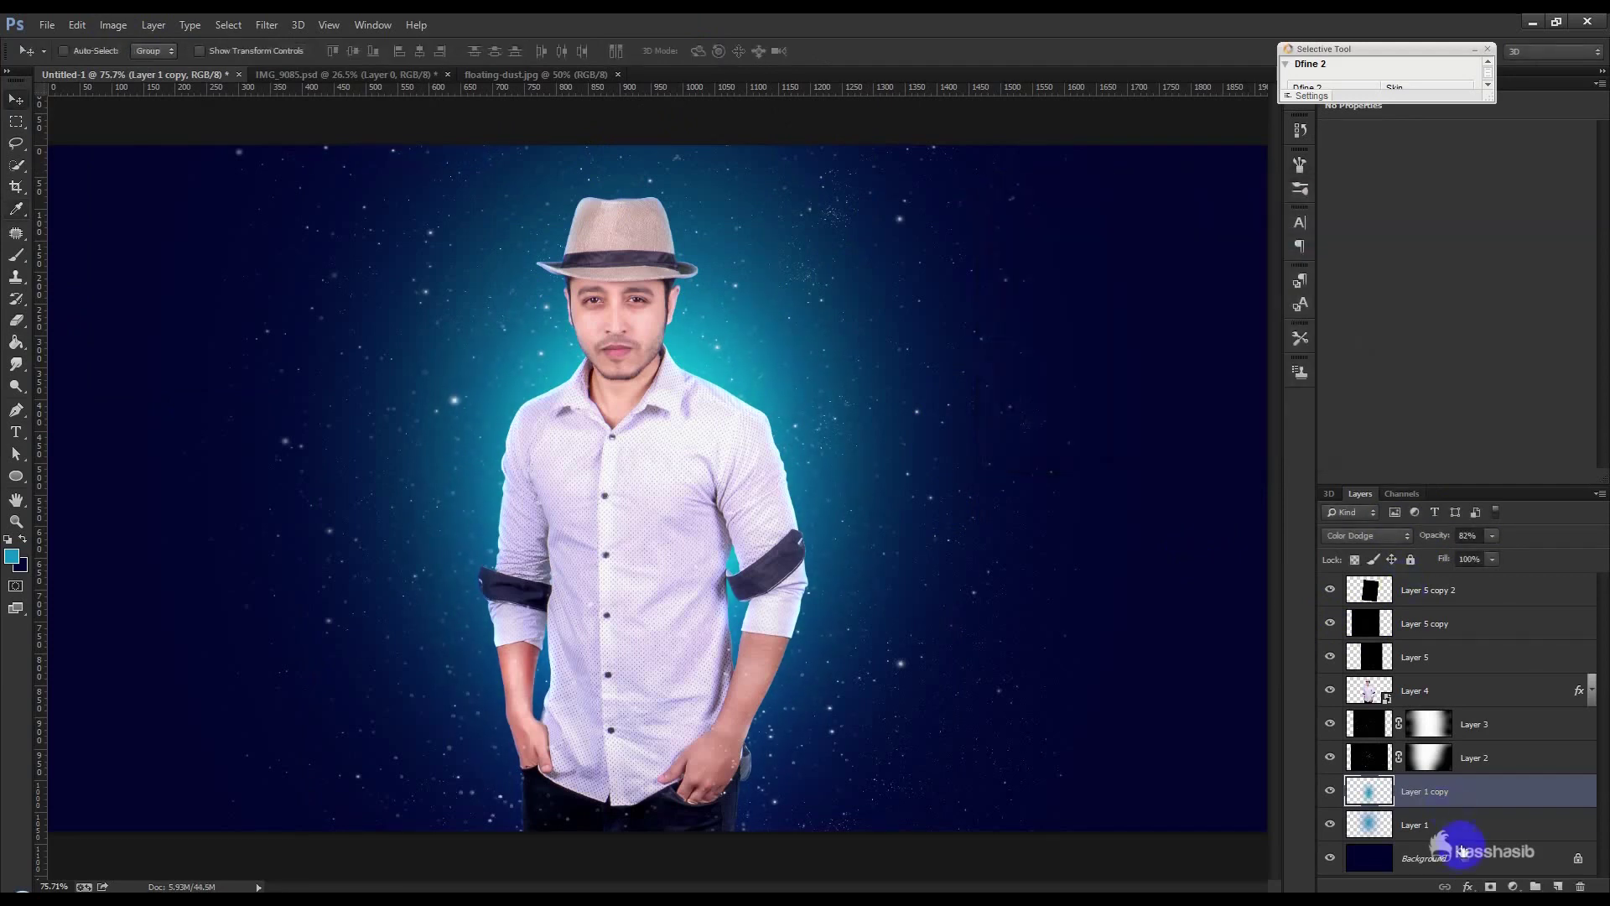
left_click(1456, 833)
left_click(113, 25)
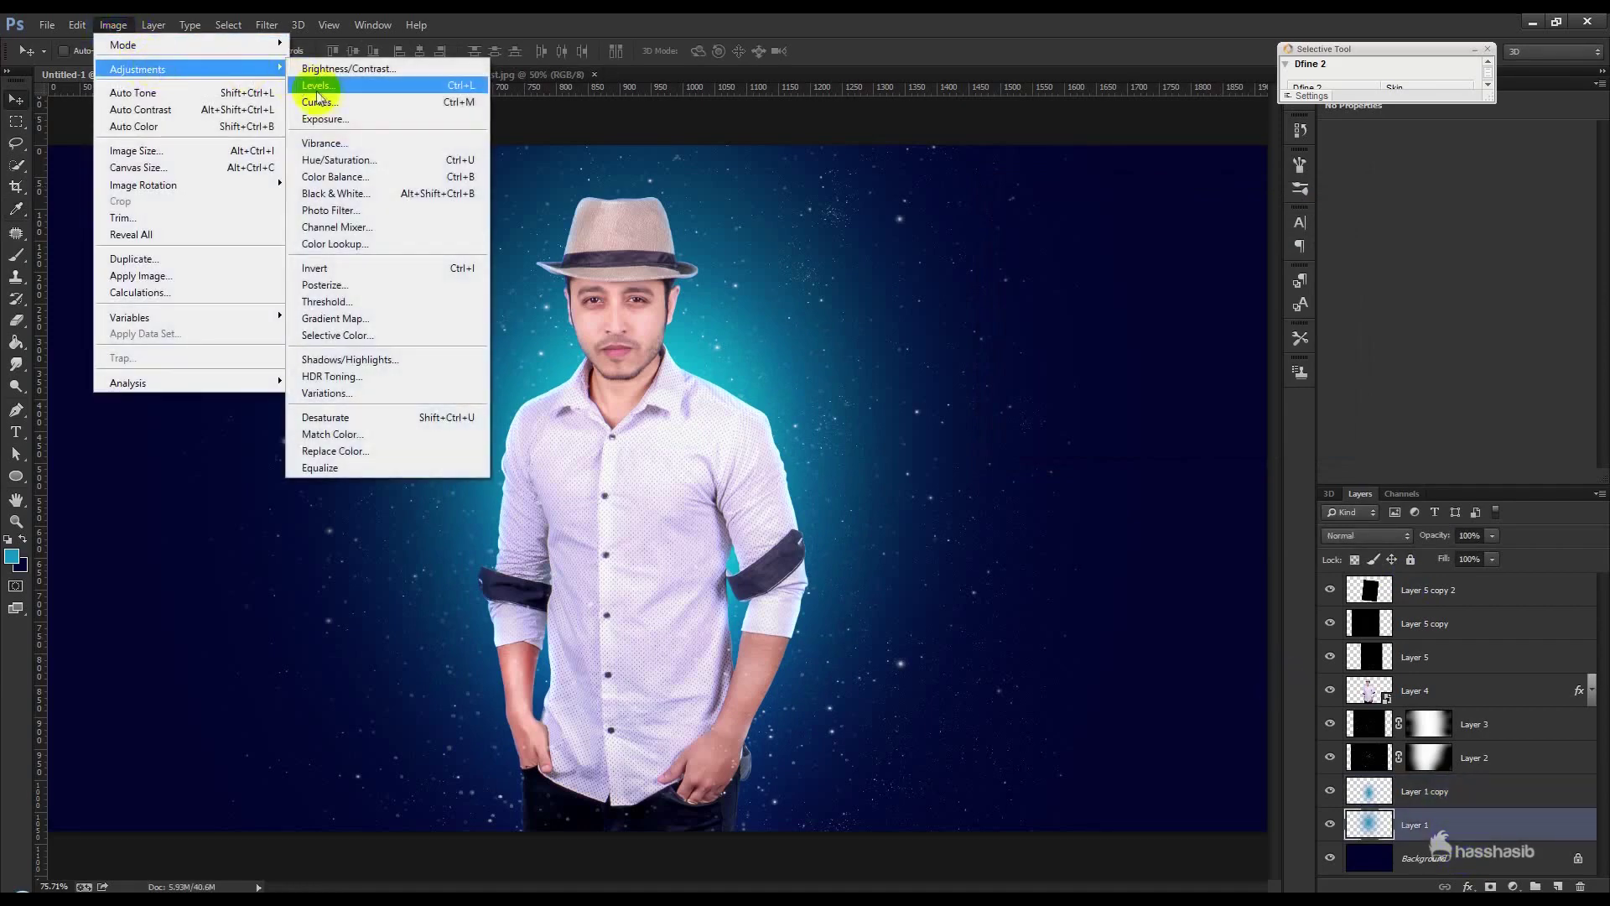
left_click(335, 159)
left_click_drag(1132, 295, 1138, 303)
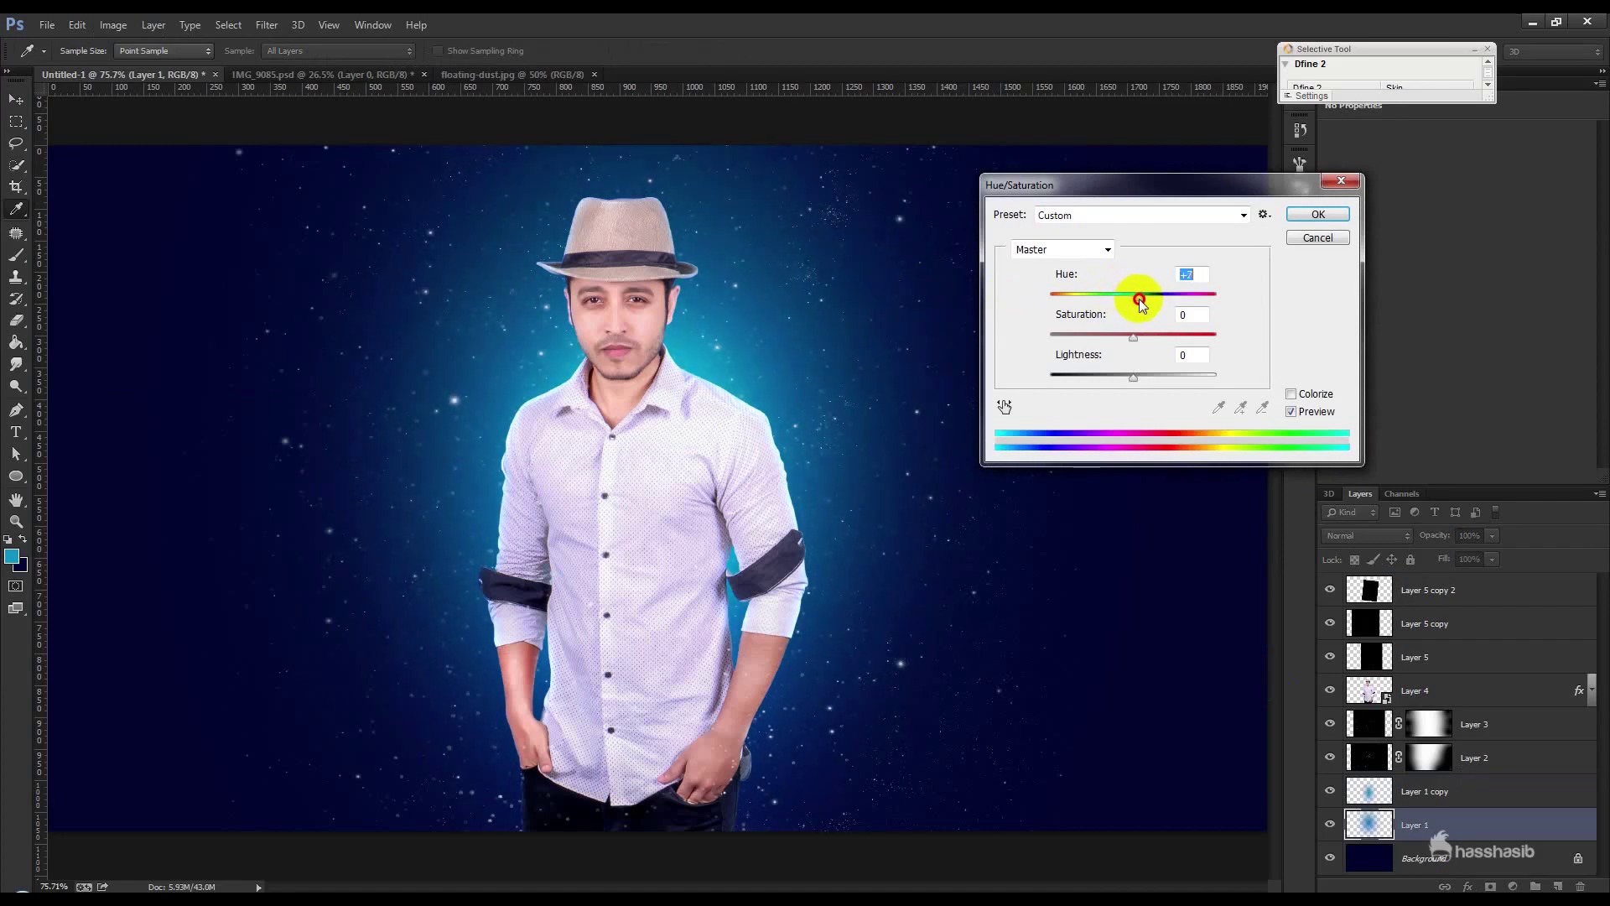
left_click(1317, 215)
key("v")
left_click(1476, 689)
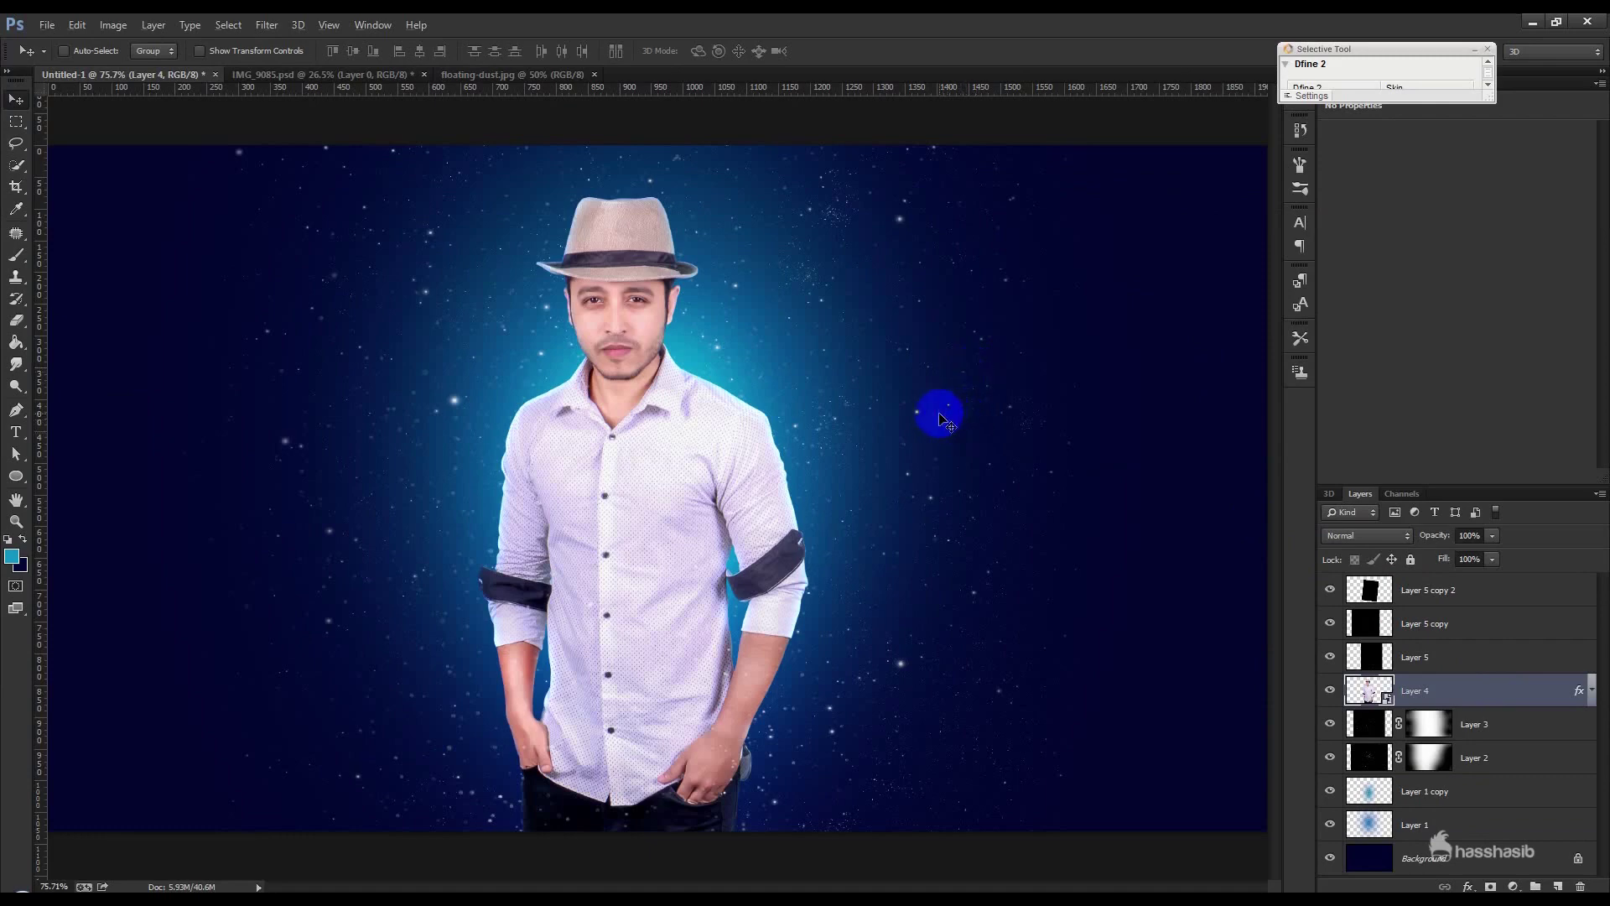
Step: Add a Levels layer over Layer 4, raising the black input to 13 and darkening midtones
scroll(940, 417, "down", 1)
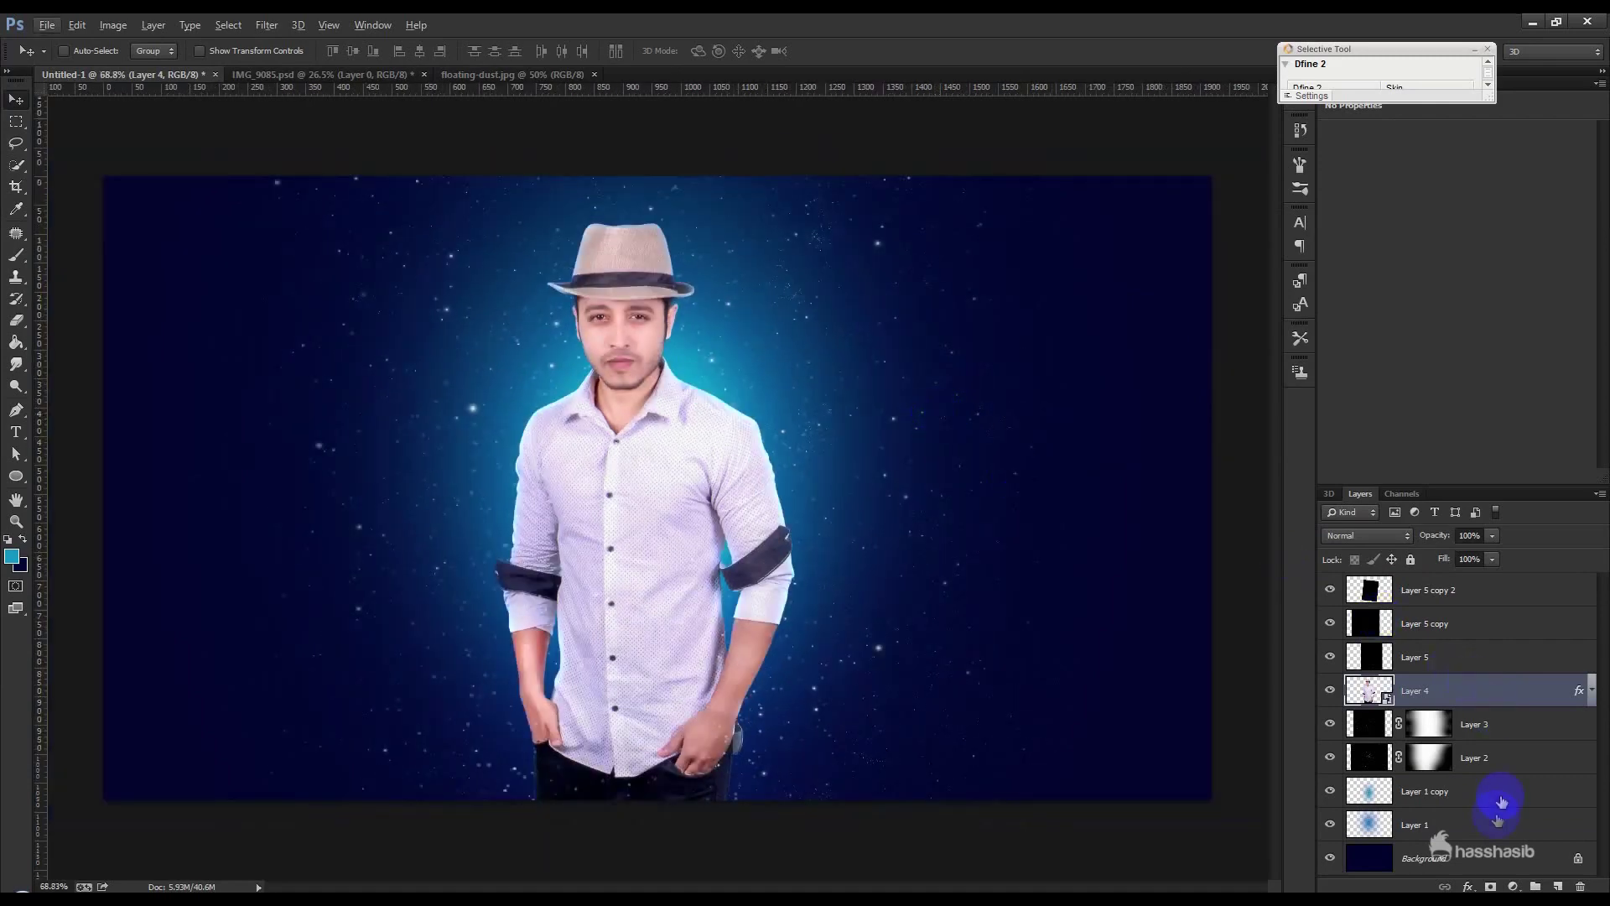
left_click(1513, 886)
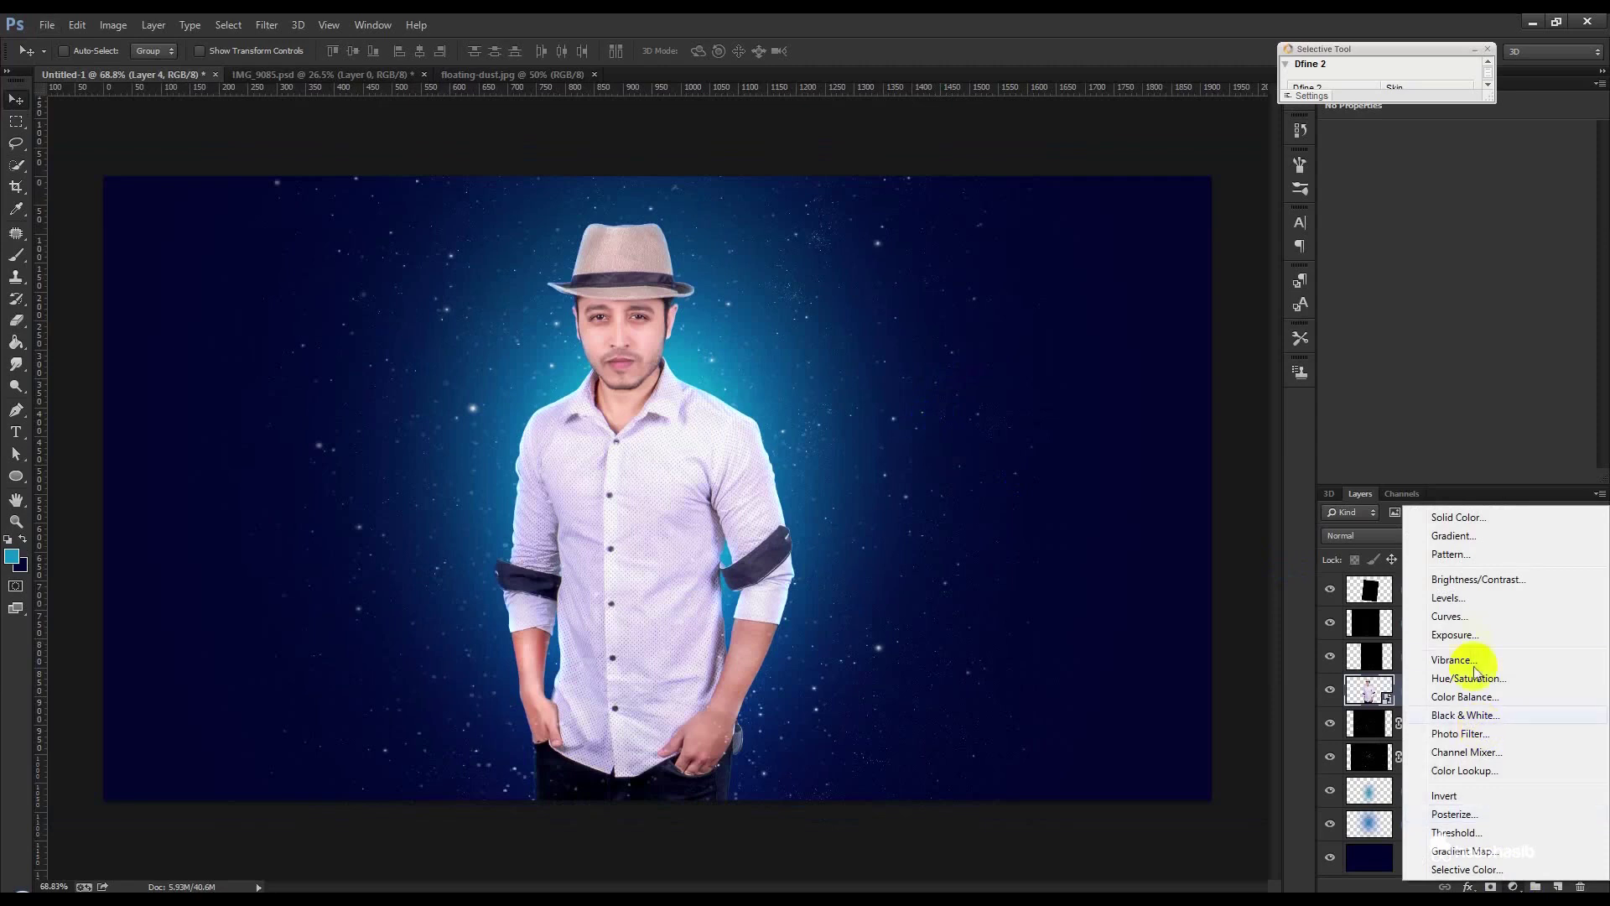
left_click(1464, 597)
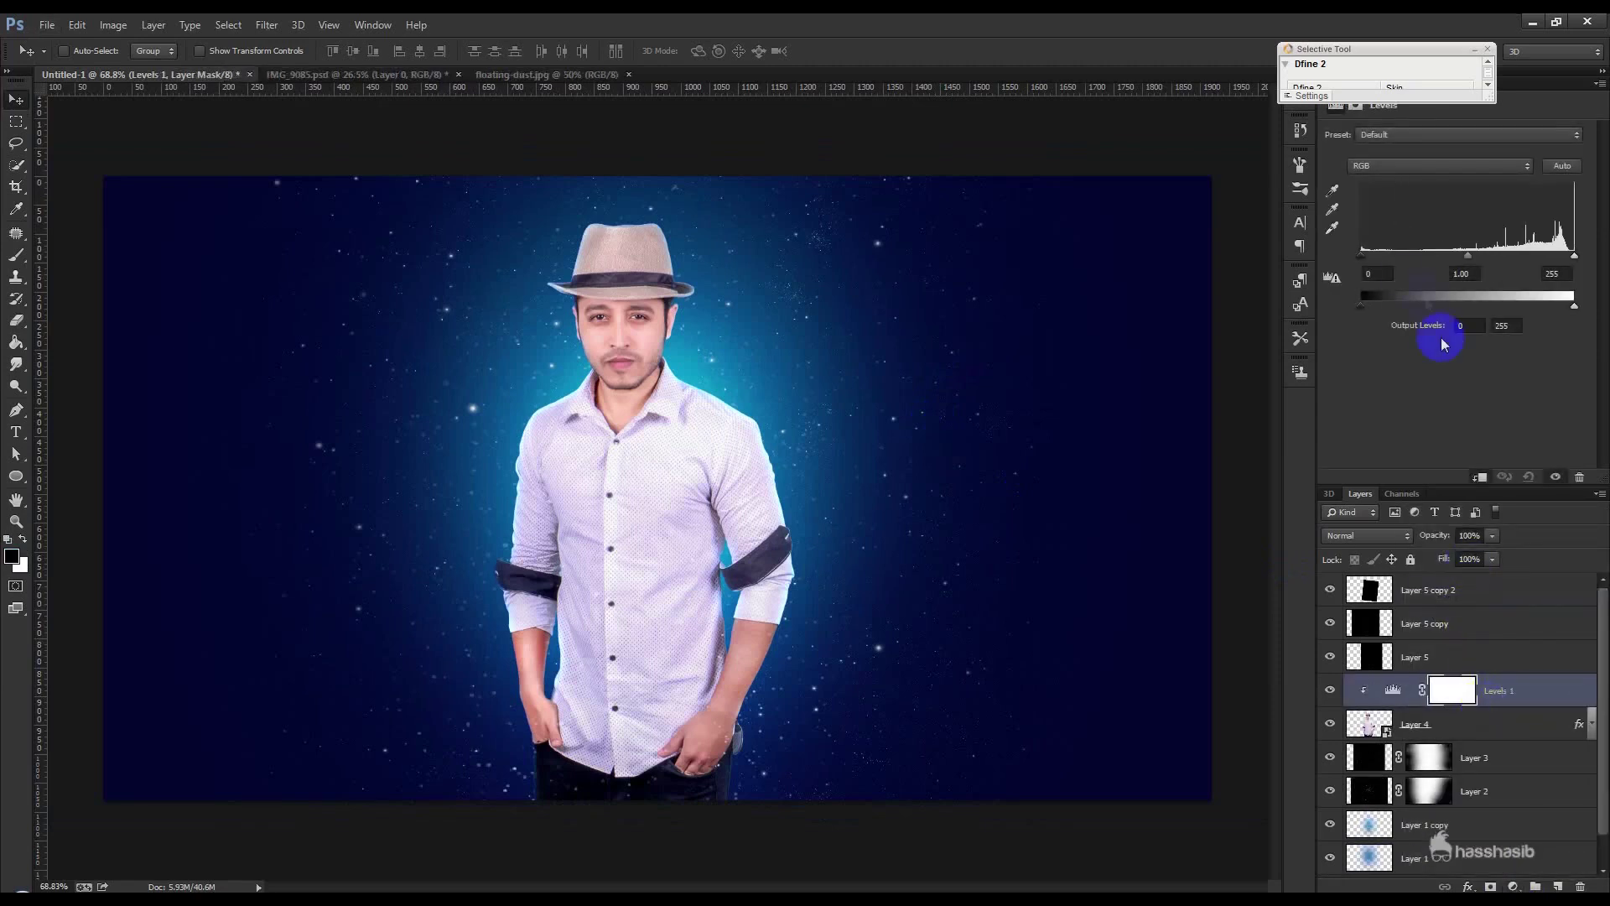
left_click_drag(1363, 257, 1375, 257)
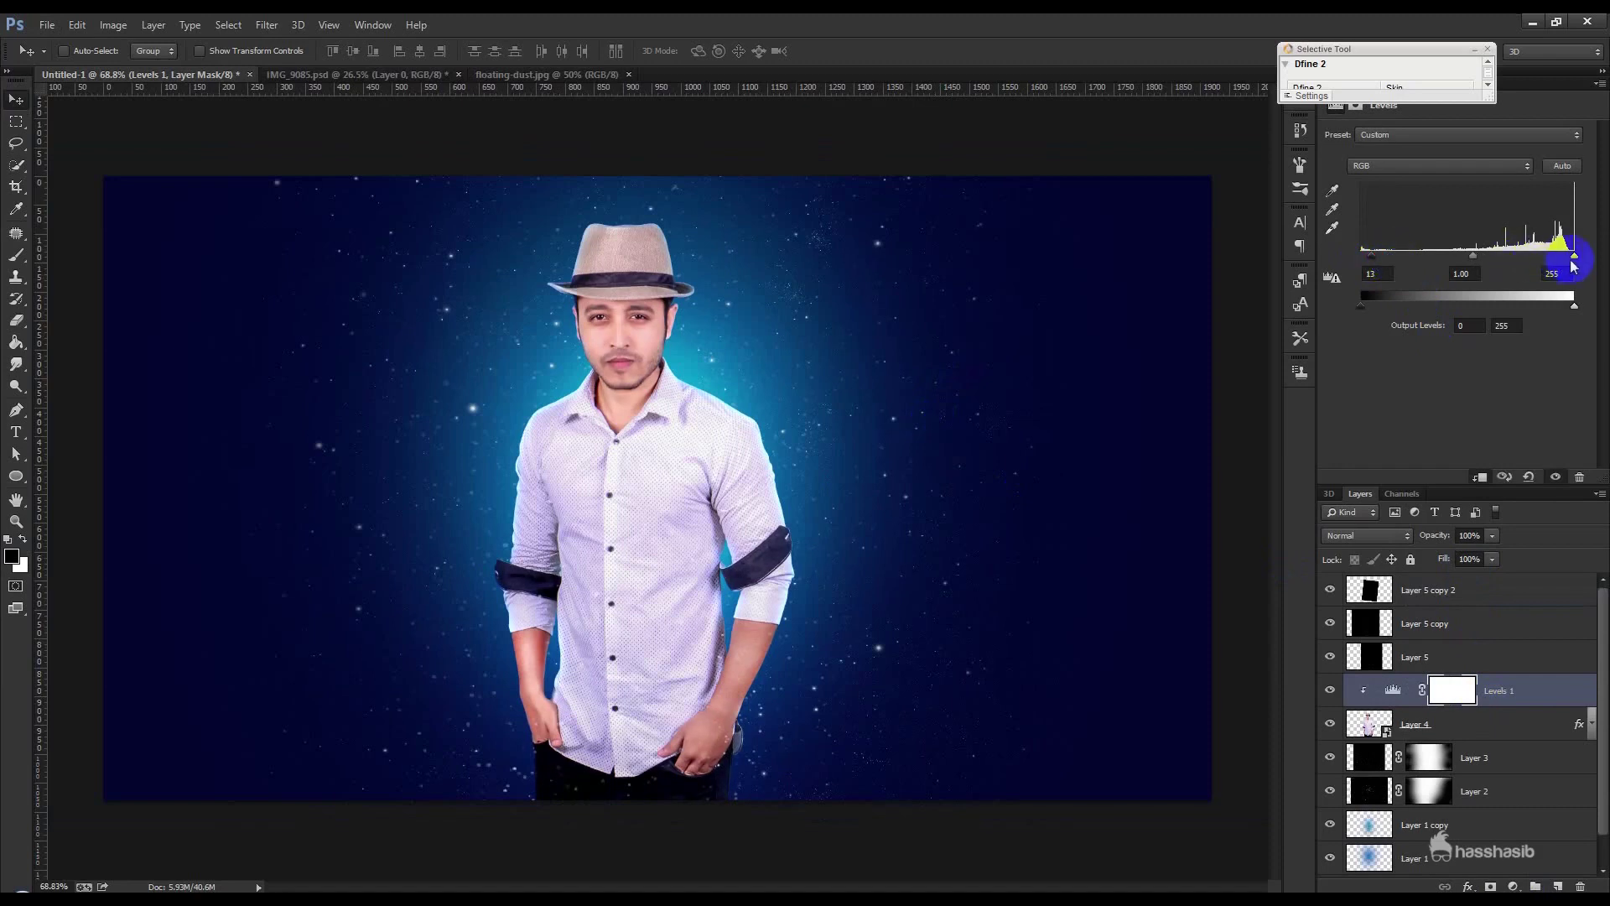
left_click_drag(1473, 255, 1483, 256)
left_click(1485, 721)
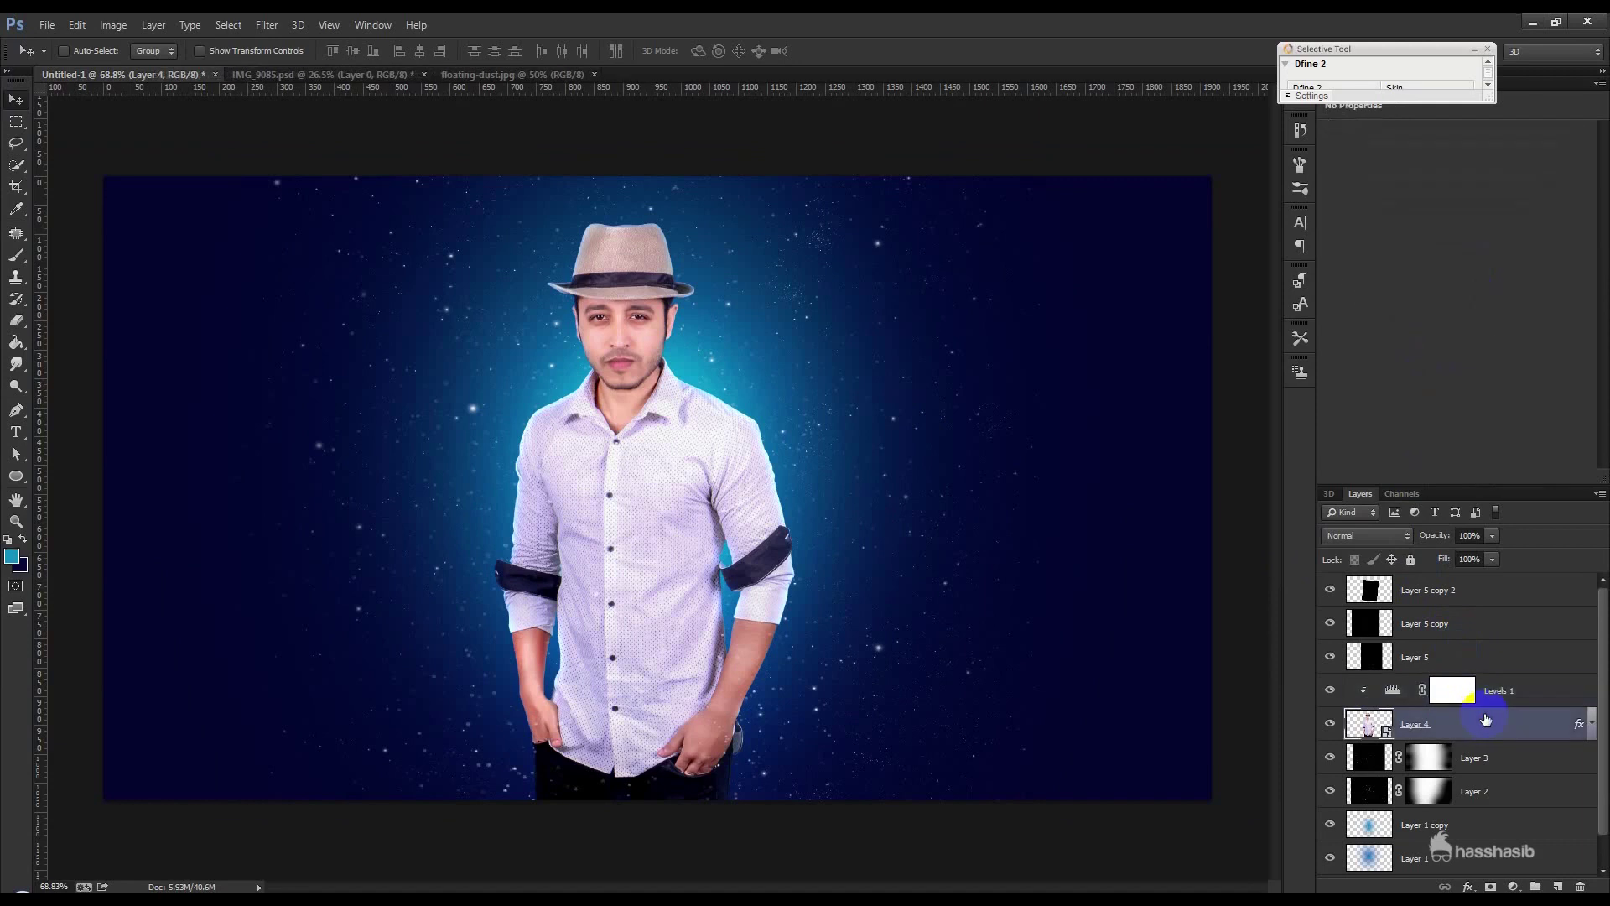
Step: Add a Color Balance layer over Layer 4 with midtones cyan −13 and blue +20
left_click(1513, 886)
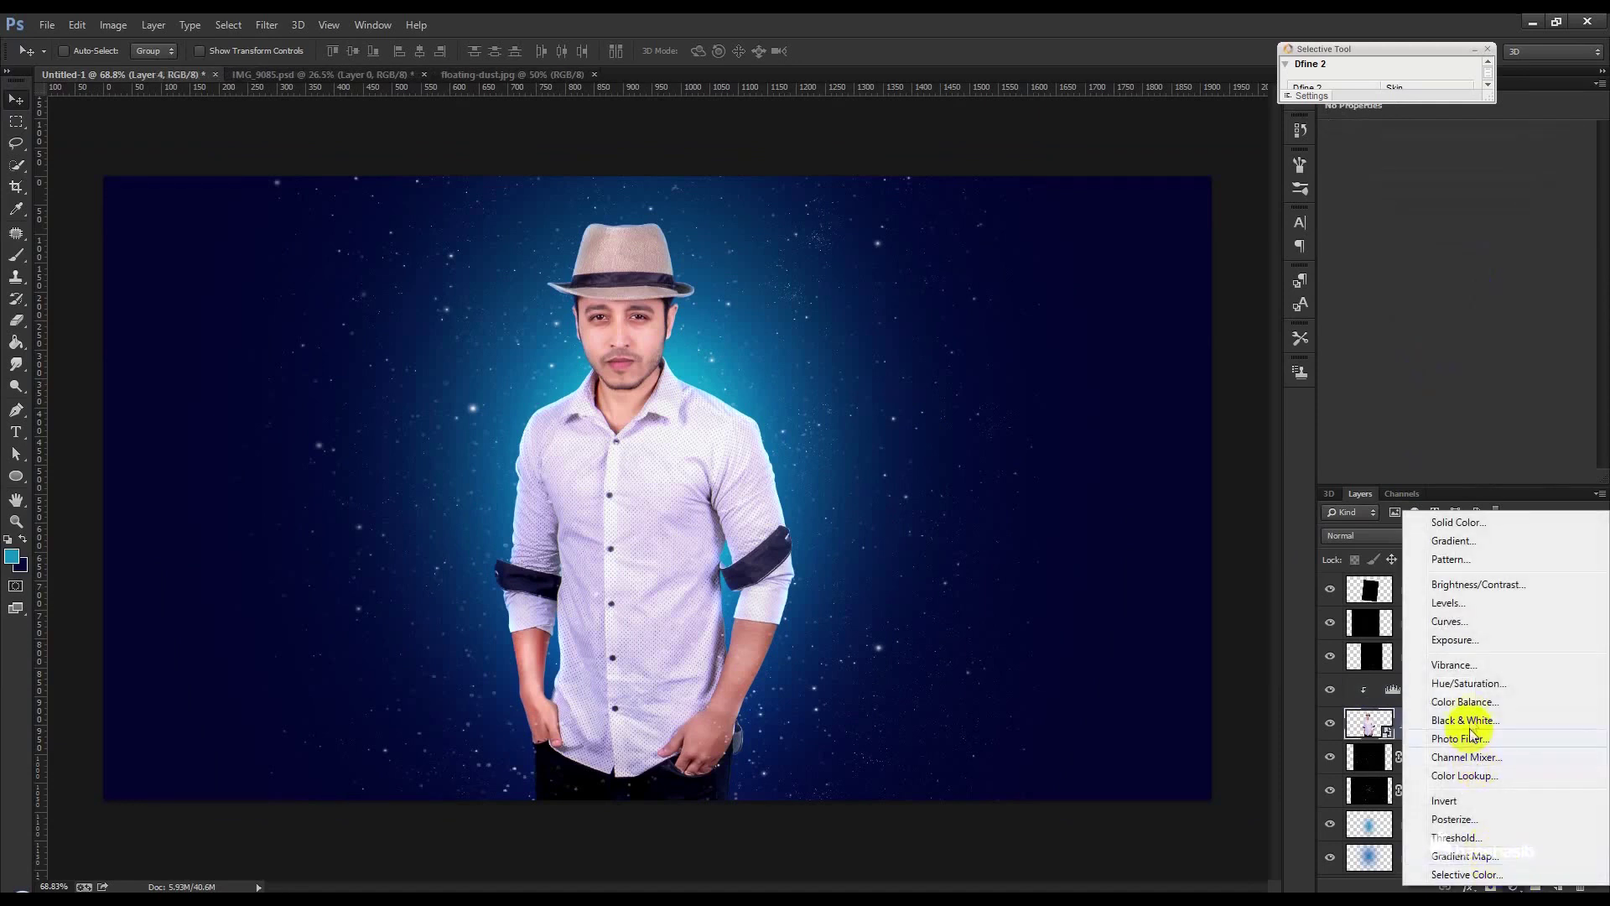
left_click(1466, 701)
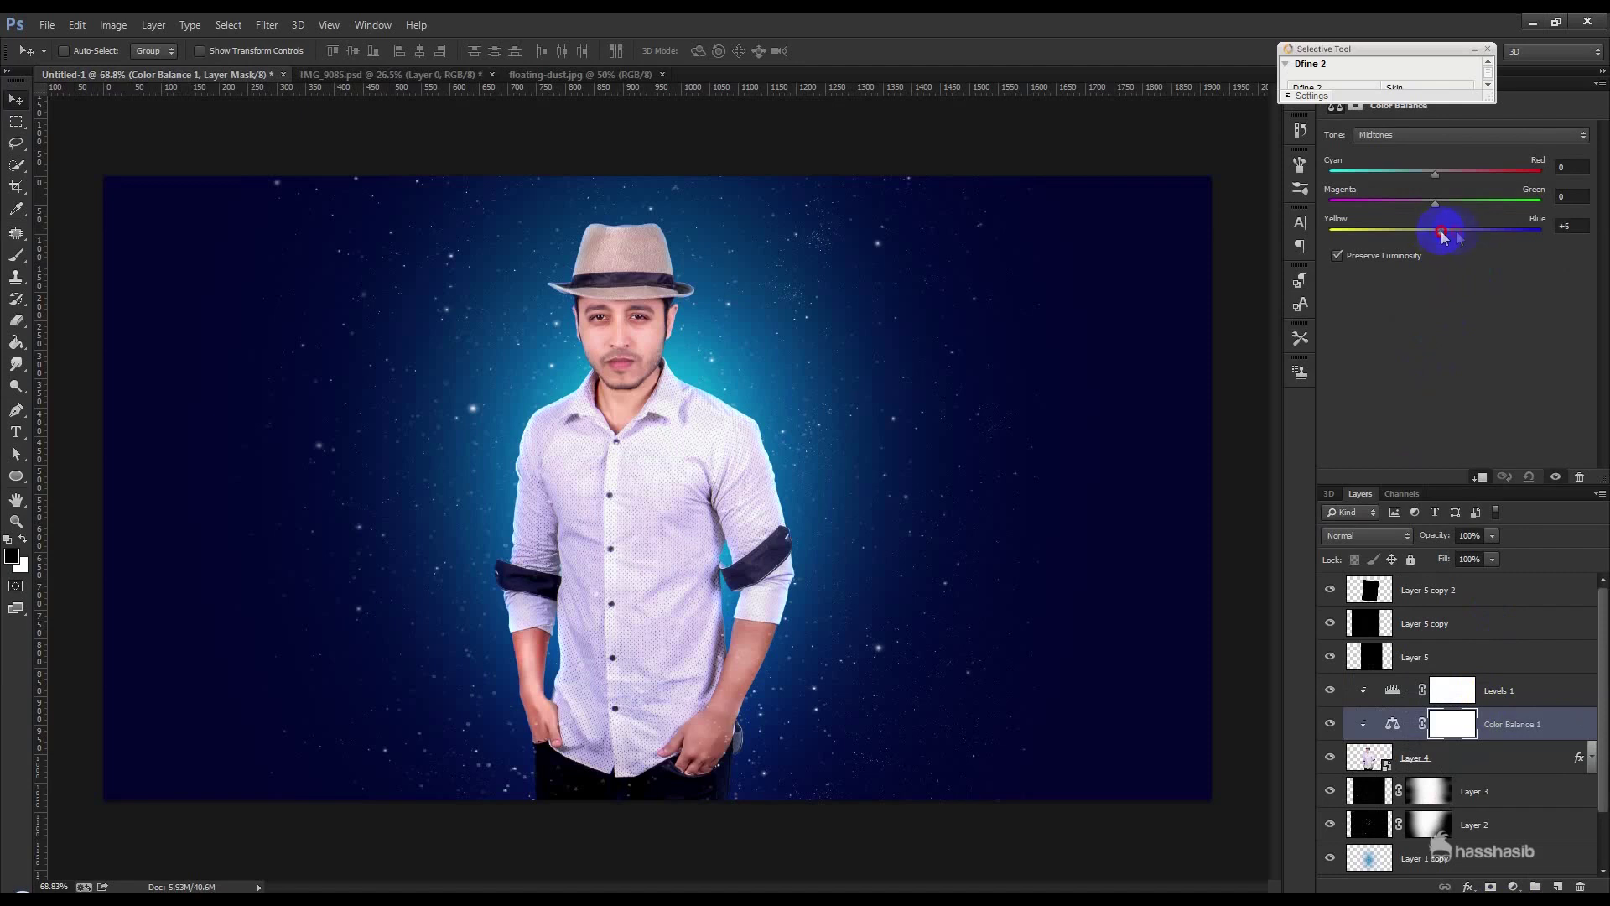
left_click_drag(1435, 174, 1426, 175)
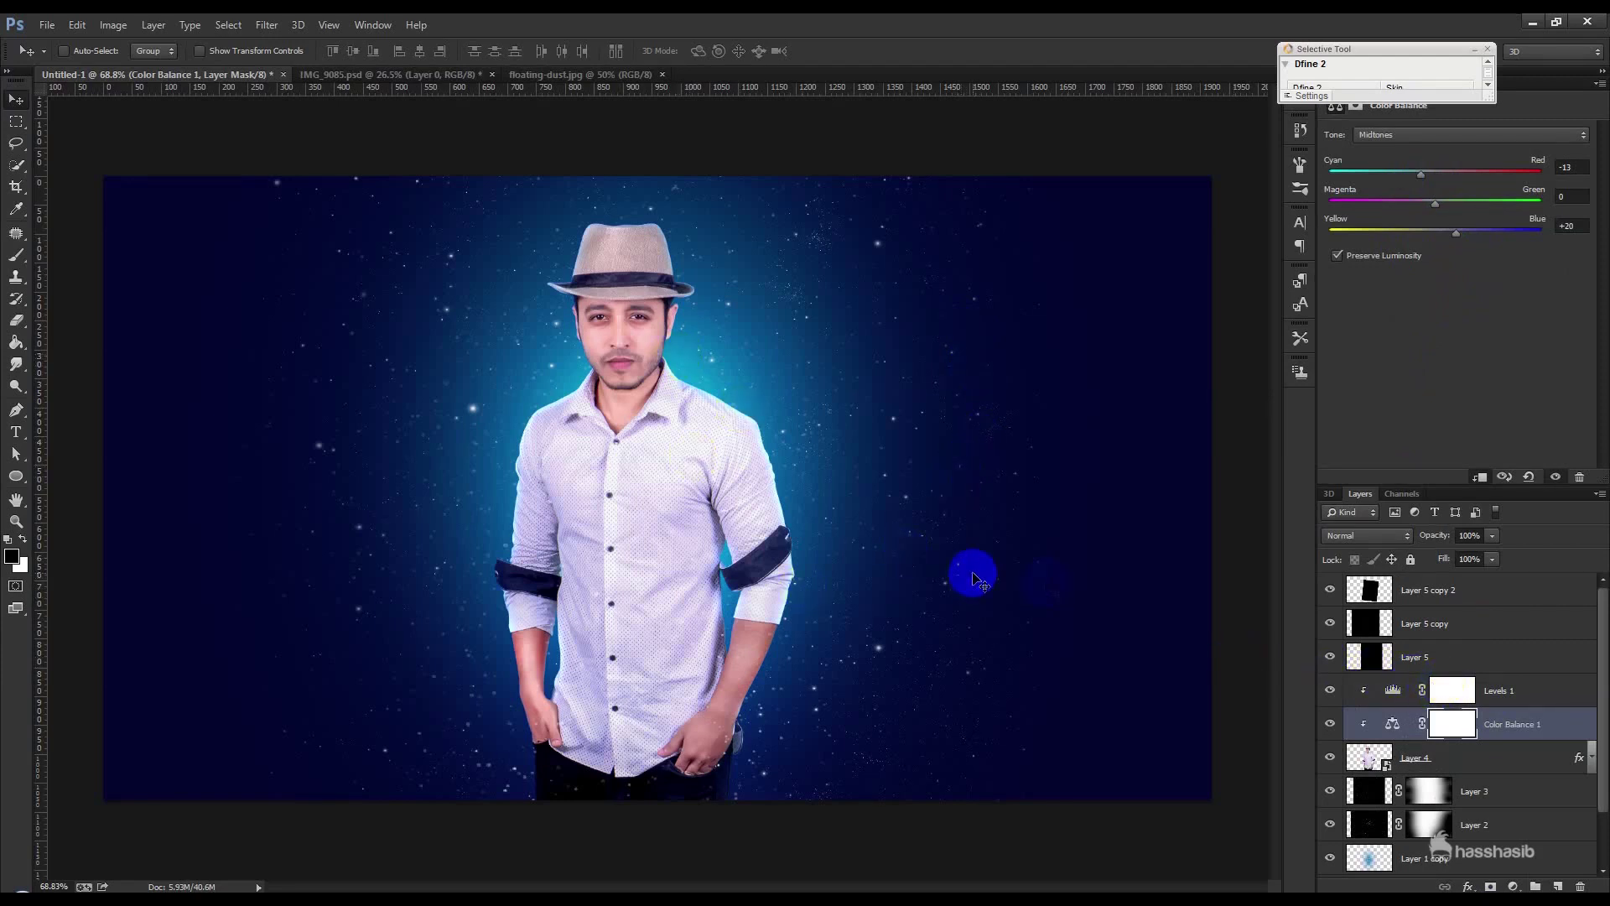
left_click(1491, 601)
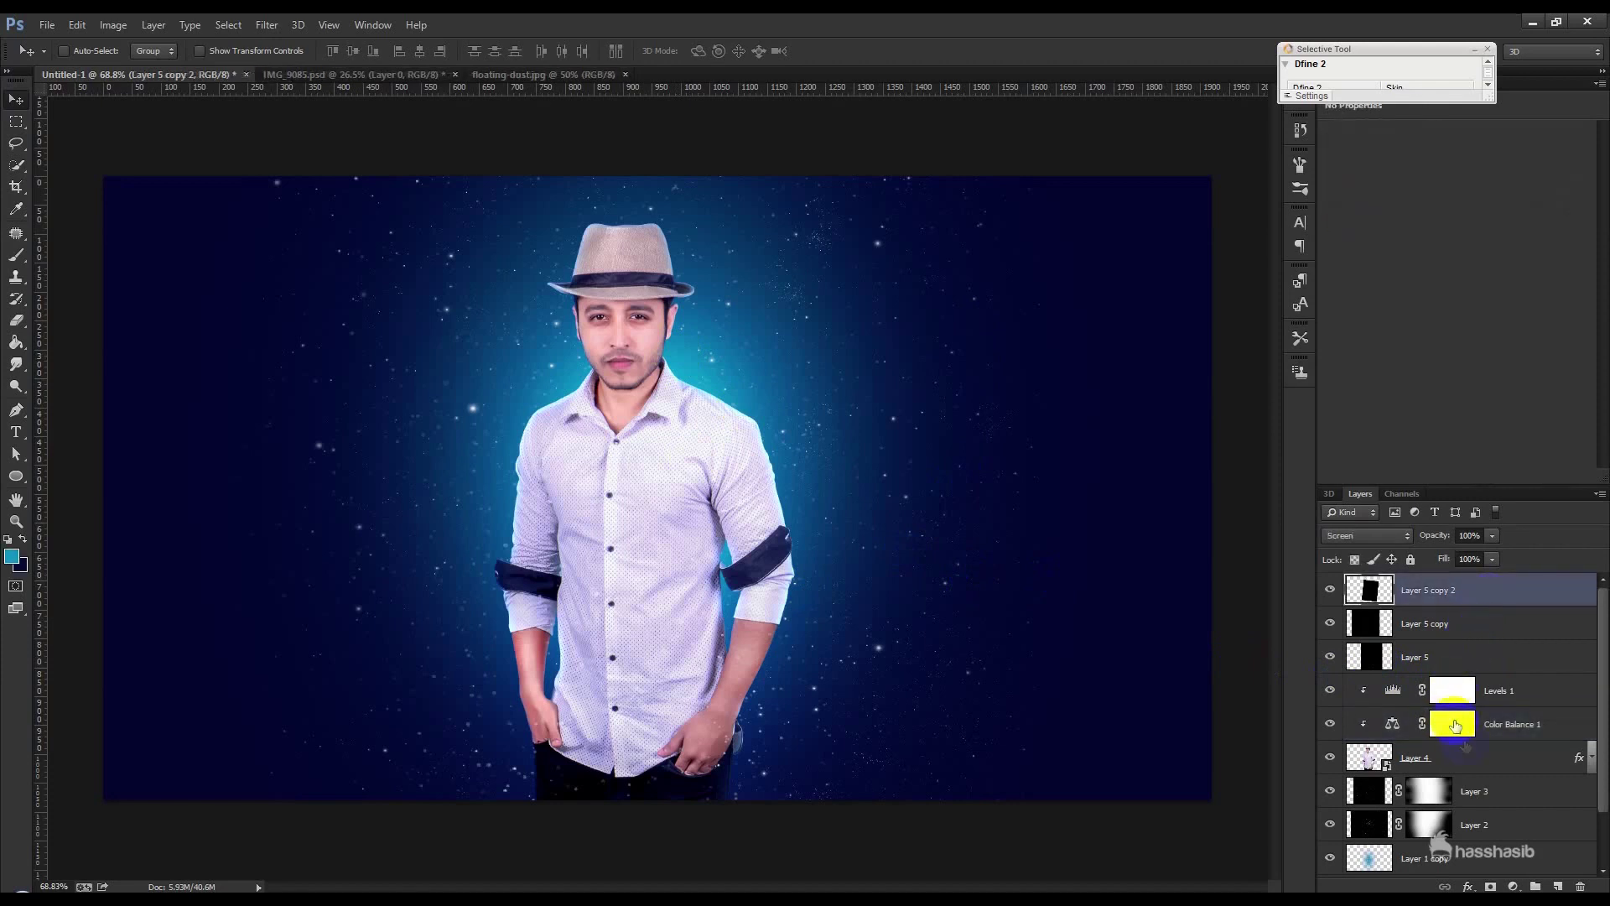
left_click(1509, 797)
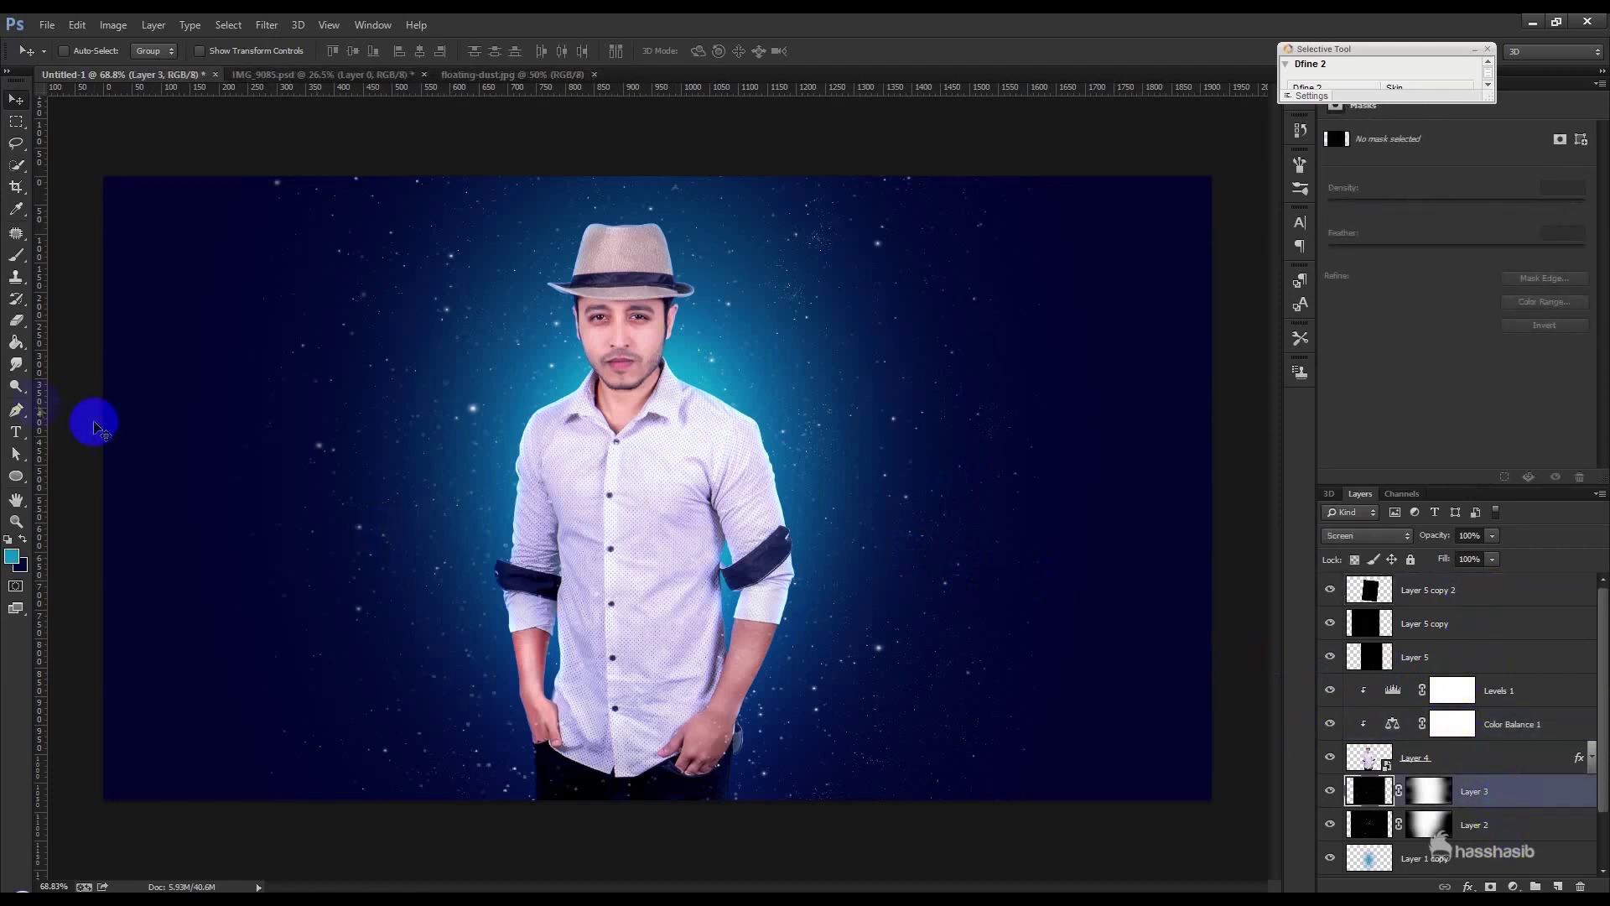
Step: Type 'HASS HASIB' at about 207 pt in Russo One, centred behind the man
left_click(319, 363)
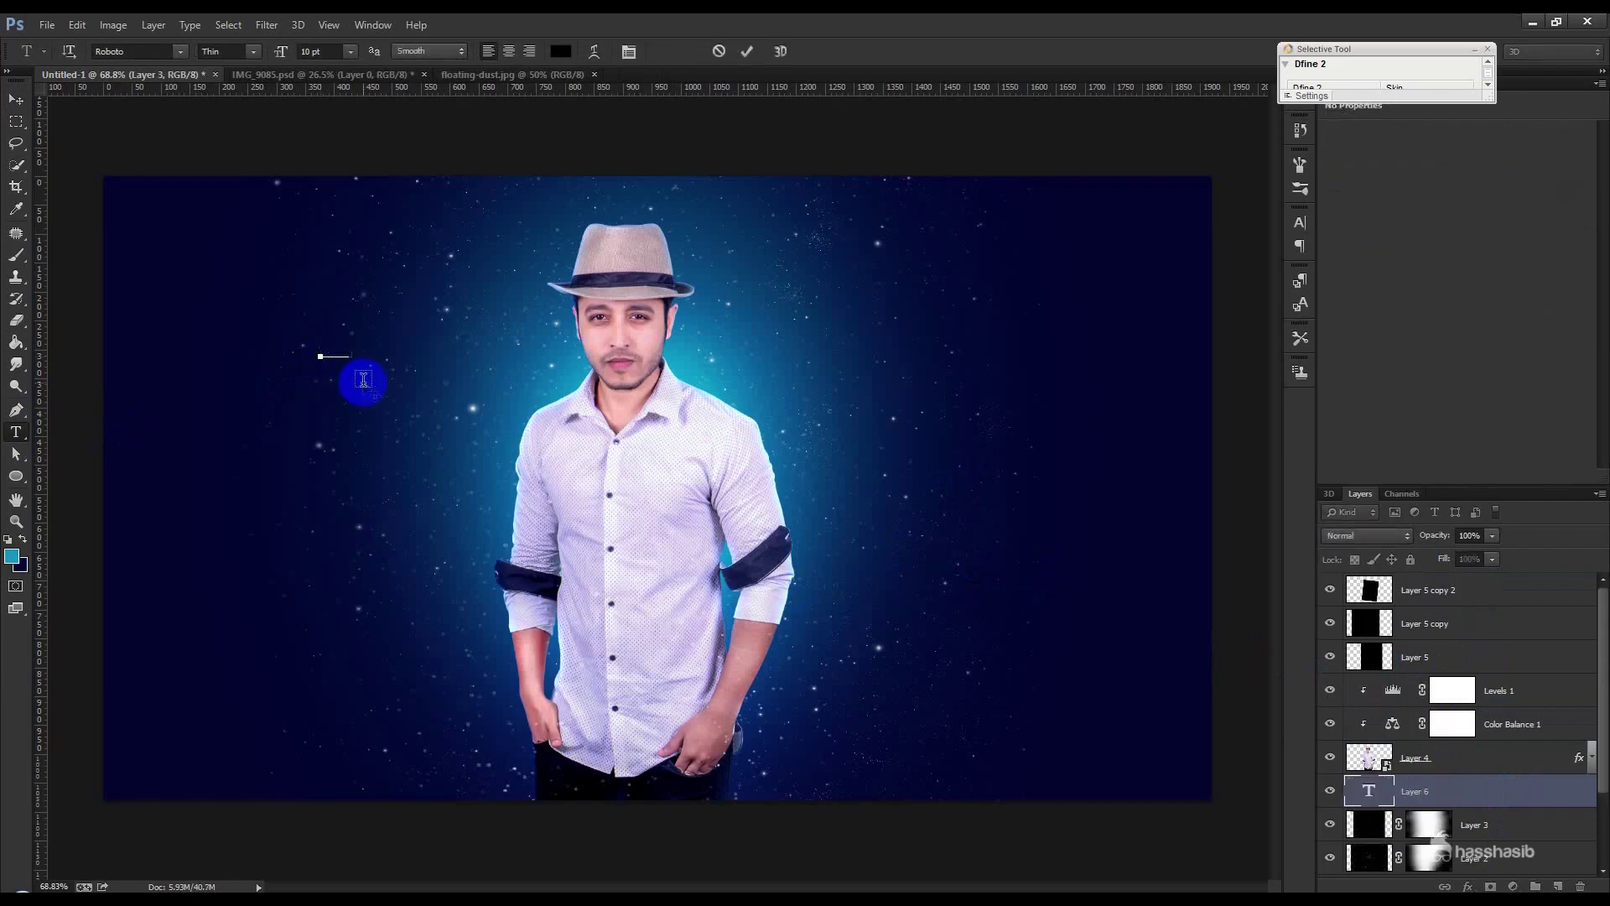
left_click_drag(282, 51, 486, 144)
type("HASIB HASIB")
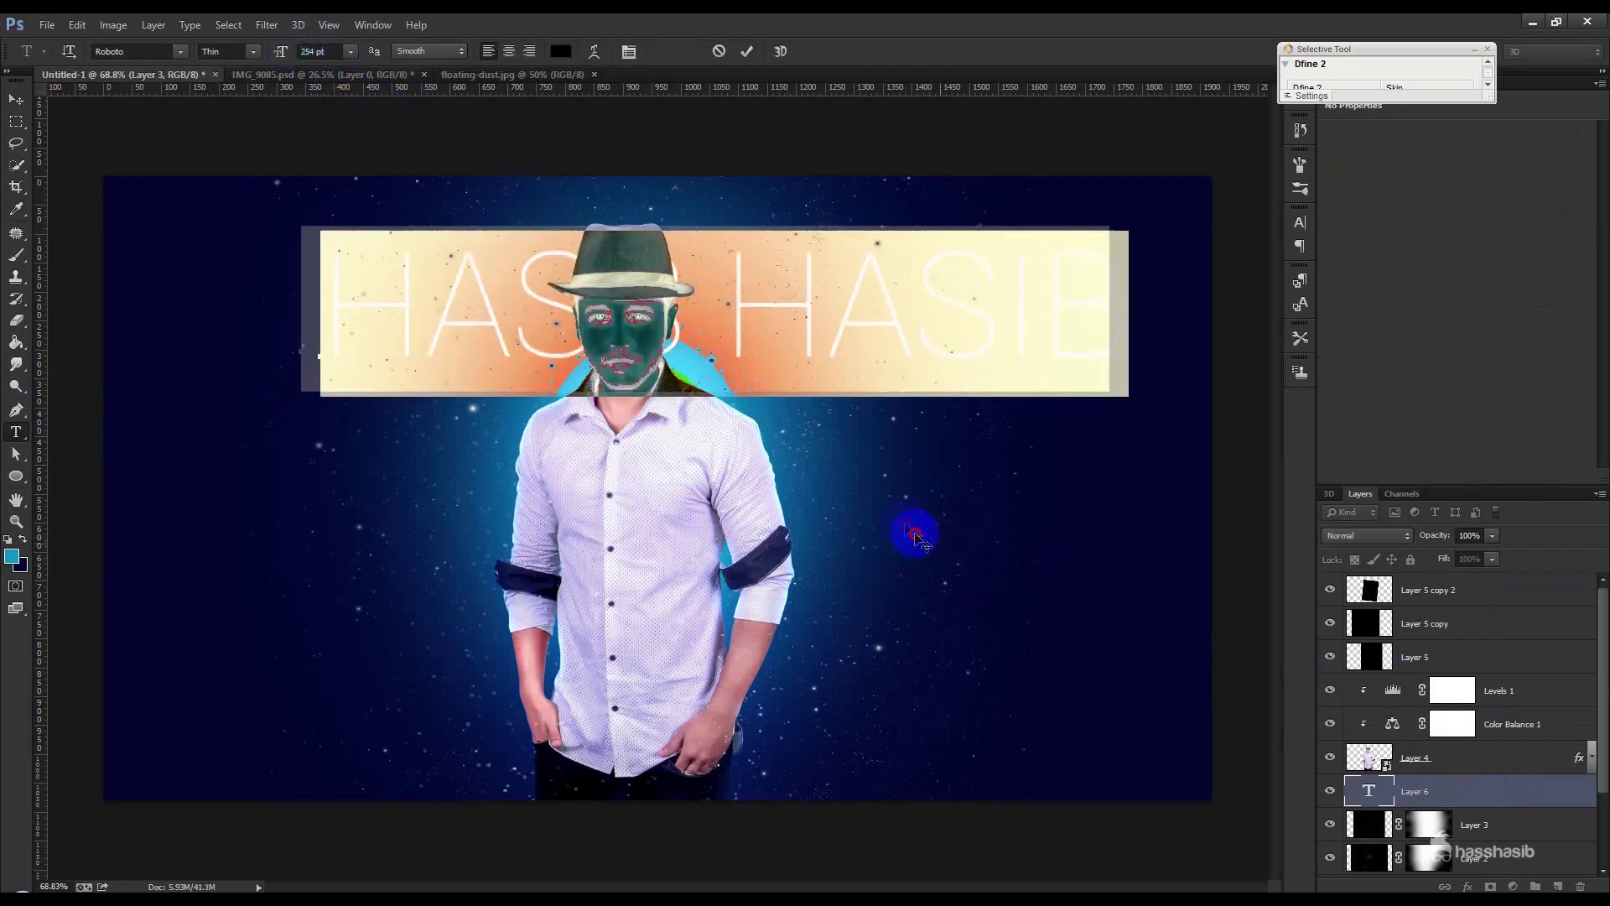
left_click_drag(916, 531, 864, 512)
left_click(642, 284)
left_click_drag(793, 409, 751, 393)
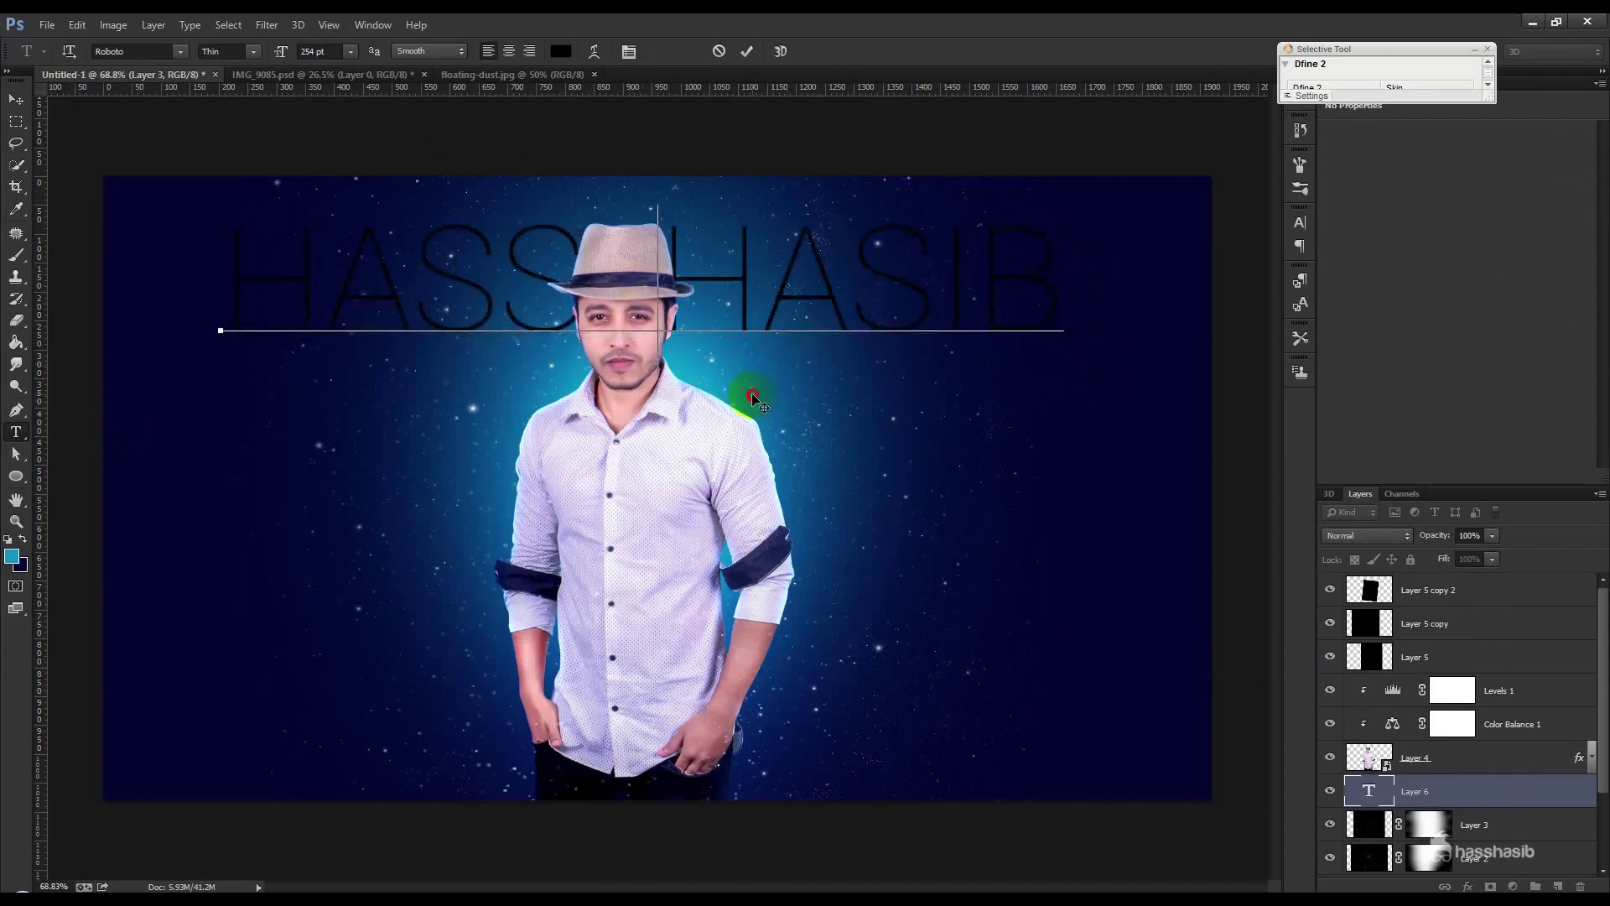
left_click_drag(1069, 279, 162, 273)
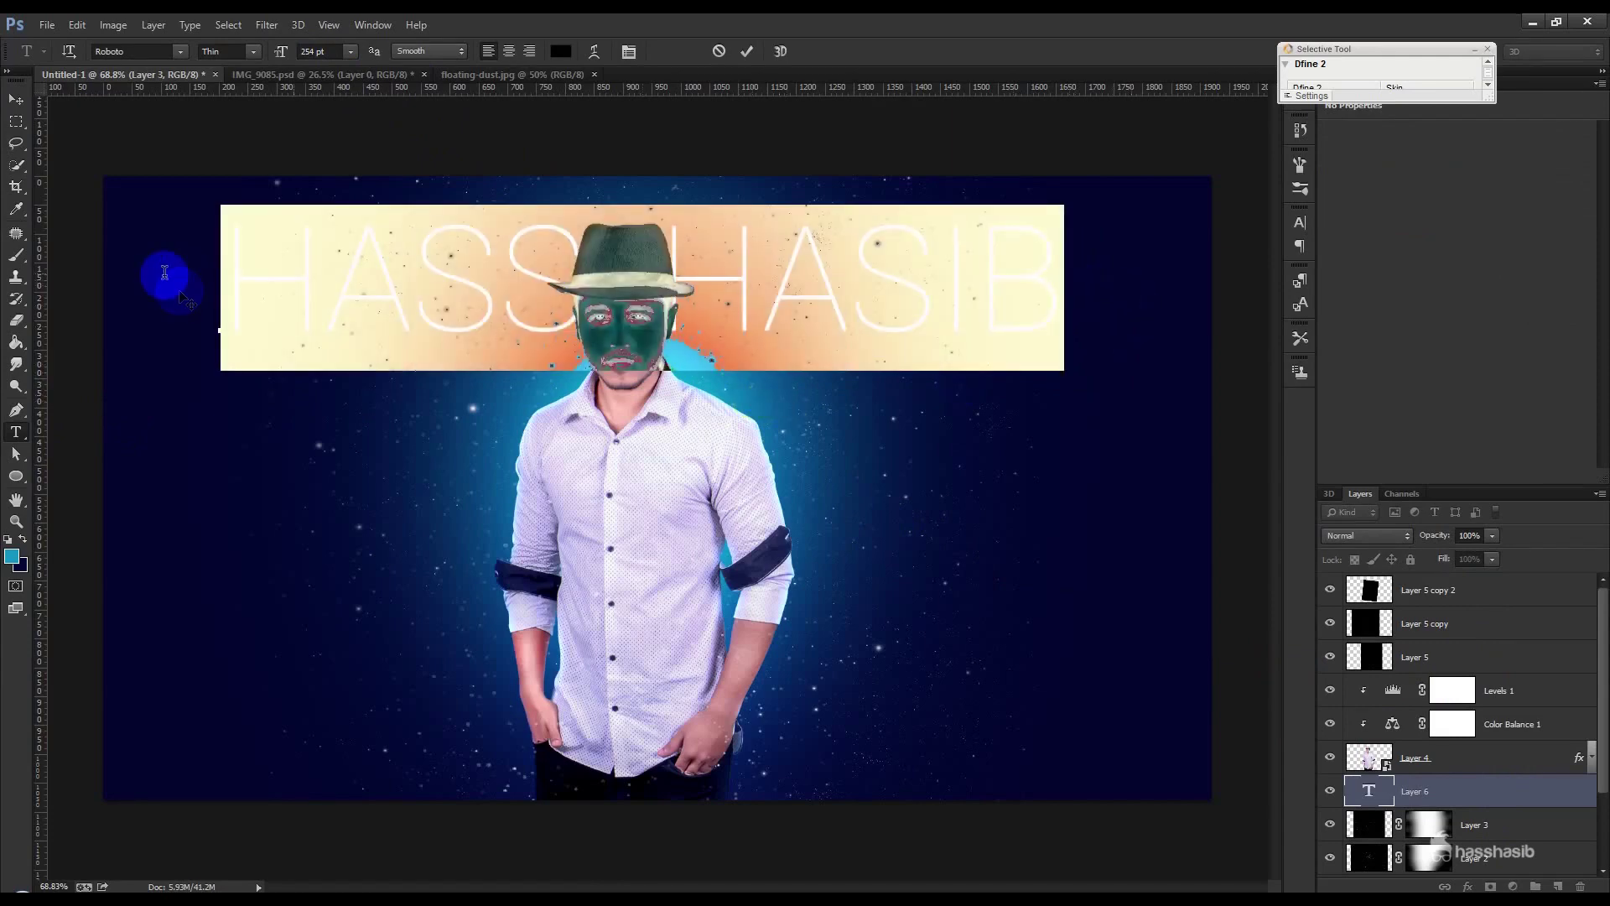
left_click(181, 52)
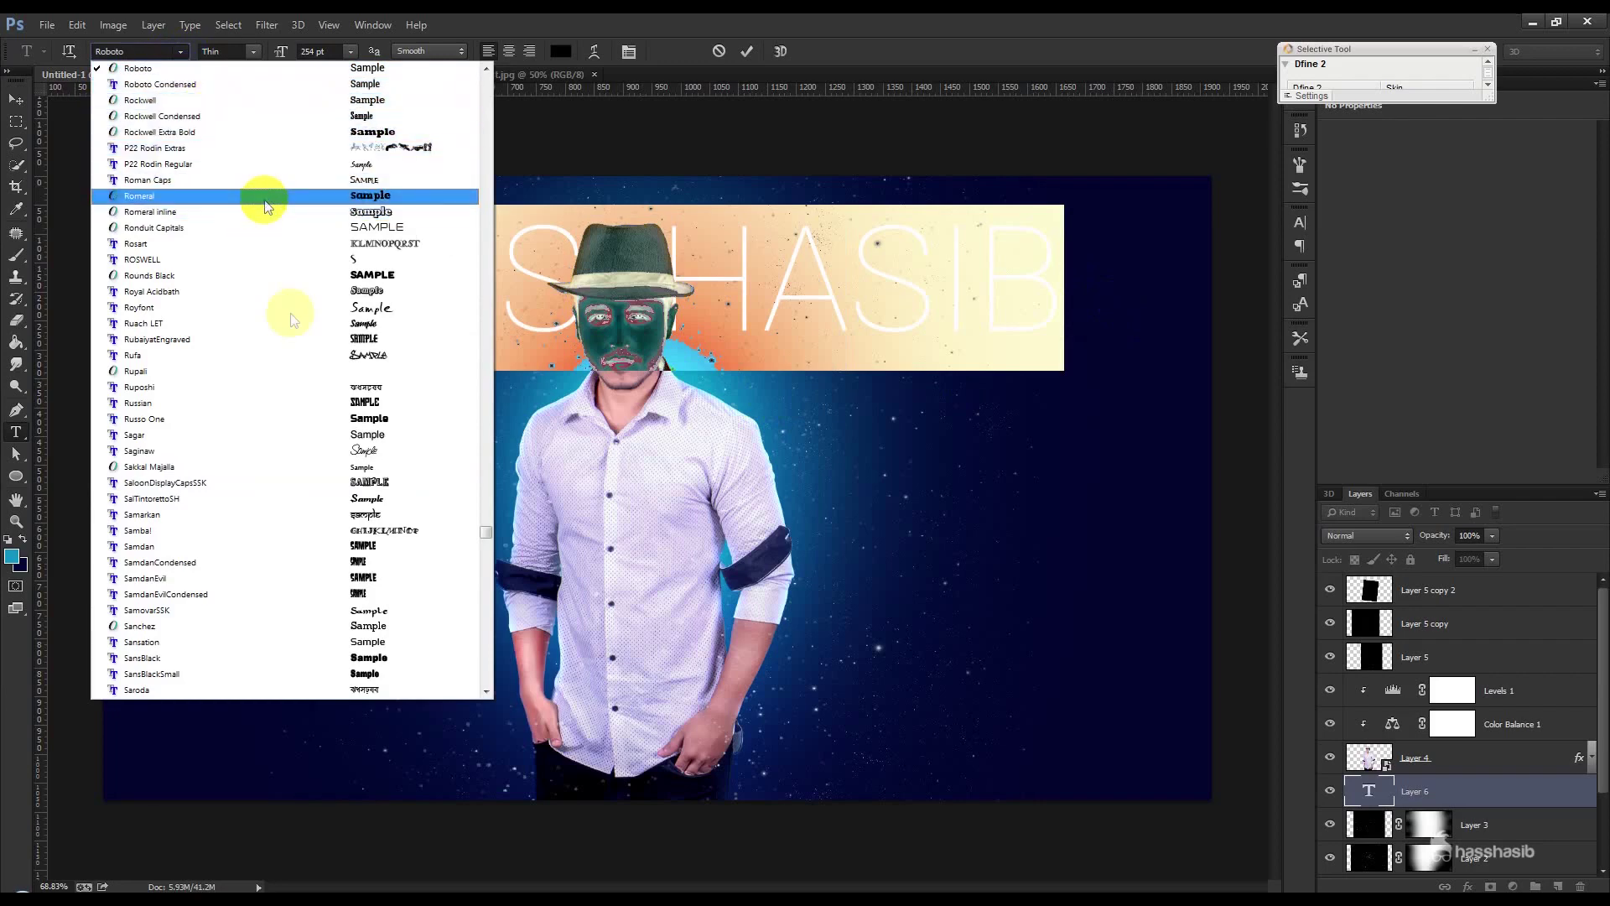
left_click(331, 419)
left_click_drag(634, 472, 612, 480)
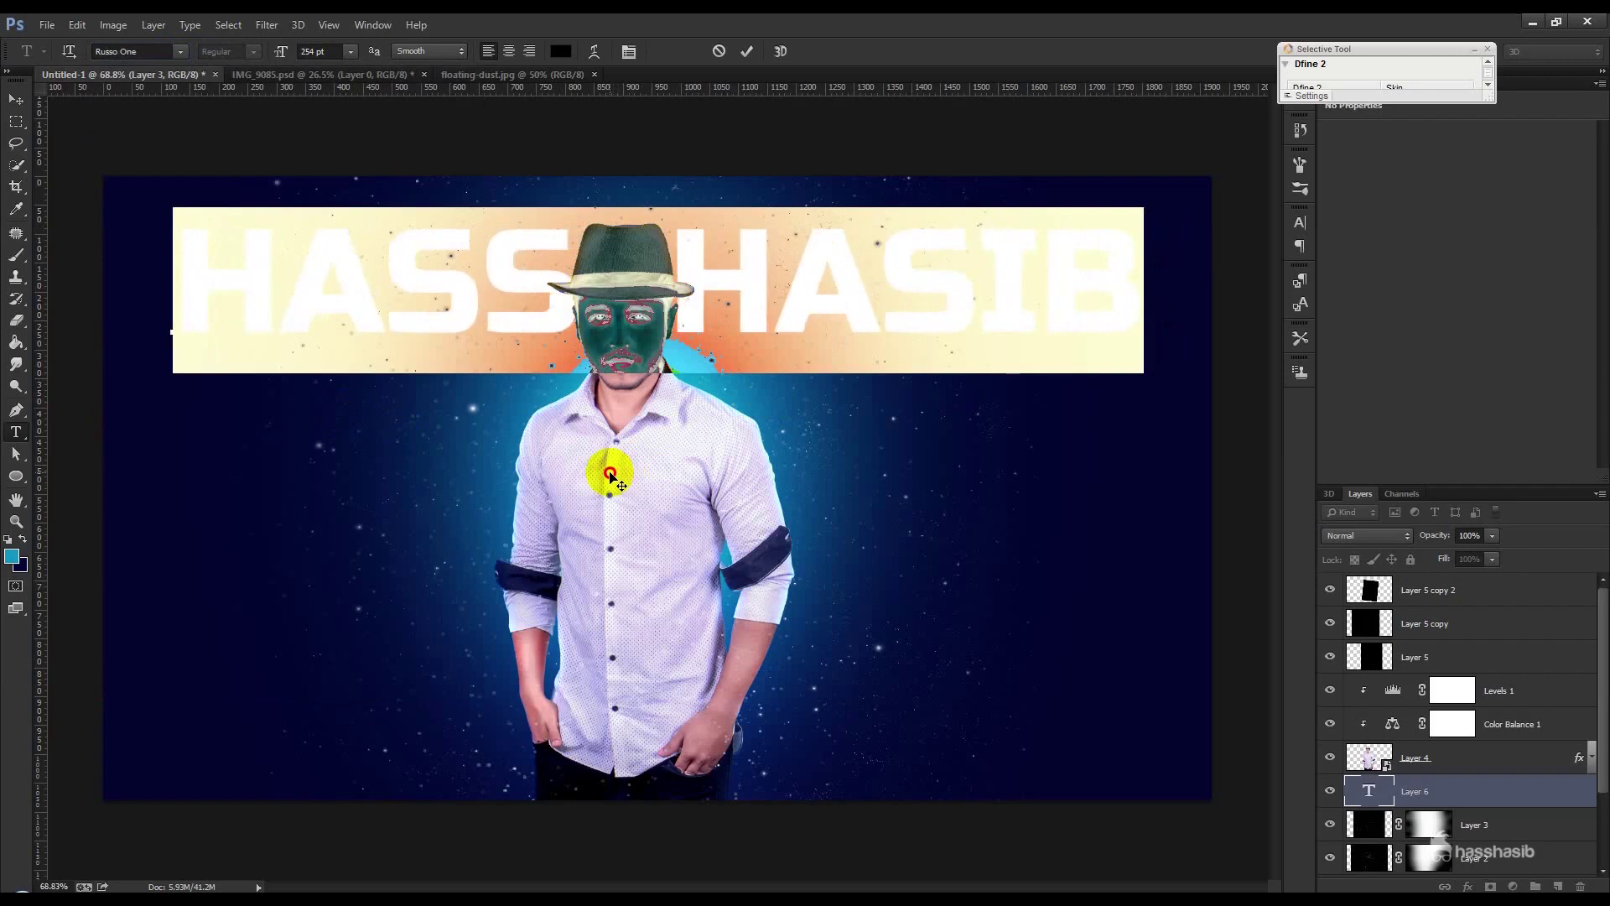
left_click(747, 51)
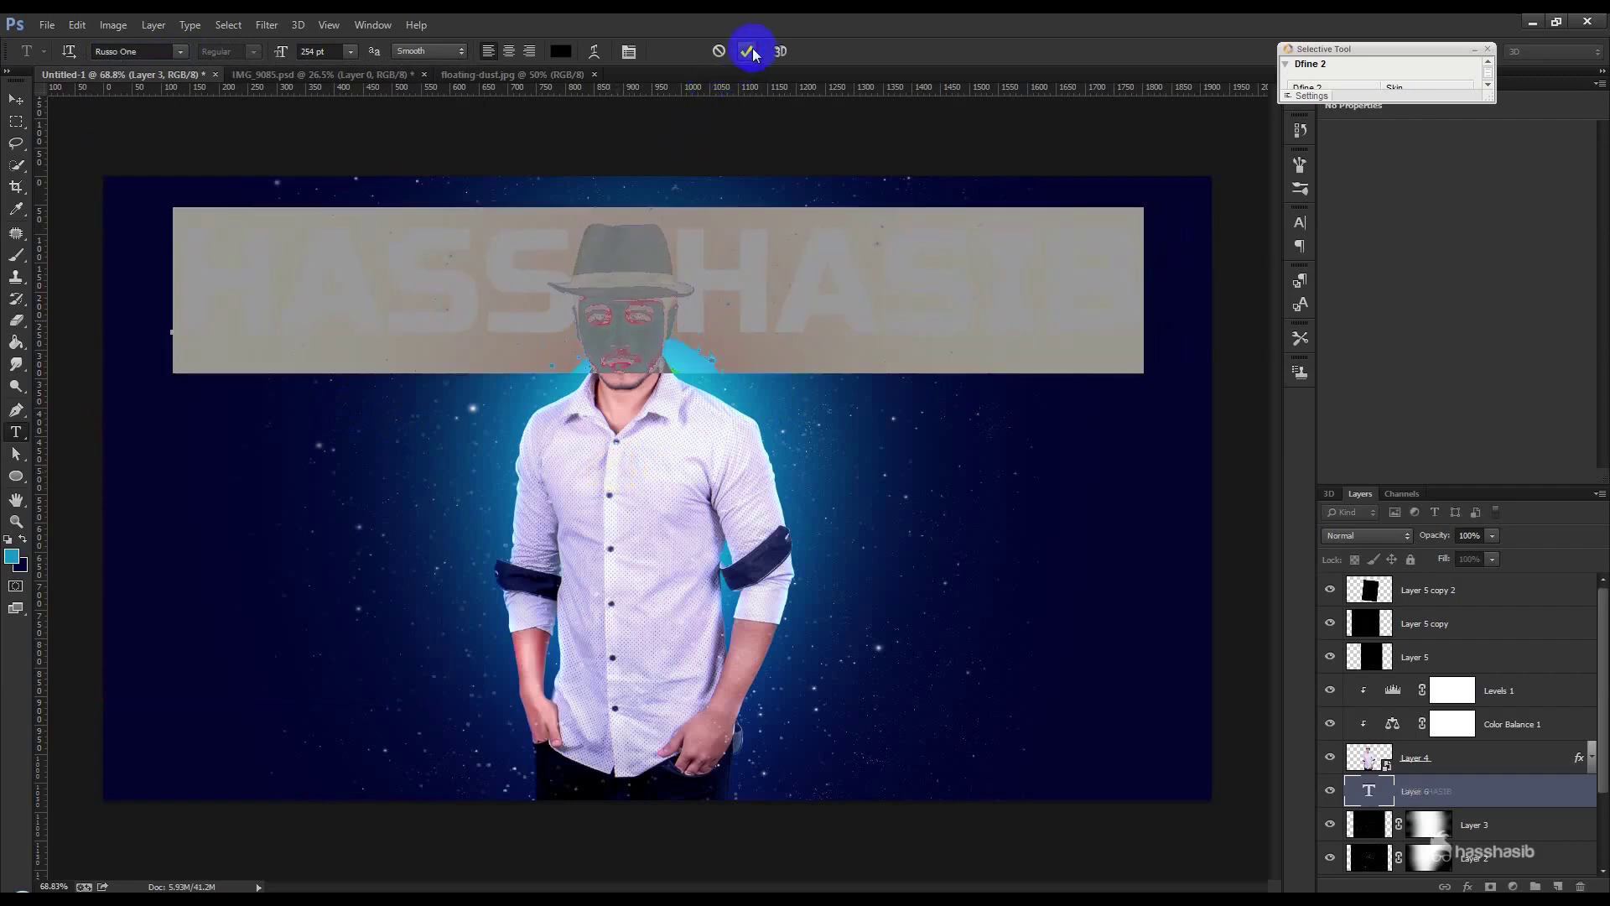
Step: Colour the title text white and set its layer fill to 0%
left_click(1378, 778)
double_click(1379, 801)
left_click(561, 51)
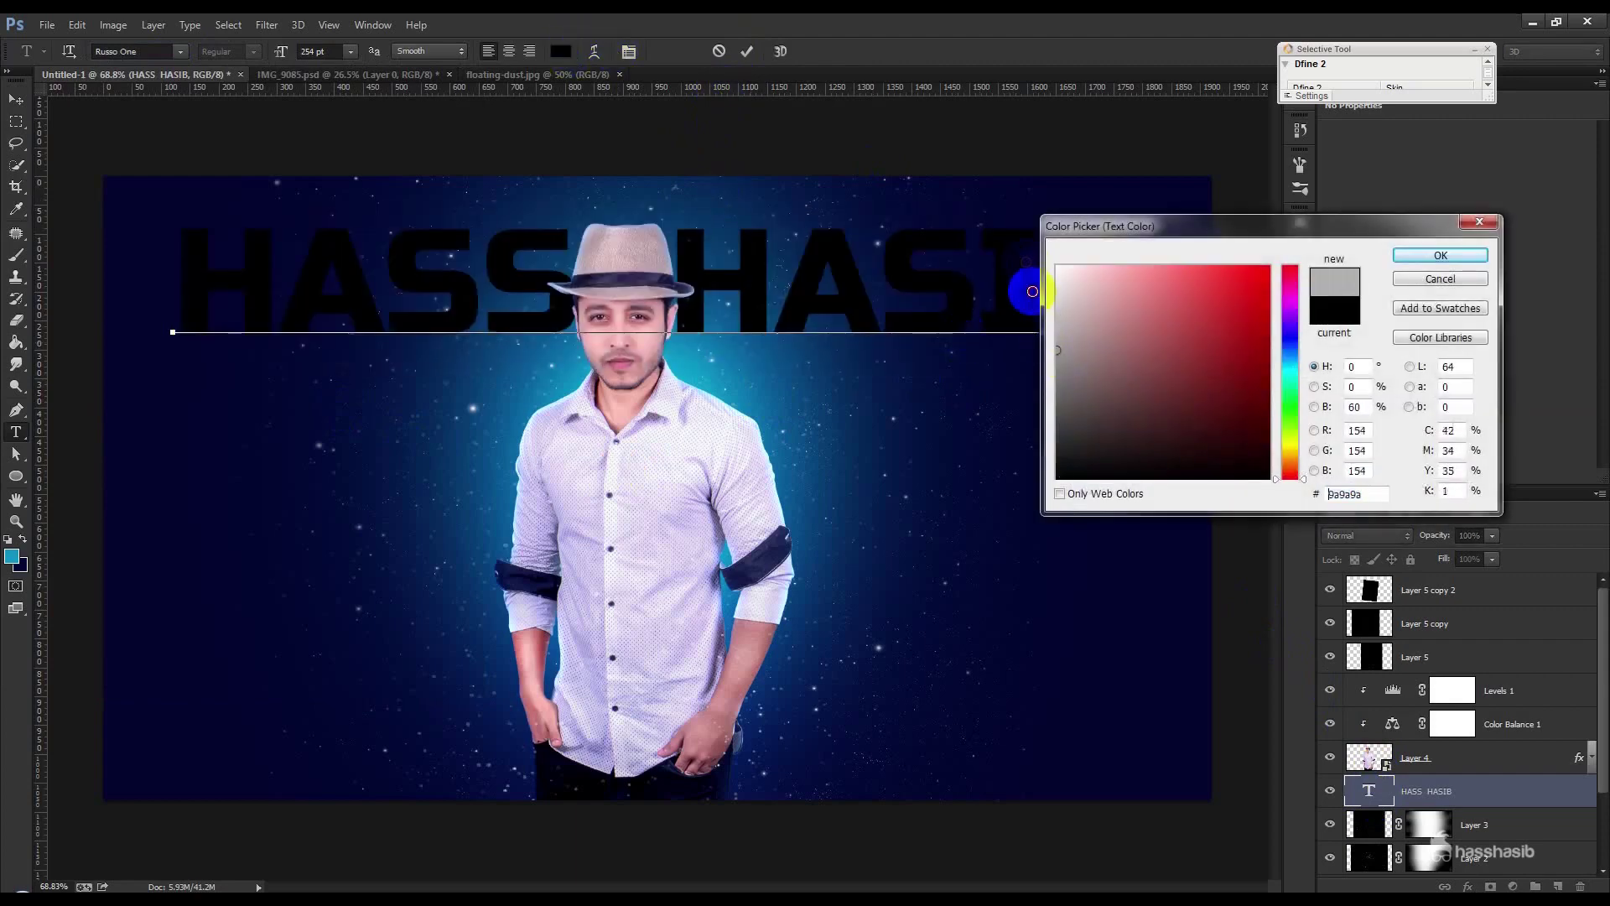
left_click(1058, 267)
left_click(1440, 255)
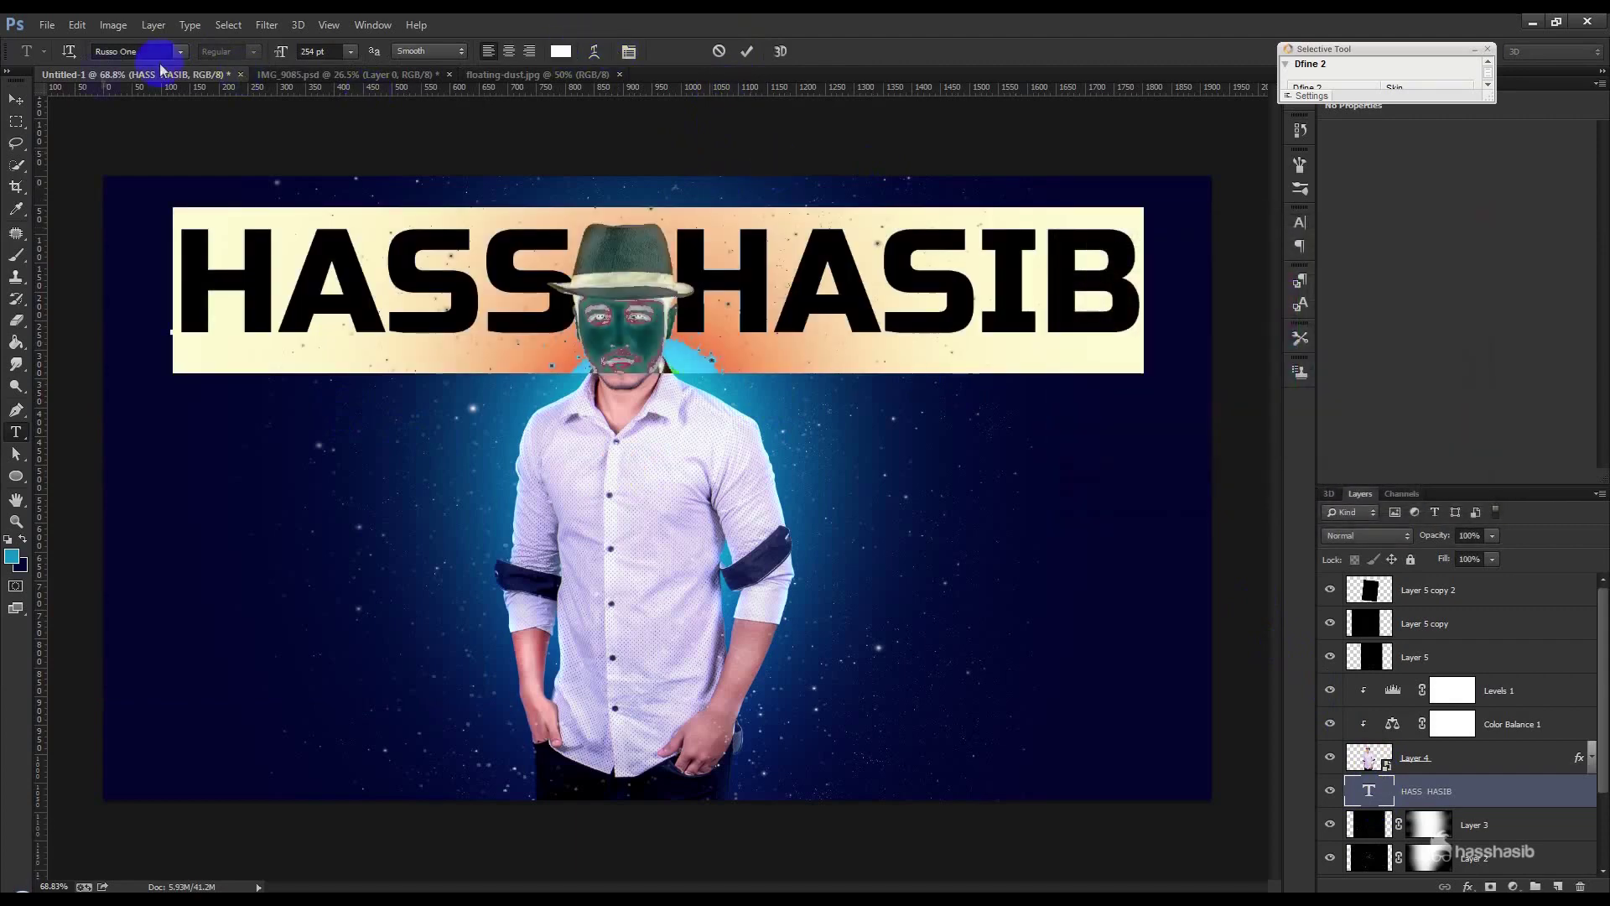
left_click(16, 99)
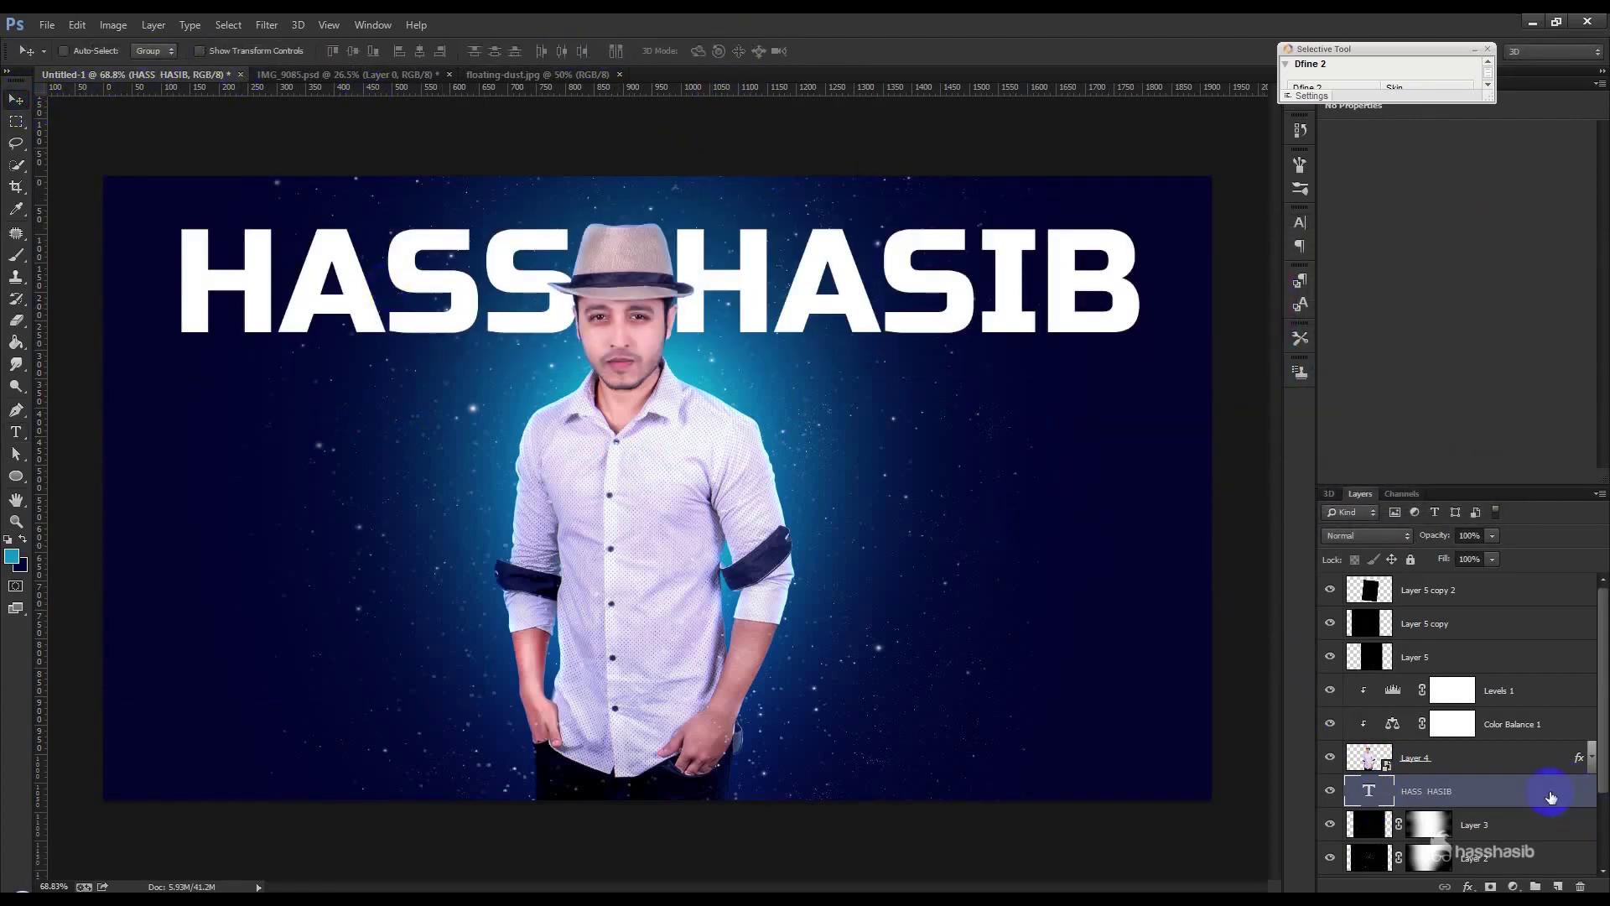
left_click(851, 555)
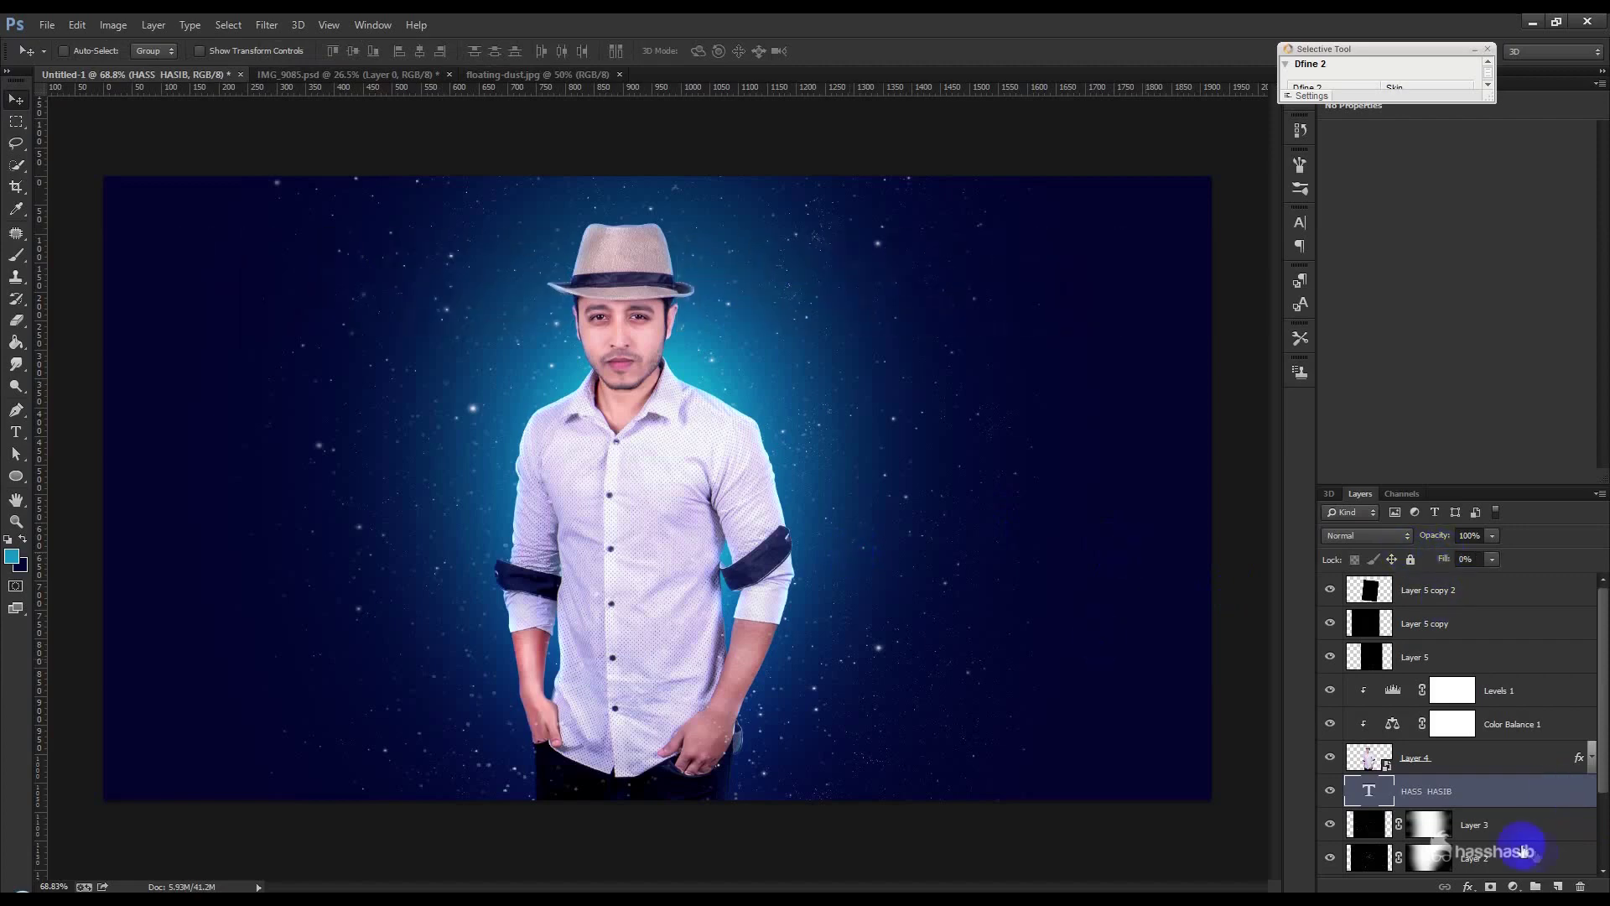
double_click(1522, 798)
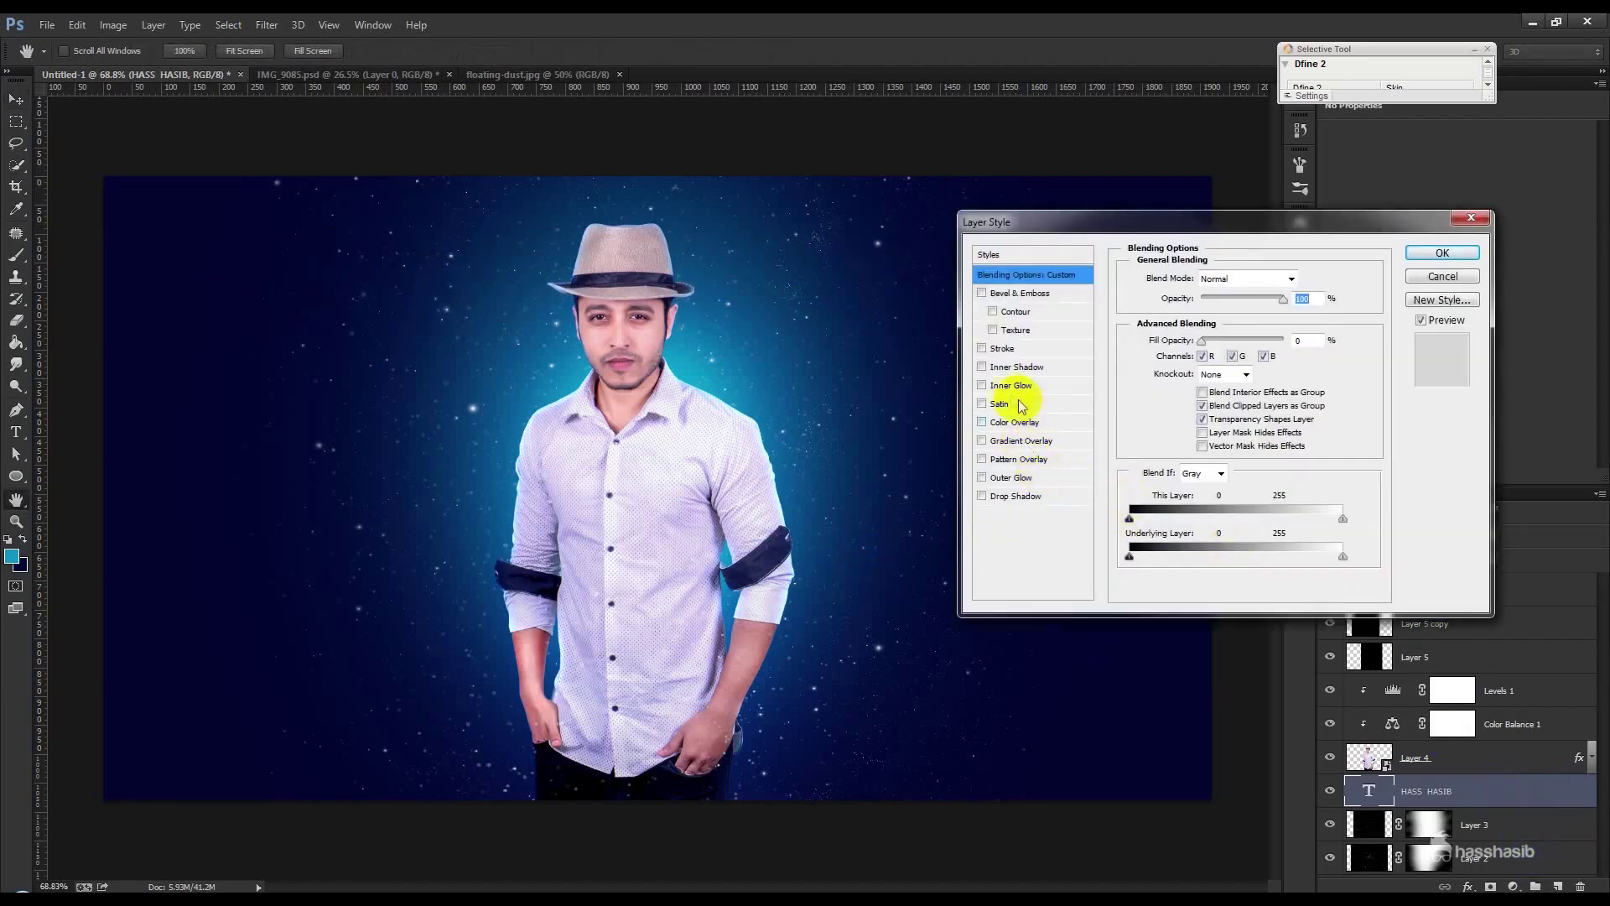
Step: Enable Outer Glow on the title using cyan sampled from the background
left_click(983, 387)
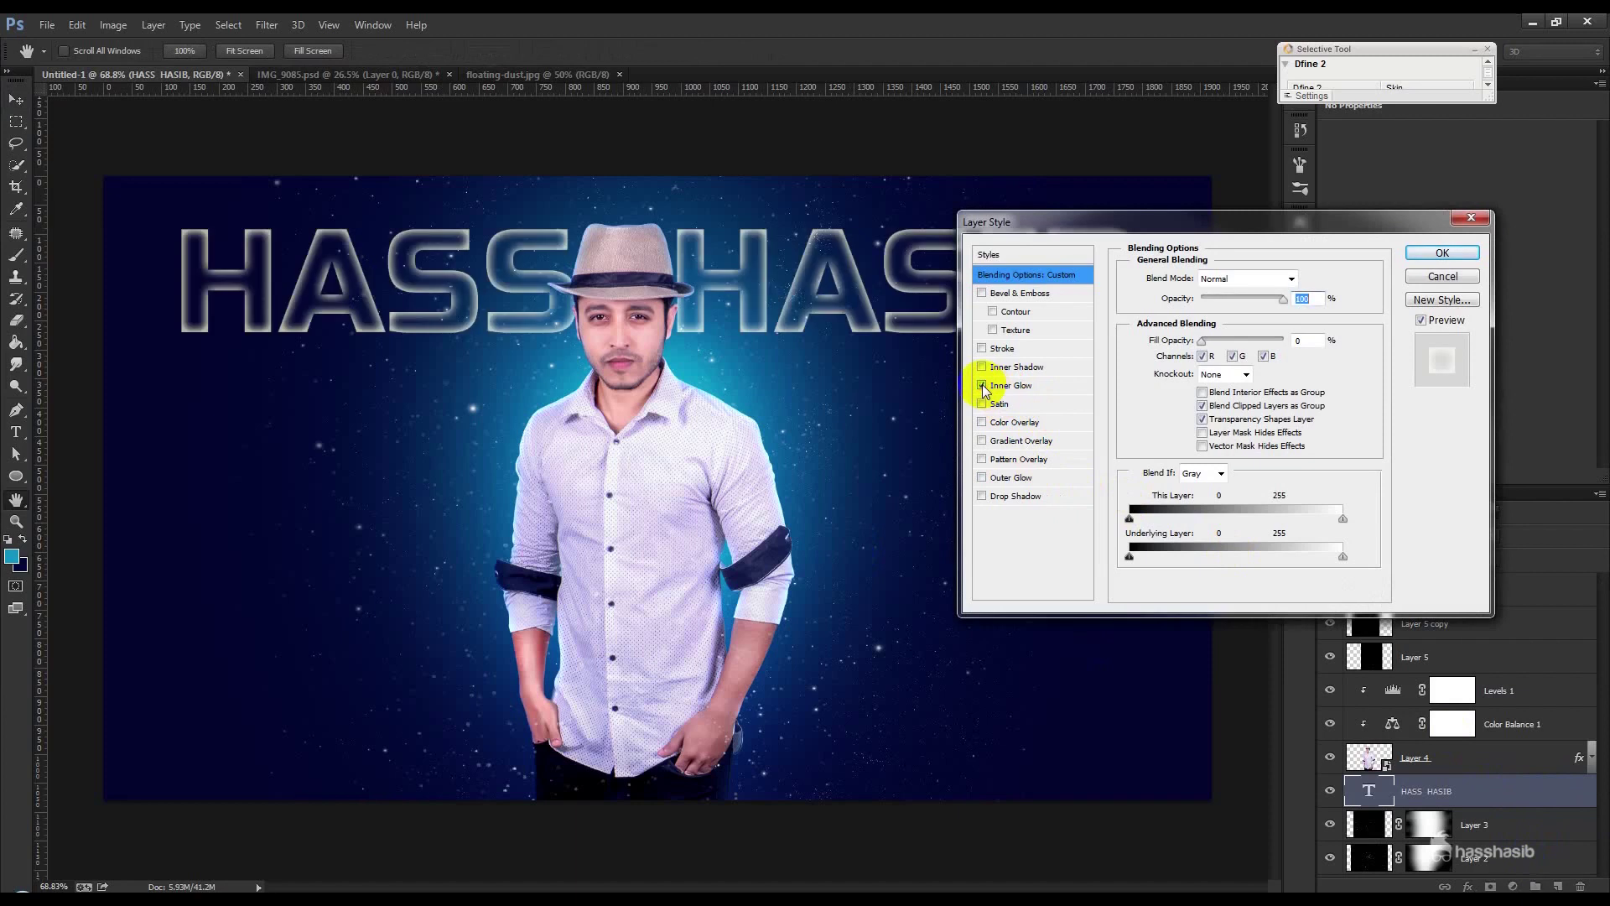
left_click(982, 387)
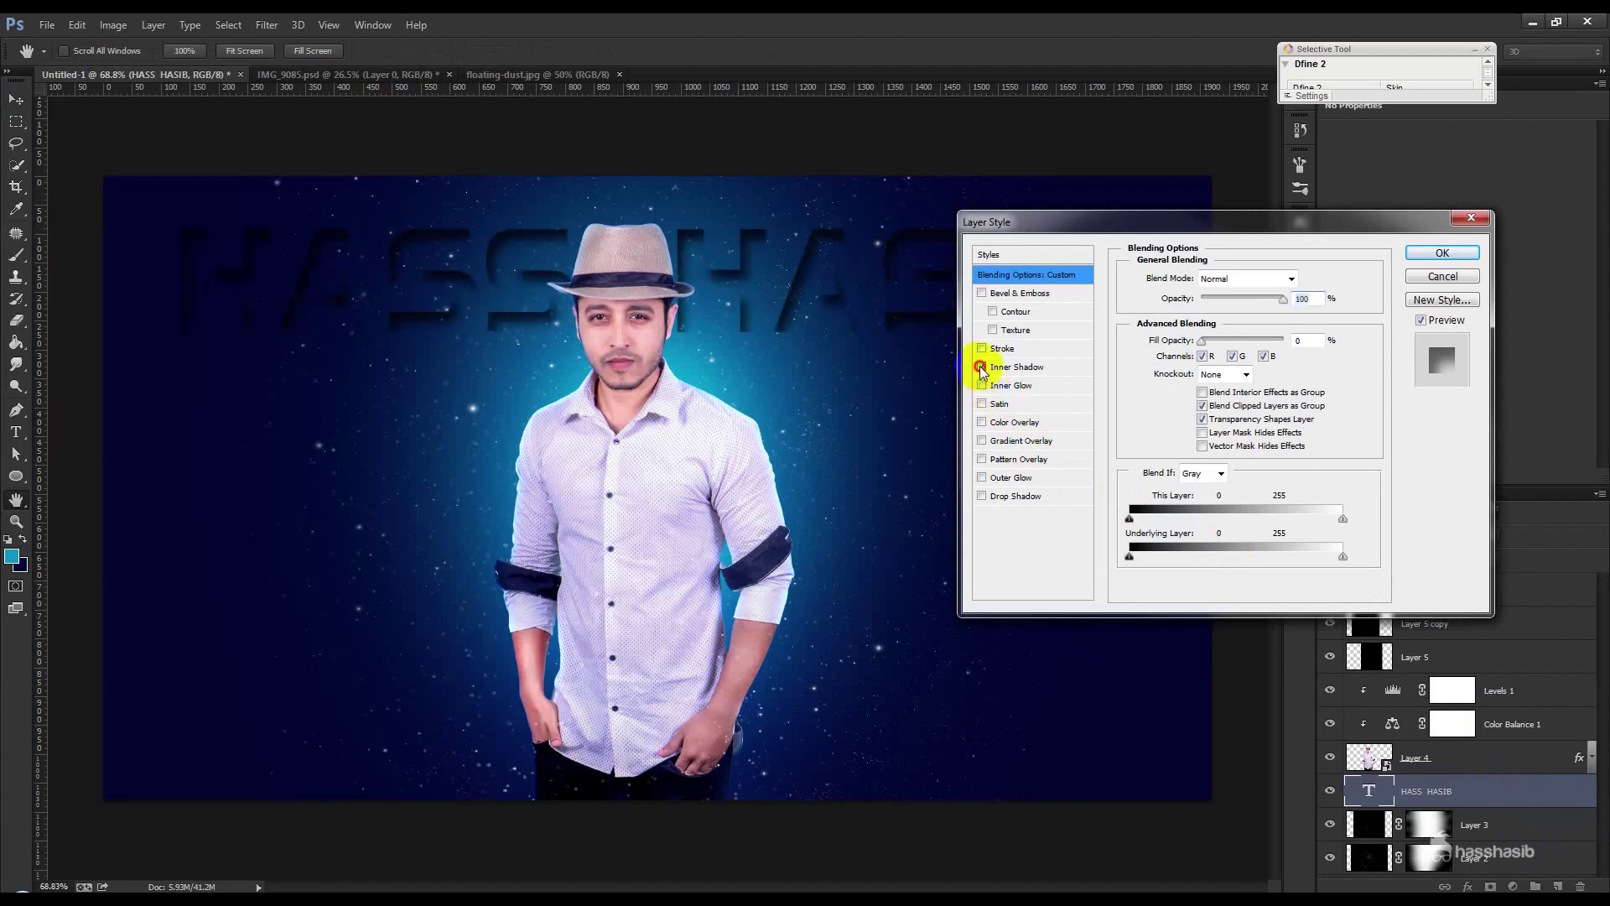
left_click(981, 368)
left_click(982, 478)
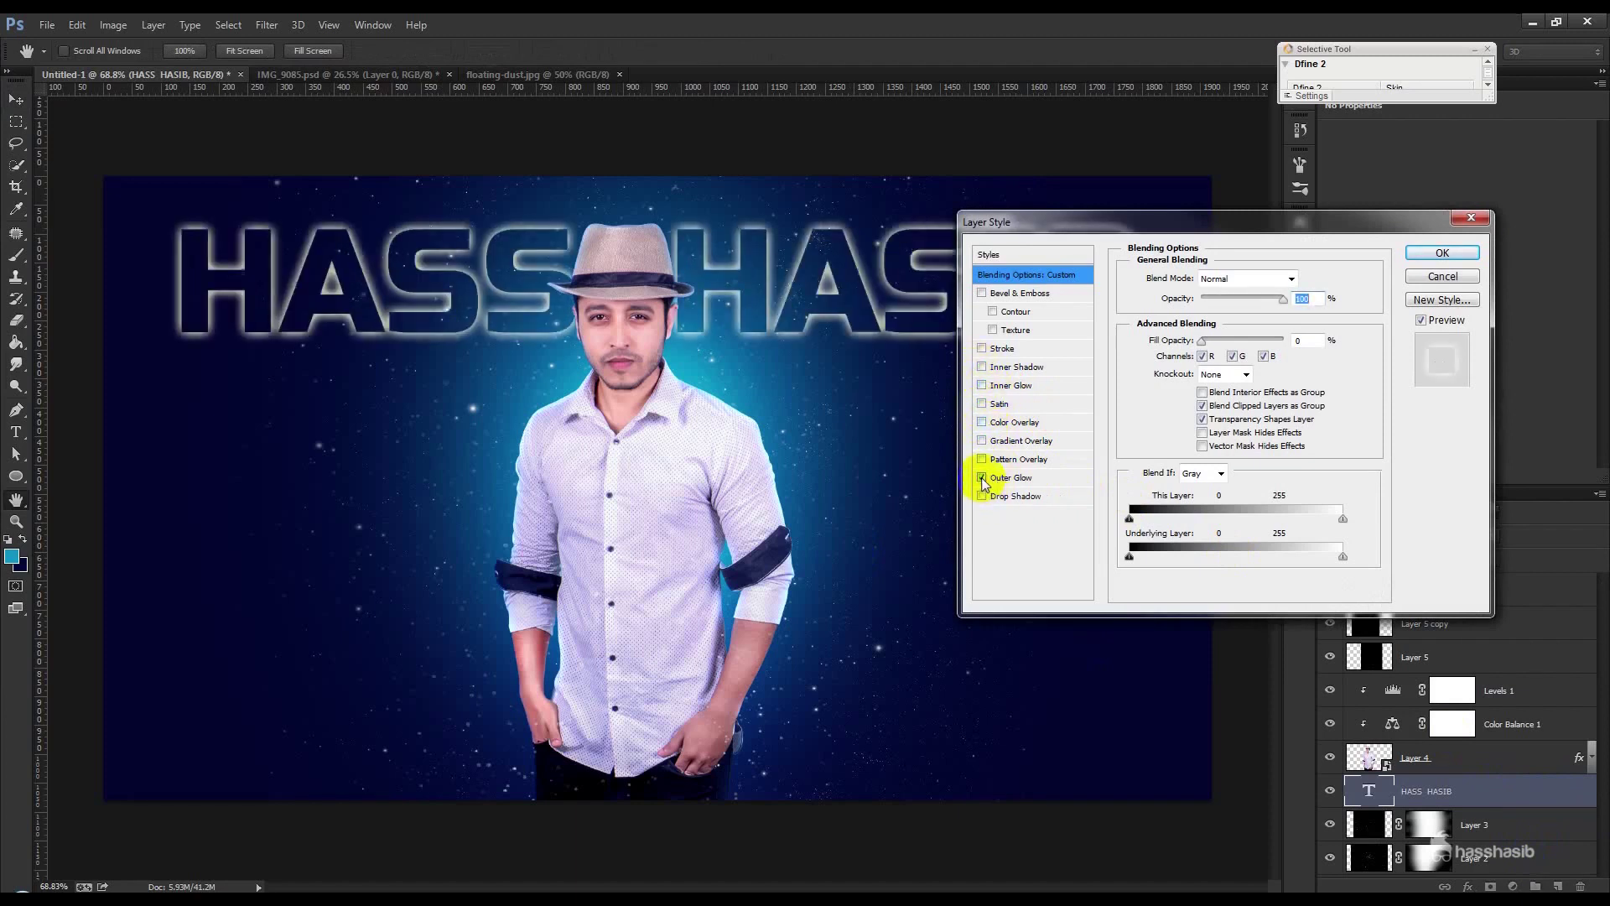
left_click(1010, 477)
left_click(1251, 340)
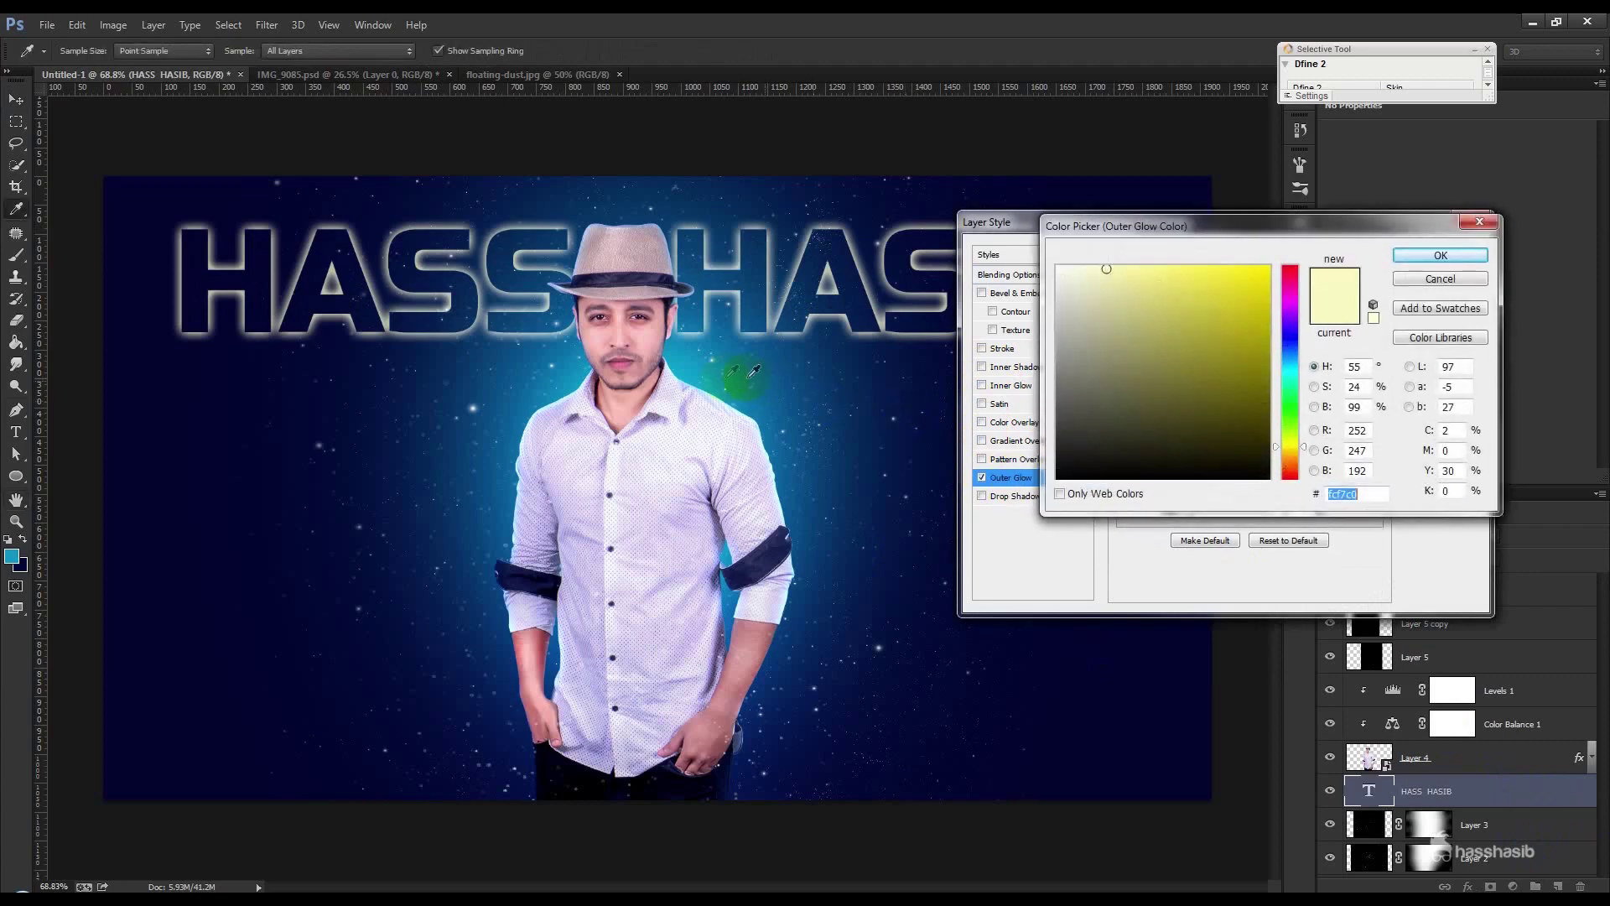
left_click(709, 370)
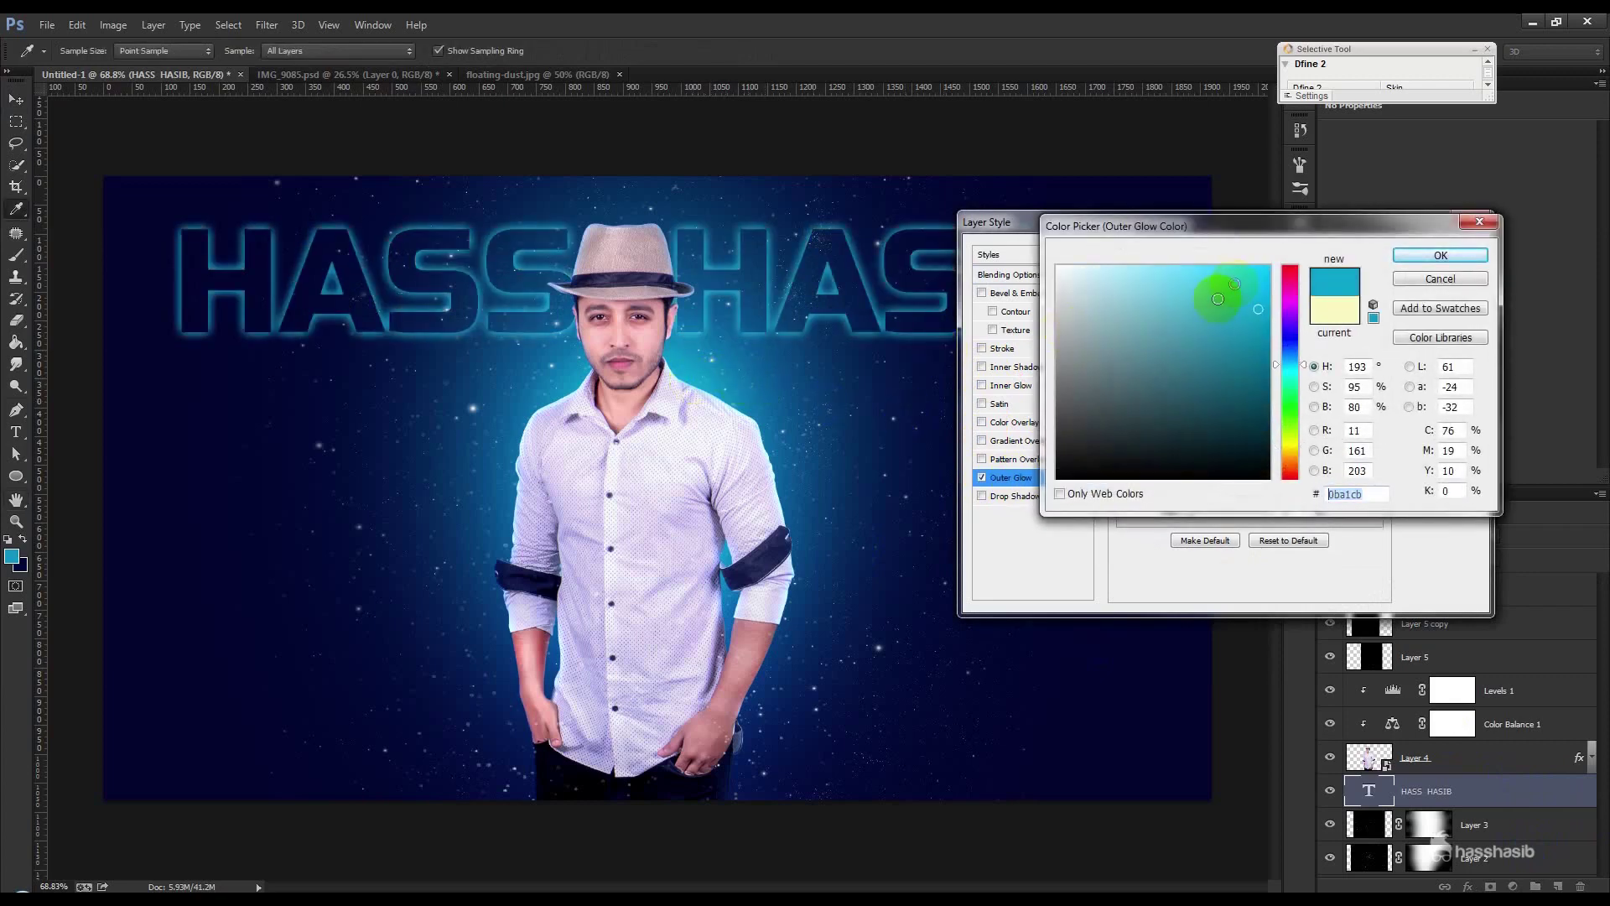
left_click(1426, 255)
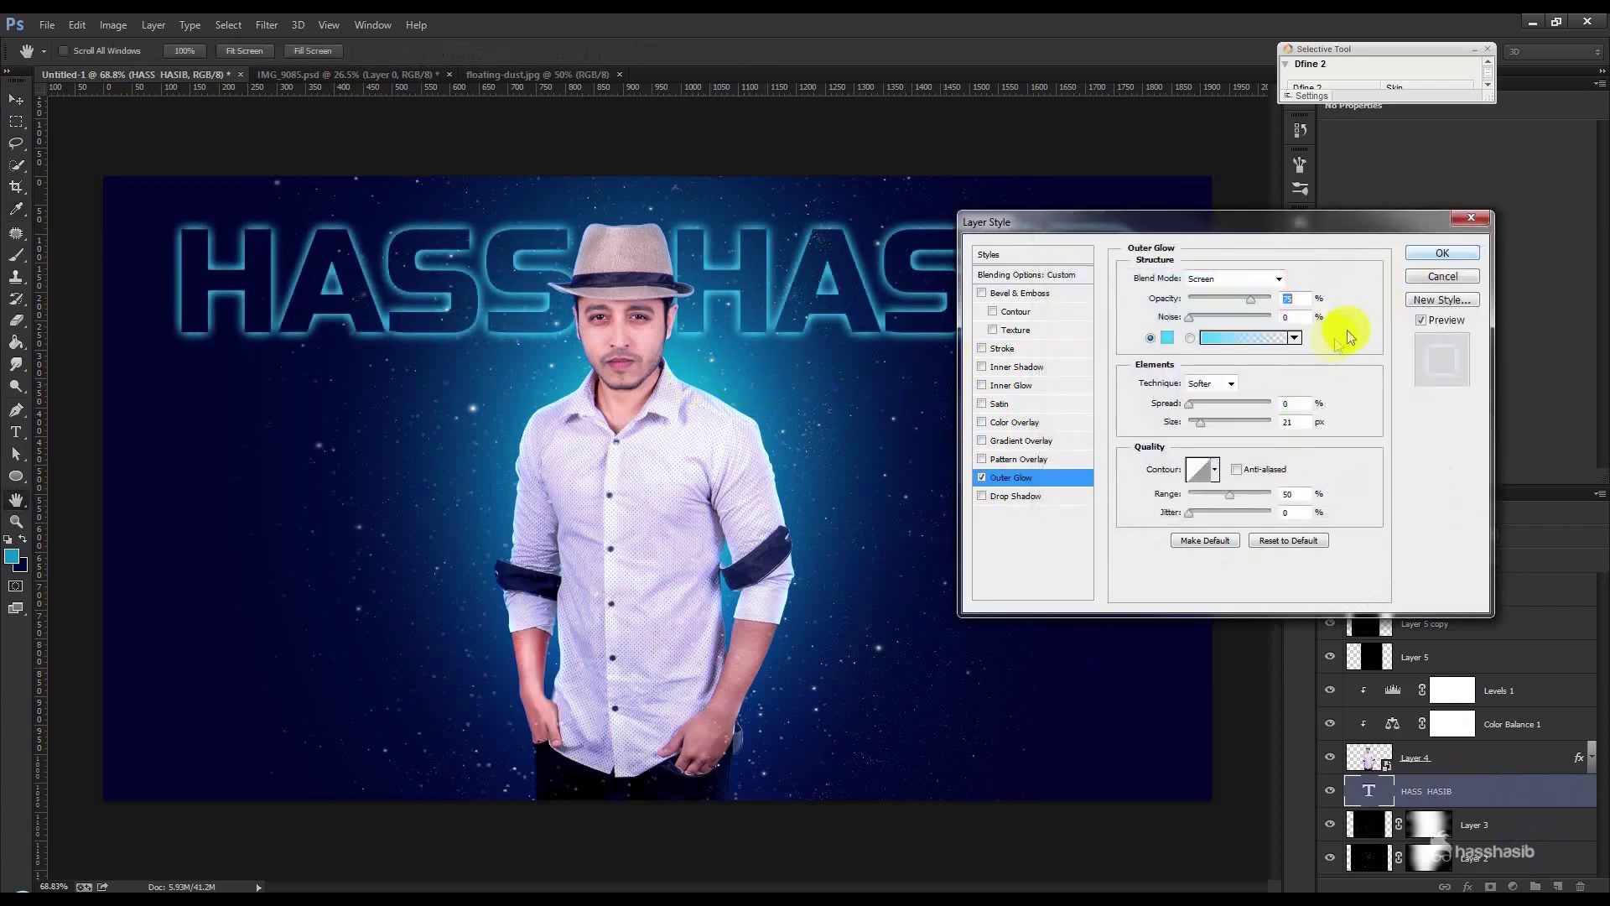
Step: Add a 3 px light-cyan stroke around the HASS HASIB letters
left_click(981, 348)
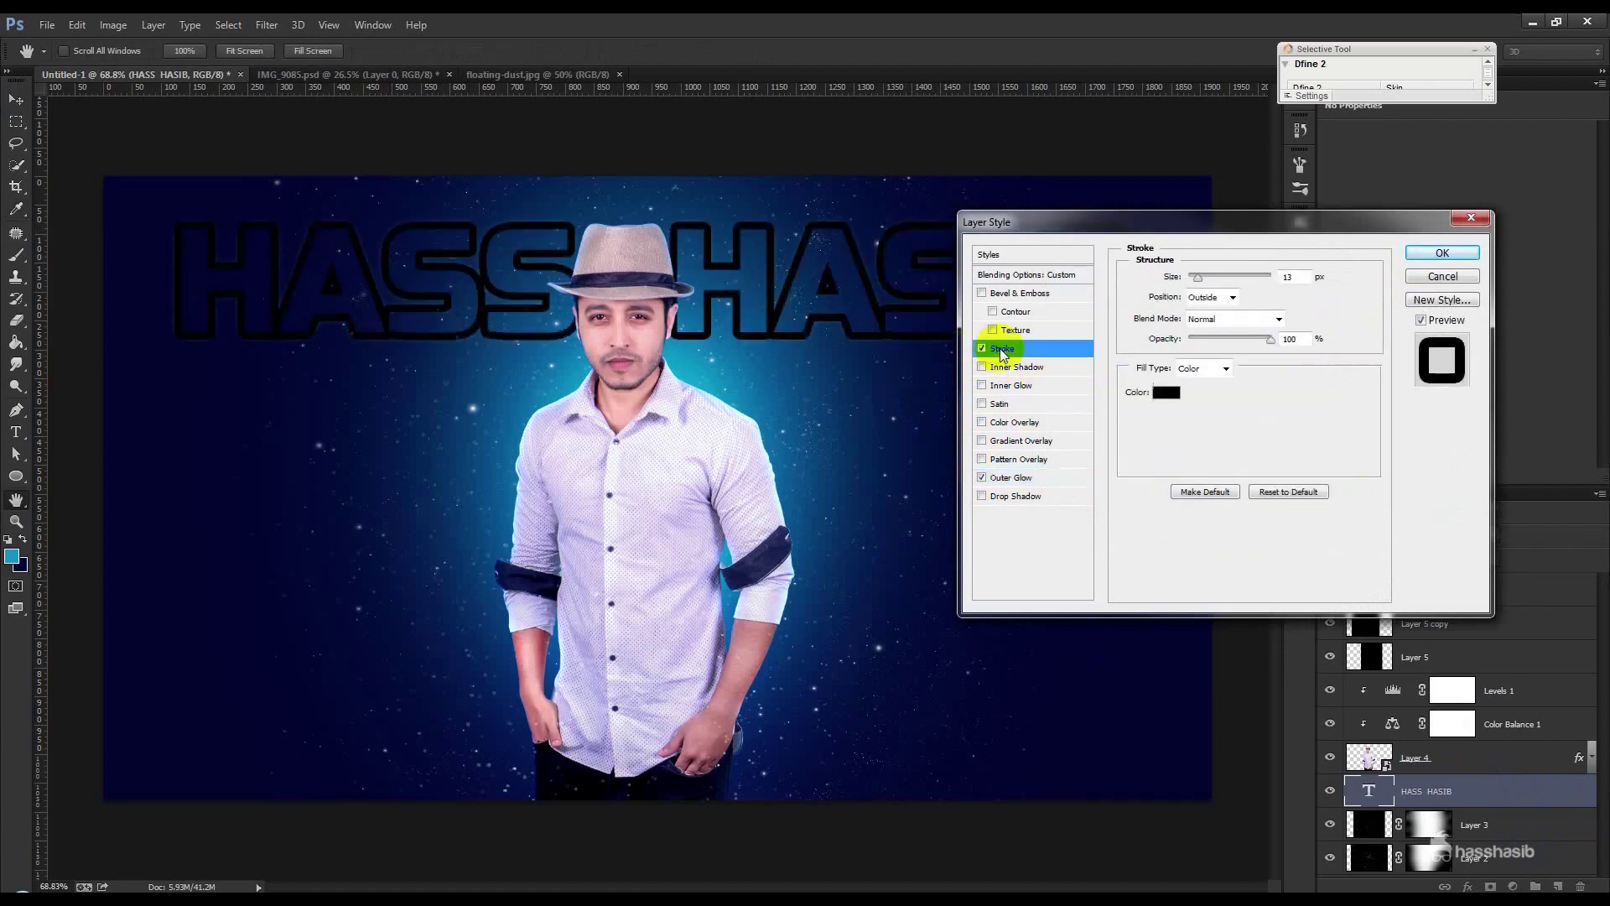
left_click_drag(1198, 279, 1189, 277)
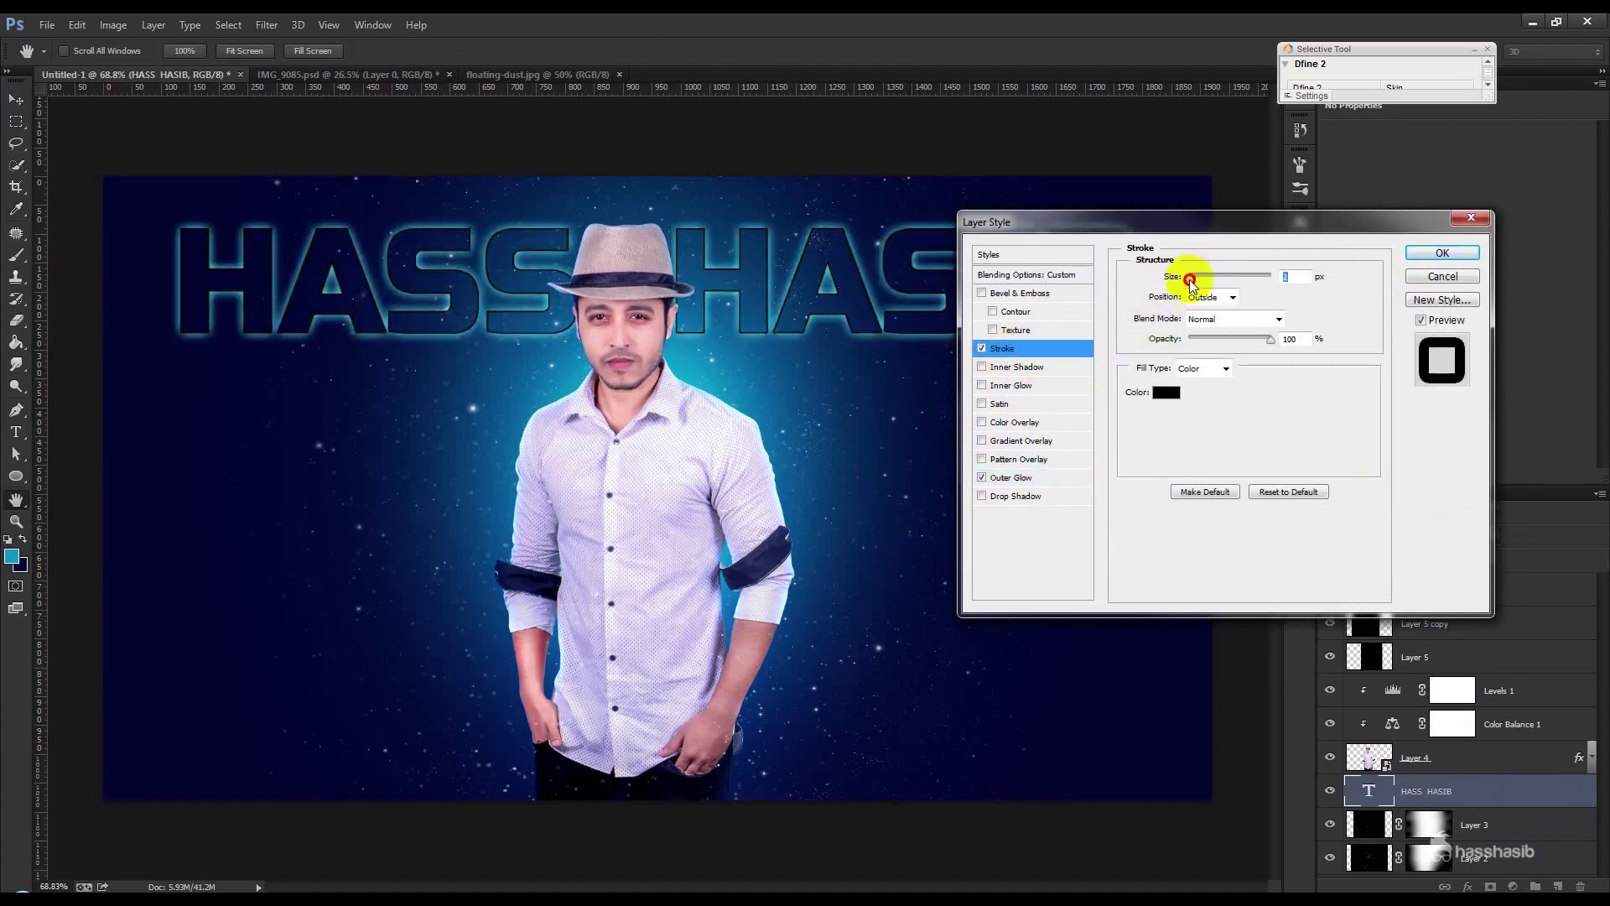
left_click(1166, 392)
left_click(701, 404)
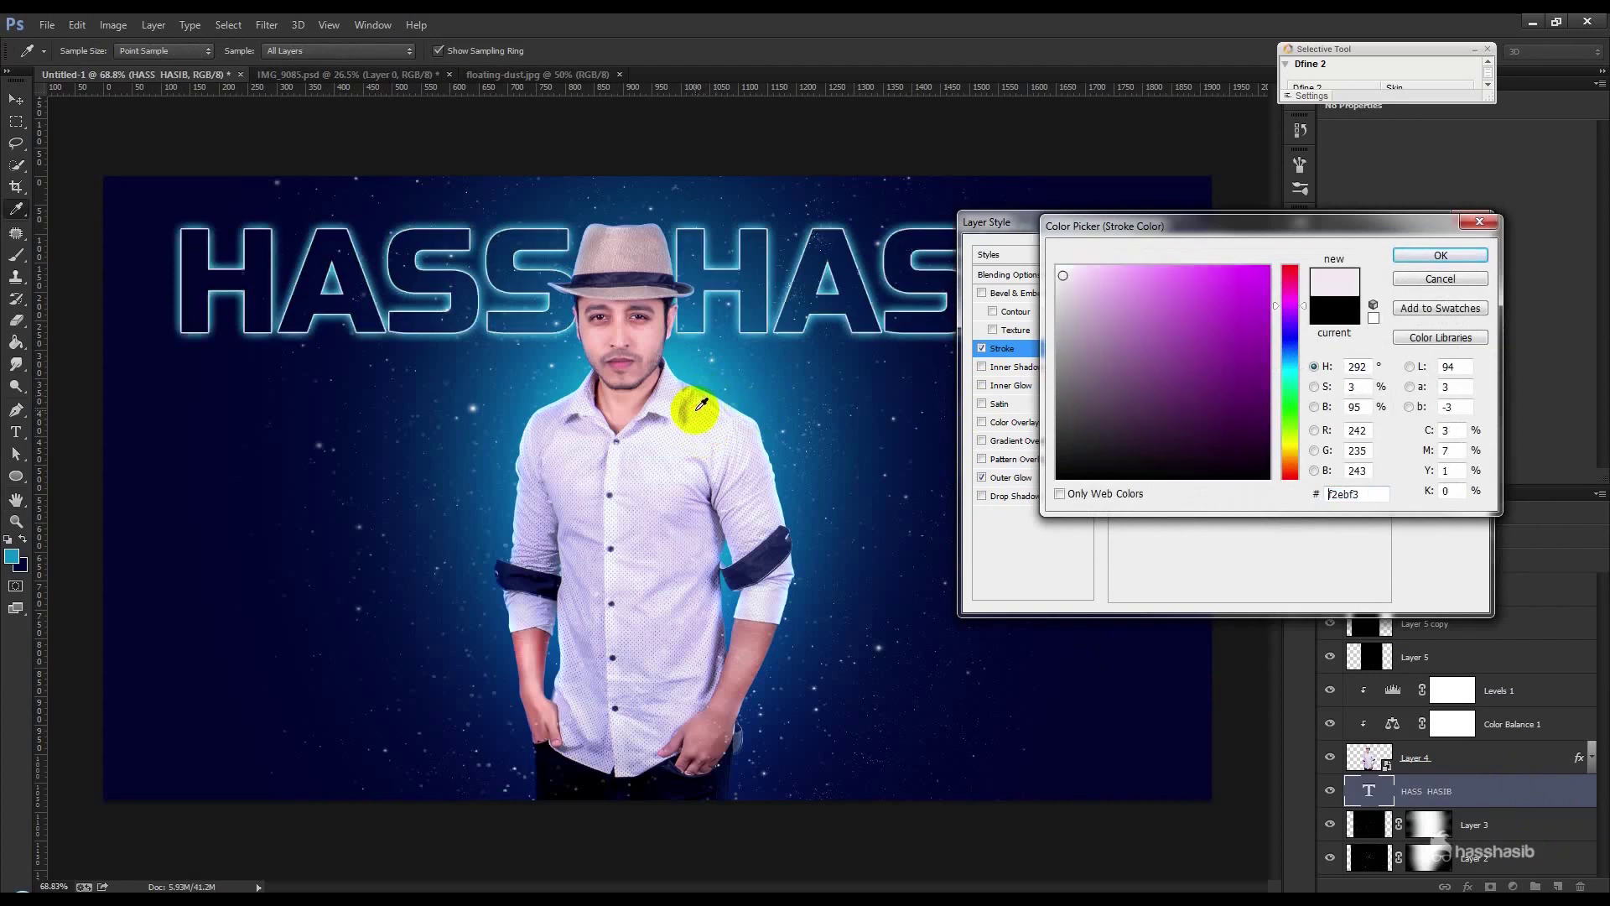
left_click(727, 399)
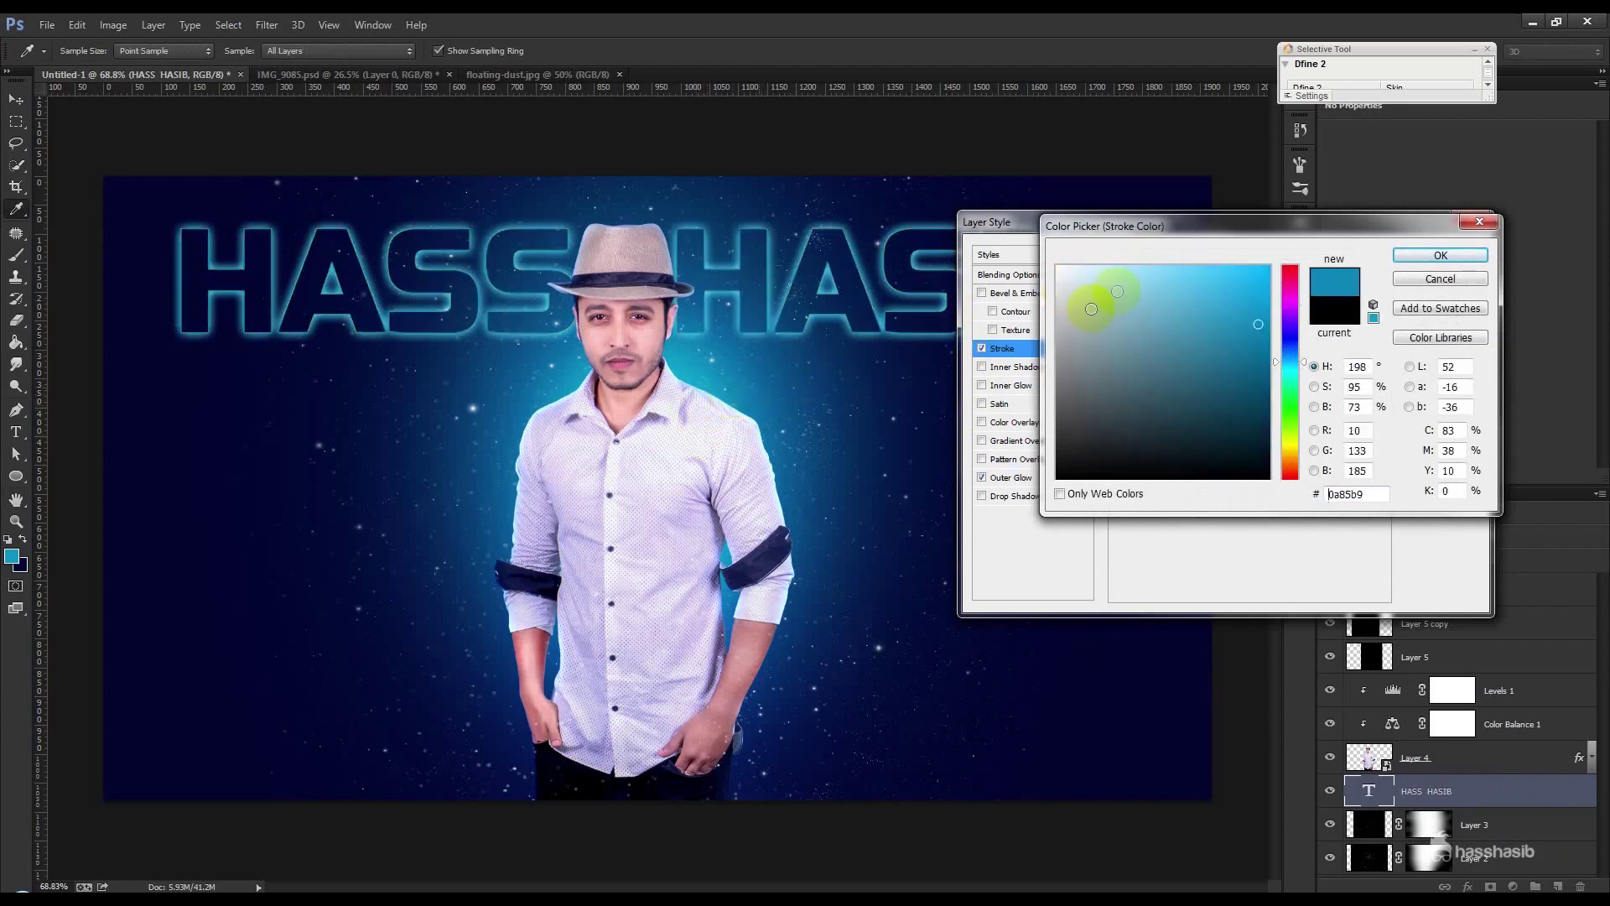
left_click(1114, 265)
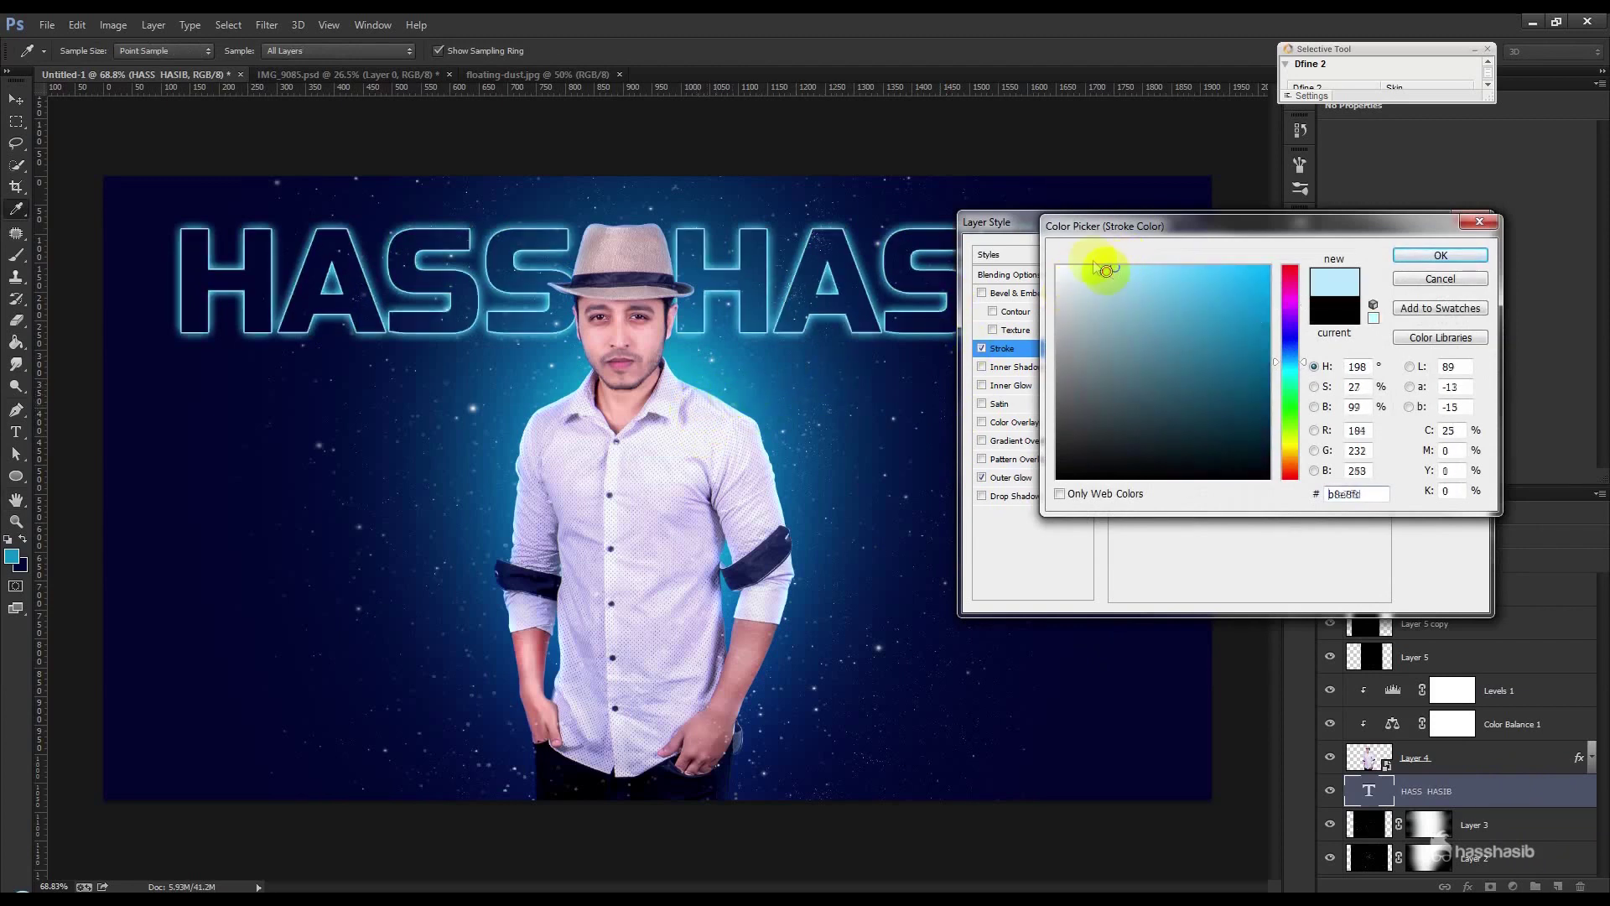
left_click(1435, 255)
key("Up")
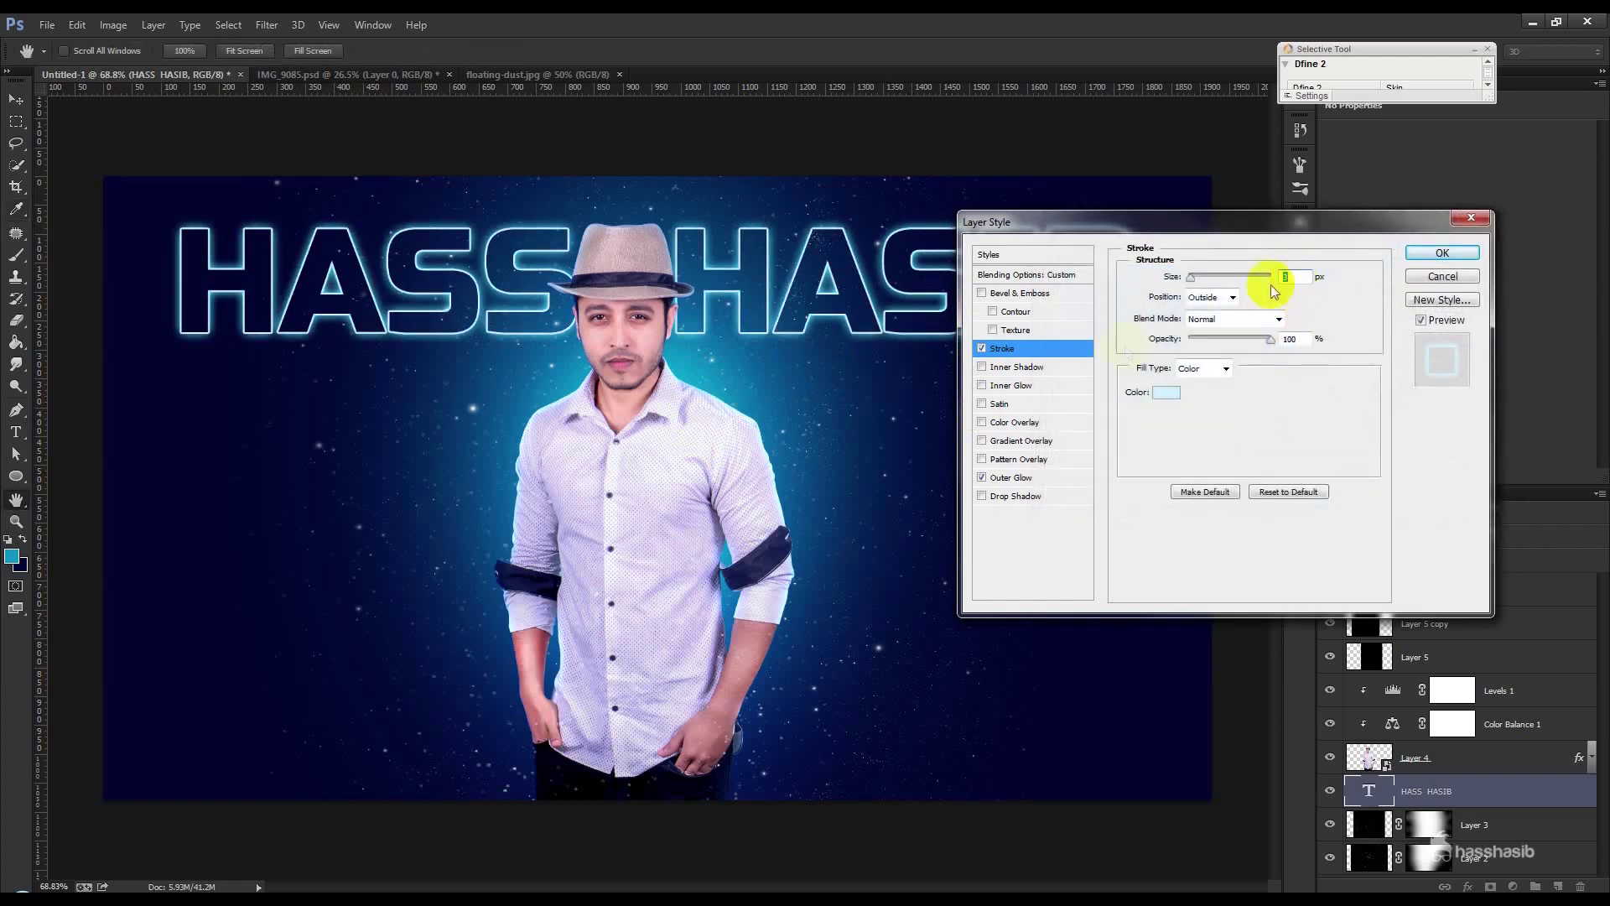
left_click(1165, 391)
left_click(1116, 266)
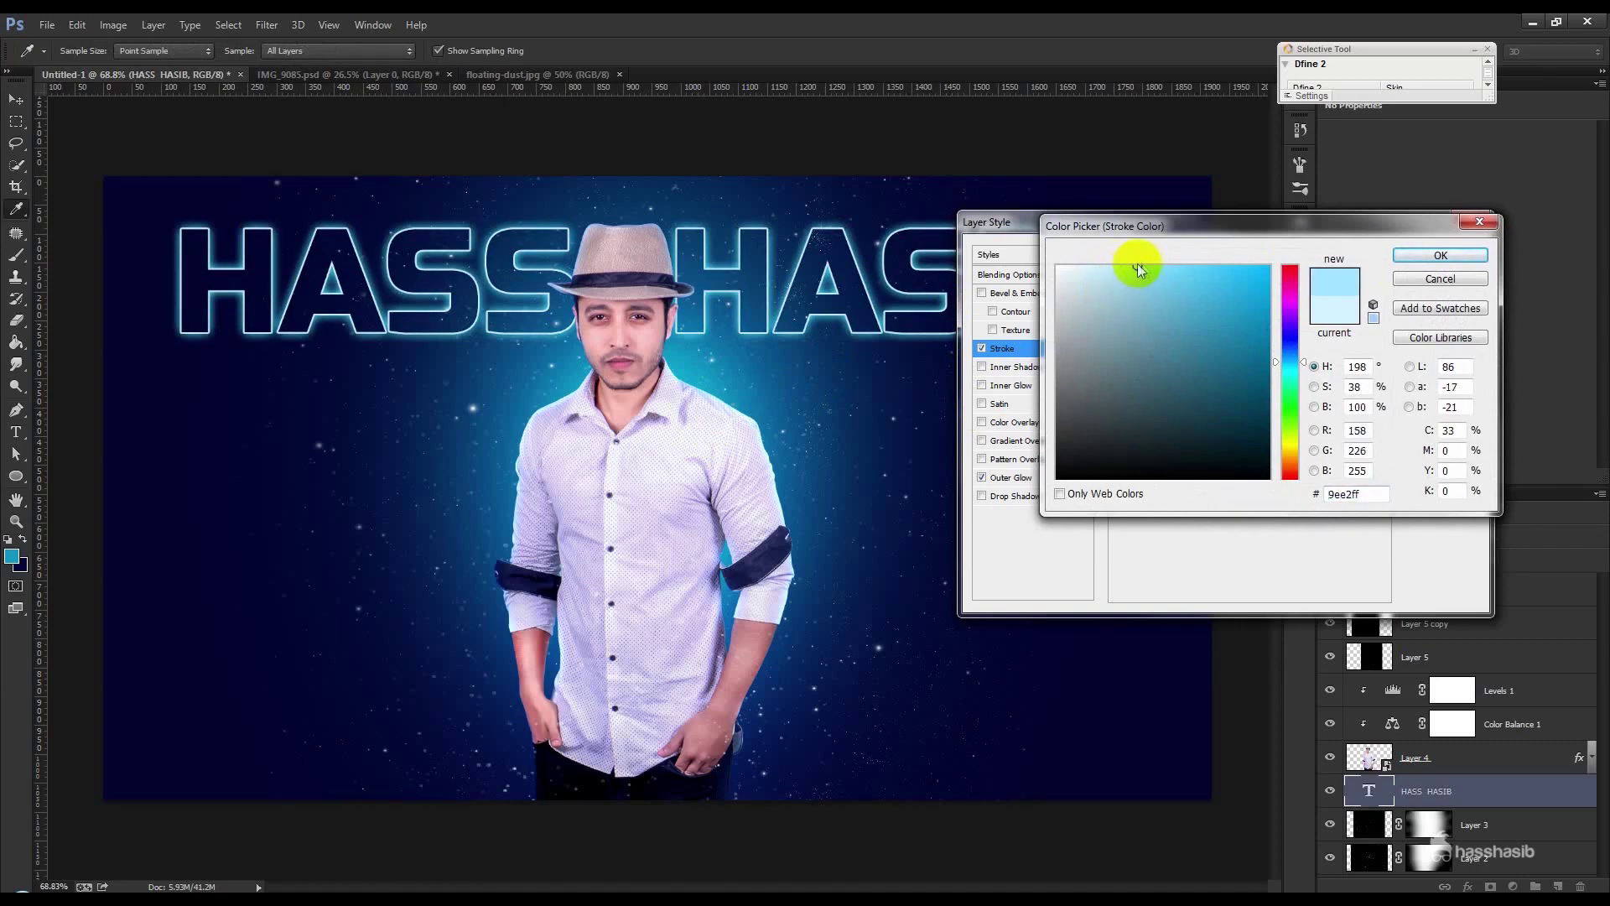
left_click(1421, 255)
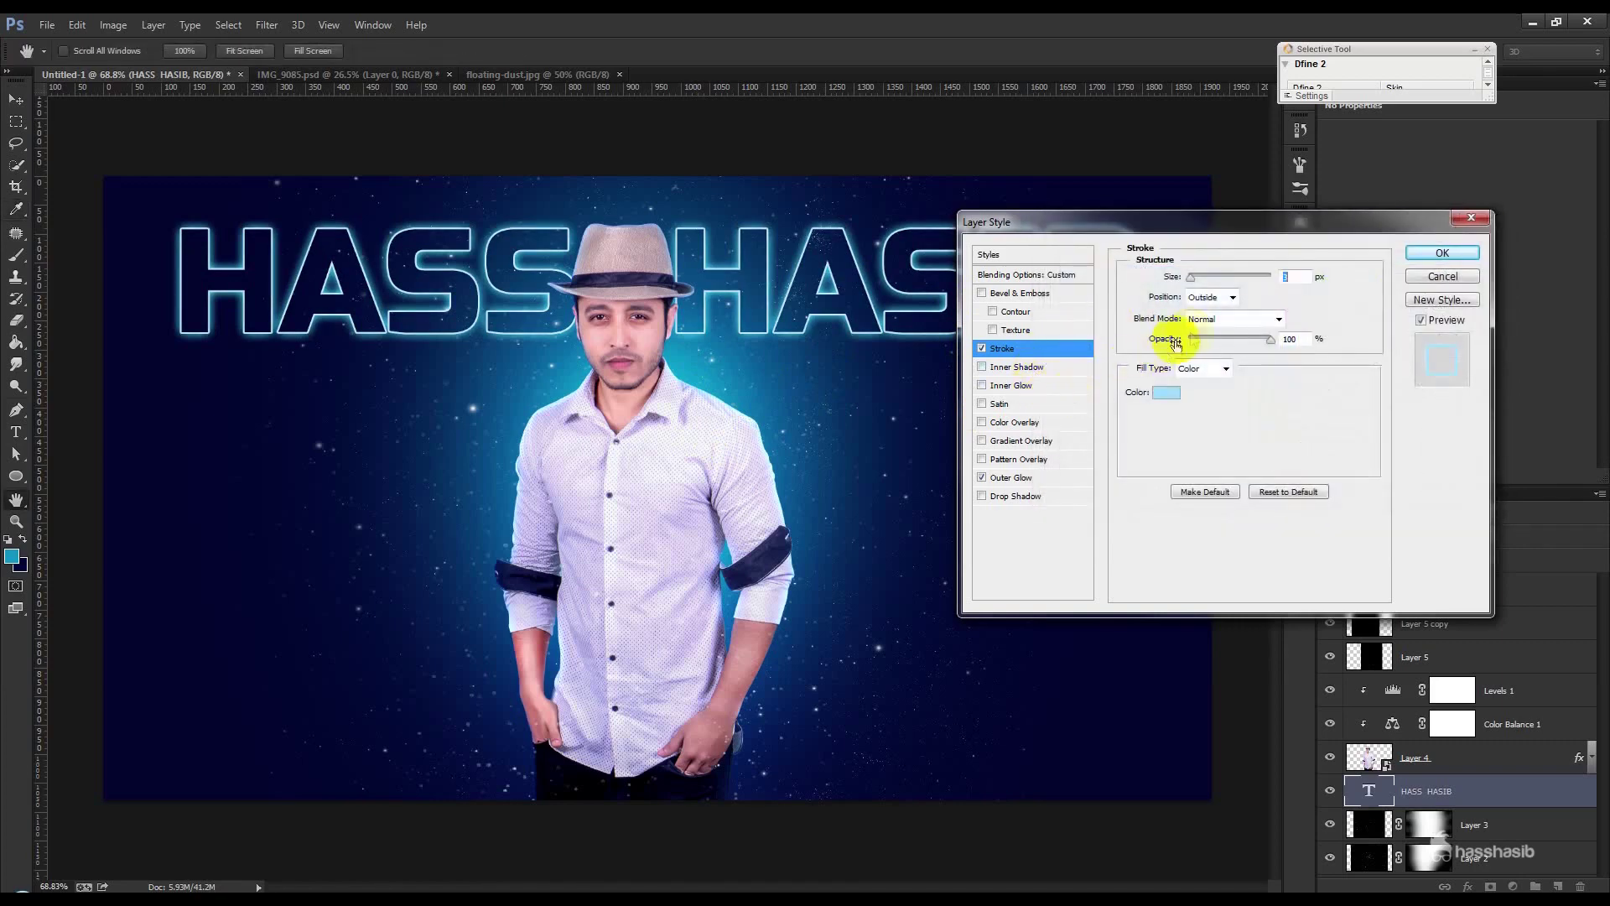
left_click(1015, 477)
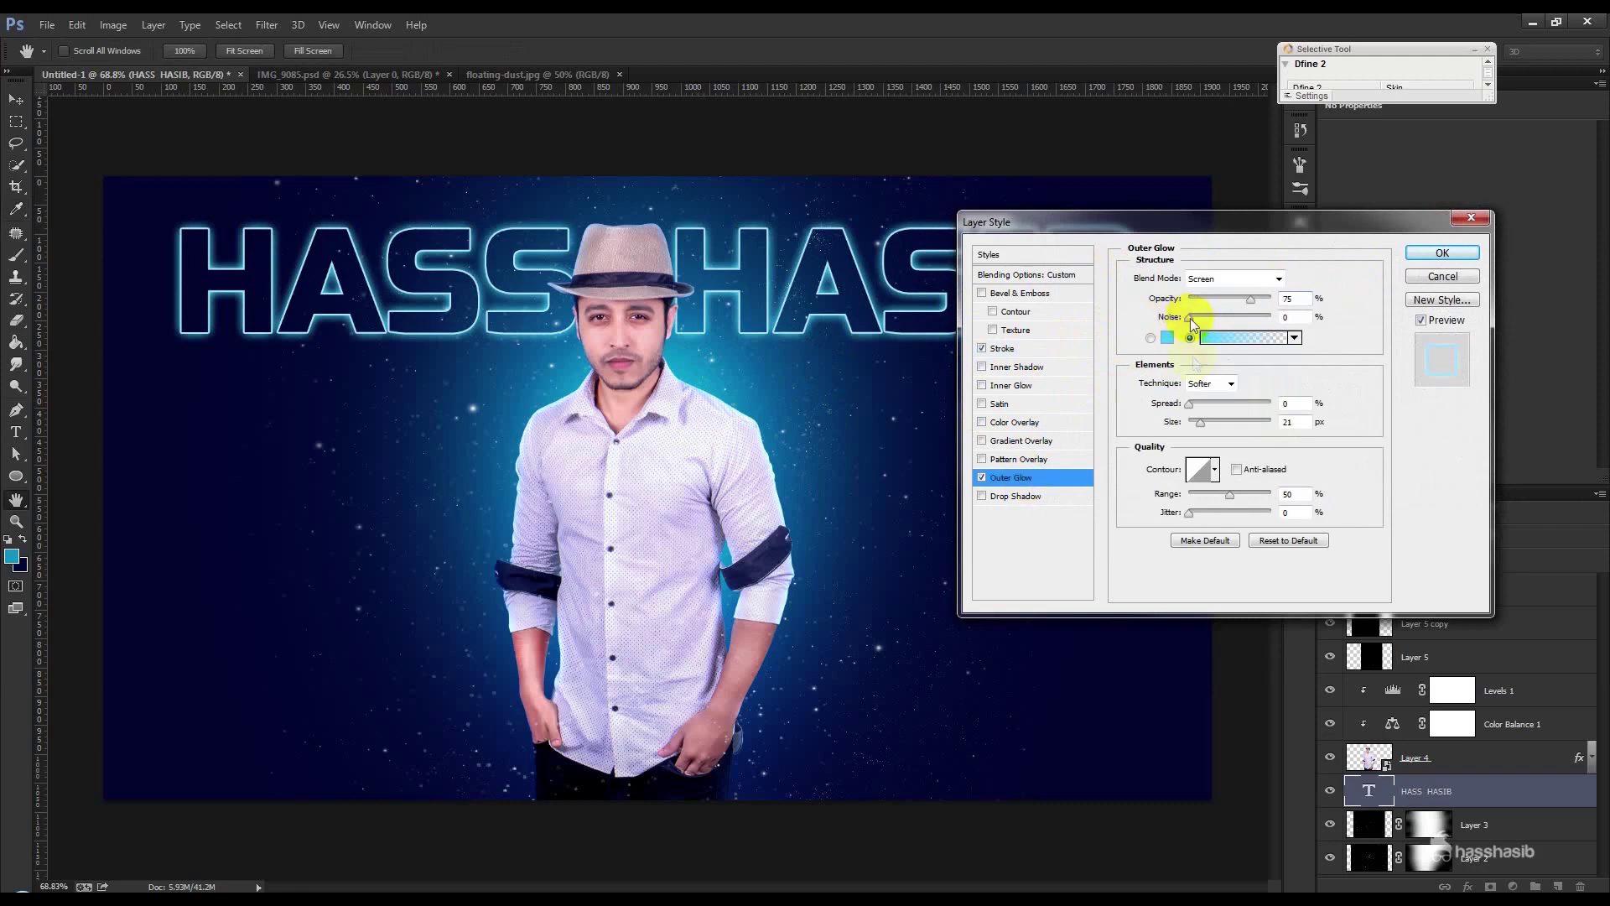
Step: Reduce the outer glow size and add a cyan inner glow at about 57% opacity
left_click_drag(1194, 423, 1199, 422)
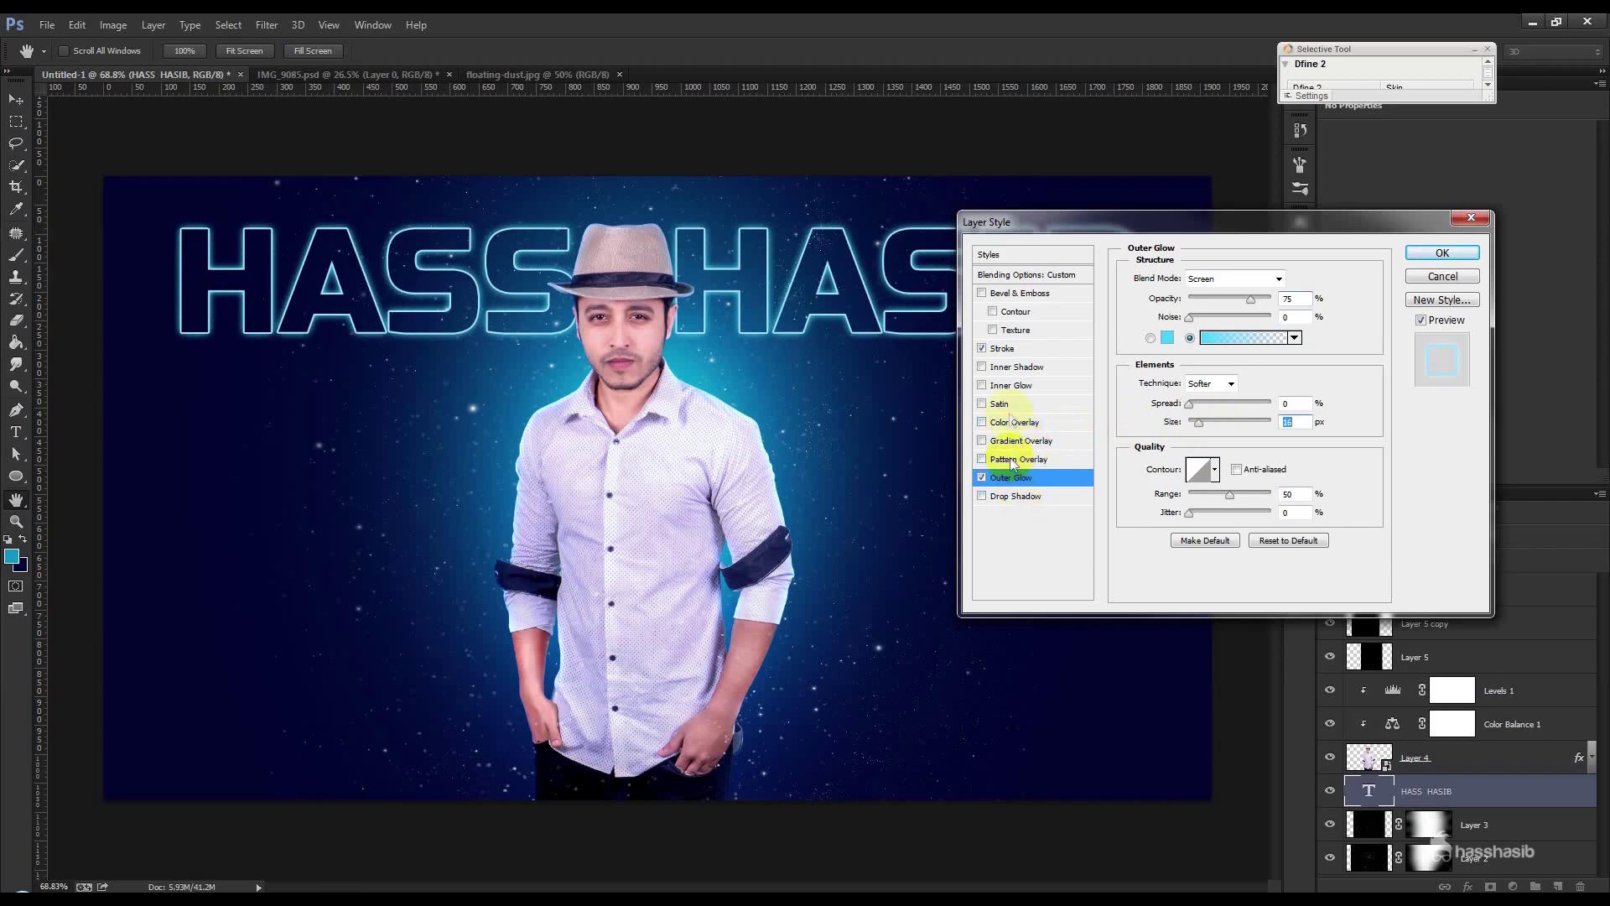
left_click(982, 385)
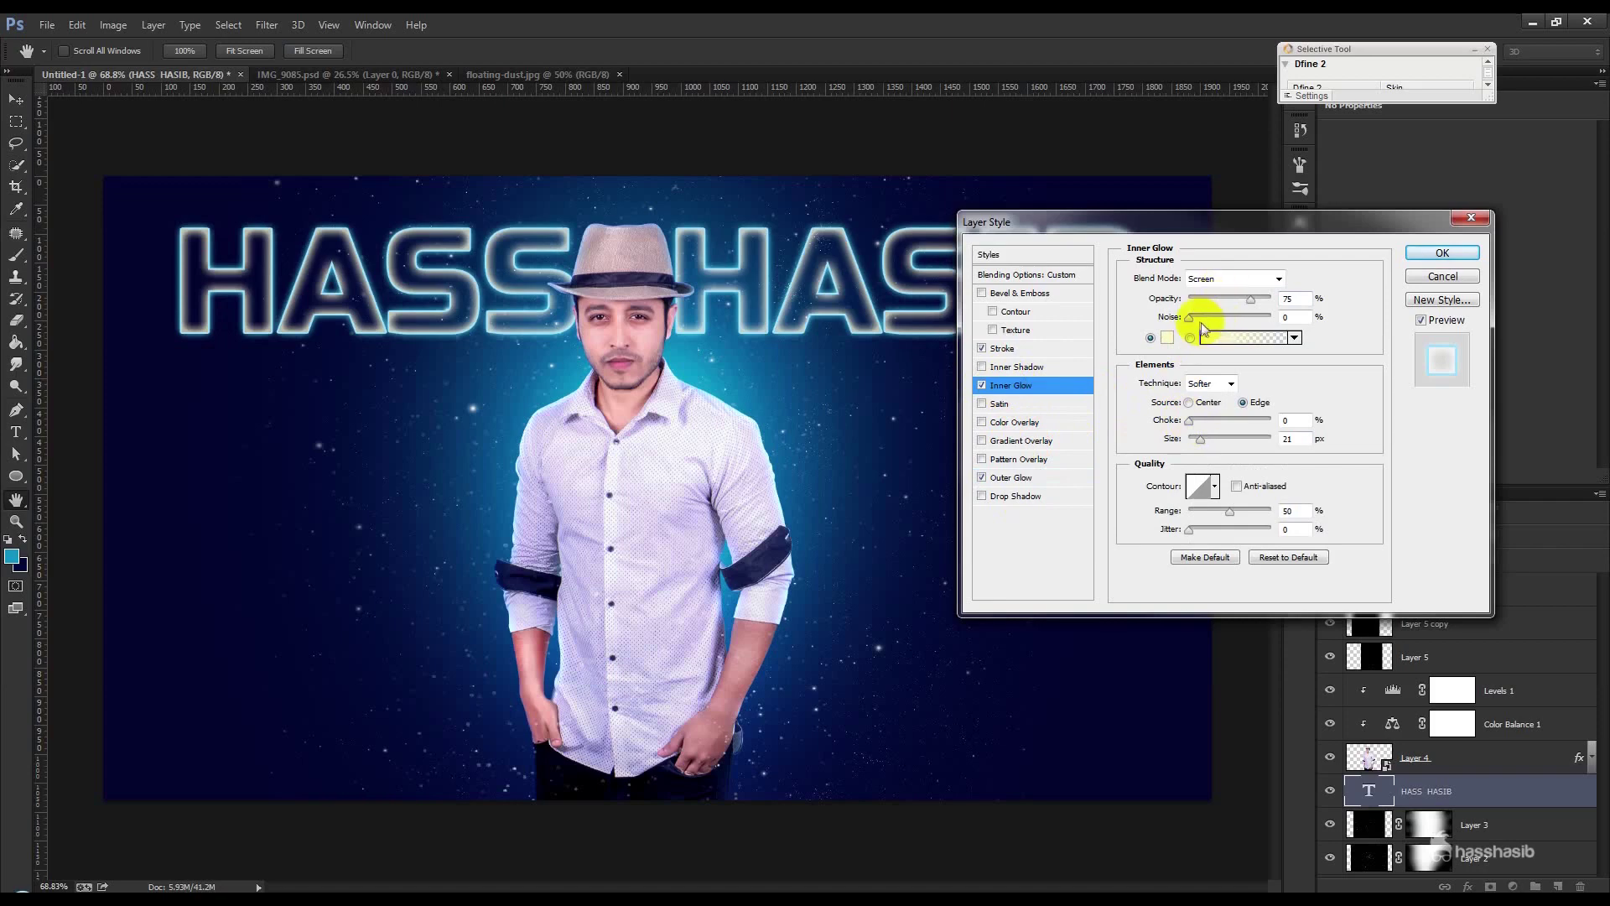
left_click(1166, 338)
left_click(687, 374)
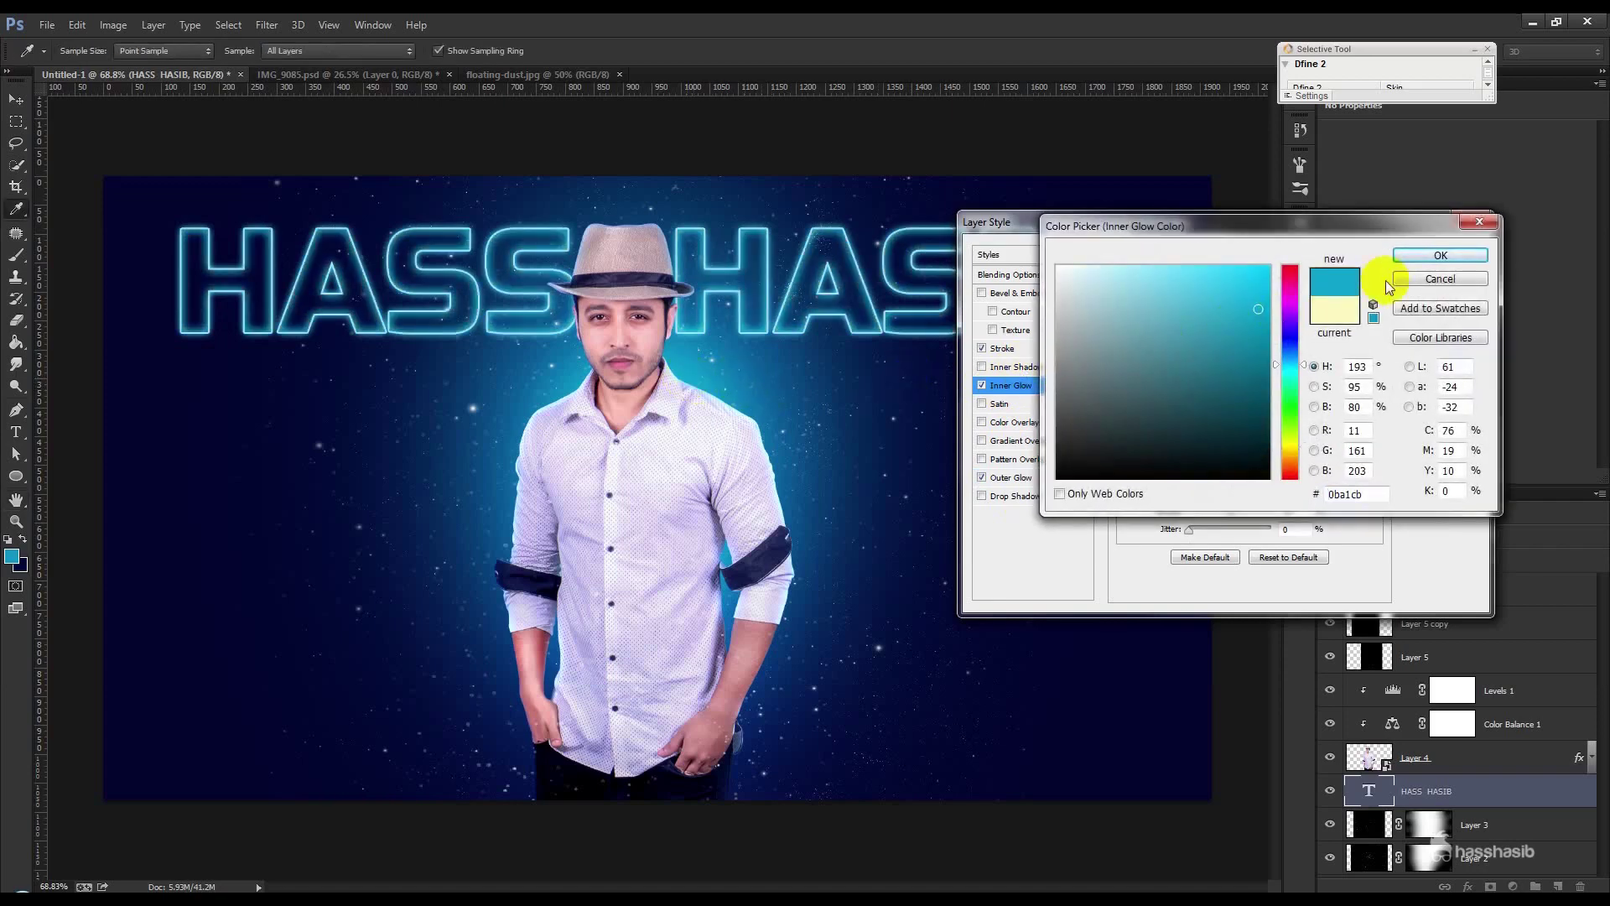
left_click(1434, 257)
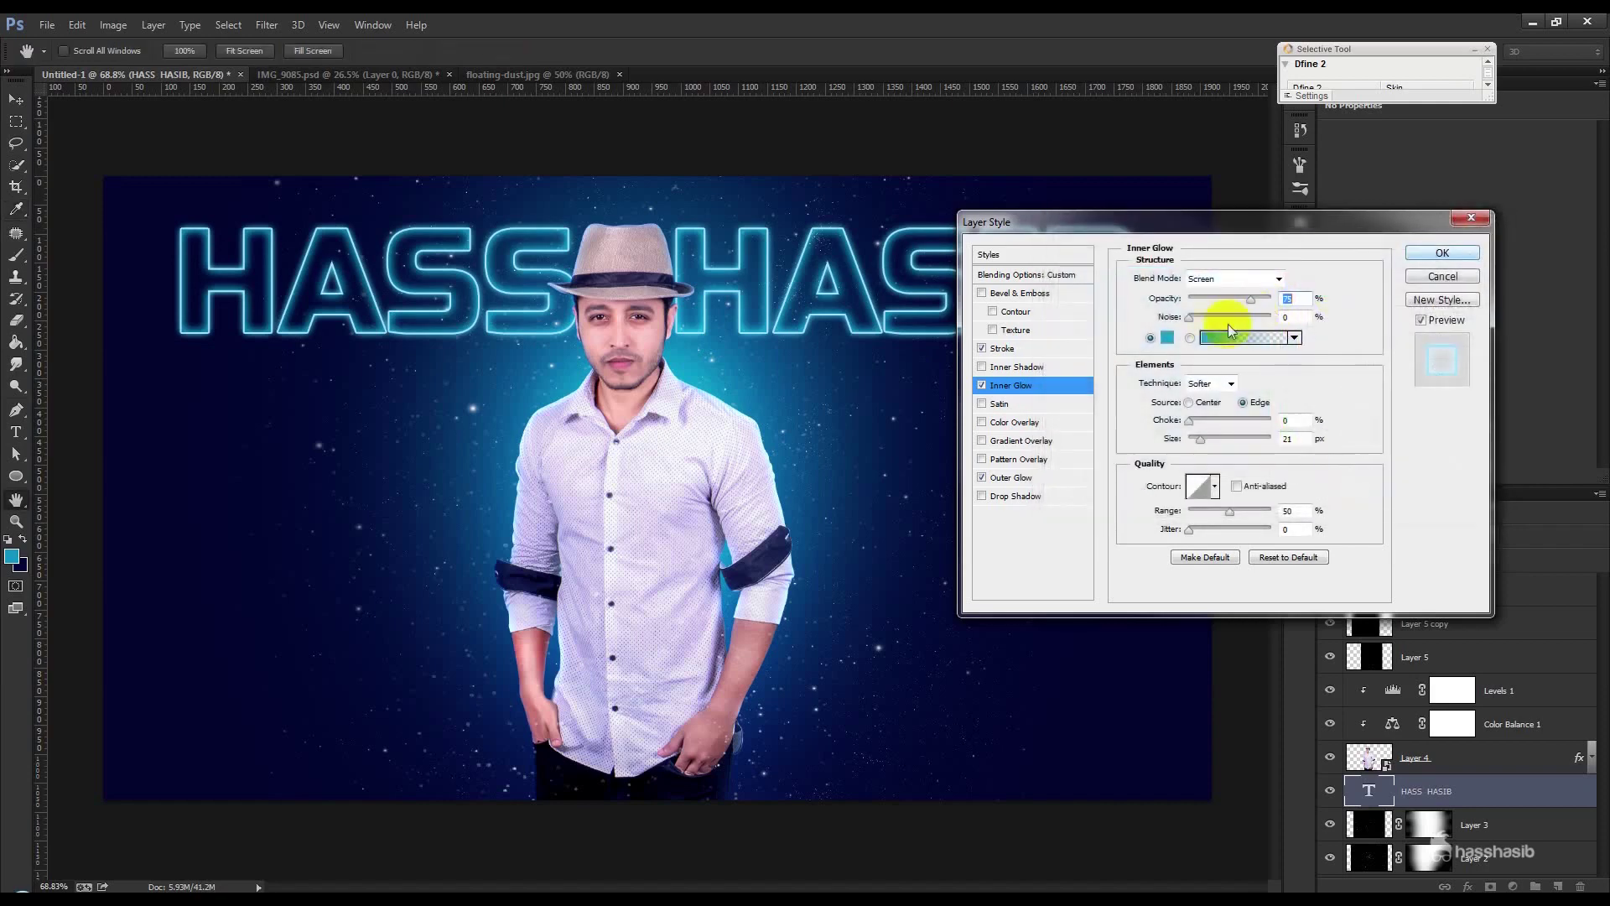
left_click_drag(1255, 300, 1236, 304)
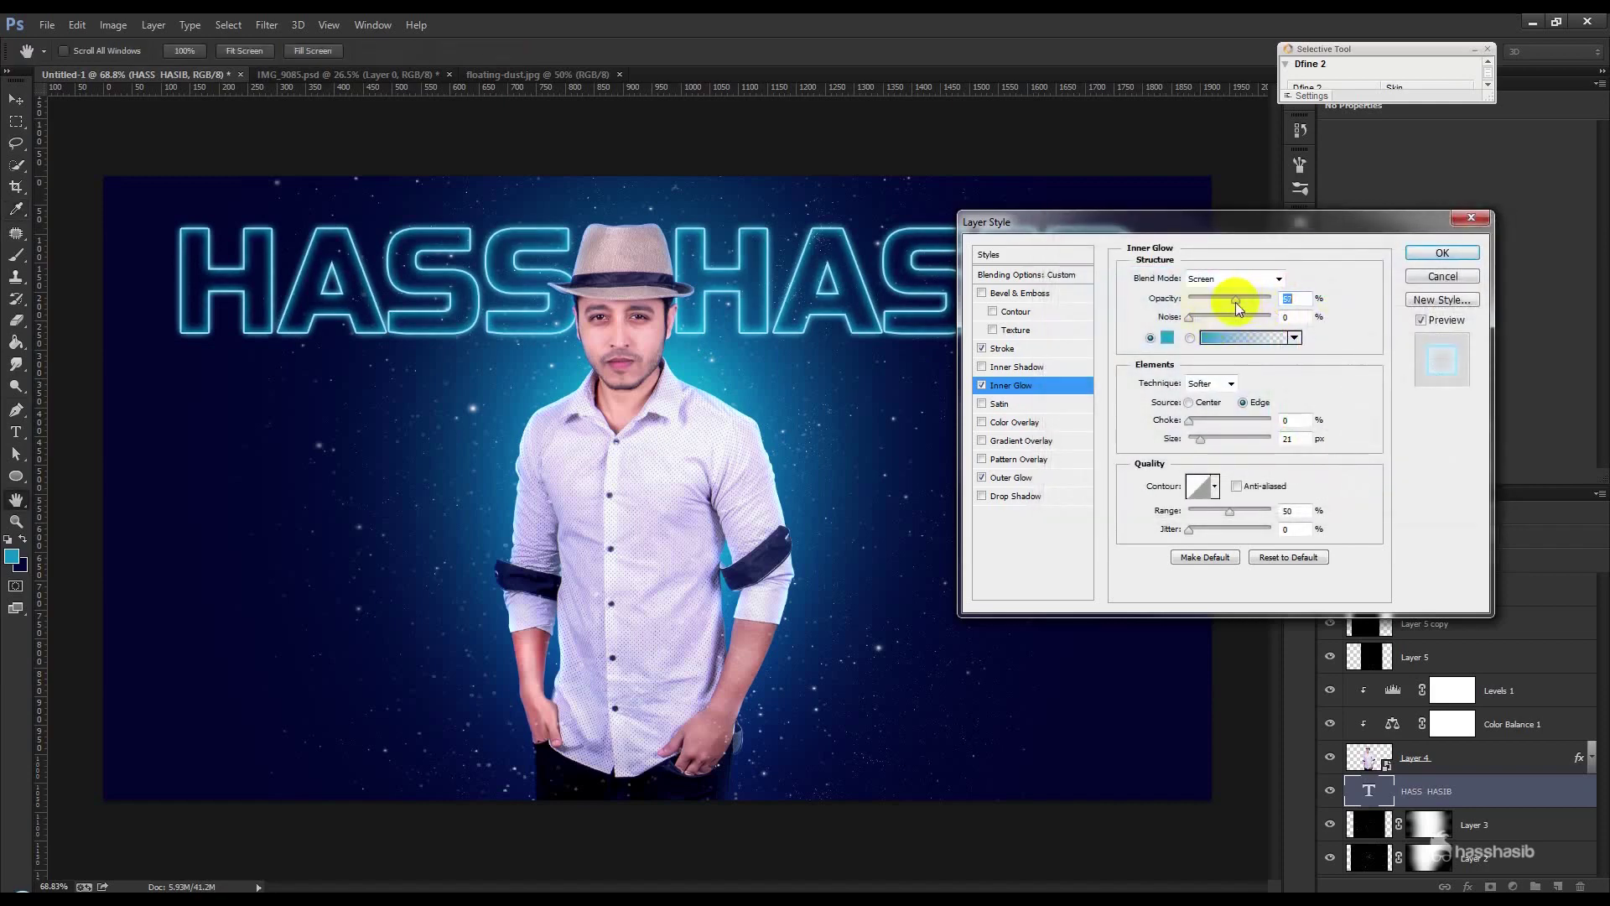
Step: Make the title stroke a paler blue and apply all the layer styles
left_click(1010, 477)
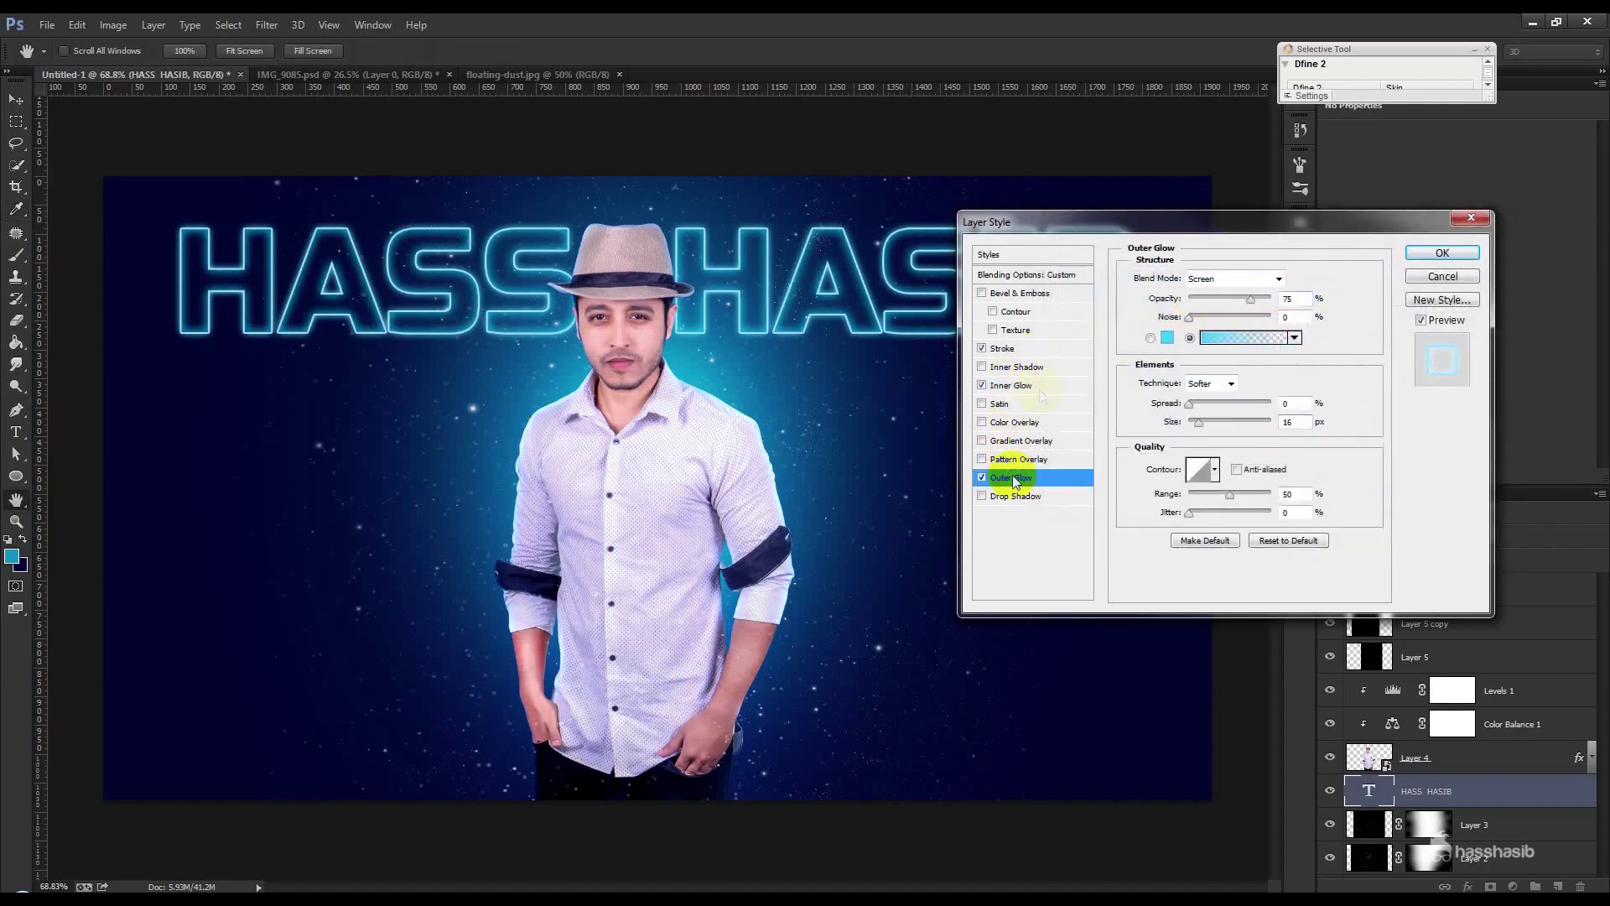
left_click(999, 348)
left_click(1174, 395)
left_click(1108, 267)
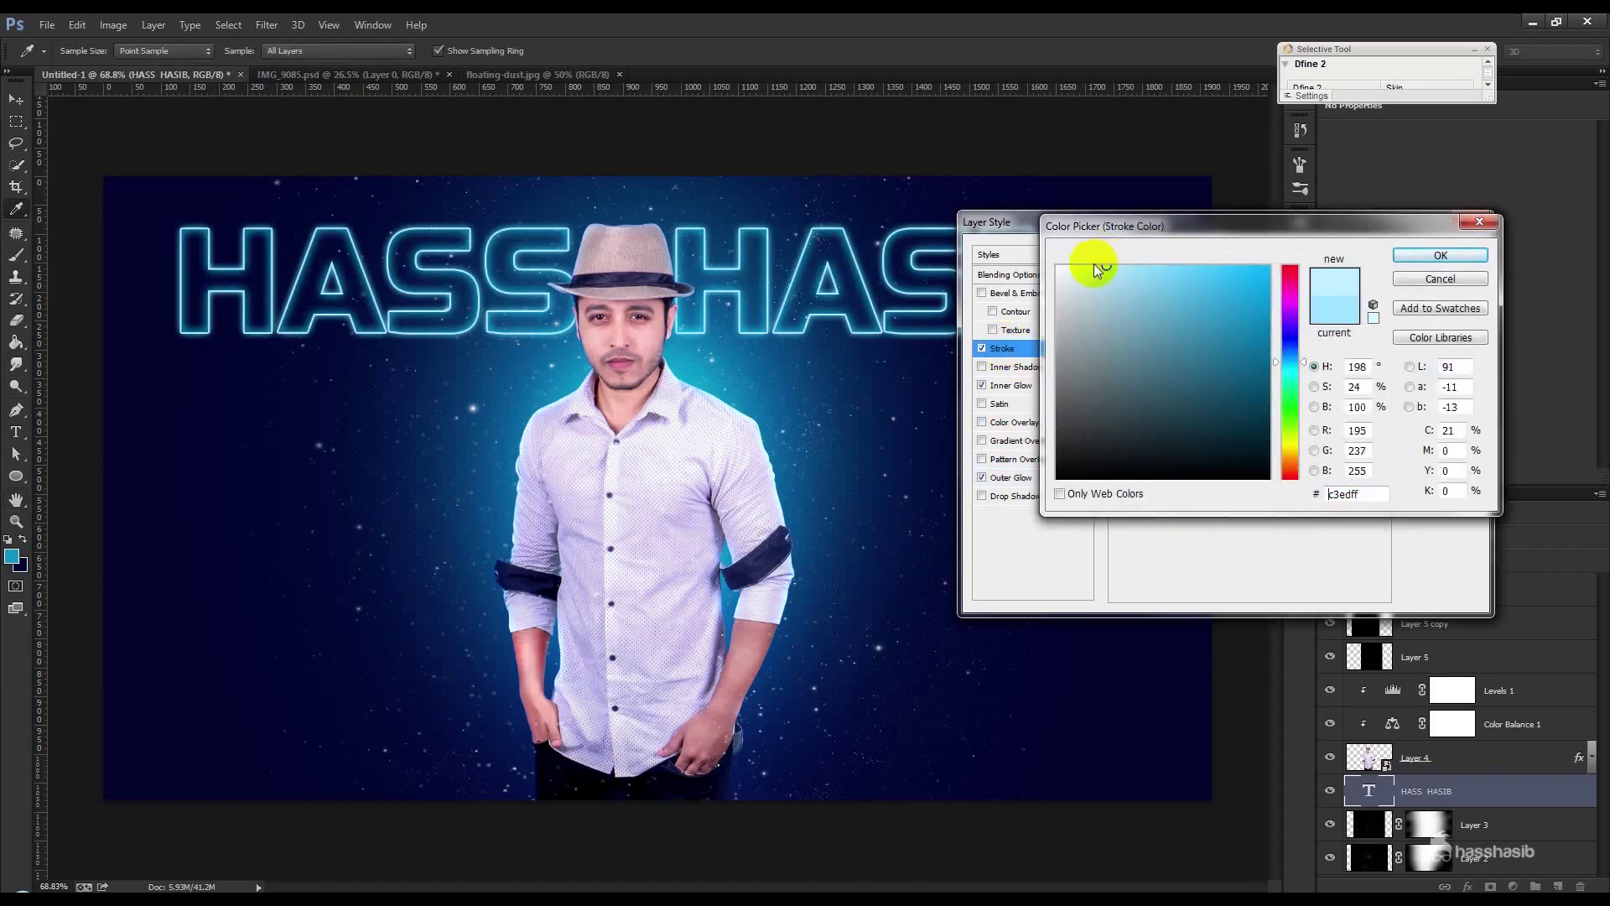
left_click(1446, 254)
left_click(1444, 256)
left_click(267, 25)
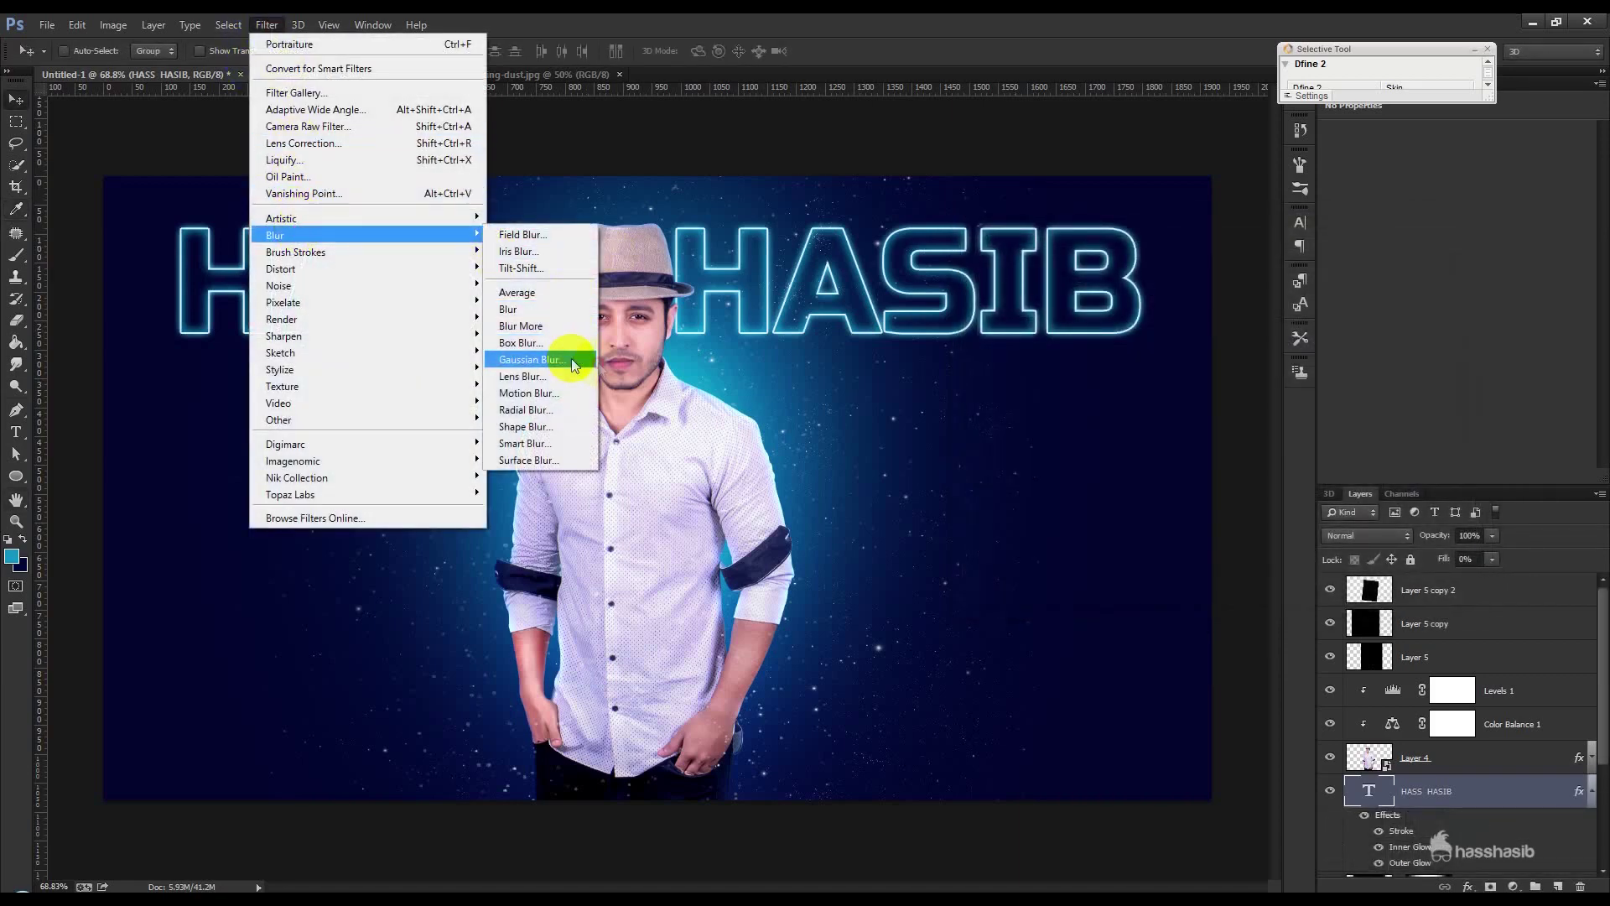
Step: Preview a 2.2 Gaussian Blur on the rasterized title, cancel it, and collapse its effects list
left_click(520, 358)
left_click(759, 358)
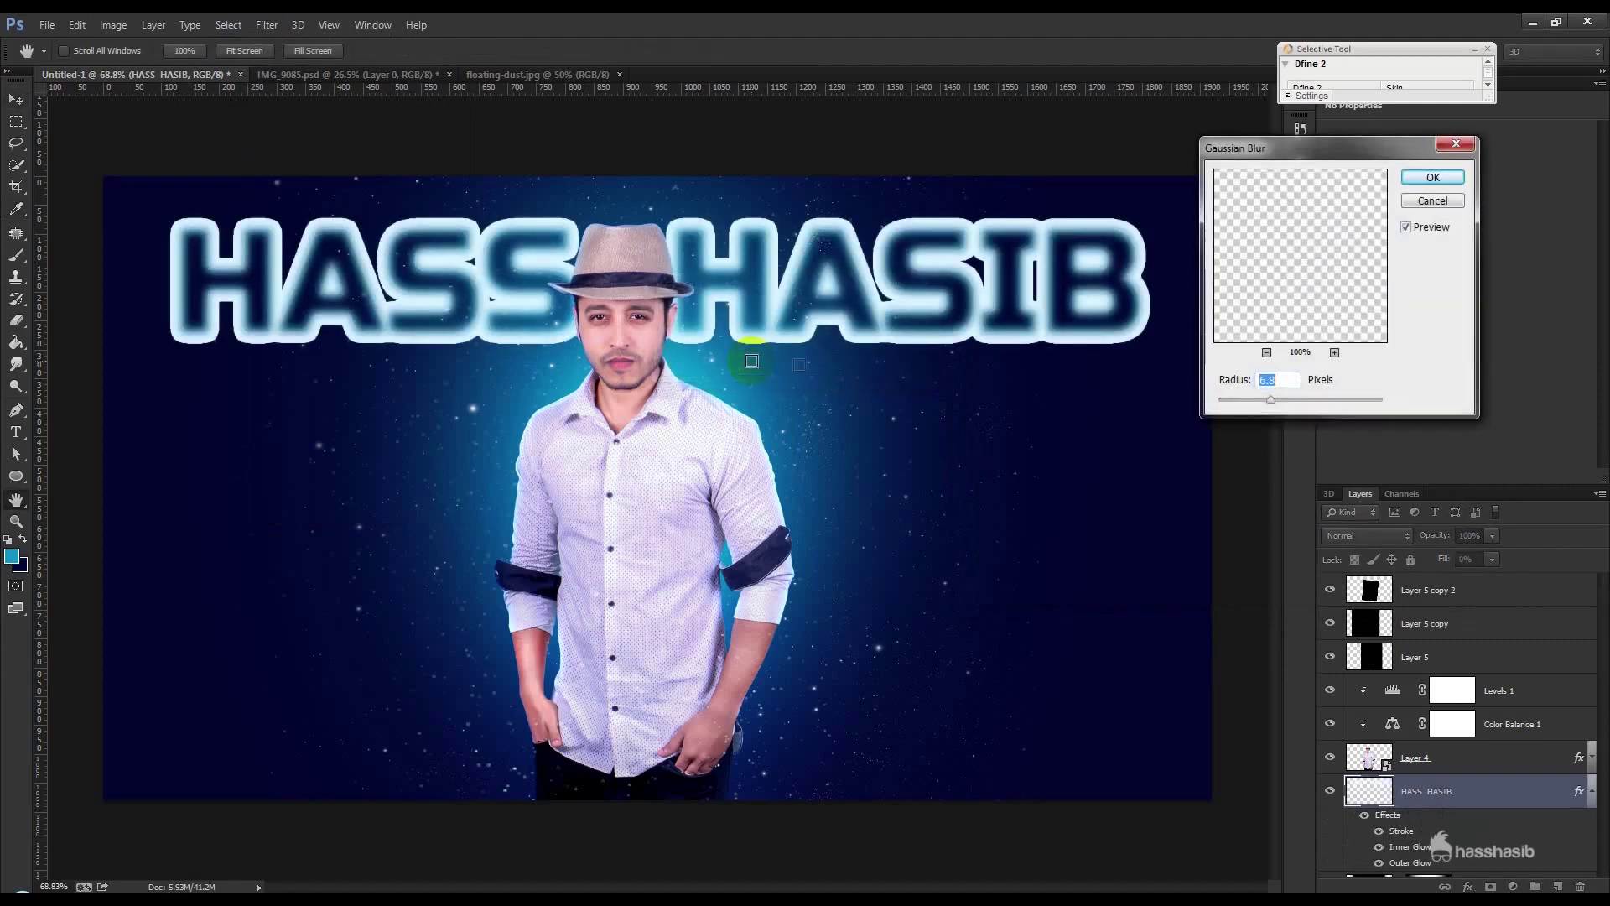
left_click_drag(1240, 400, 1220, 401)
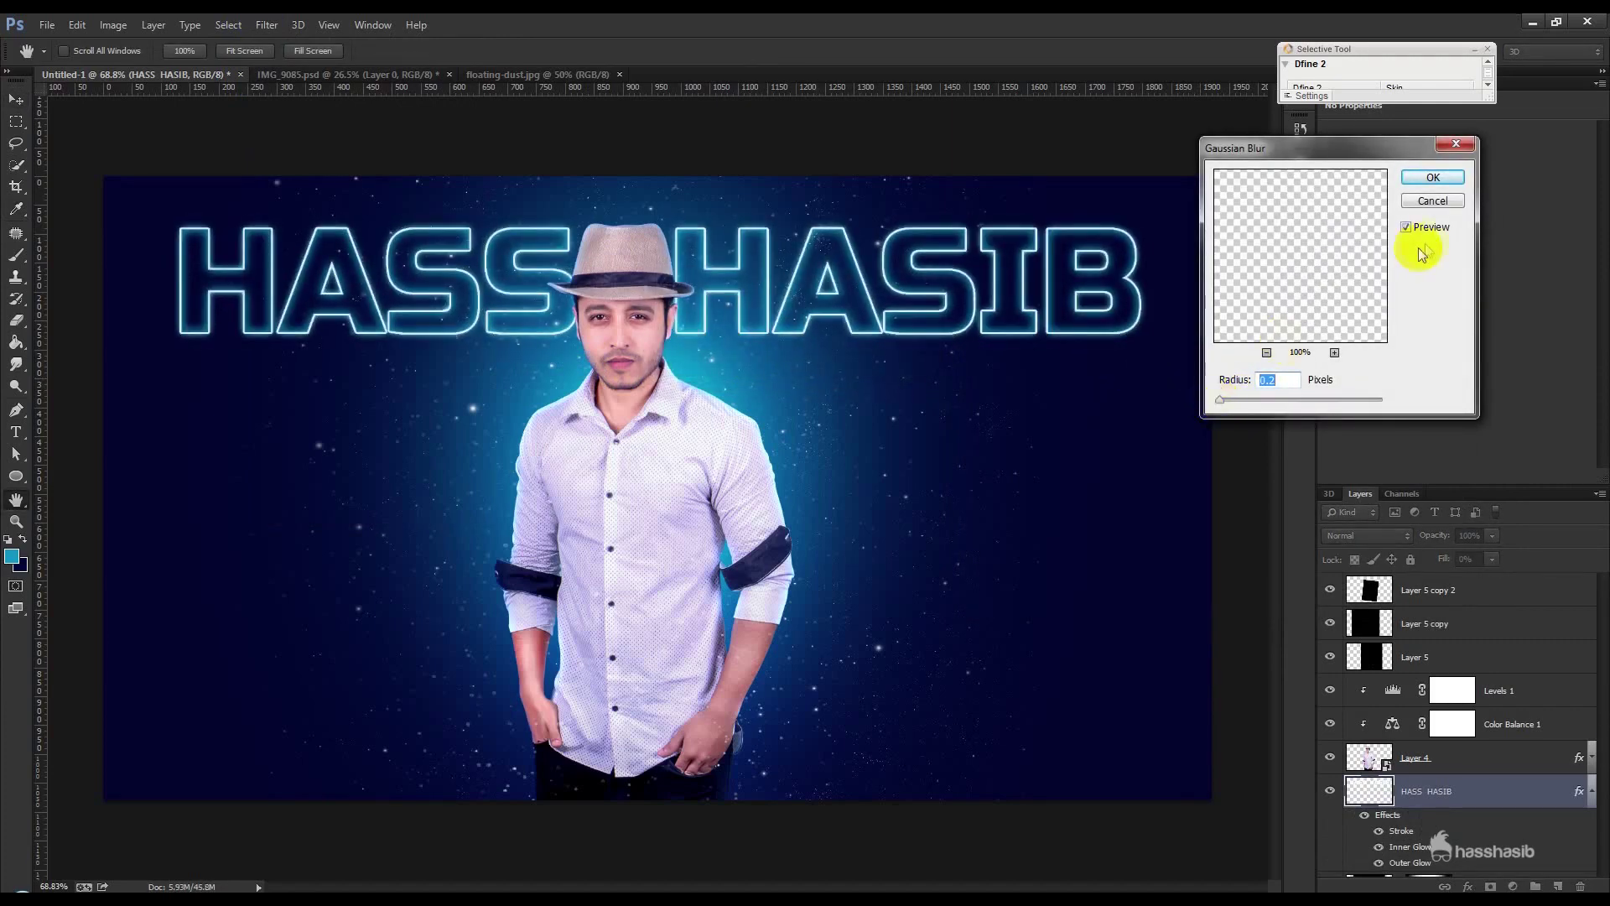
left_click(1433, 201)
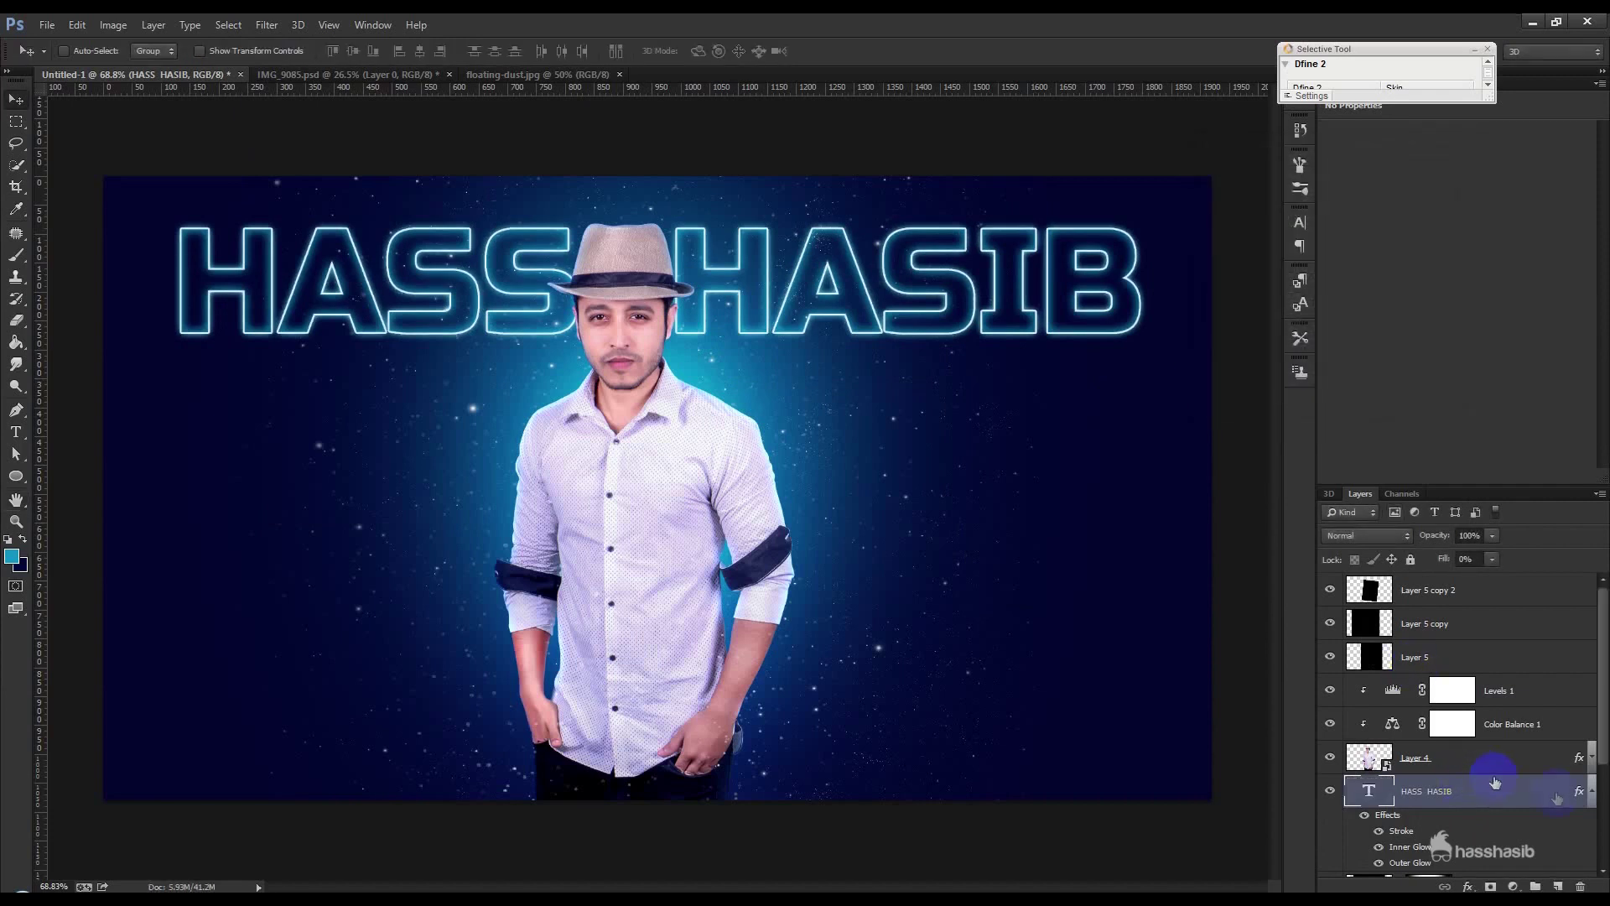
left_click(1590, 807)
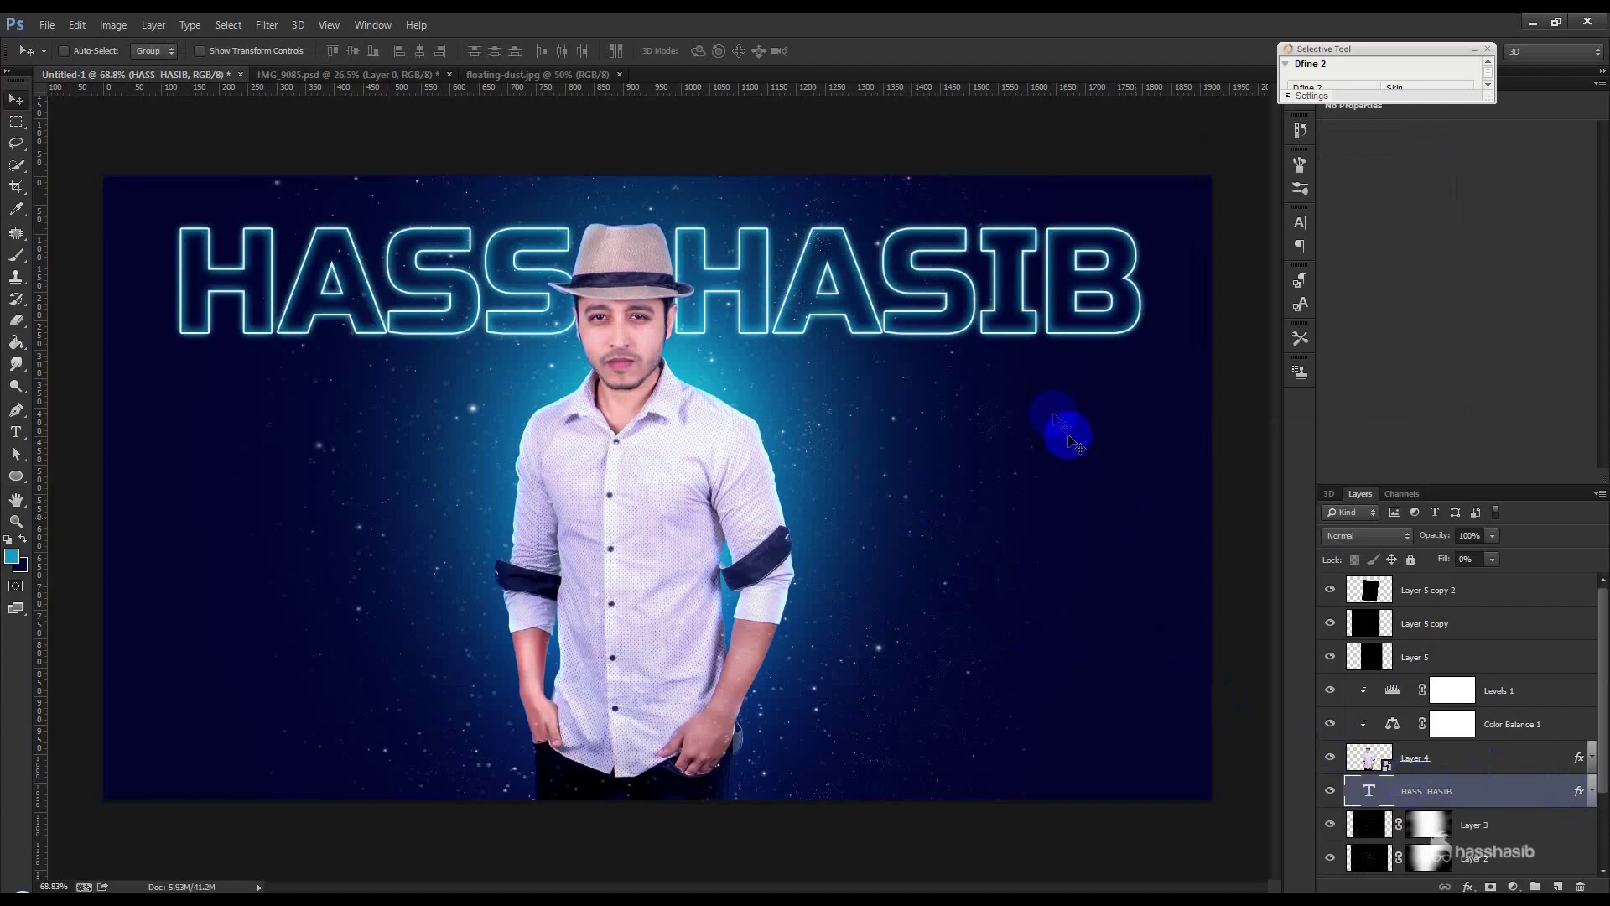
Step: Change the HASS HASIB title font style from narrow italic to upright bold
double_click(1372, 793)
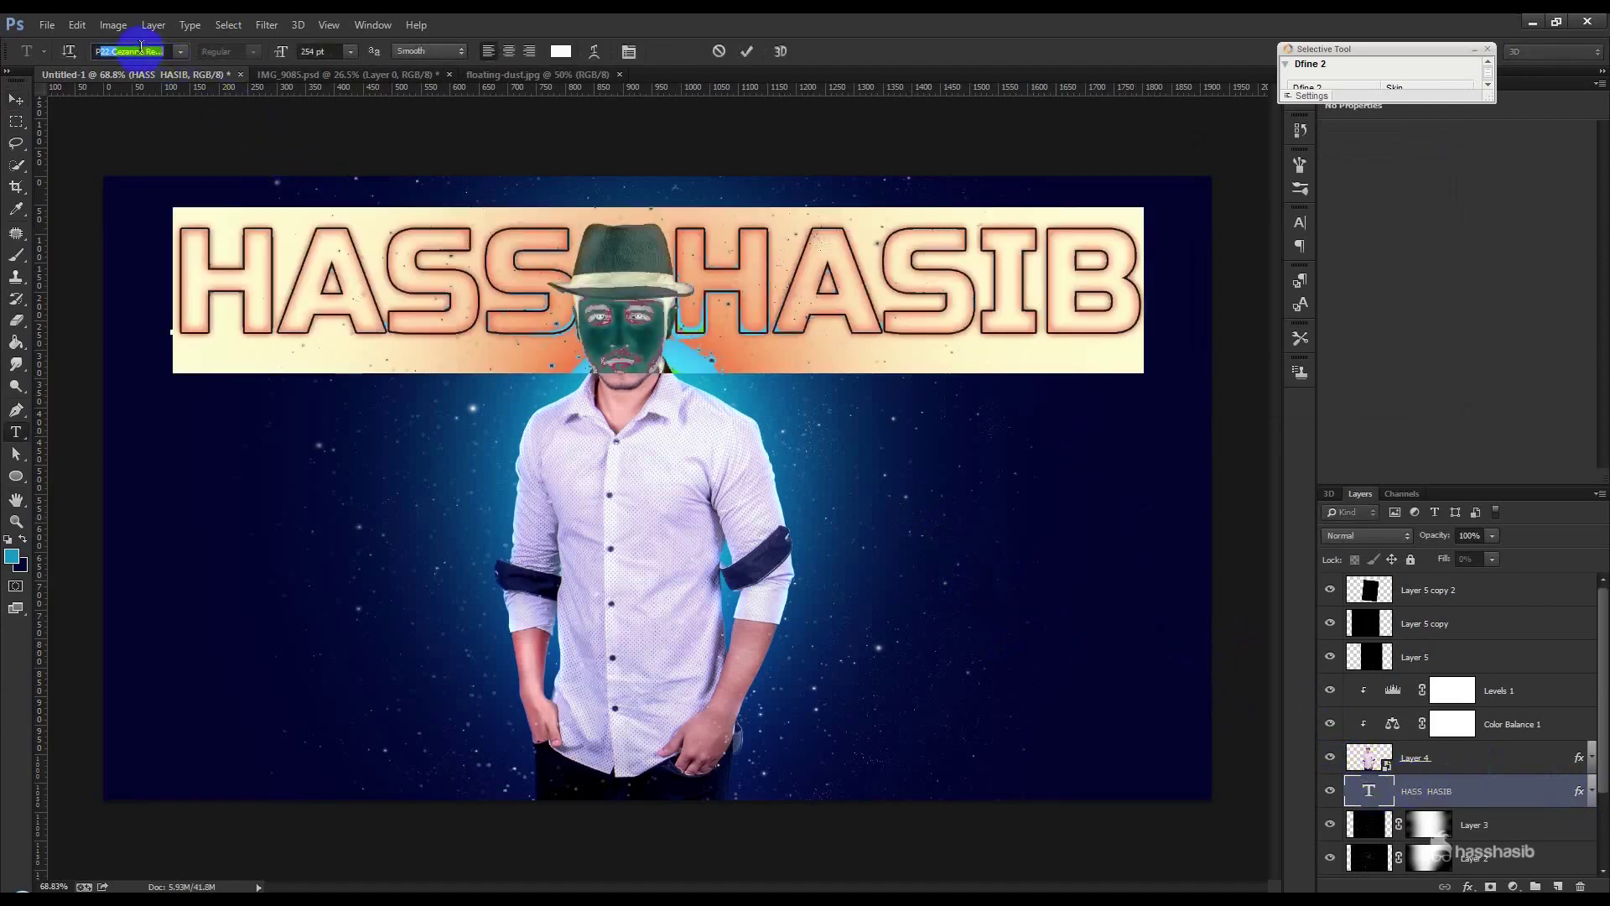
key("Return")
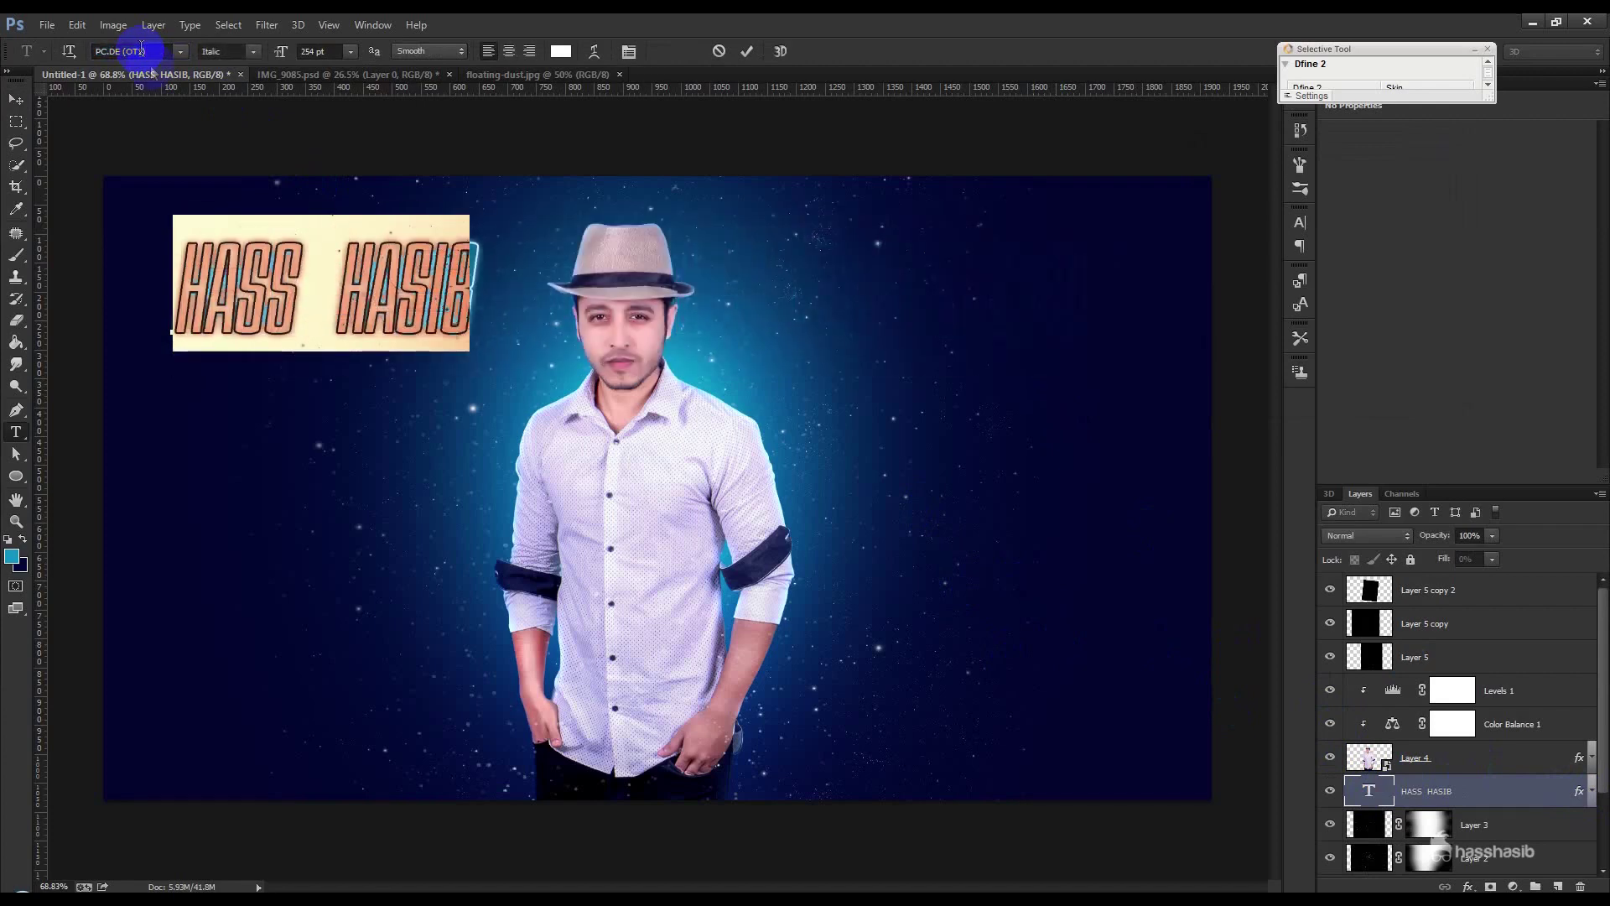
left_click(253, 52)
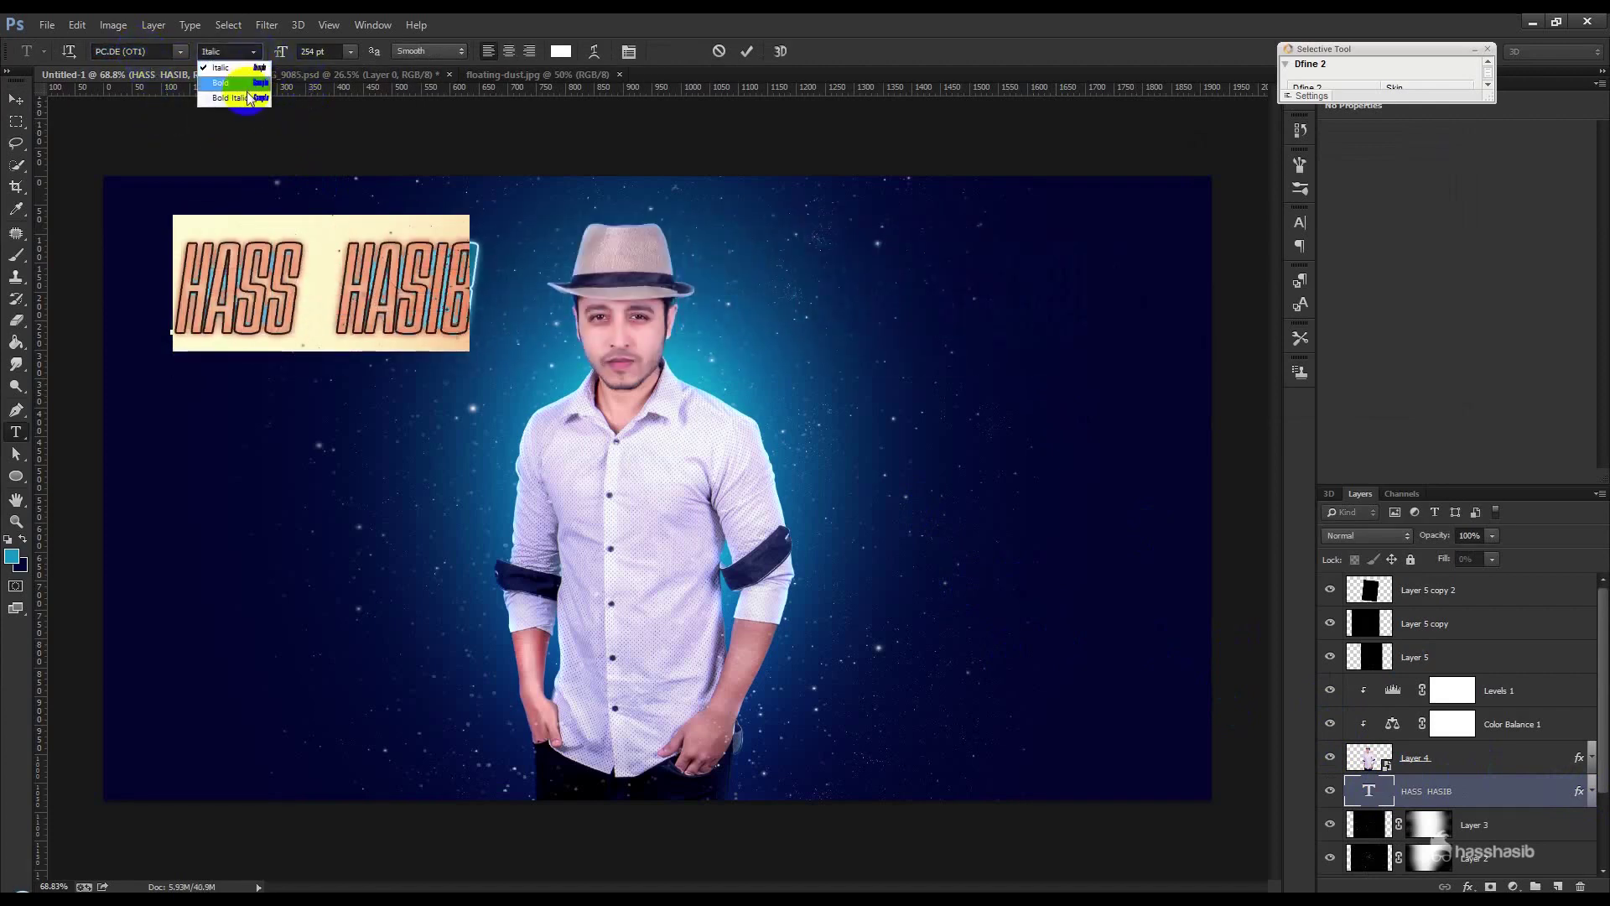
left_click(247, 86)
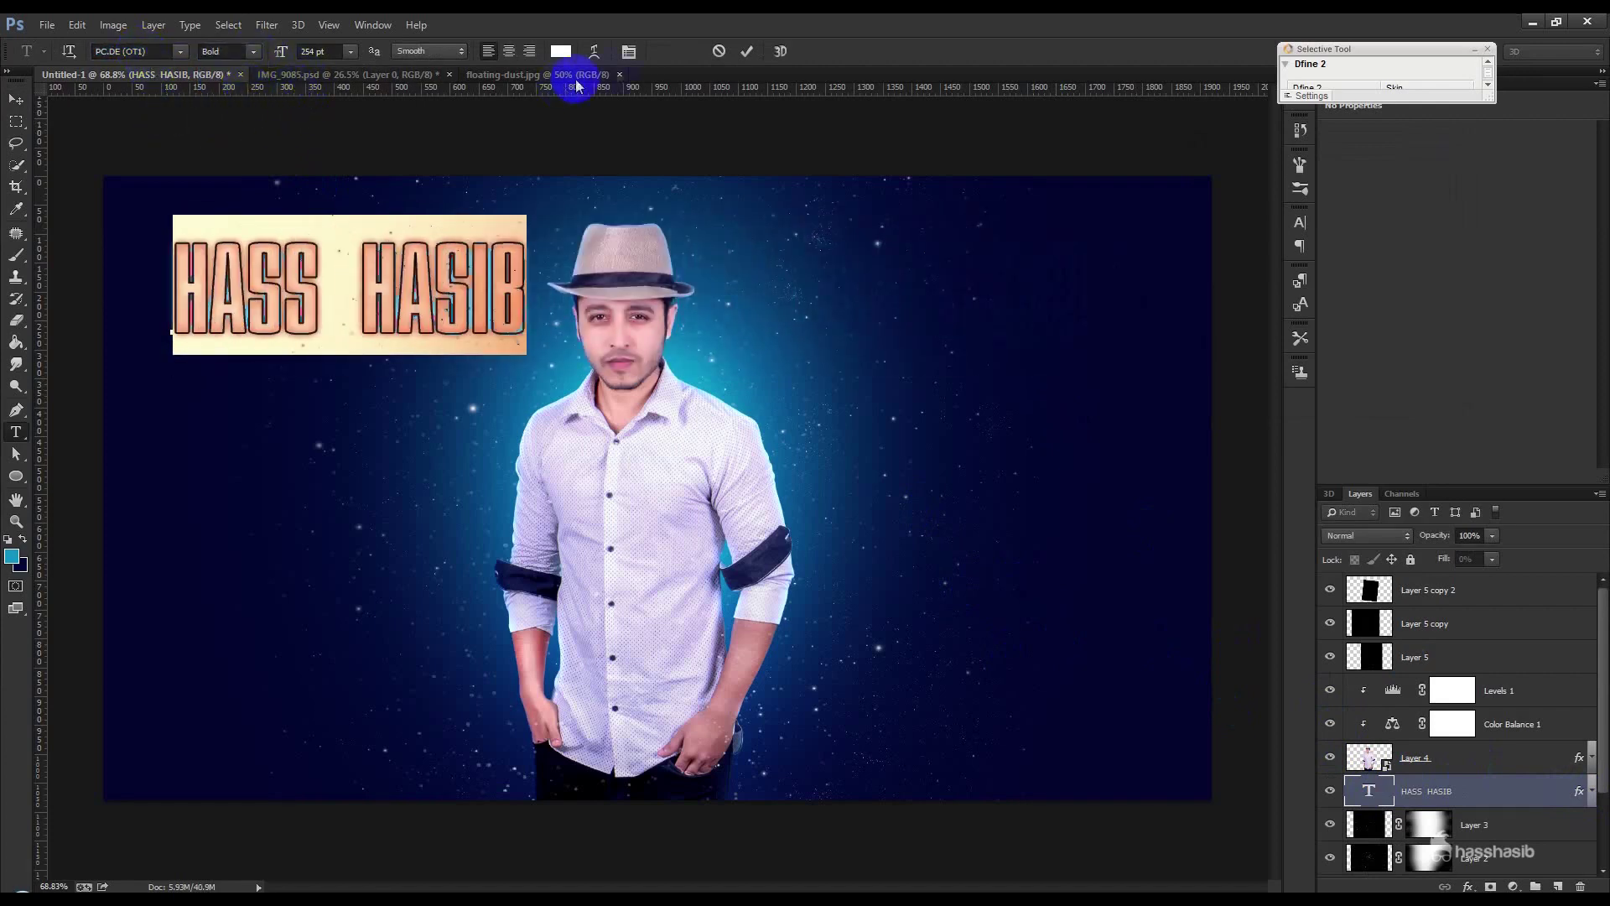
left_click(747, 51)
Step: Scale the title to about 255%, raise and shift it, then select the Background layer
key("ctrl+t")
left_click_drag(567, 359, 1115, 630)
left_click_drag(995, 570, 1003, 470)
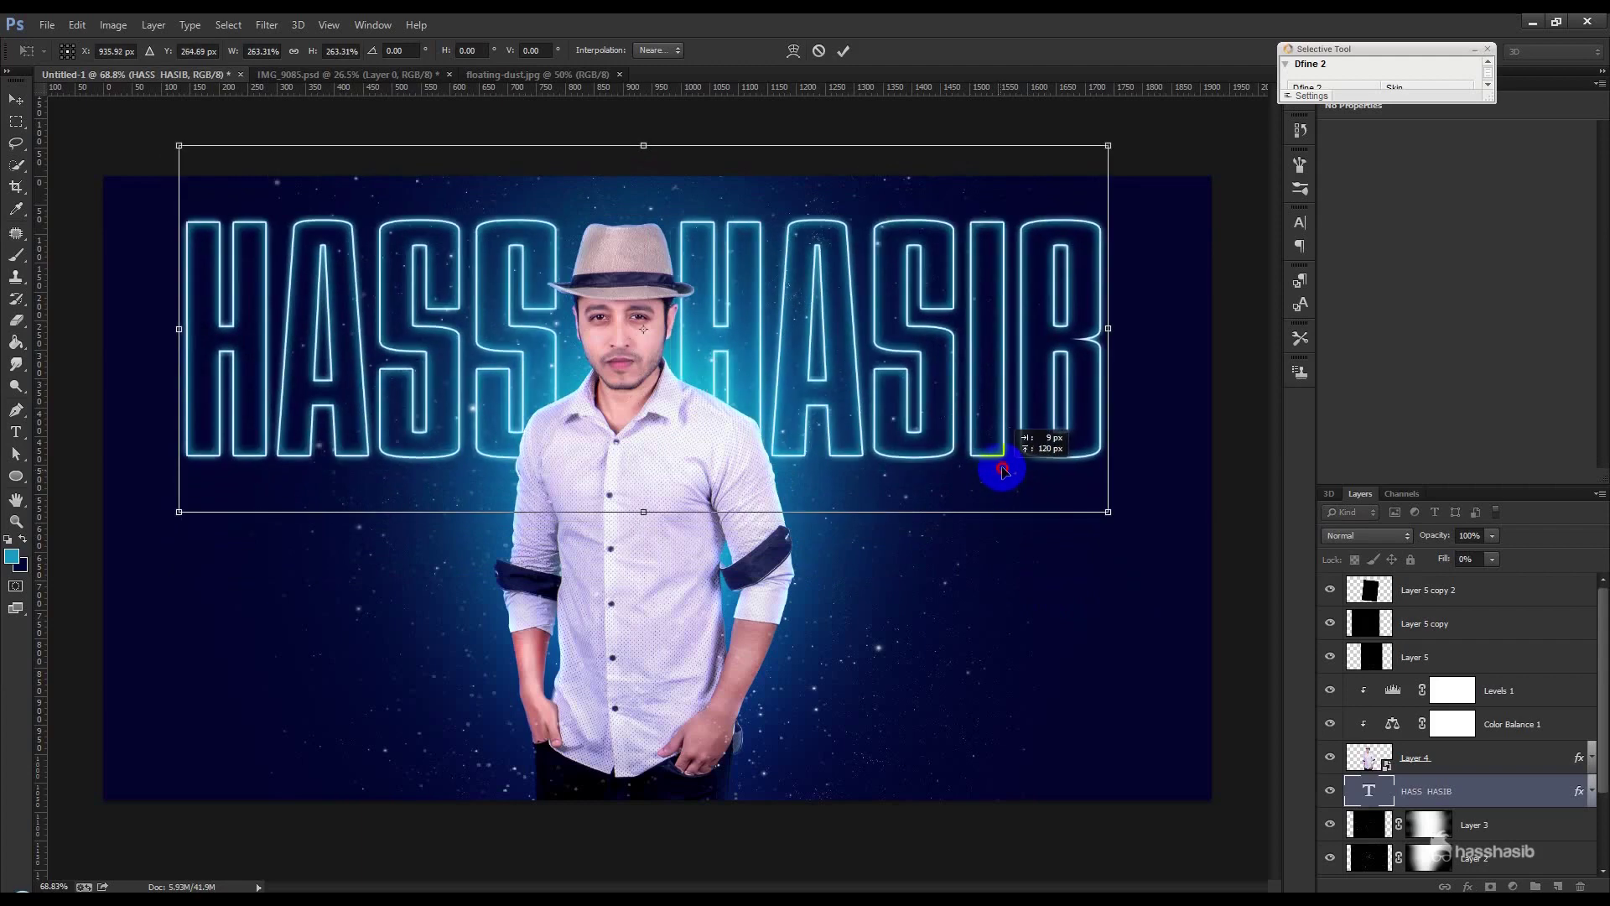
left_click_drag(1006, 464, 1012, 467)
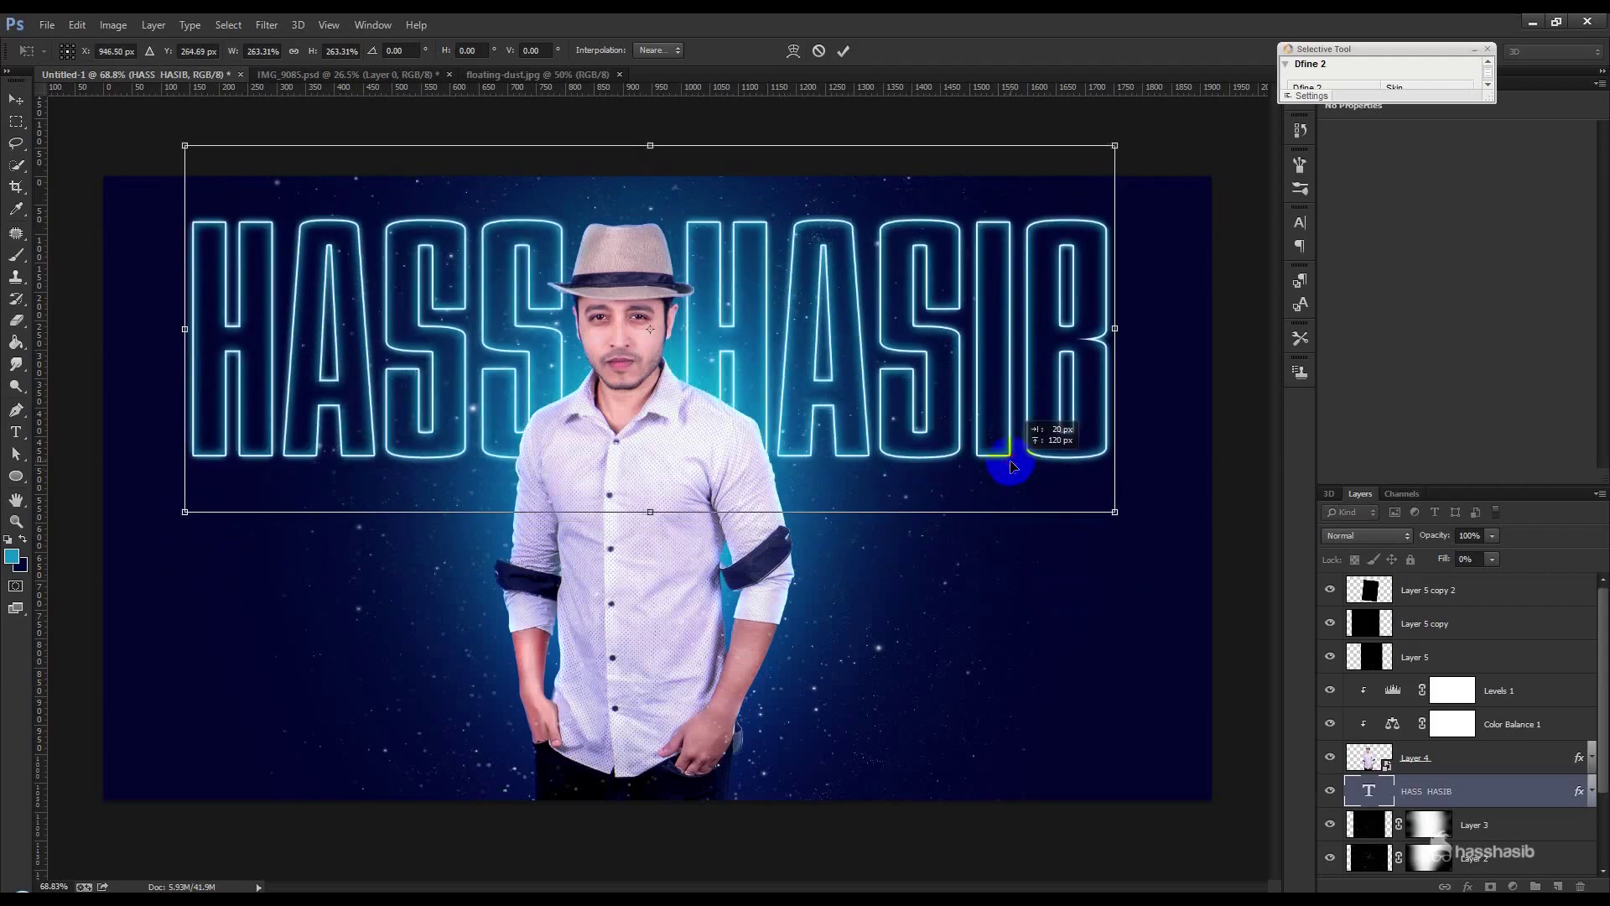
key("Return")
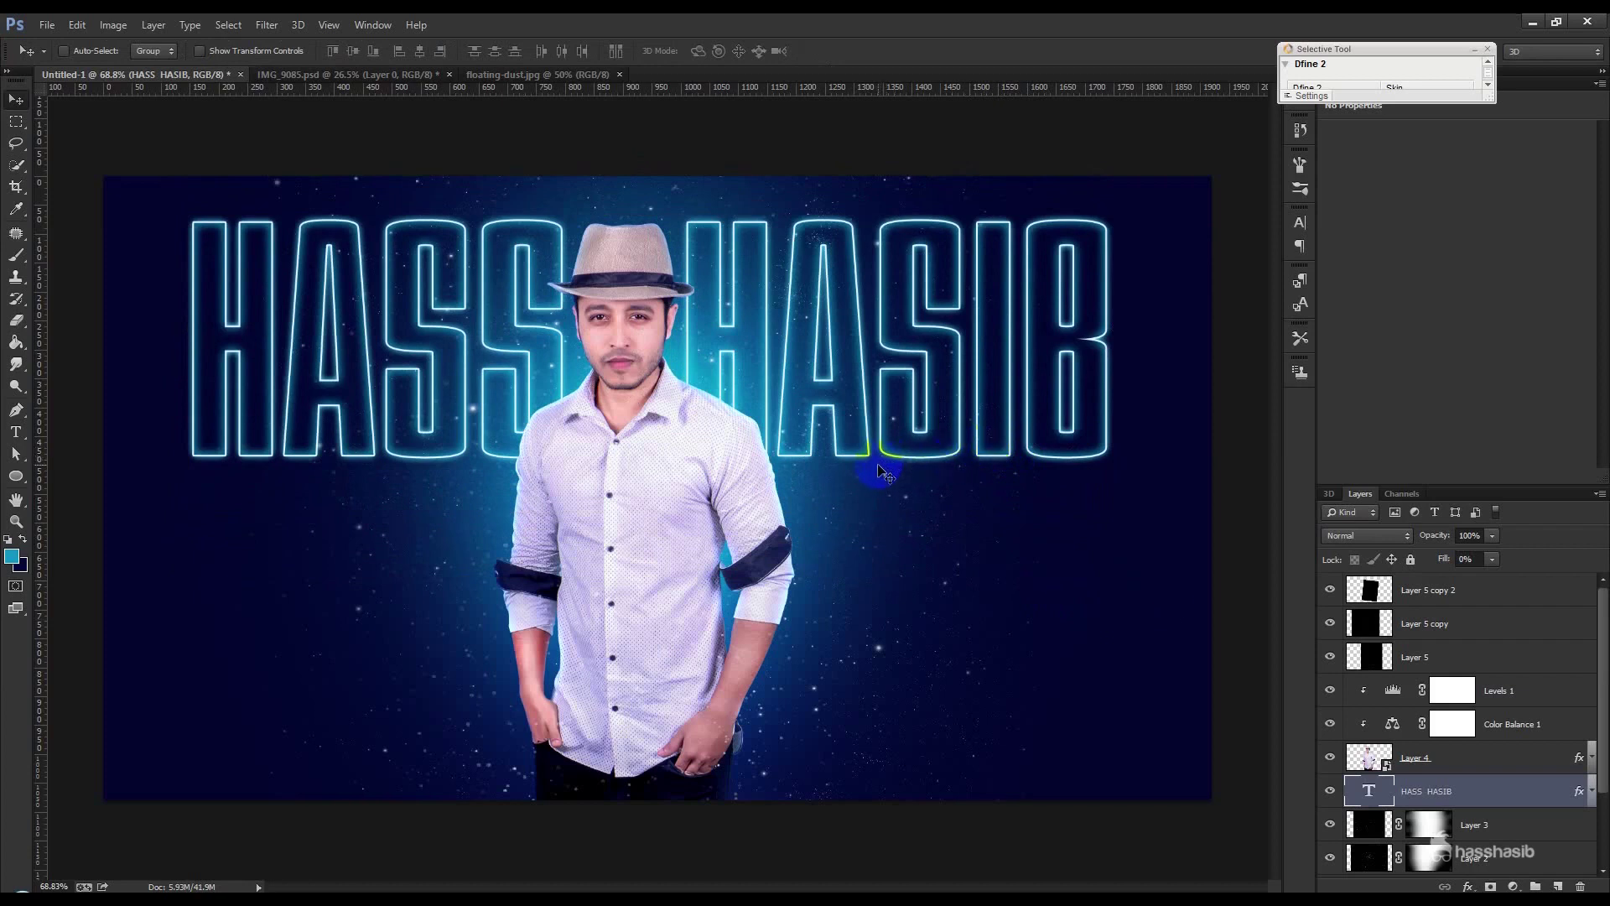
scroll(1439, 853, "down", 3)
left_click(1441, 855)
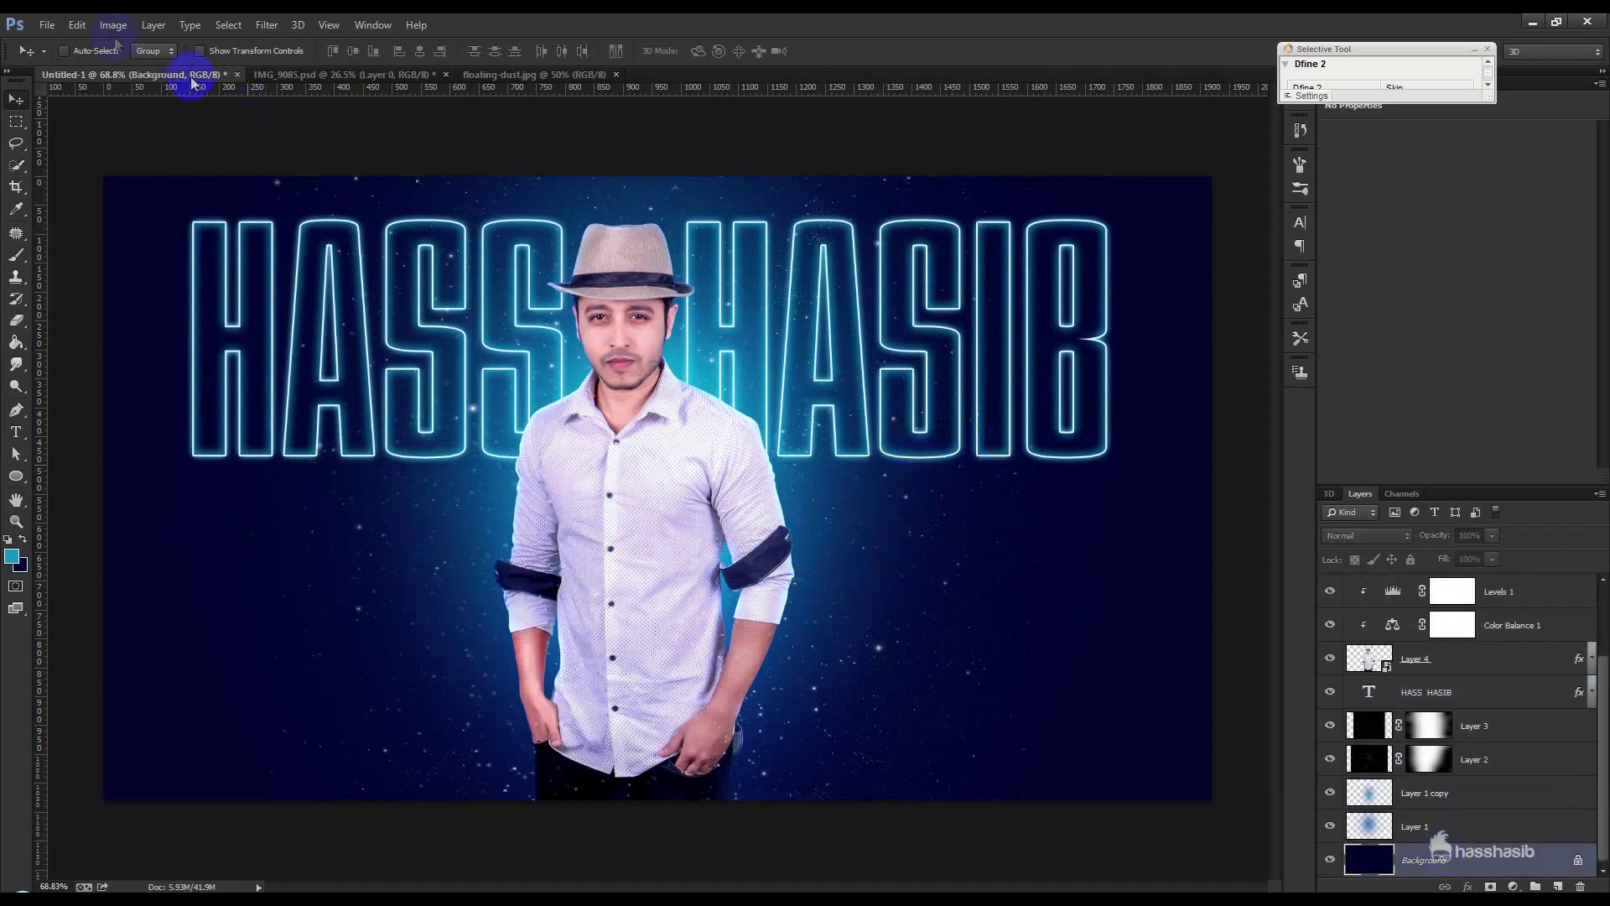
Step: Apply Curves to the Background, lowering highlights to output 227 and moving the black point right
left_click(103, 32)
mouse_move(138, 68)
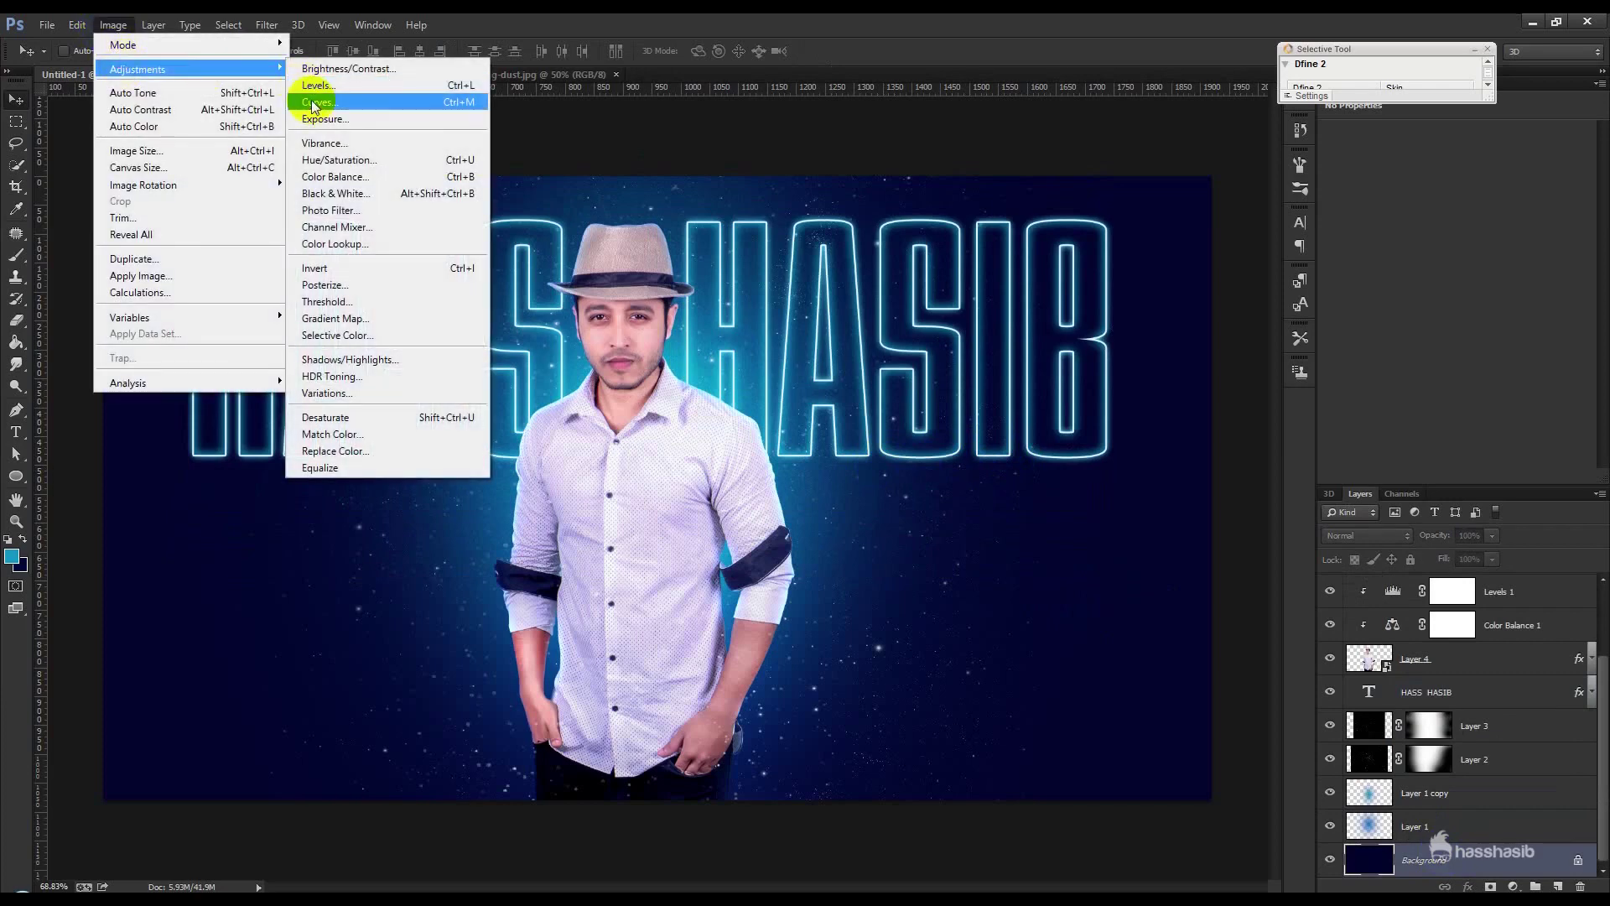
left_click(315, 102)
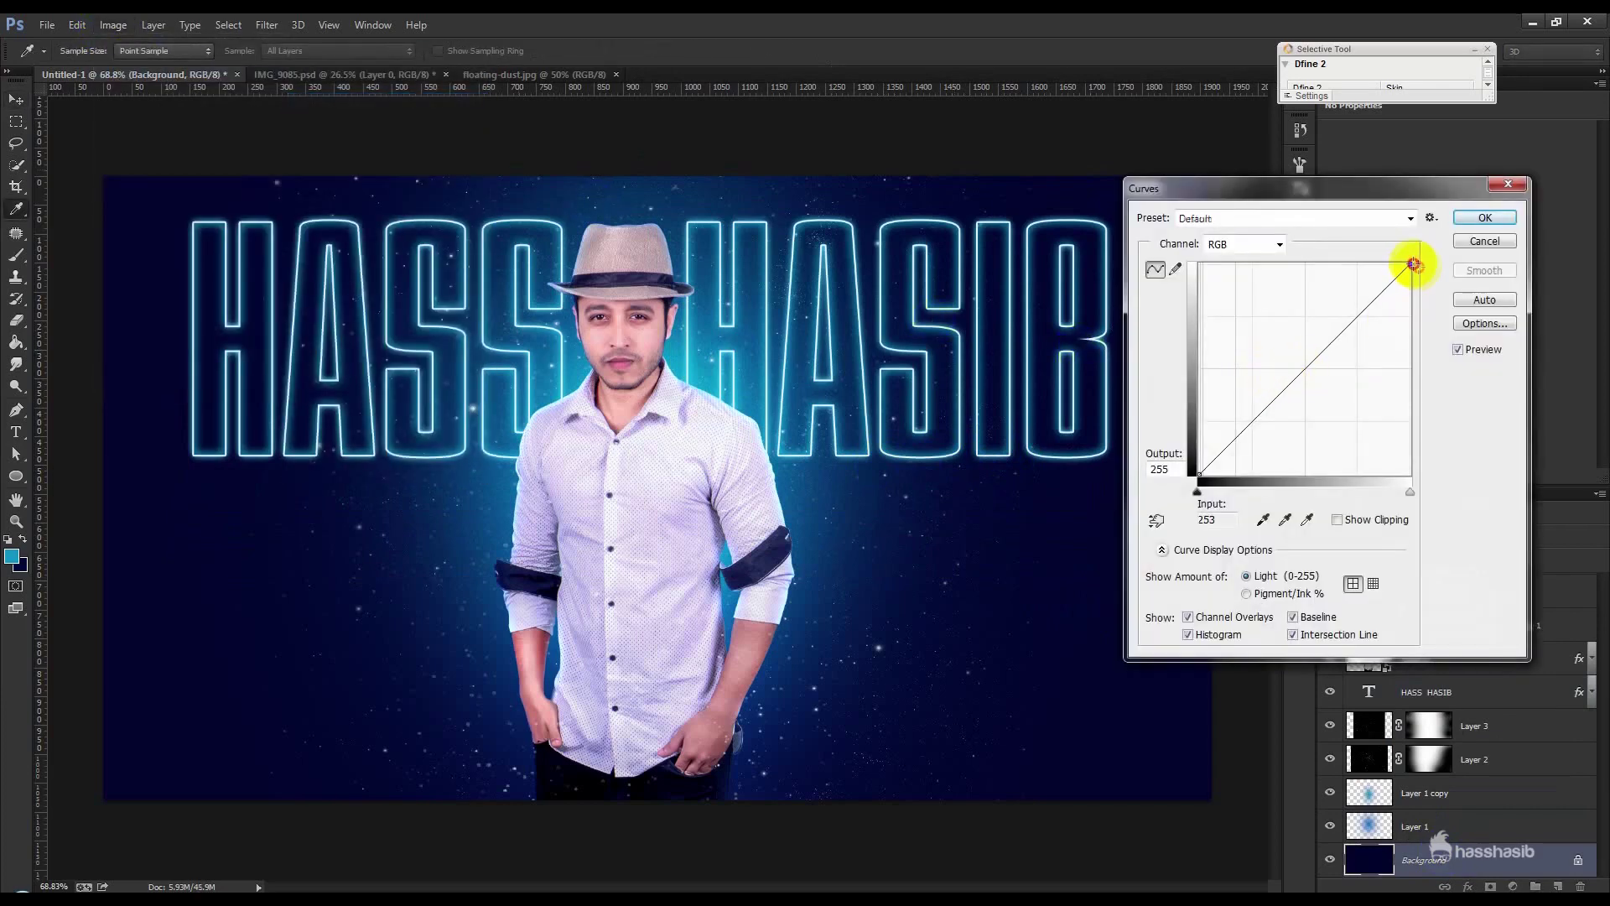
left_click_drag(1413, 264, 1433, 288)
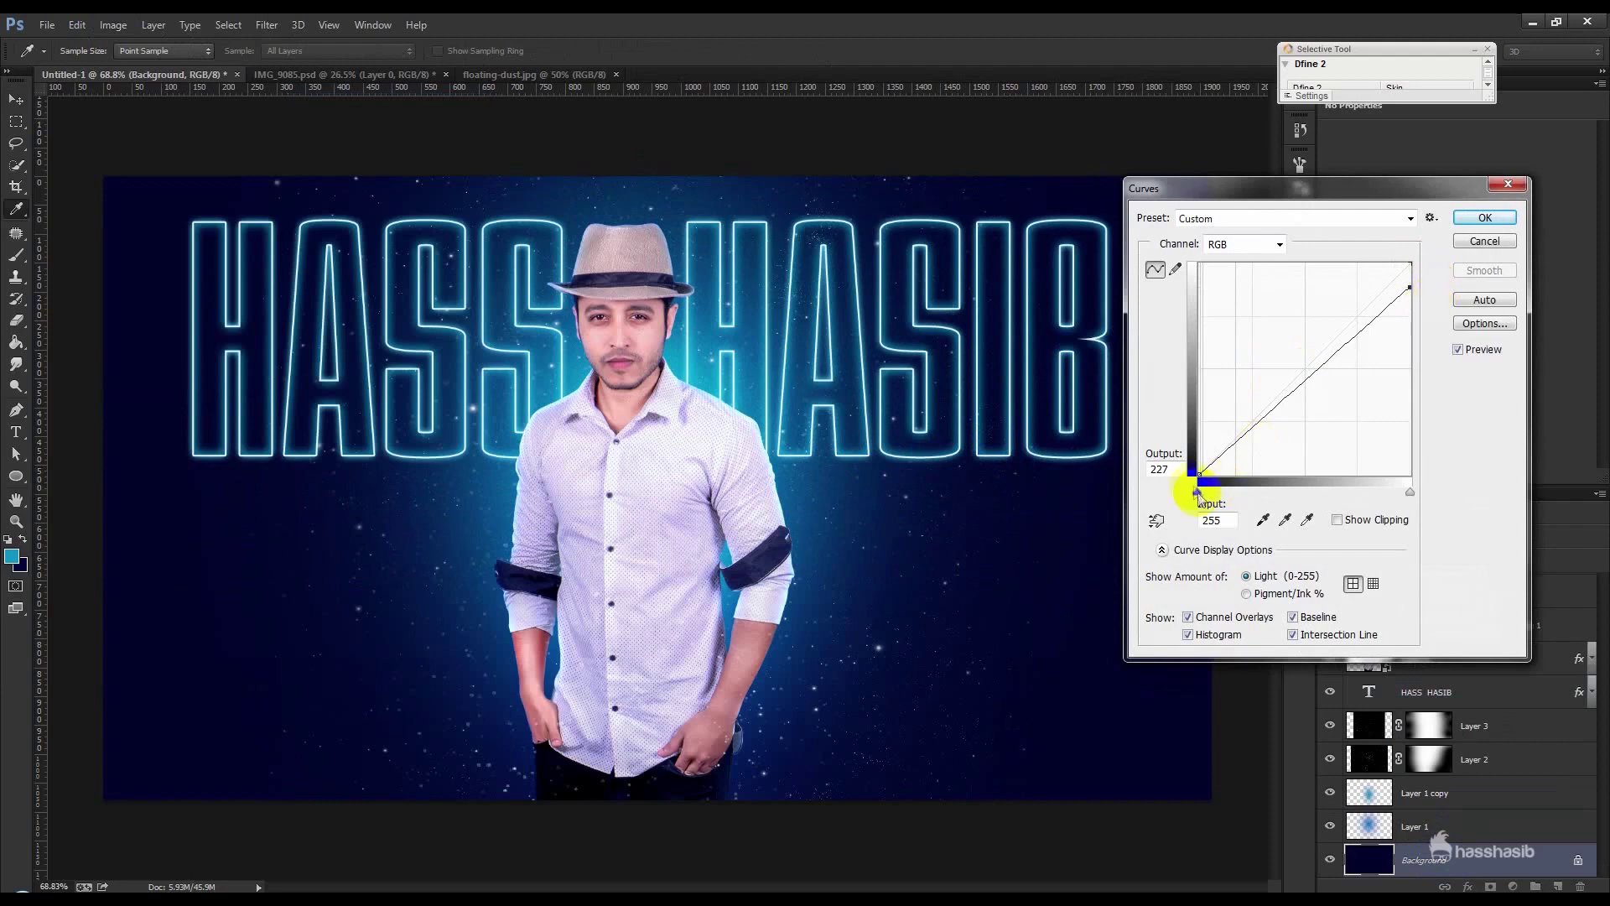
left_click_drag(1197, 495, 1208, 497)
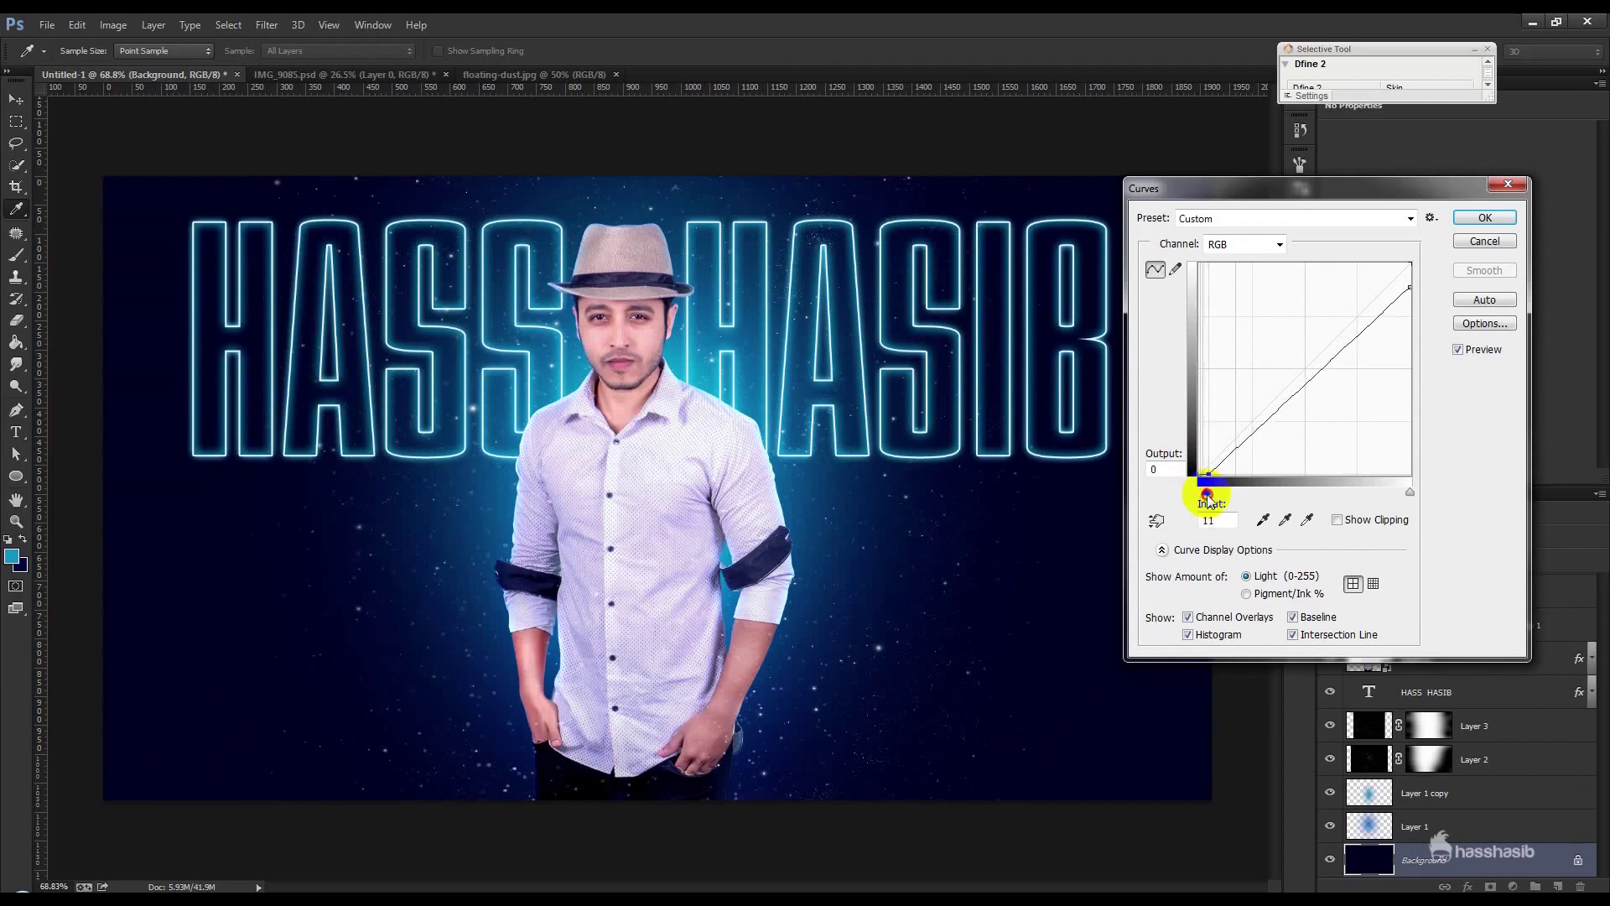
left_click(1484, 217)
key("v")
left_click(1428, 744)
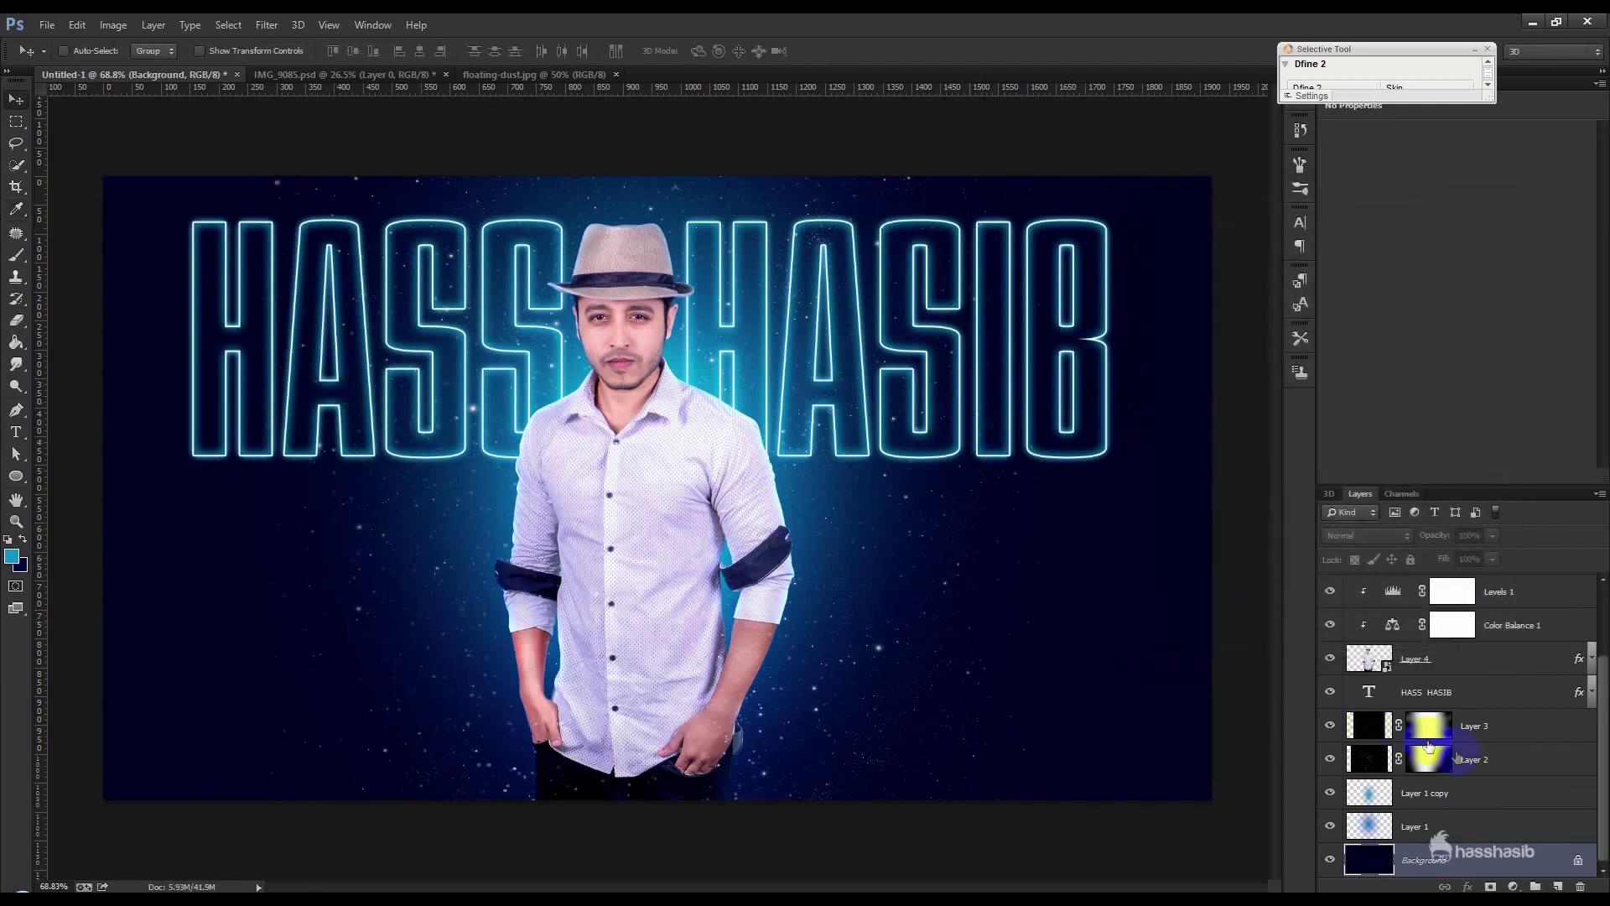
scroll(1428, 744, "up", 1)
left_click(1500, 714)
key("ctrl+j")
left_click(1367, 535)
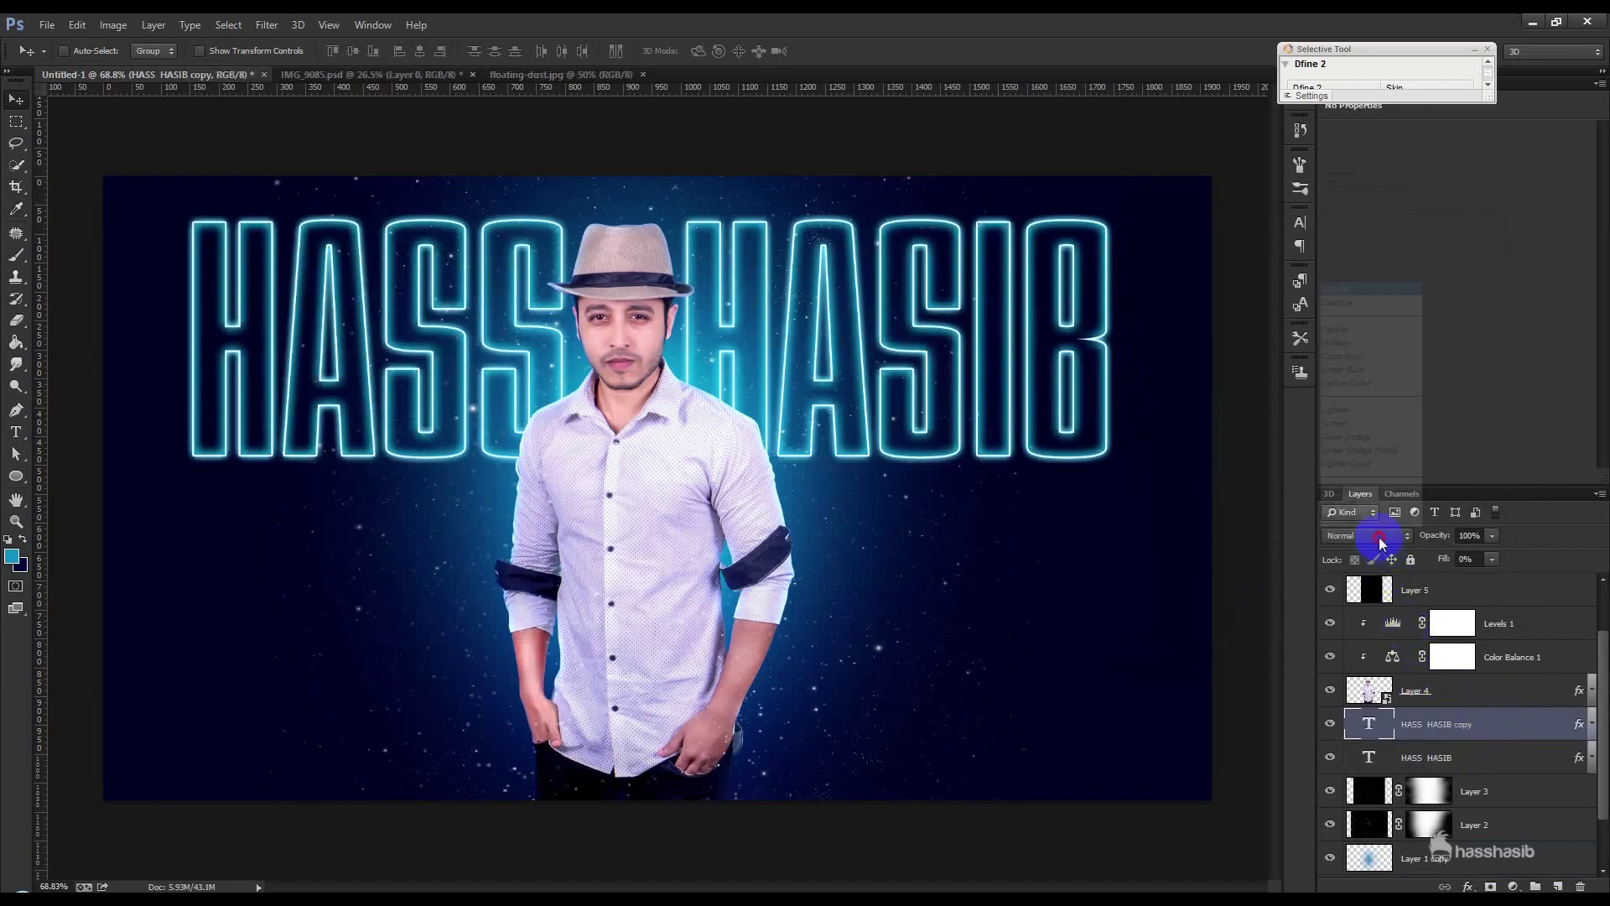
left_click(1366, 324)
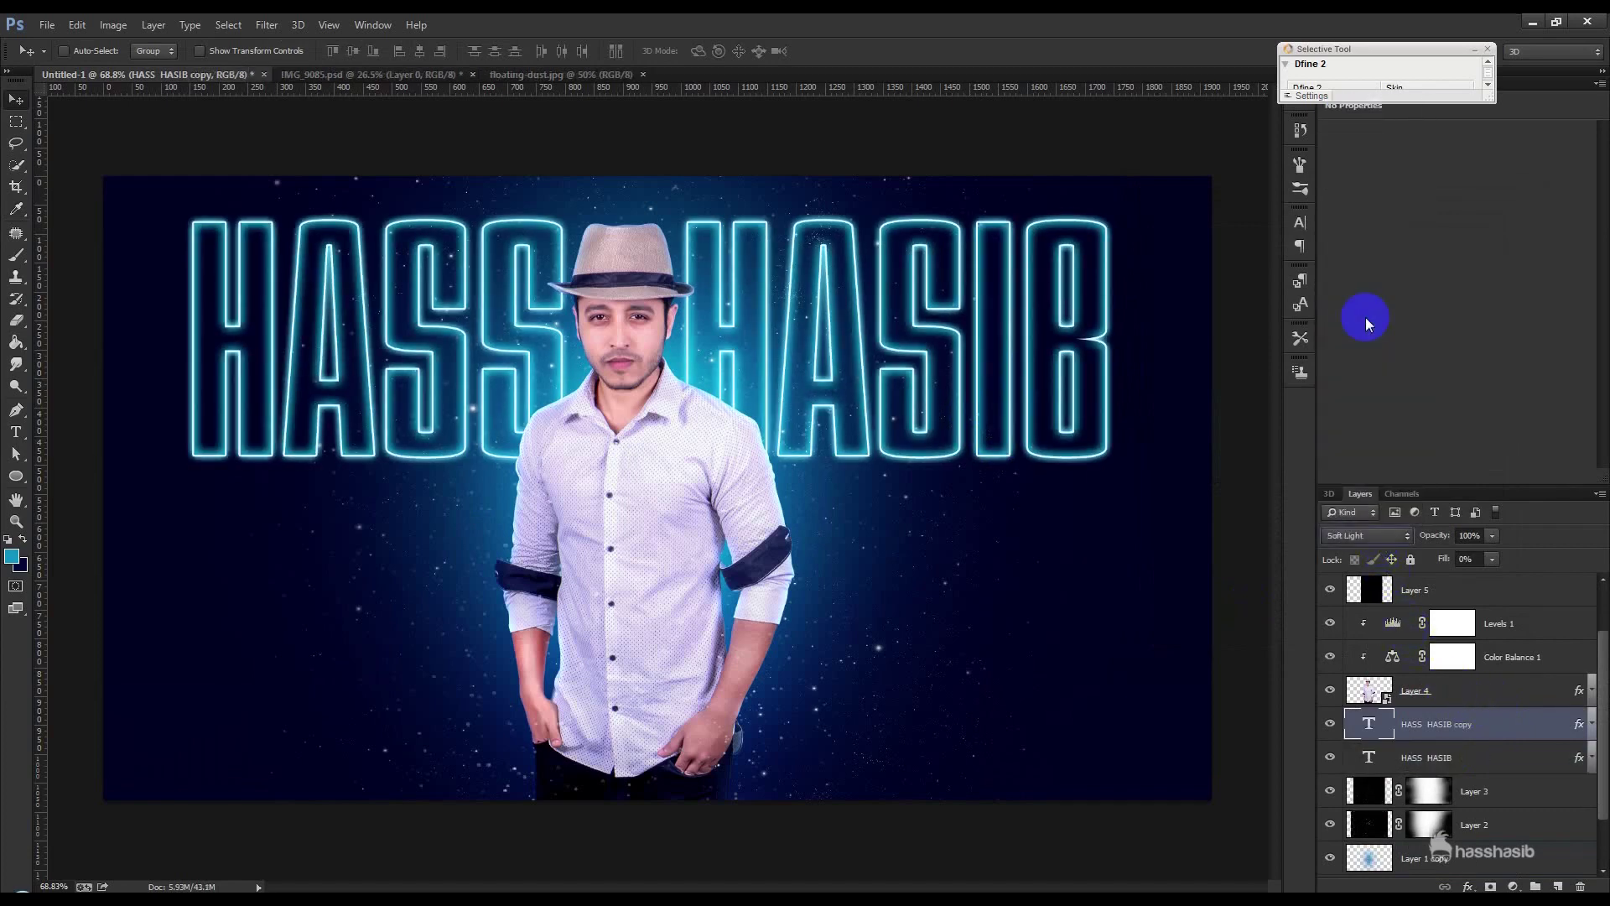
left_click(1366, 535)
left_click(1342, 272)
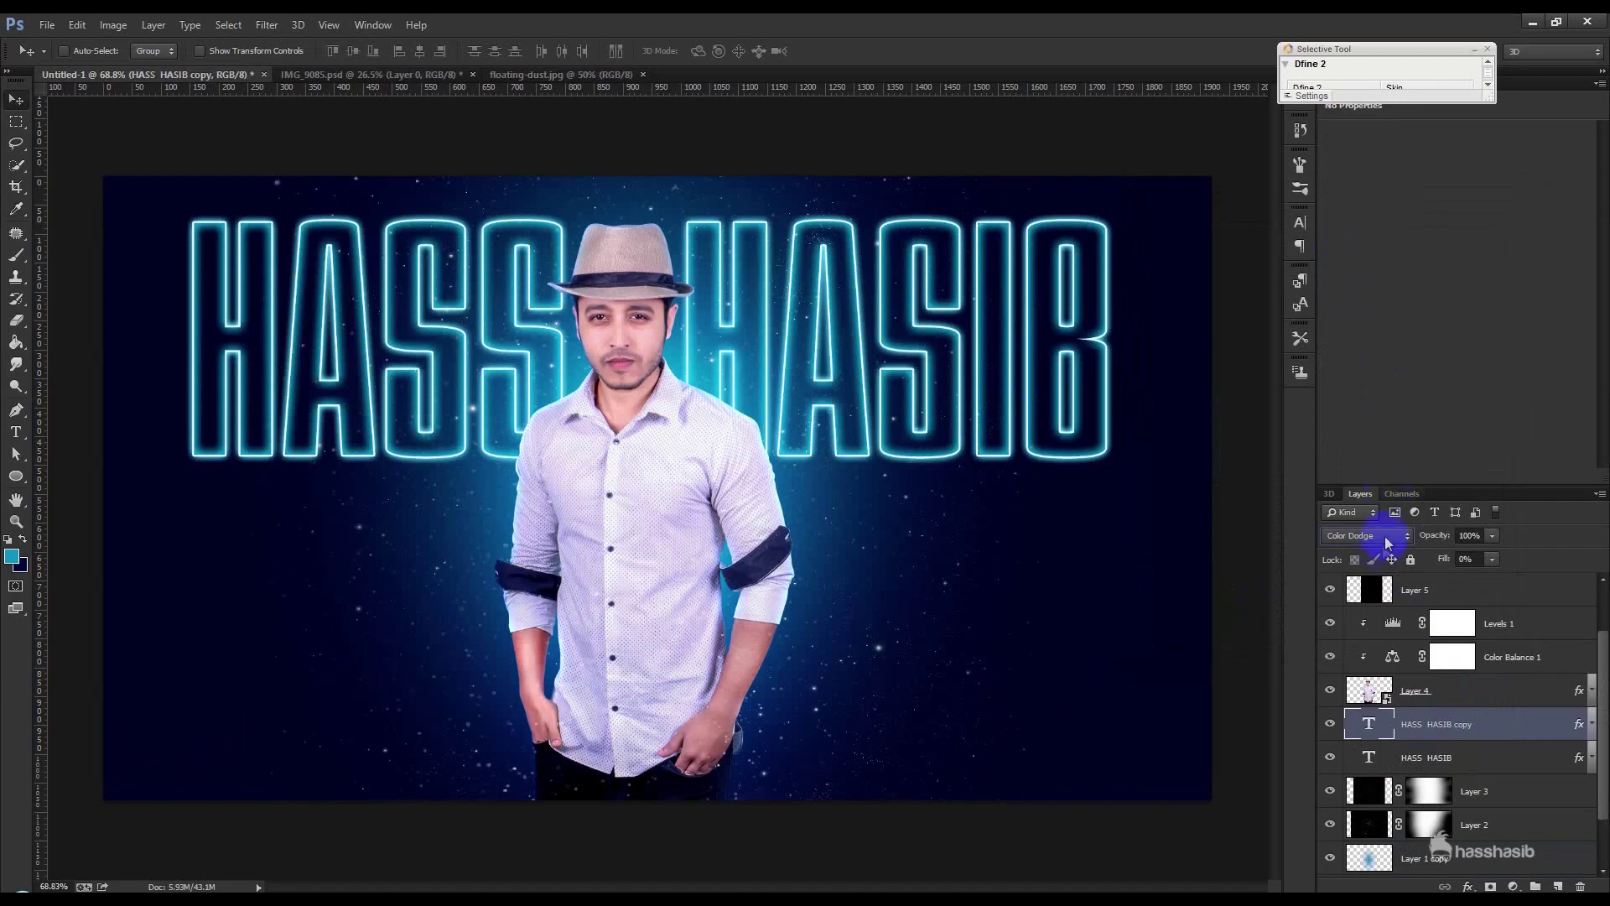
key("Down")
left_click(1461, 761, "ctrl")
left_click_drag(1461, 762, 1460, 760)
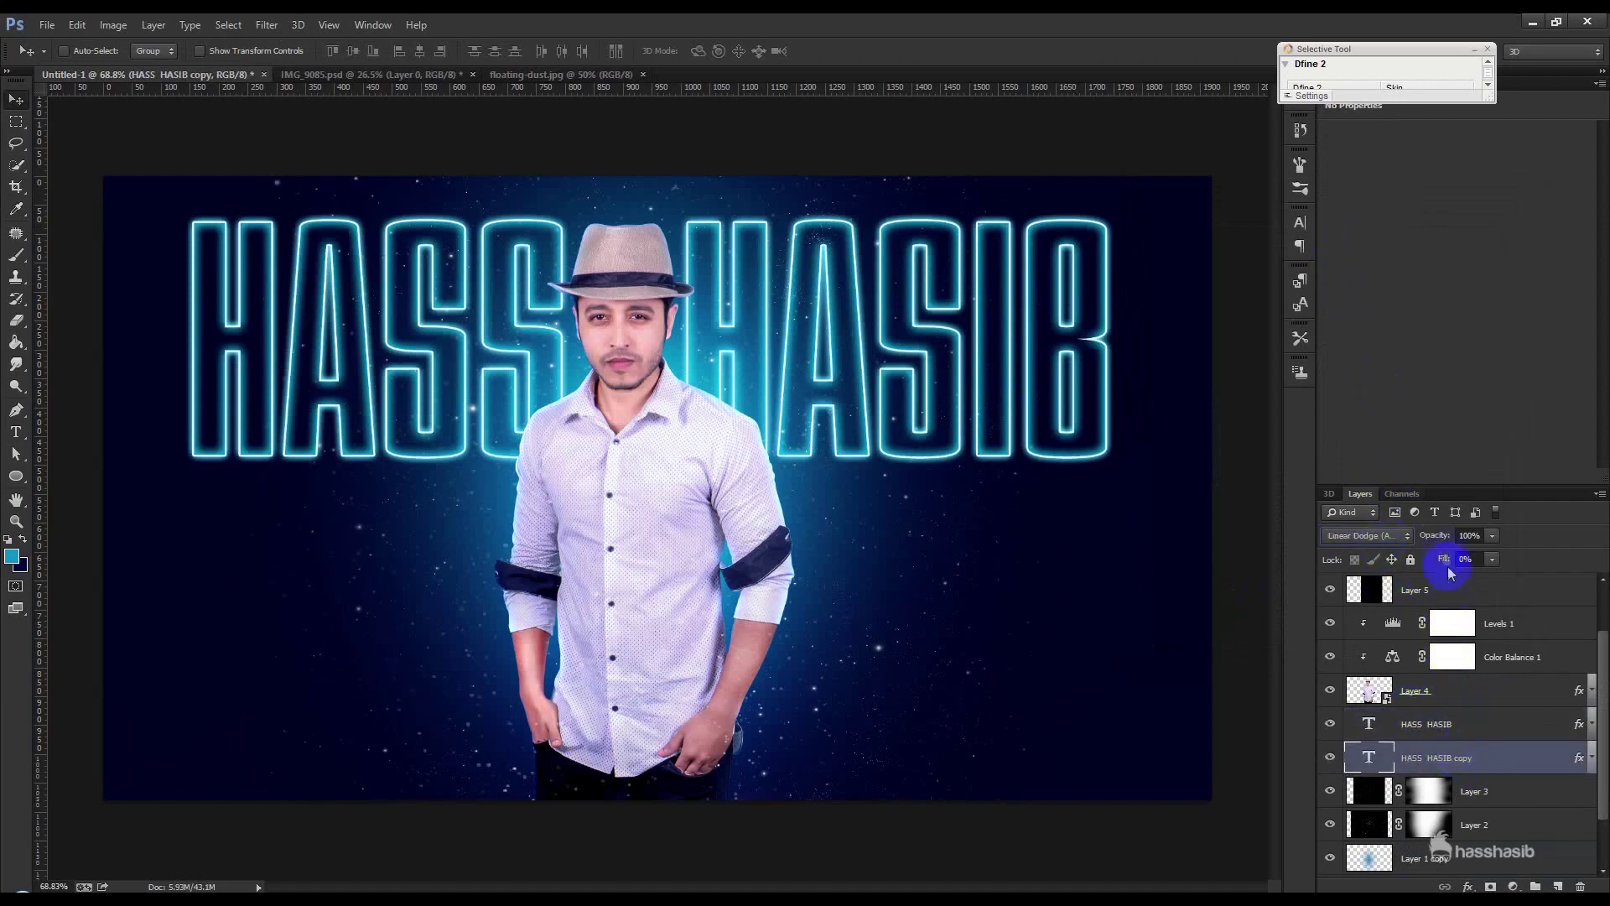
left_click_drag(1461, 536, 1232, 539)
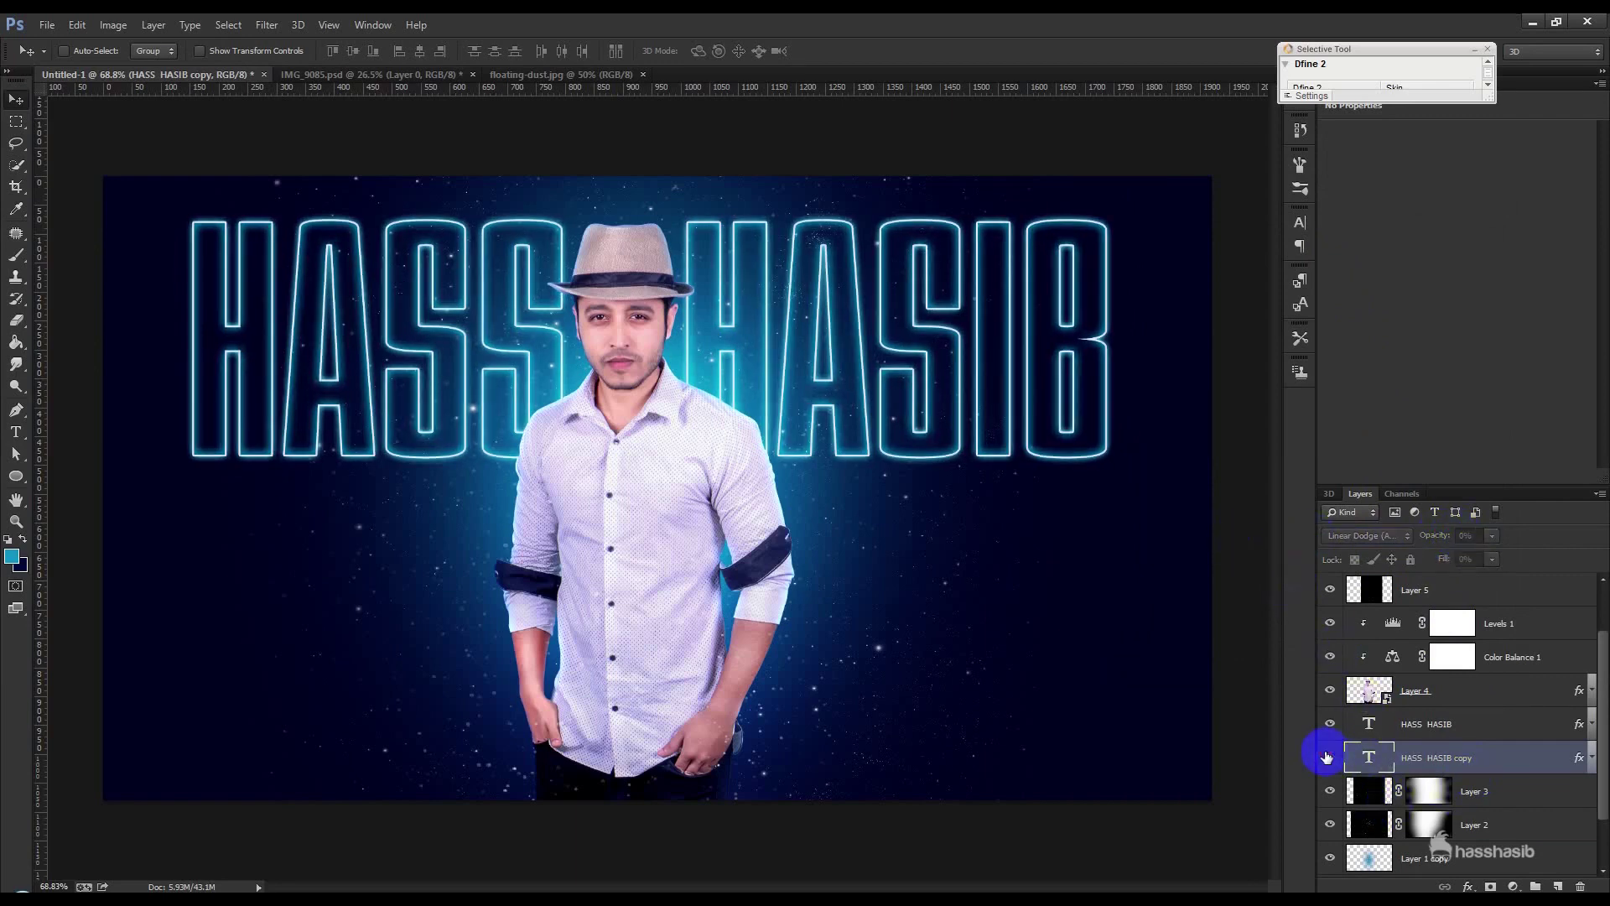
left_click(1410, 759)
right_click(1424, 761)
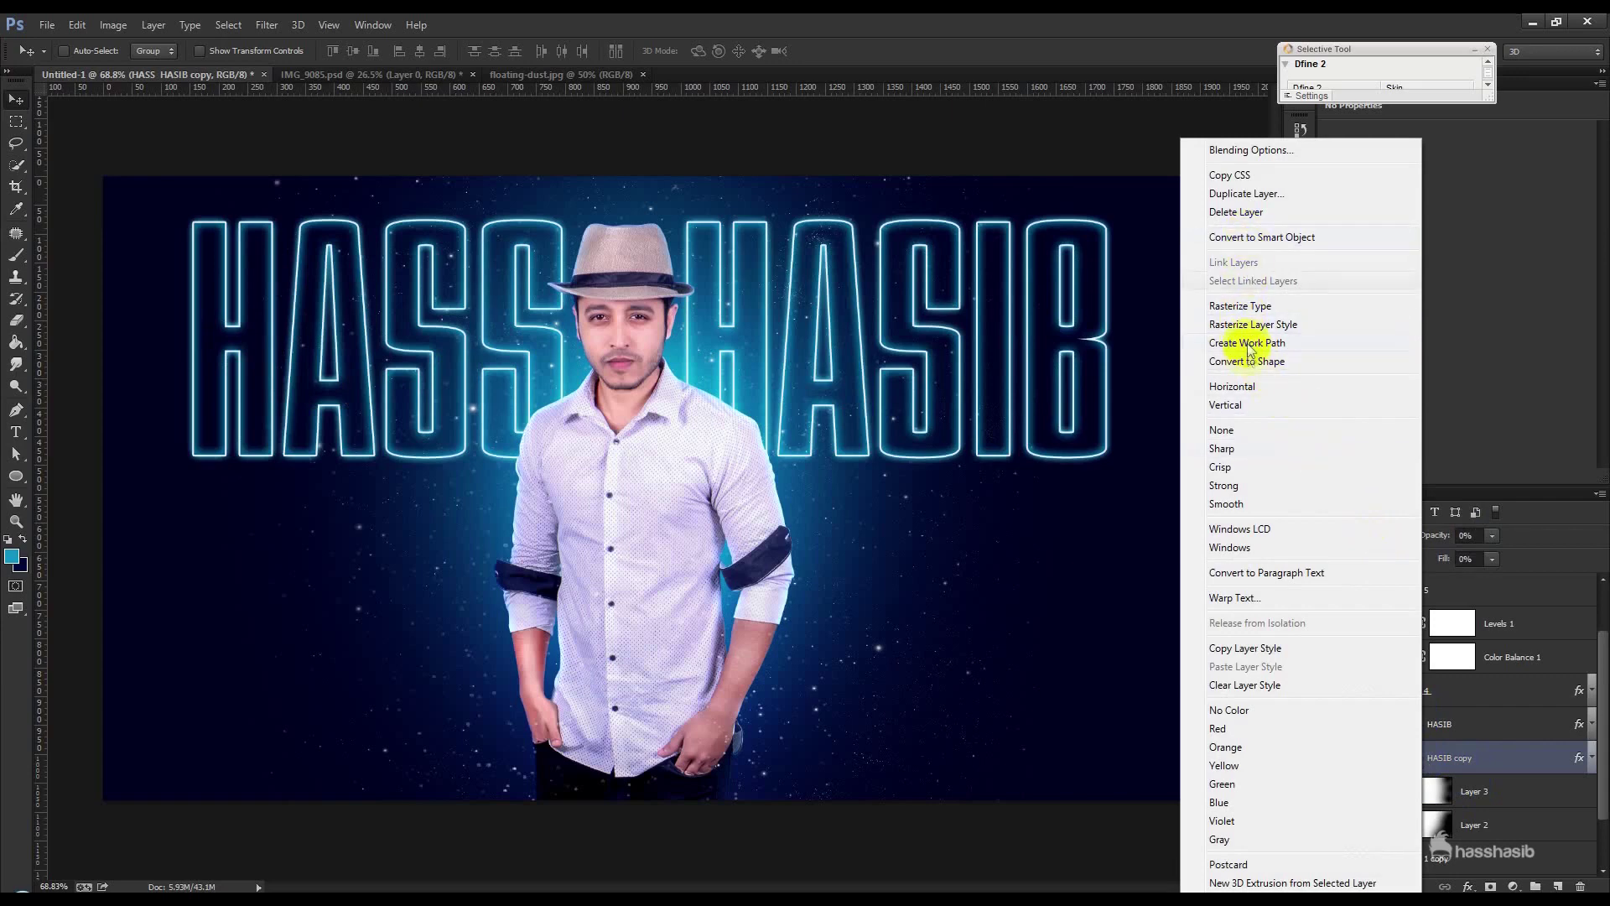
left_click(1262, 236)
right_click(1435, 758)
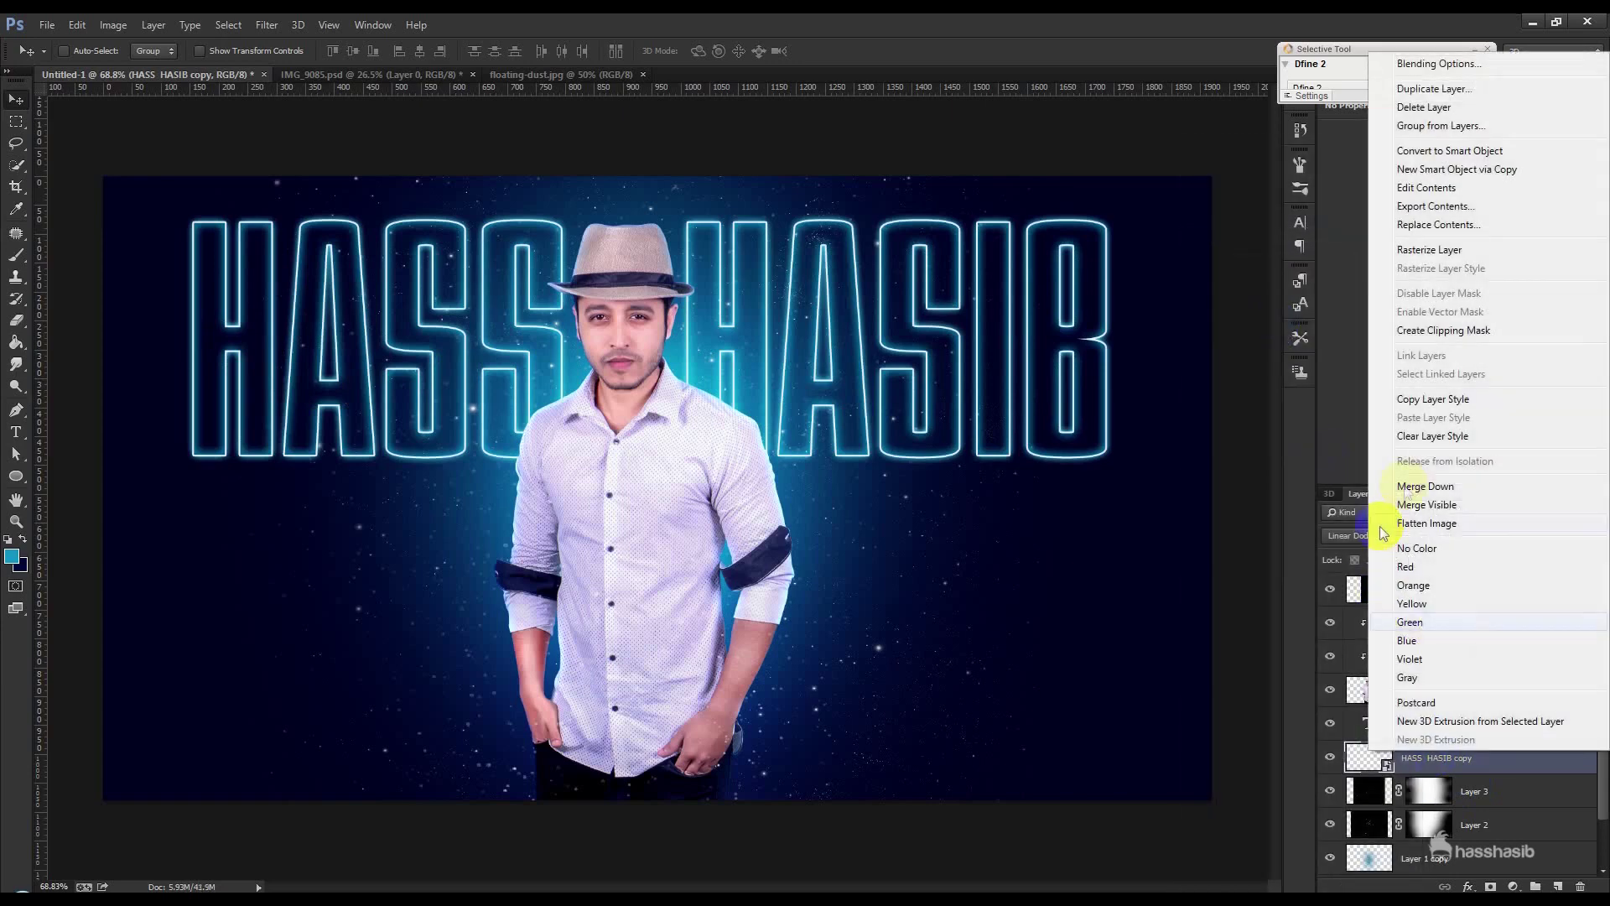
left_click(1388, 252)
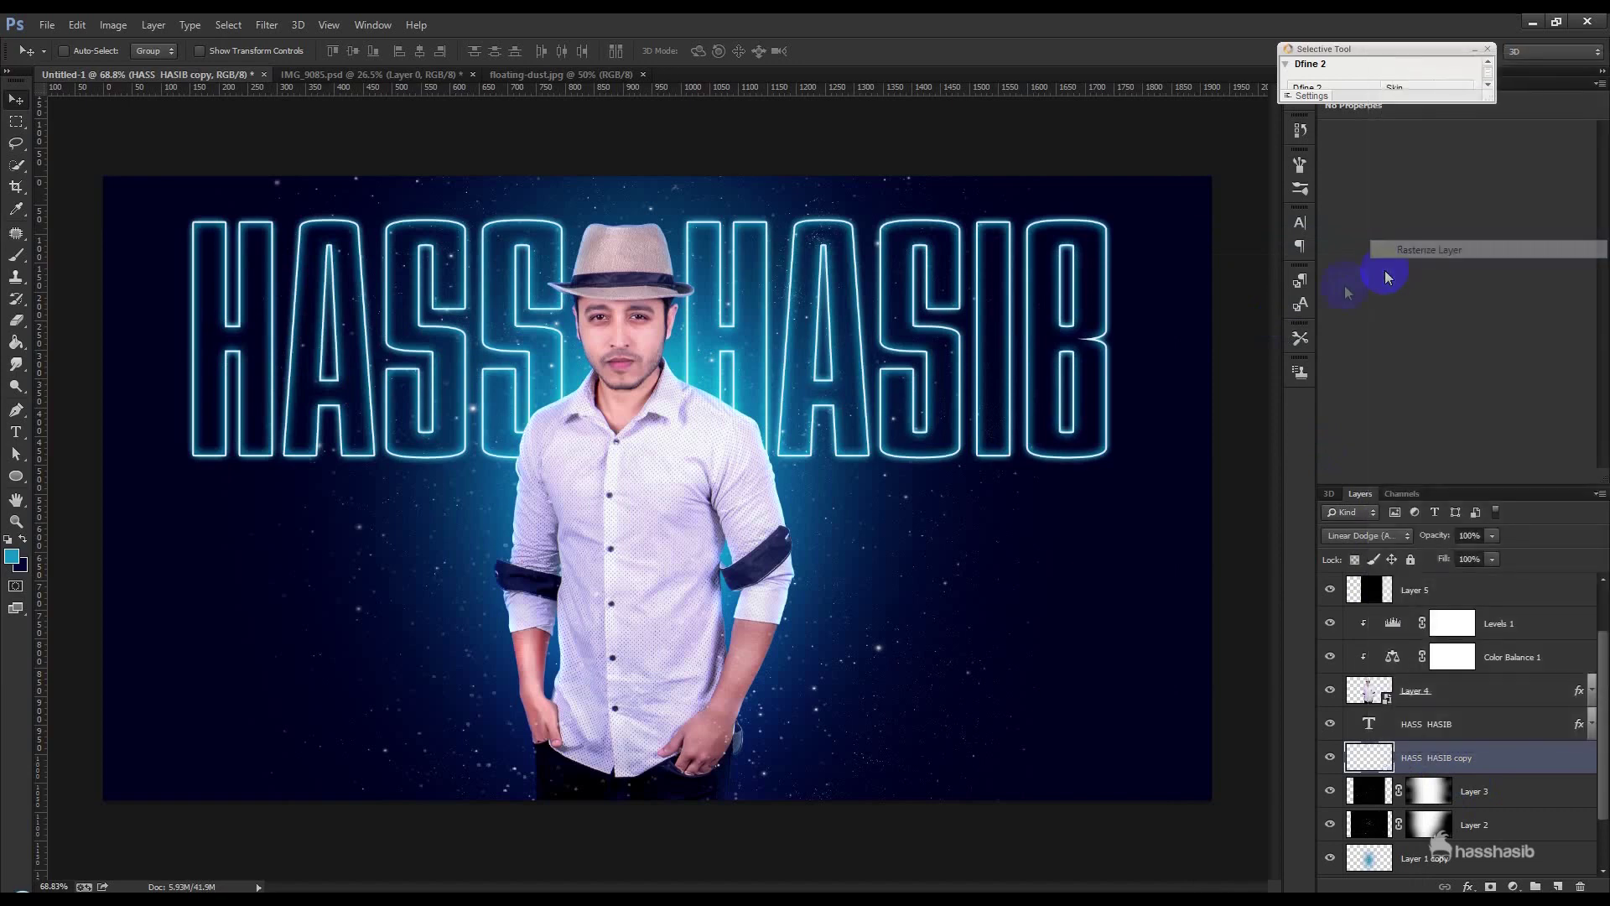
left_click(267, 24)
left_click(570, 363)
left_click(792, 359)
left_click(1090, 562)
left_click(1311, 685)
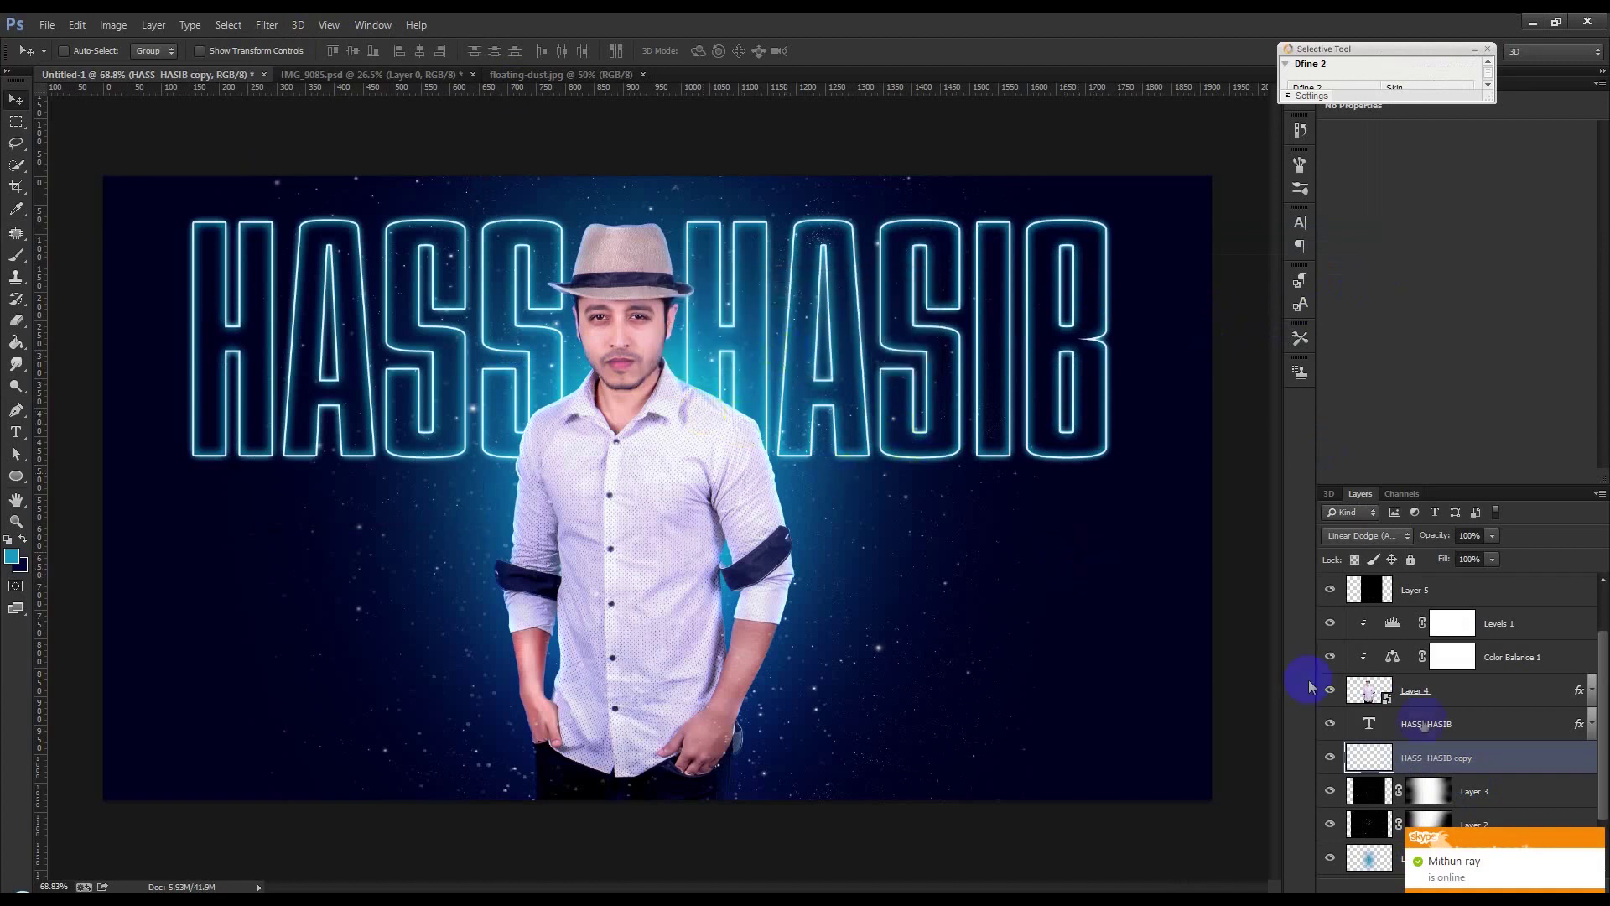
left_click(1345, 744)
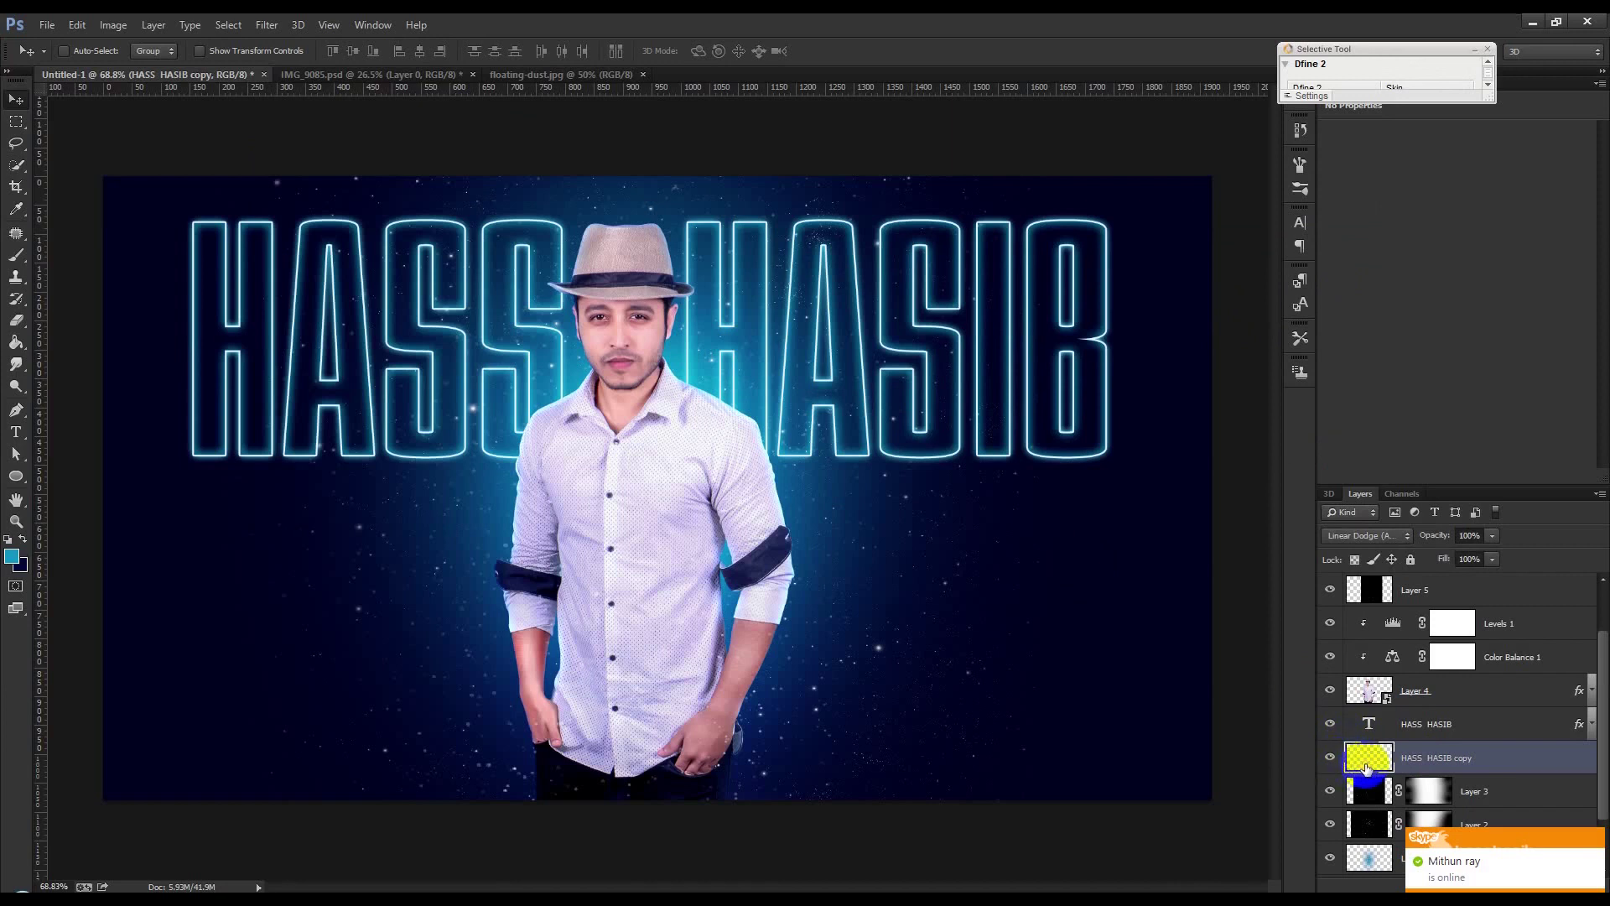
left_click(1510, 764)
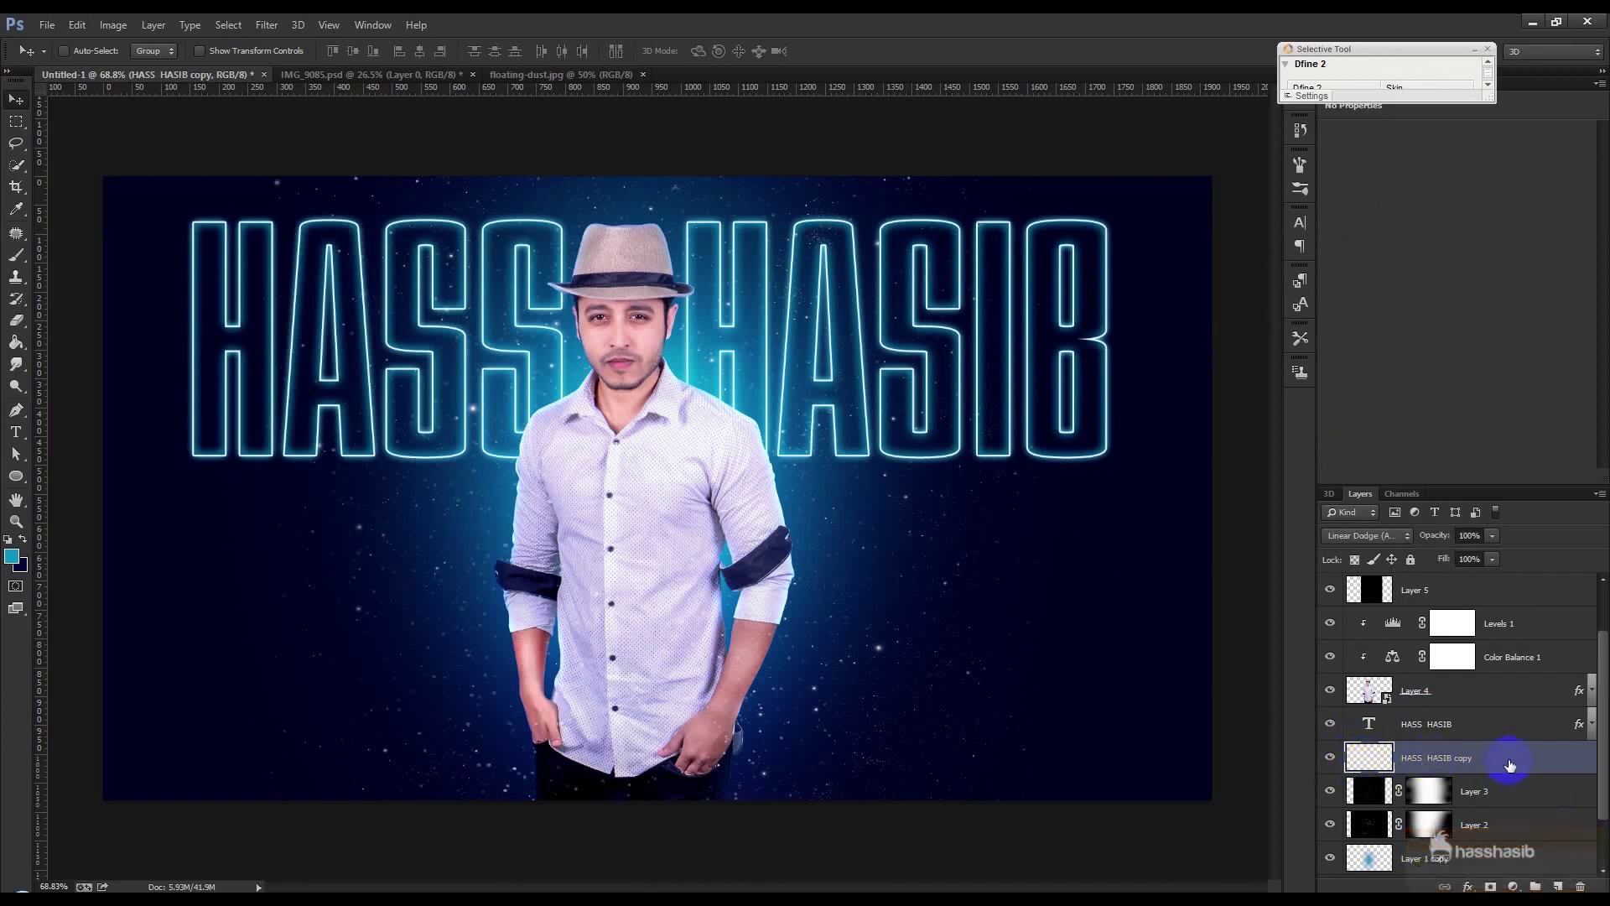
left_click_drag(1510, 765, 1580, 887)
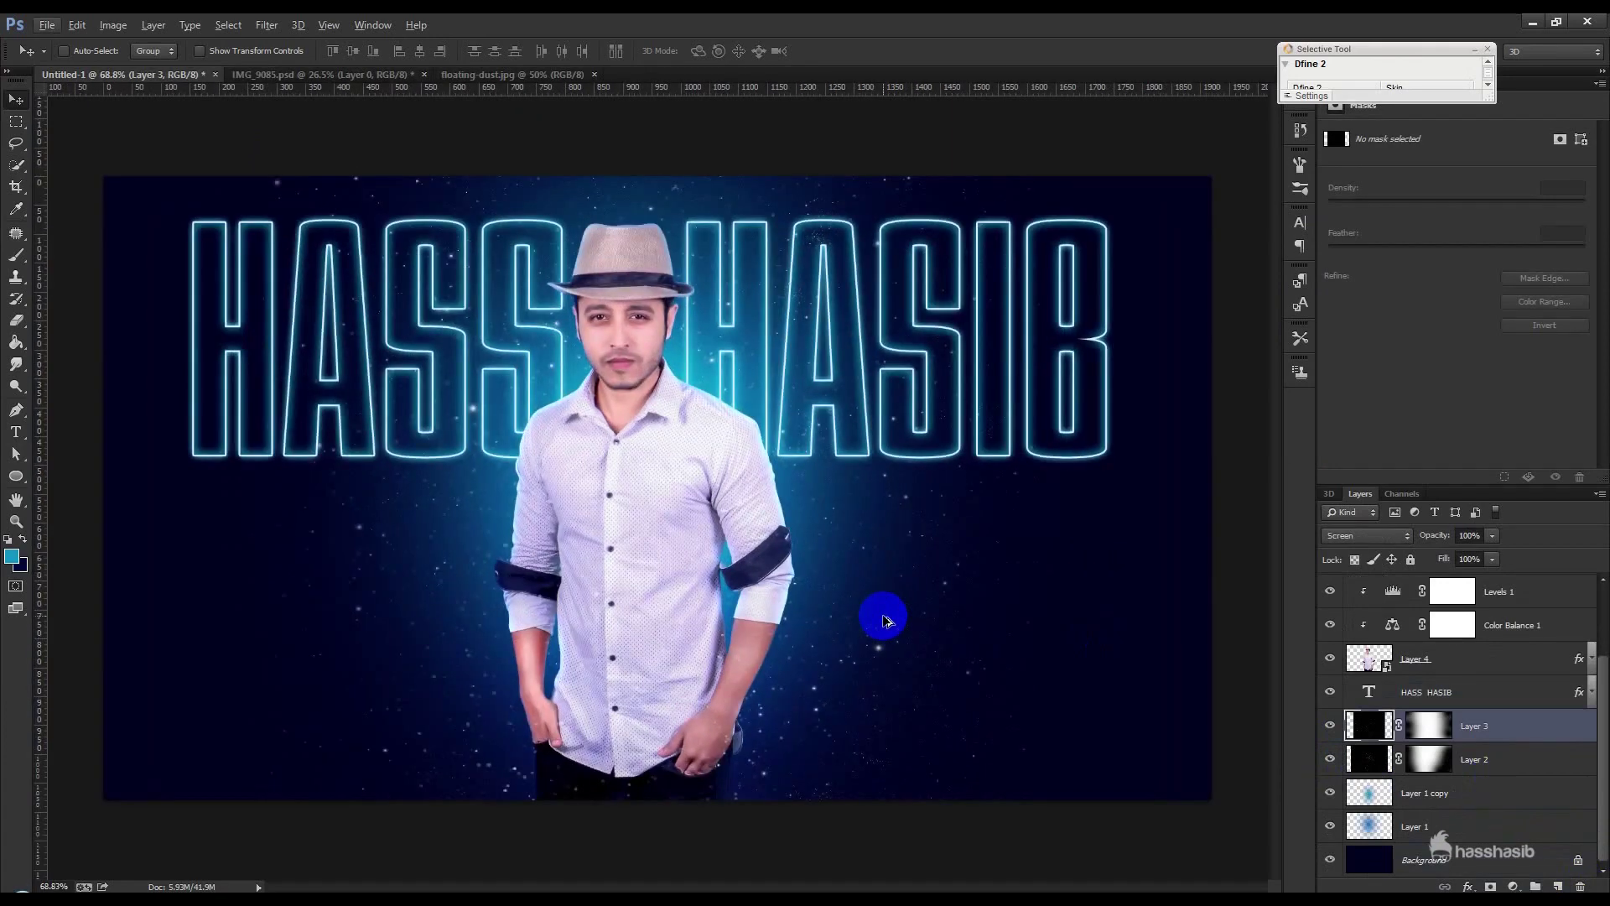
Step: Nudge the HASS HASIB title slightly down
left_click(1426, 692)
left_click_drag(990, 491, 990, 495)
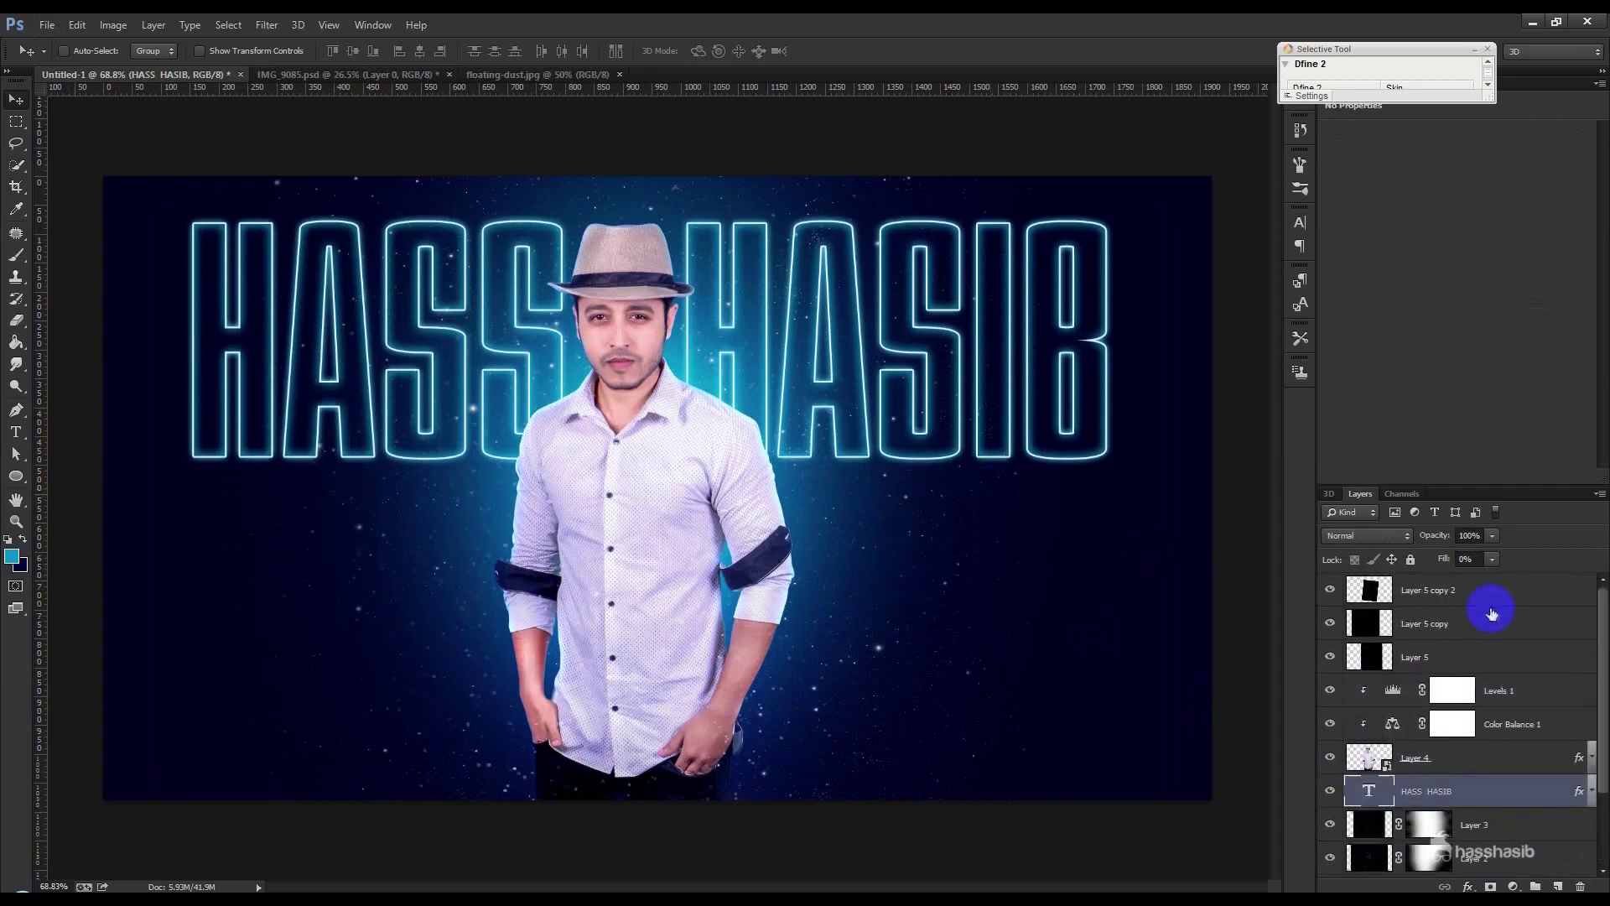
left_click(1493, 588)
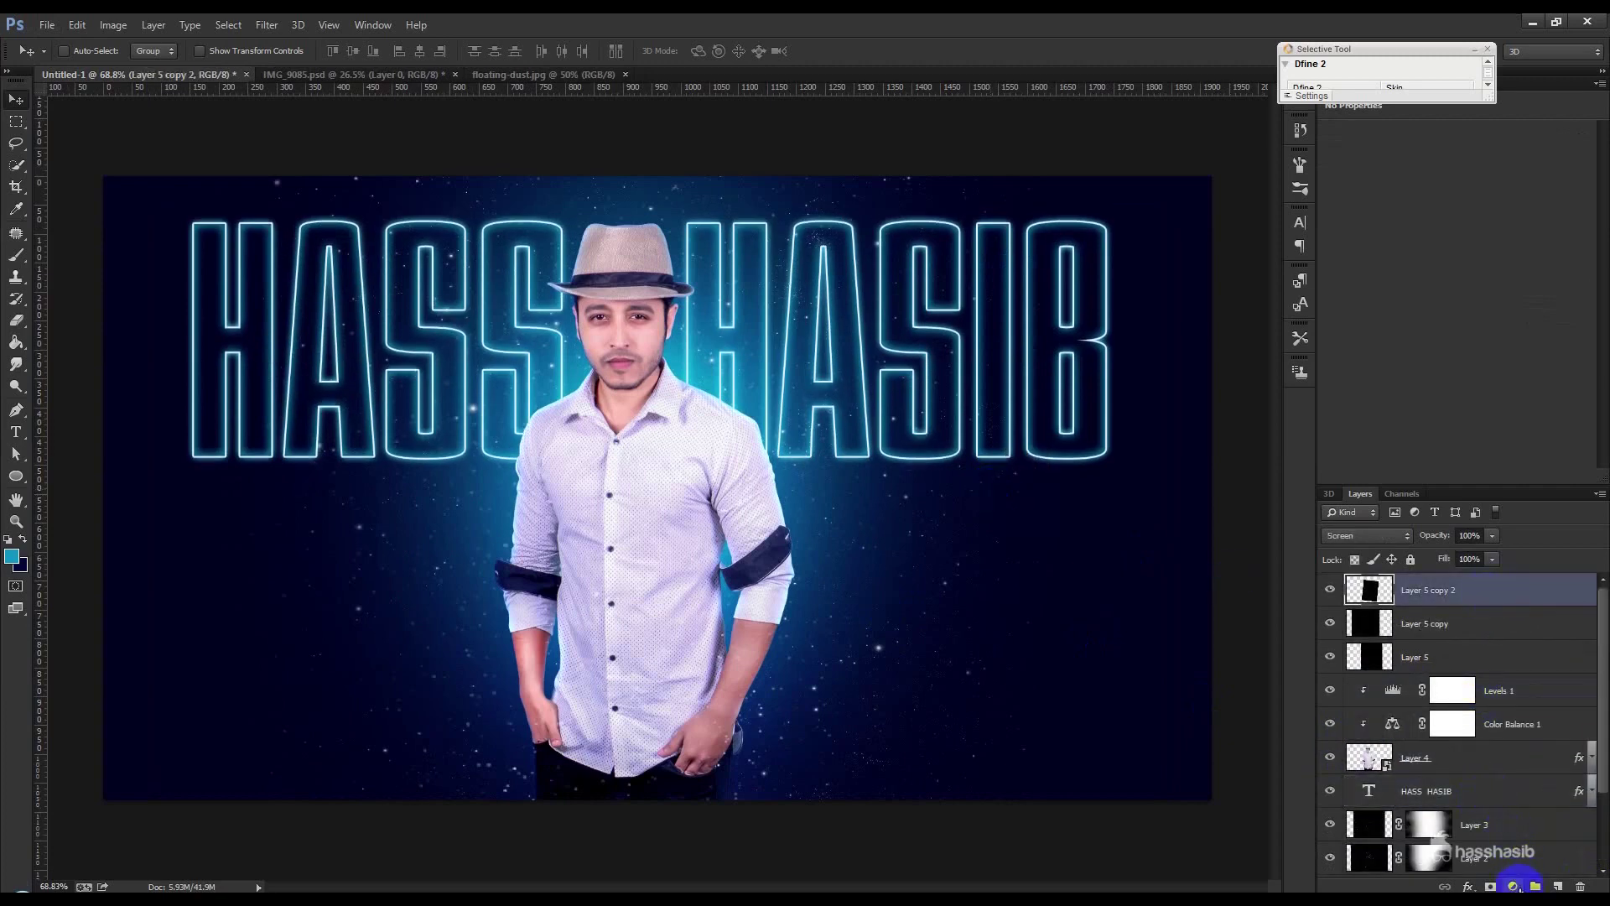
Step: Add a Blue Photo Filter adjustment layer at 25% density atop the stack
left_click(1514, 886)
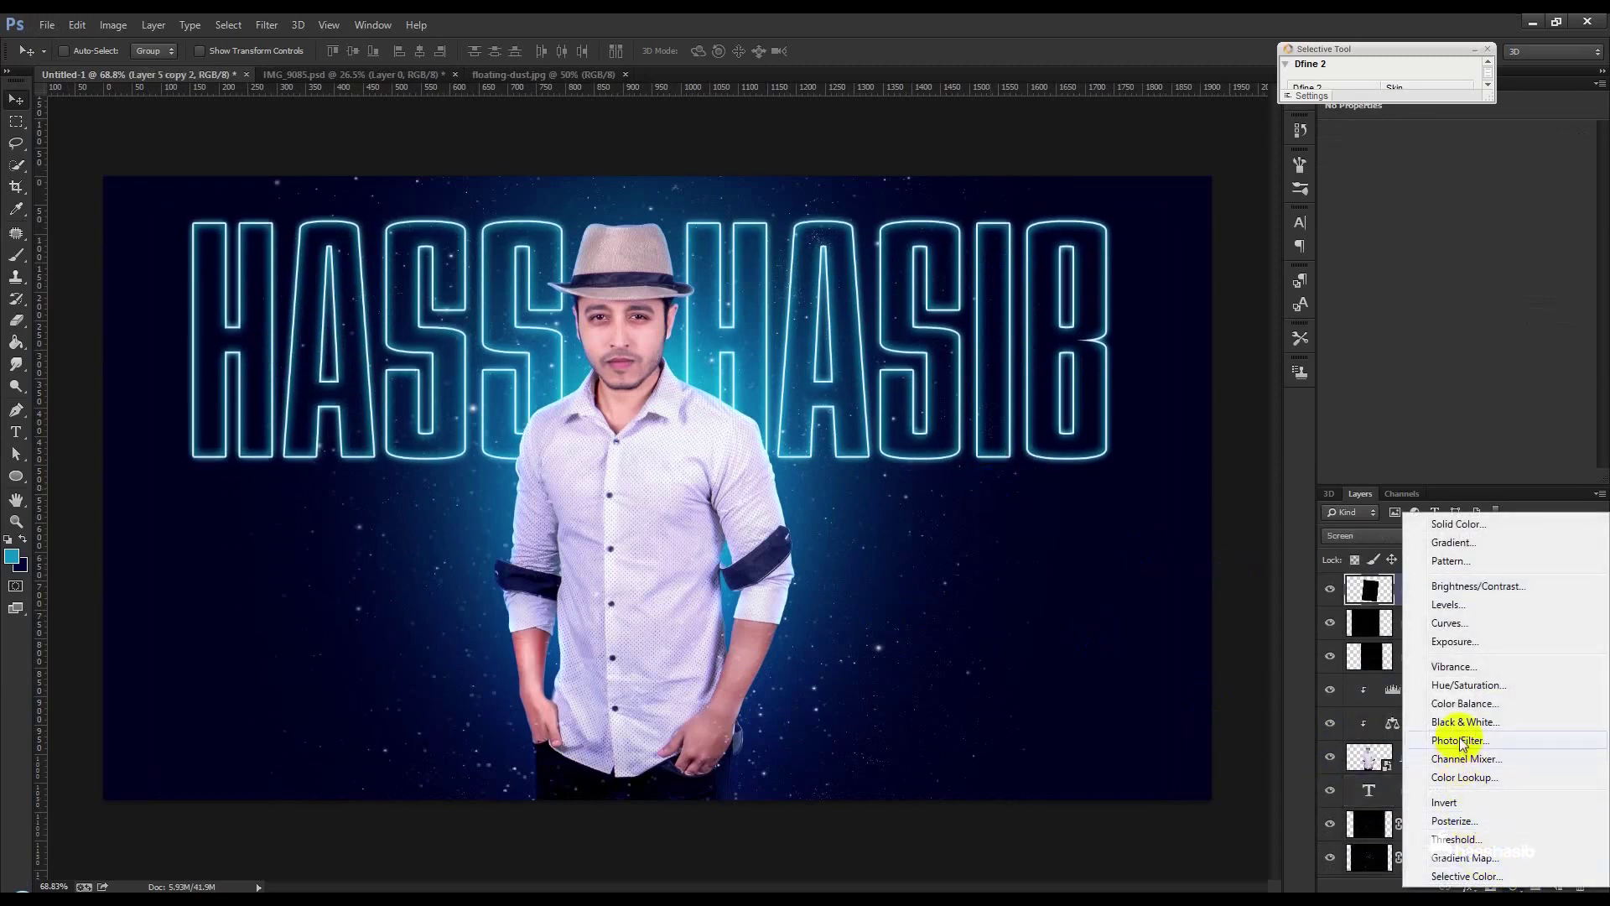
left_click(1472, 743)
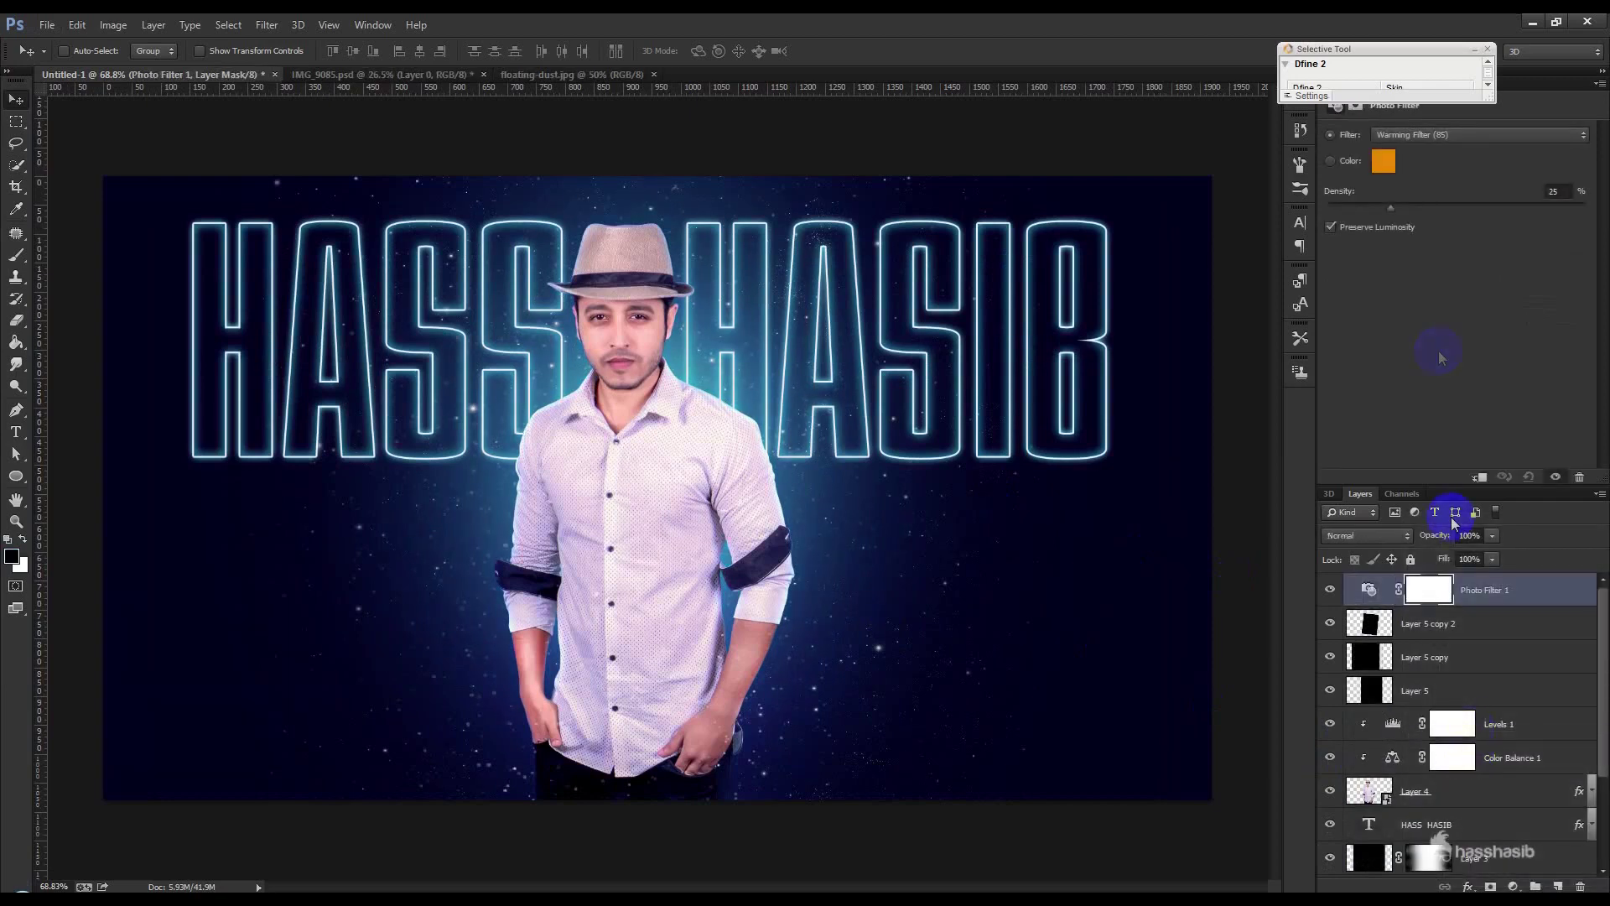
left_click(1425, 134)
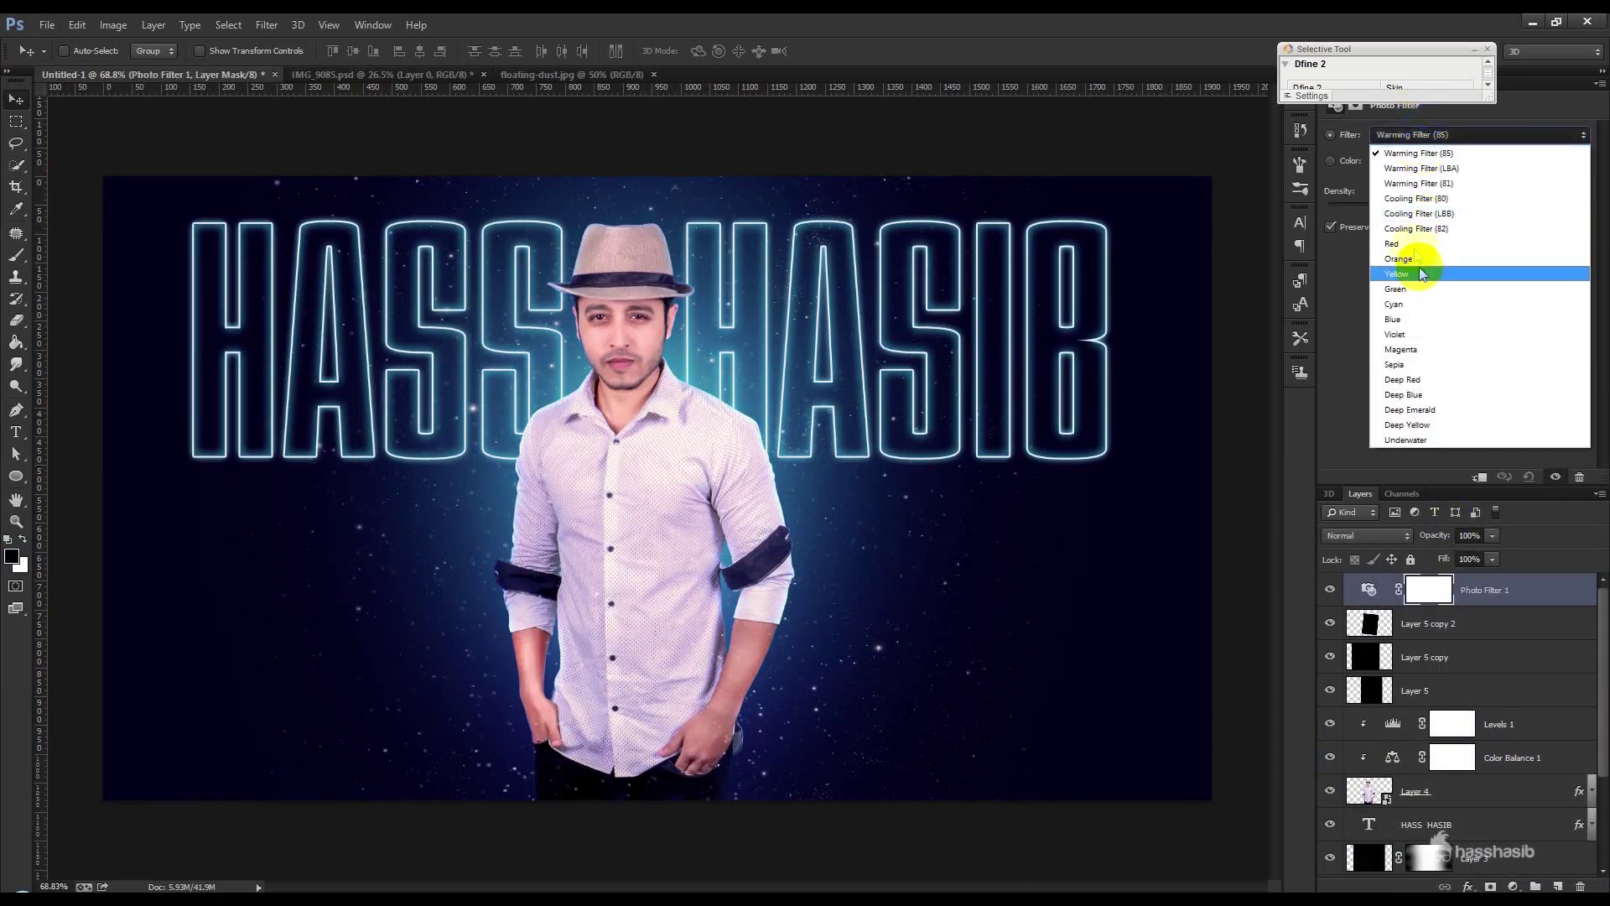
left_click(1416, 319)
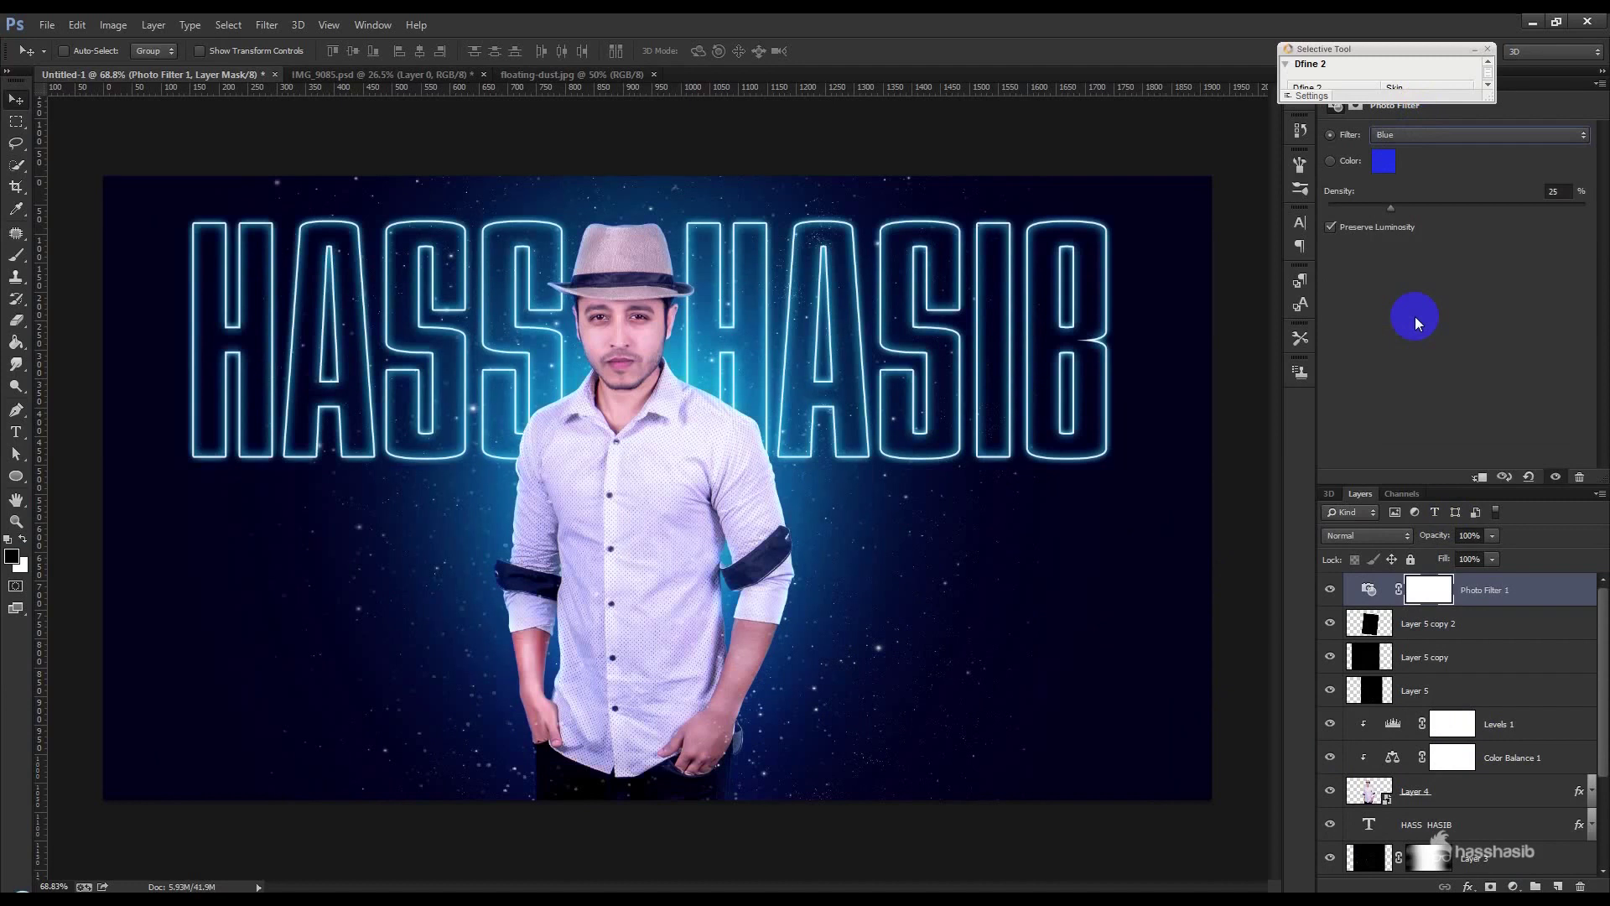
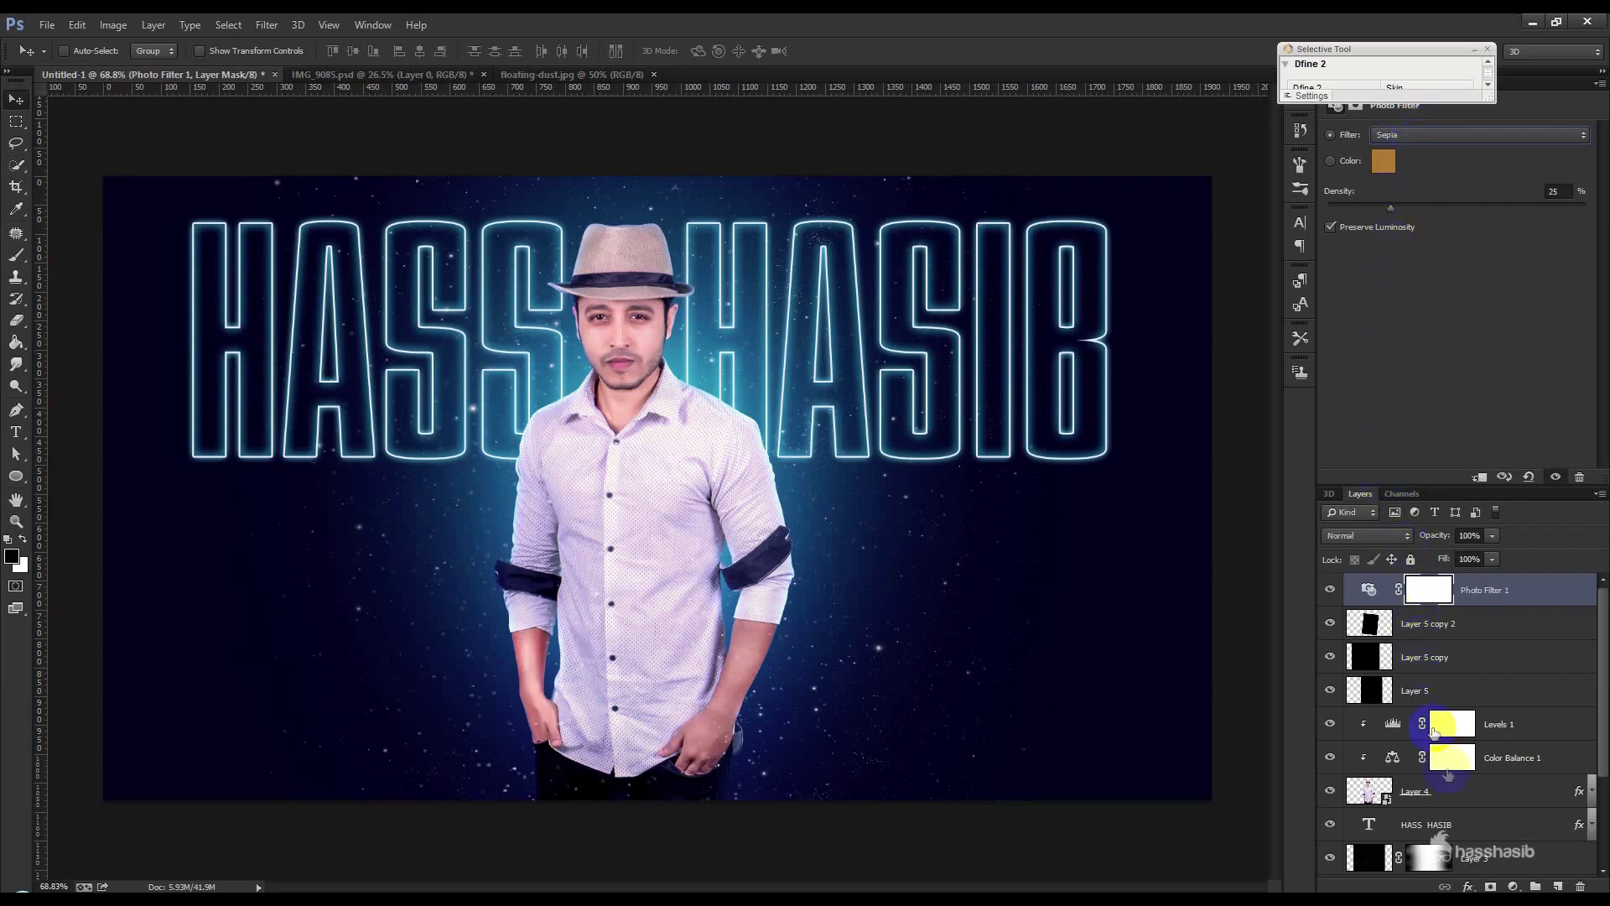
Step: Rasterize the man's layer (Layer 4) into plain pixels
right_click(1455, 794)
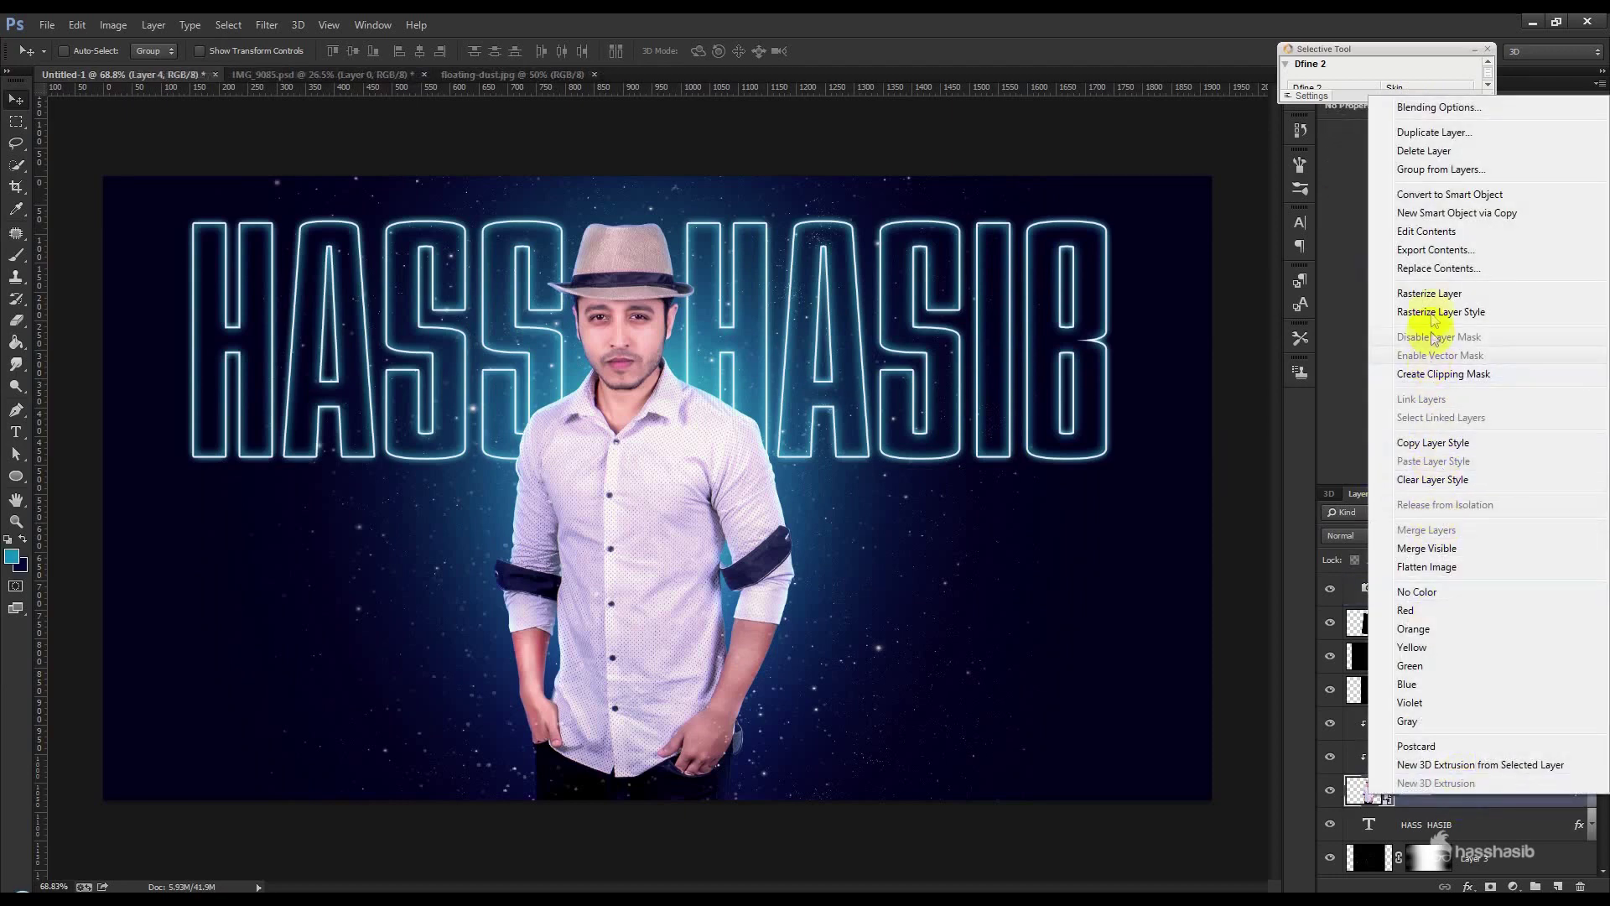
left_click(1429, 312)
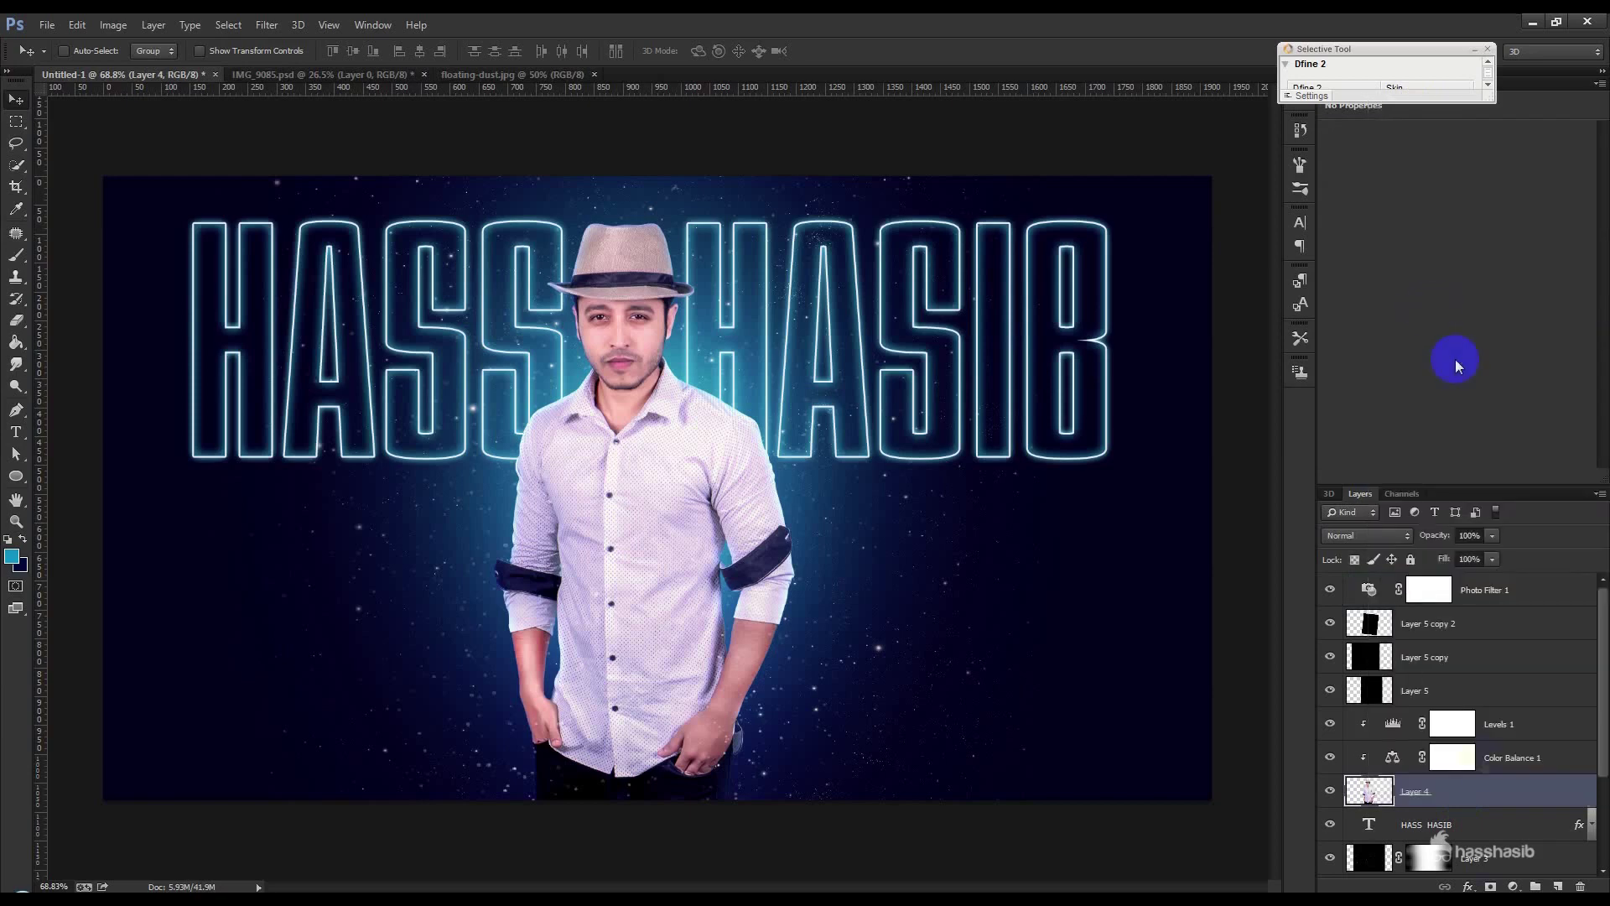
right_click(1449, 797)
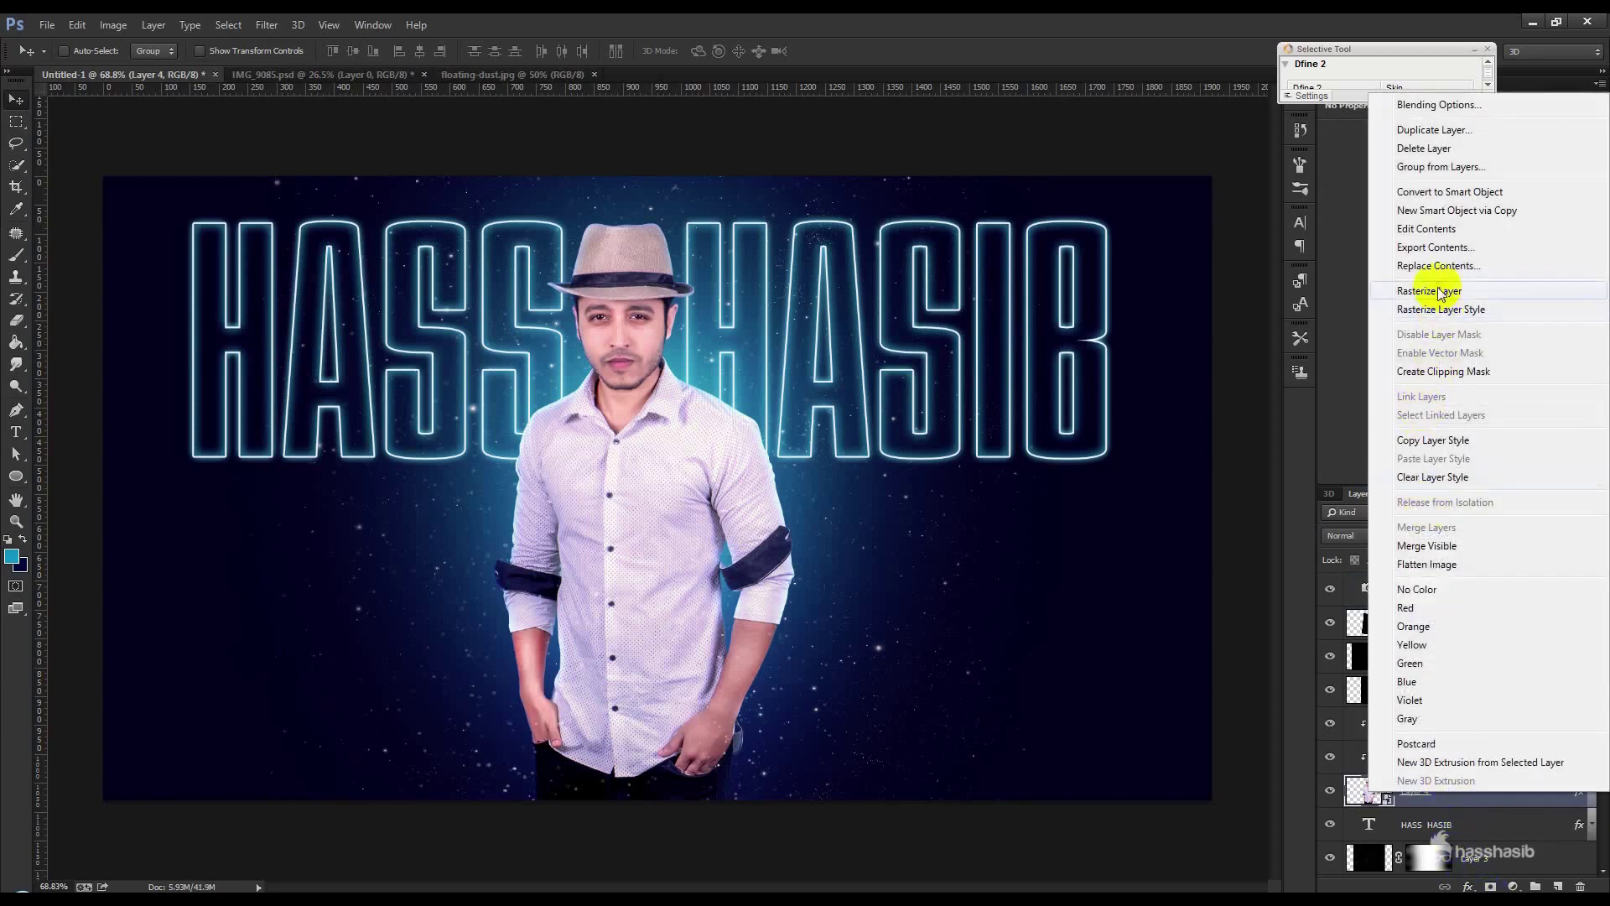
left_click(1438, 298)
Step: In Camera Raw, lower Highlights, brighten Orange luminance and darken Yellow luminance
left_click(266, 24)
left_click(358, 130)
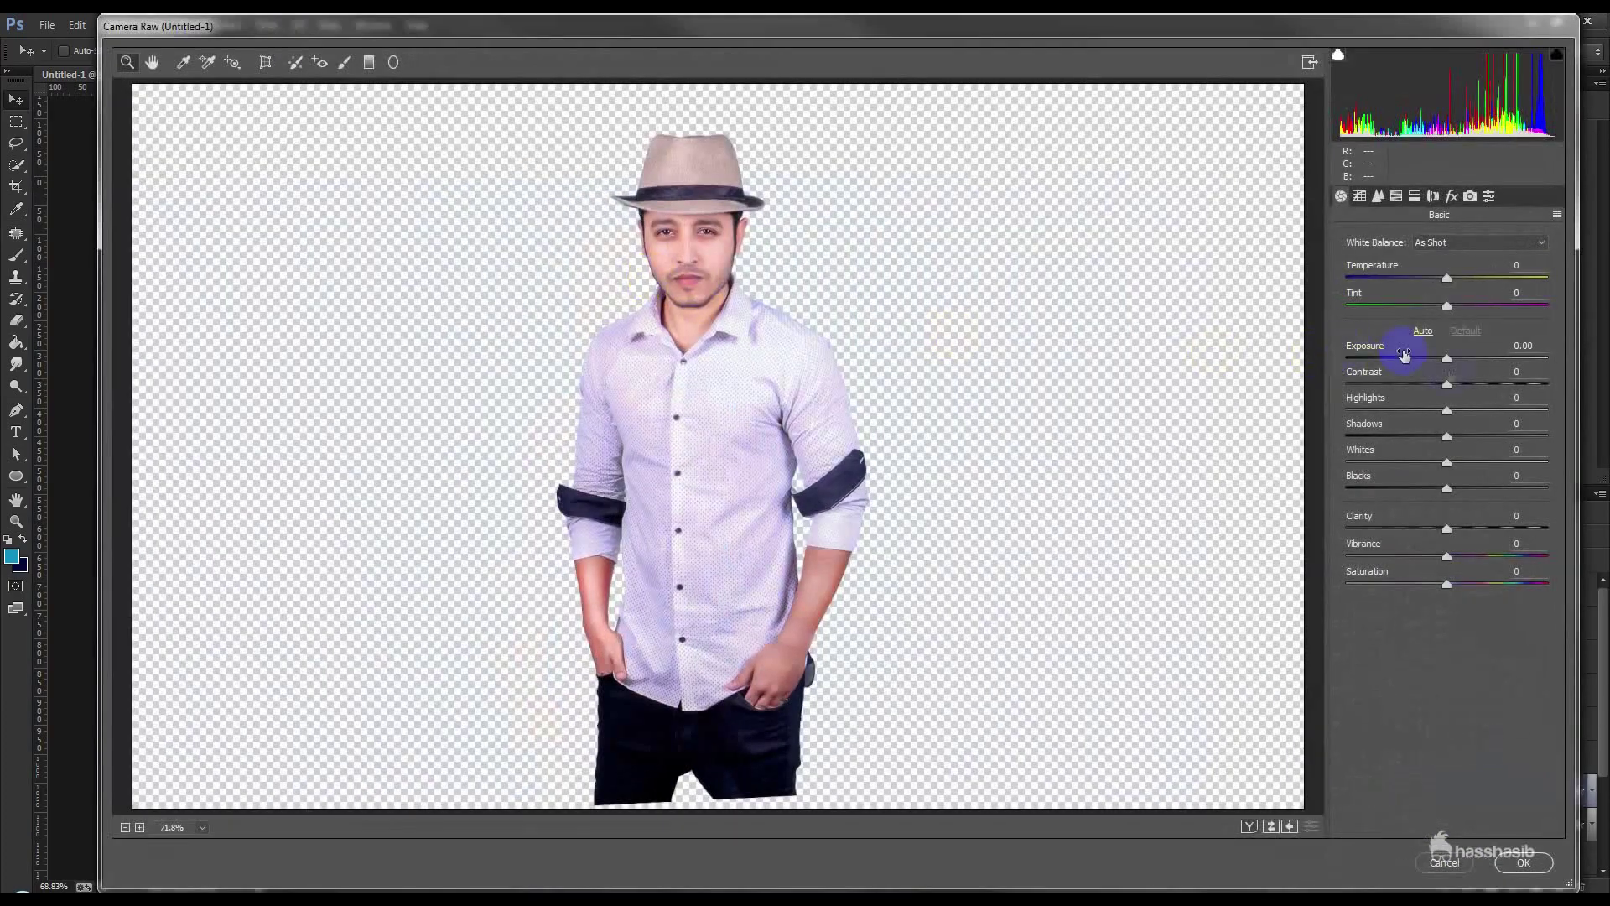
mouse_move(1447, 413)
left_mouse_down()
mouse_move(1381, 415)
mouse_move(1483, 439)
left_mouse_up()
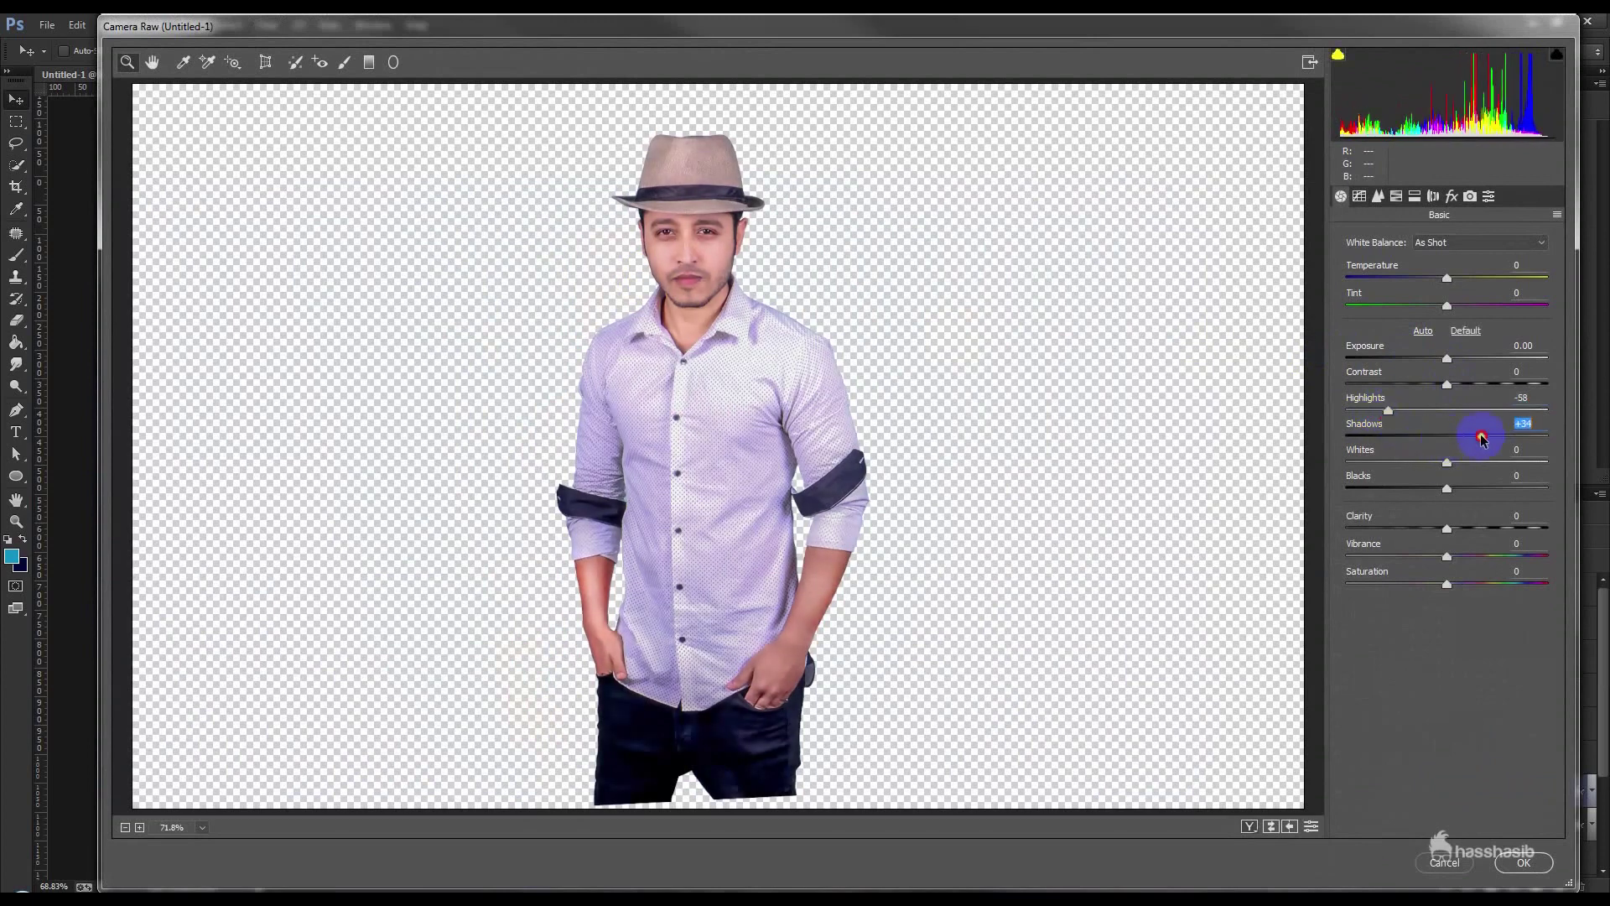
left_click(1378, 198)
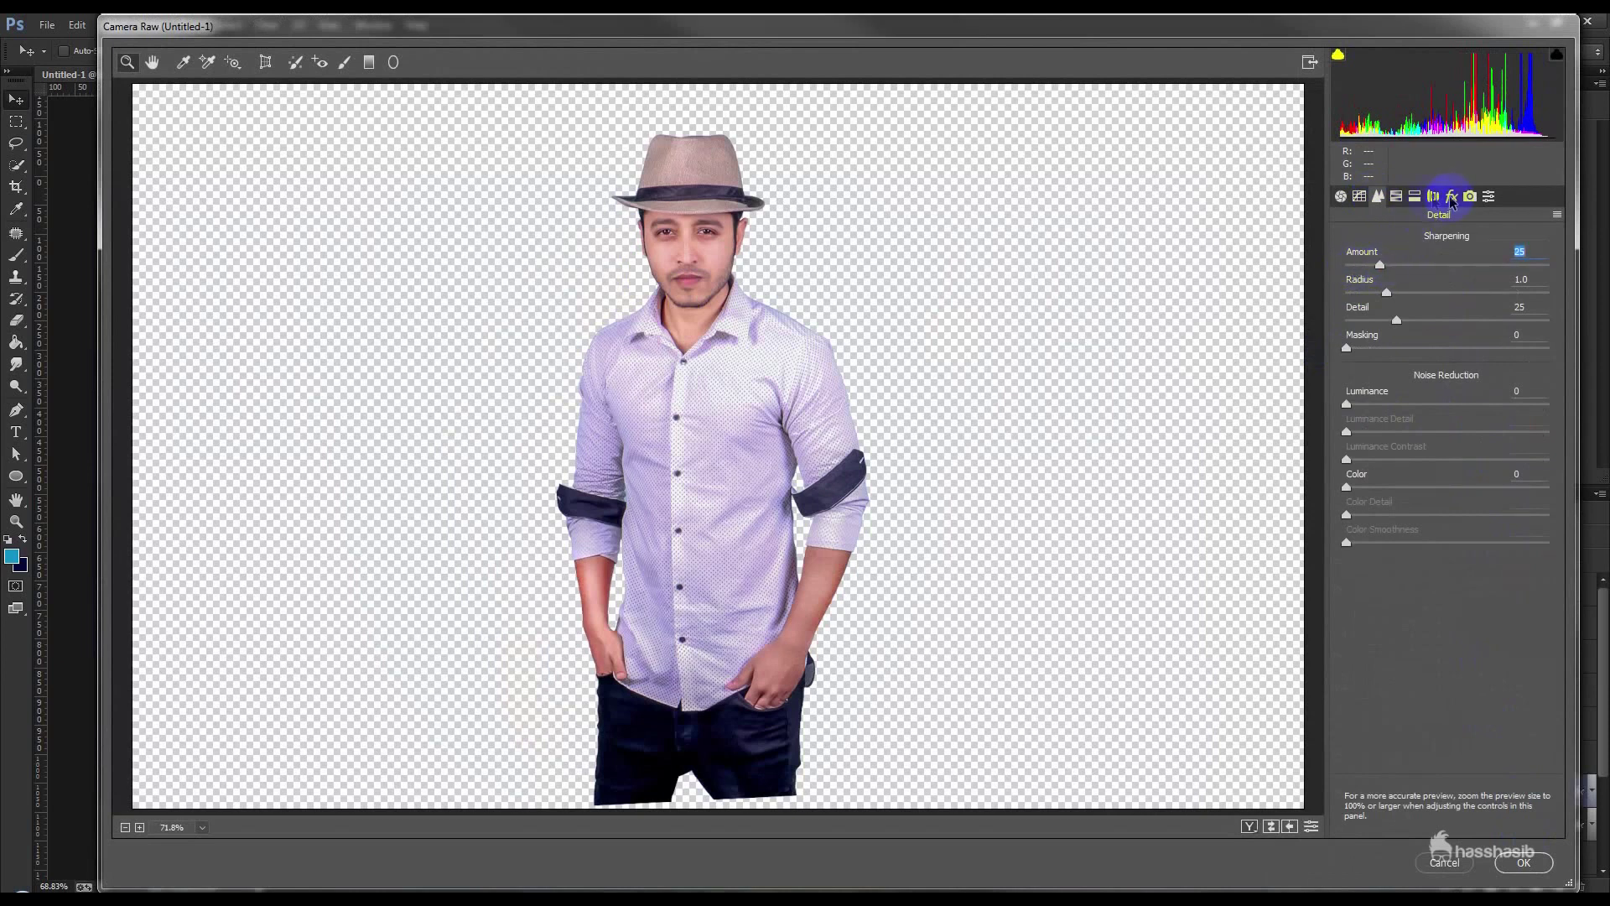
left_click(1396, 196)
left_click_drag(1449, 347, 1467, 347)
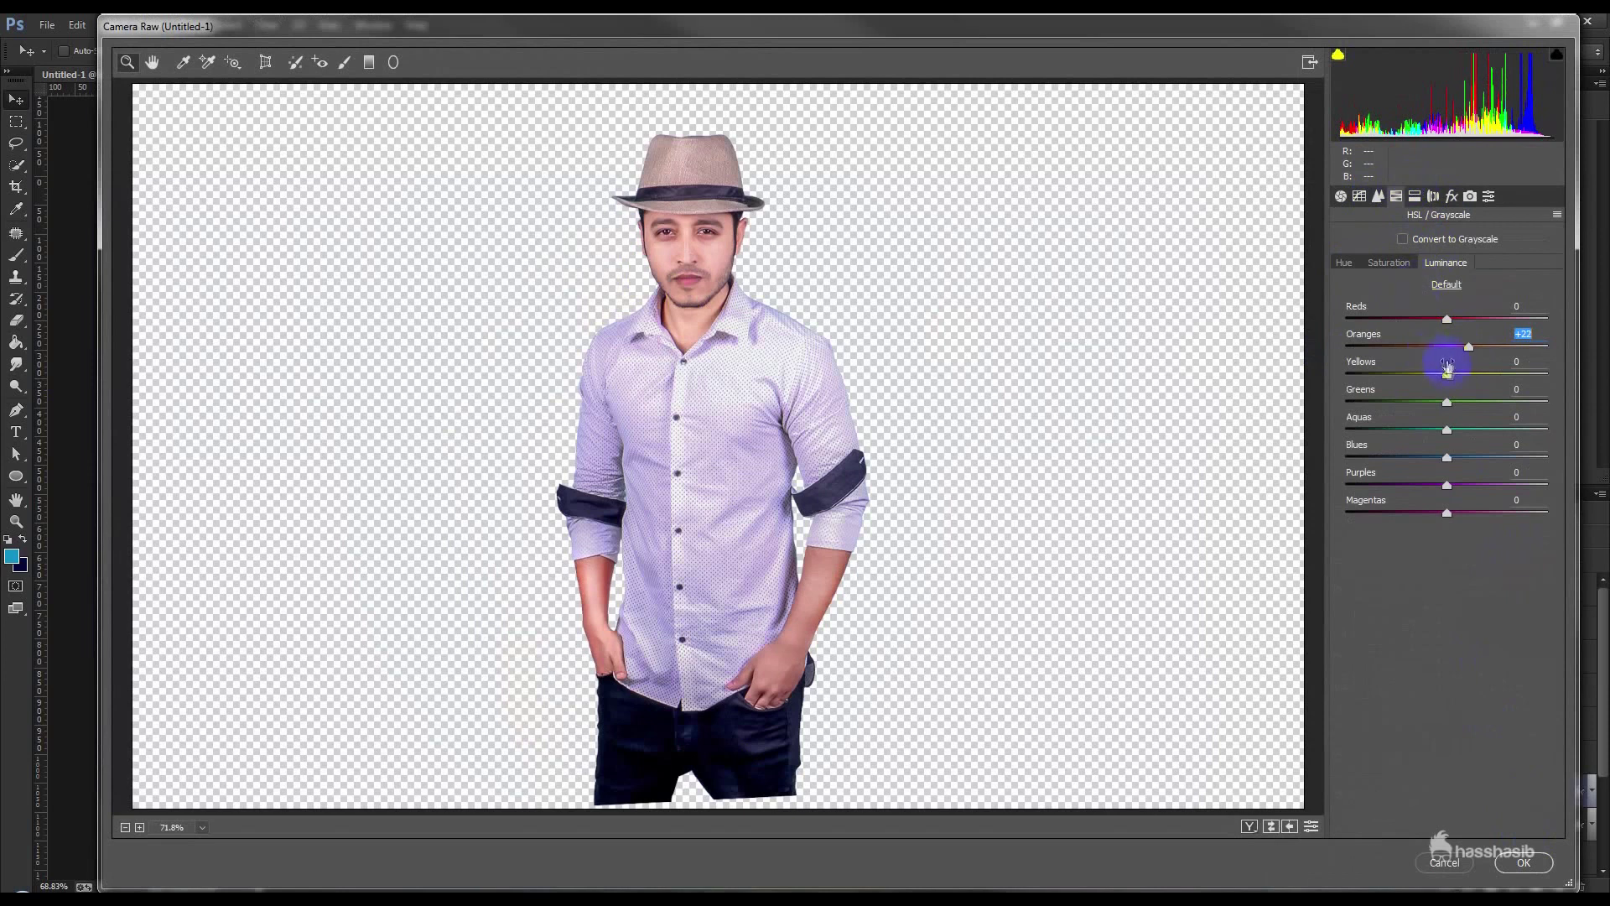
left_click_drag(1447, 375, 1426, 374)
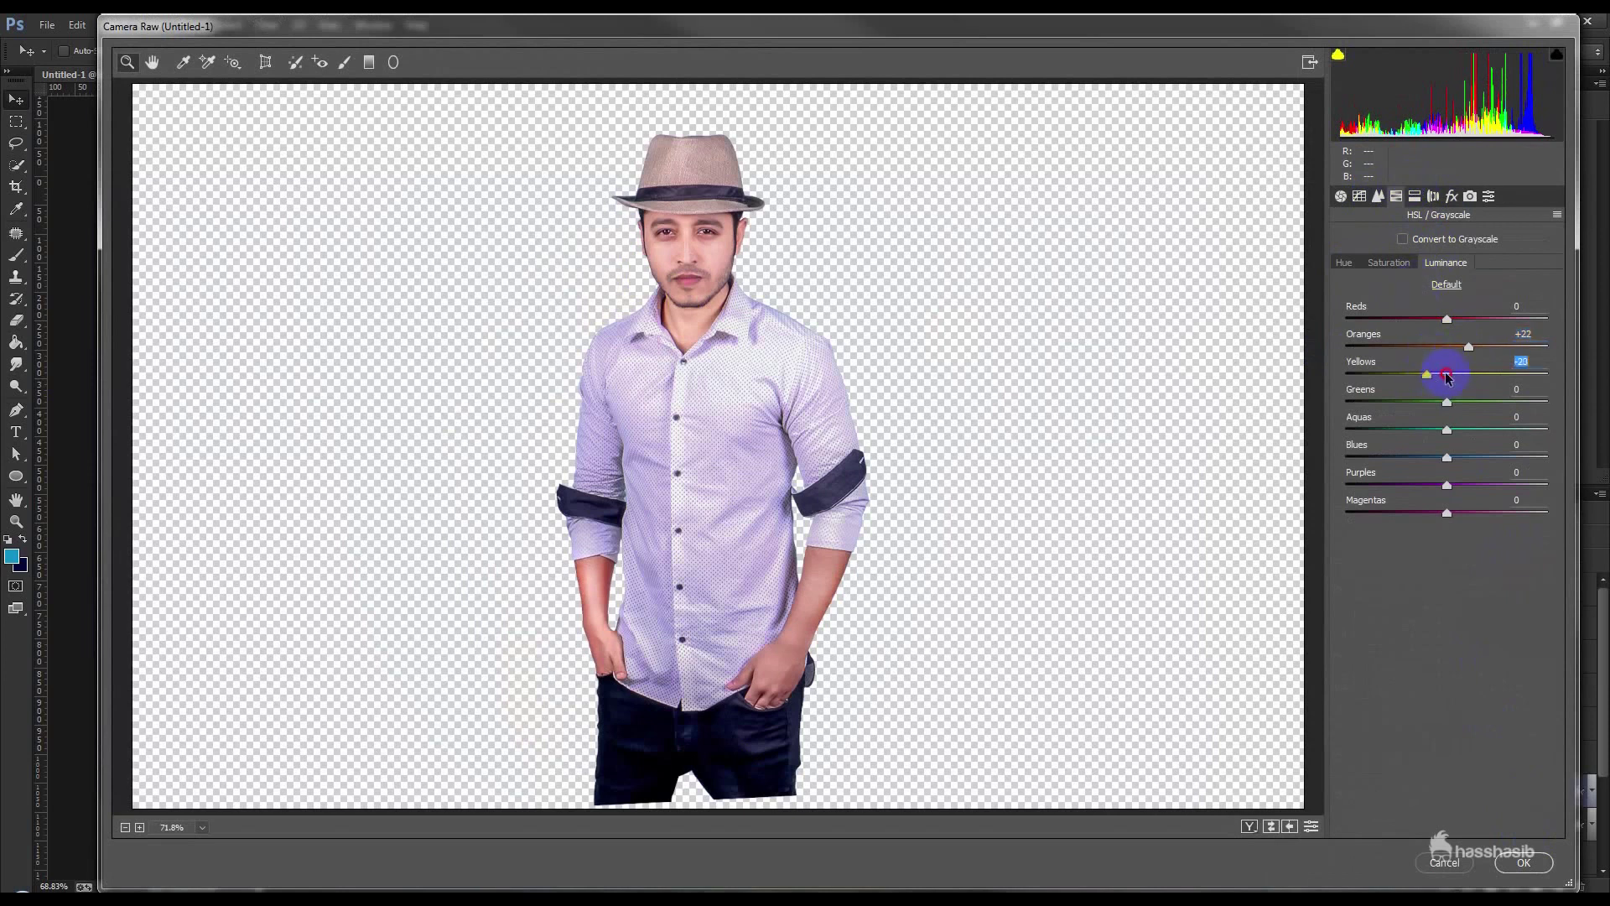
Step: Nudge the Orange hue slightly and apply the Camera Raw grading
left_click(1389, 264)
left_click(1343, 265)
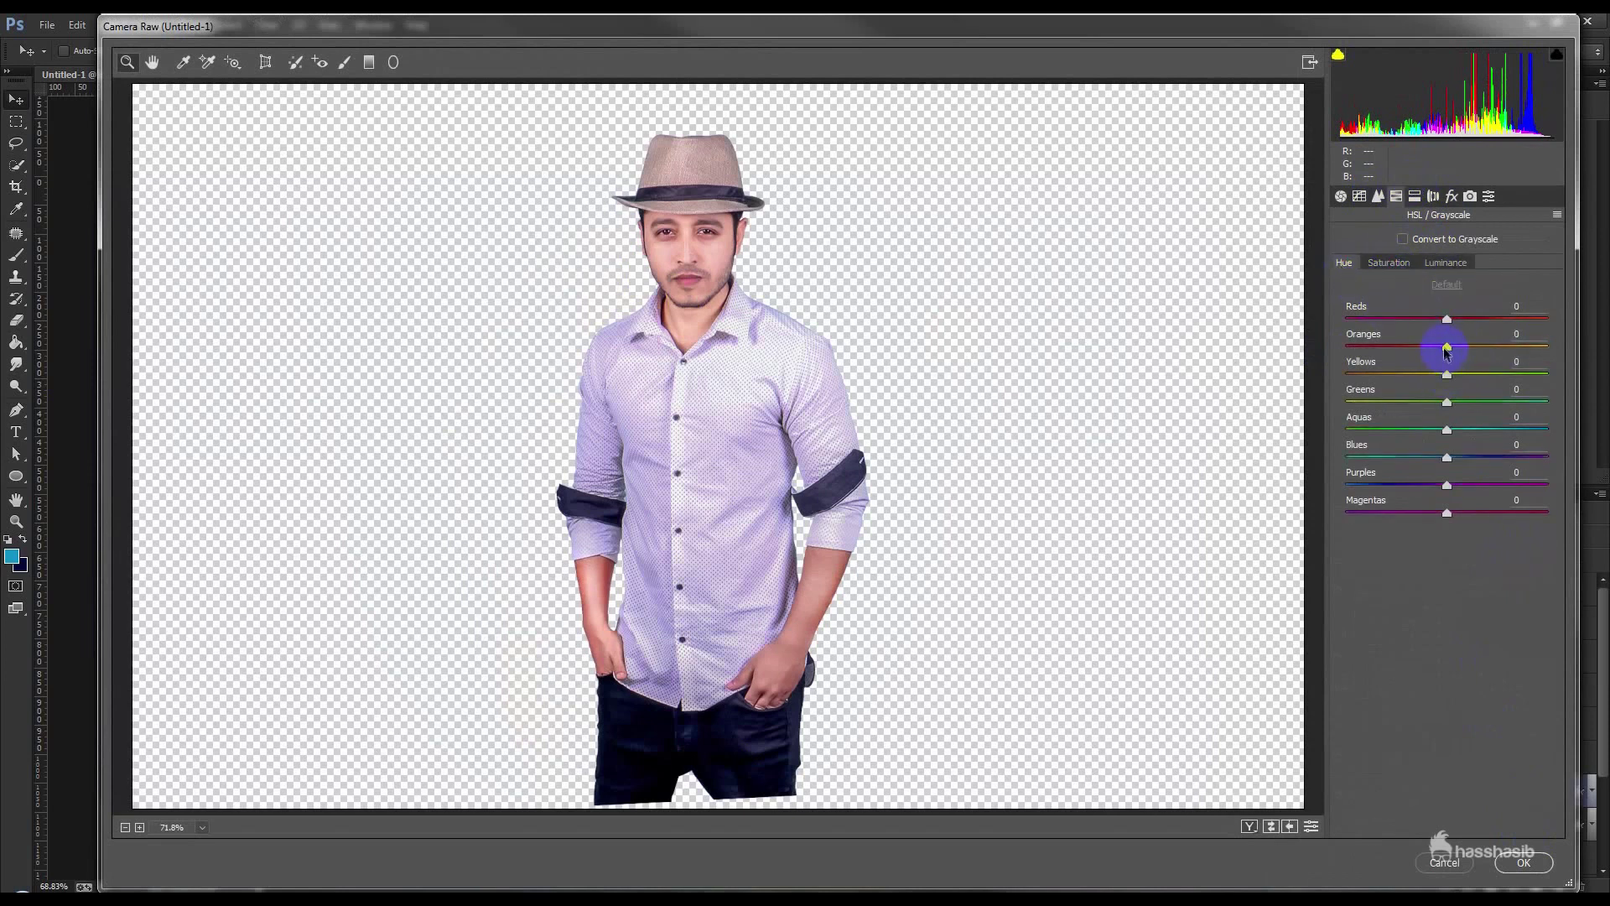
left_click_drag(1457, 348, 1461, 346)
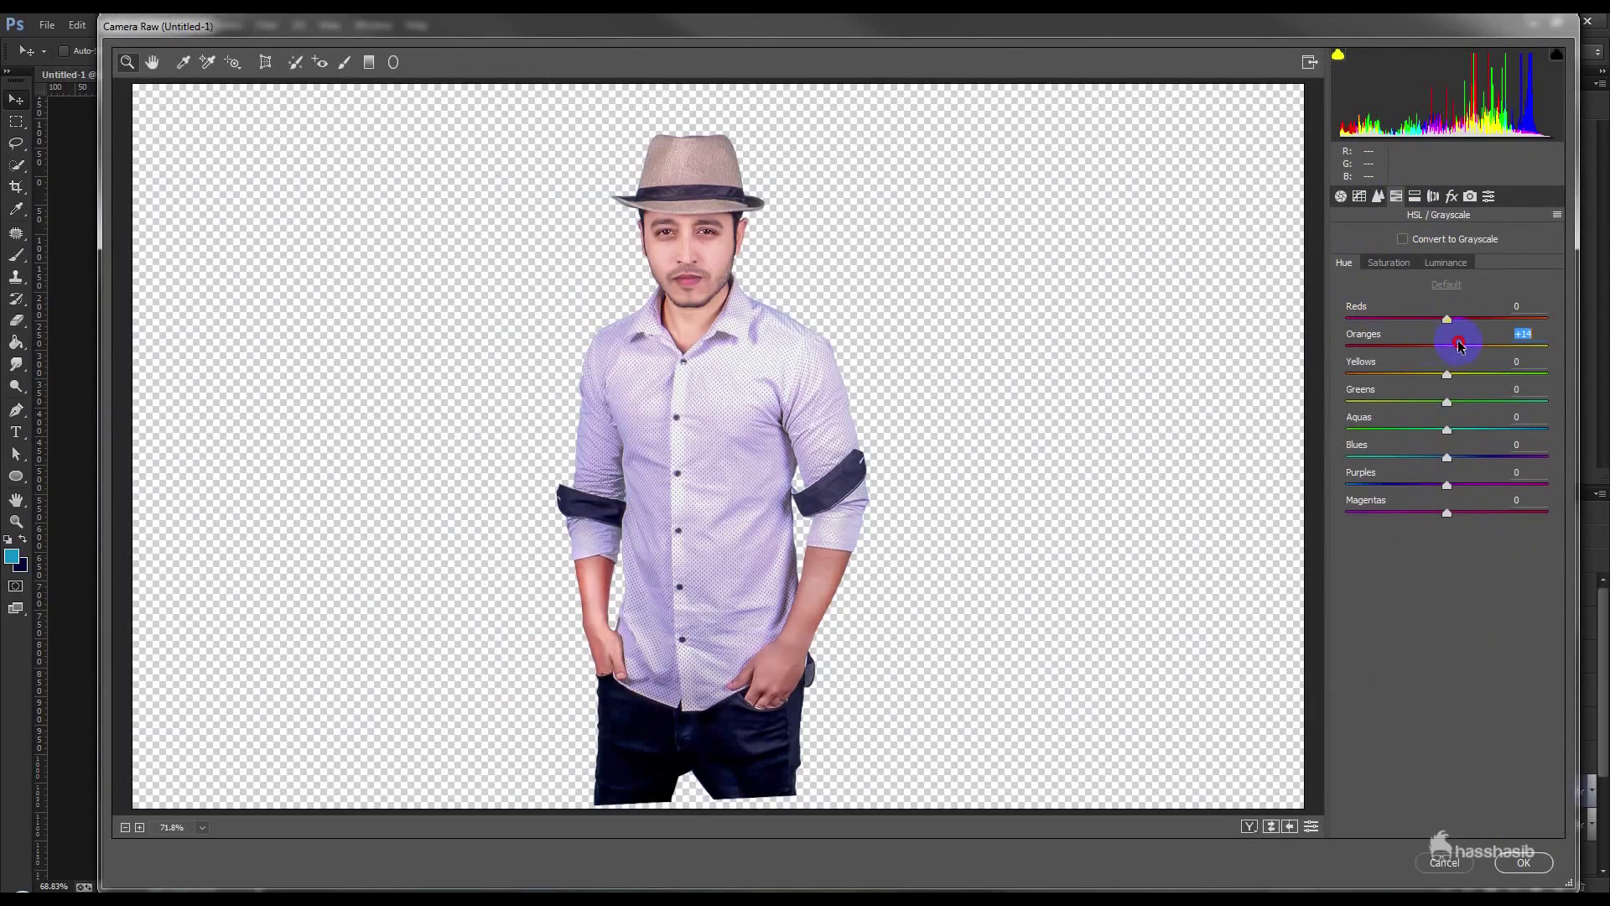
left_click(1525, 861)
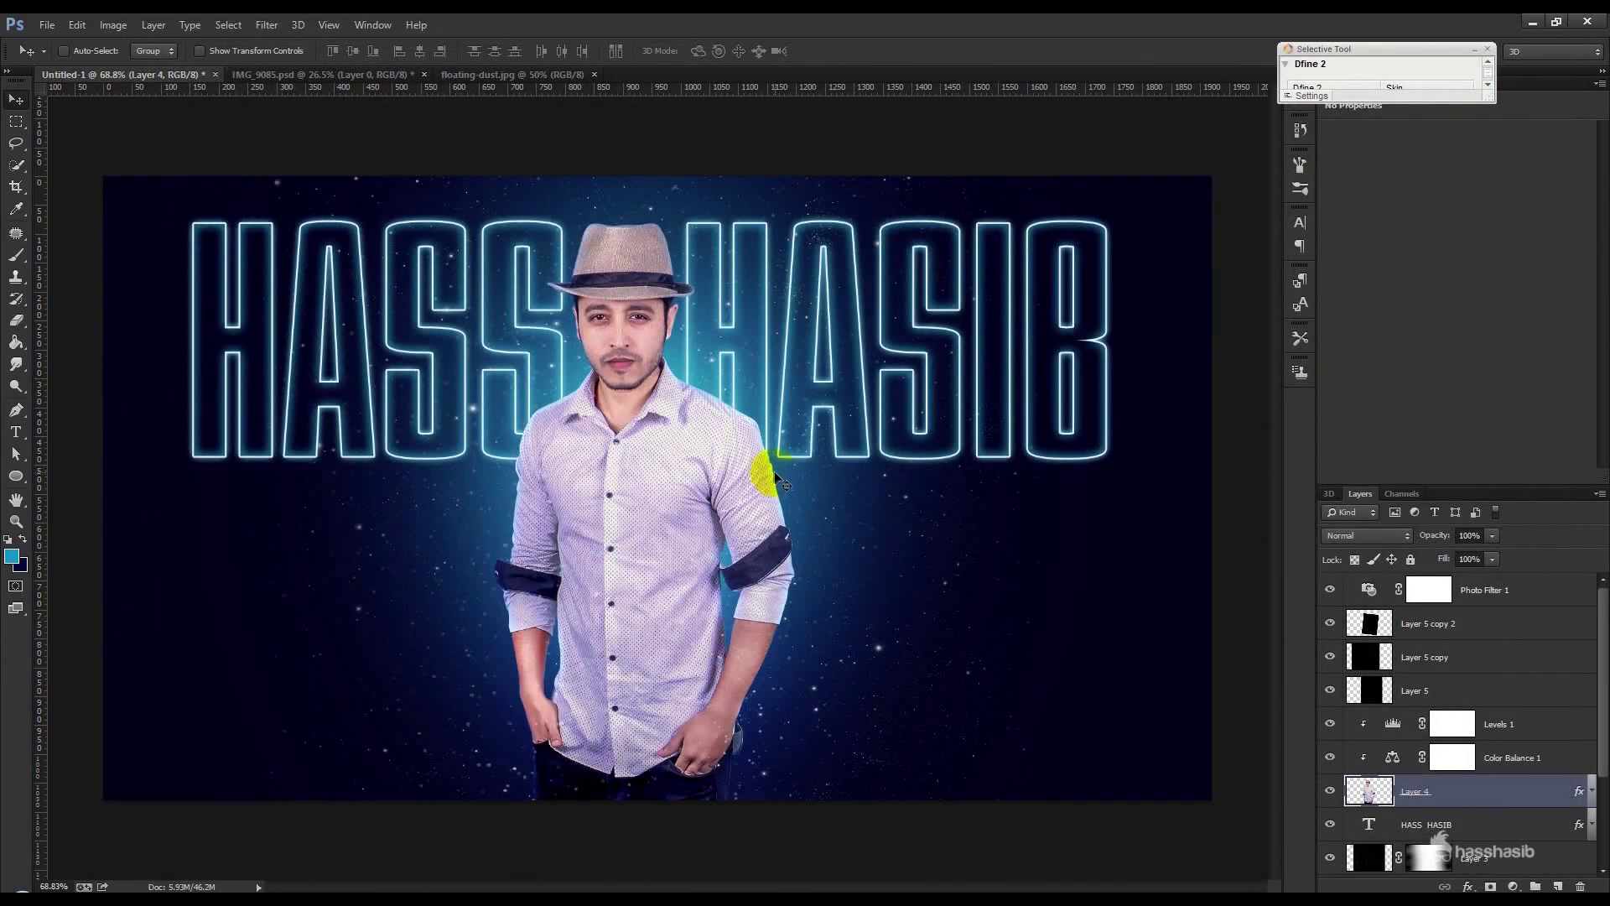
Step: Apply Imagenomic Portraiture's Smoothing: Medium preset to the man's layer
left_click(266, 25)
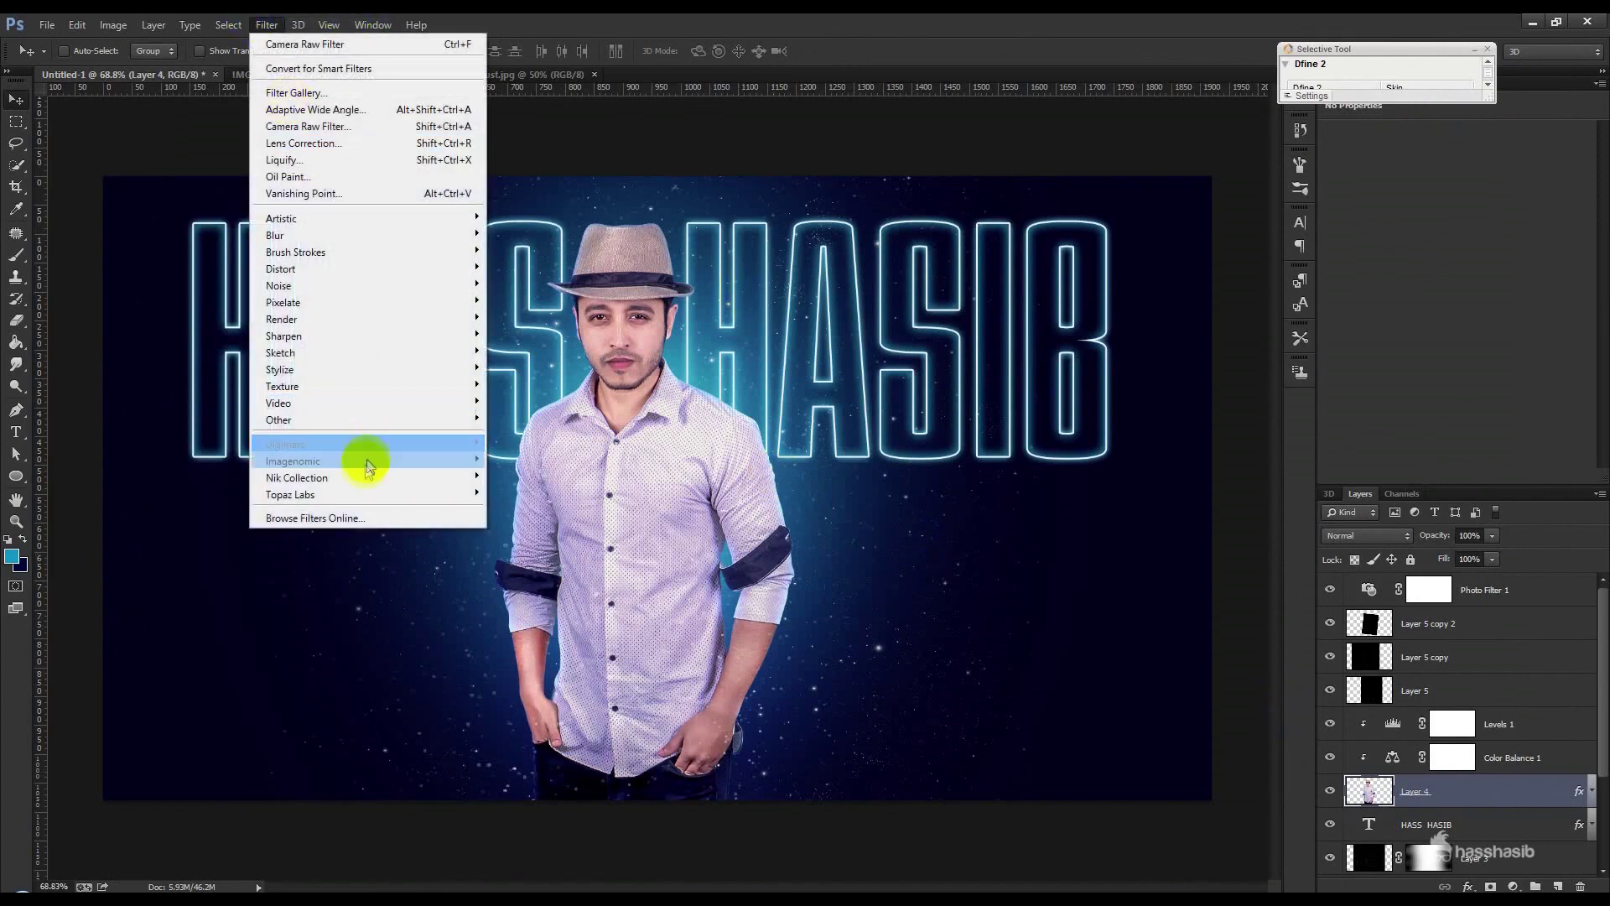
mouse_move(294, 460)
left_click(520, 462)
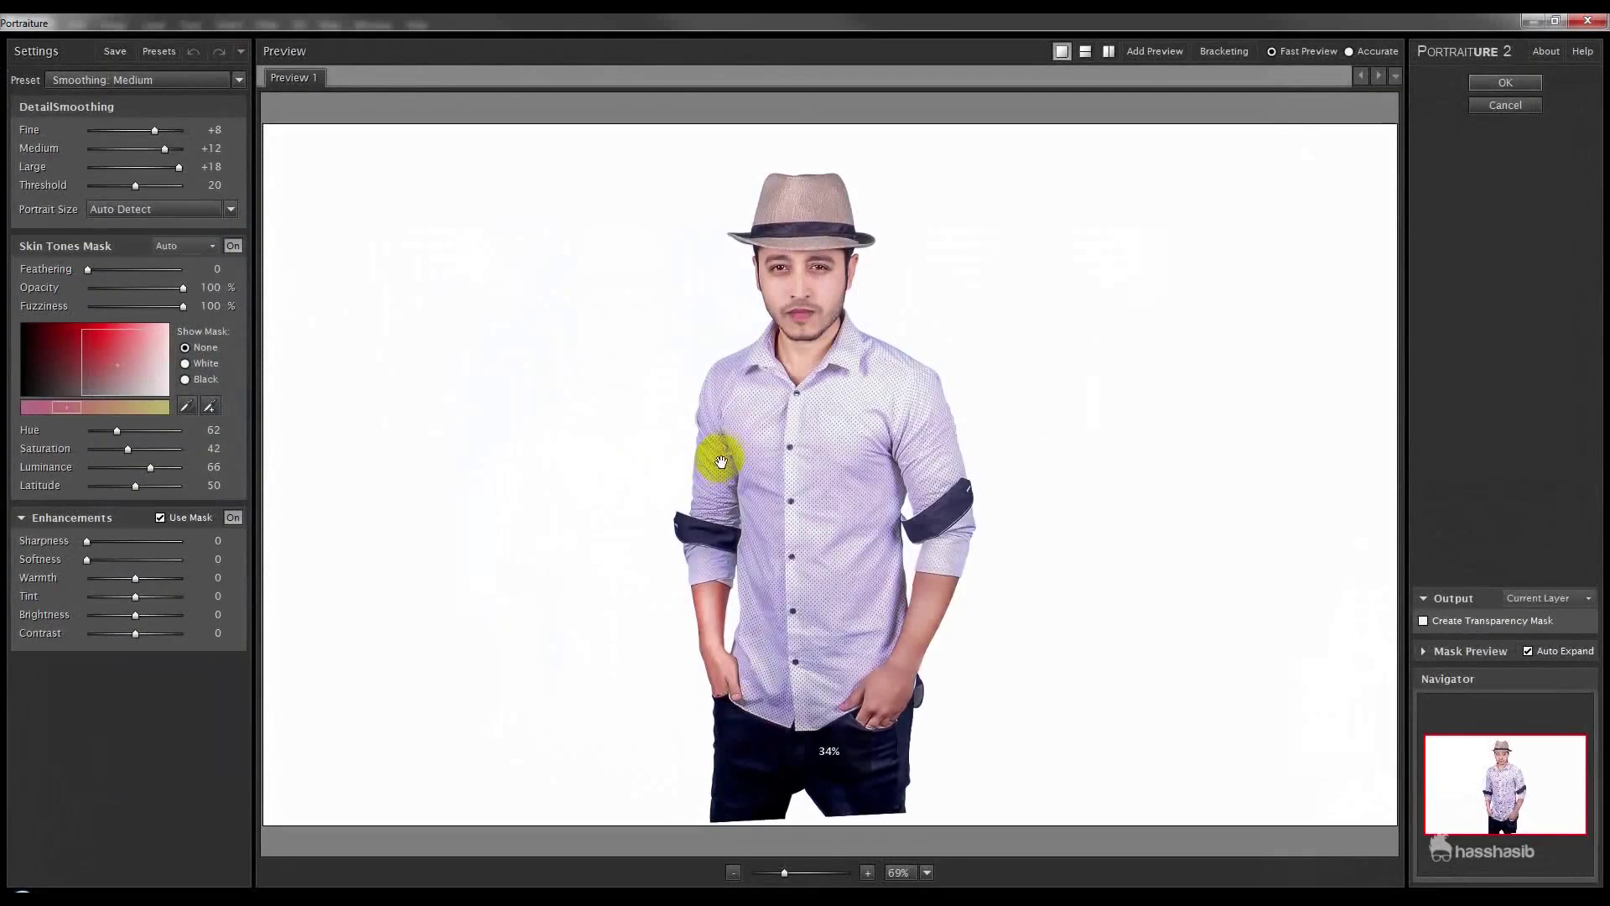
left_click(1515, 83)
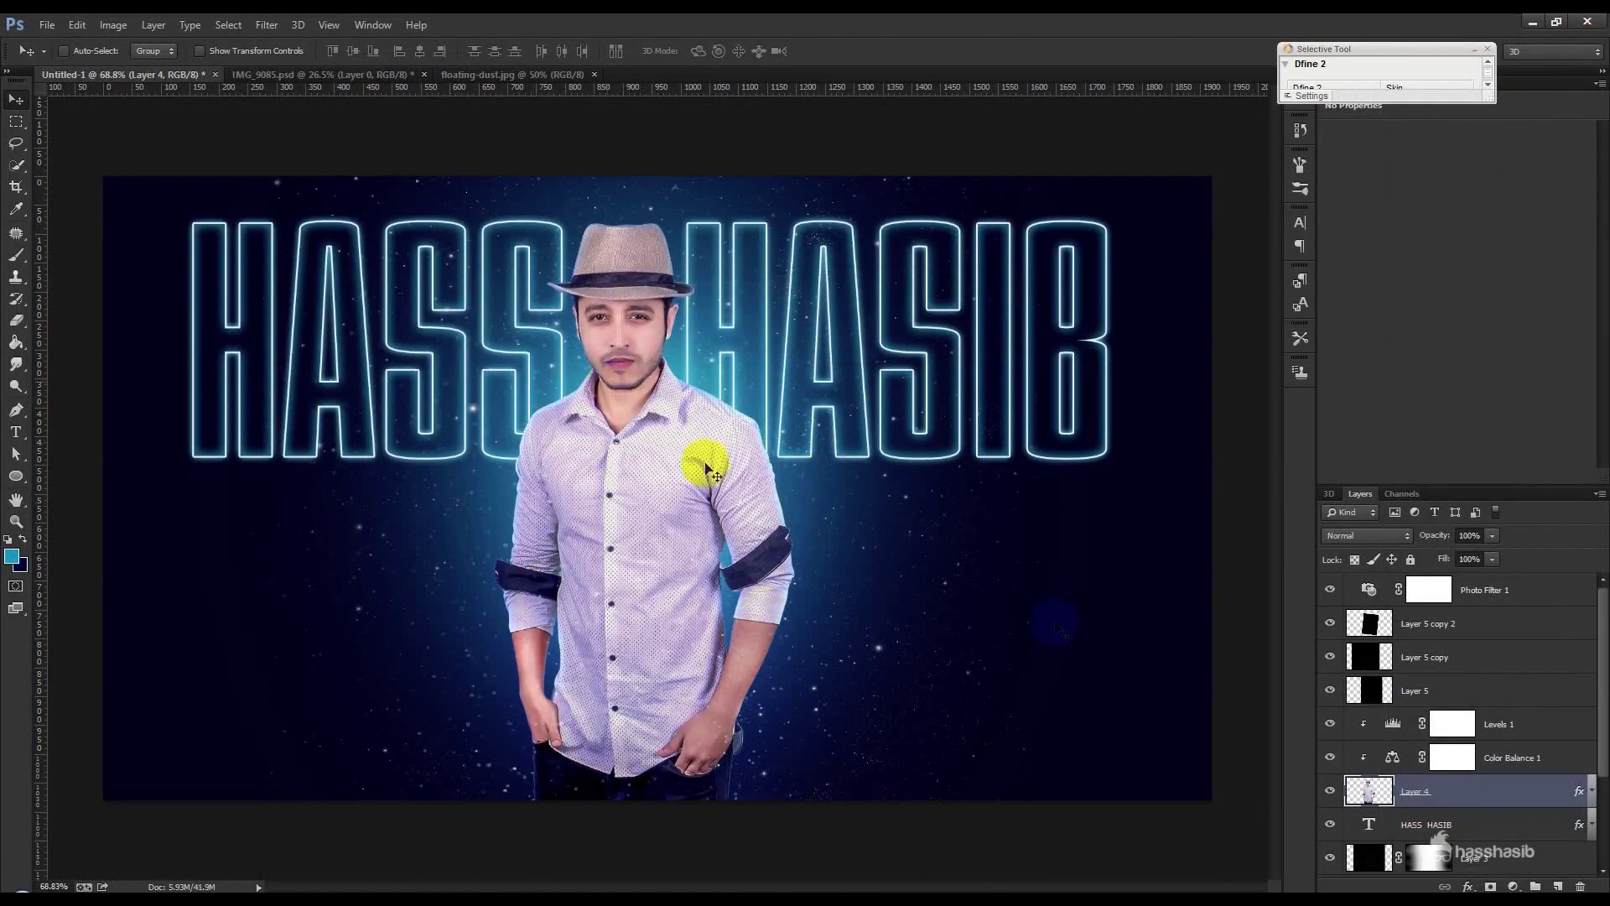
Step: Compare and then delete the Photo Filter 1 sepia layer
left_click(1505, 592)
left_click(1329, 589)
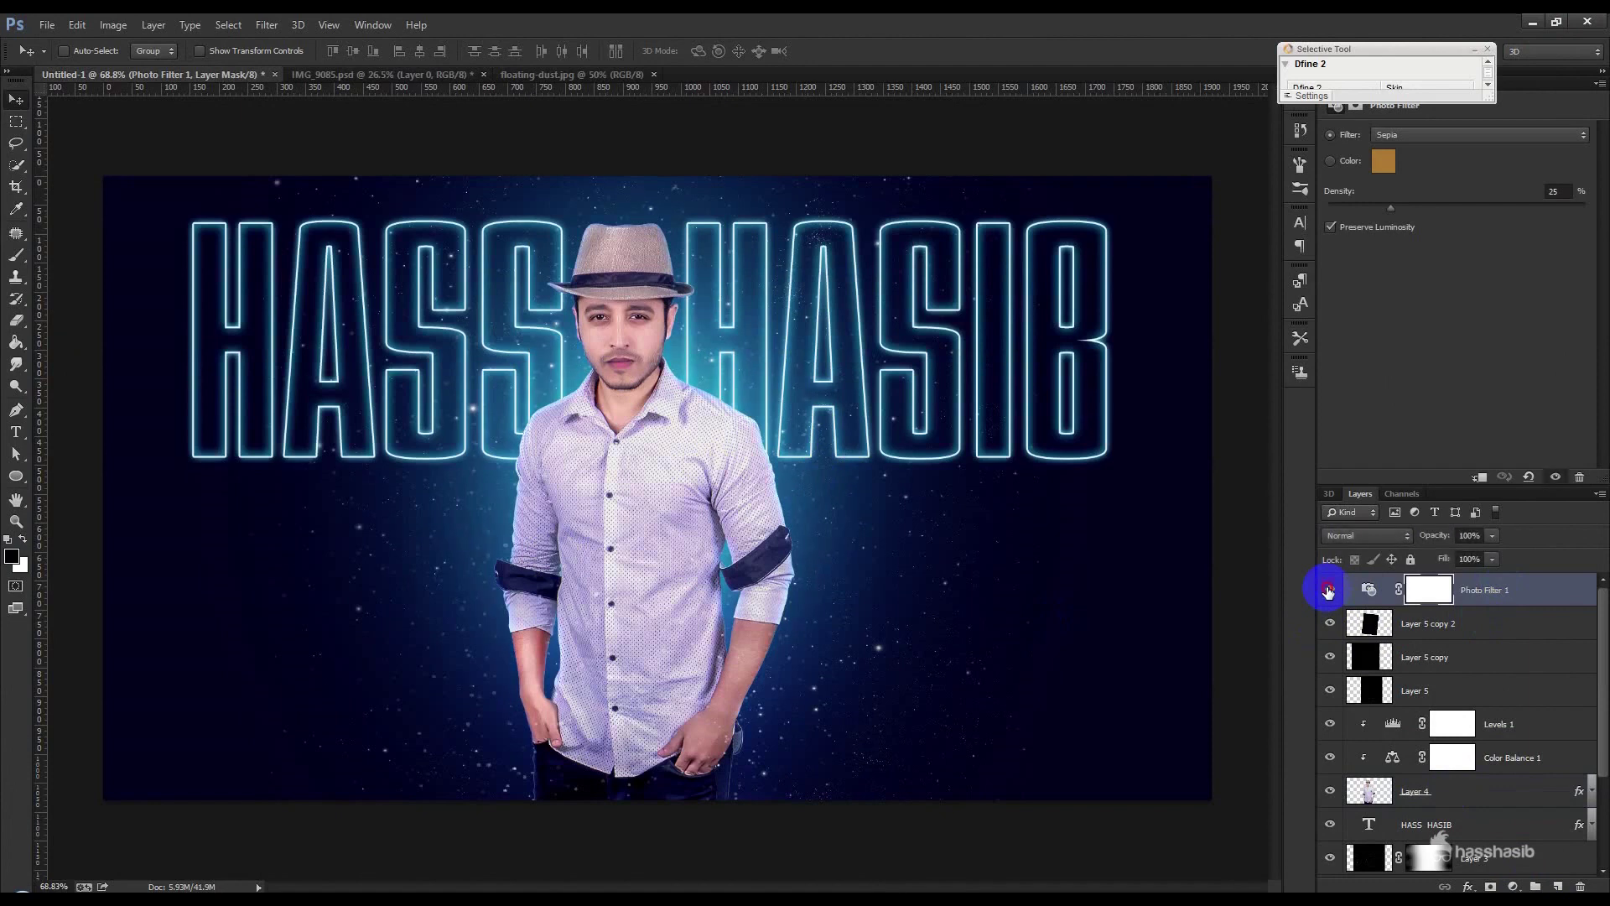
mouse_move(1426, 591)
left_mouse_down()
mouse_move(1591, 874)
mouse_move(1580, 886)
left_mouse_up()
Step: Add a new top layer filled with a merged Apply Image copy of the composition
left_click(1557, 886)
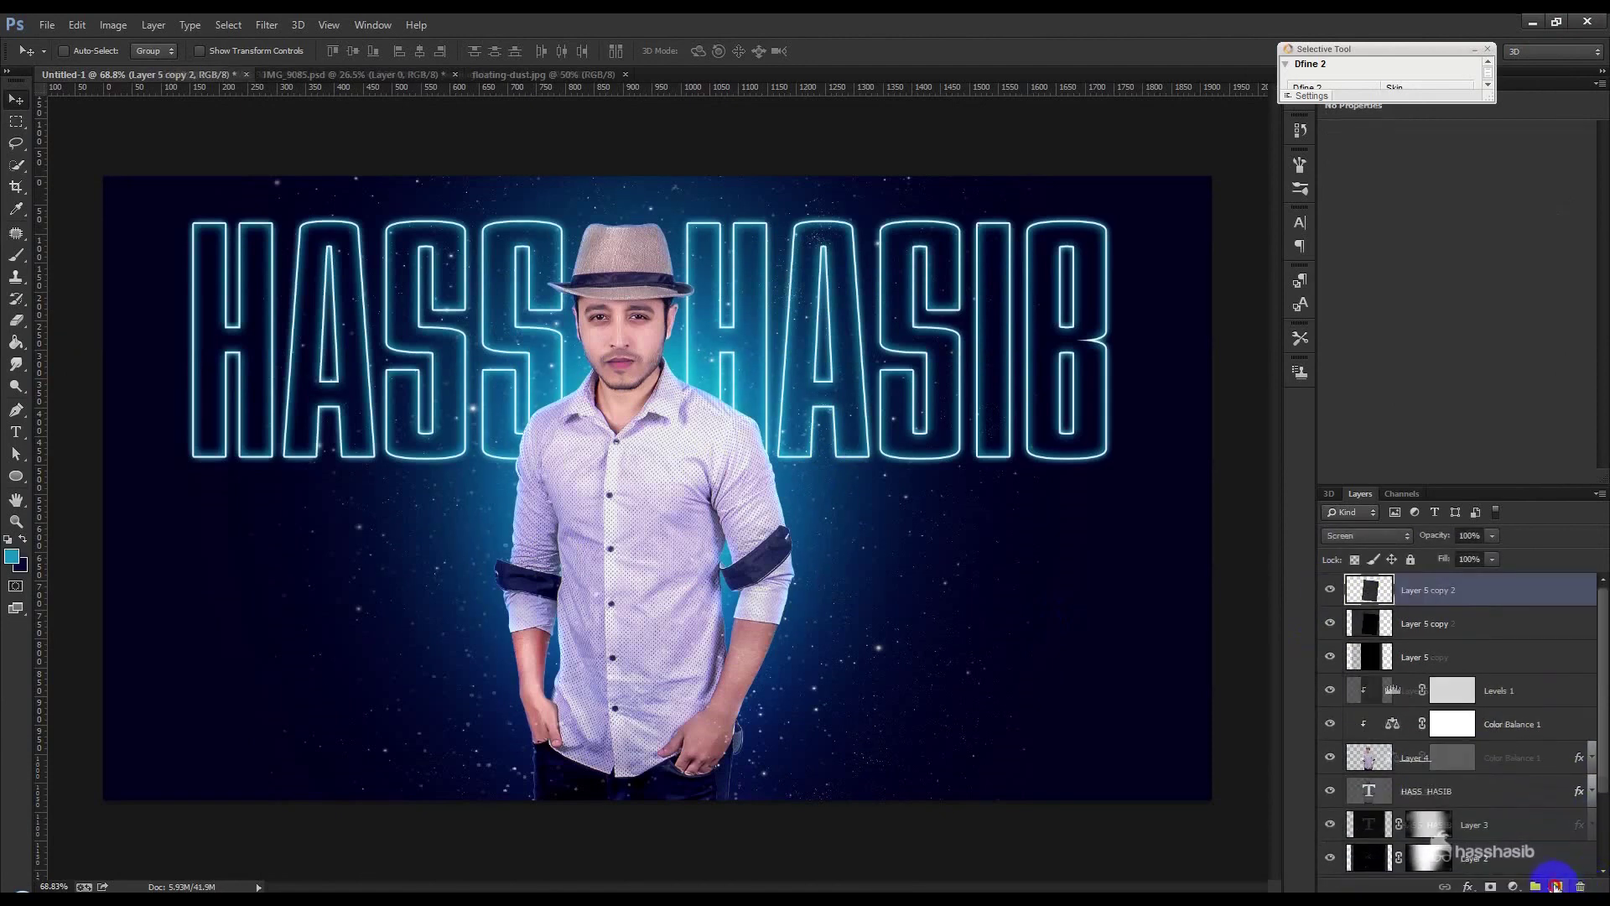
left_click(113, 25)
left_click(136, 276)
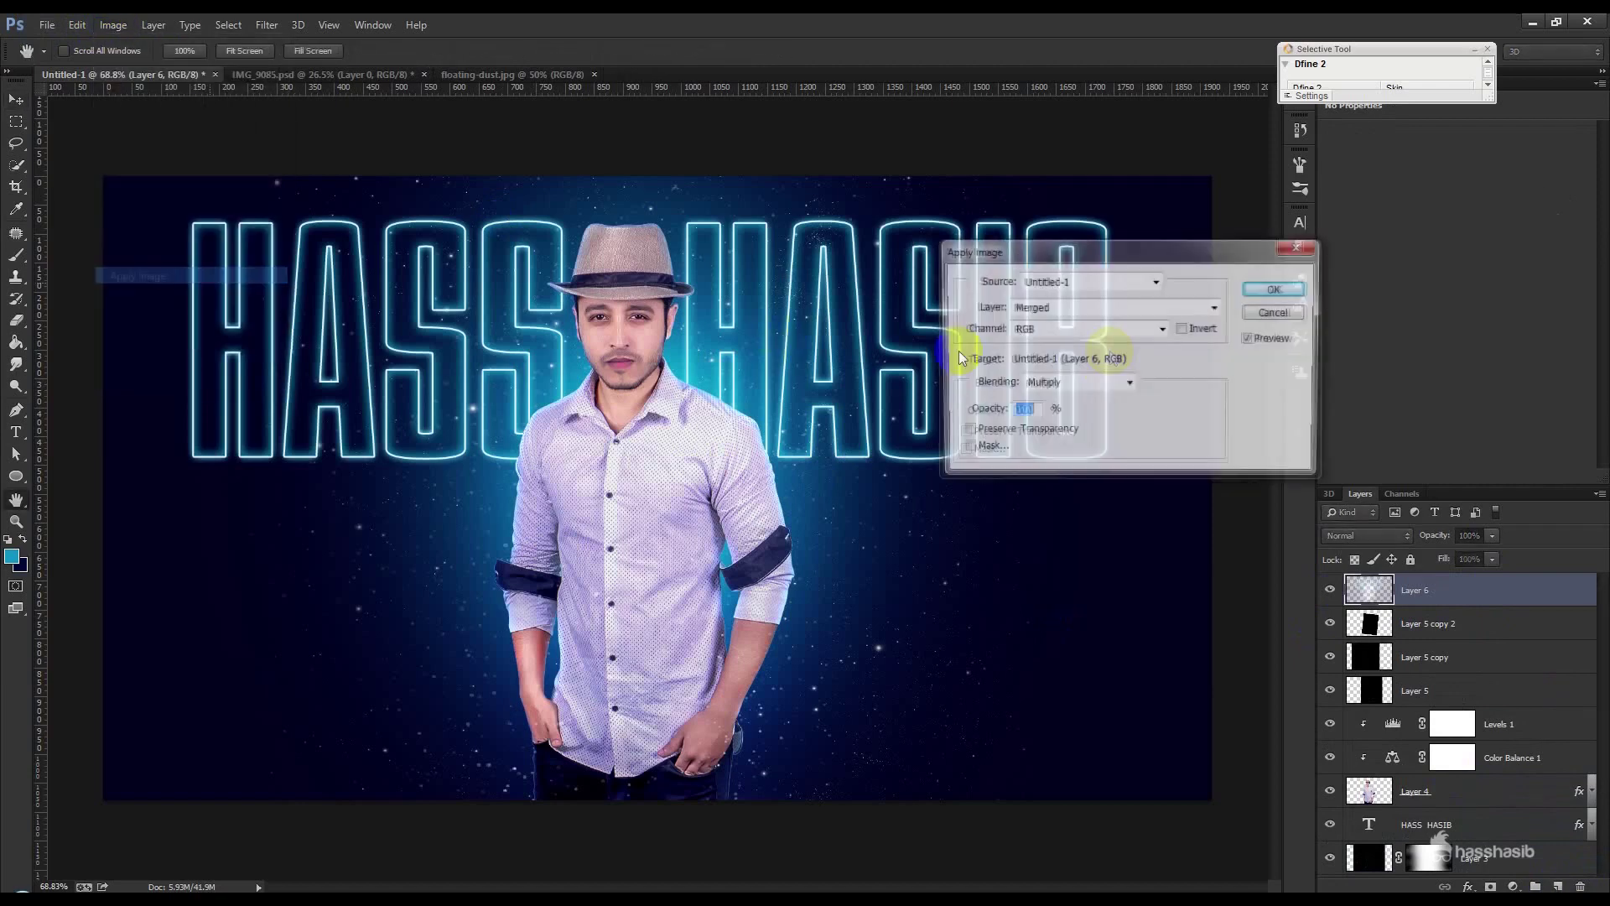
left_click(1273, 289)
left_click(267, 25)
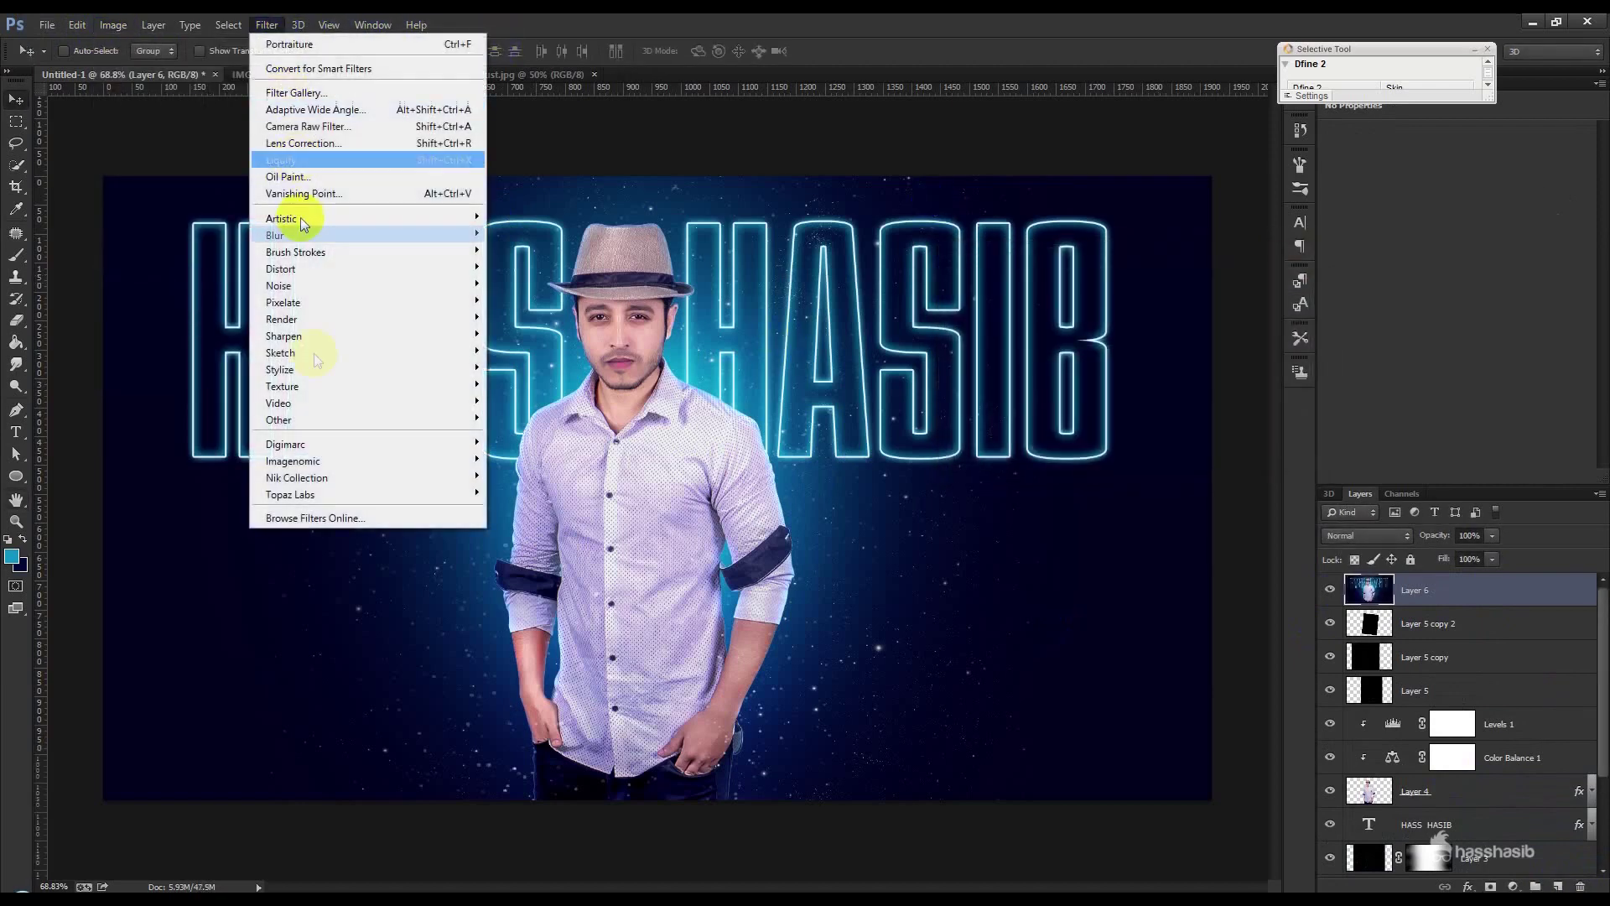
mouse_move(297, 478)
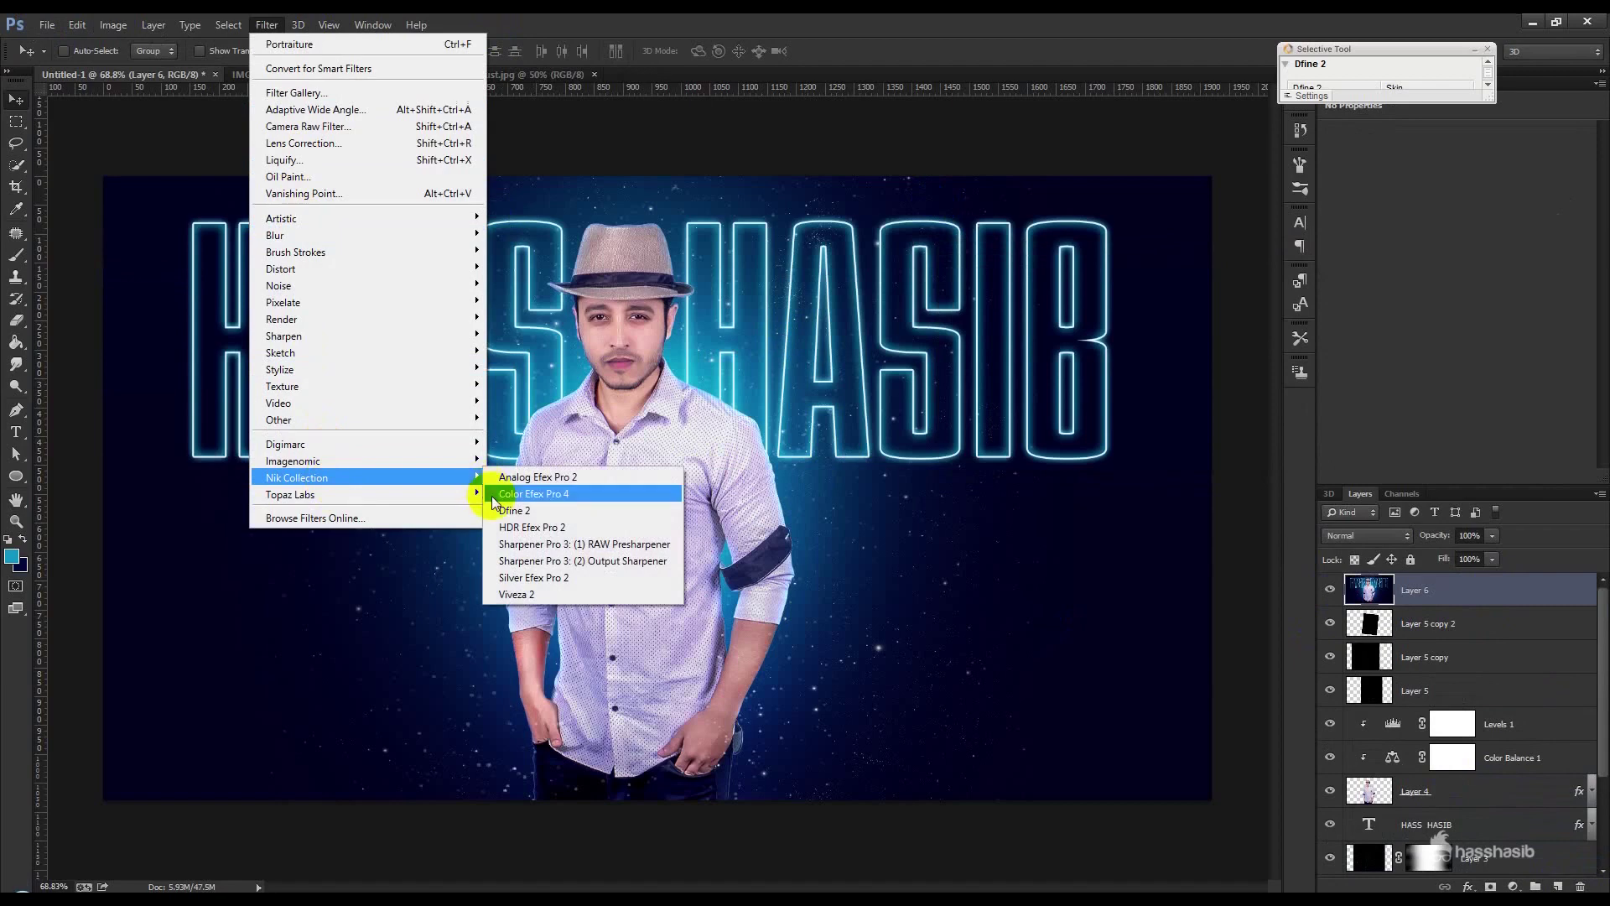
Step: Open Color Efex Pro 4 and preview looks from Bi-Color Filters to Contrast Only
left_click(493, 494)
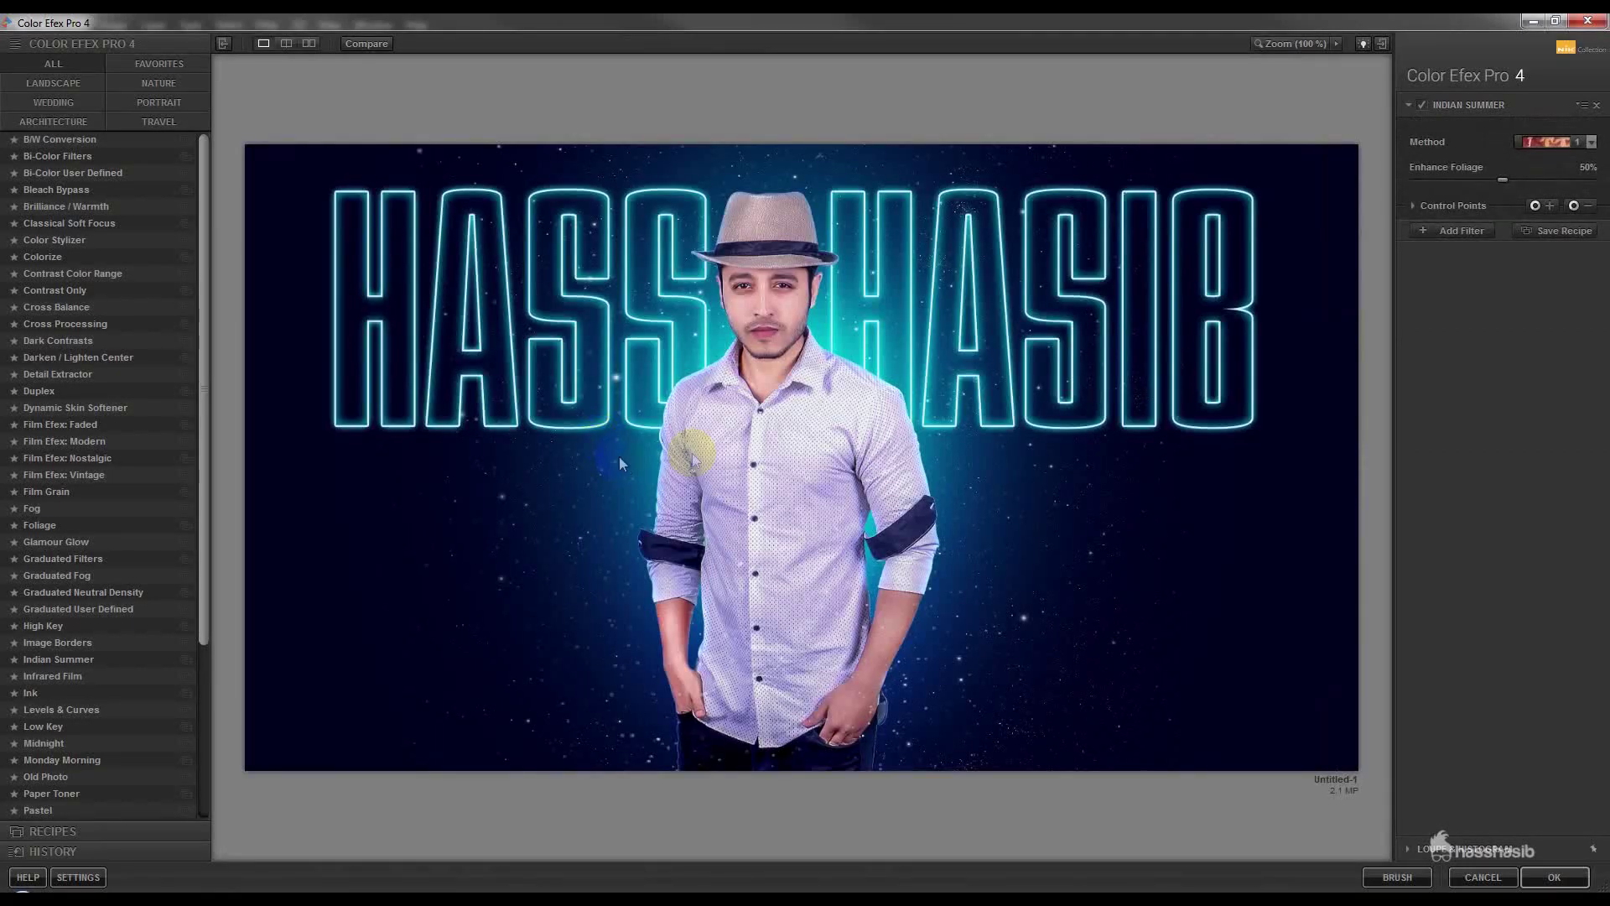
left_click(81, 142)
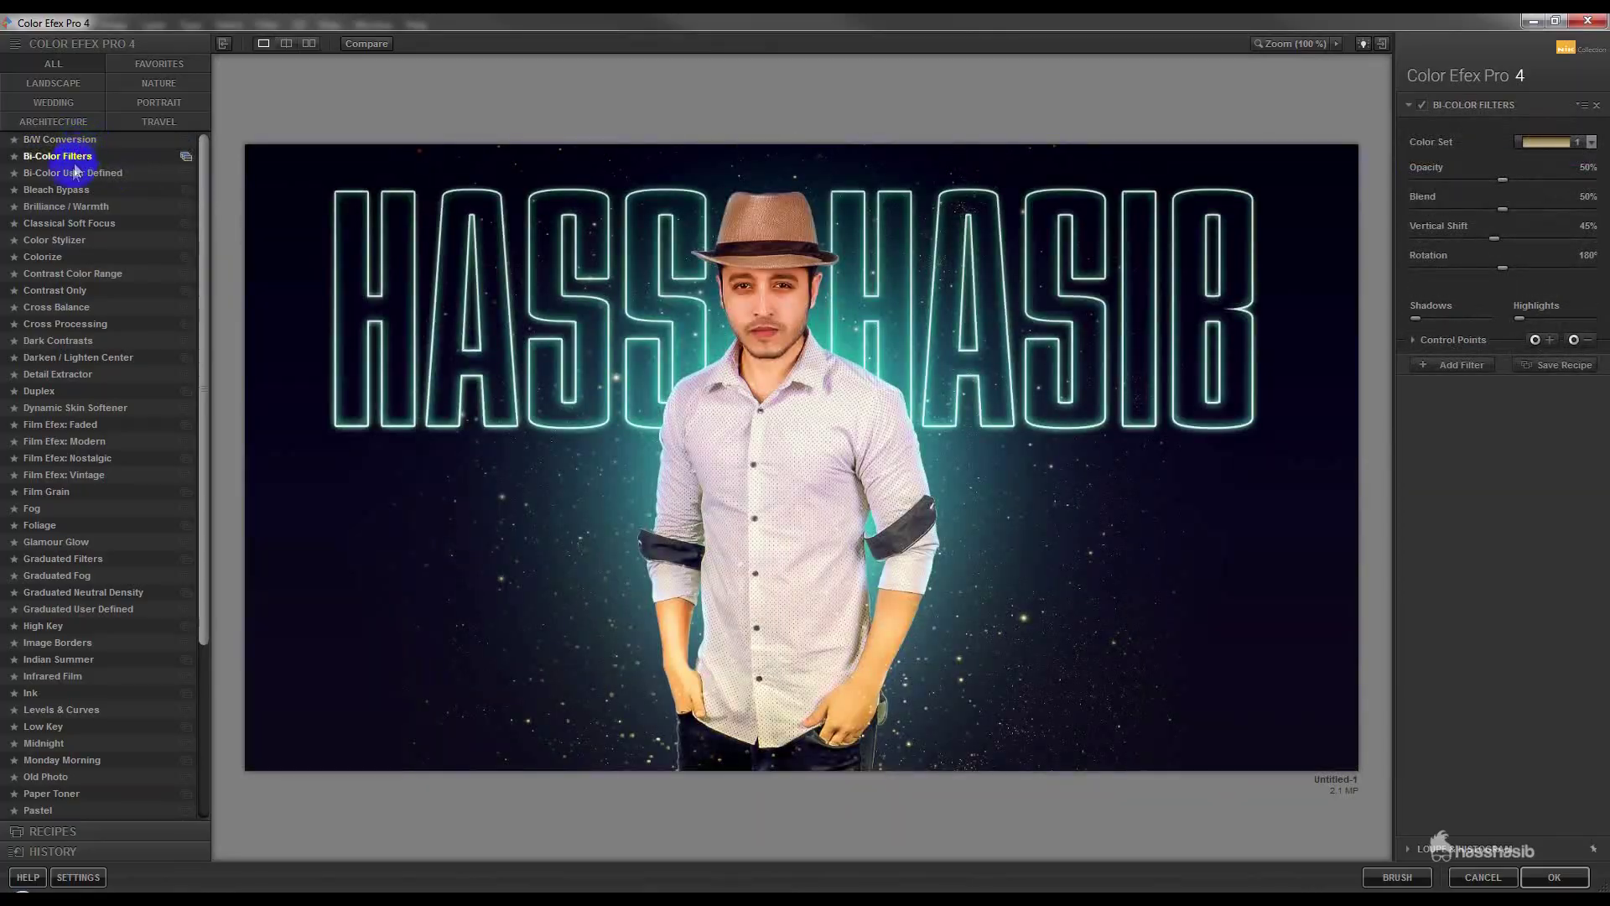
left_click(76, 171)
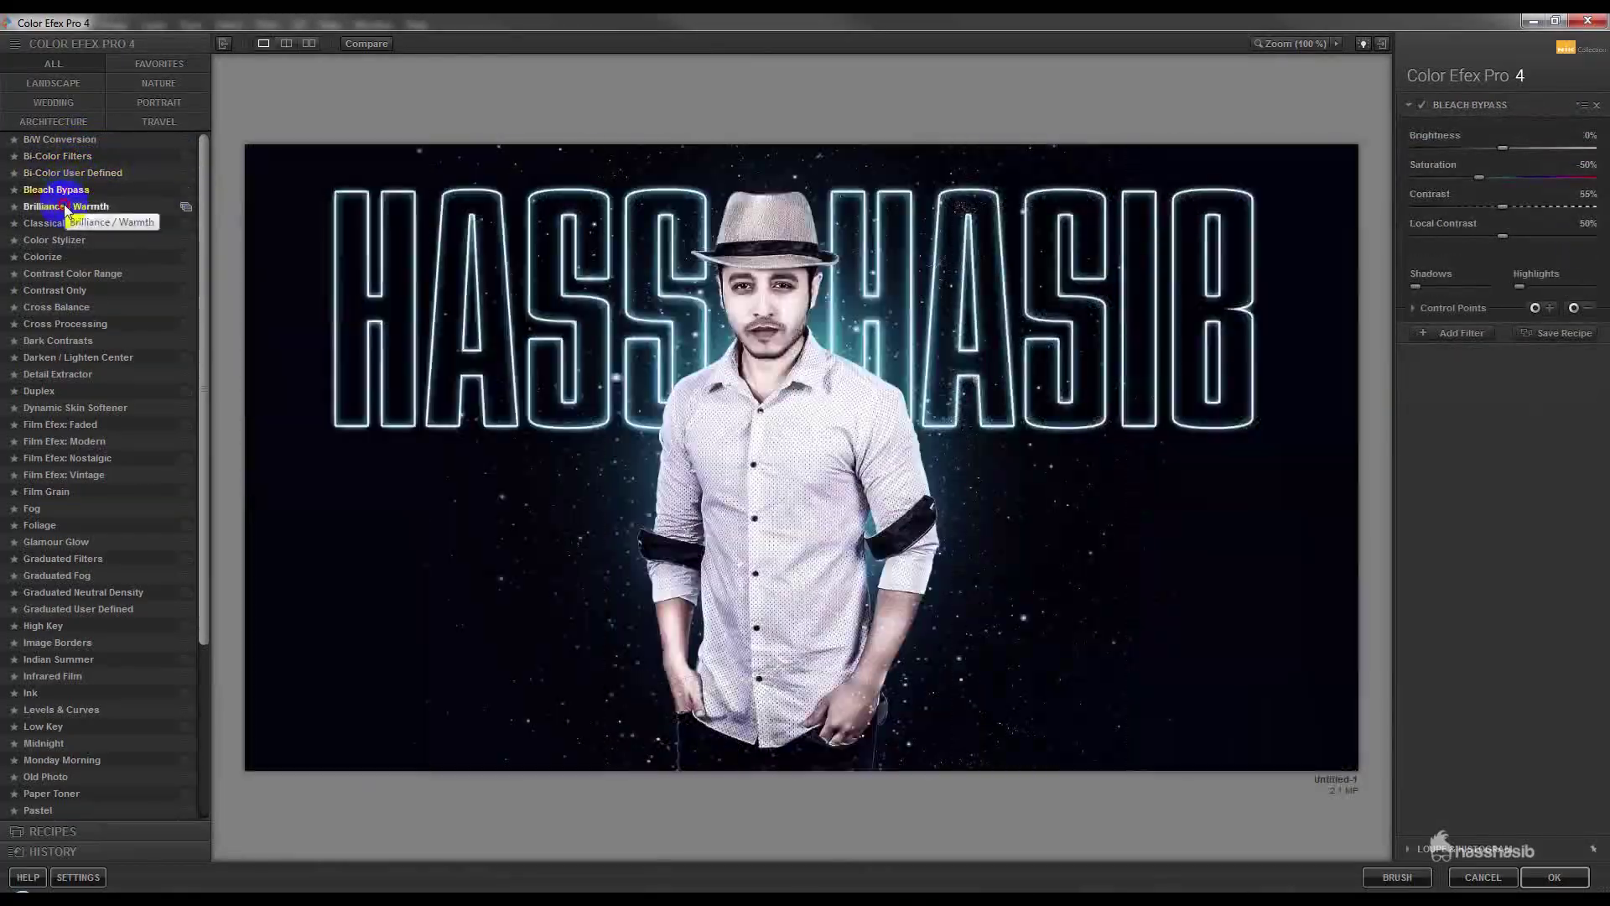
left_click(66, 207)
left_click(66, 227)
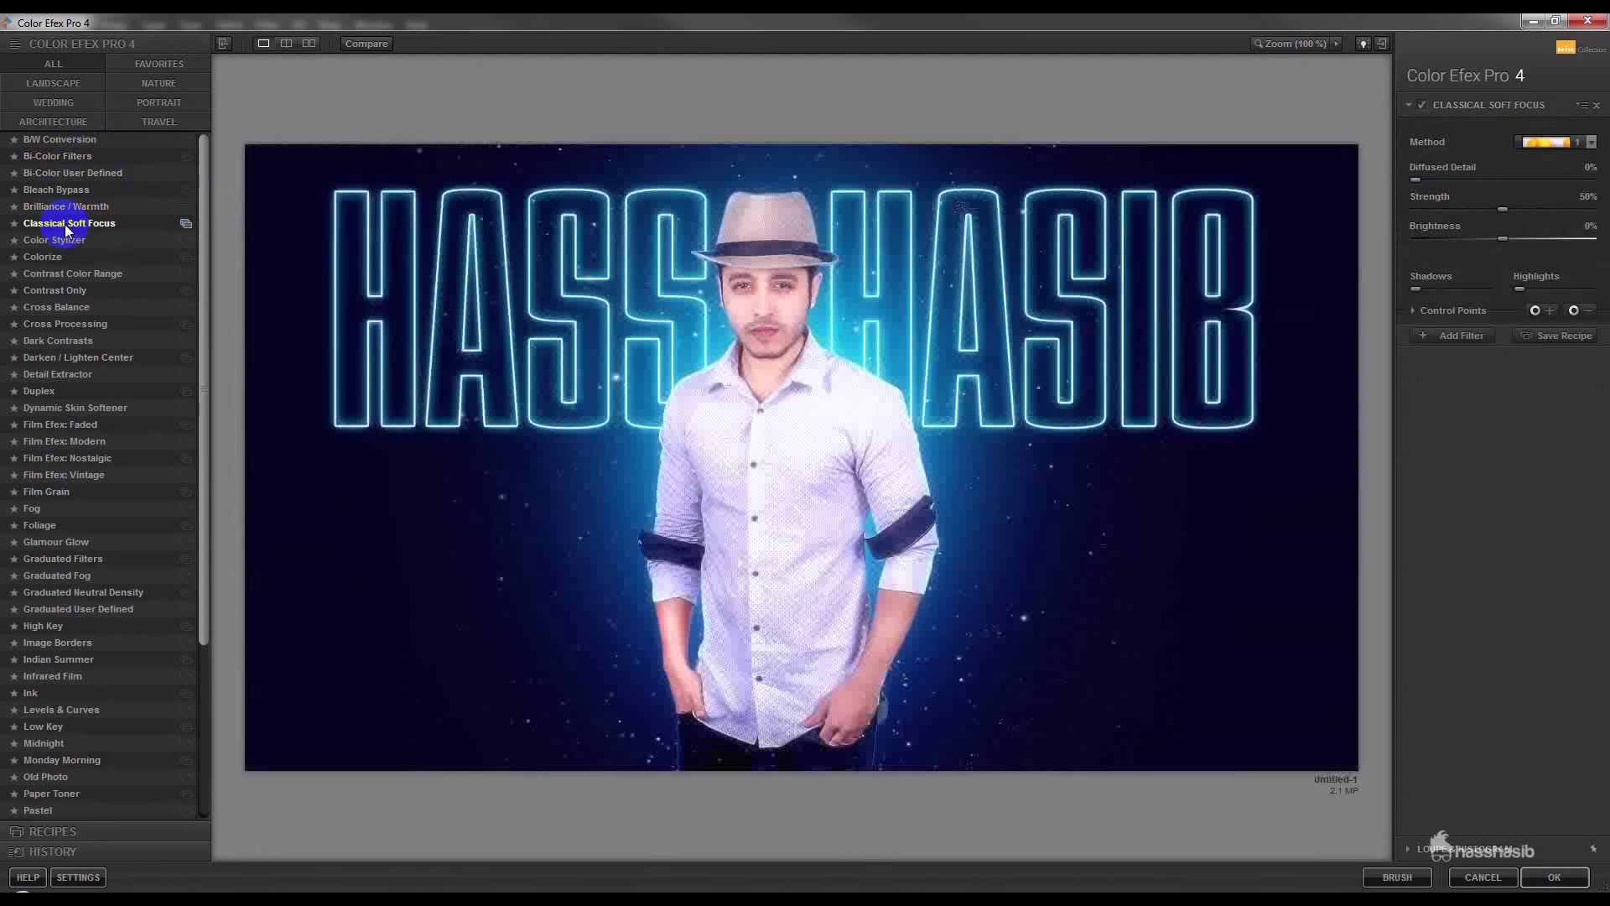
left_click(67, 240)
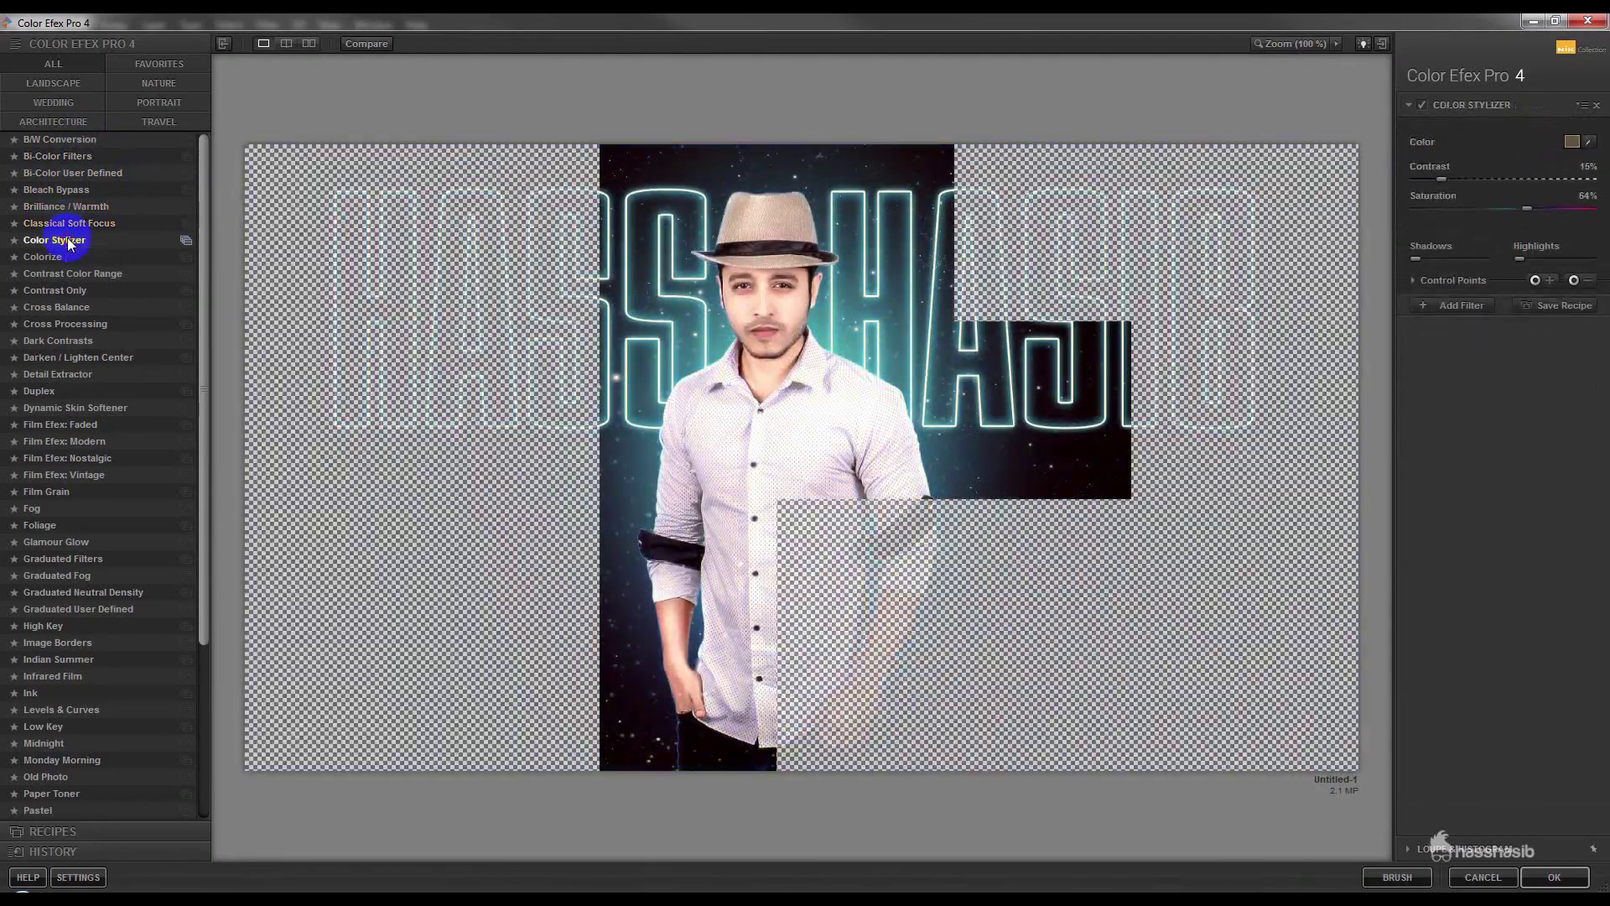
left_click(61, 259)
left_click(53, 274)
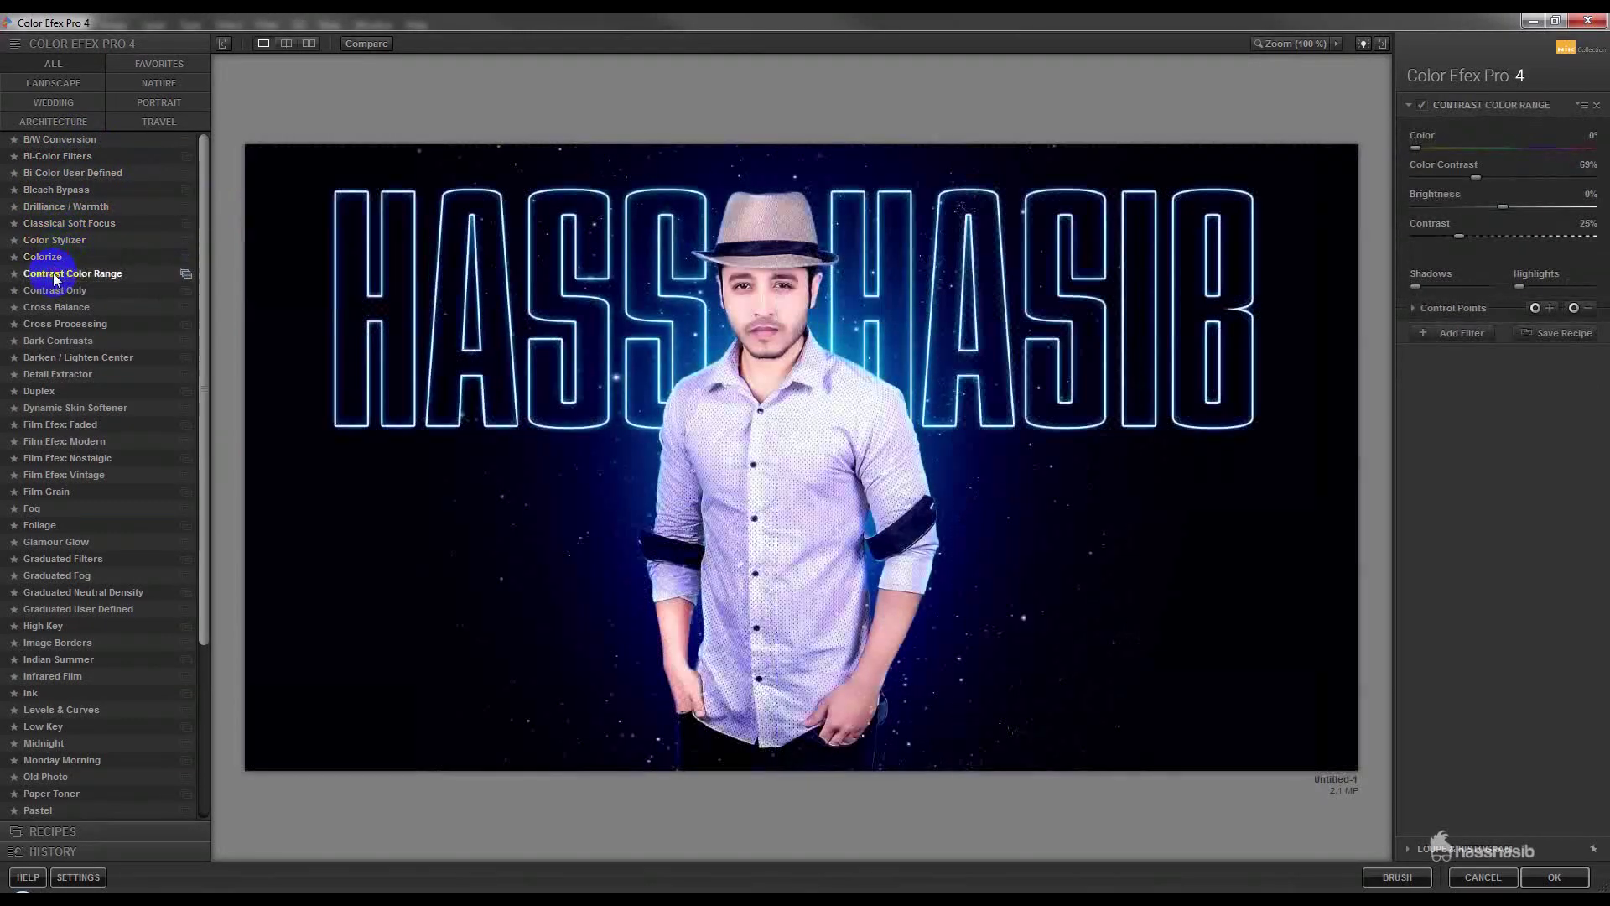
left_click(53, 290)
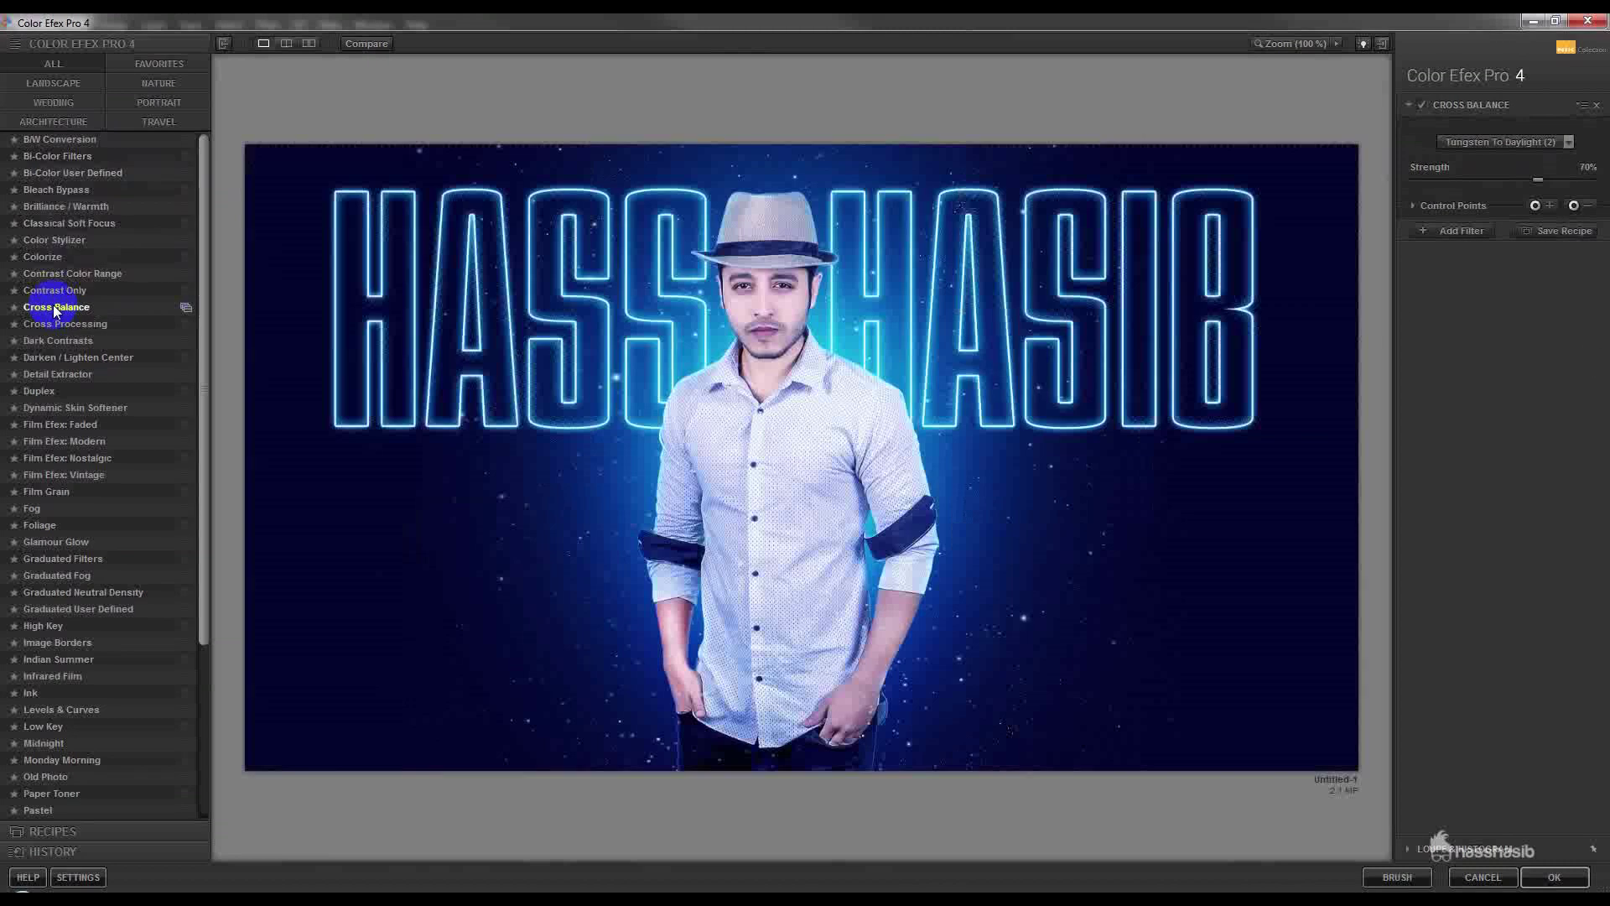
Step: Try Cross Balance at about 13%, then Cross Processing
left_click(1421, 105)
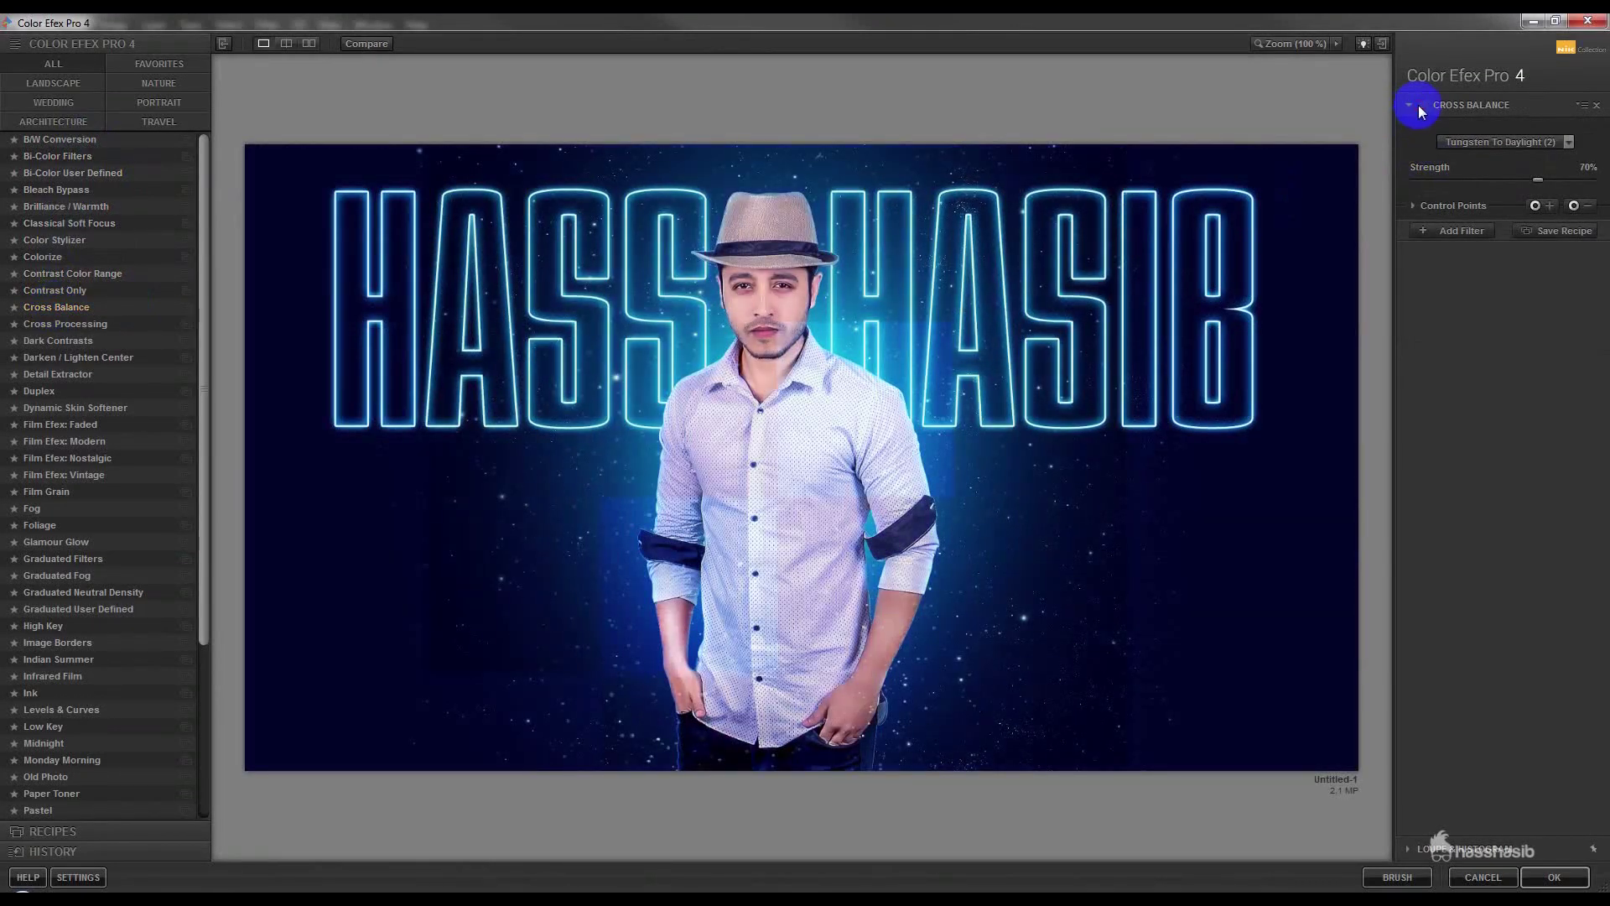
left_click_drag(1538, 180, 1435, 183)
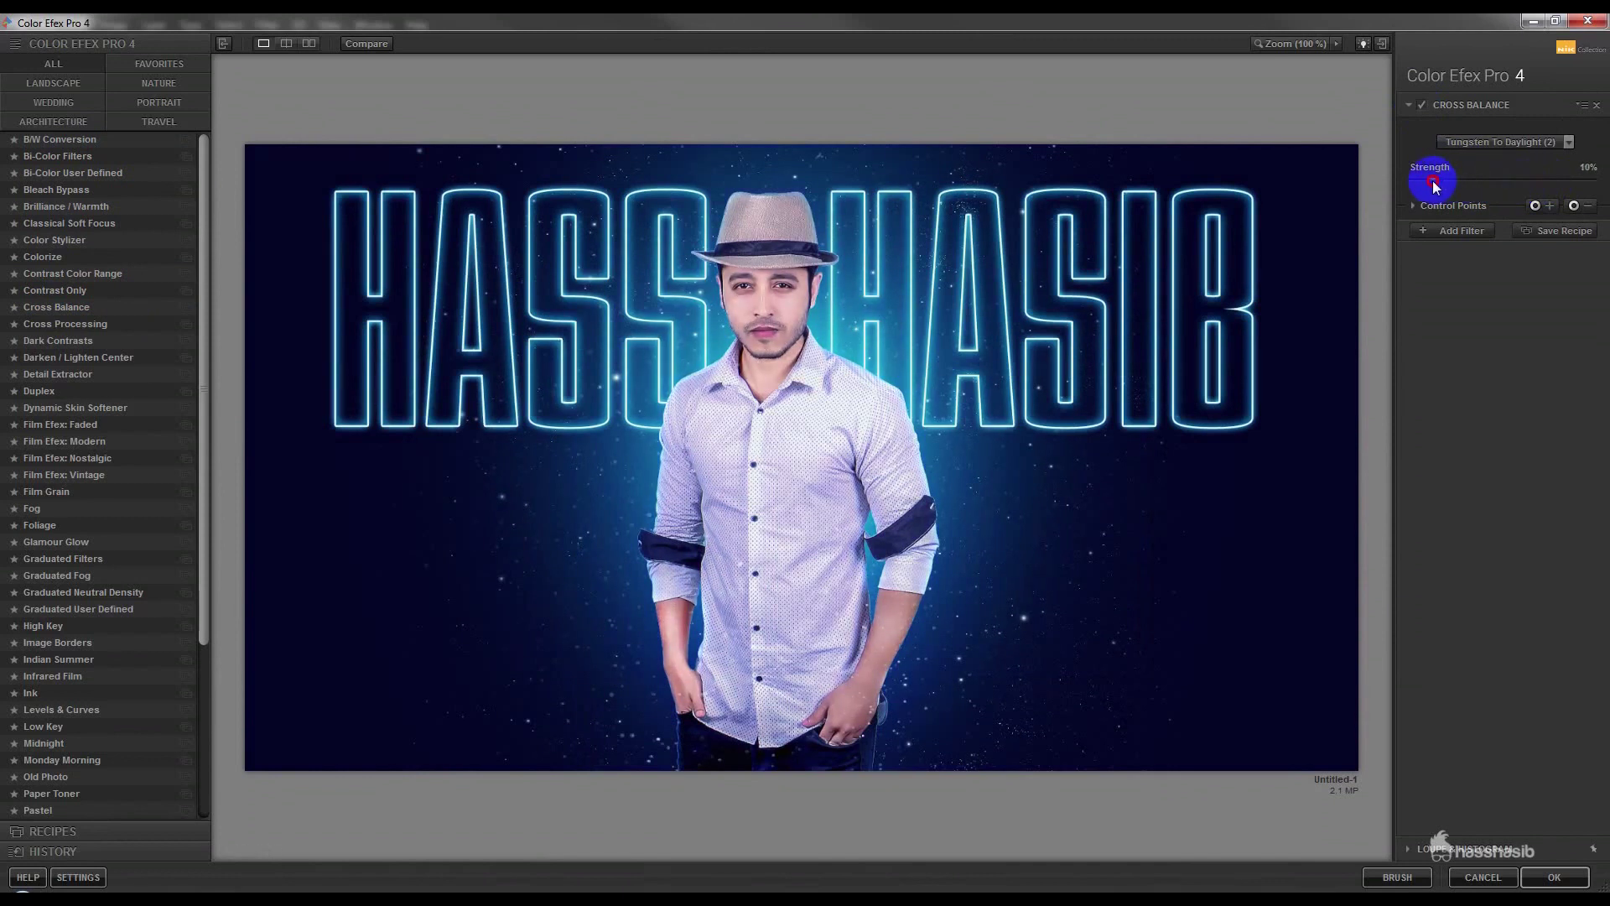
left_click(1421, 104)
left_click(62, 308)
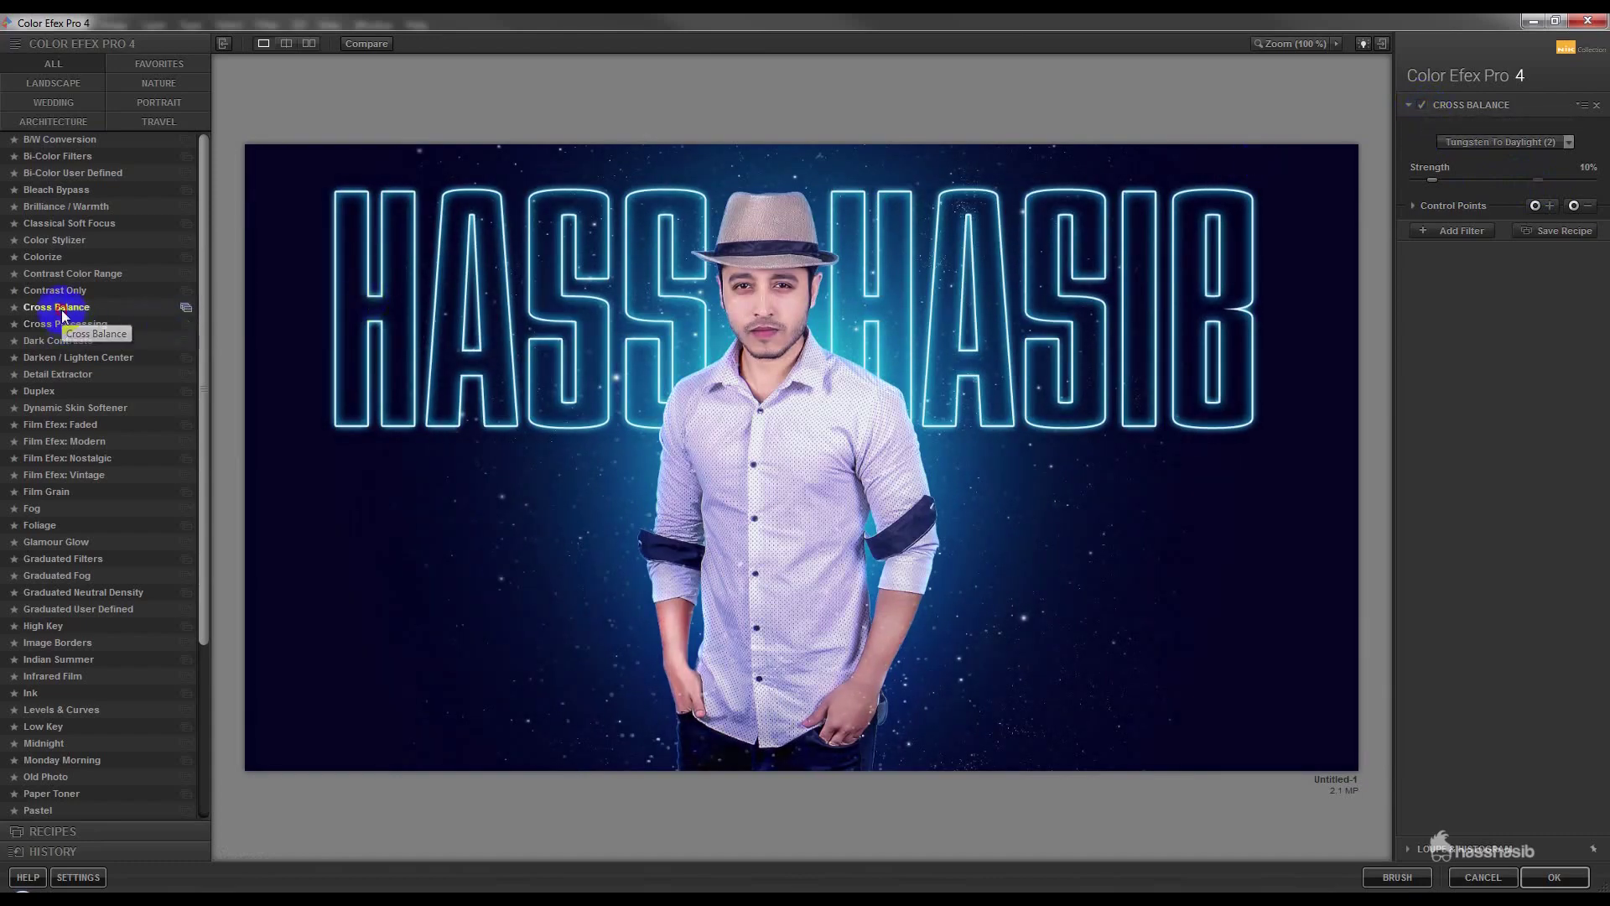
left_click(91, 327)
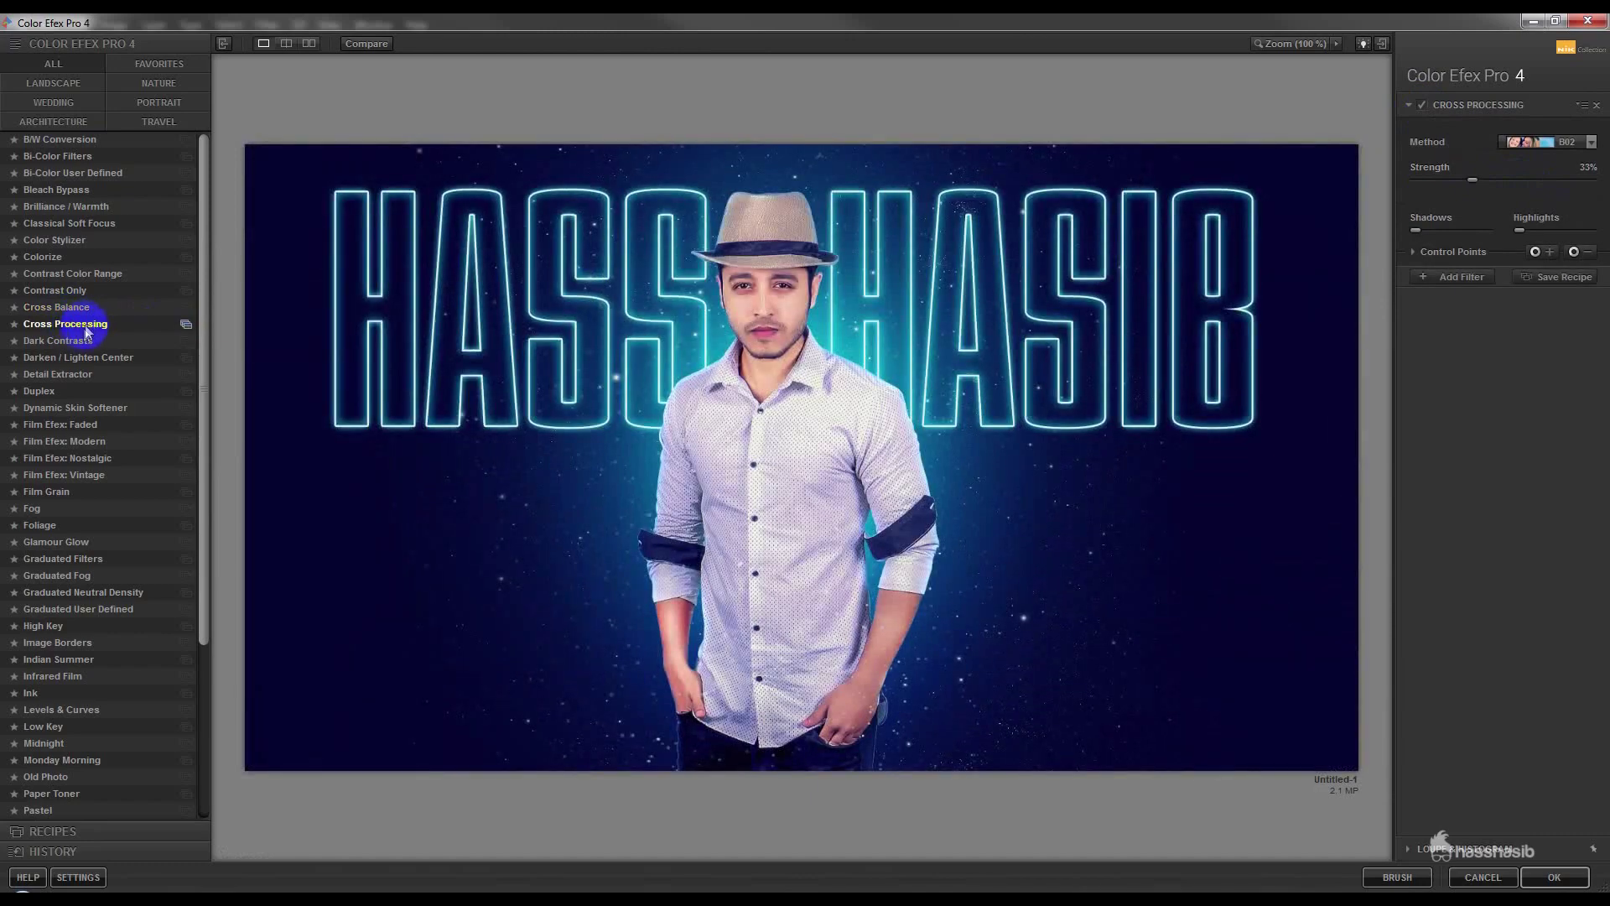
Step: Apply Darken / Lighten Center with raised Center Luminosity and add another filter slot
left_click(64, 359)
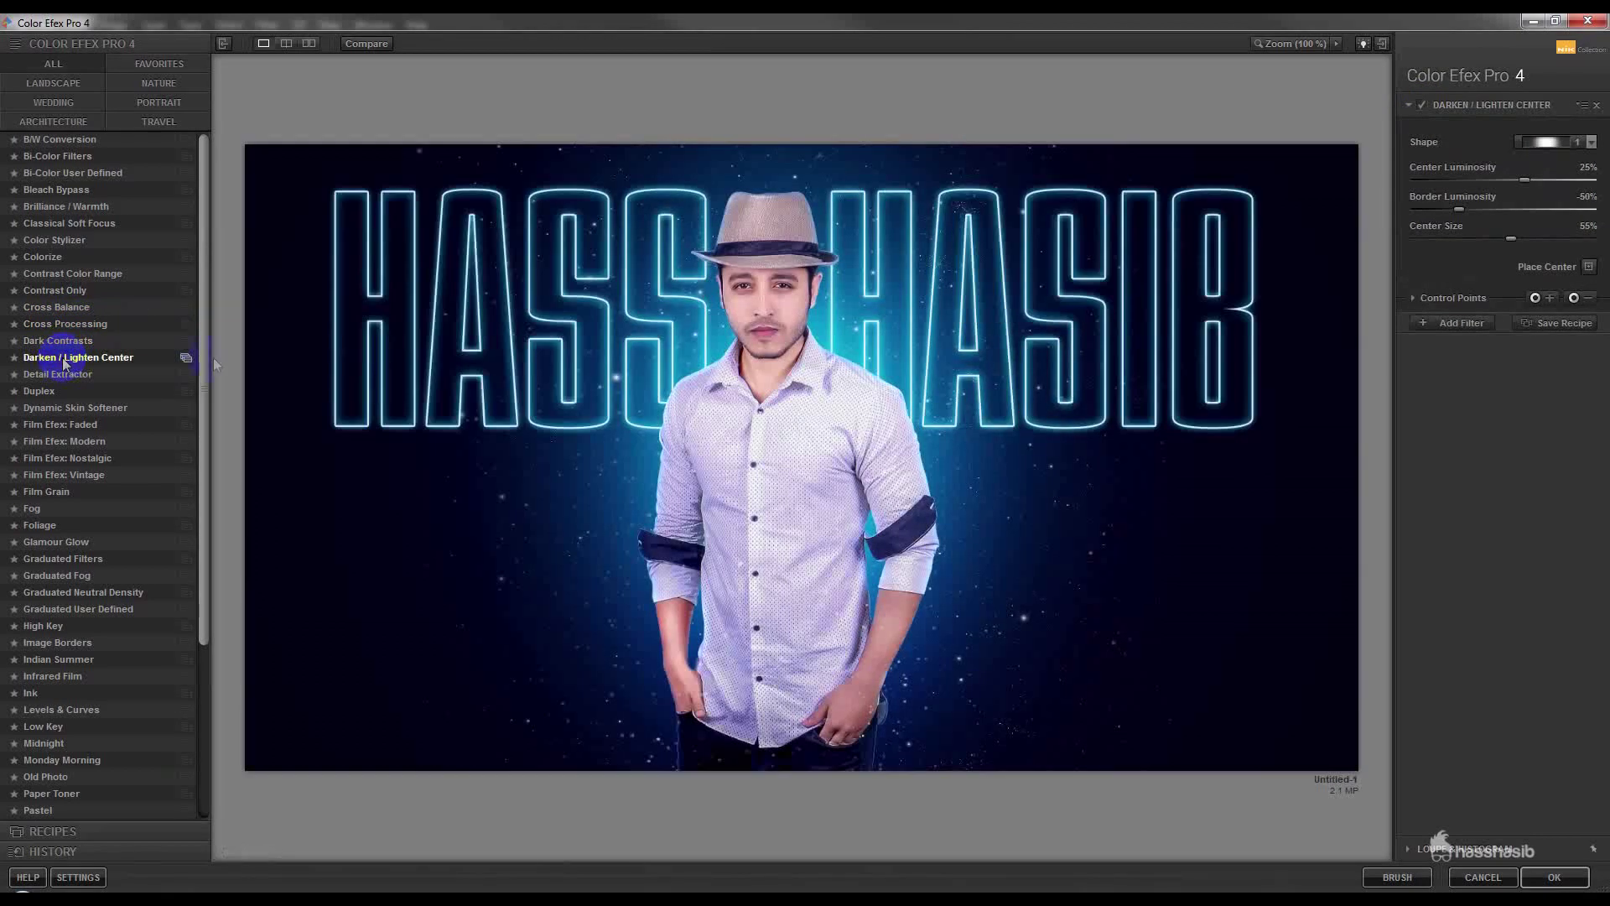
left_click(1422, 104)
left_click(1422, 104)
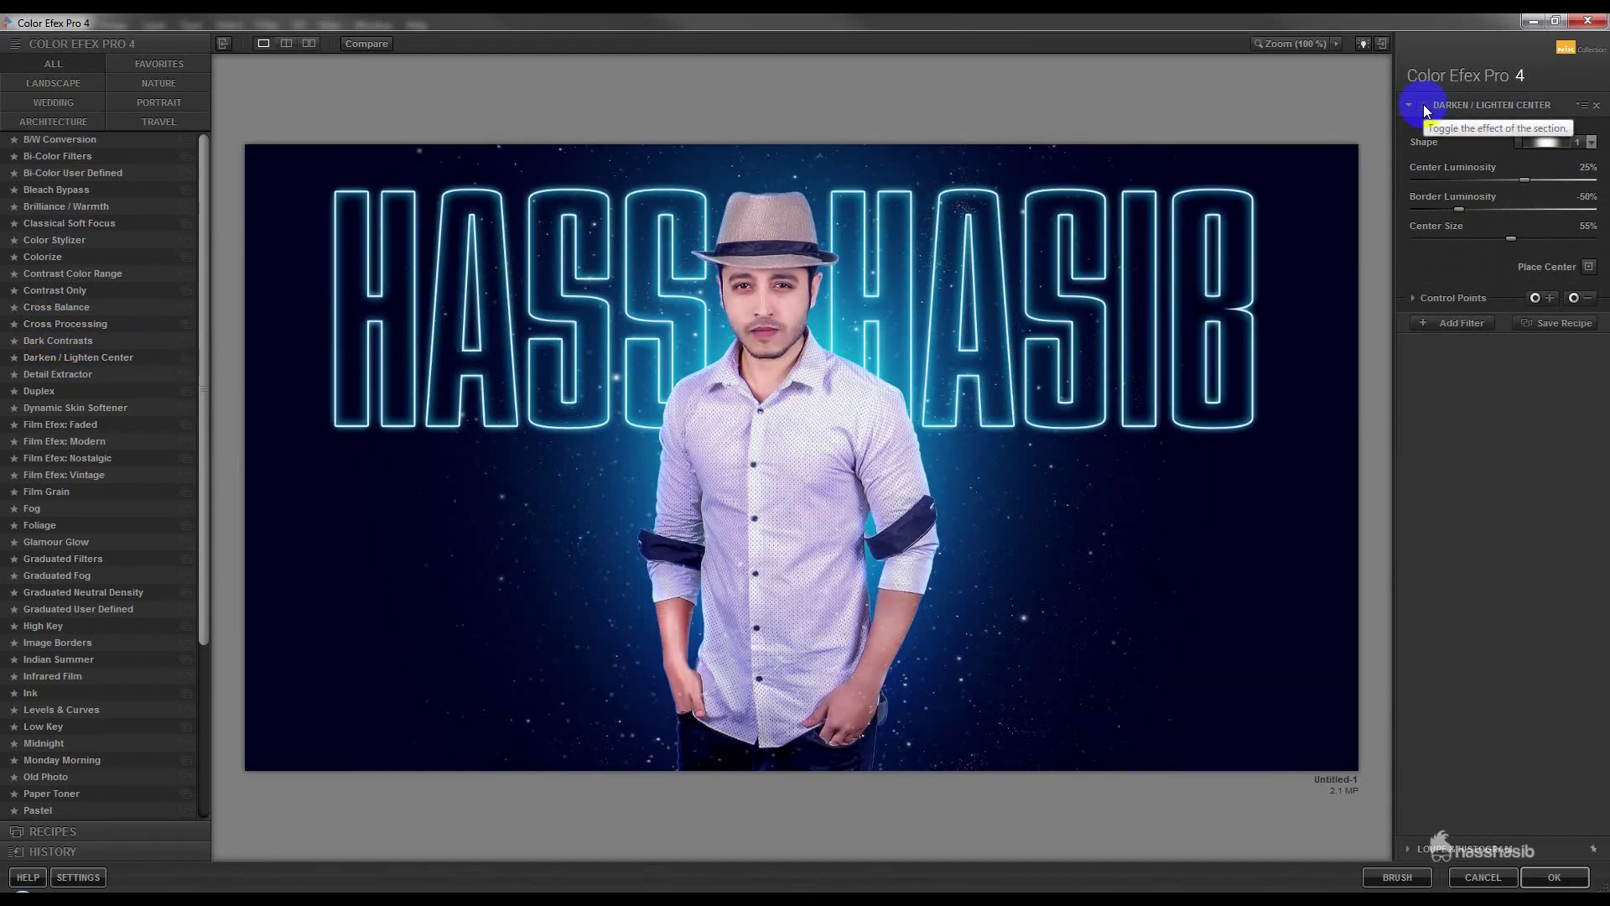
left_click(1422, 104)
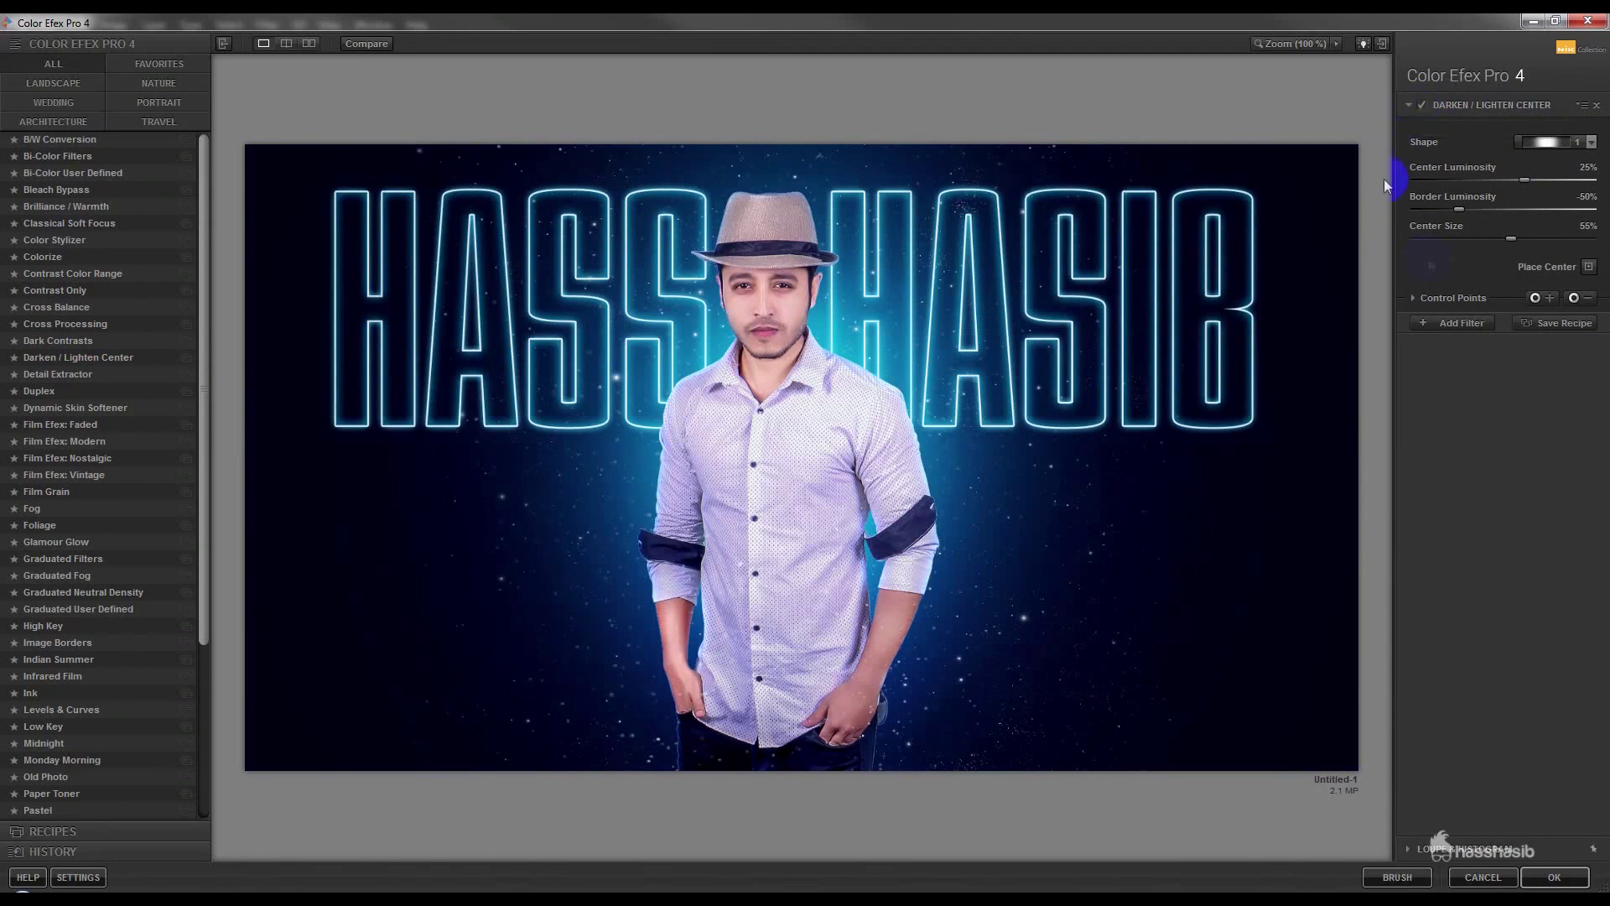
left_click_drag(1525, 181, 1540, 183)
left_click(1472, 325)
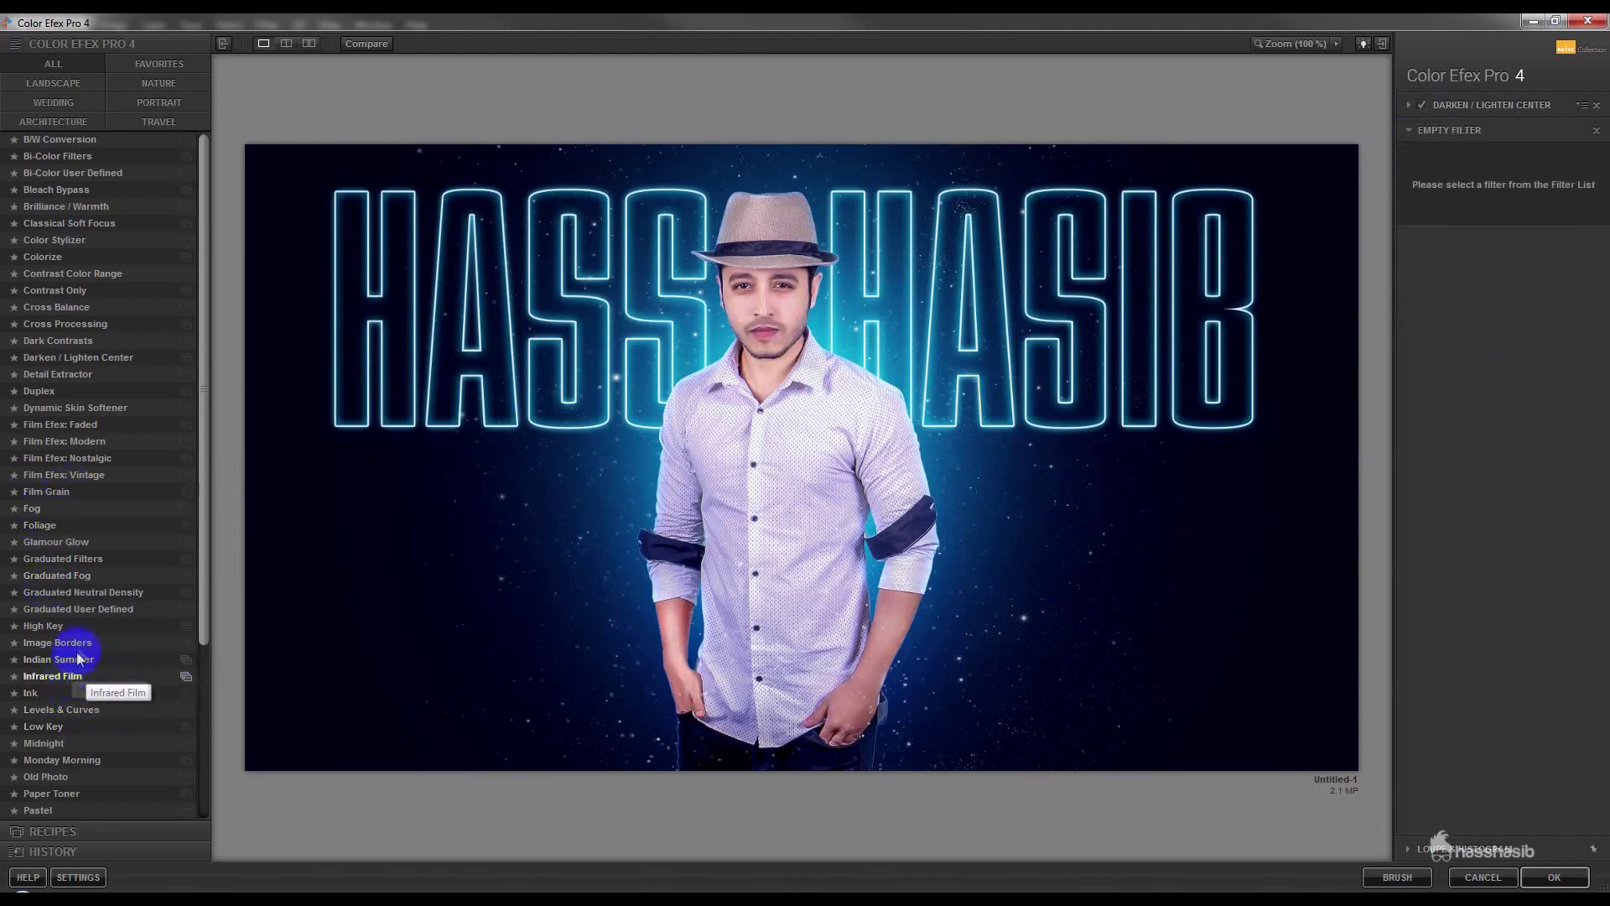
Step: Add Detail Extractor and lower its strength to about 13%
left_click_drag(200, 618, 201, 656)
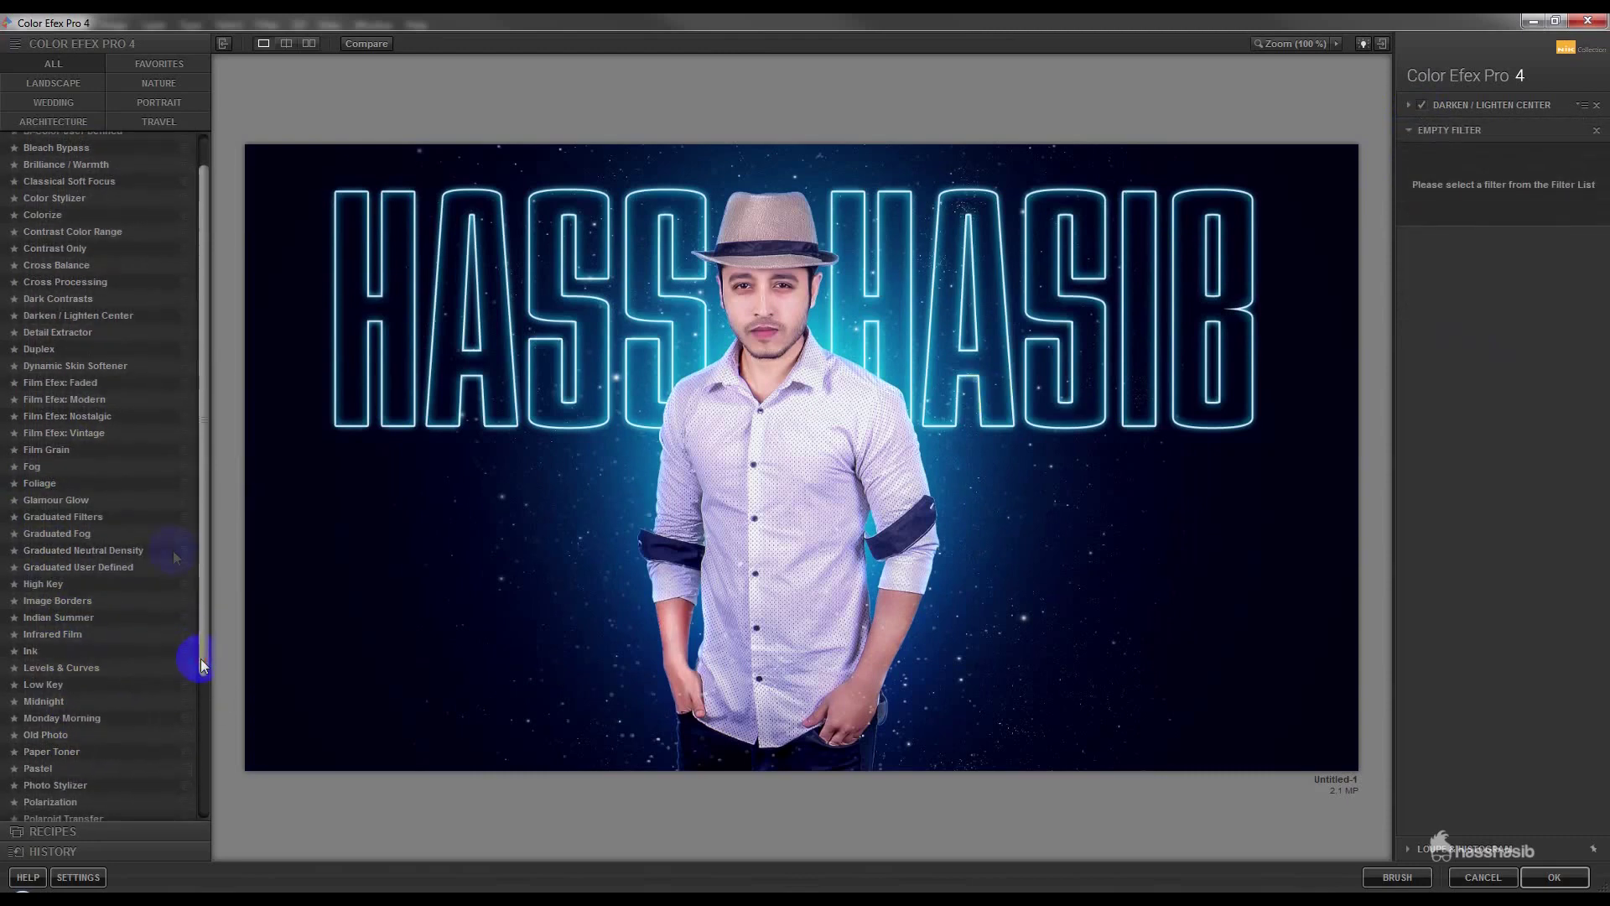
left_click(57, 332)
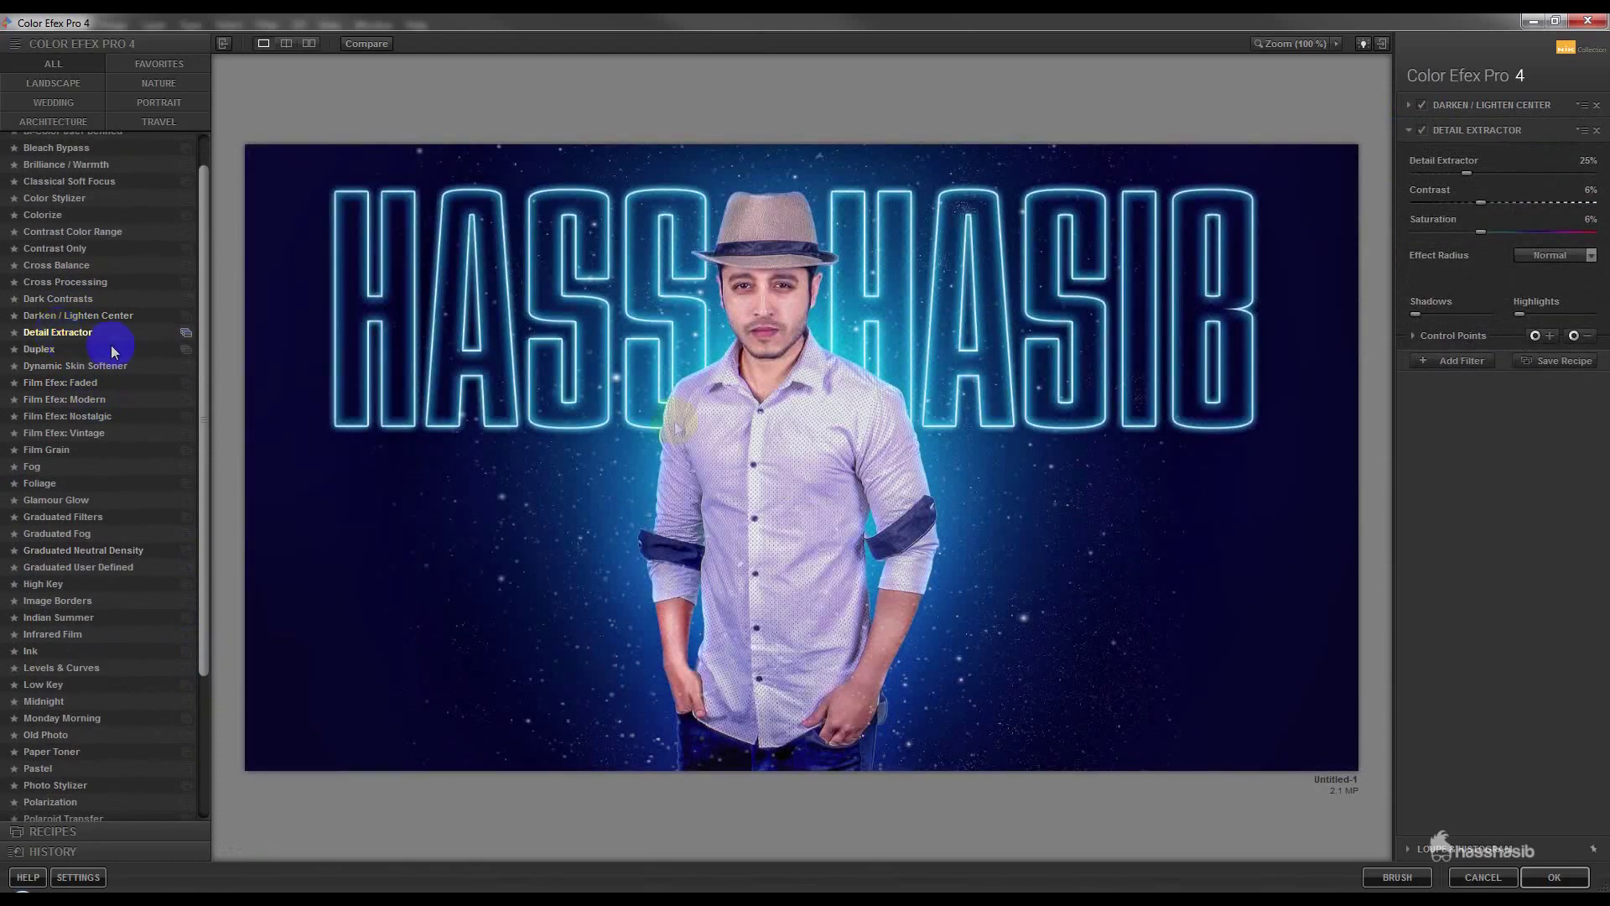
left_click(1421, 131)
left_click(1421, 106)
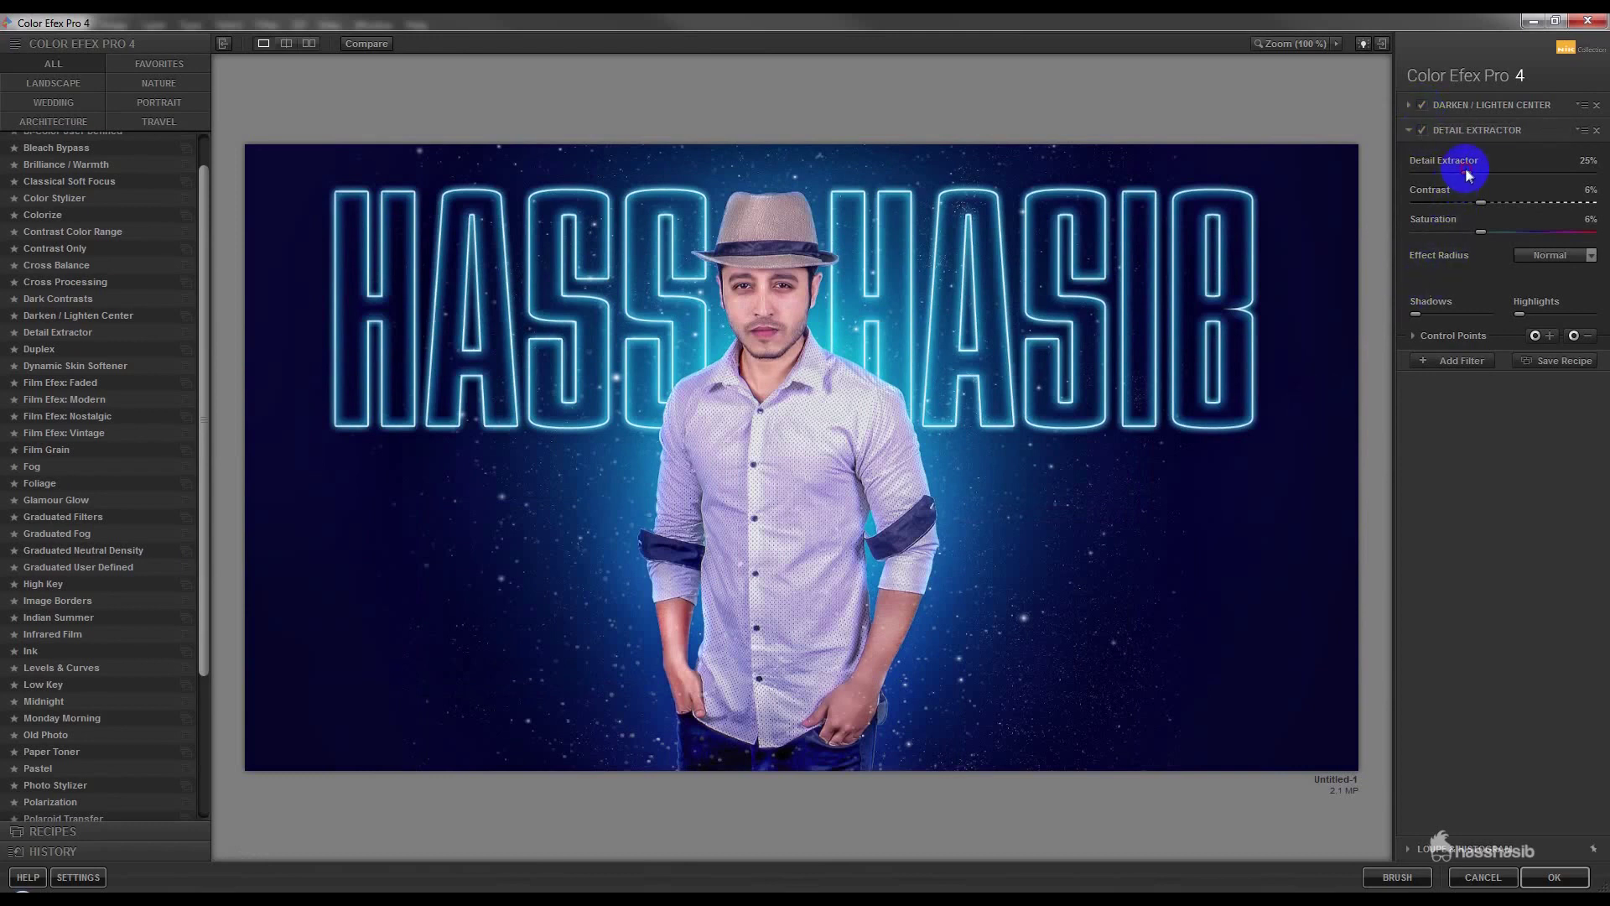
mouse_move(1466, 173)
left_mouse_down()
mouse_move(1492, 178)
mouse_move(1440, 178)
left_mouse_up()
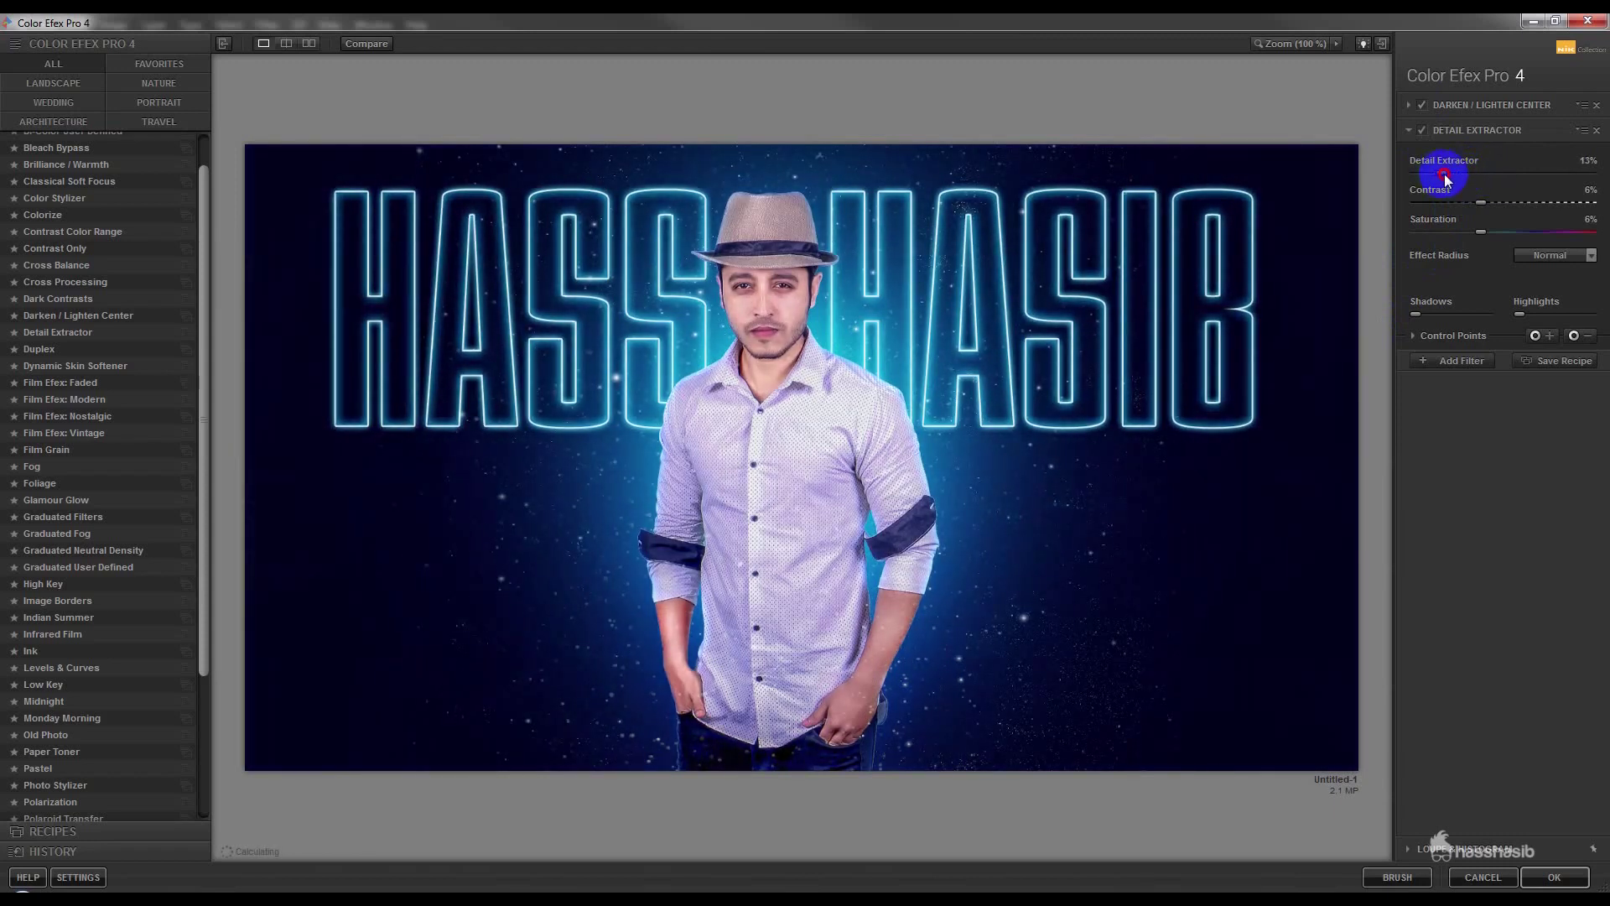
Step: Compare with Detail Extractor toggled, then apply both filters back to Photoshop
left_click(1421, 131)
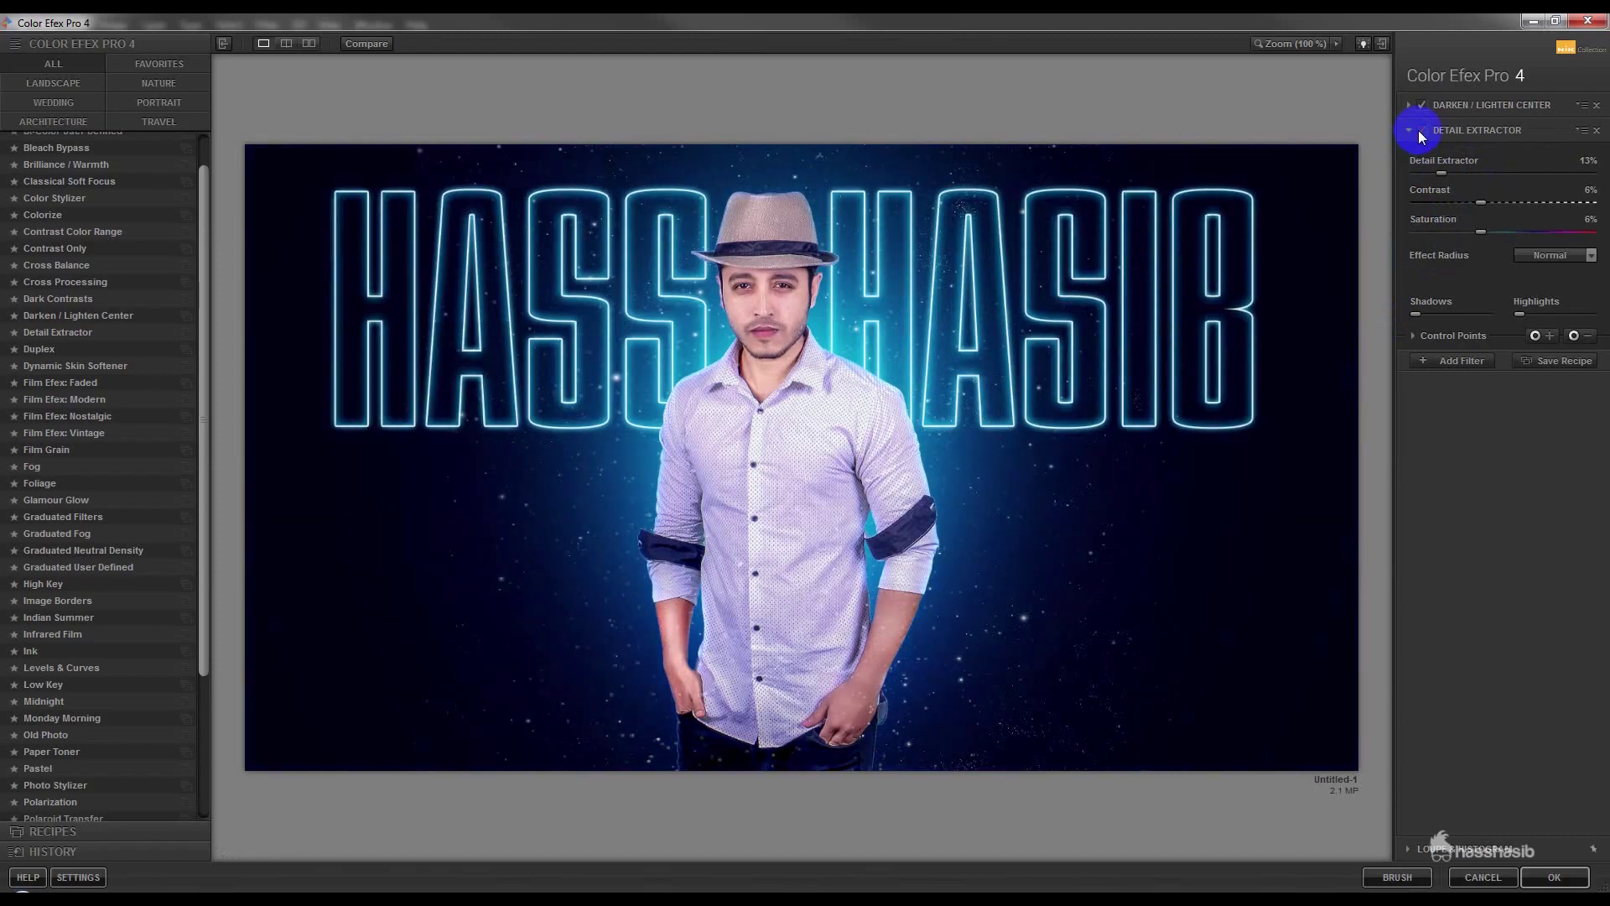
left_click(1421, 132)
left_click(1397, 878)
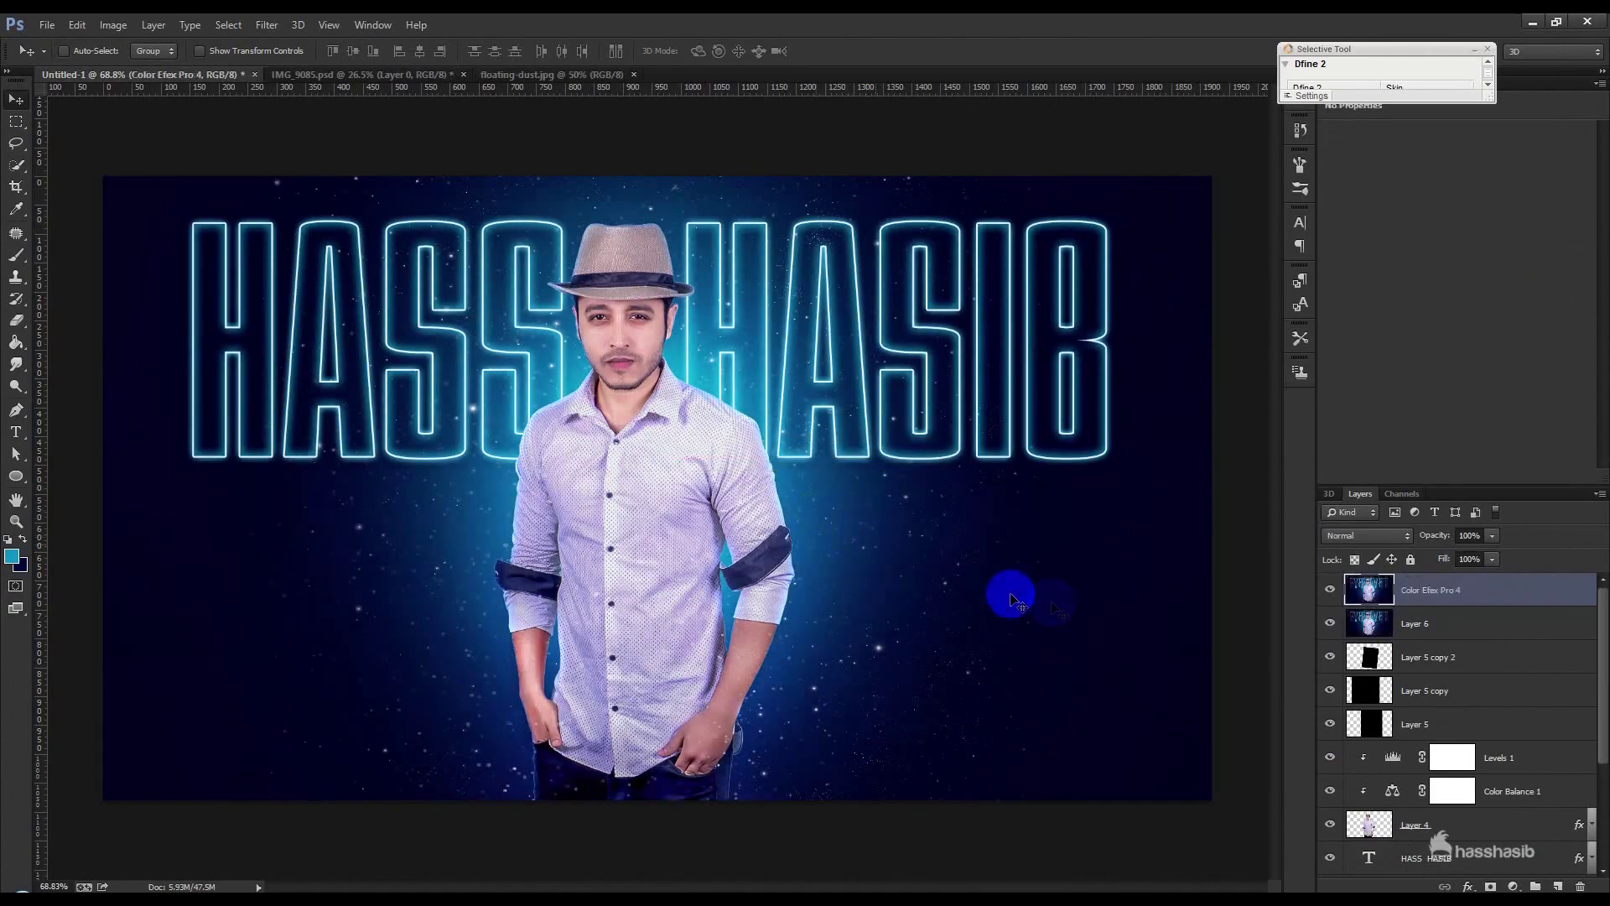
scroll(646, 359, "up", 3)
scroll(647, 316, "up", 3)
scroll(649, 315, "up", 3)
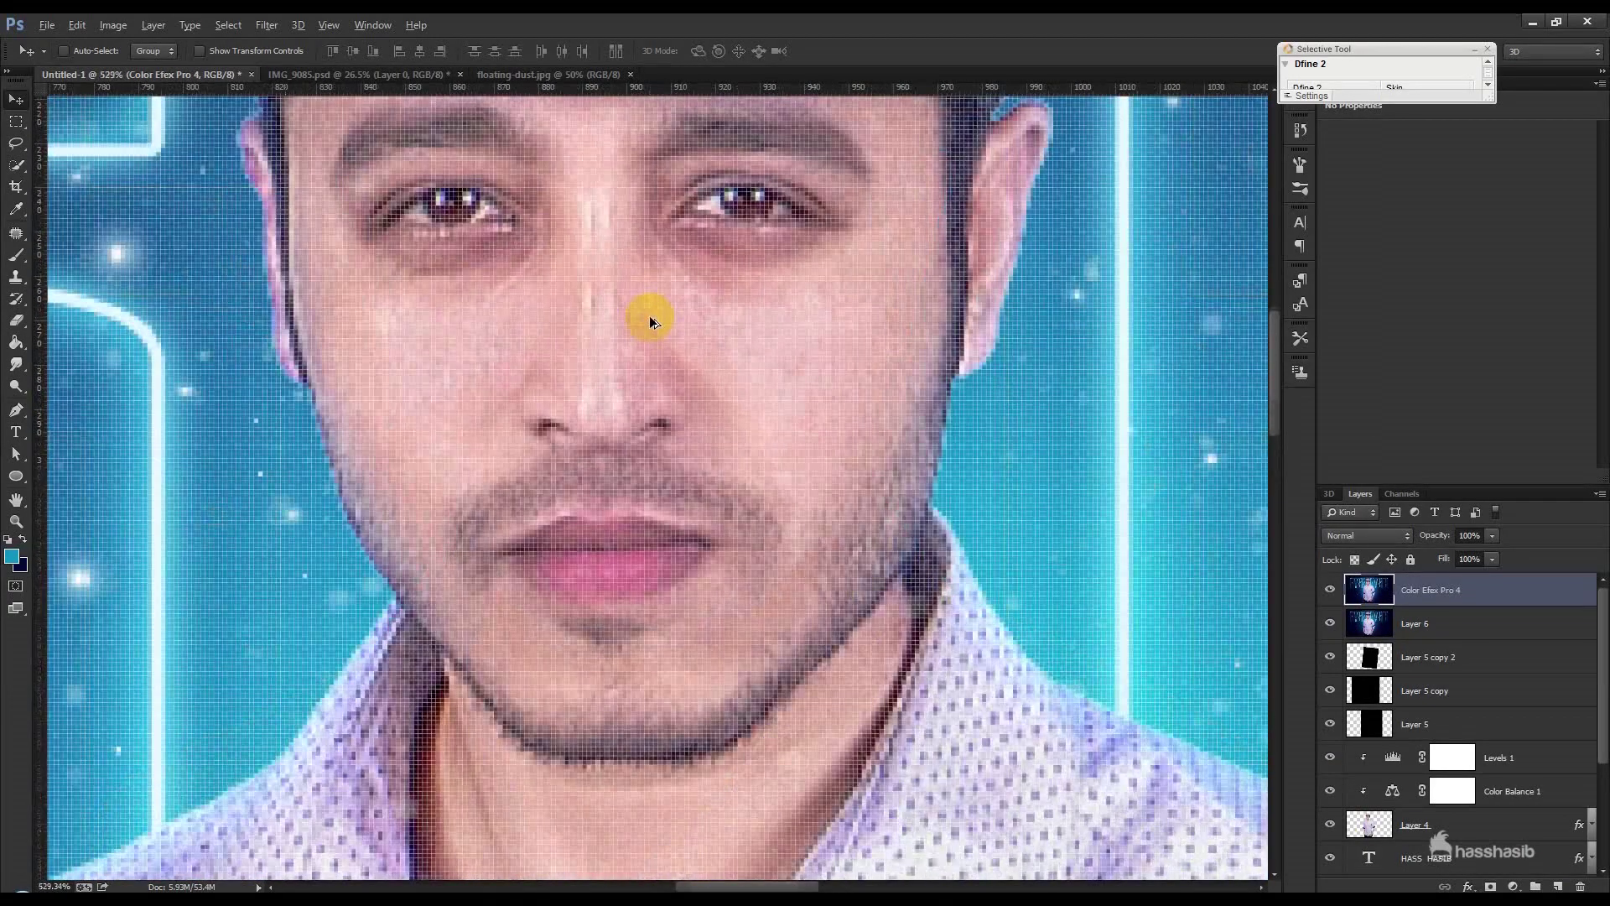
Step: Set the Lasso tool's feather to 10 px
scroll(575, 352, "down", 2)
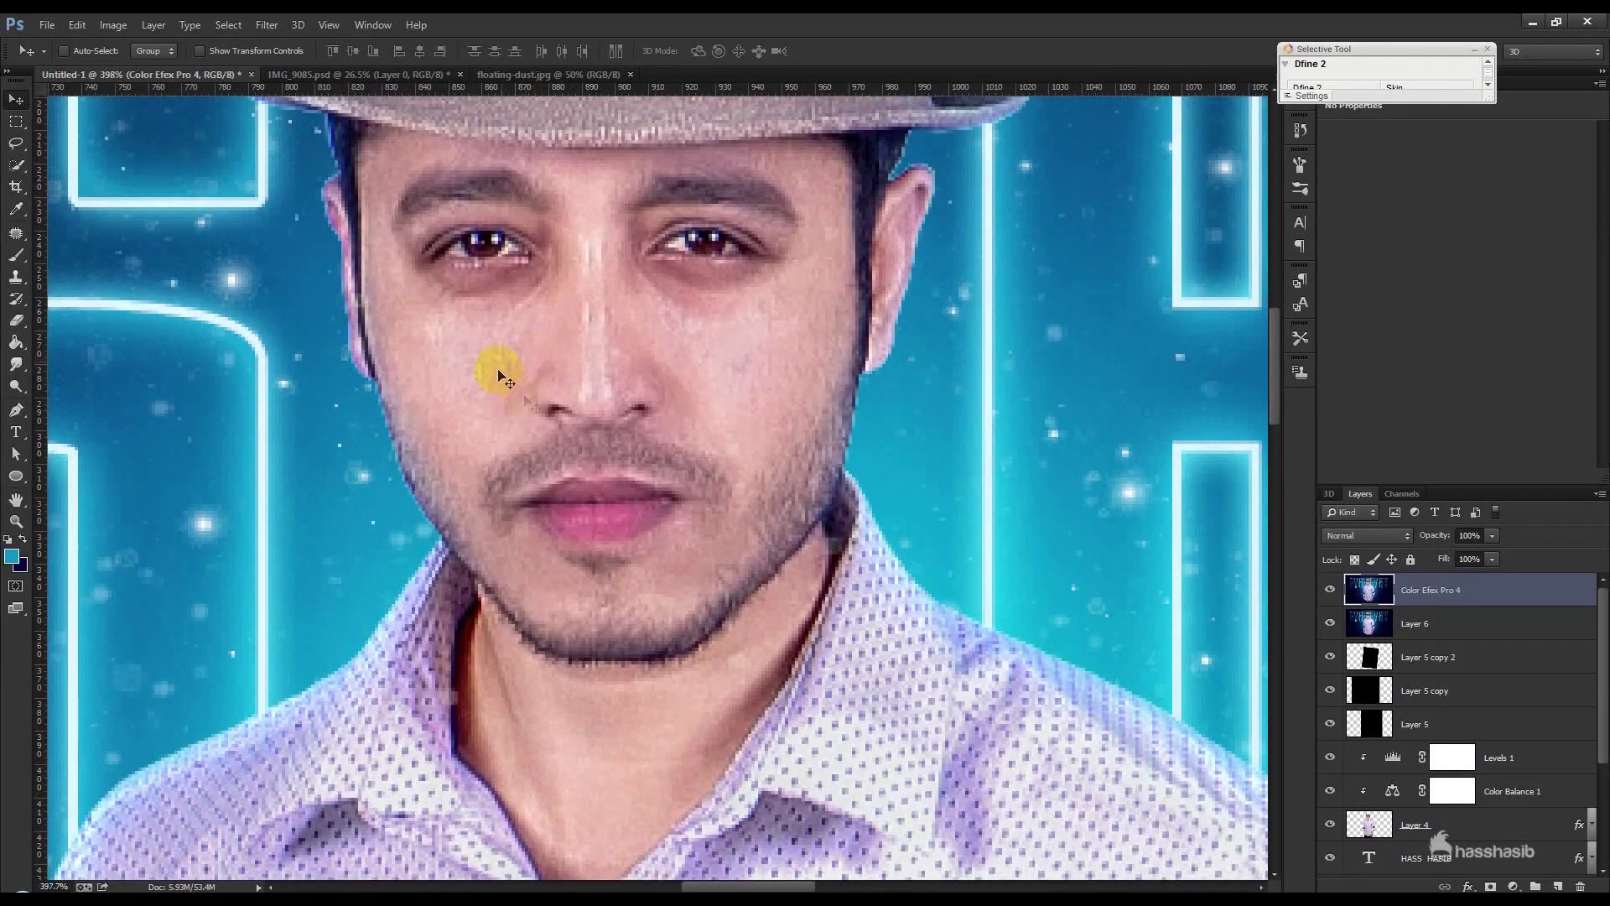
left_click(16, 147)
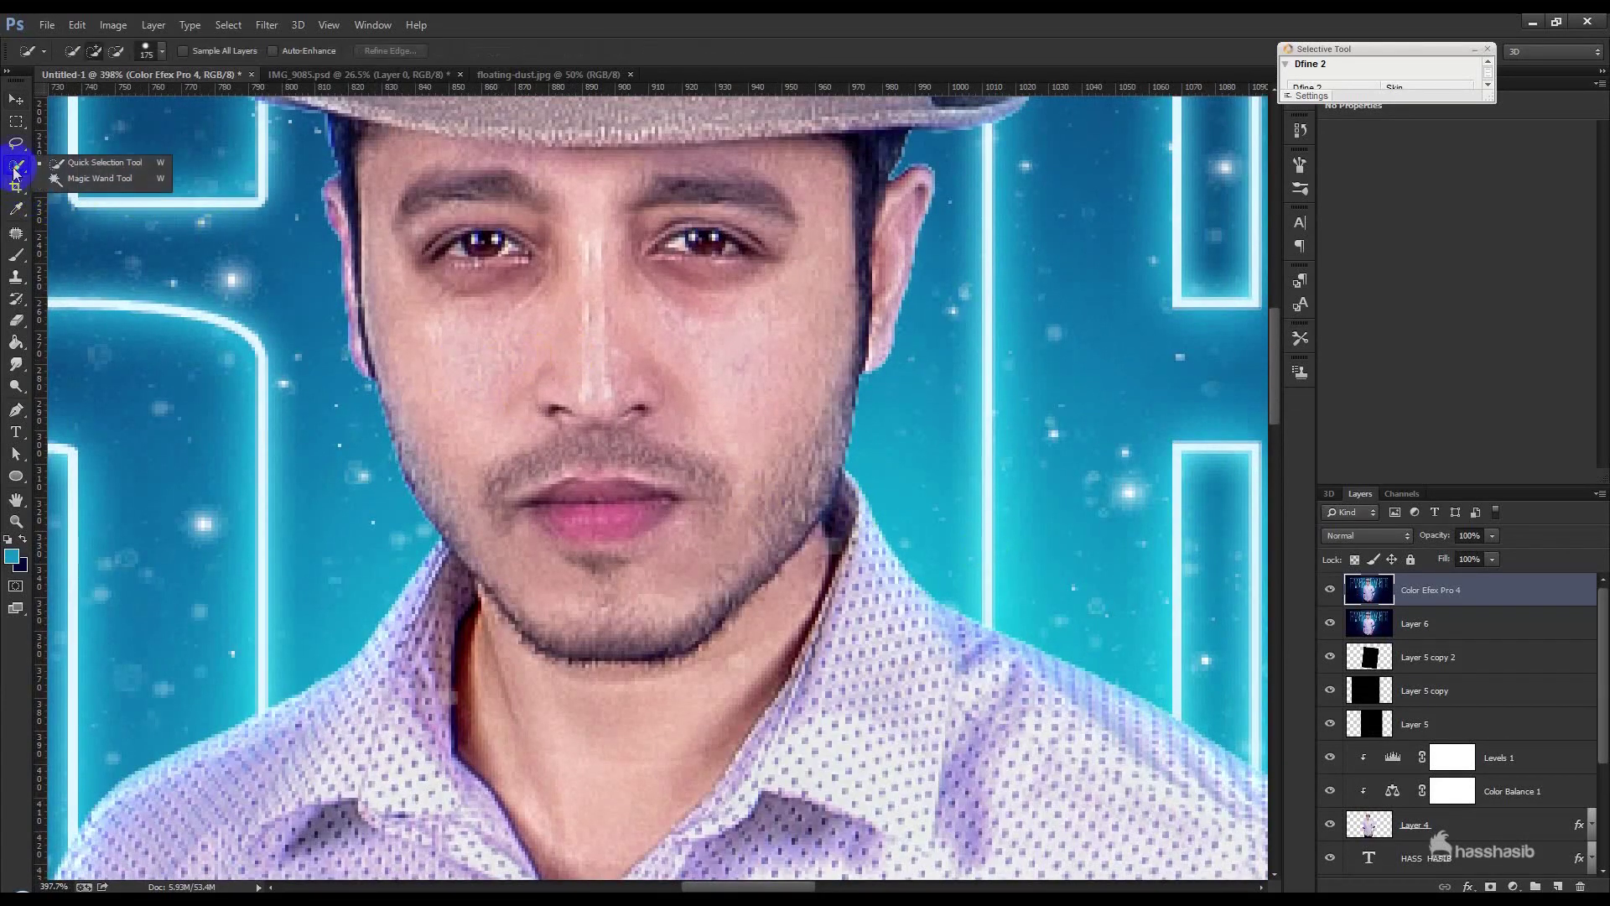
left_click(214, 51)
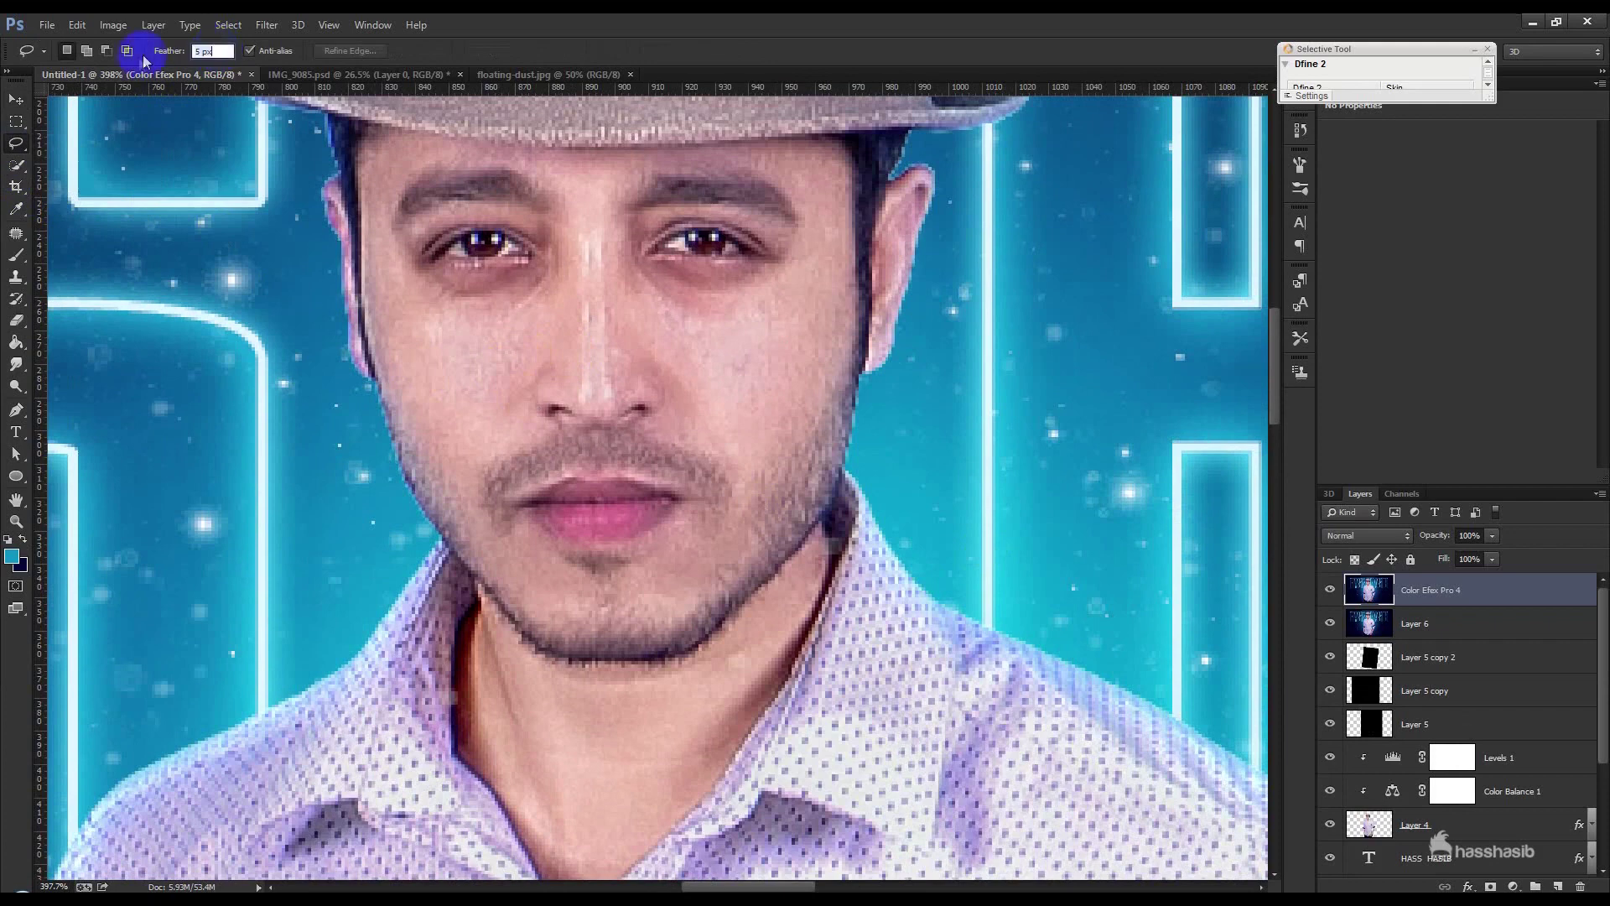
type("10")
key("Return")
Step: Select the cheek below the left eye and apply Gaussian Blur at radius 3
mouse_move(383, 346)
left_mouse_down()
mouse_move(413, 452)
mouse_move(515, 384)
mouse_move(551, 293)
left_mouse_up()
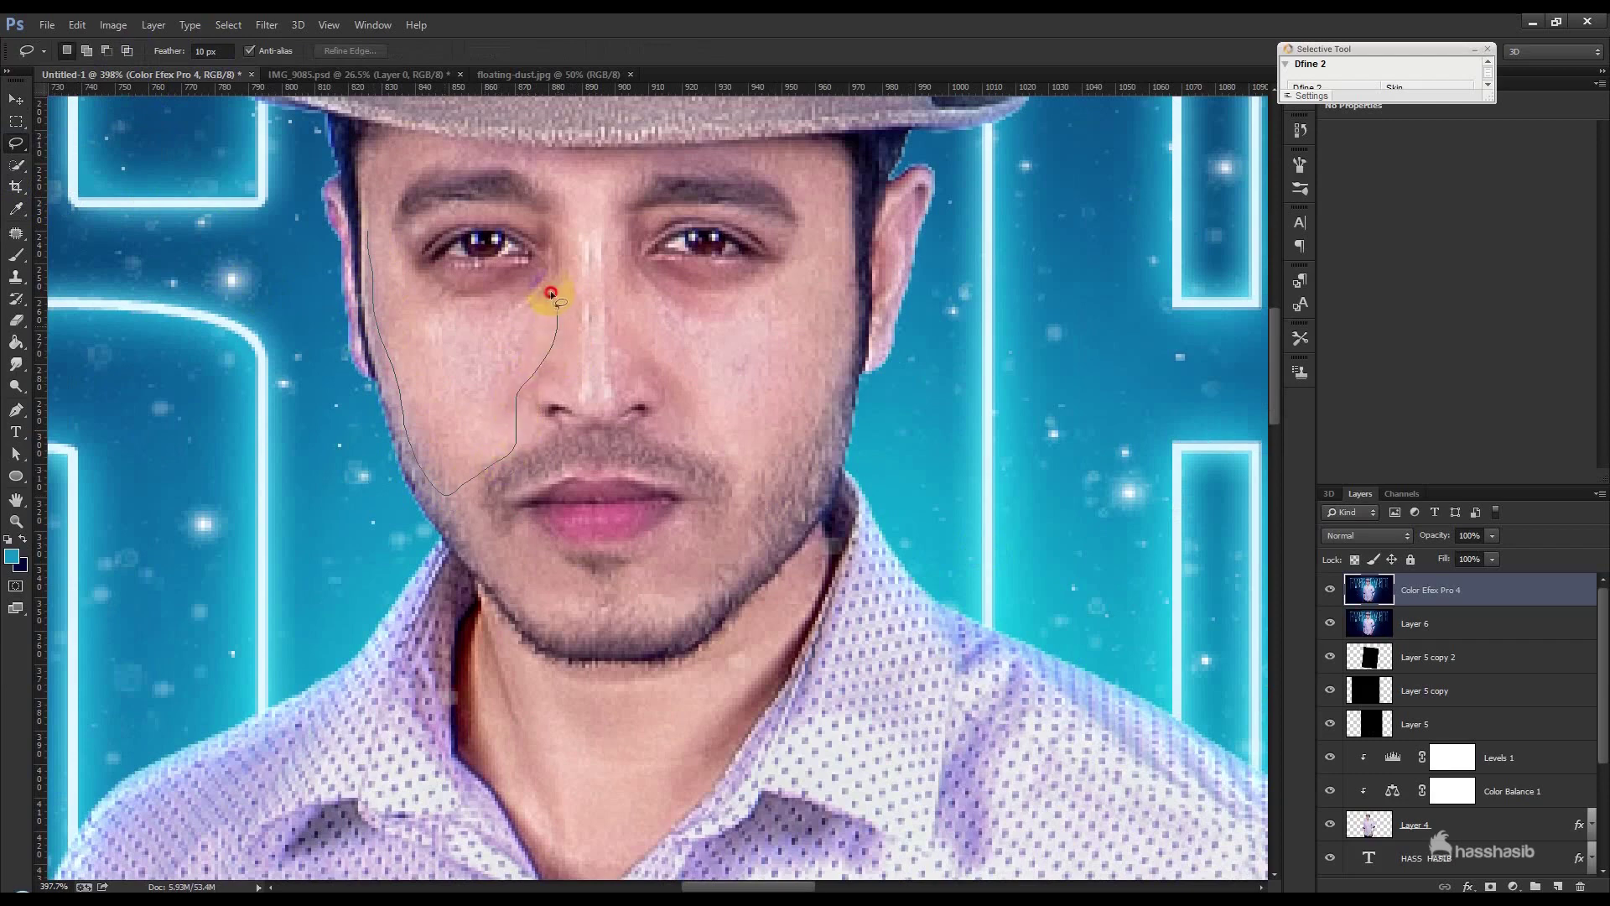
left_click_drag(390, 231, 379, 226)
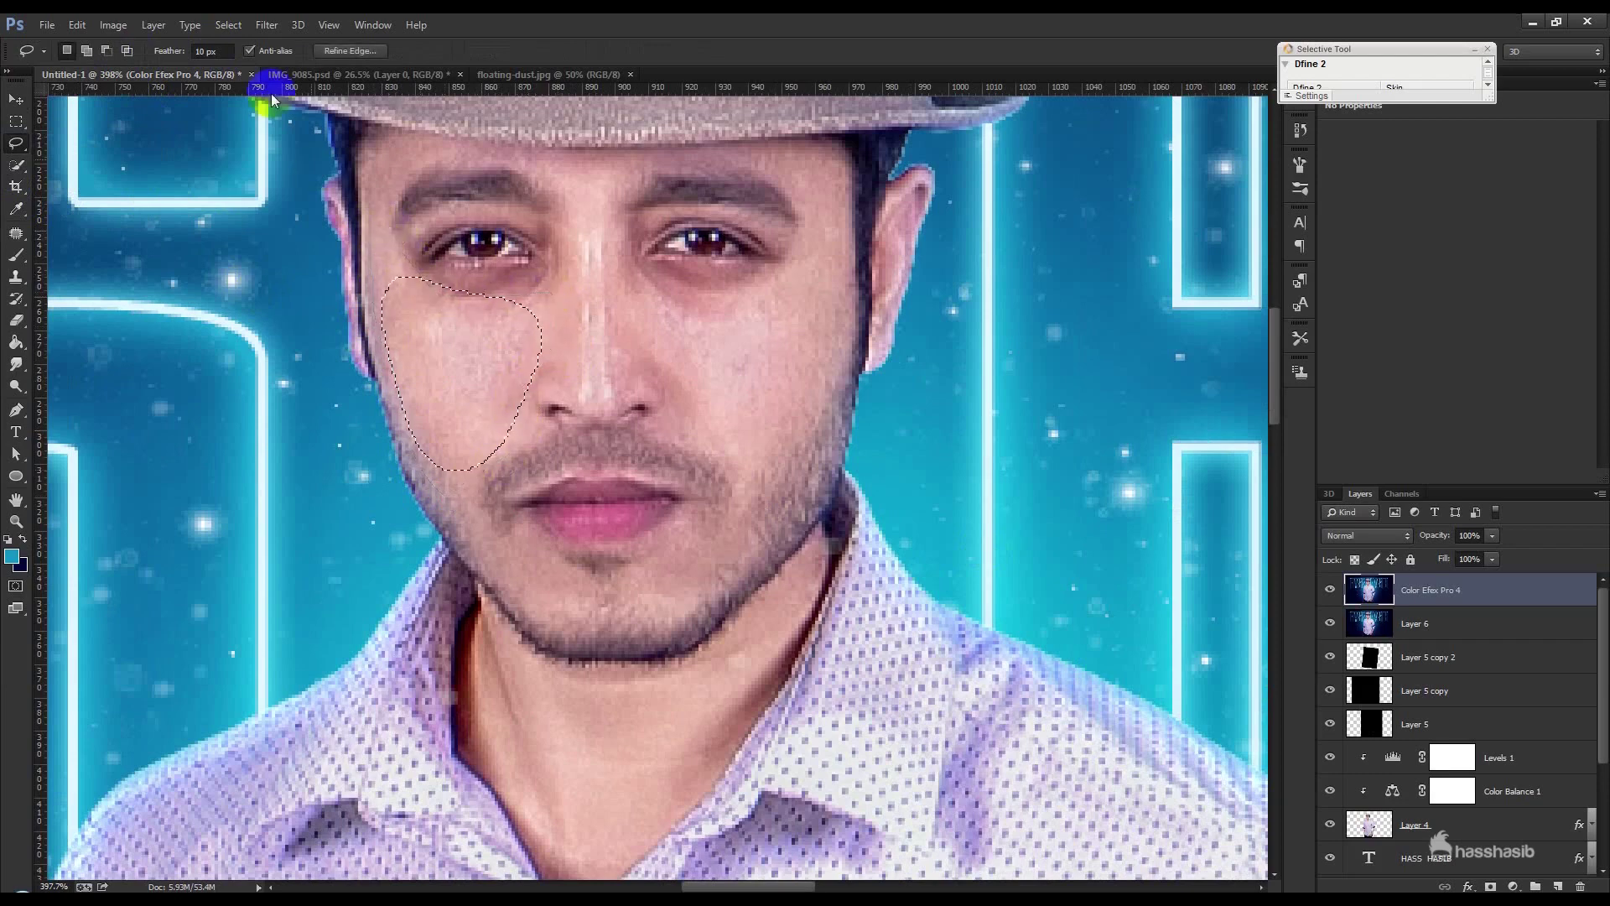
left_click(267, 24)
left_click(528, 359)
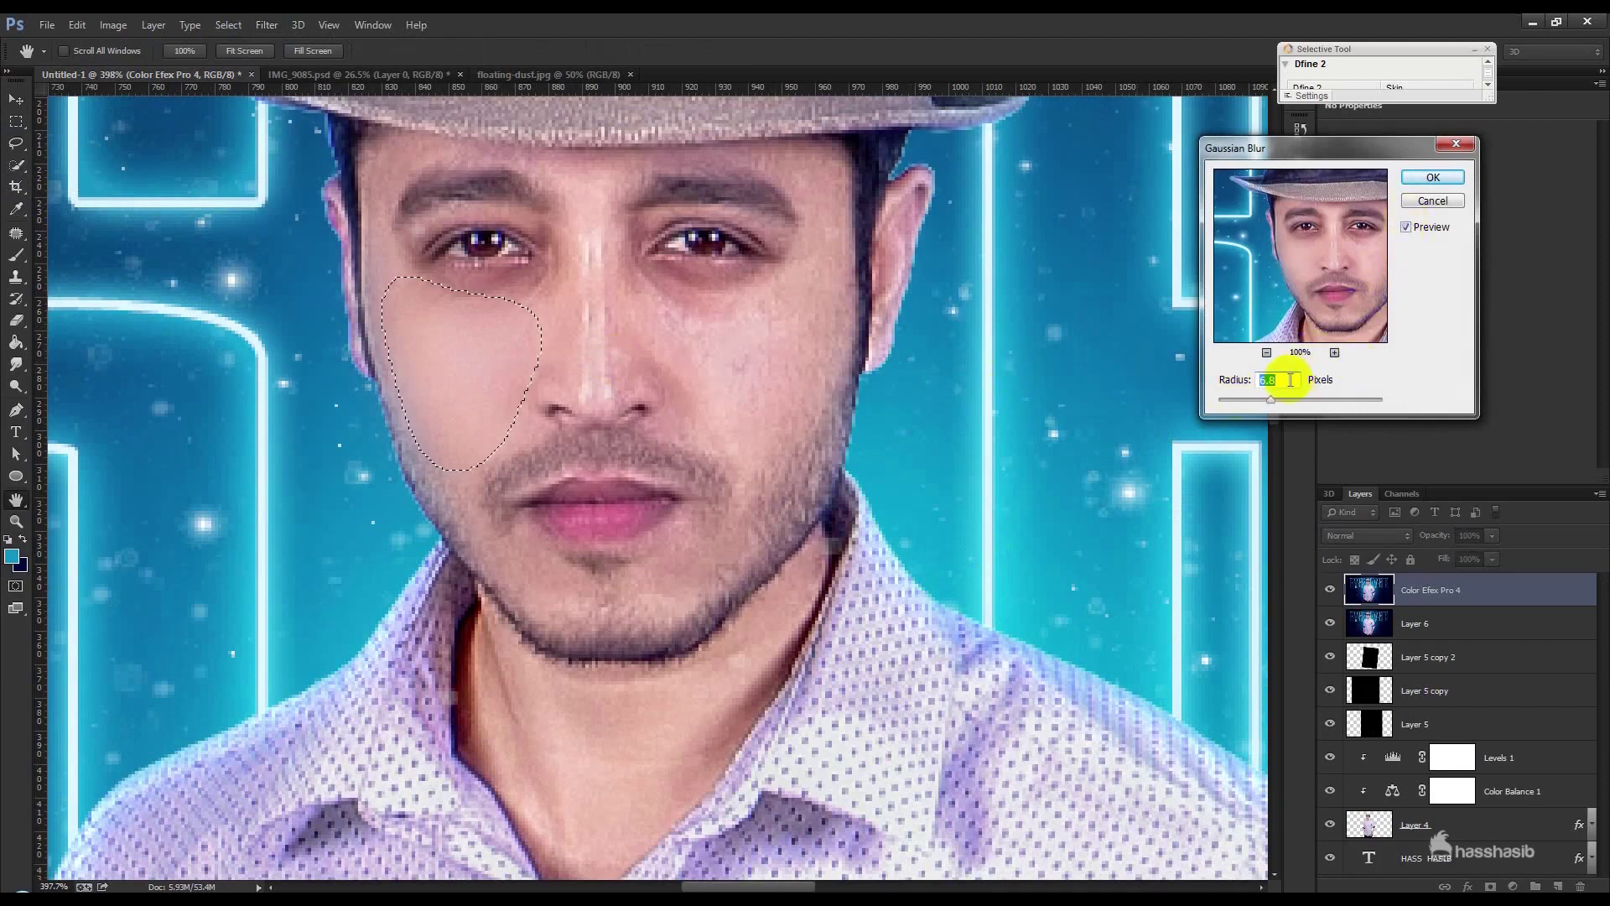
type("3")
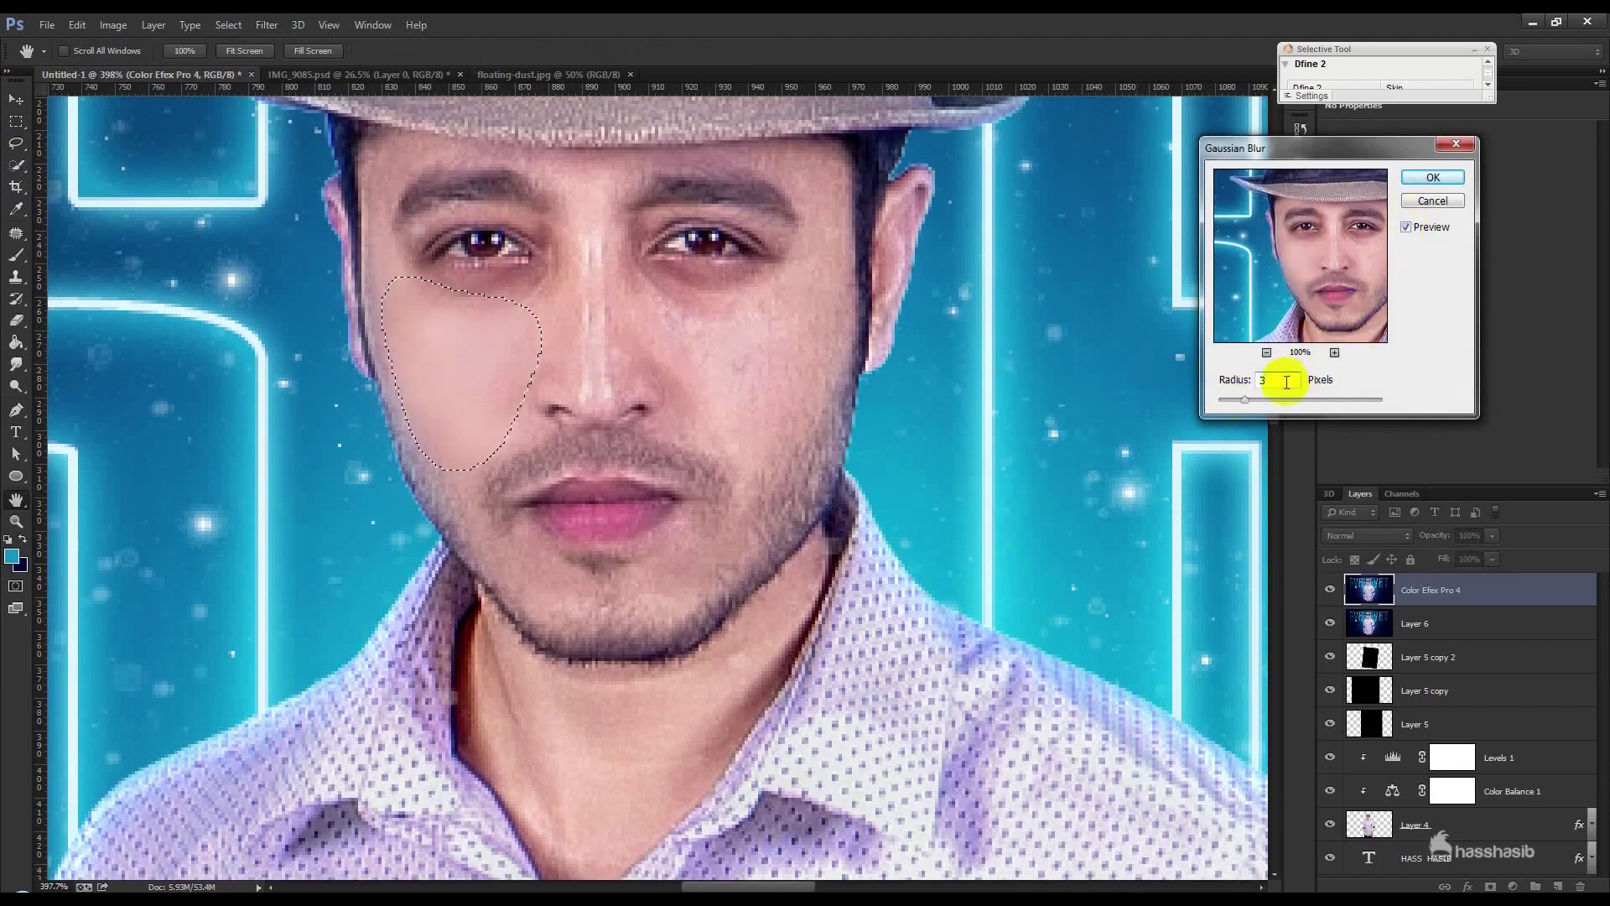
left_click(1423, 202)
mouse_move(647, 297)
left_mouse_down()
mouse_move(714, 450)
mouse_move(839, 284)
mouse_move(704, 282)
left_mouse_up()
key("ctrl+f")
Step: Outline the chin and nose areas for softening, then deselect
mouse_move(666, 530)
left_mouse_down()
mouse_move(640, 600)
mouse_move(724, 567)
left_mouse_up()
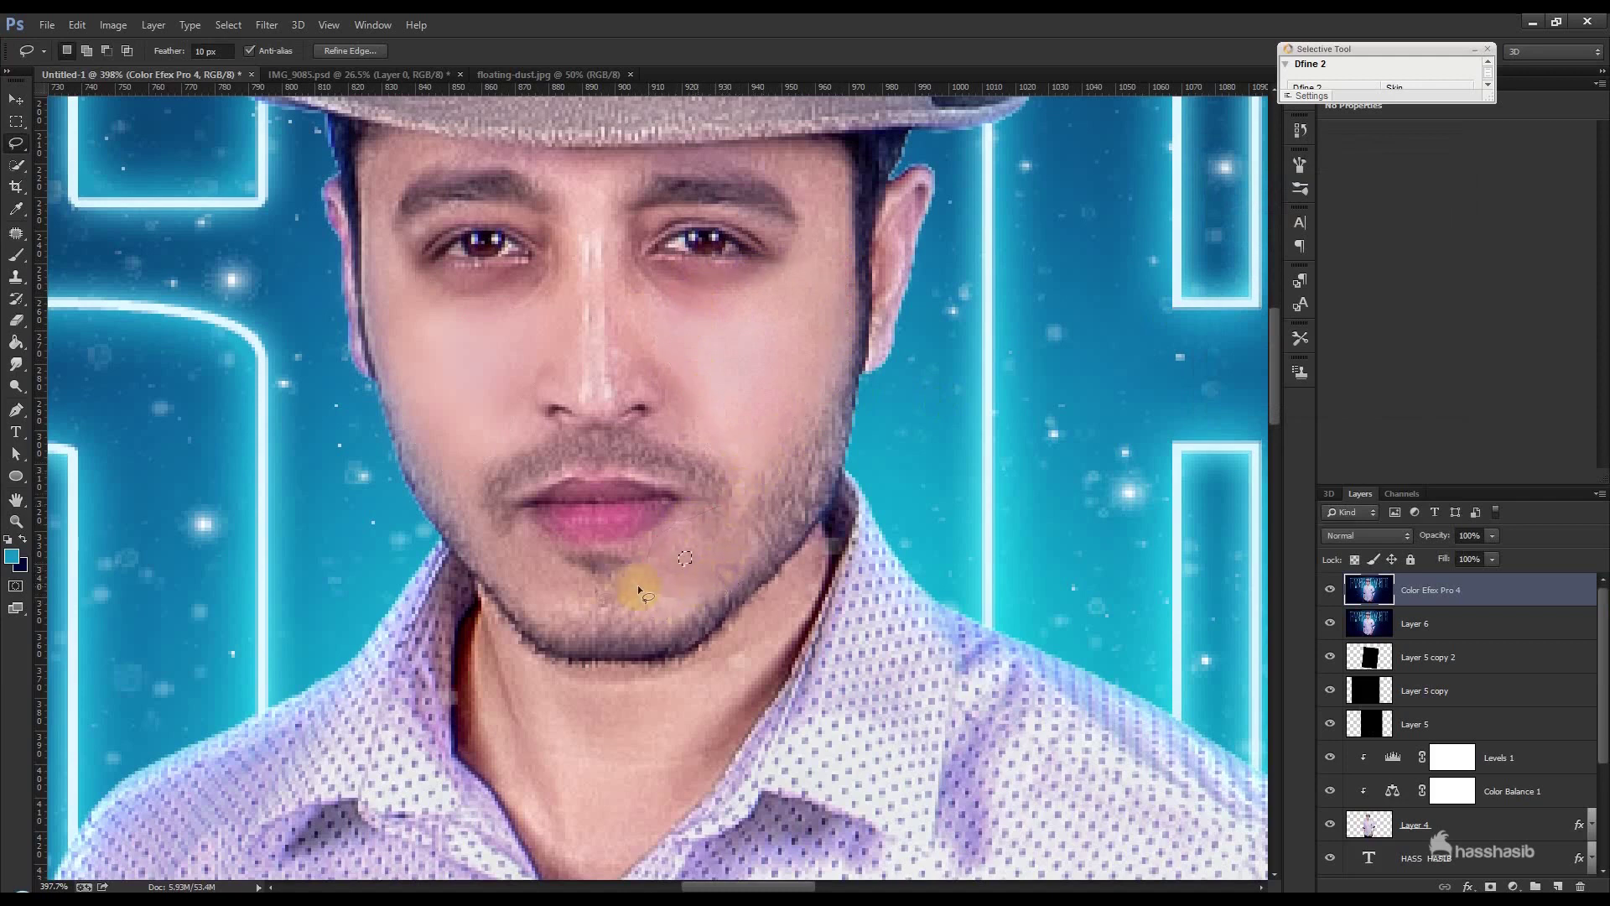
left_click_drag(534, 602, 575, 611)
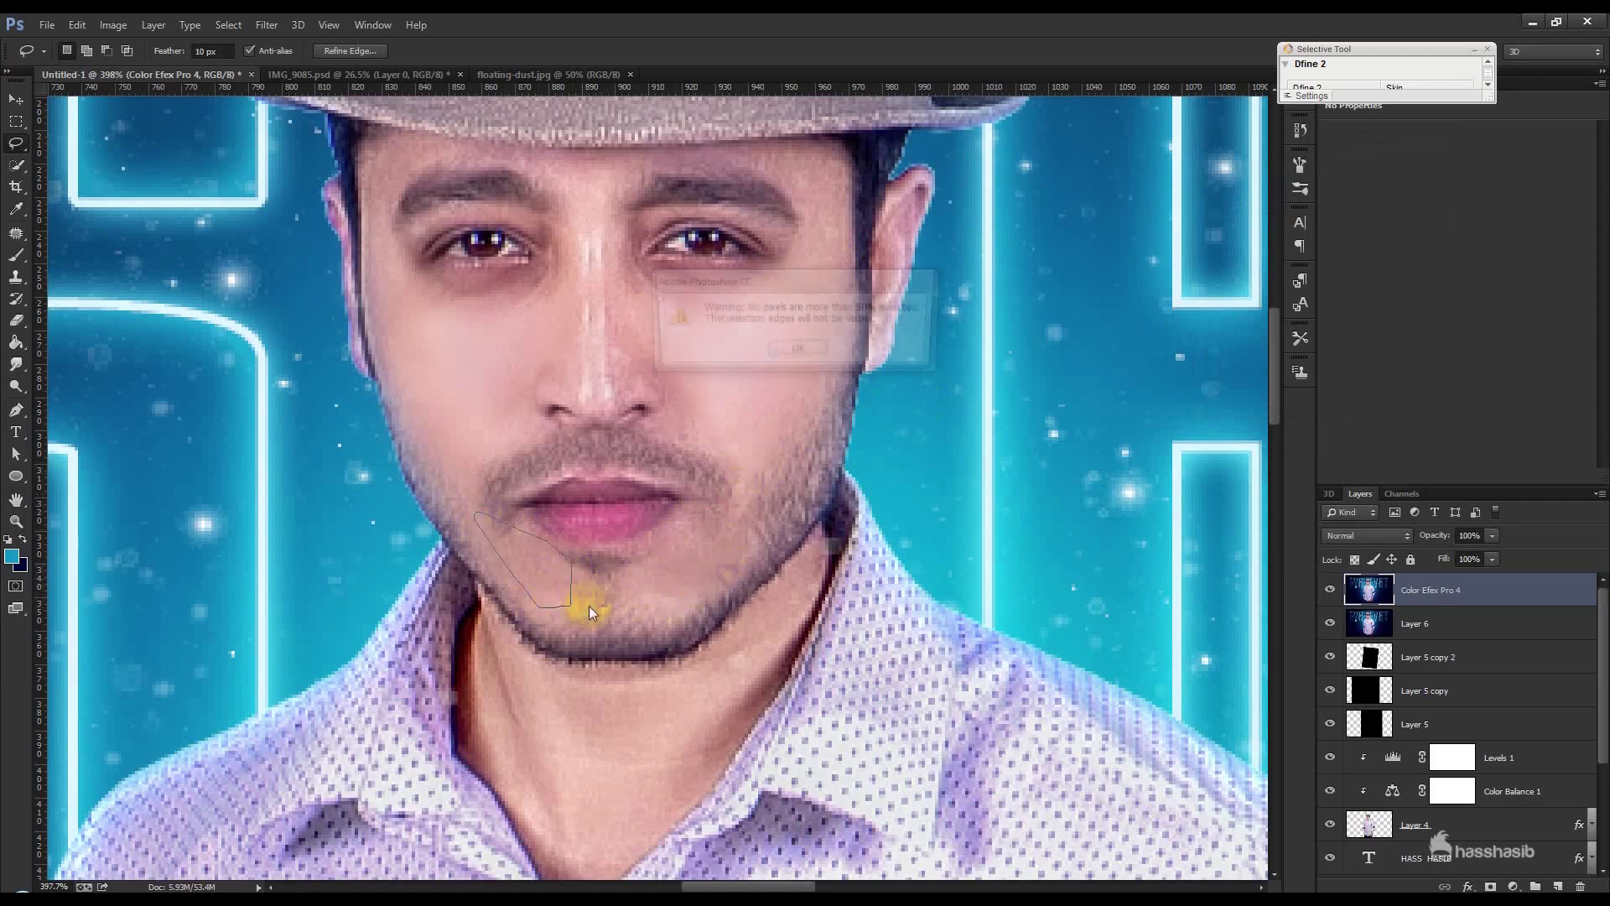
left_click(797, 349)
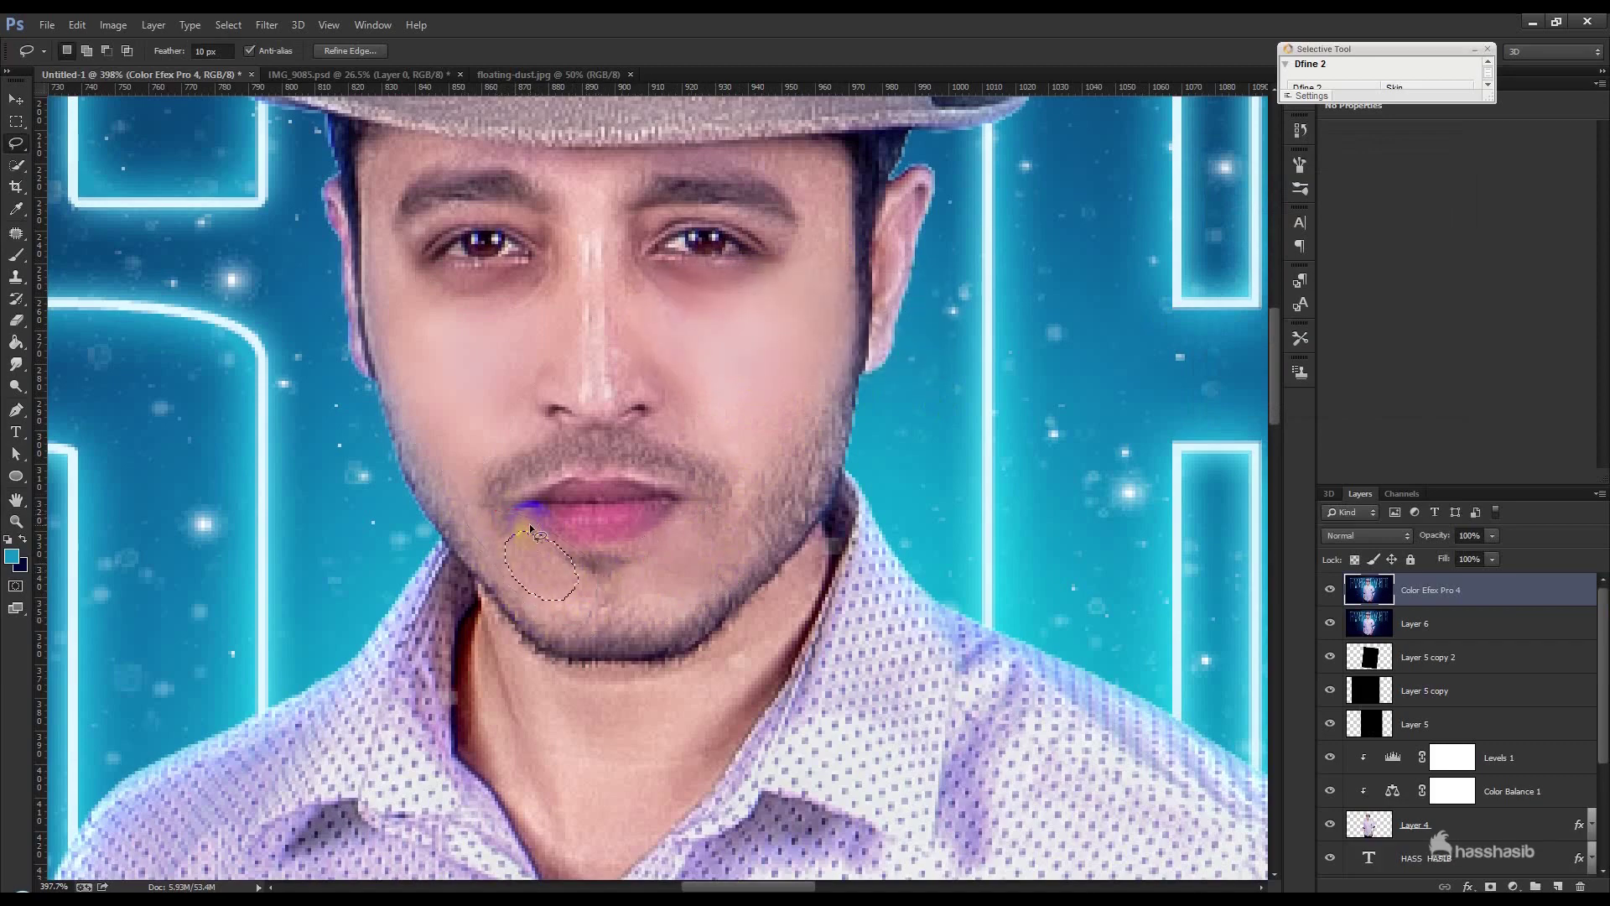
scroll(587, 512, "up", 3)
left_click_drag(669, 469, 571, 443)
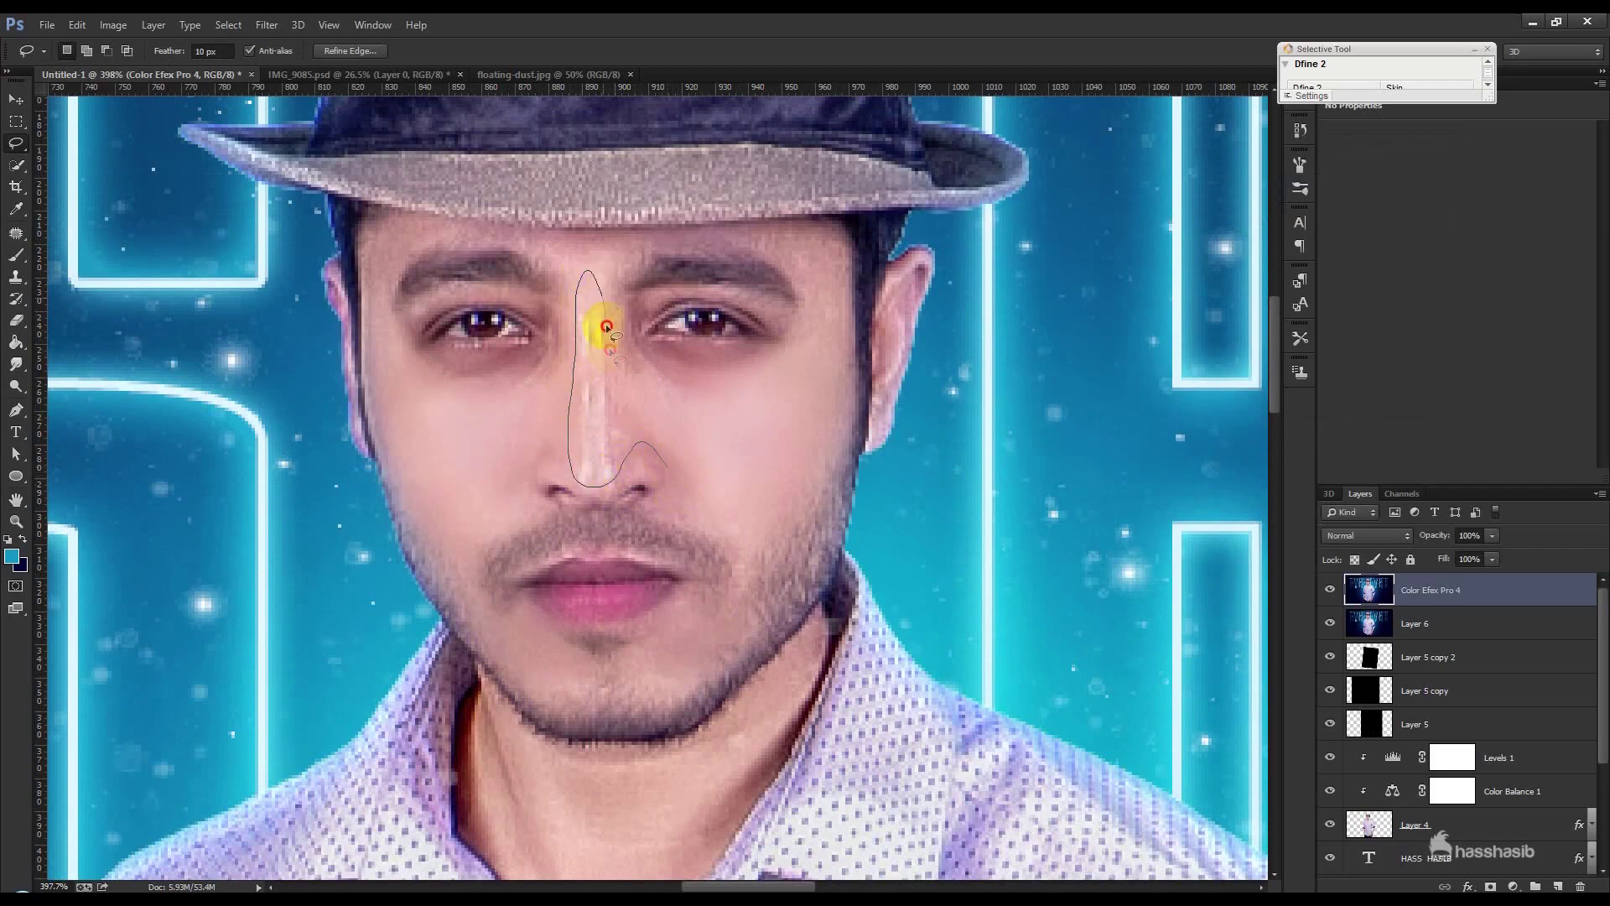
left_click_drag(576, 300, 665, 396)
key("ctrl+d")
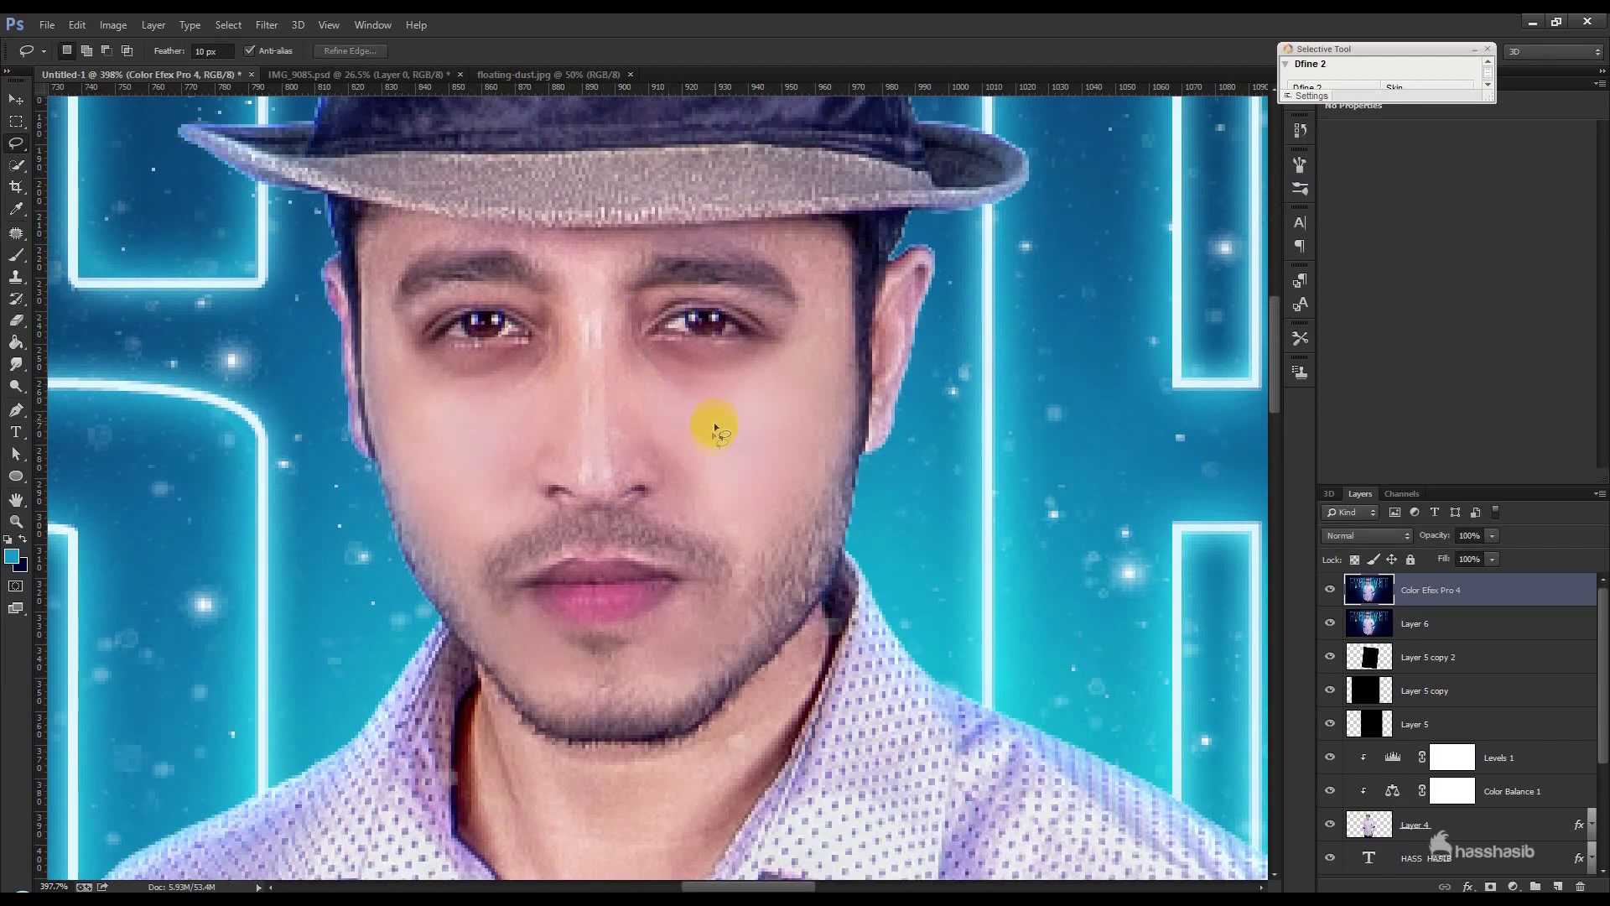
scroll(581, 375, "up", 3)
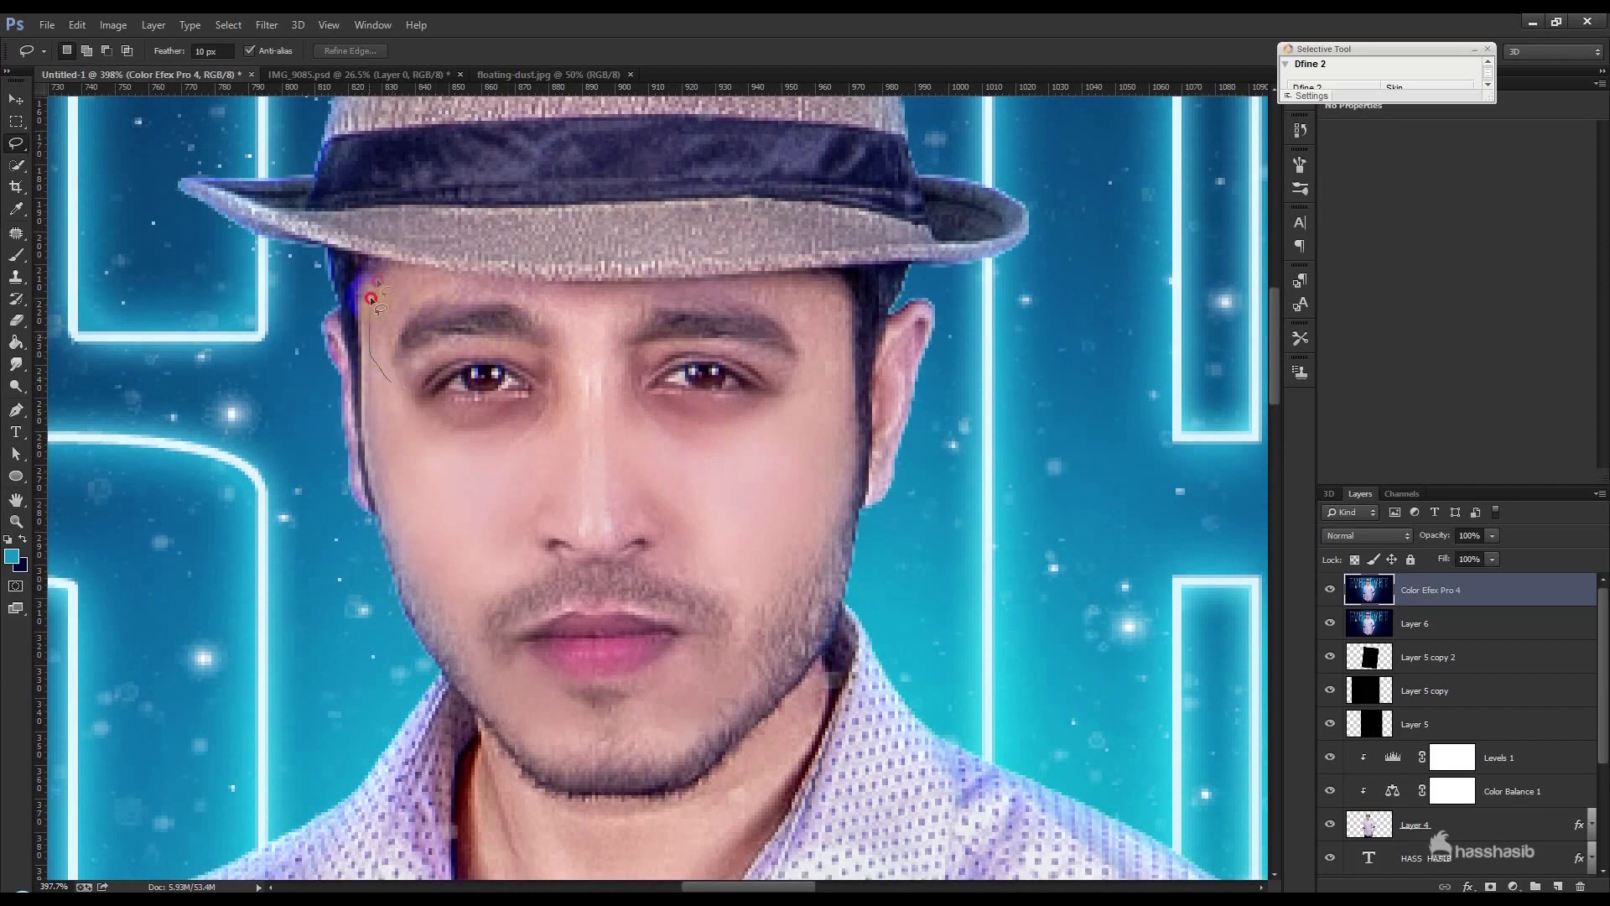
Step: Lower the Lasso feather to 5 px and outline the temple and forehead hair edge
left_click_drag(421, 274, 424, 277)
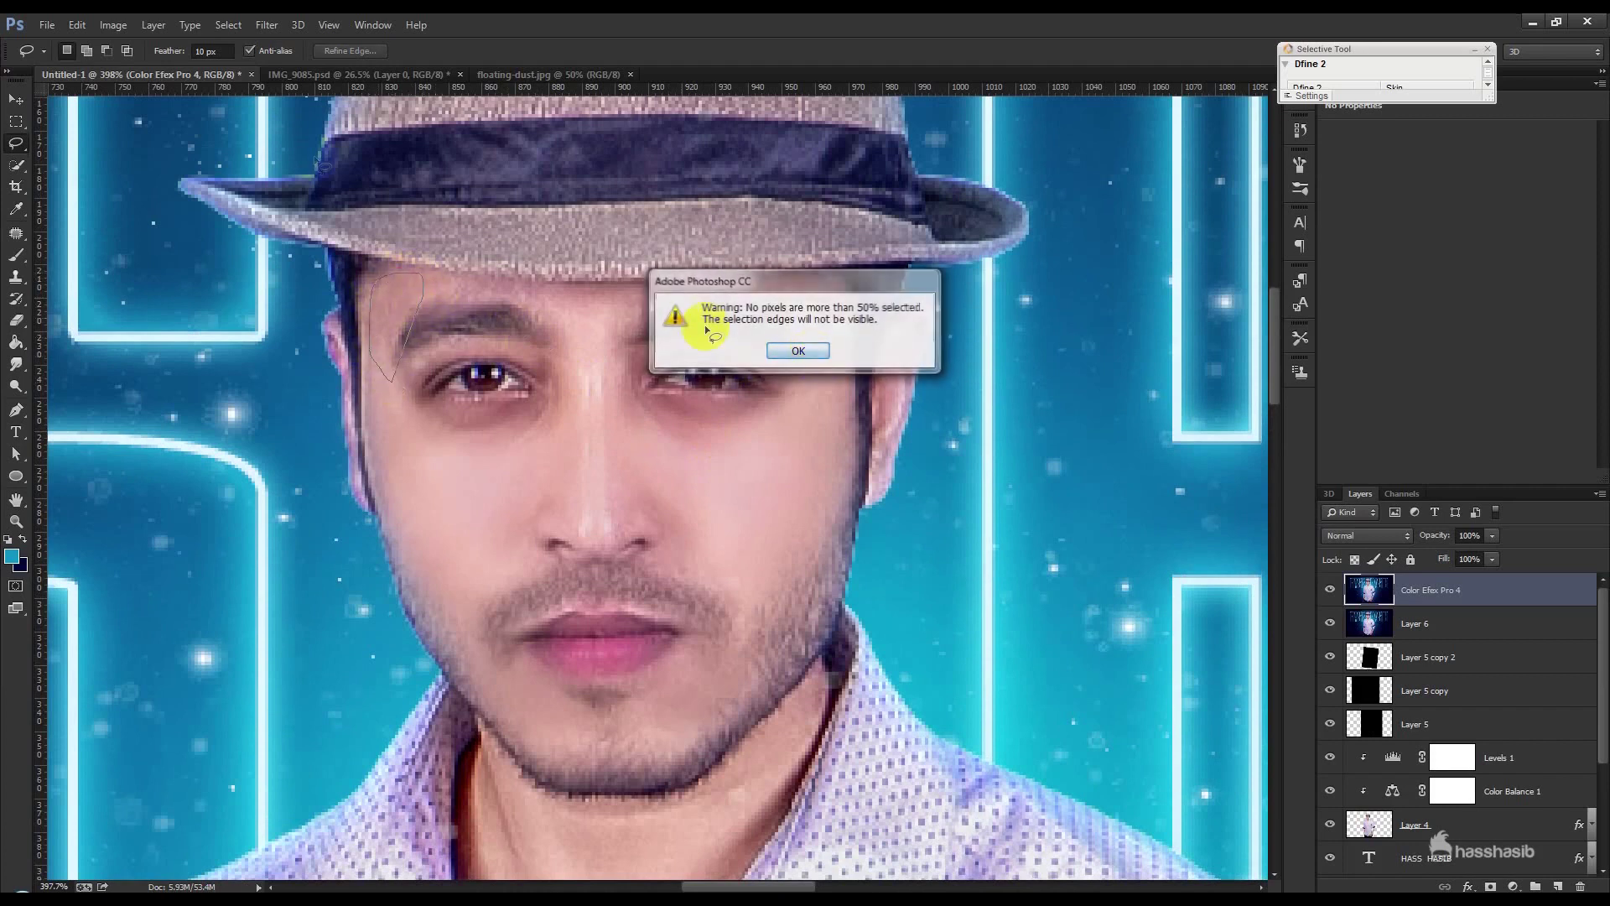
key("Return")
left_click(213, 52)
left_click_drag(329, 256, 384, 406)
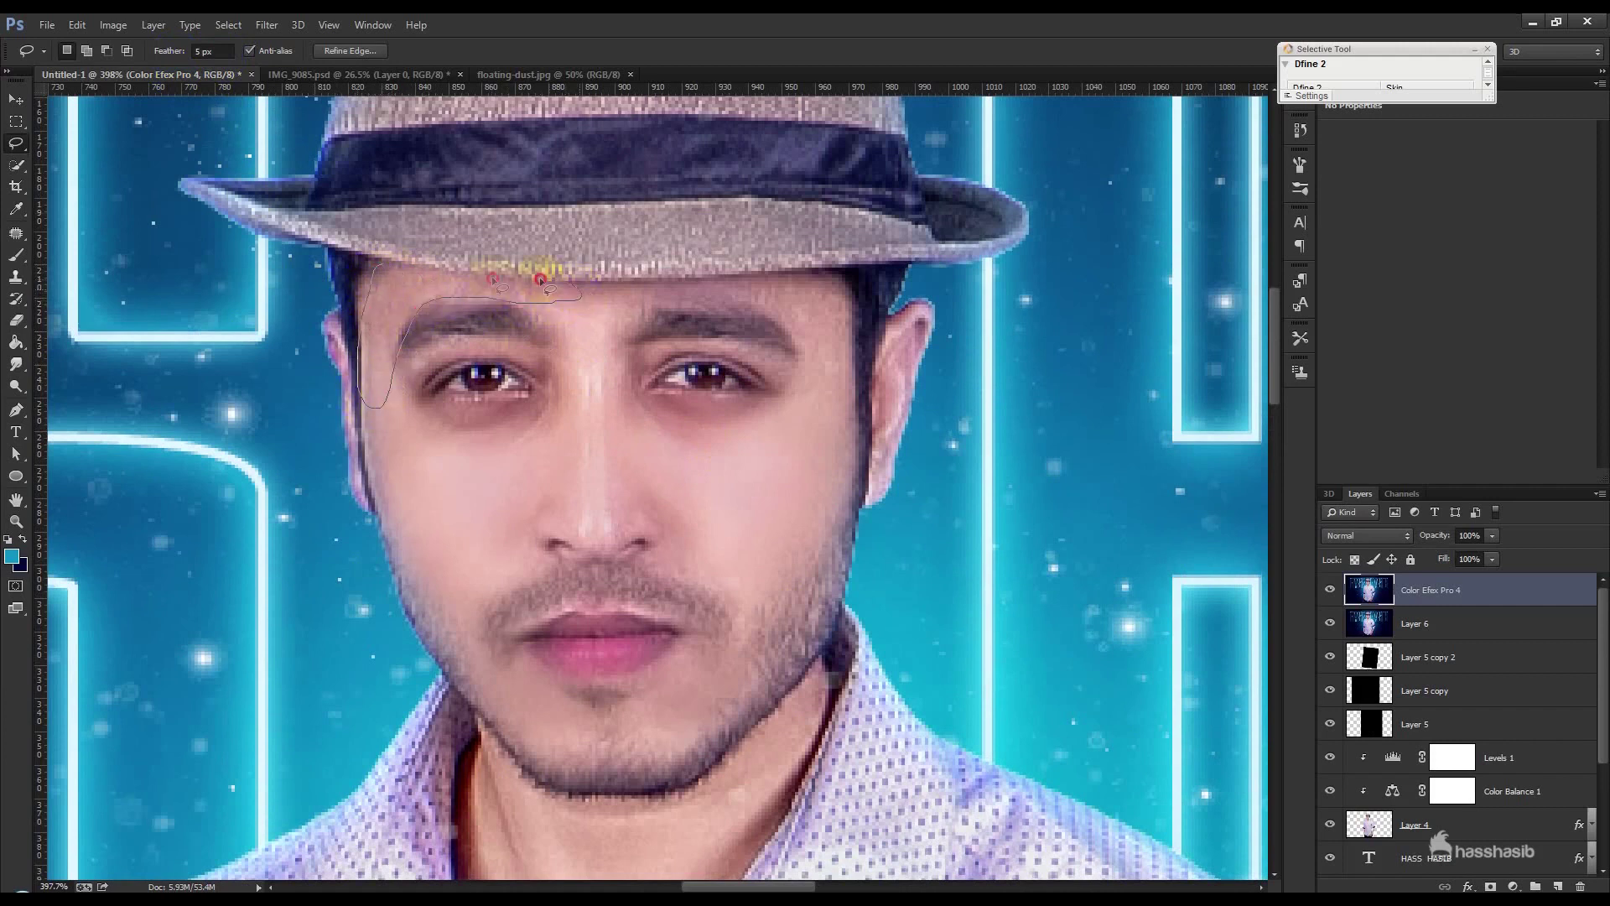
left_click_drag(430, 275, 449, 285)
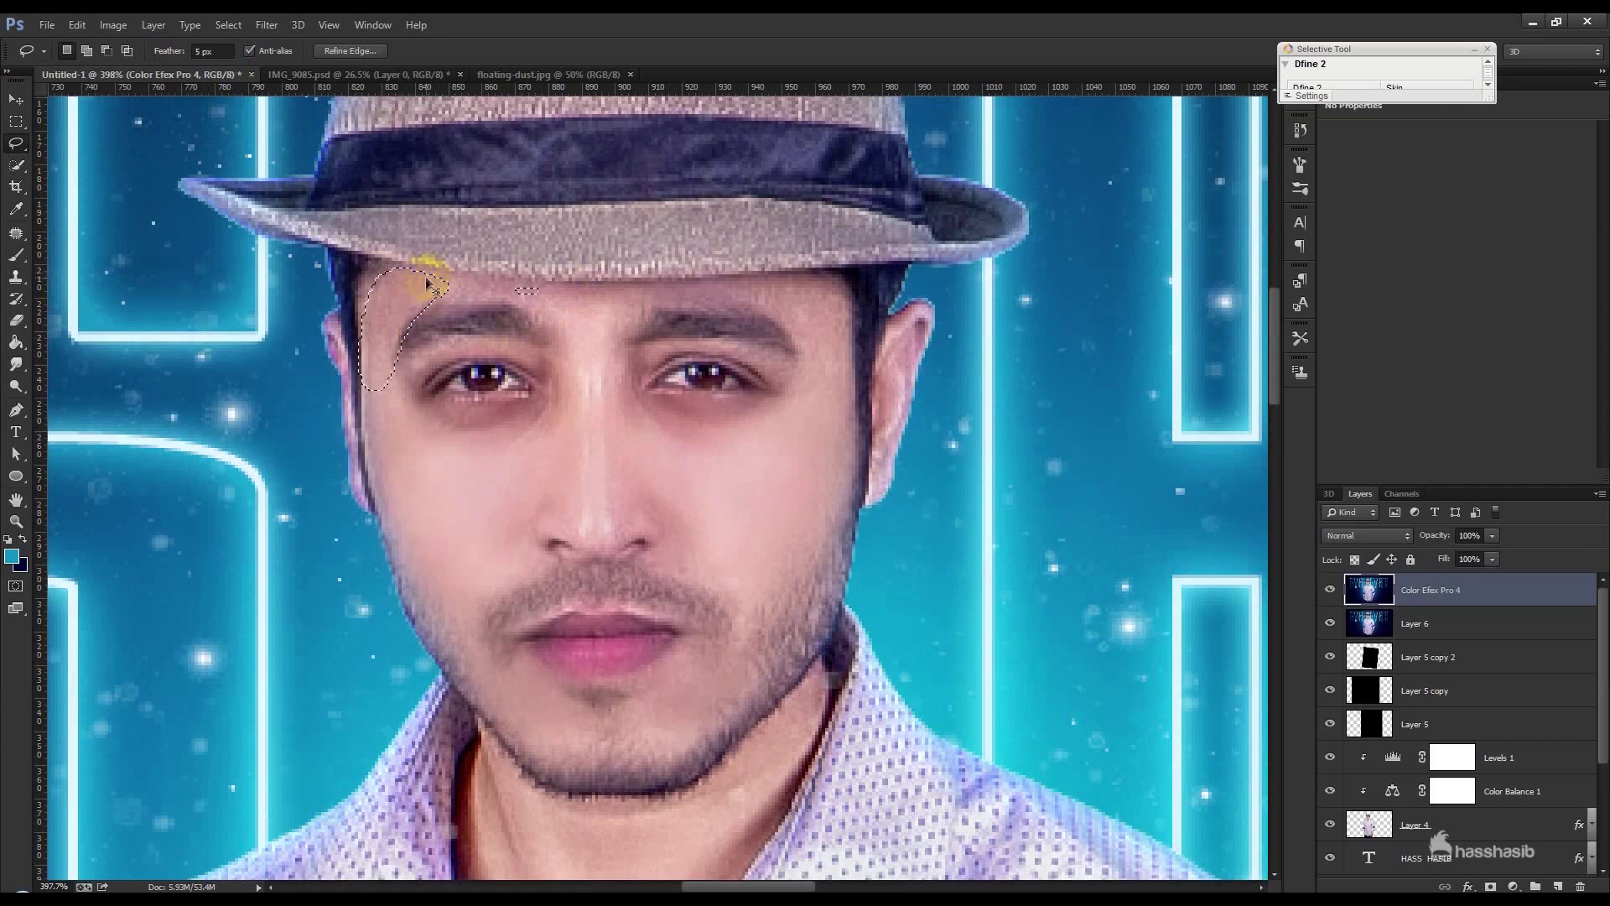
left_click(537, 289)
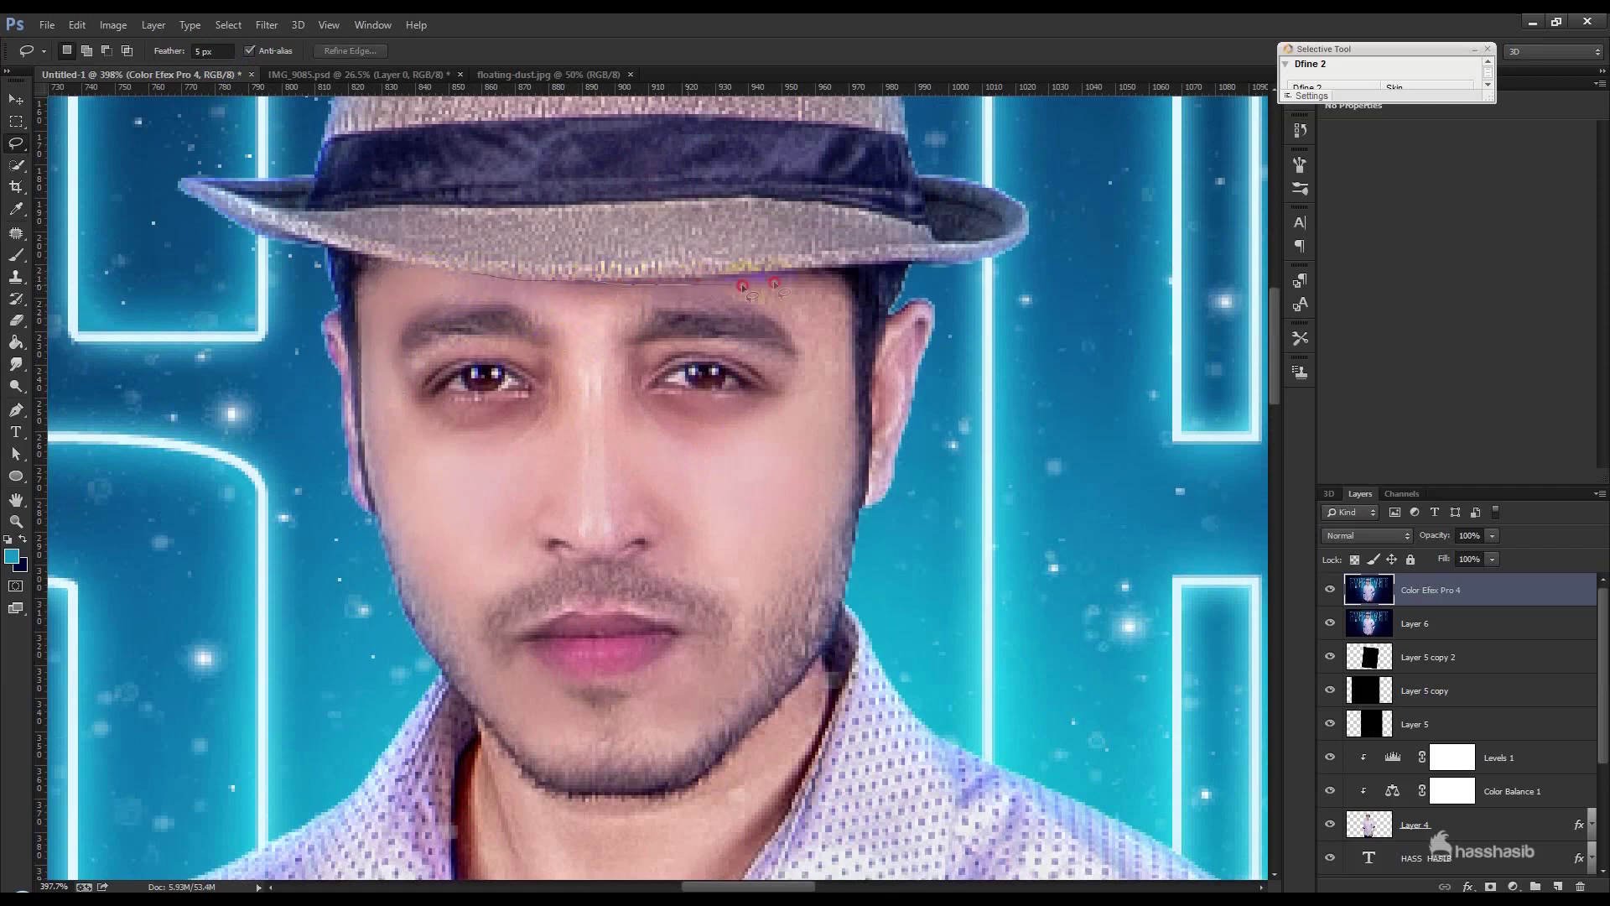
left_click_drag(743, 287, 744, 286)
left_click(819, 364)
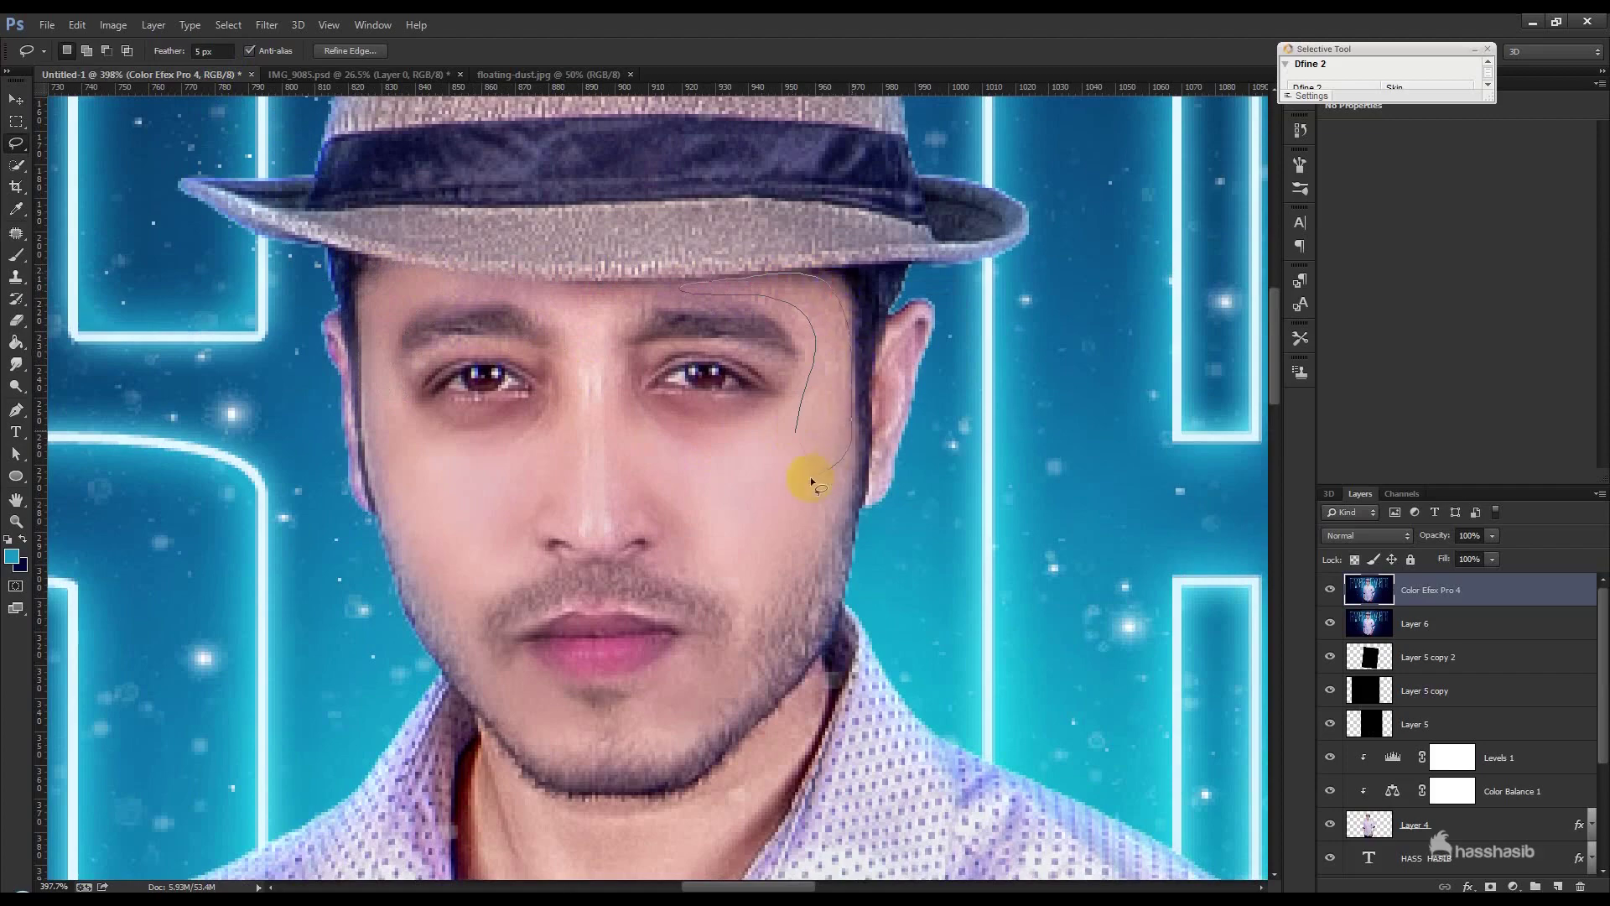
Step: Trace selections along the right cheek, jawline and neck shadow
left_click_drag(811, 482, 793, 531)
scroll(788, 582, "down", 2)
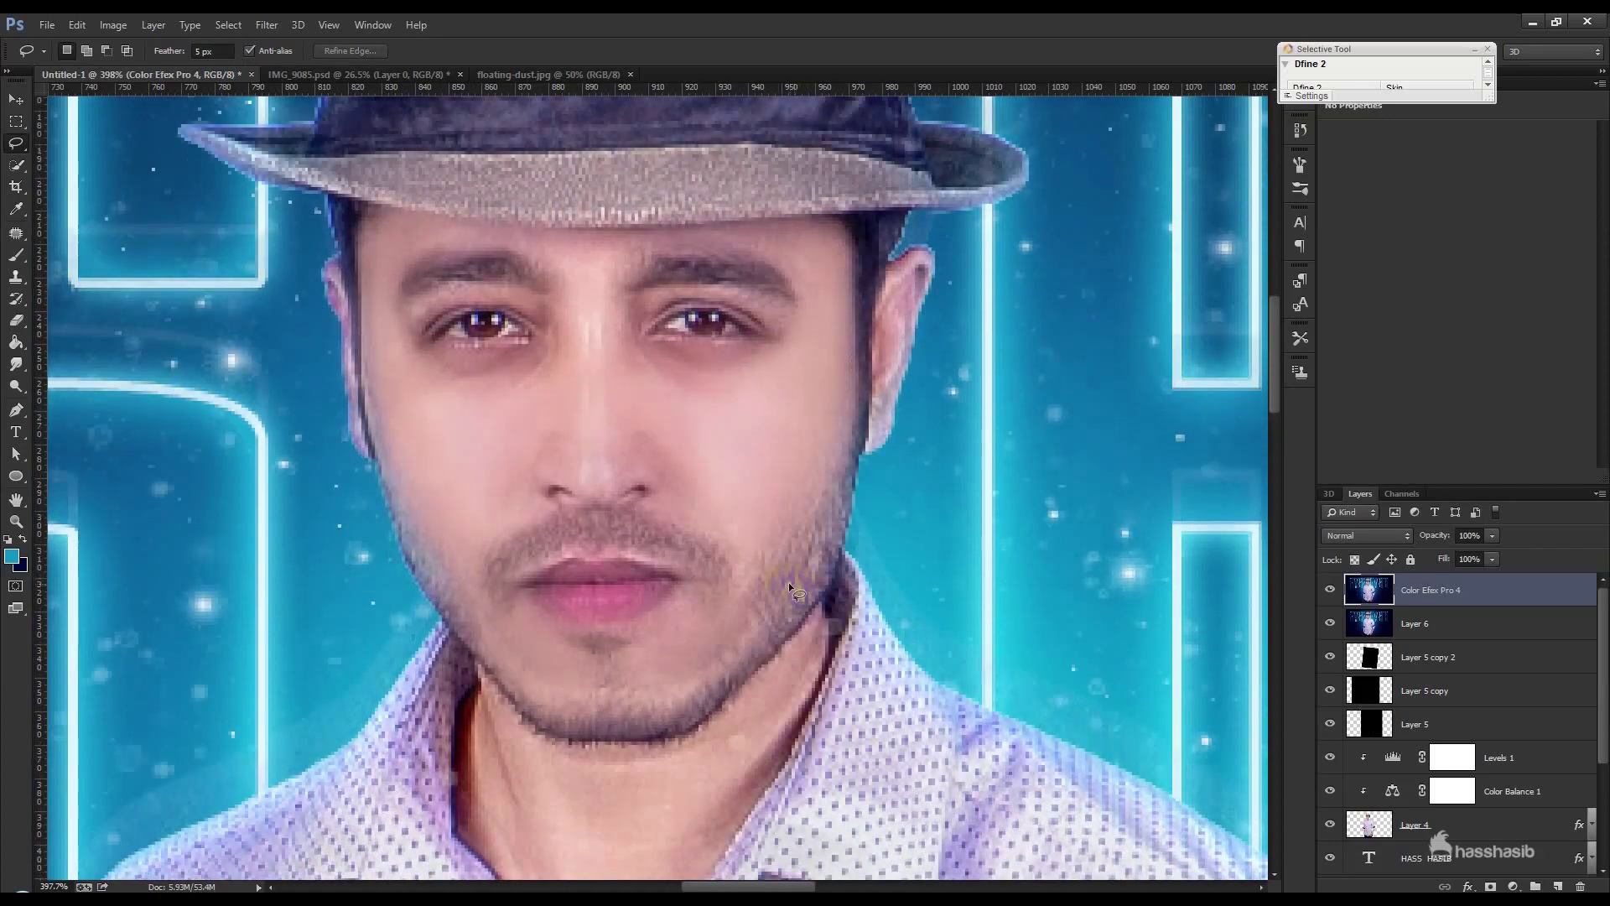
scroll(789, 582, "down", 4)
scroll(773, 580, "down", 3)
left_click_drag(809, 461, 796, 488)
mouse_move(679, 626)
left_mouse_down()
mouse_move(618, 766)
mouse_move(692, 729)
left_mouse_up()
left_click_drag(769, 607, 807, 503)
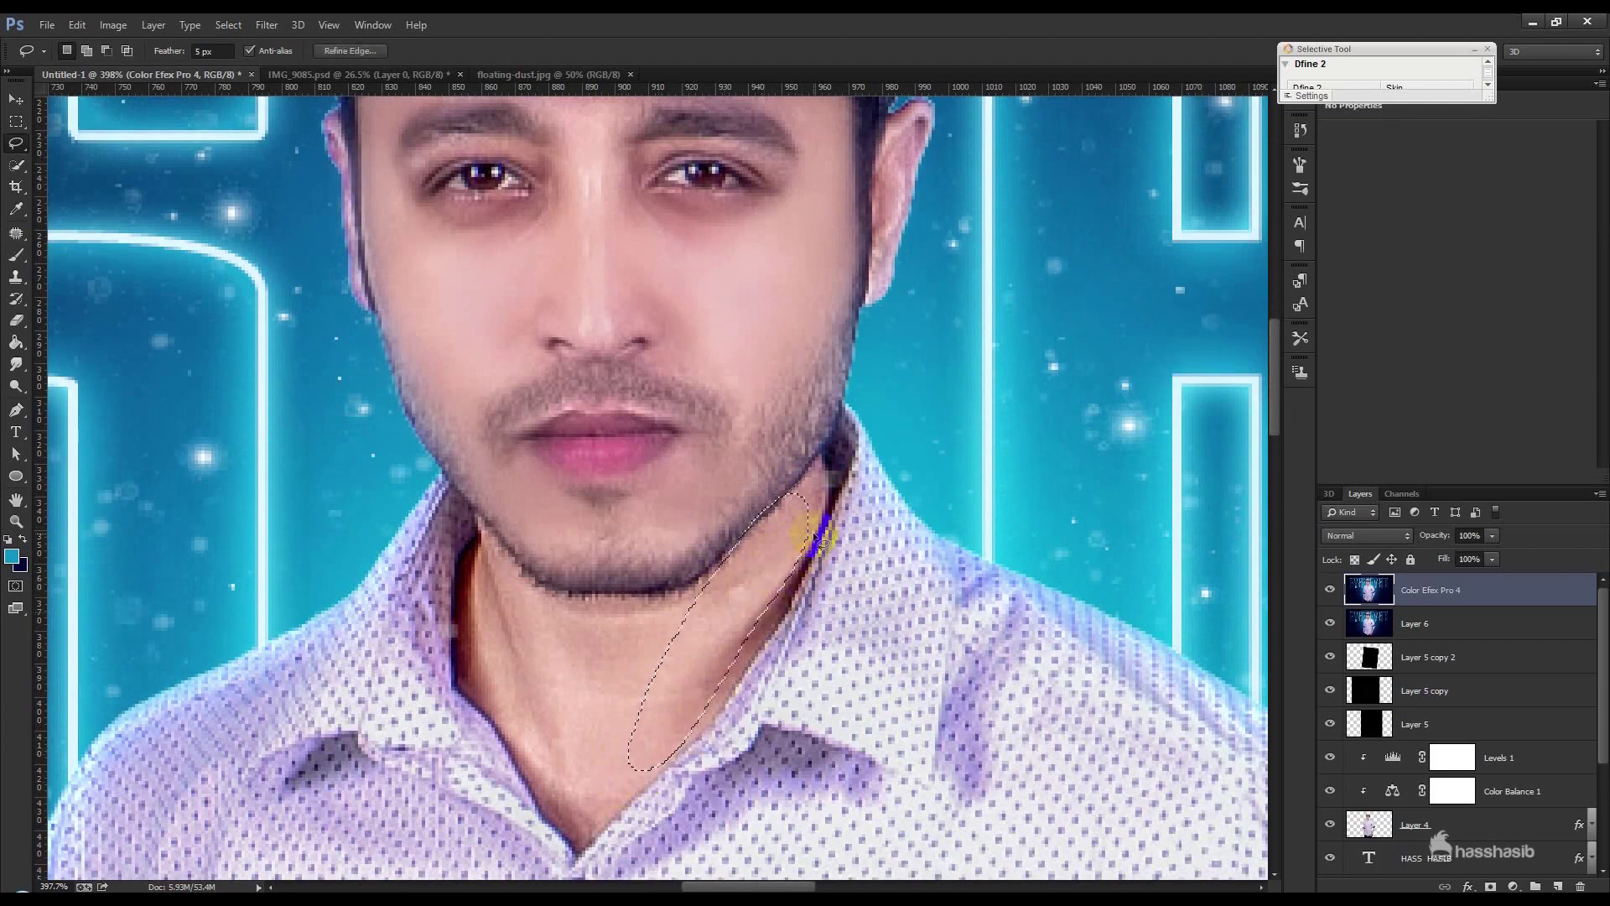
left_click_drag(667, 587, 681, 603)
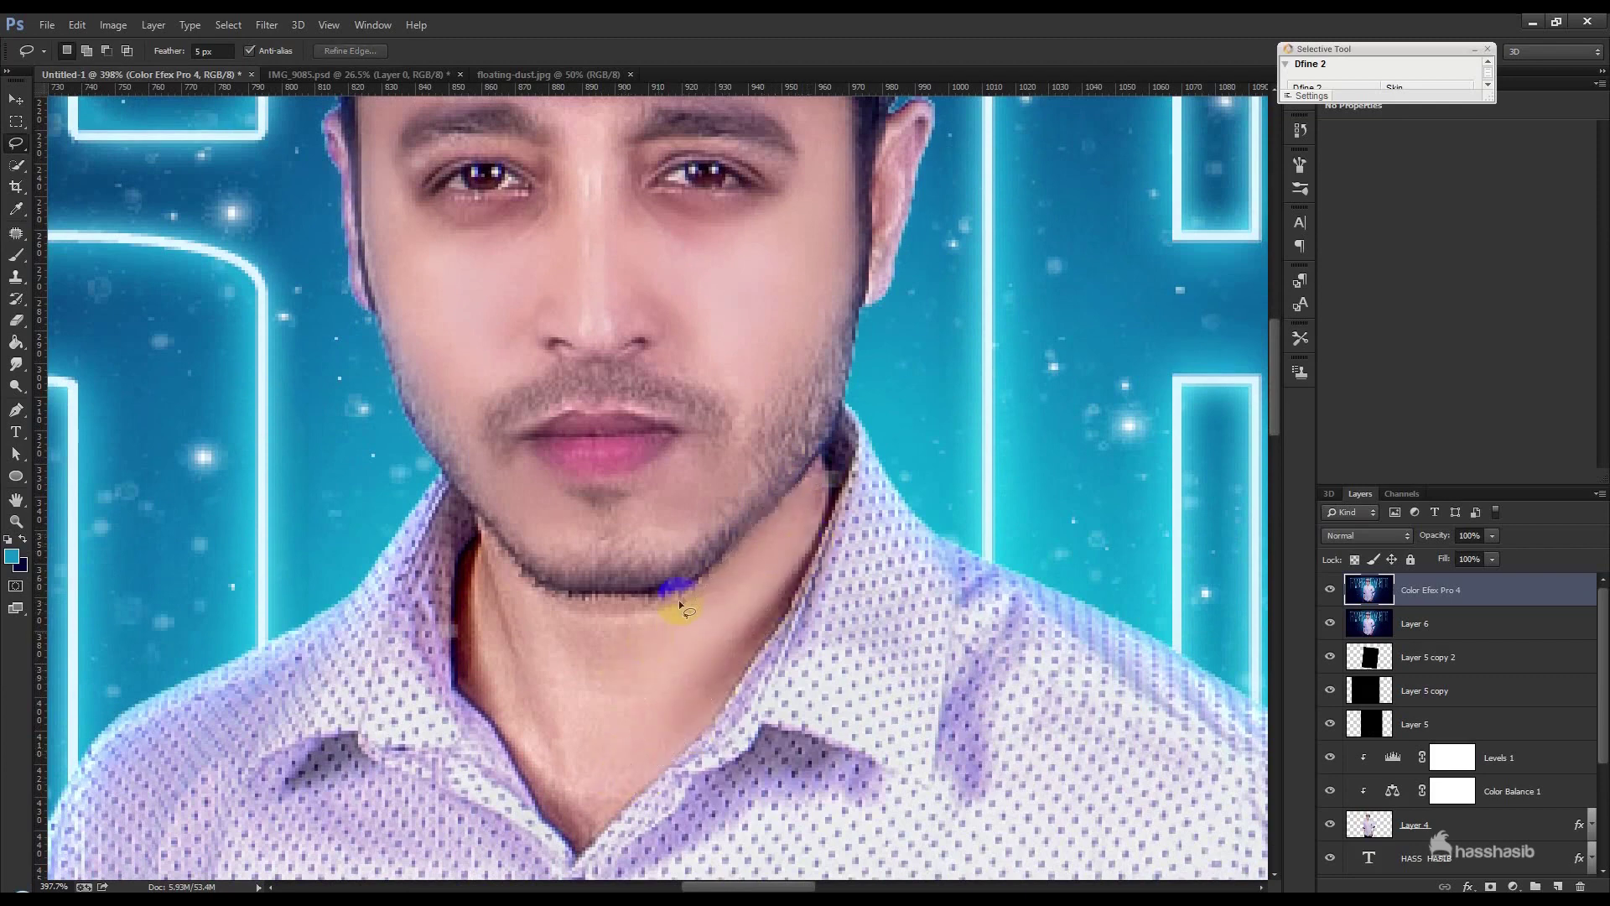
left_click_drag(558, 656, 632, 747)
left_click_drag(466, 525, 557, 619)
mouse_move(538, 583)
left_mouse_down()
mouse_move(558, 606)
mouse_move(528, 595)
mouse_move(545, 789)
left_mouse_up()
left_click(816, 363)
key("ctrl+z")
Step: Select the dark shadow on the left side of the neck and blur it away
left_click_drag(488, 698, 482, 578)
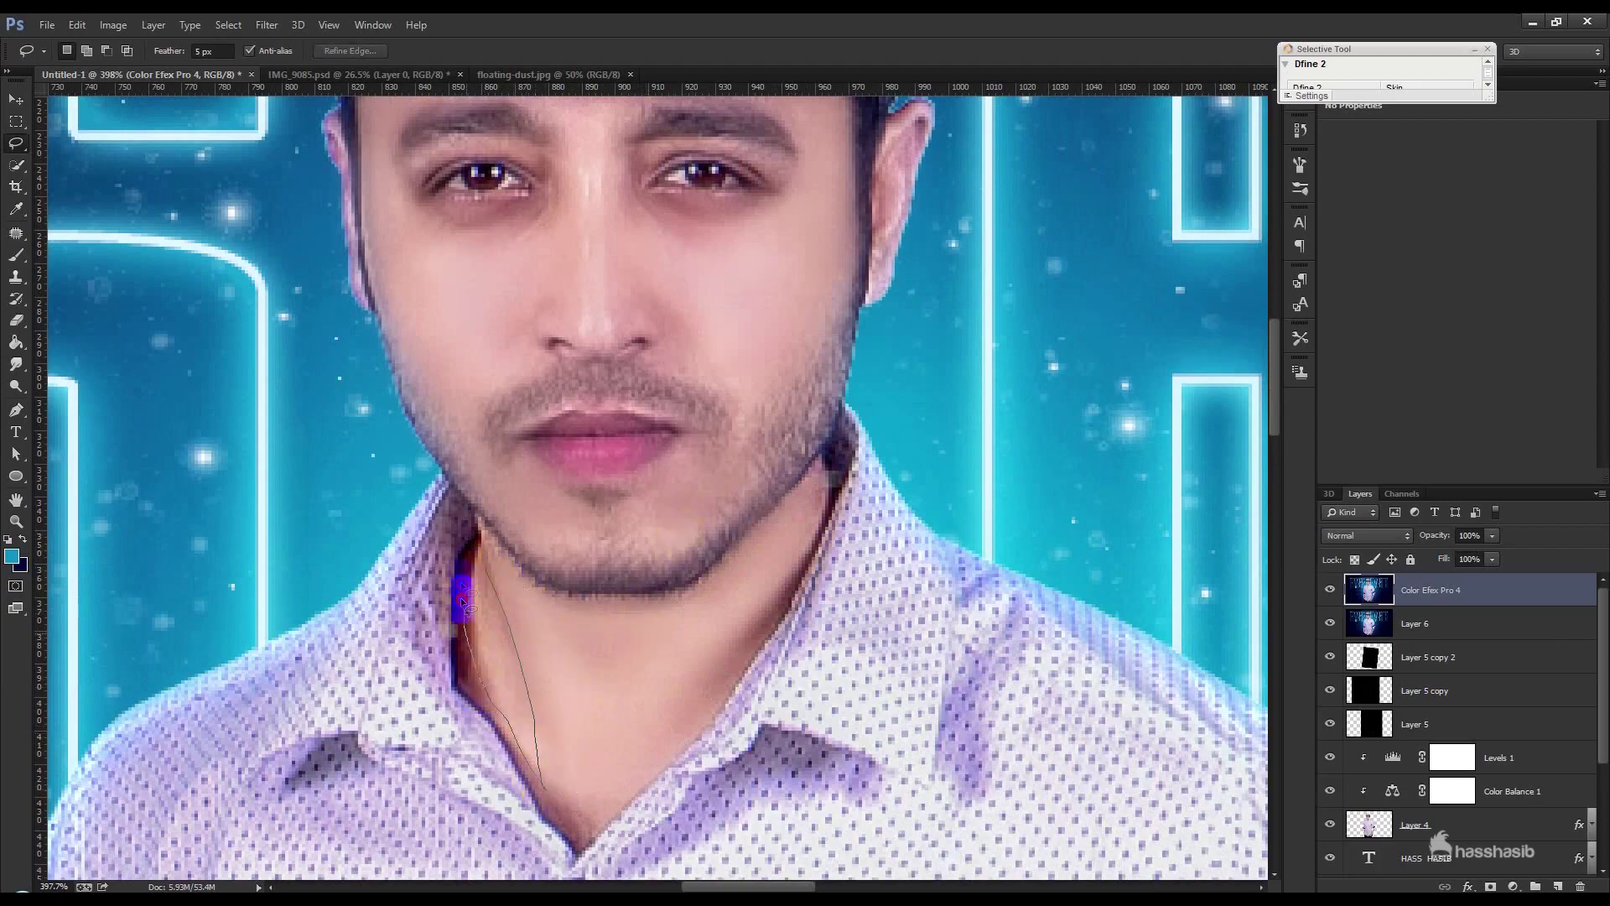
key("Delete")
left_click(612, 654)
scroll(625, 654, "down", 10)
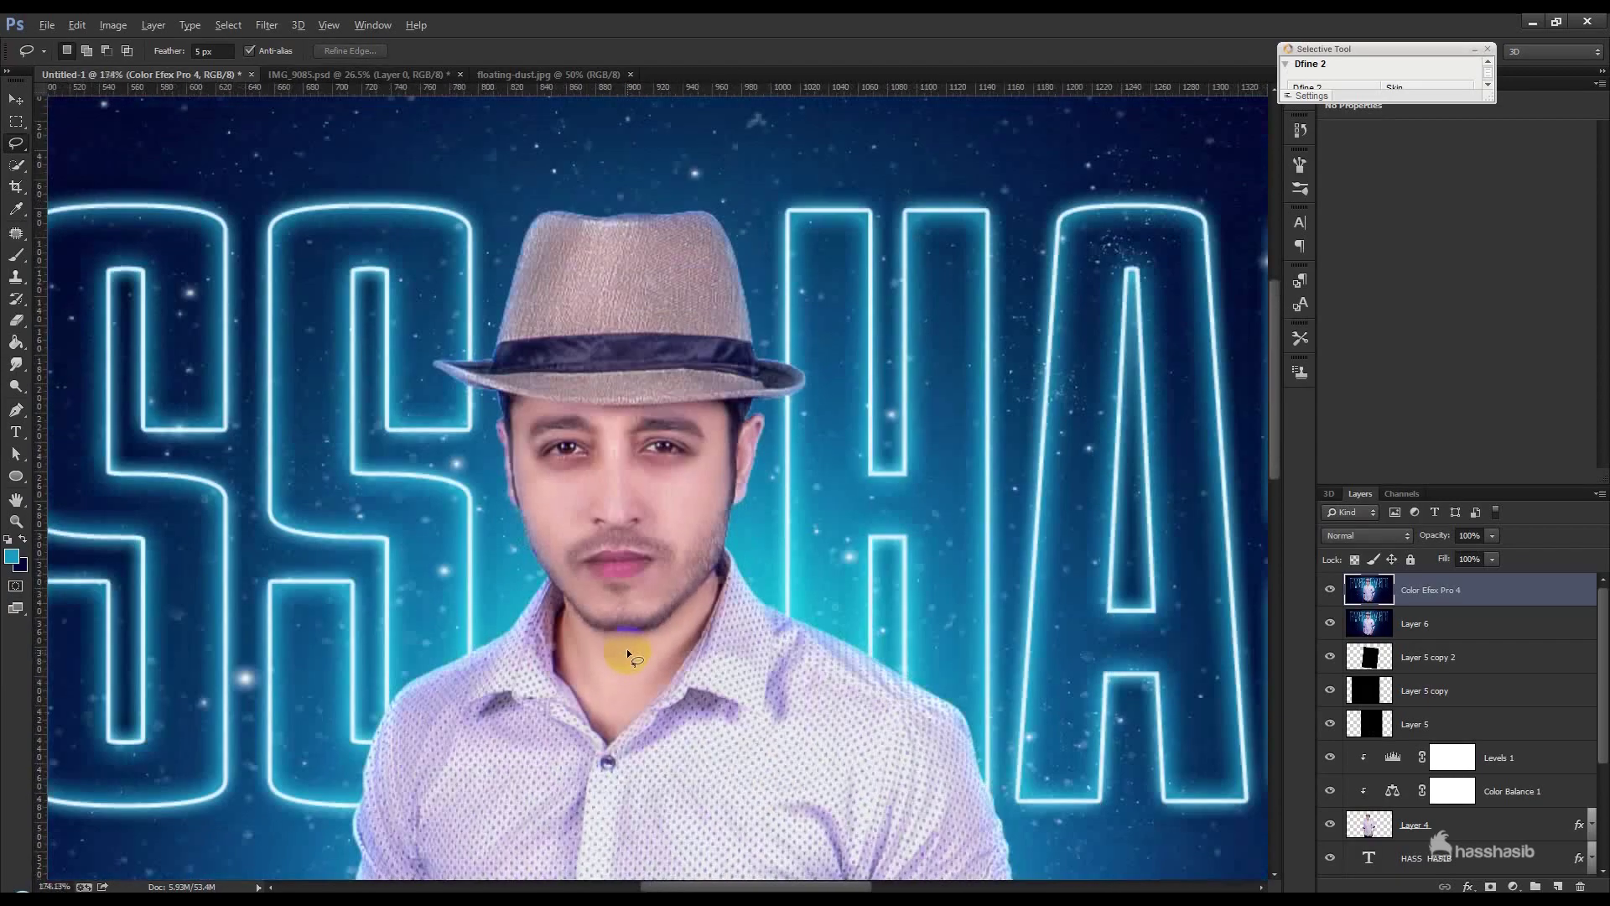
Step: Zoom to the forearm, lasso a strip along its edge, then deselect and zoom back
scroll(627, 653, "up", 1)
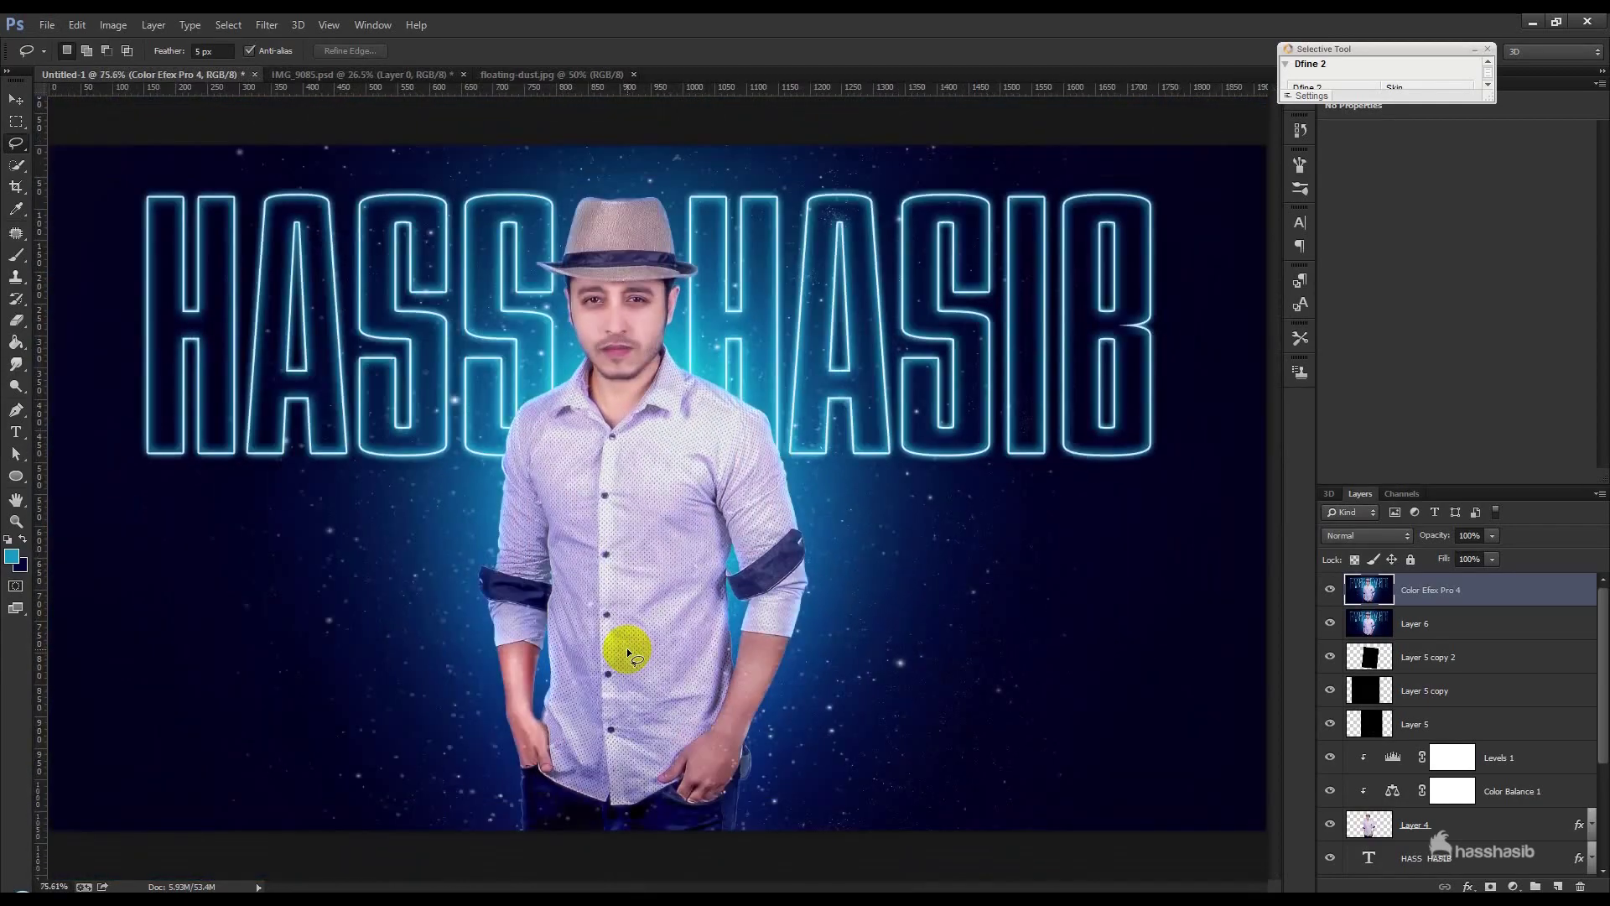
scroll(787, 733, "up", 10)
scroll(766, 706, "down", 1)
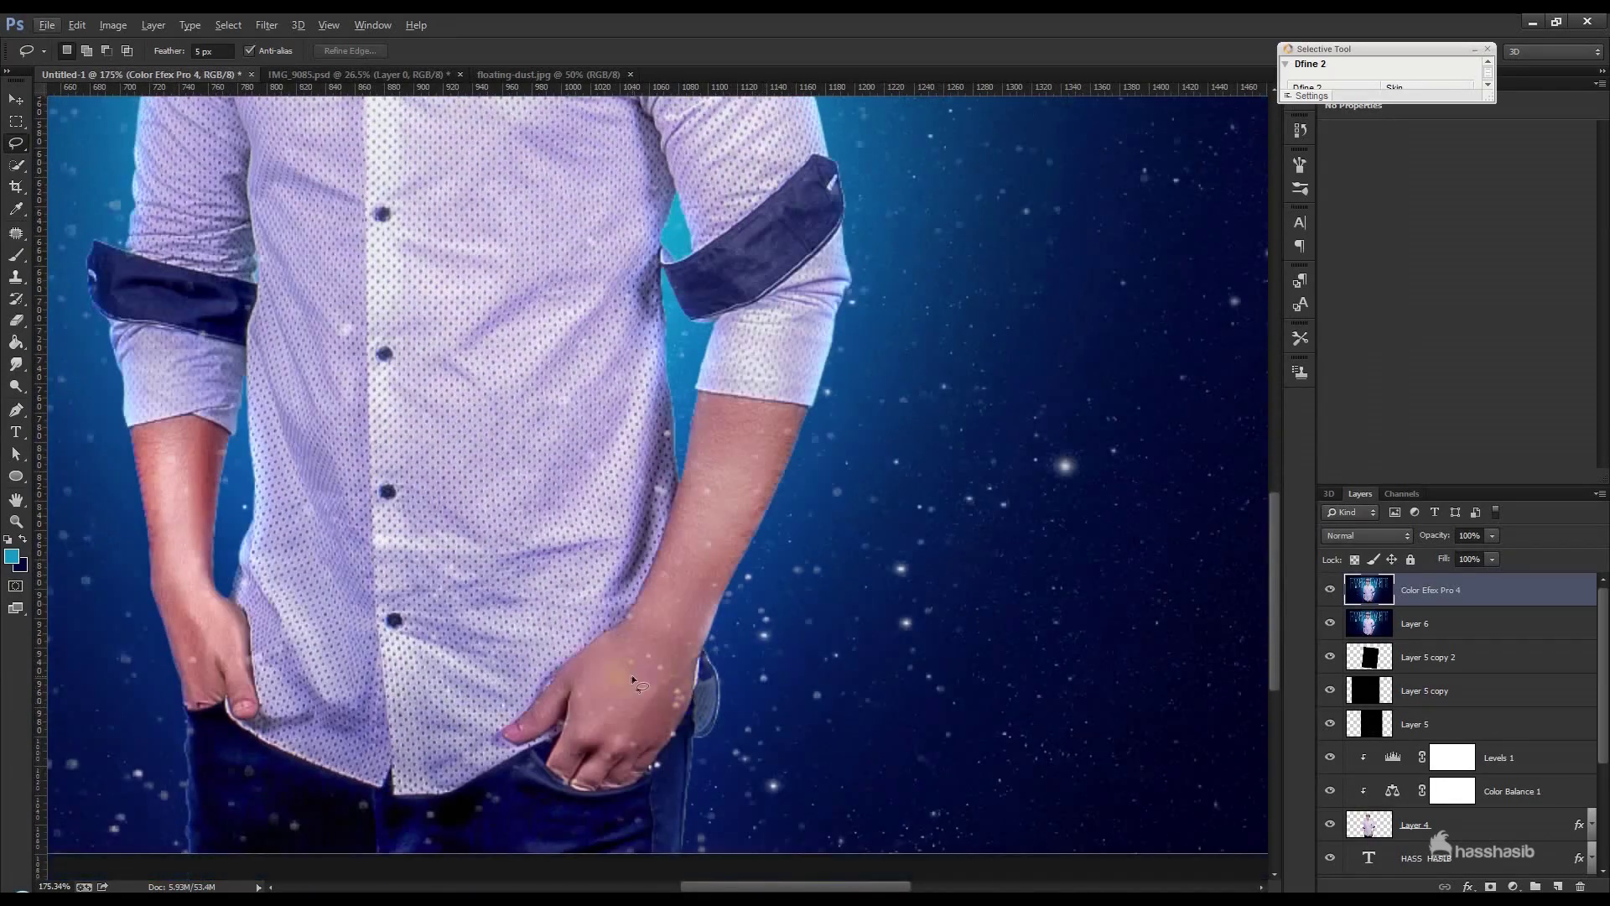
left_click(699, 464)
left_click_drag(753, 438, 713, 411)
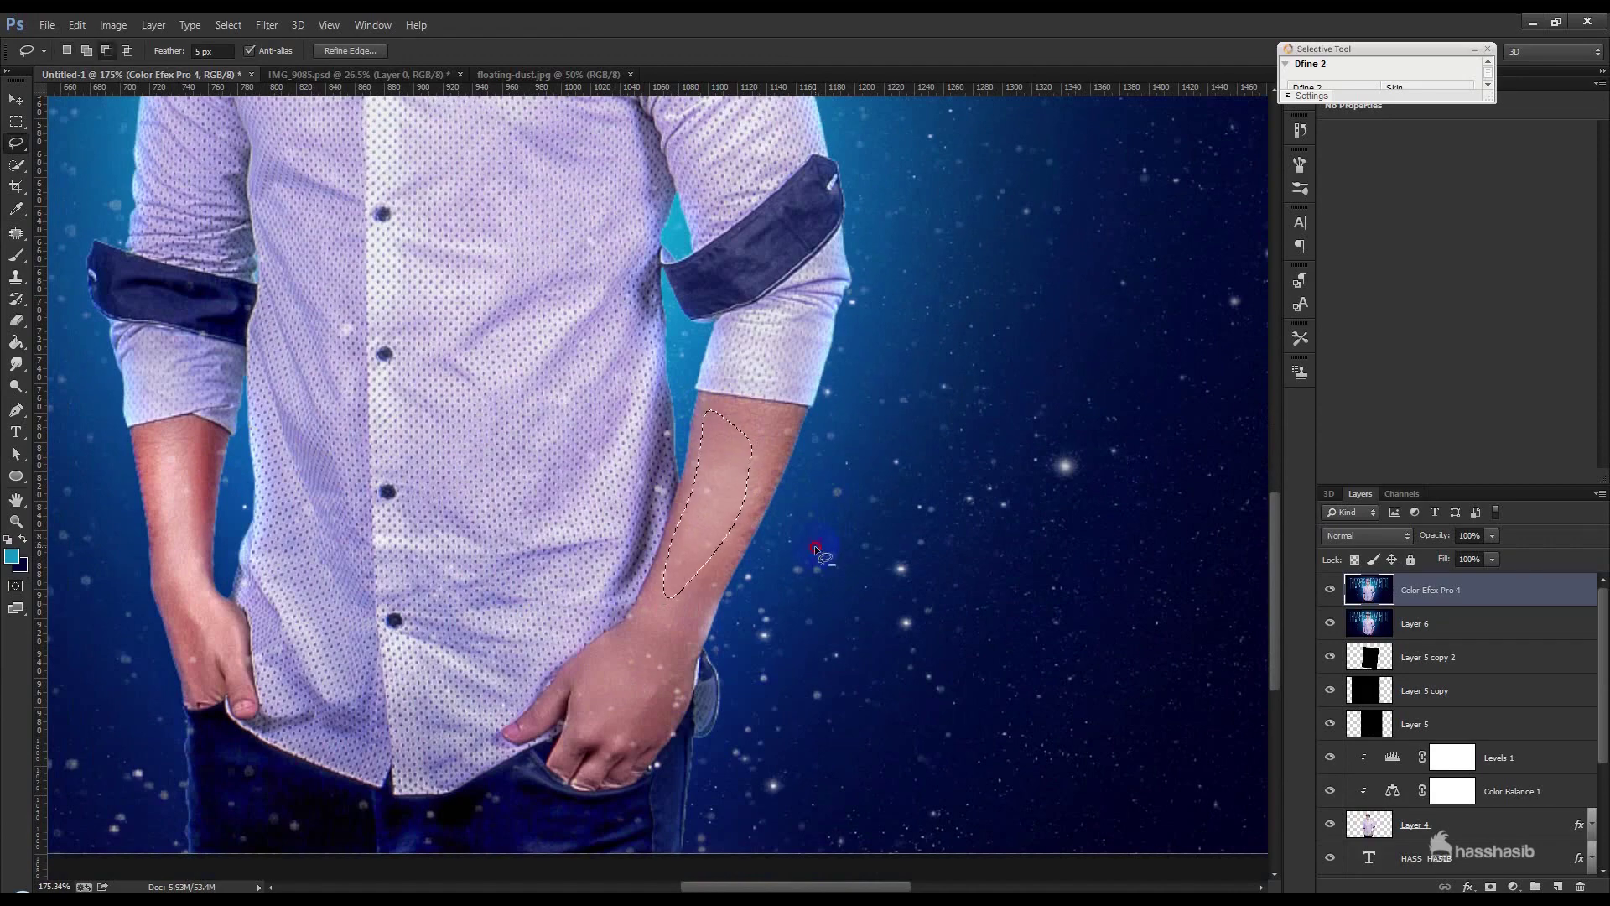
key("ctrl+d")
scroll(820, 549, "down", 5)
scroll(825, 521, "up", 1)
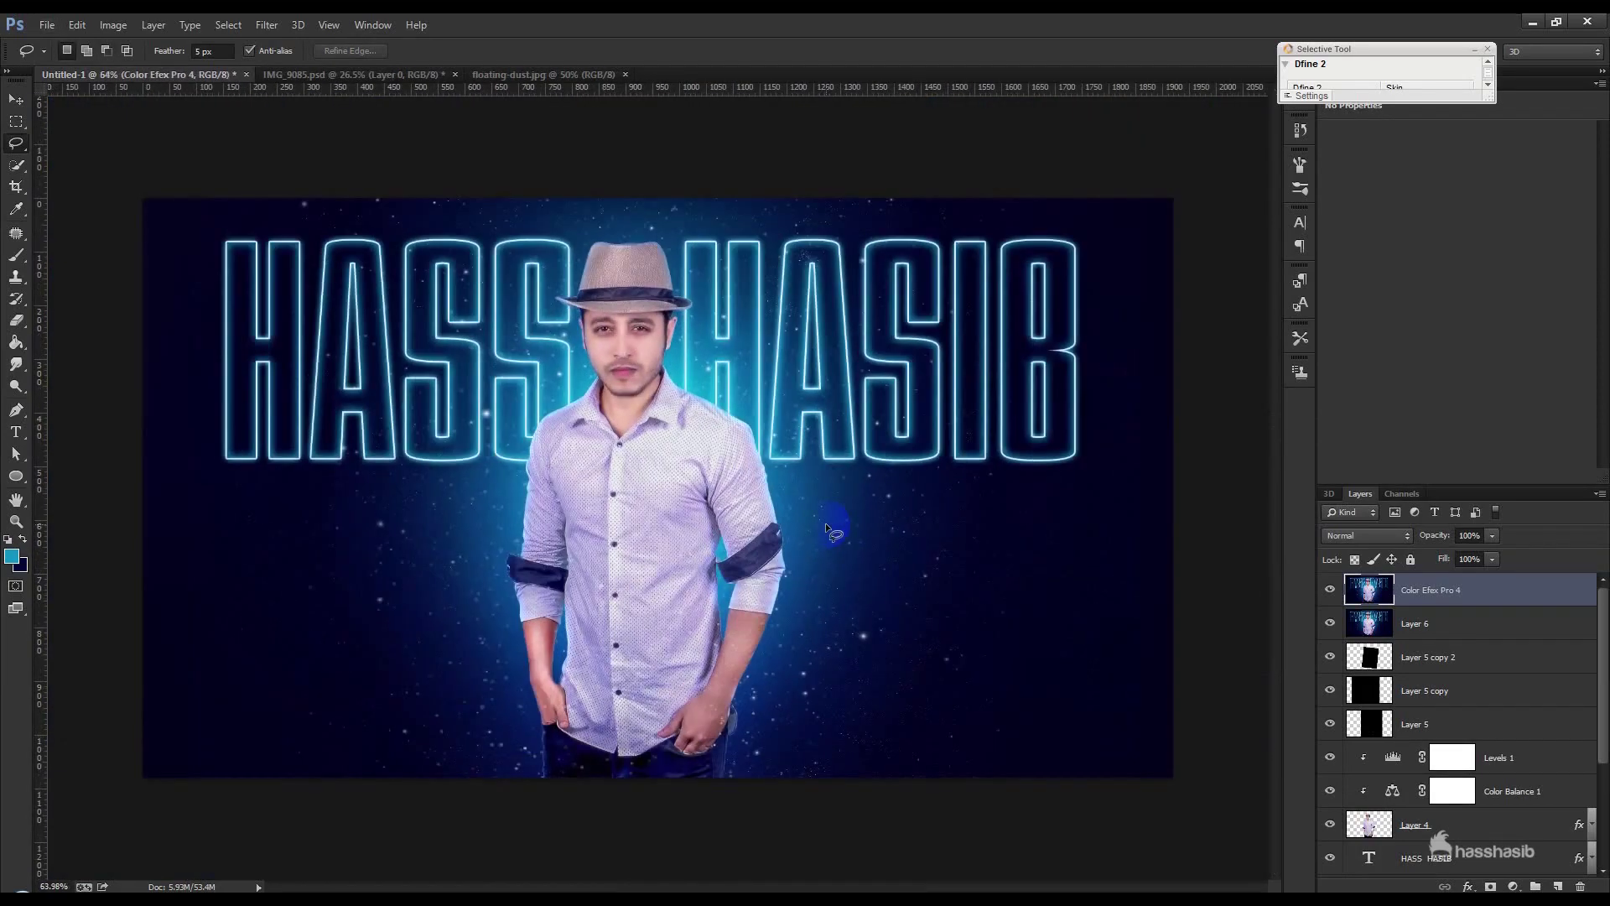
scroll(825, 521, "up", 1)
left_click(1301, 132)
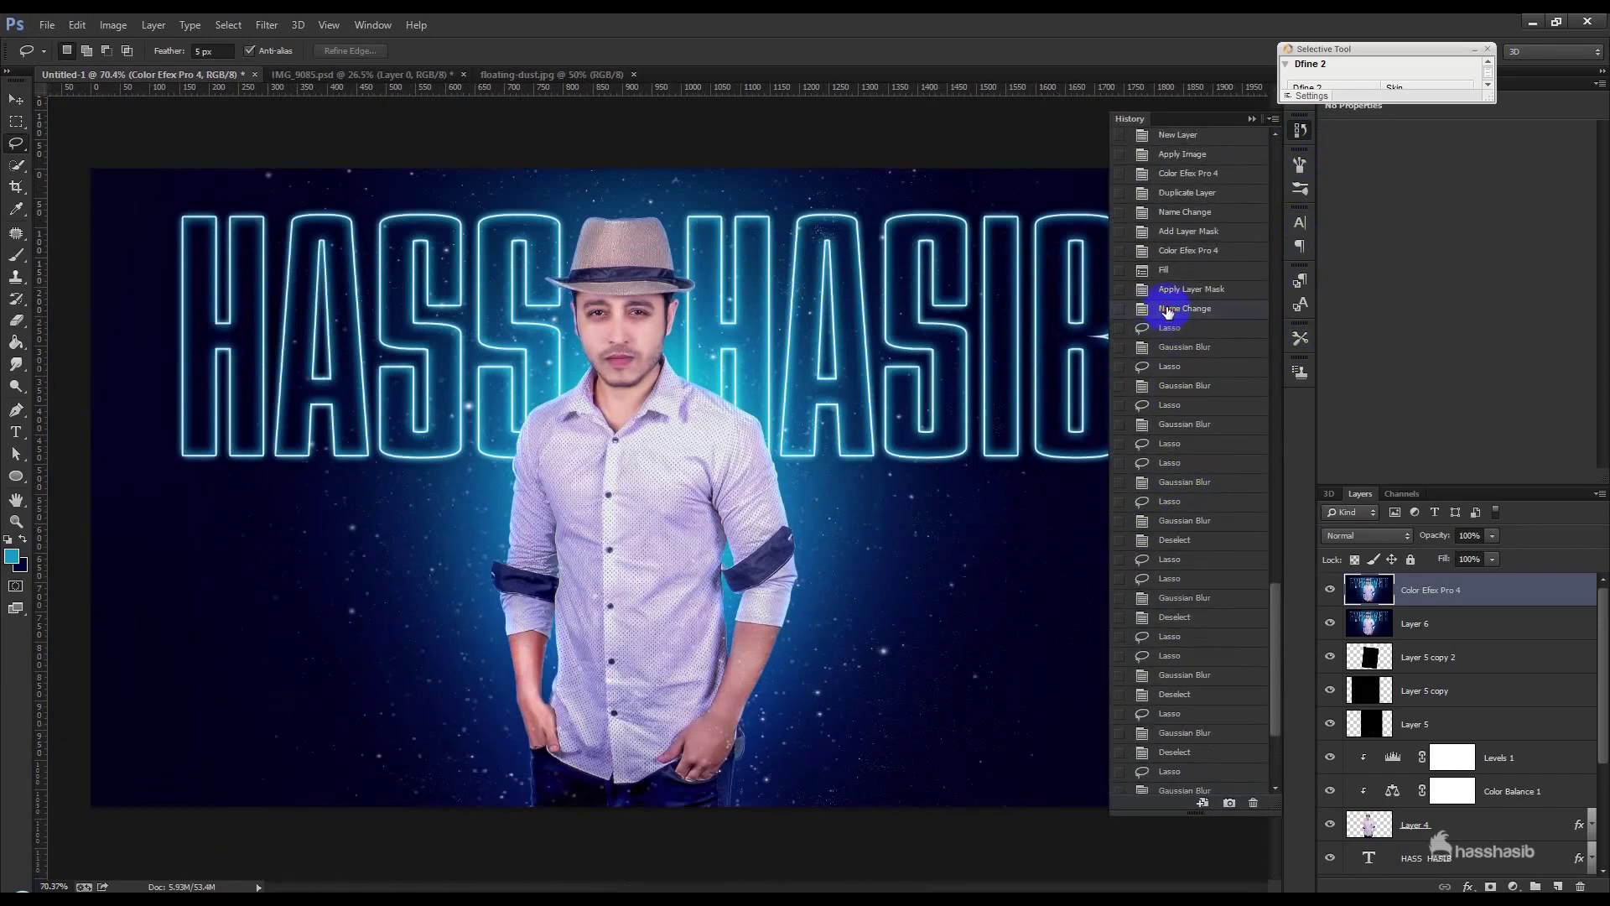
Step: Revert to the 'Name Change' history state and apply Color Efex Pro 4's Dynamic Skin Softener
left_click(1168, 312)
left_click_drag(1275, 701, 1275, 747)
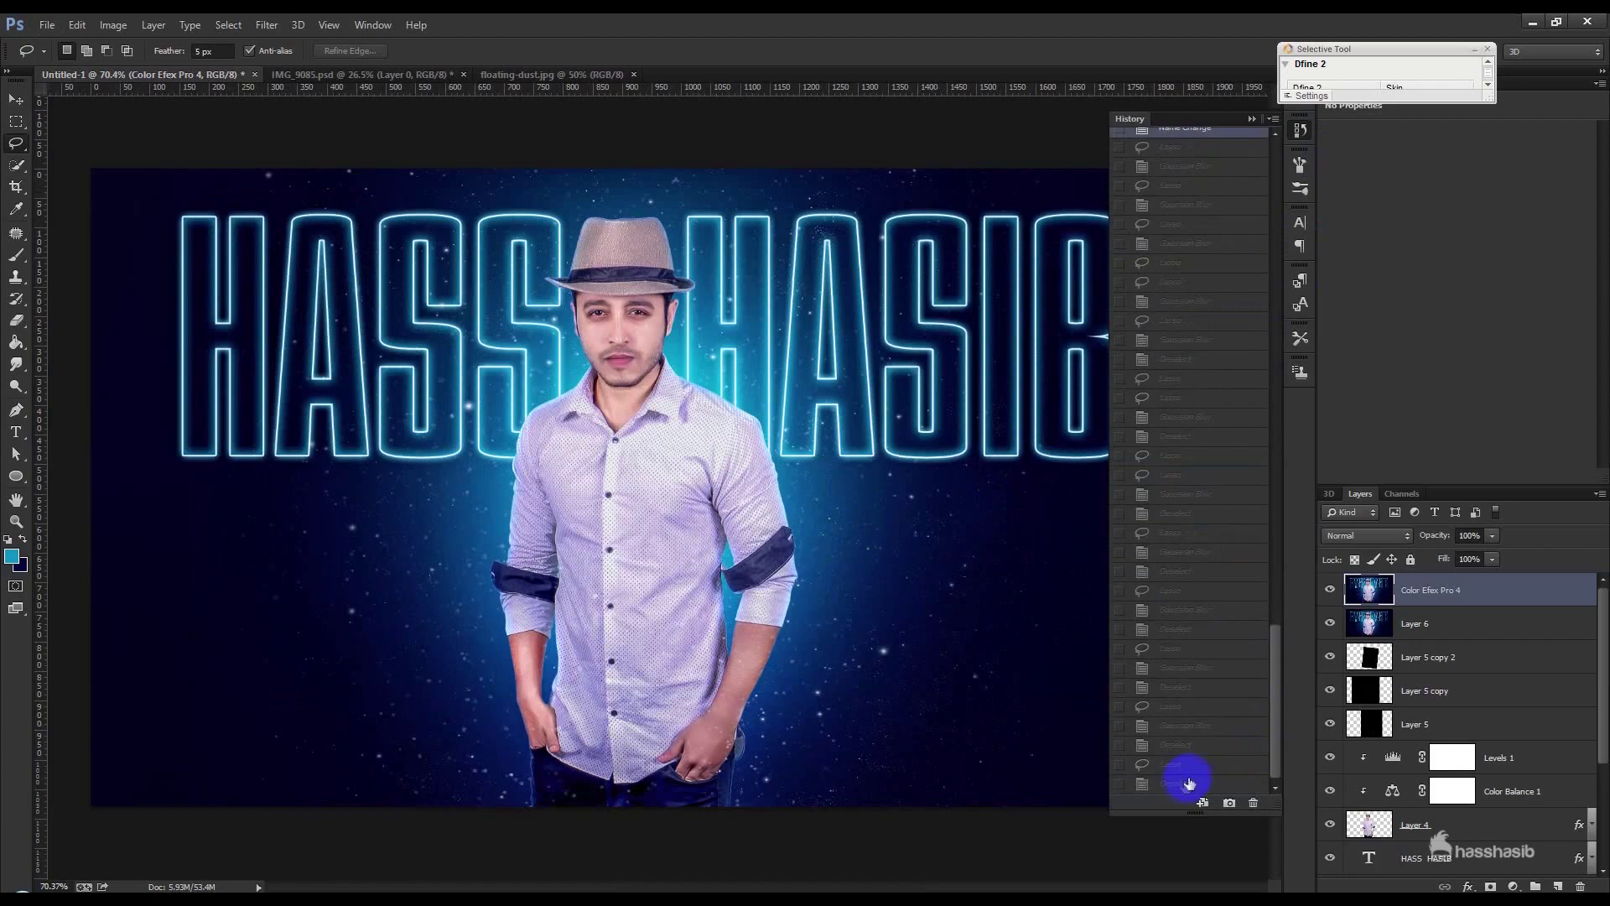
left_click(267, 25)
mouse_move(297, 478)
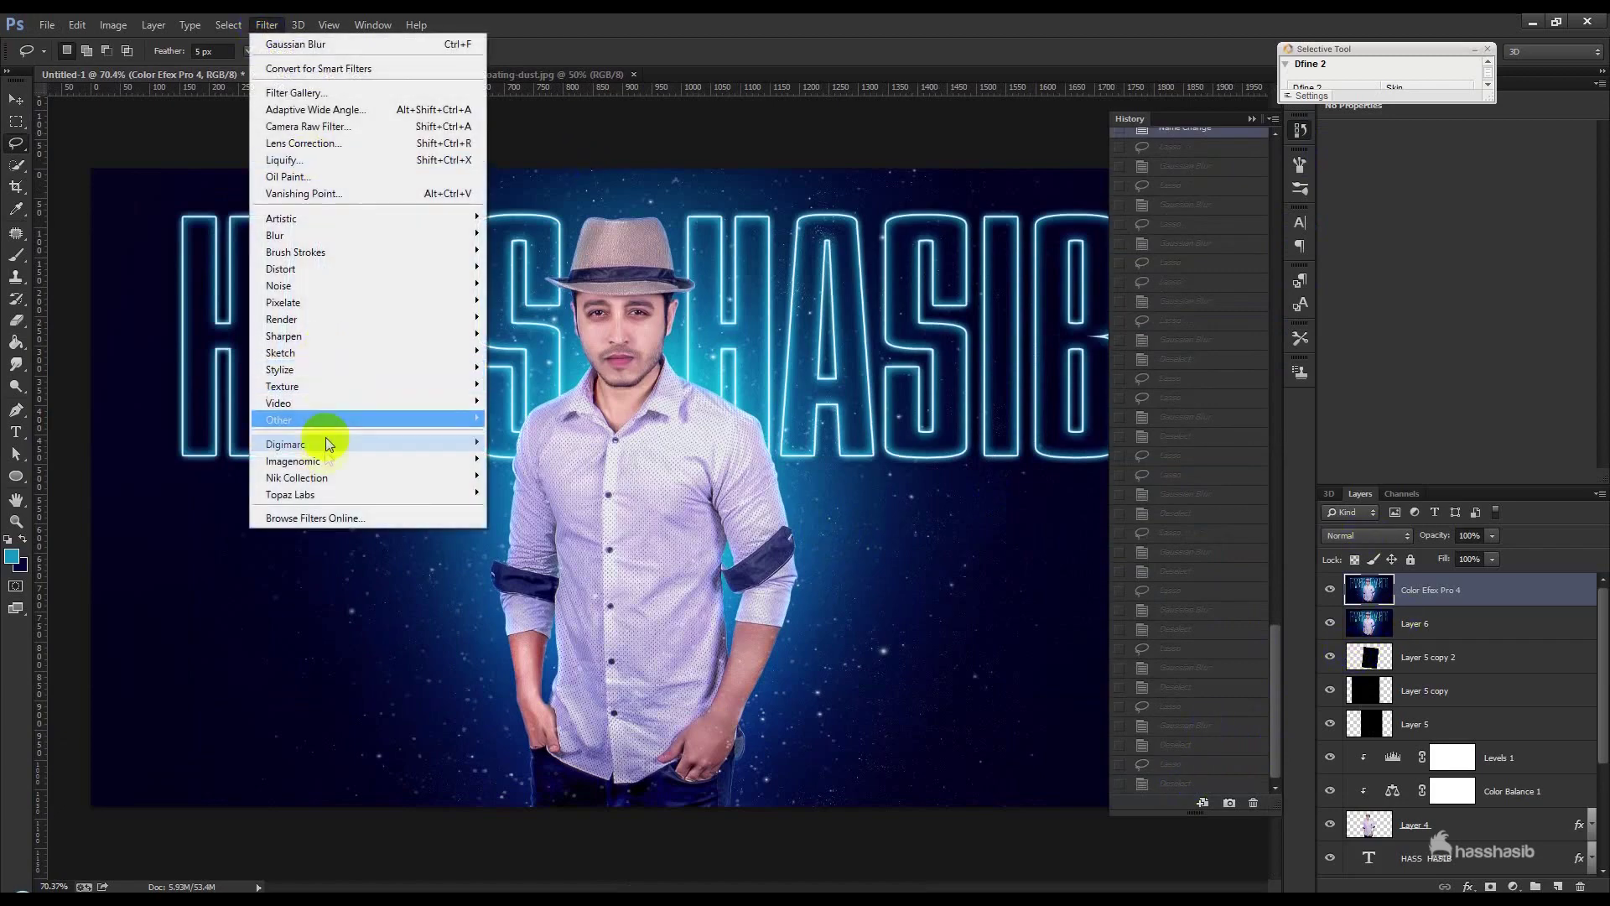
left_click(529, 493)
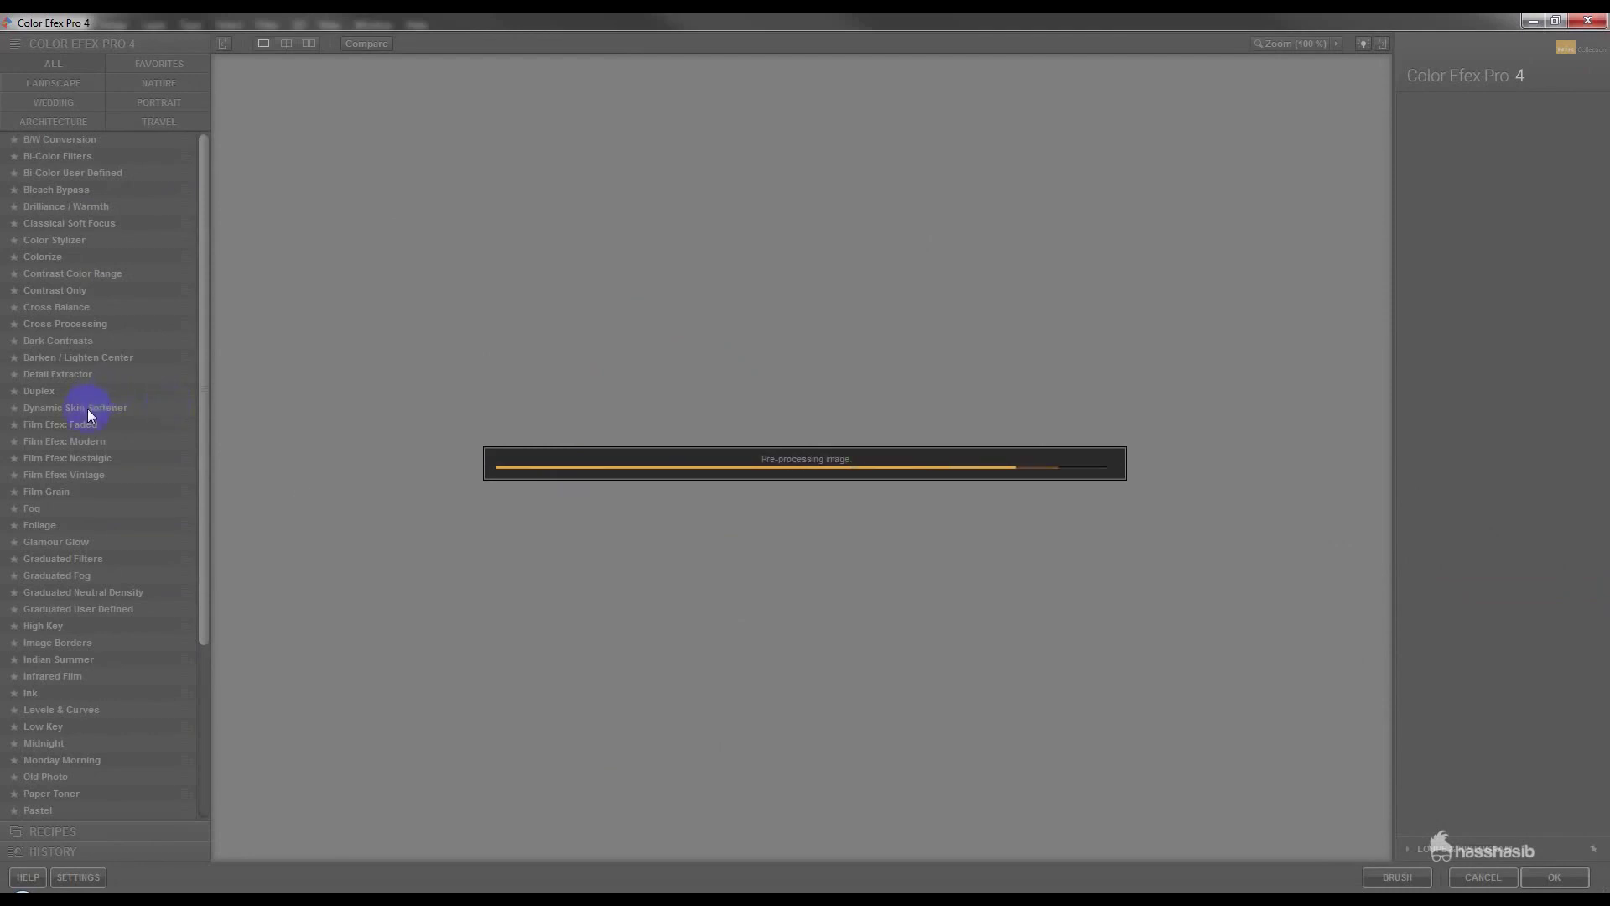
left_click(89, 409)
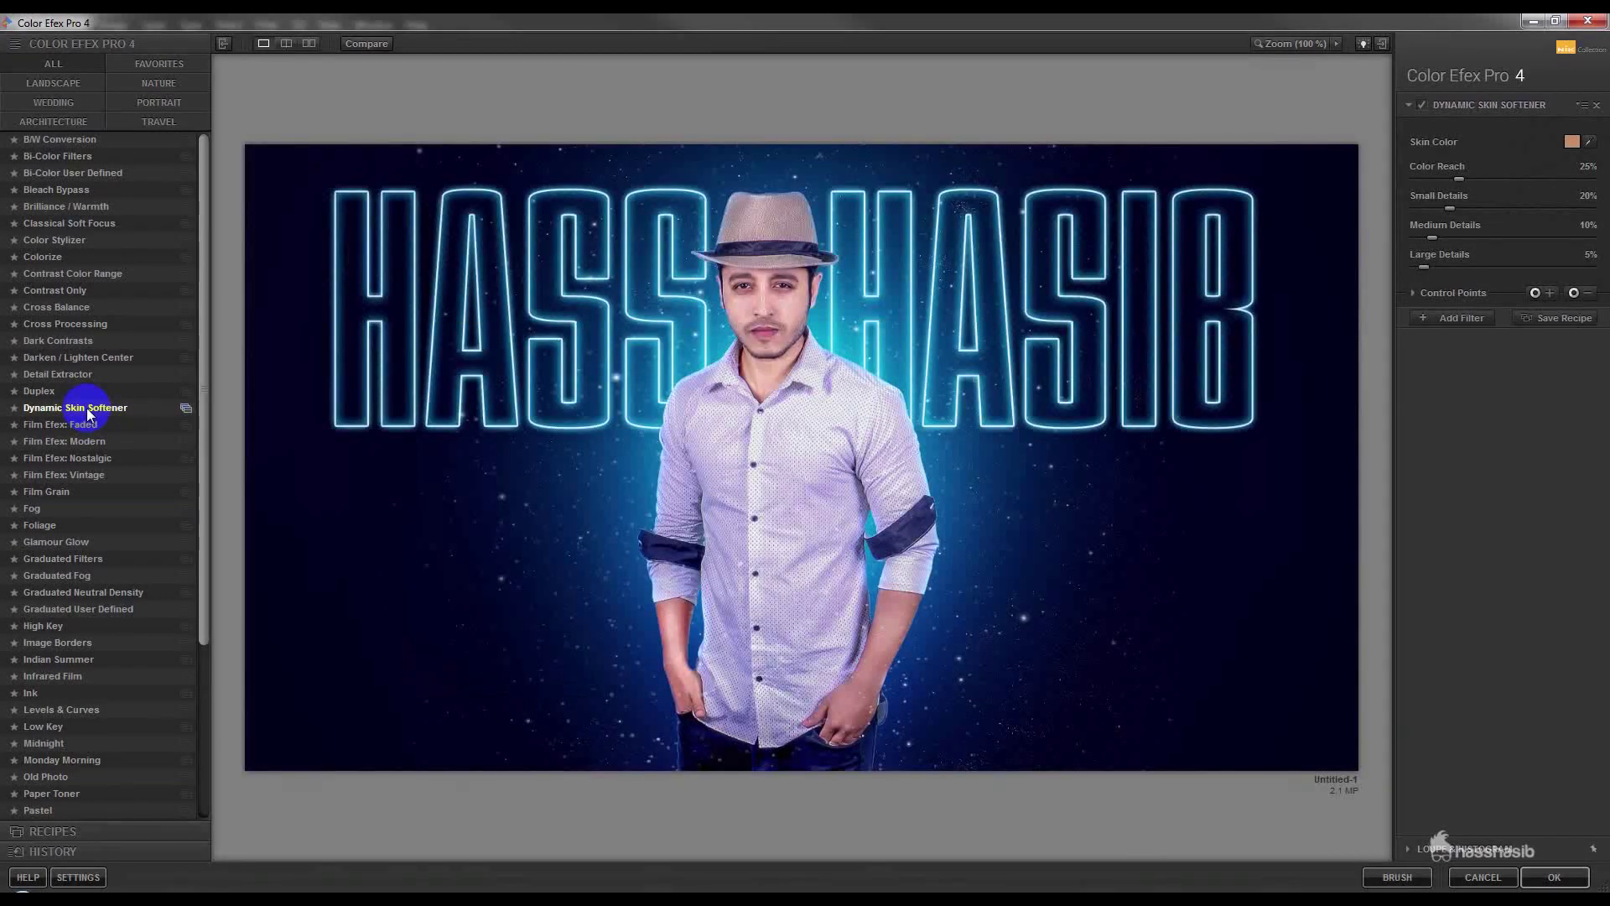
left_click(1594, 851)
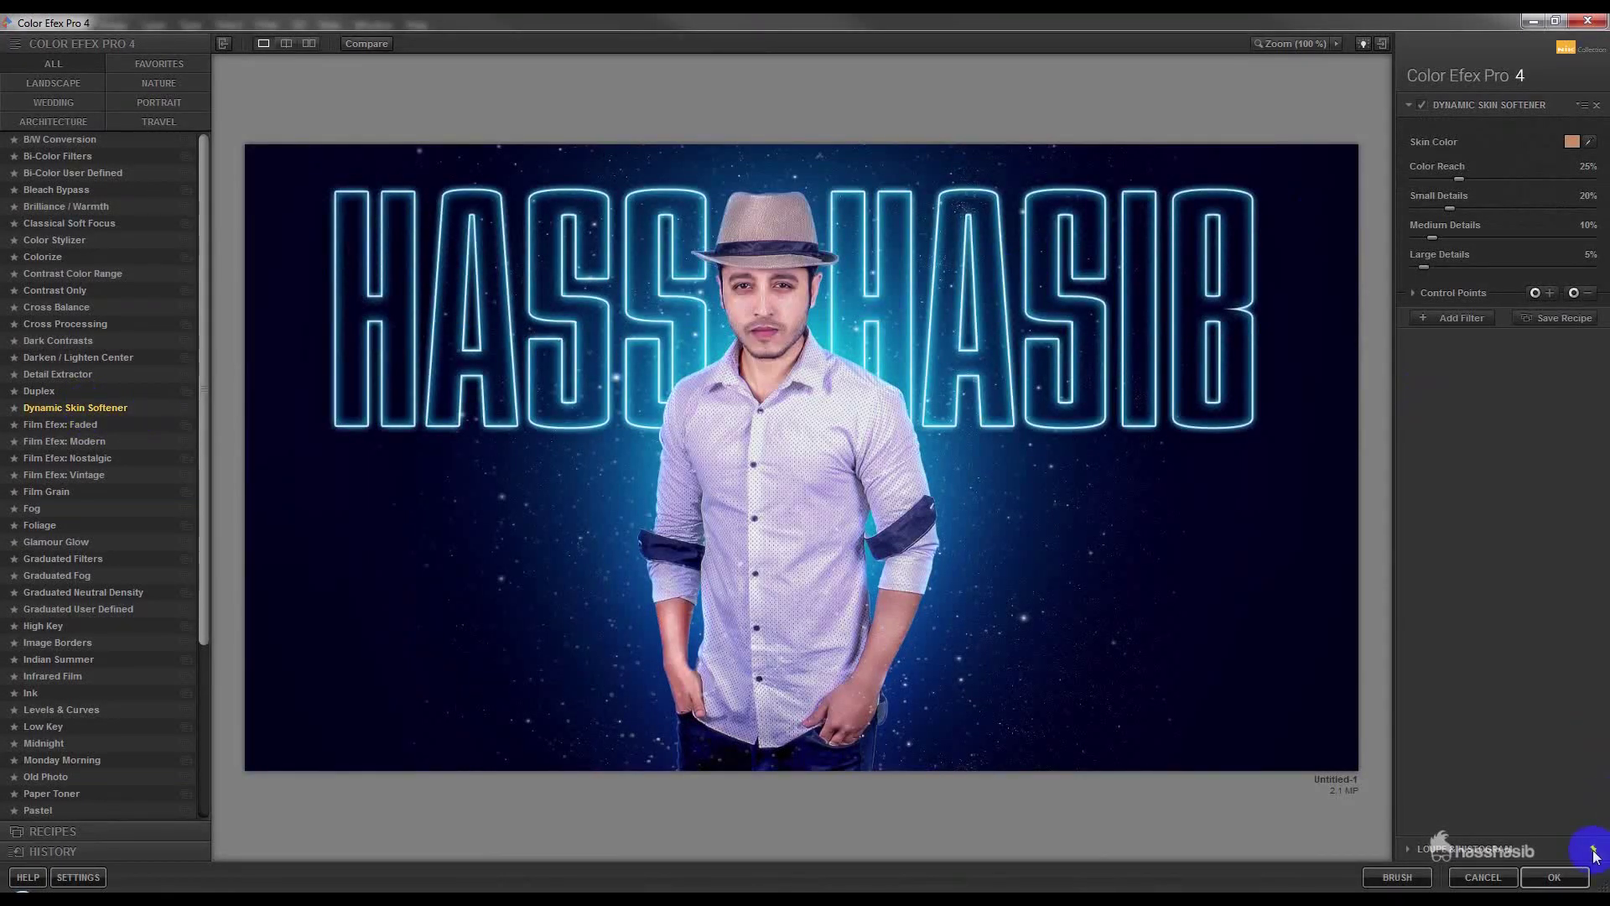
left_click(1550, 878)
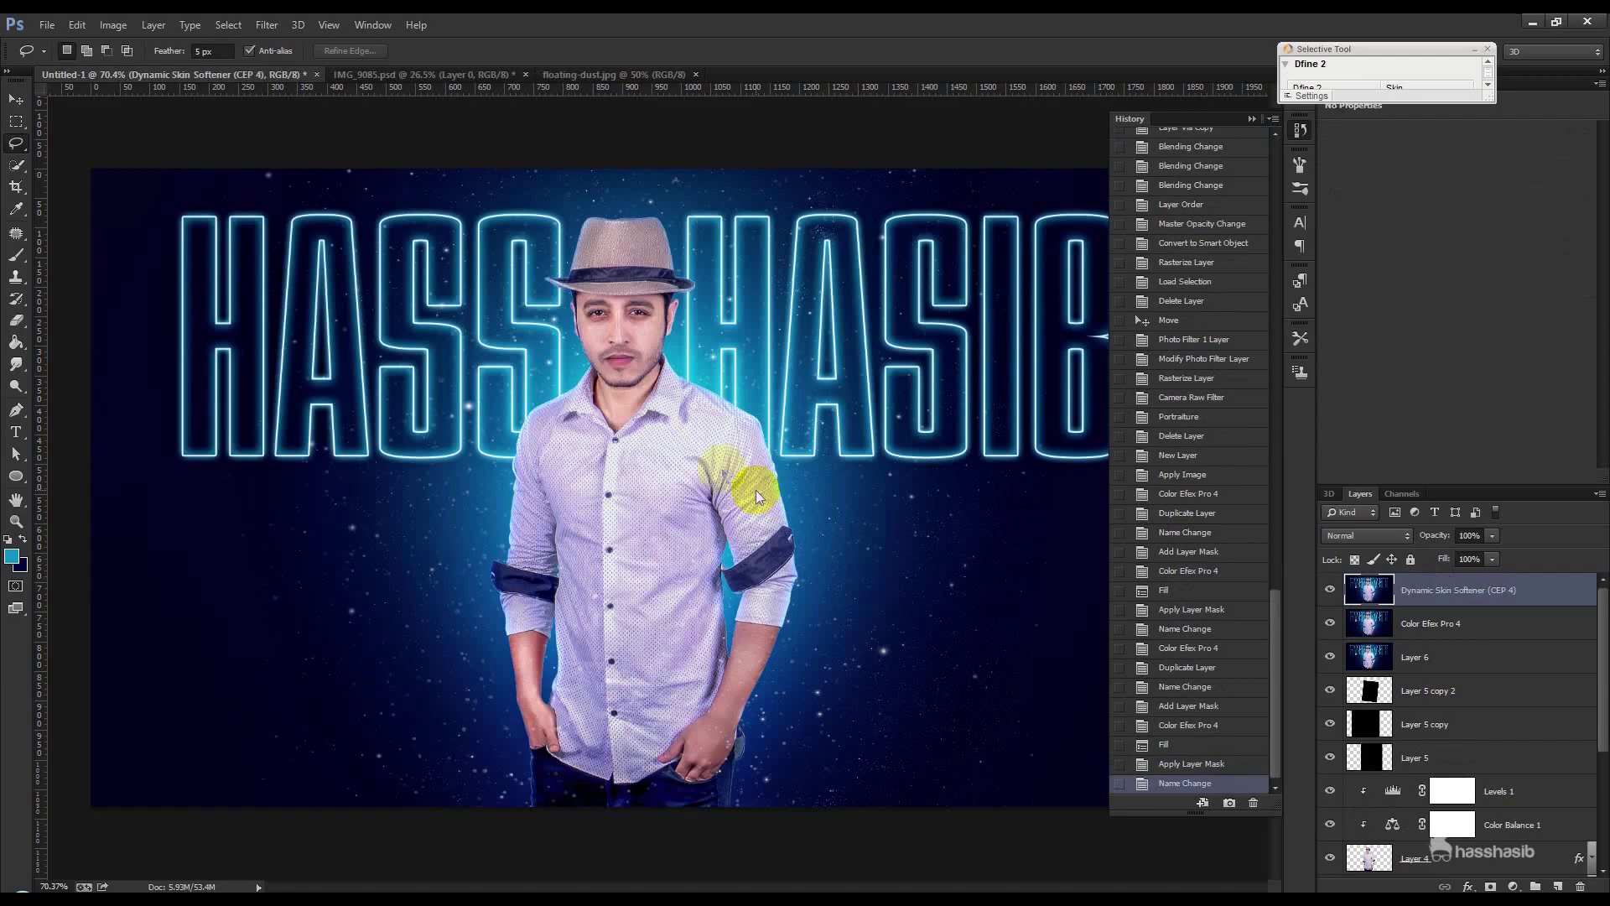
Step: Zoom in and toggle the Dynamic Skin Softener layer to compare the face, then collapse History
left_click(16, 99)
scroll(720, 352, "up", 2)
scroll(589, 315, "up", 3)
scroll(588, 315, "up", 2)
left_click(1329, 589)
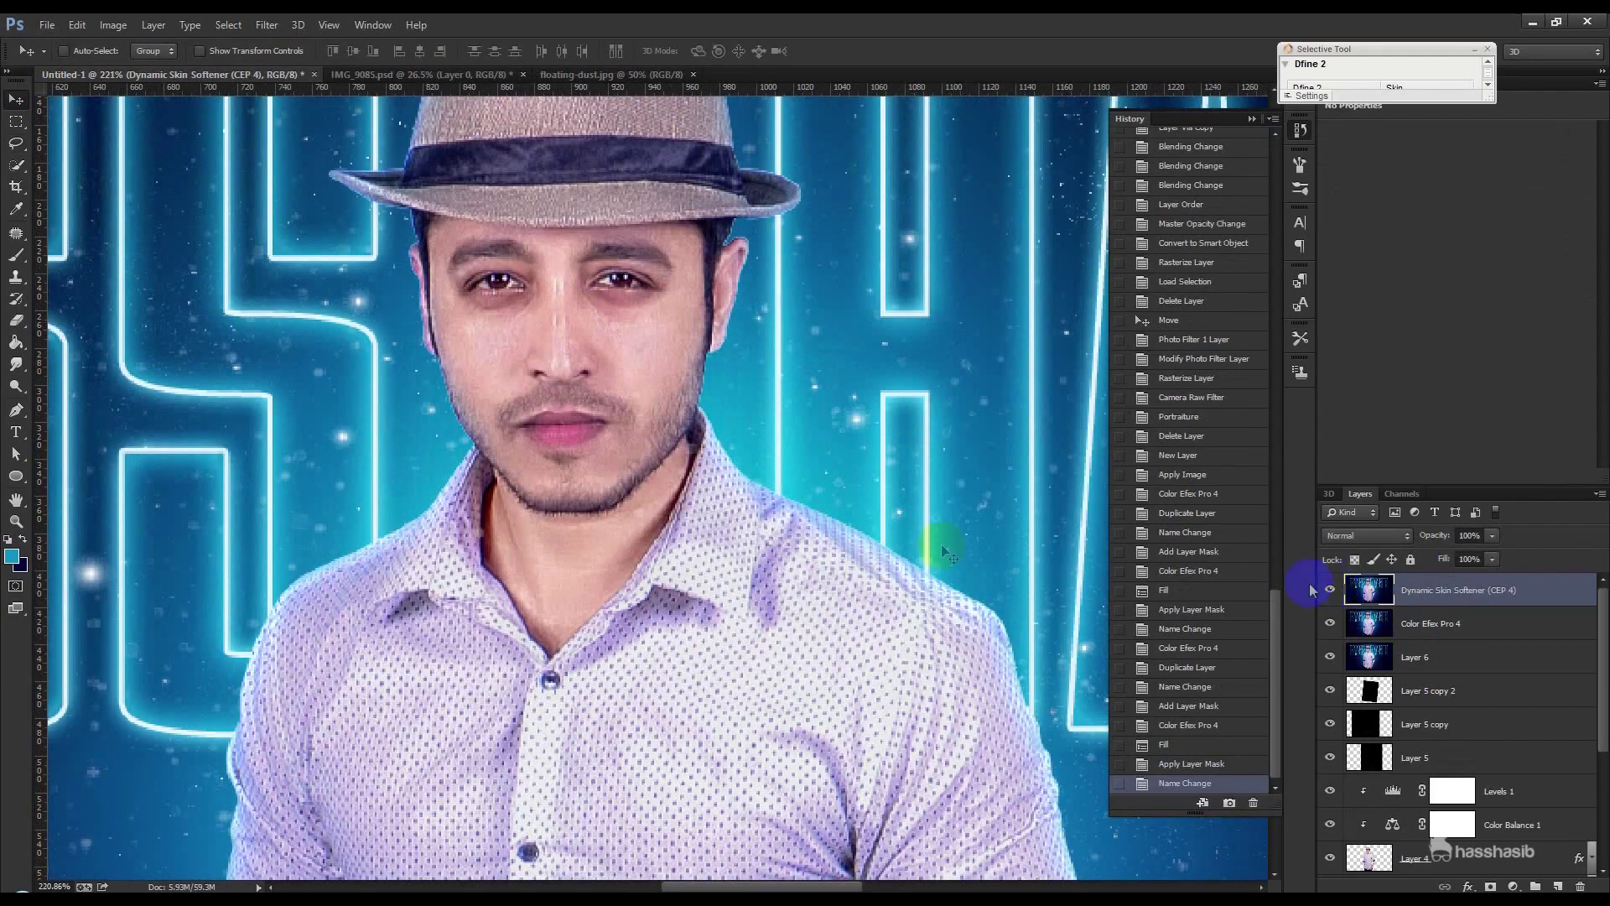
scroll(848, 533, "down", 6)
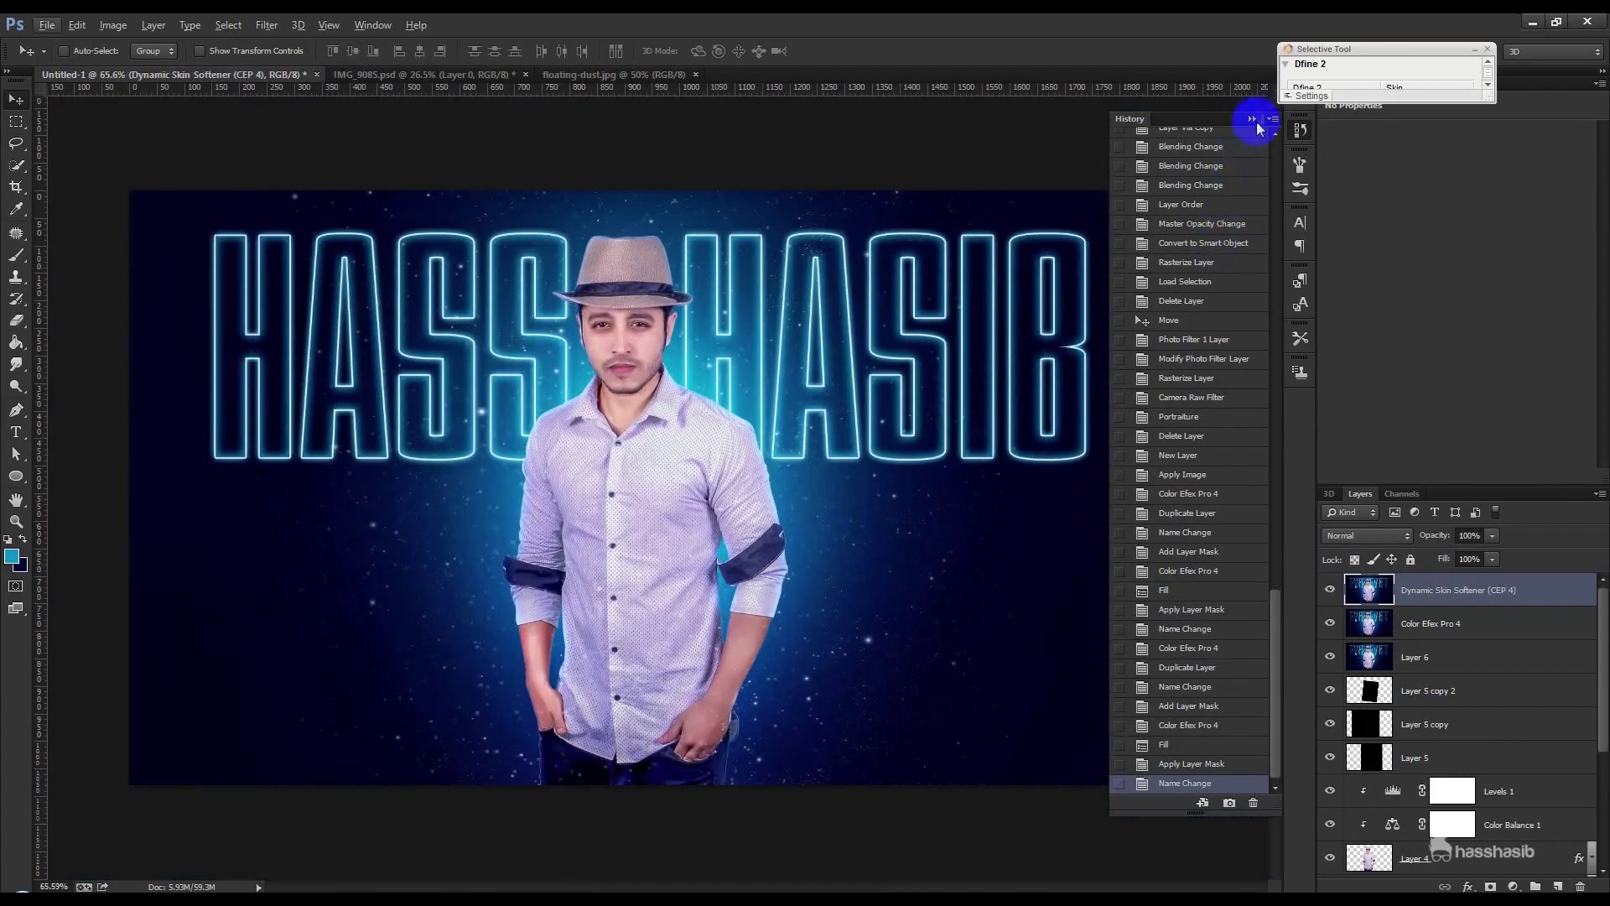
left_click(1251, 119)
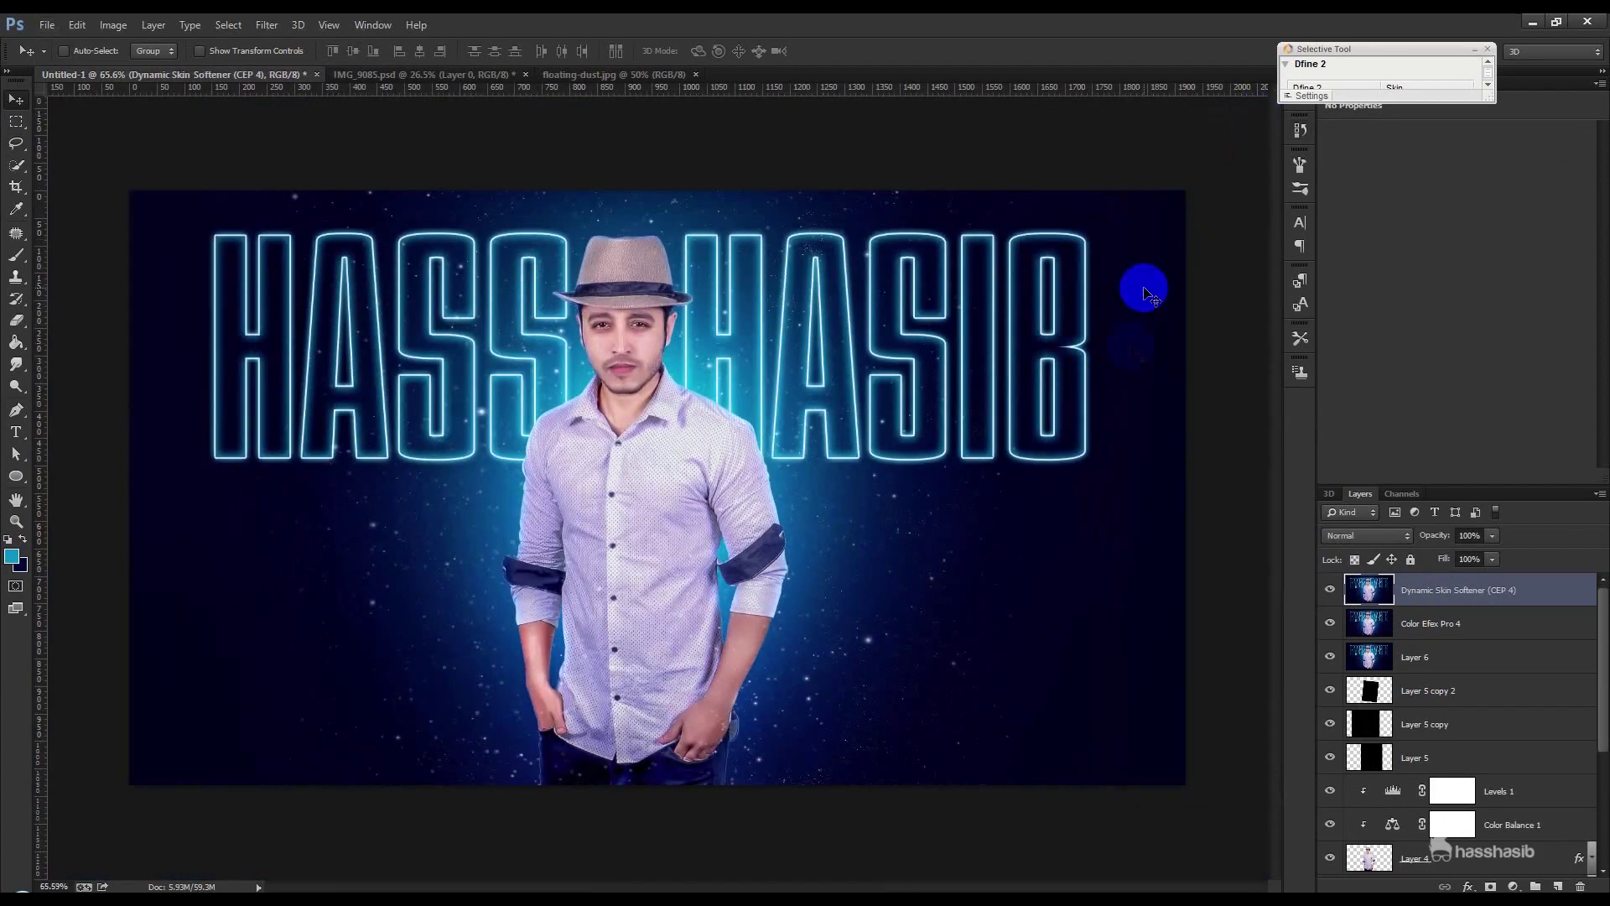